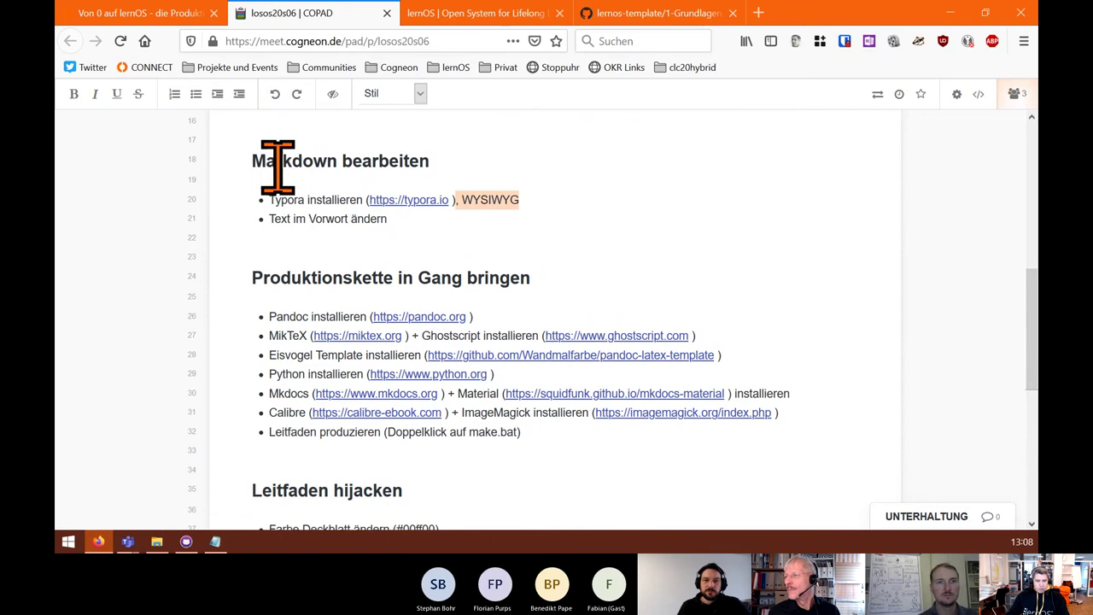
# - Highlight the "Markdown bearbeiten" heading in the pad and look over the sections below it
pyautogui.moveTo(478, 154); pyautogui.dragTo(252, 154)
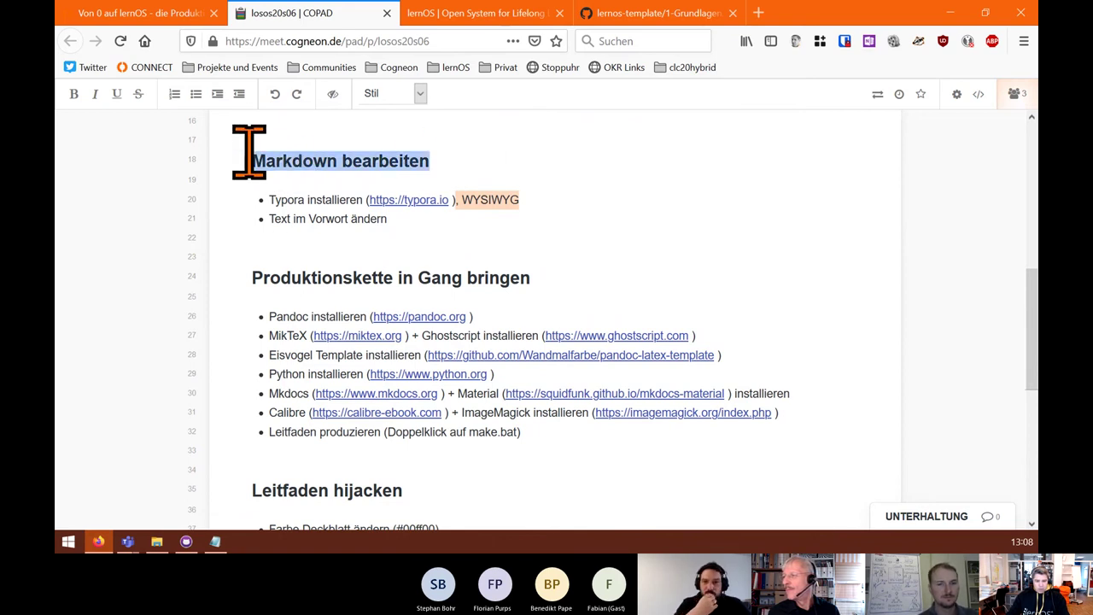
pyautogui.scroll(-2, 288, 220)
pyautogui.scroll(1, 289, 188)
pyautogui.scroll(1, 289, 186)
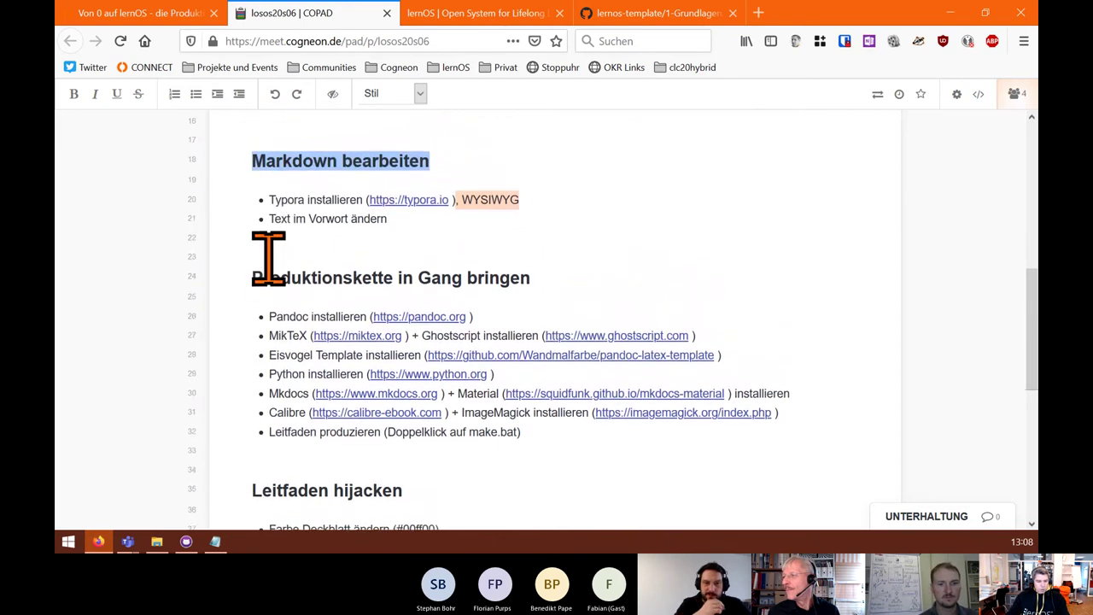
# - Go from the lernos-template page on GitHub to the cogneon organization and open its lernos-for-you repository
pyautogui.click(666, 15)
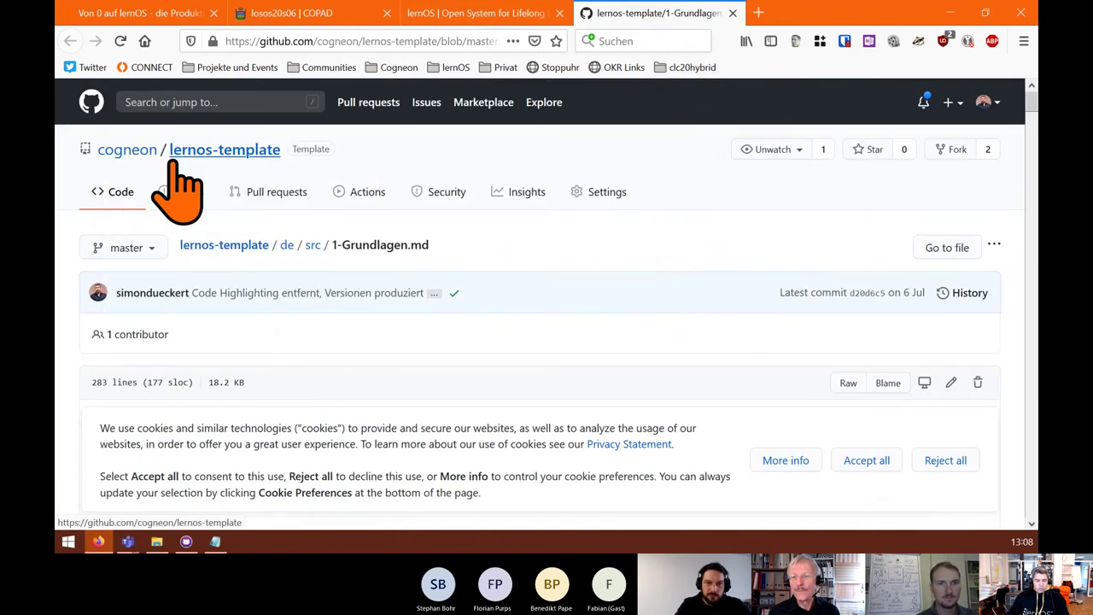
pyautogui.click(137, 152)
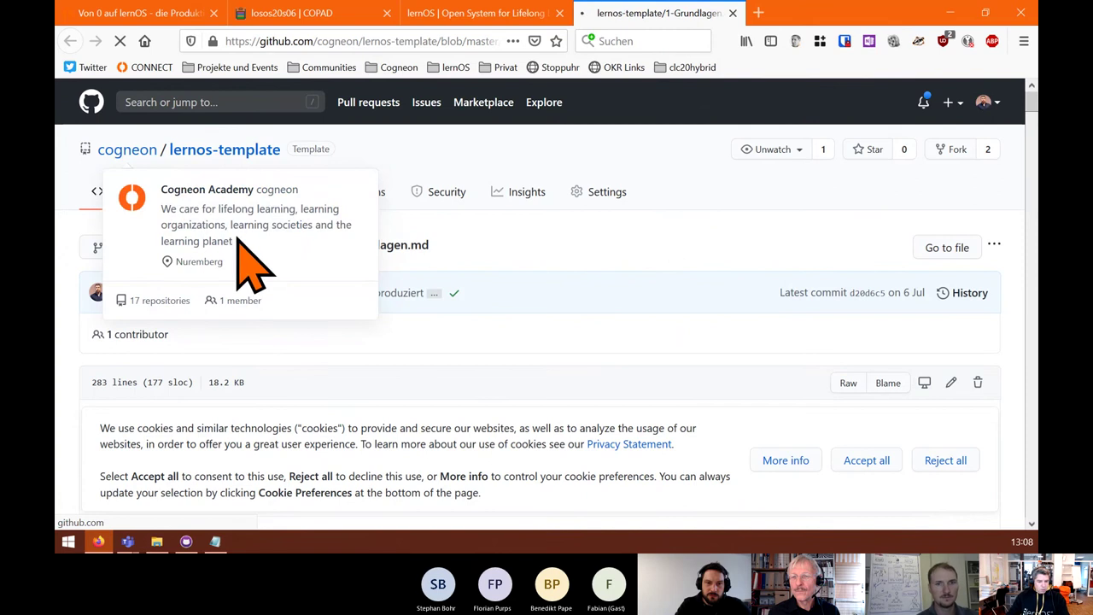
pyautogui.scroll(-5, 306, 384)
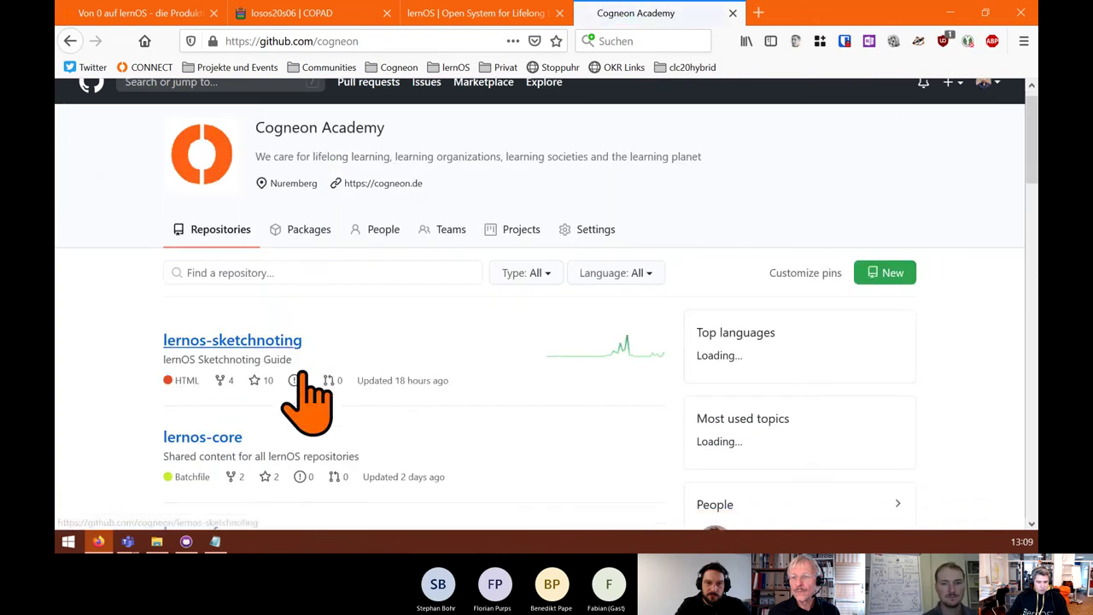
pyautogui.click(241, 237)
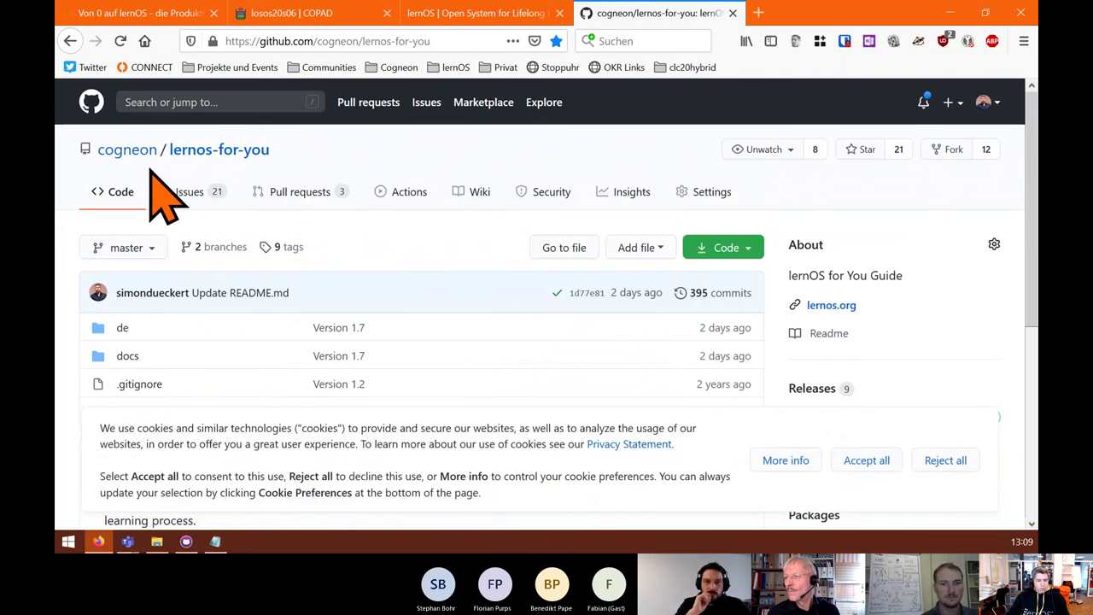
# - Open the forked lernos-for-you repository from the signed-in account's own GitHub repositories
pyautogui.click(987, 103)
pyautogui.click(958, 238)
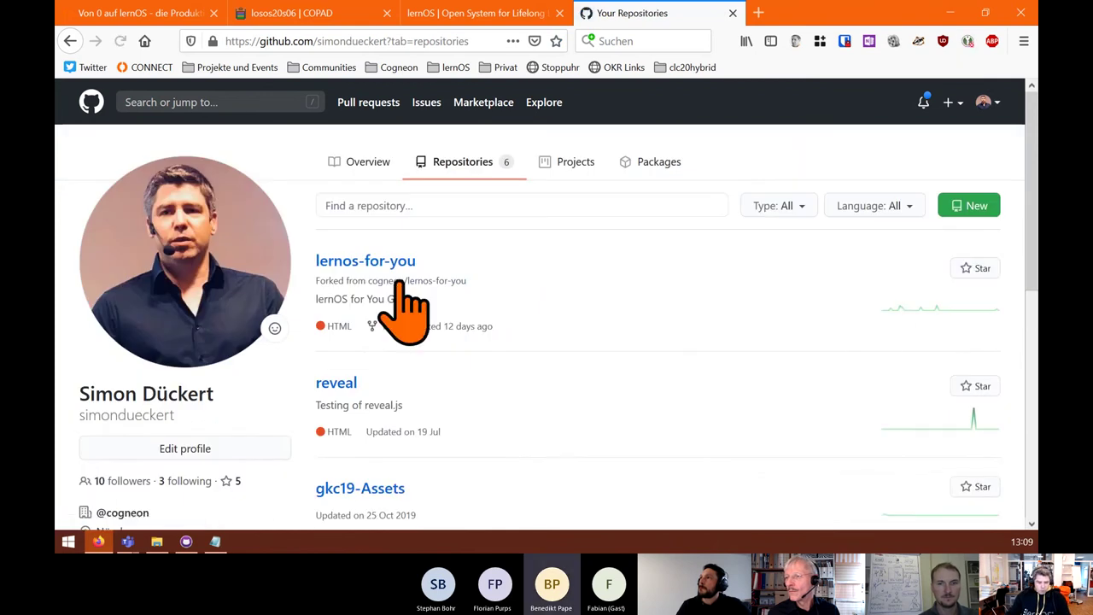
pyautogui.click(378, 262)
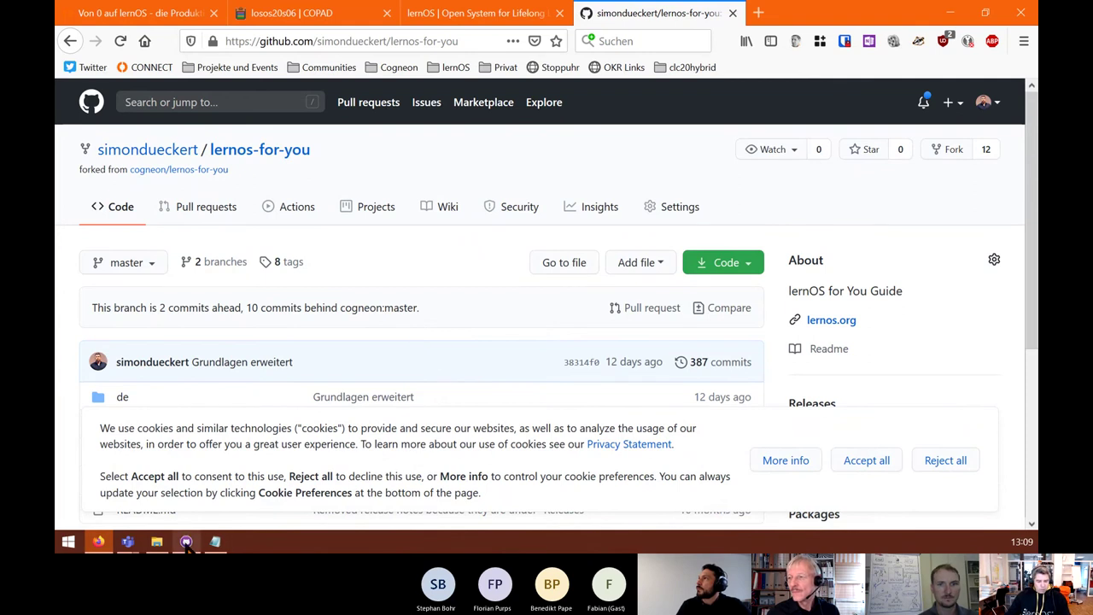
# - Switch to GitHub Desktop and check the list of local repositories, keeping lernos-for-you as the current one
pyautogui.moveTo(187, 543)
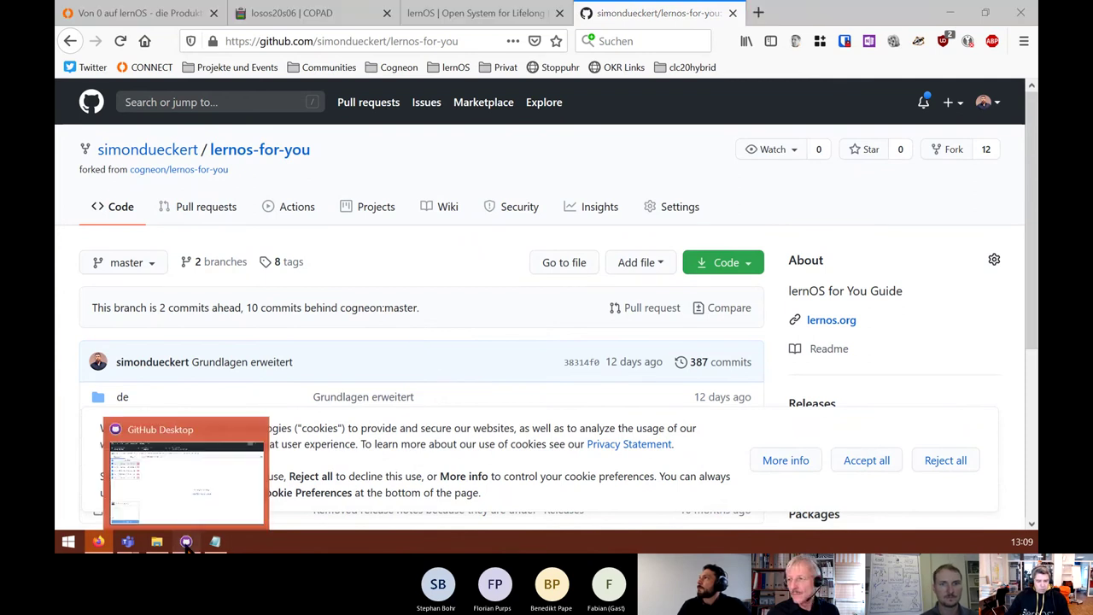
pyautogui.click(187, 543)
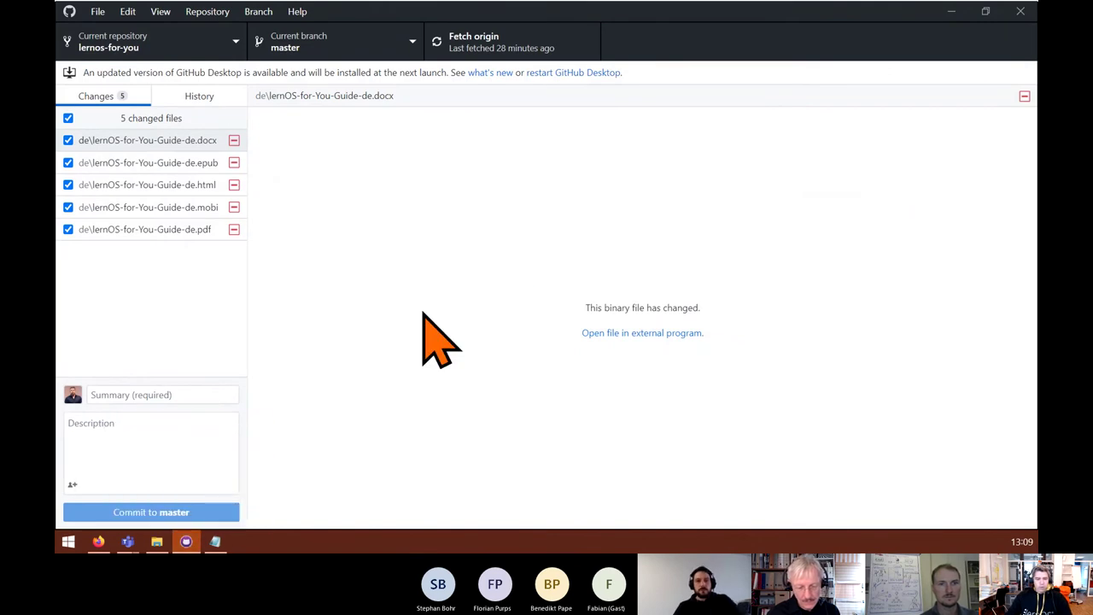
pyautogui.click(100, 58)
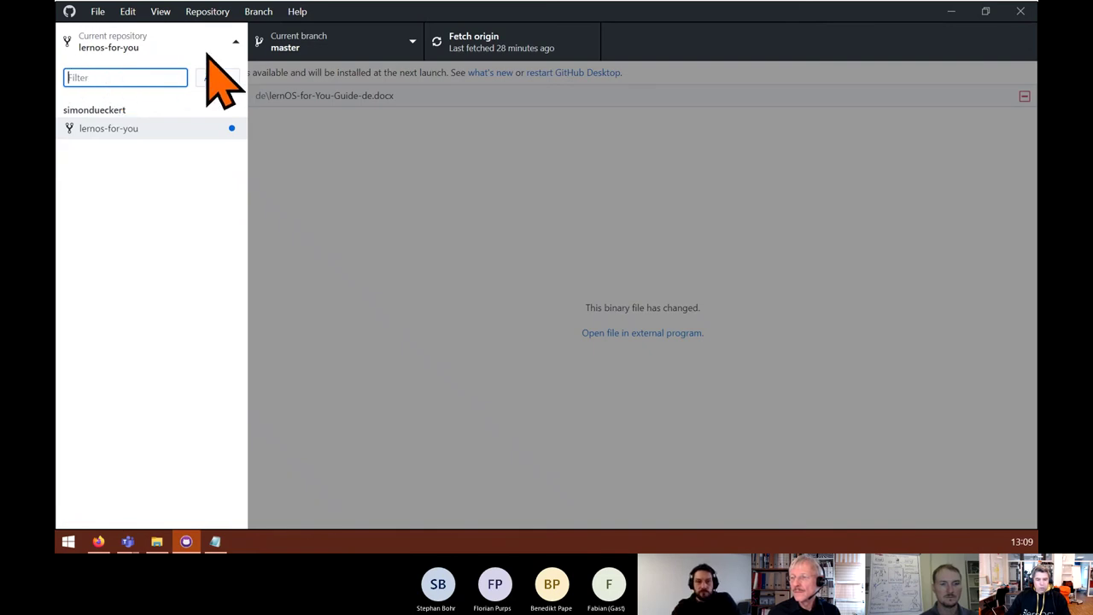
pyautogui.click(243, 43)
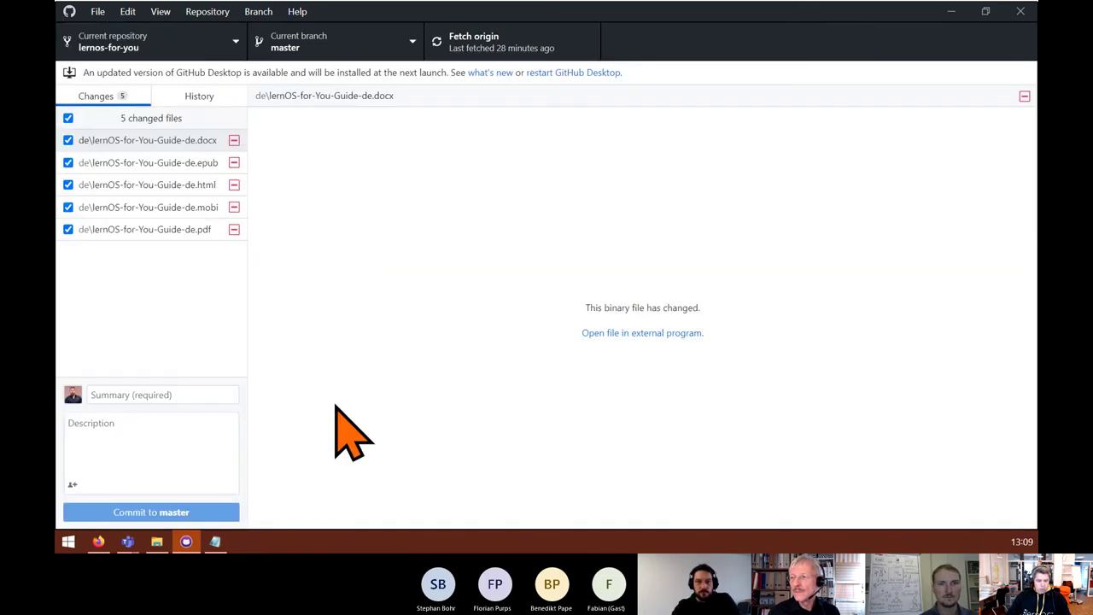
# - Switch to File Explorer and open the de folder of the lernos-for-you repository under Dokumente > GitHub
pyautogui.click(156, 541)
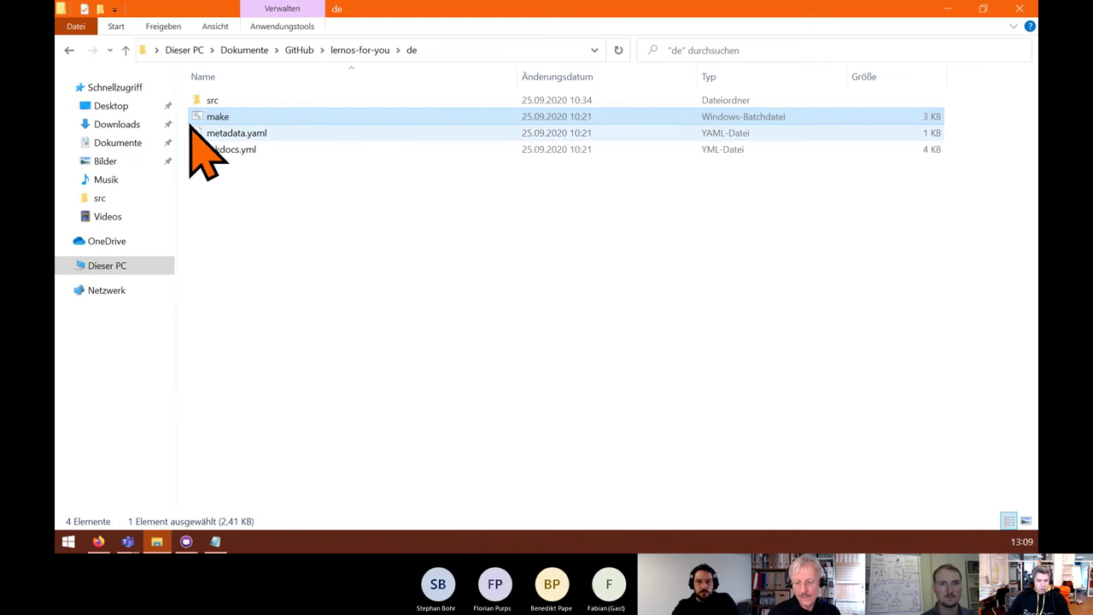
pyautogui.click(118, 143)
pyautogui.click(237, 103)
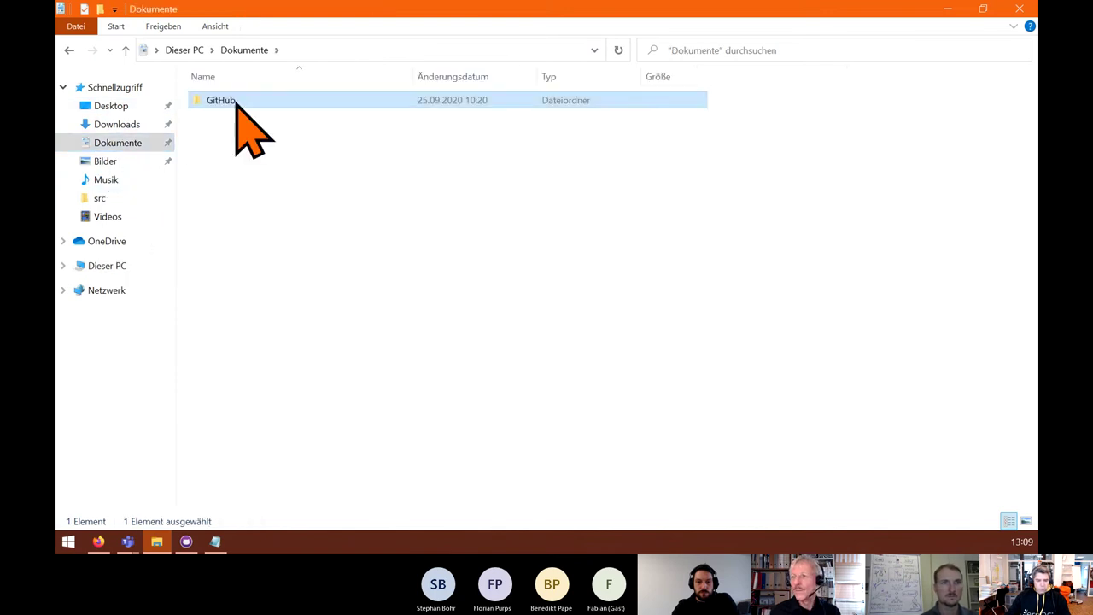
pyautogui.doubleClick(237, 102)
pyautogui.doubleClick(246, 101)
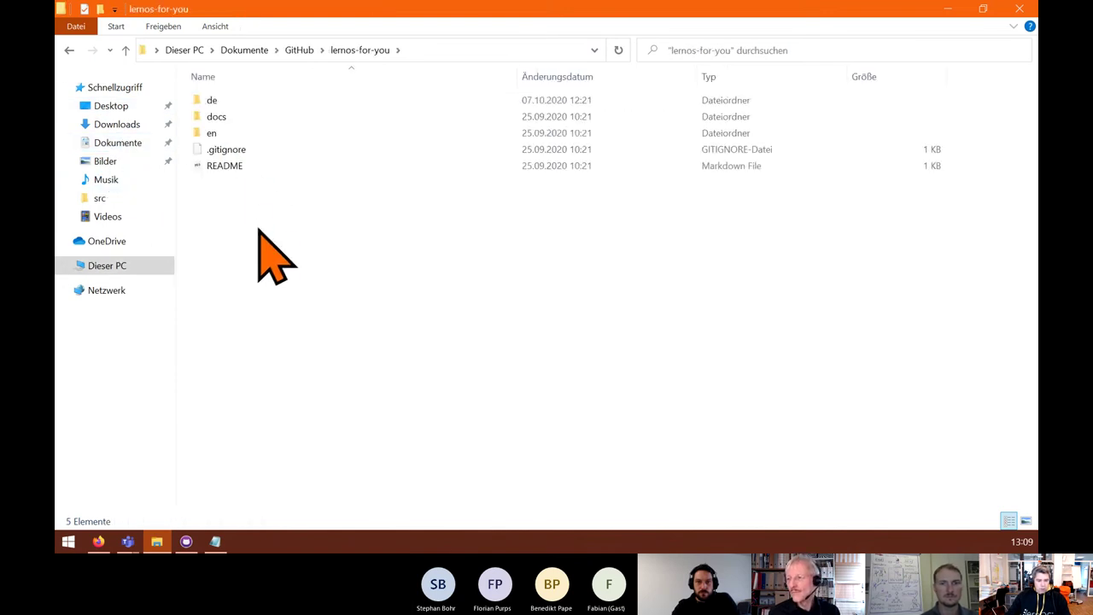
pyautogui.click(220, 100)
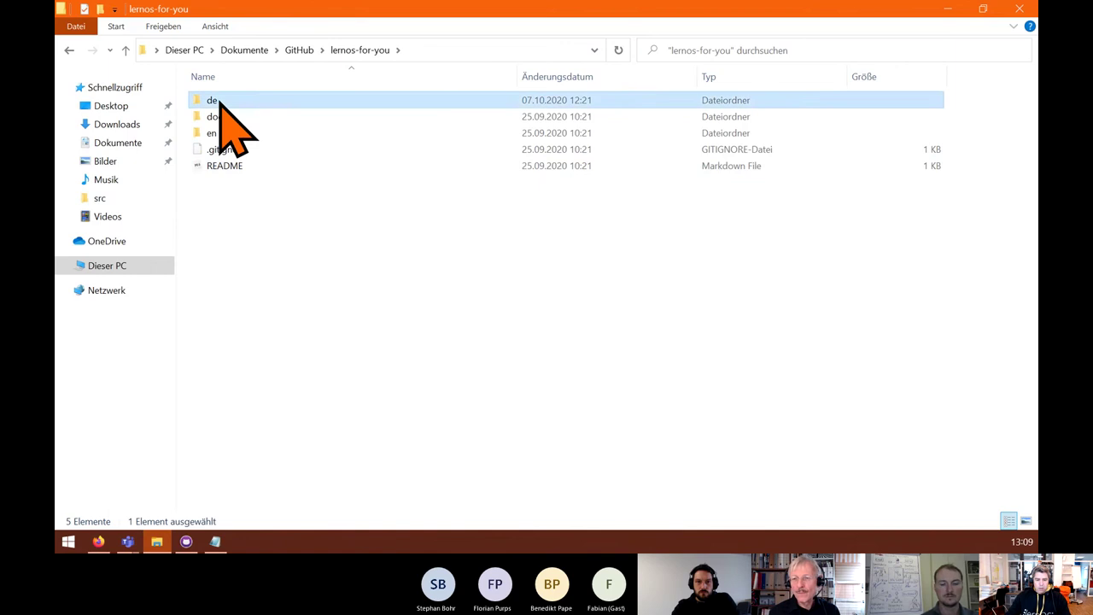
pyautogui.doubleClick(221, 101)
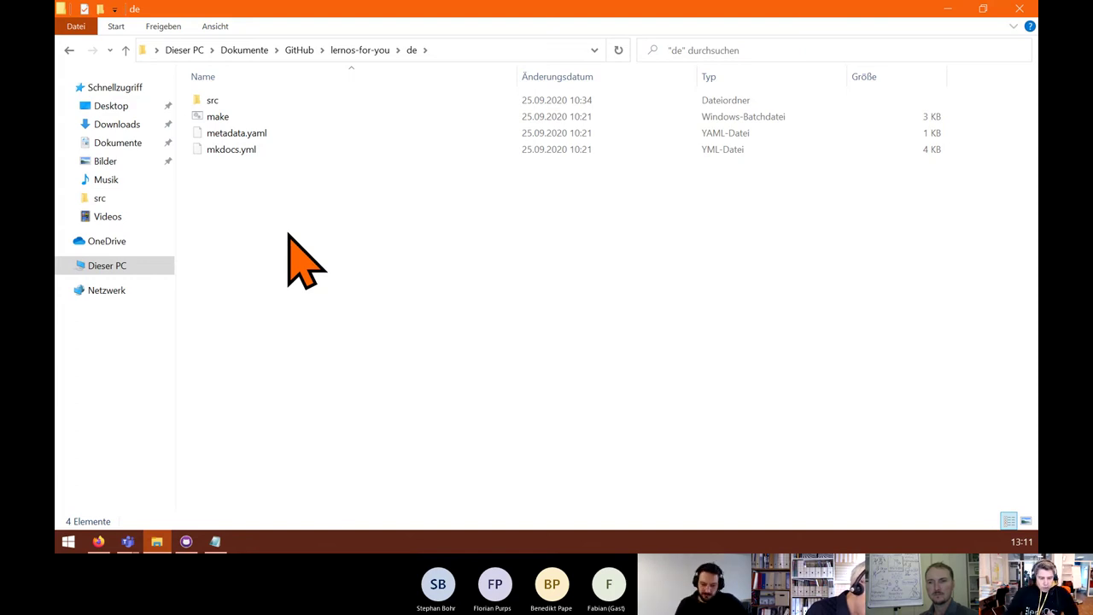
# - Switch to the Windows text editor, write "GUI vs CLI" and enlarge the text view to 300%
pyautogui.click(216, 542)
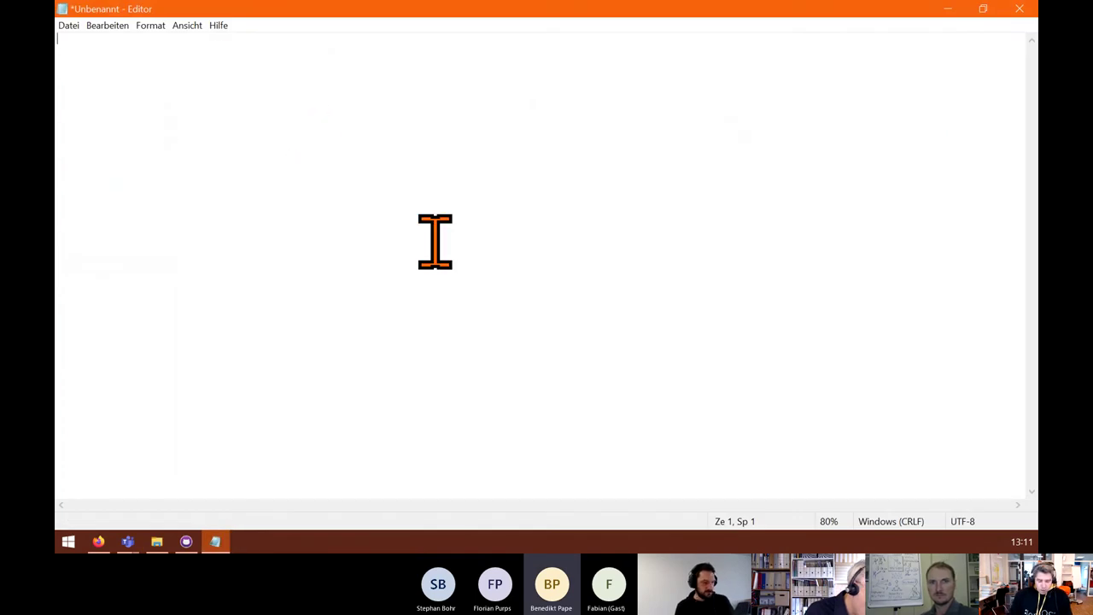
pyautogui.write('GUI vs CLI')
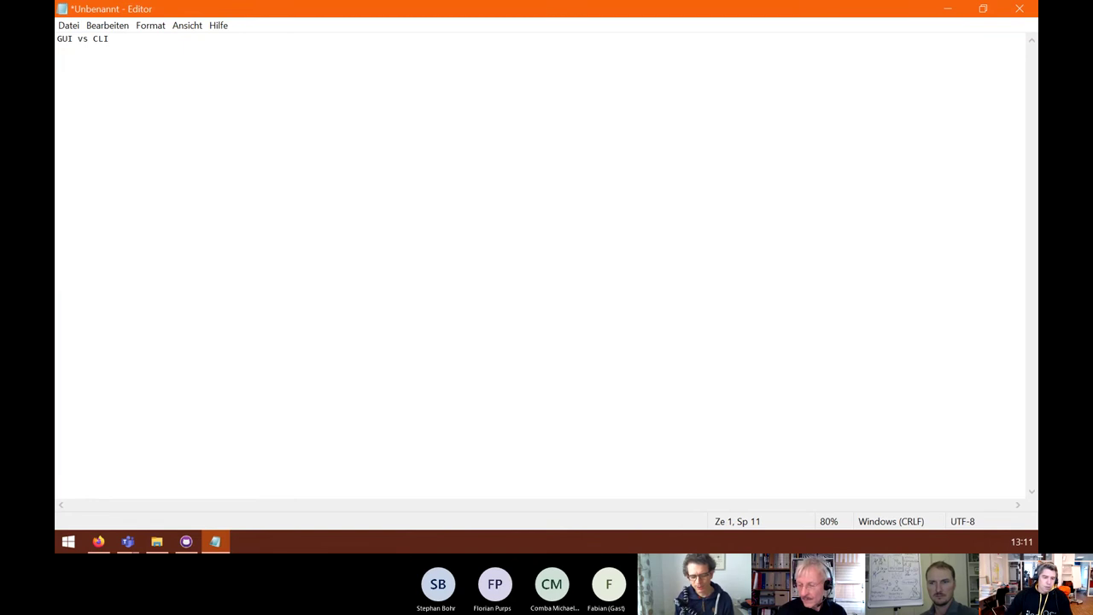
pyautogui.scroll(20, 112, 91)
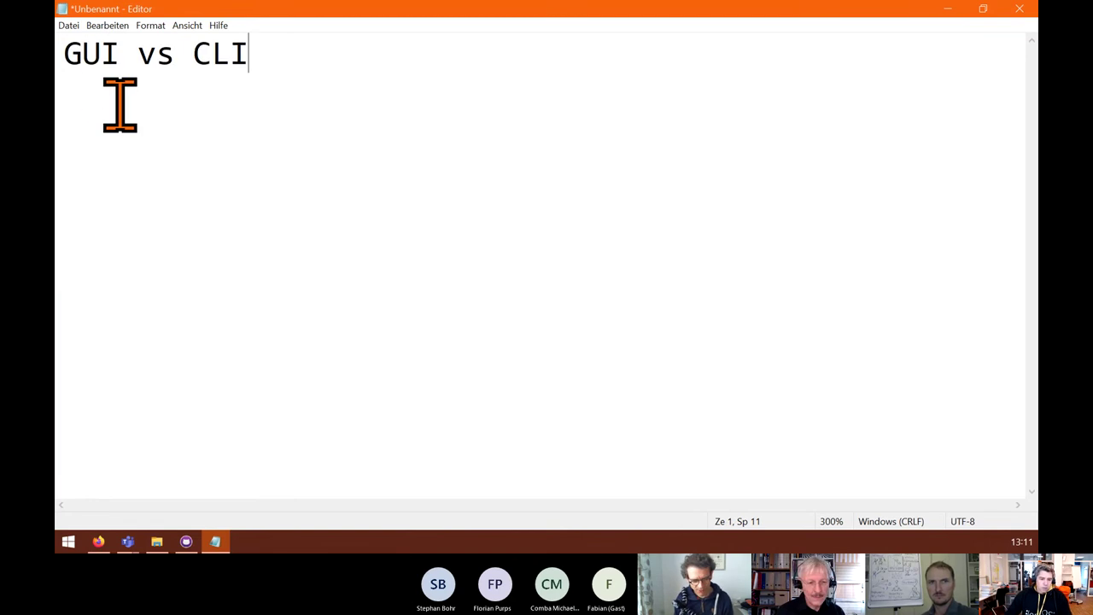
# - Return to File Explorer and trace the full path from drive C: through Benutzer, the personal user folder and Dokumente to GitHub
pyautogui.hotkey('alt', 'Tab')
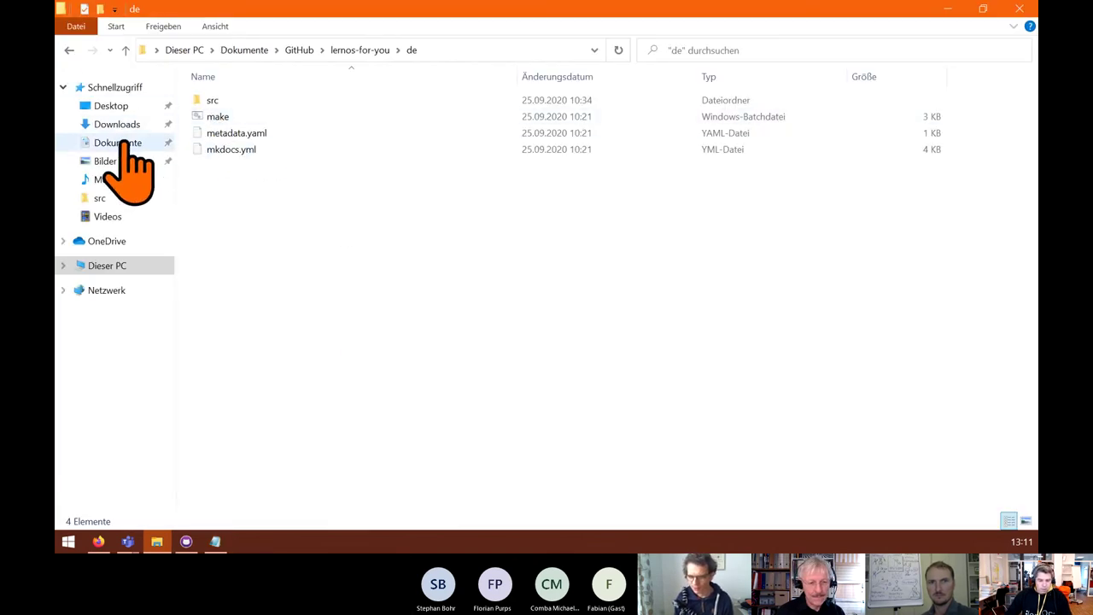
pyautogui.click(119, 144)
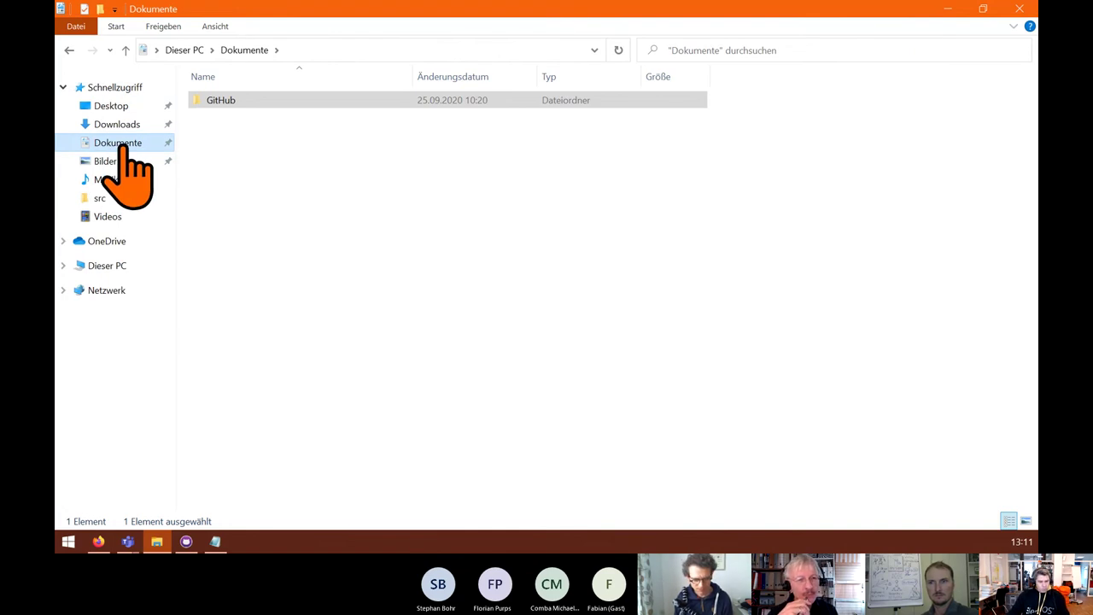
pyautogui.click(106, 267)
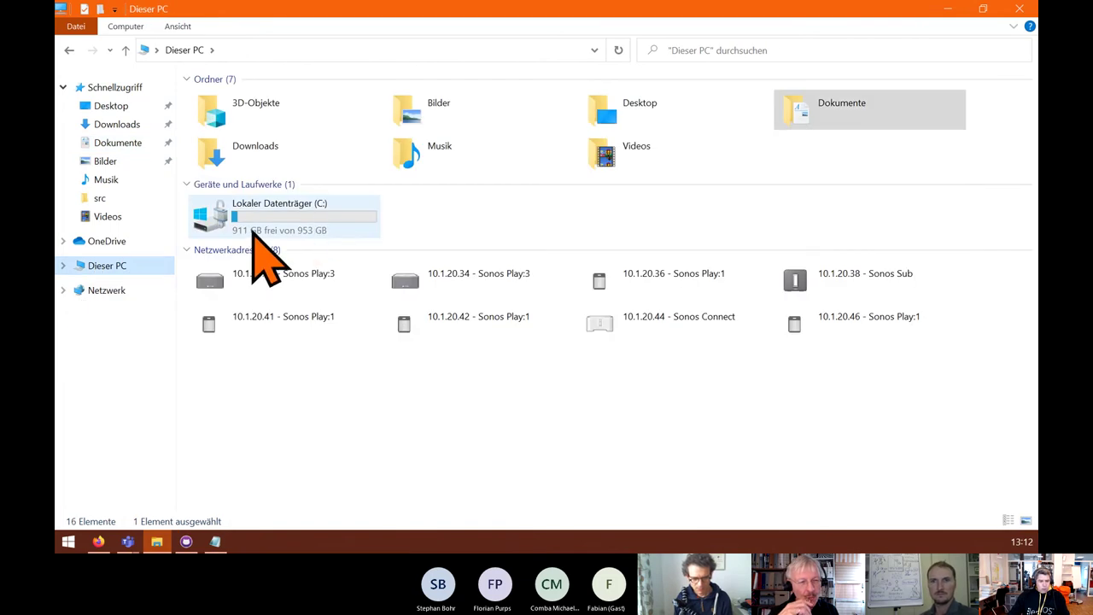
pyautogui.doubleClick(264, 210)
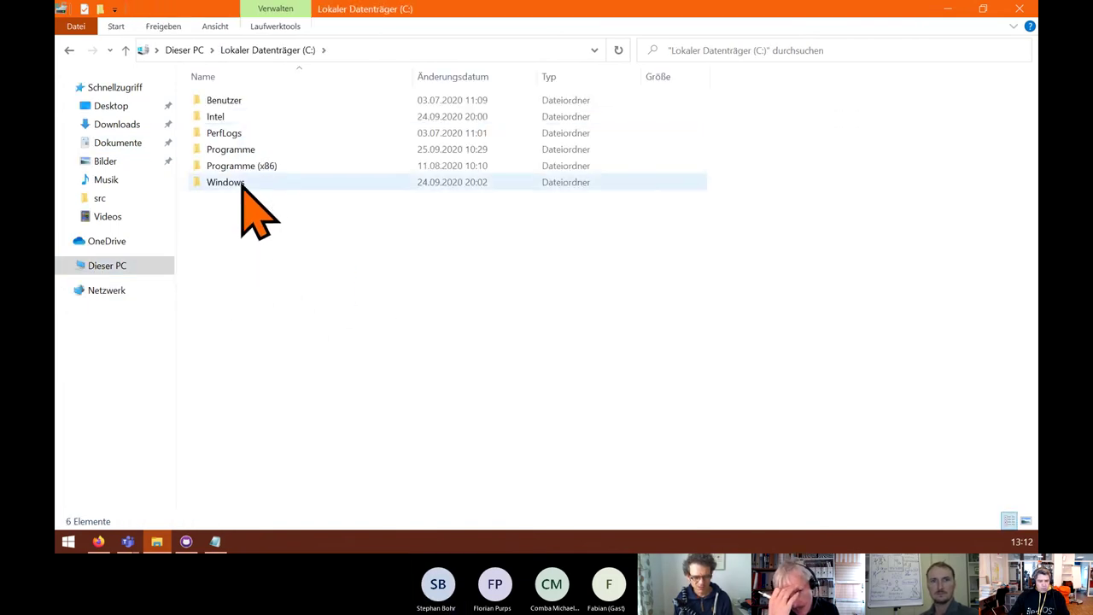
pyautogui.doubleClick(237, 104)
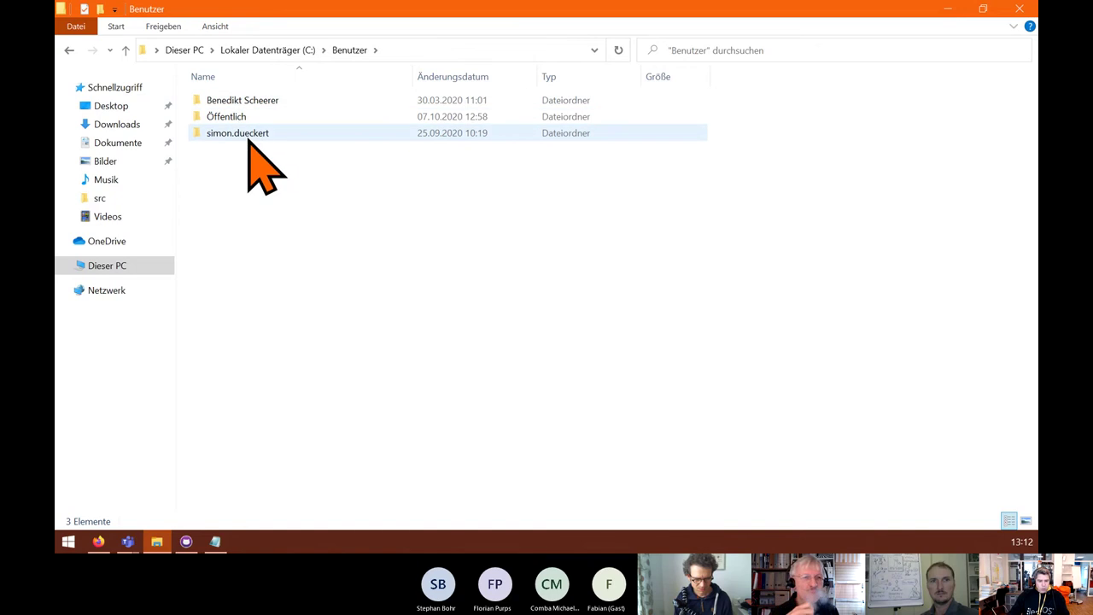
pyautogui.doubleClick(246, 137)
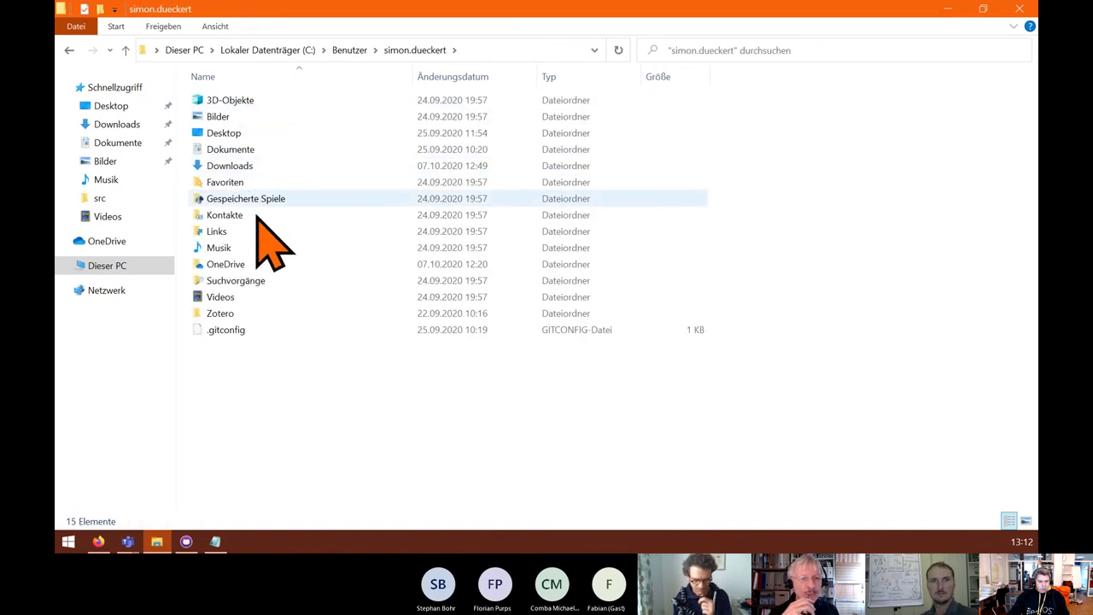
pyautogui.doubleClick(253, 150)
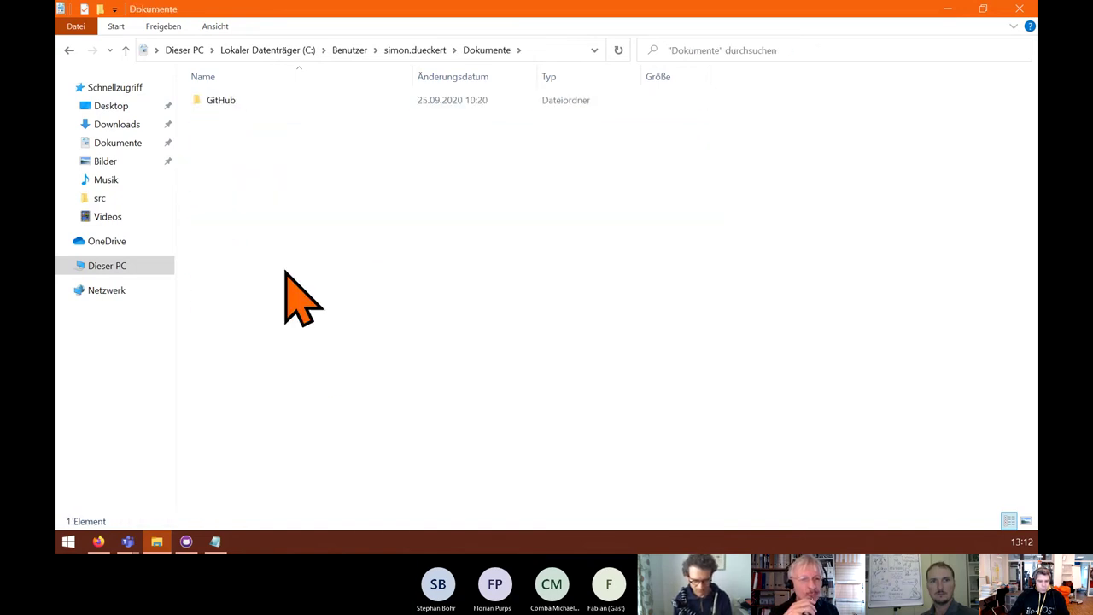
pyautogui.doubleClick(226, 103)
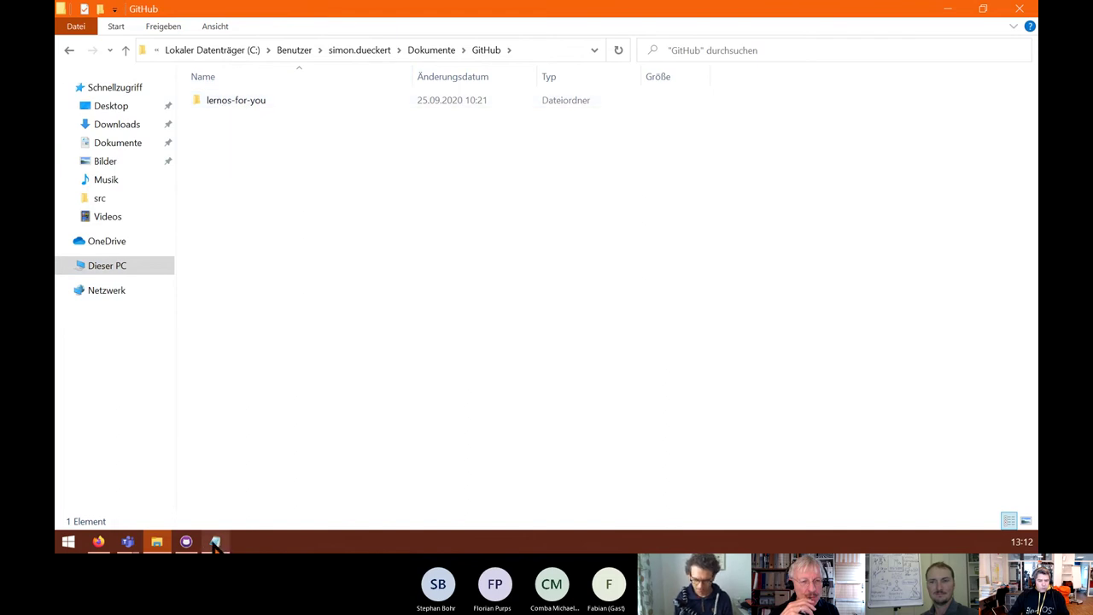
# - Switch to GitHub Desktop, view the signed-in account in the options, and close them
pyautogui.moveTo(215, 542)
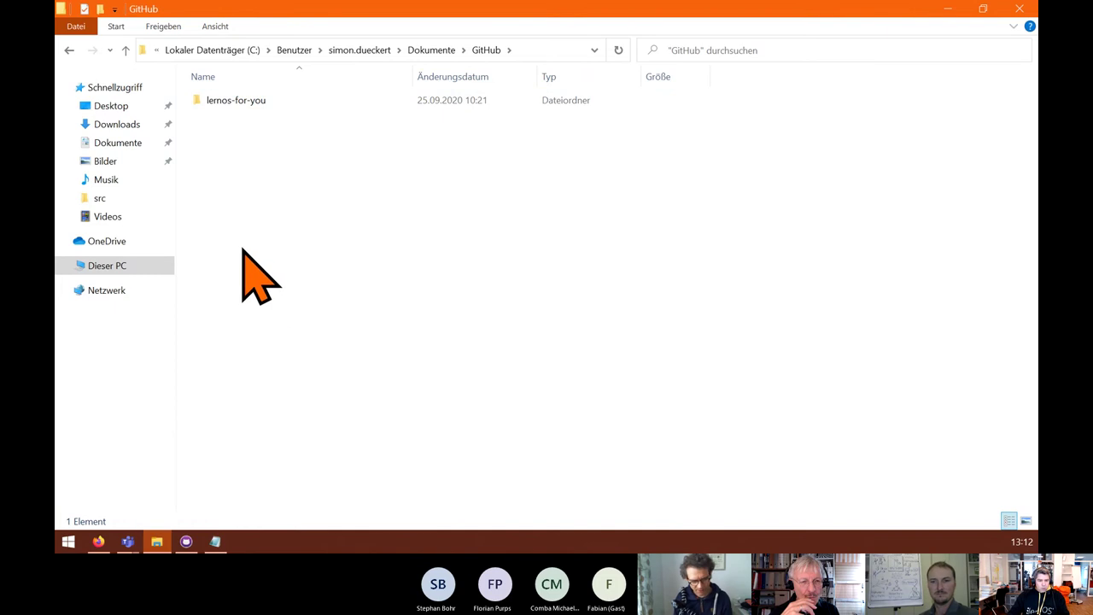
pyautogui.click(187, 542)
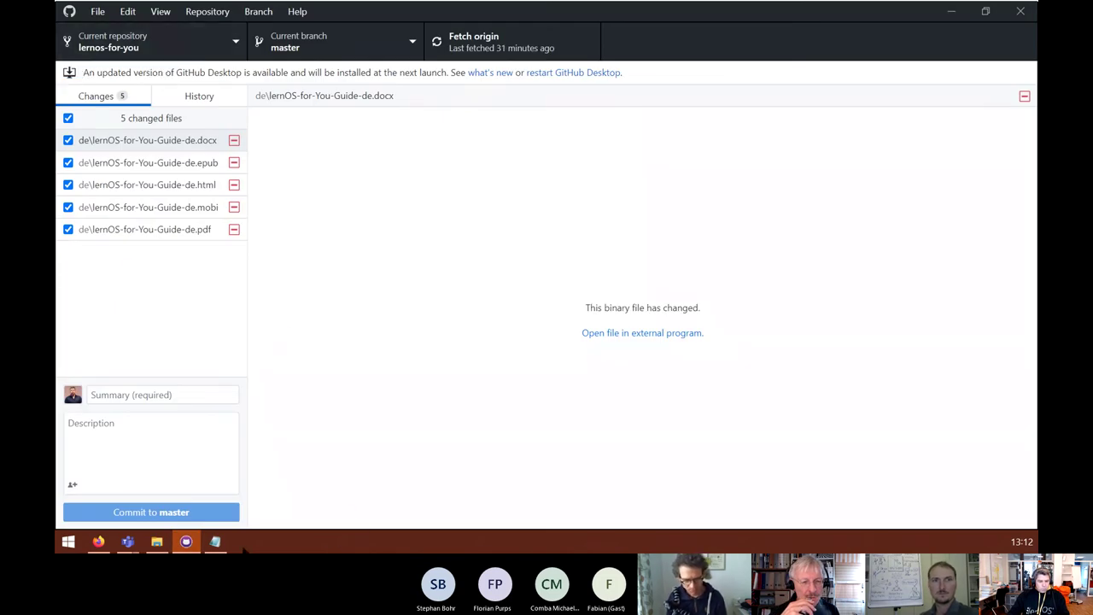
pyautogui.click(99, 13)
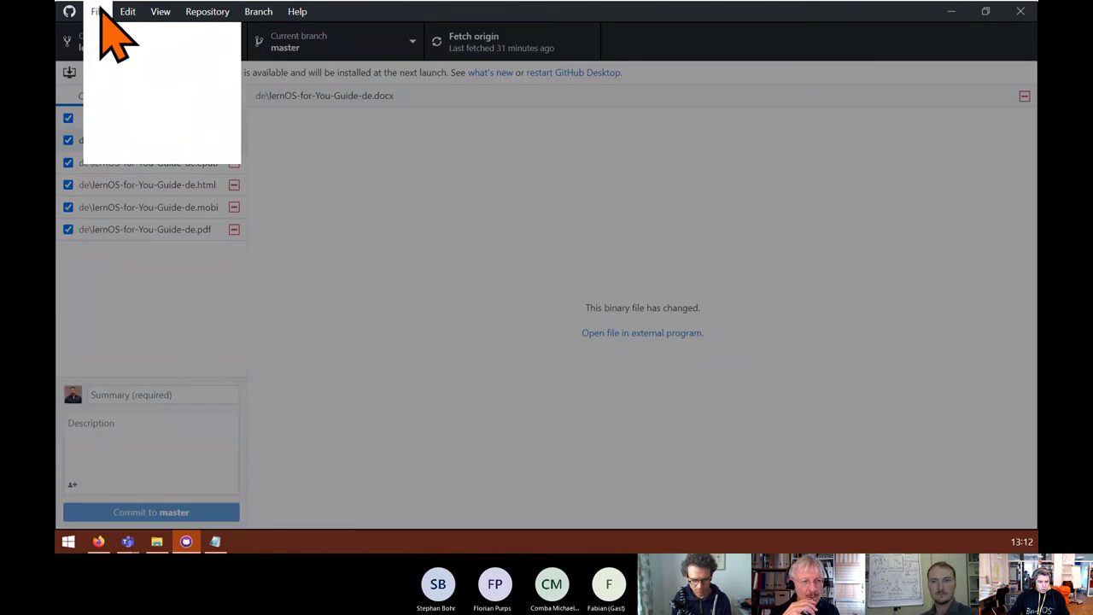
pyautogui.click(177, 118)
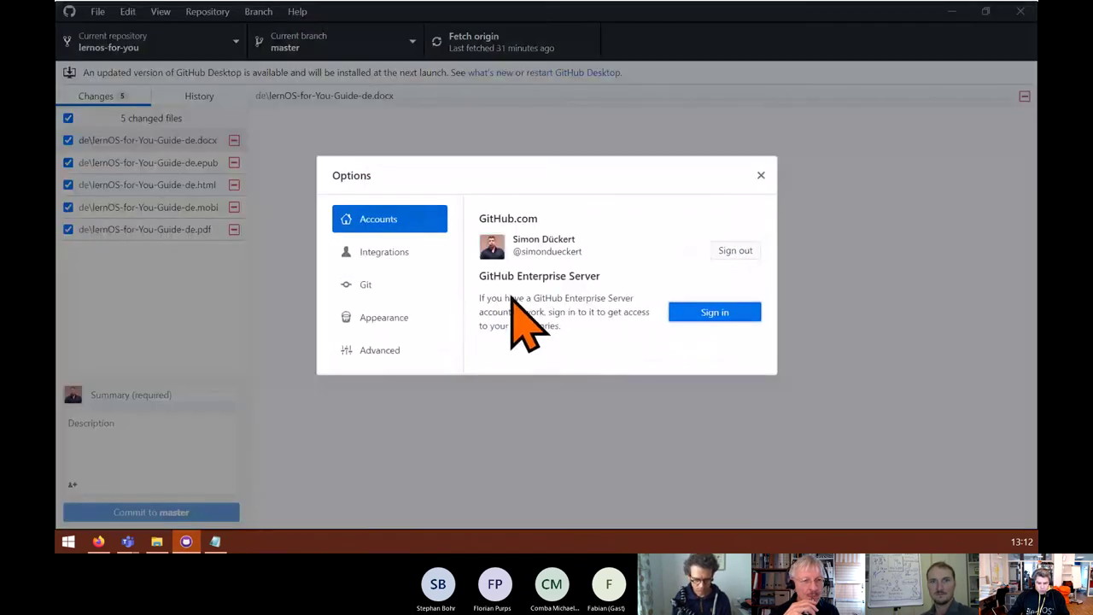
pyautogui.click(761, 176)
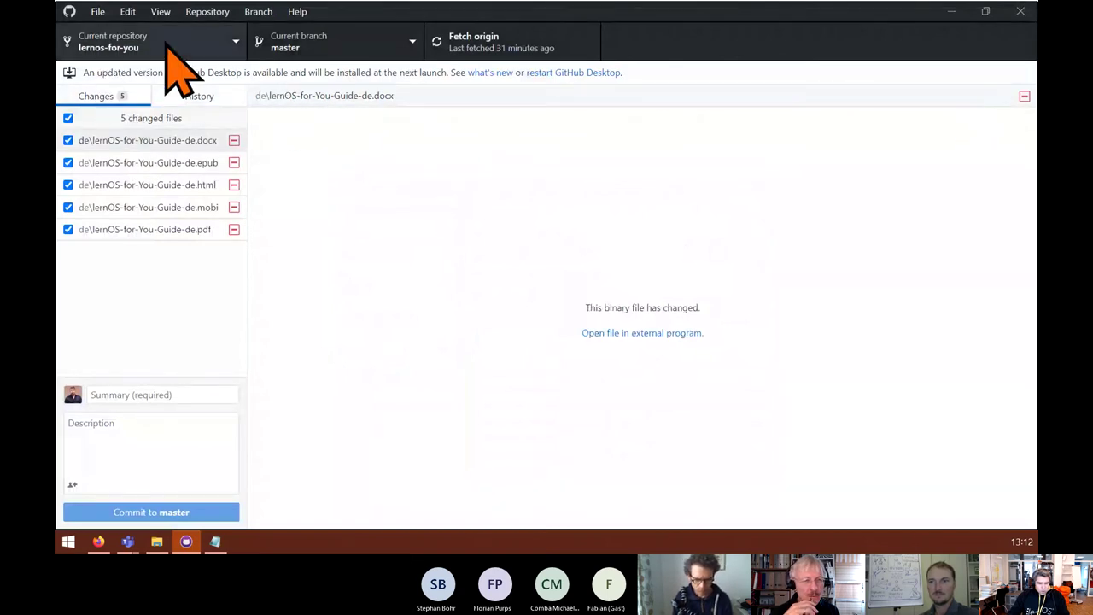
# - Show the lernos-for-you repository's local folder in Explorer directly from GitHub Desktop
pyautogui.click(204, 11)
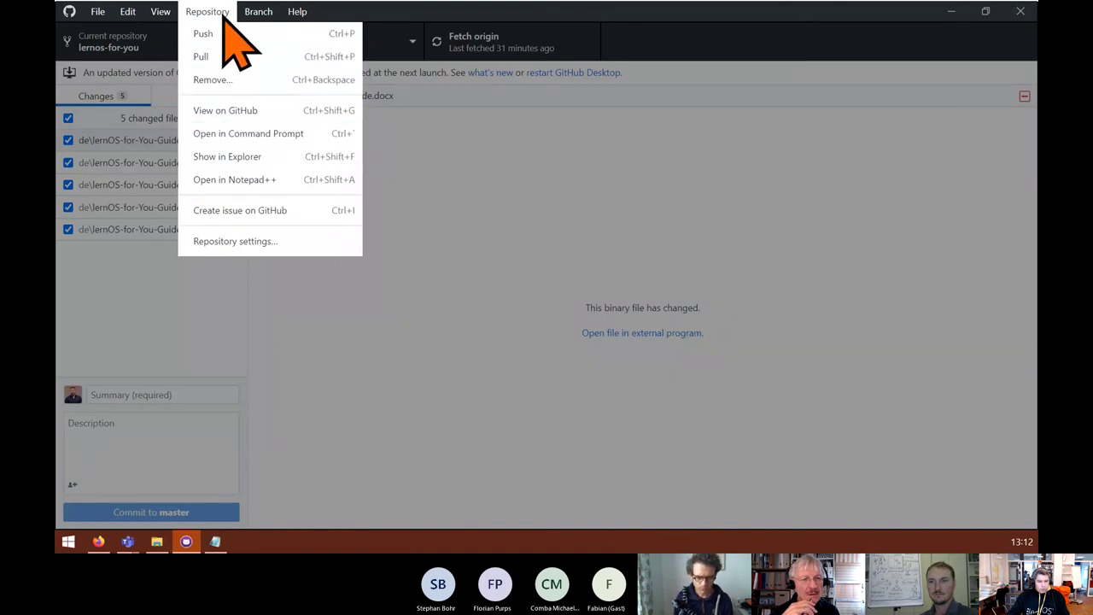
pyautogui.click(274, 158)
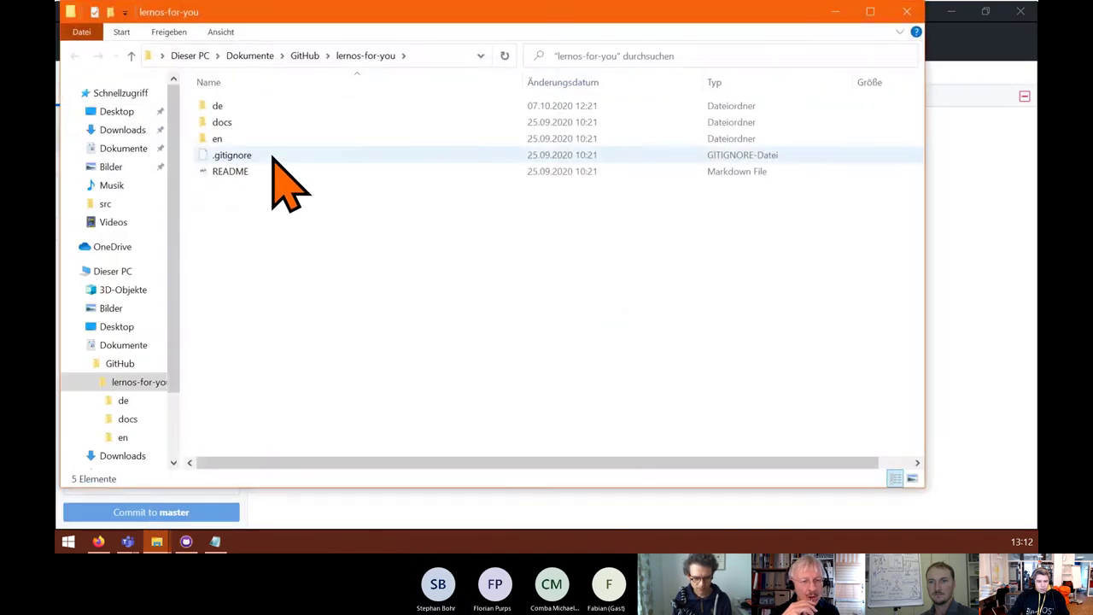
# - Close the Explorer window showing the lernos-for-you folder and return to GitHub Desktop
pyautogui.moveTo(253, 18); pyautogui.dragTo(316, 42)
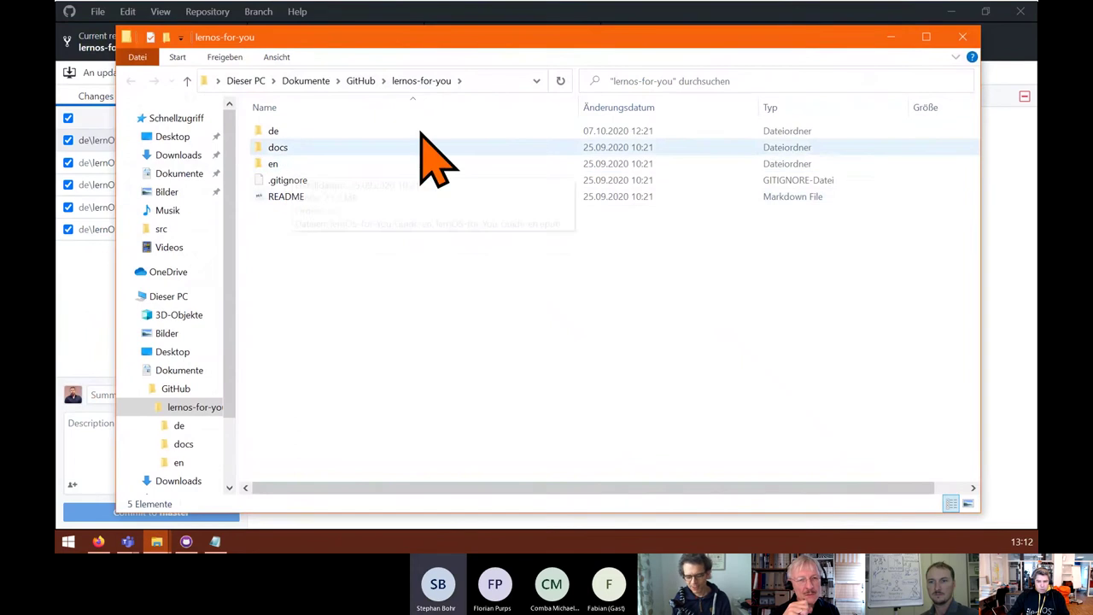
pyautogui.click(962, 37)
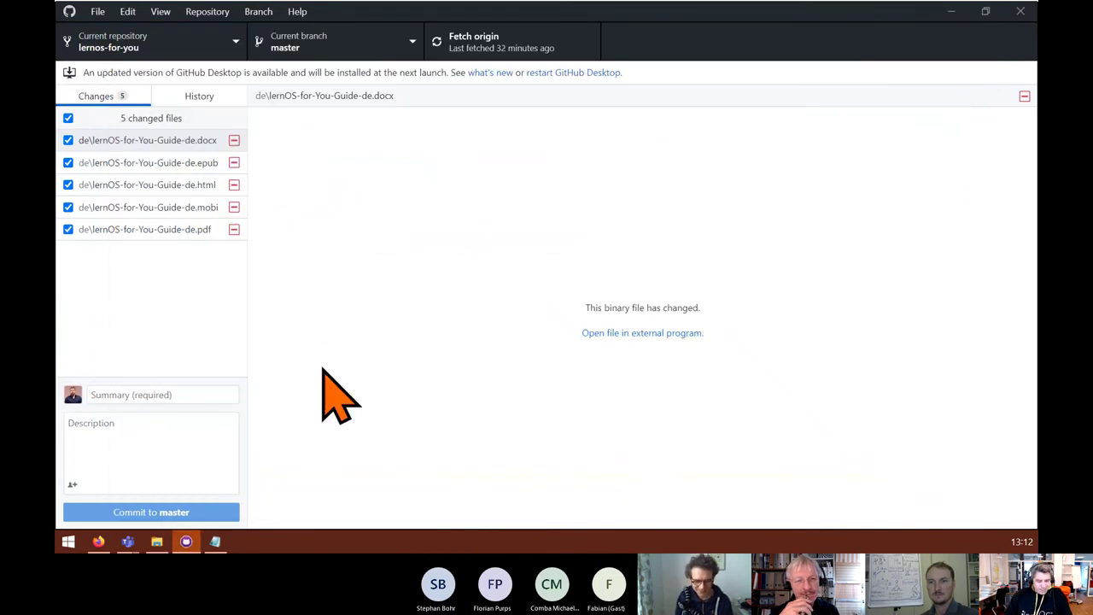
pyautogui.click(97, 11)
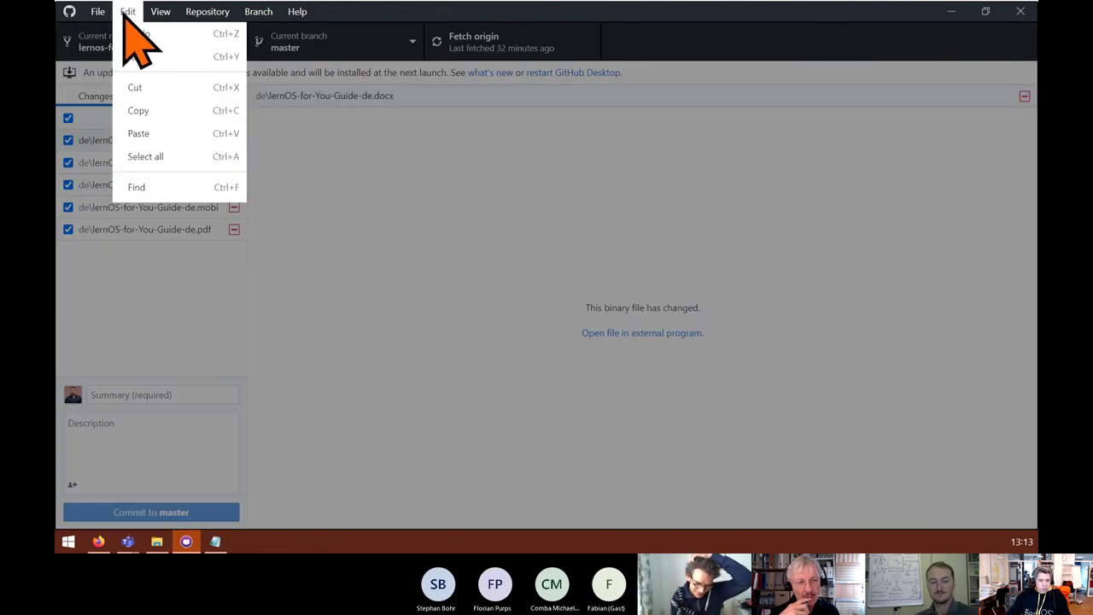
pyautogui.click(447, 266)
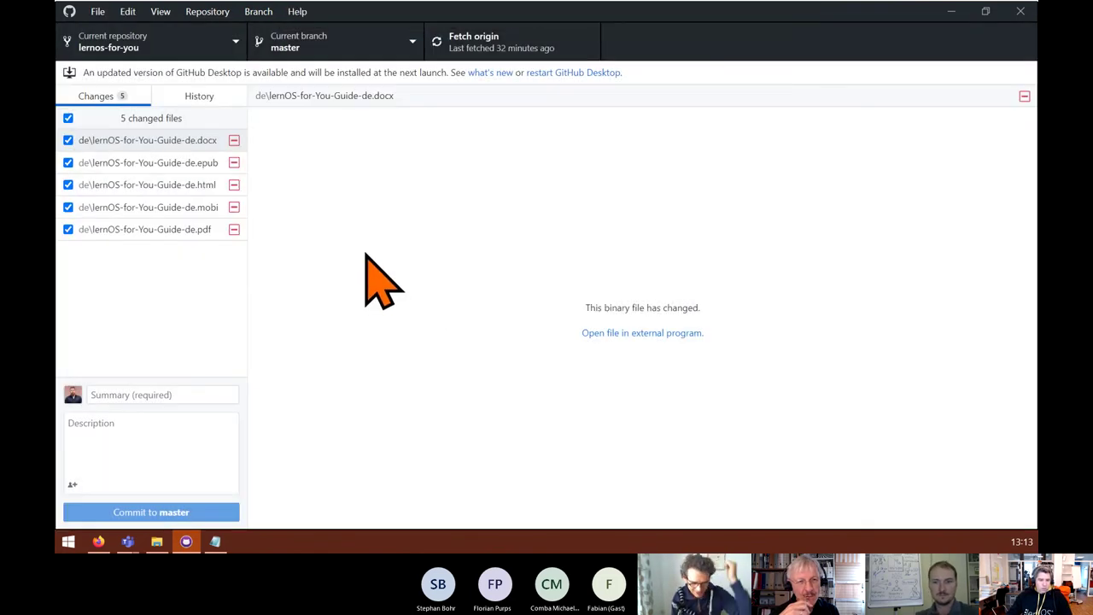
# - View the account's GitHub.com repositories and the local path offered for cloning a repository, then cancel the dialog
pyautogui.click(211, 16)
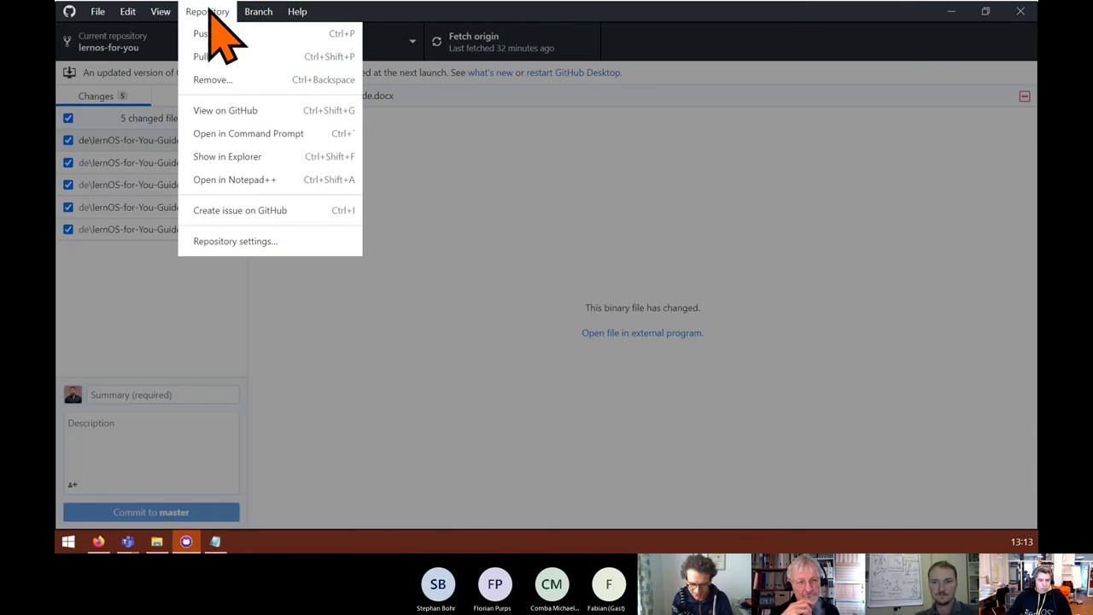
pyautogui.moveTo(94, 10)
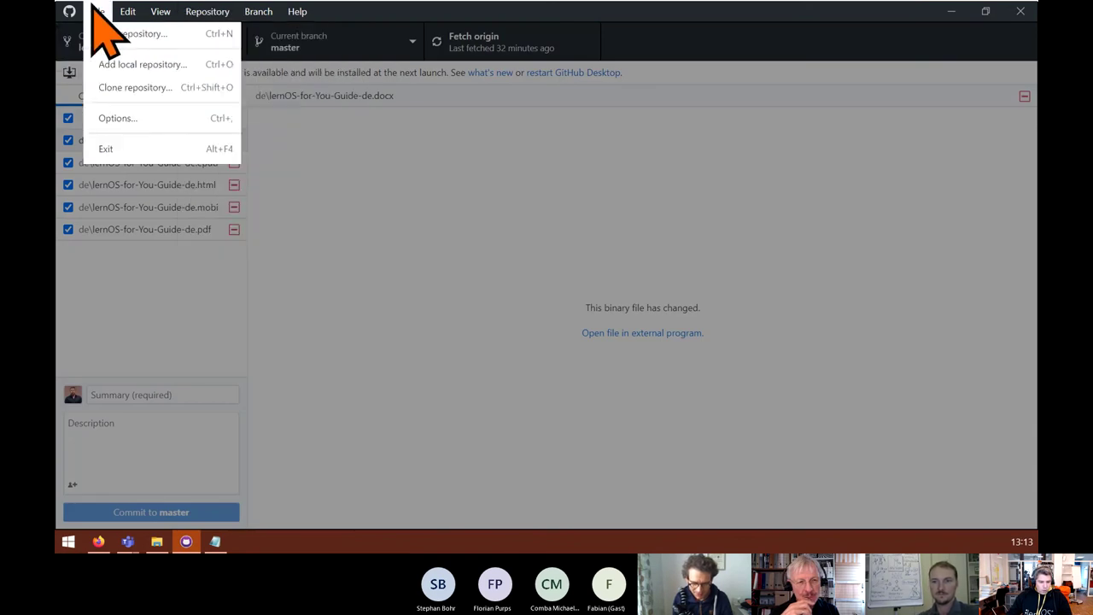
pyautogui.click(147, 89)
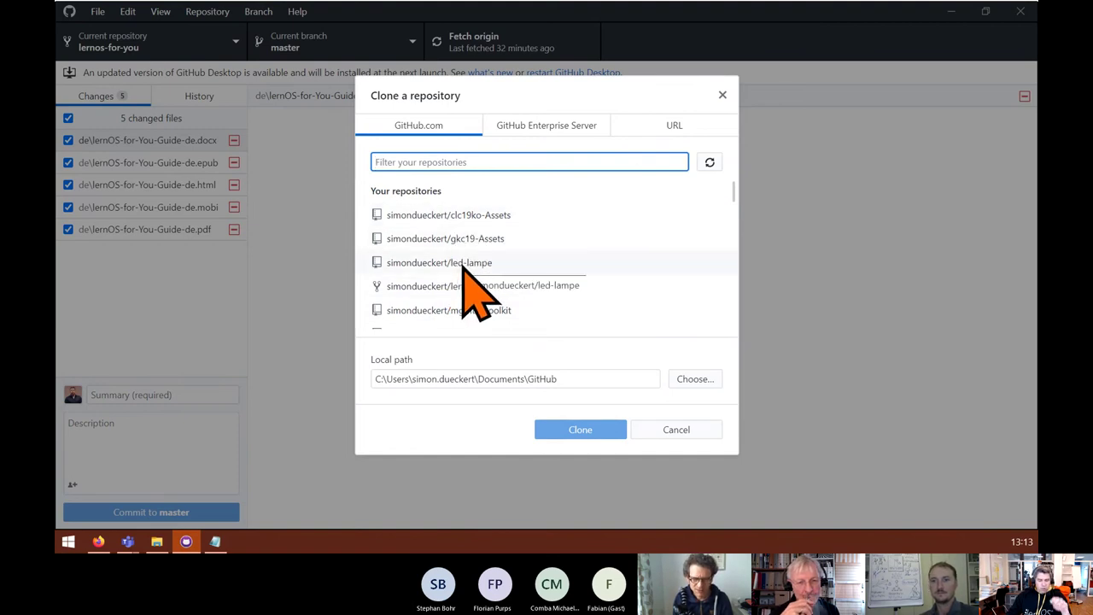
pyautogui.click(692, 431)
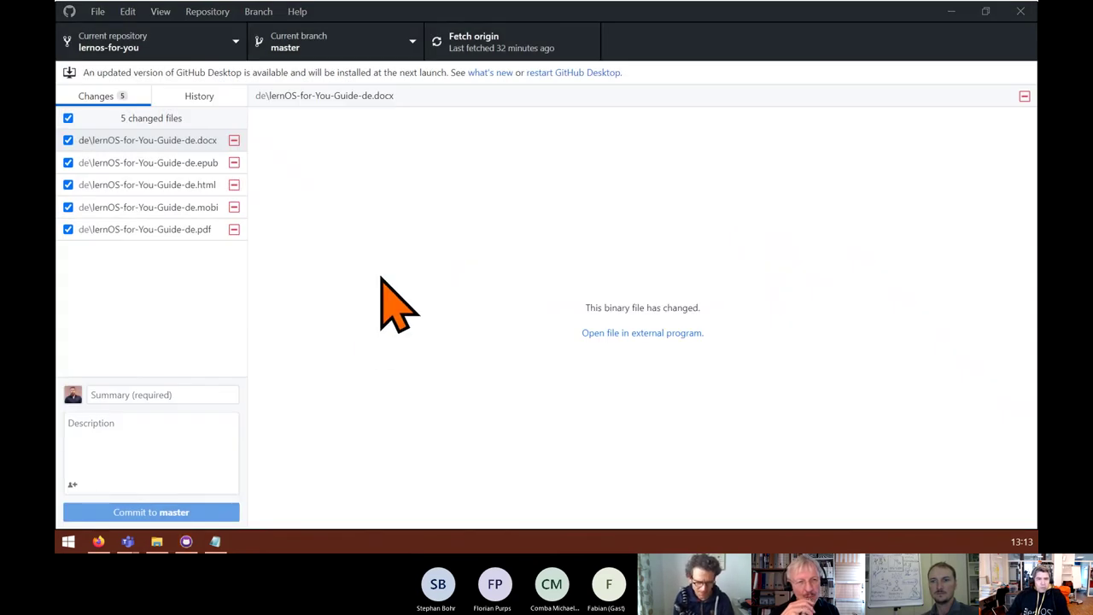
# - Switch to the text editor, enlarge the "GUI vs CLI" note to 500% and minimize the editor
pyautogui.hotkey('alt', 'Tab')
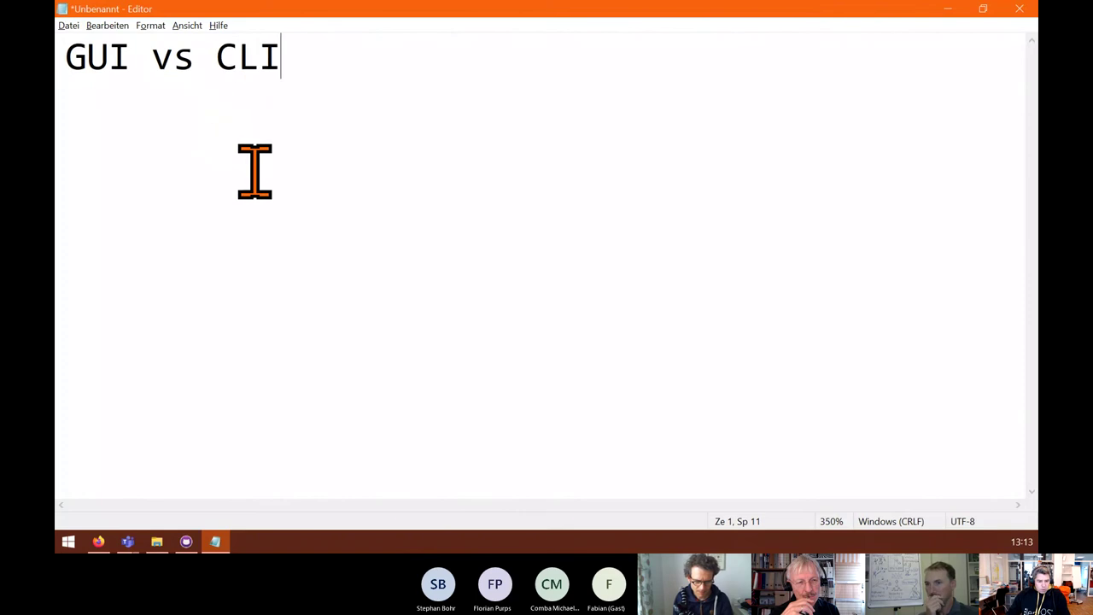
pyautogui.hotkey('ctrl', '+')
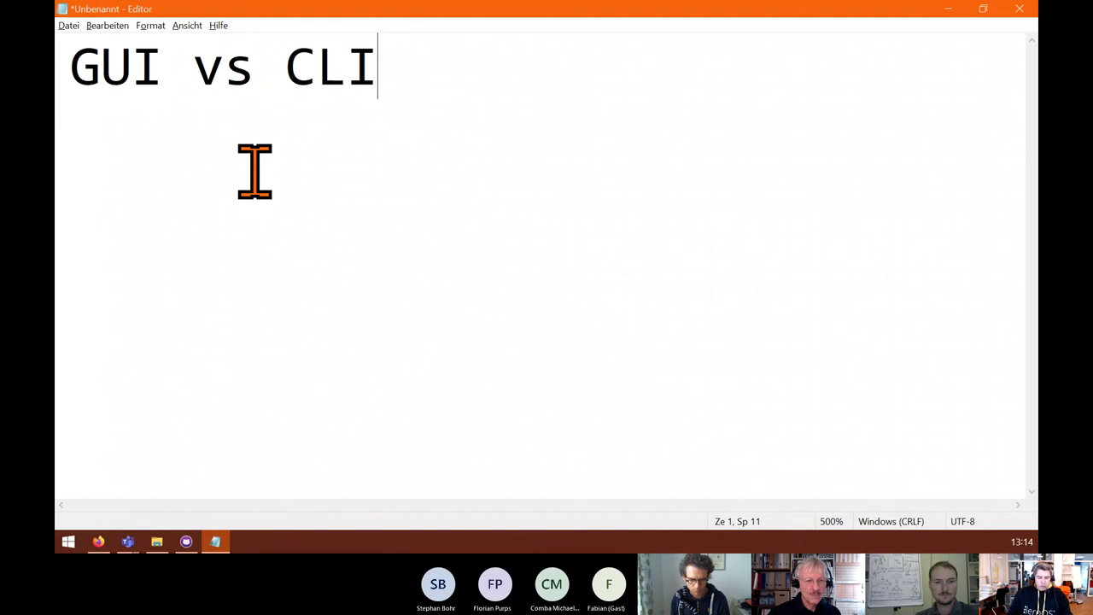
pyautogui.click(950, 11)
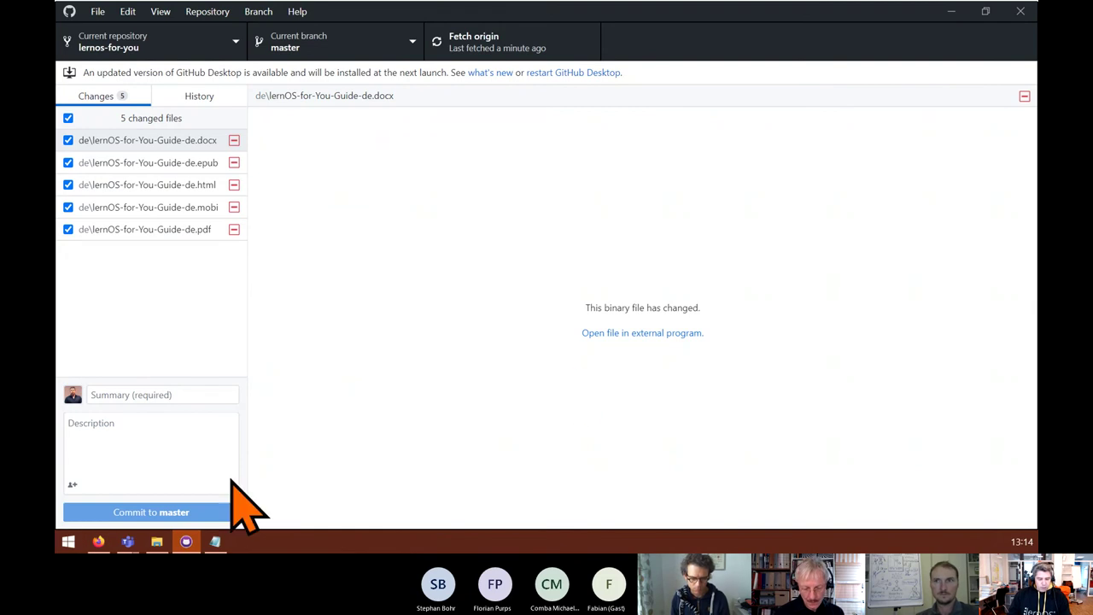
# - Open the Windows Command Prompt and maximize its window
pyautogui.click(68, 543)
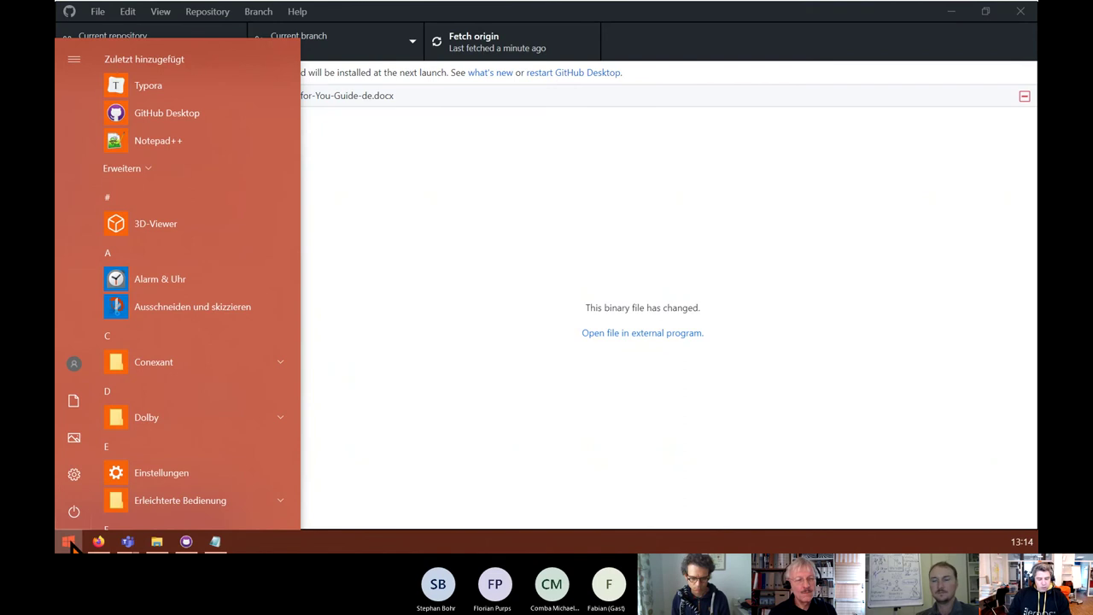
pyautogui.click(68, 544)
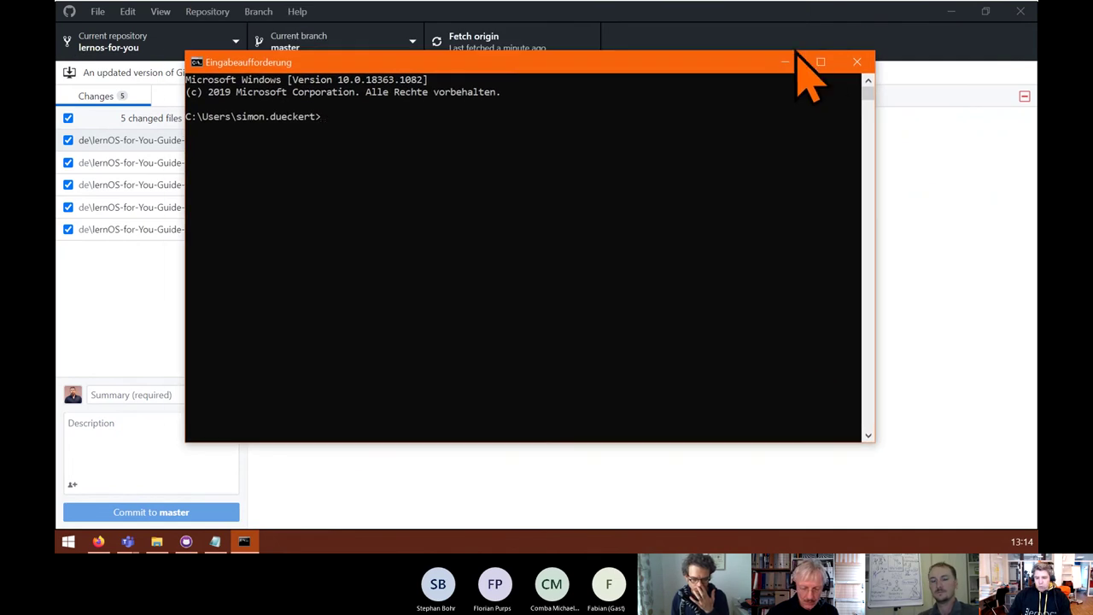
pyautogui.click(832, 14)
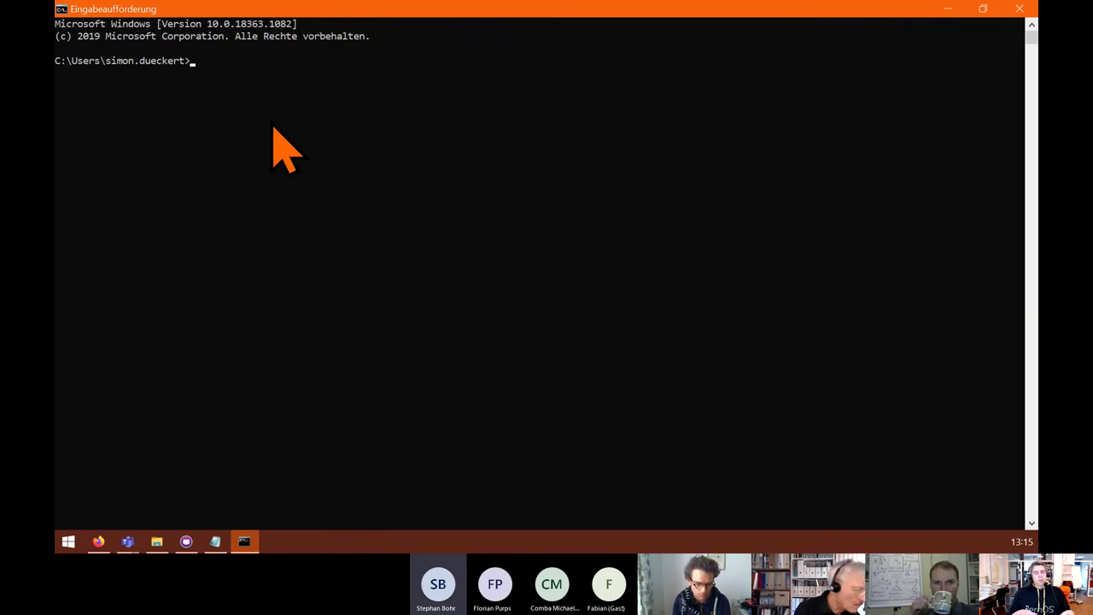
# - Arrange the Command Prompt and the File Explorer window side by side, each filling half the screen
pyautogui.click(156, 544)
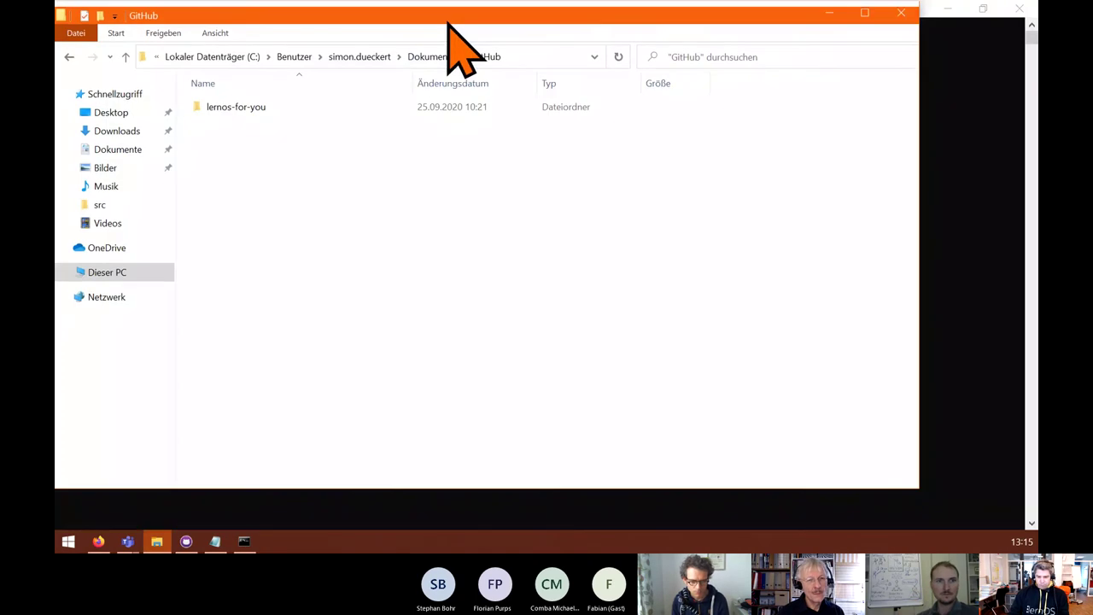
pyautogui.moveTo(447, 24); pyautogui.dragTo(1035, 166)
pyautogui.click(205, 176)
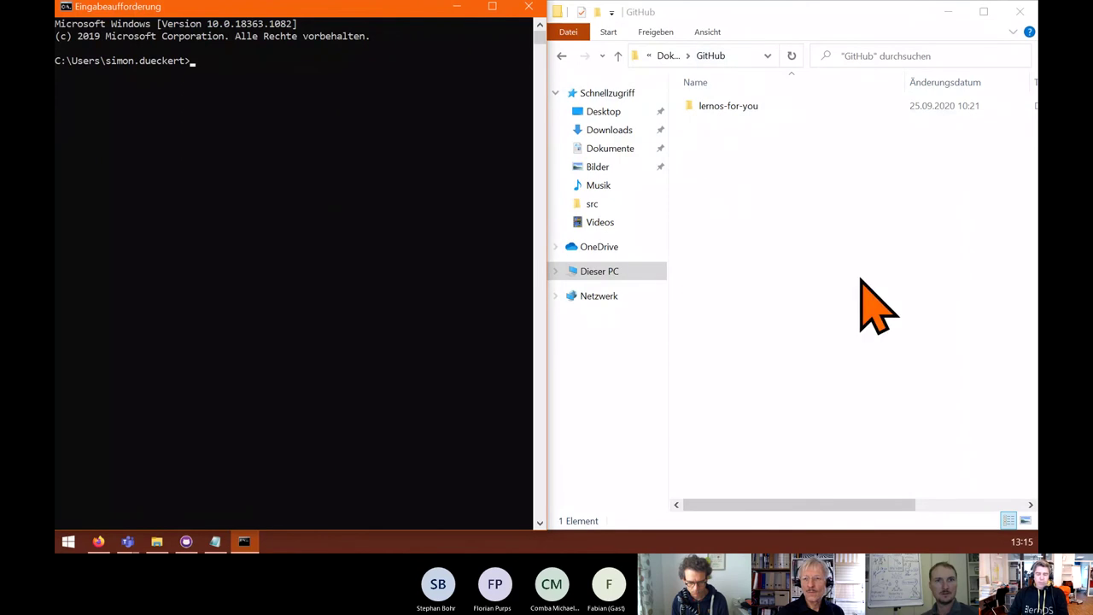
# - Browse in File Explorer from Dieser PC through drive C: and Benutzer to the personal user folder, matching the Command Prompt path
pyautogui.click(598, 274)
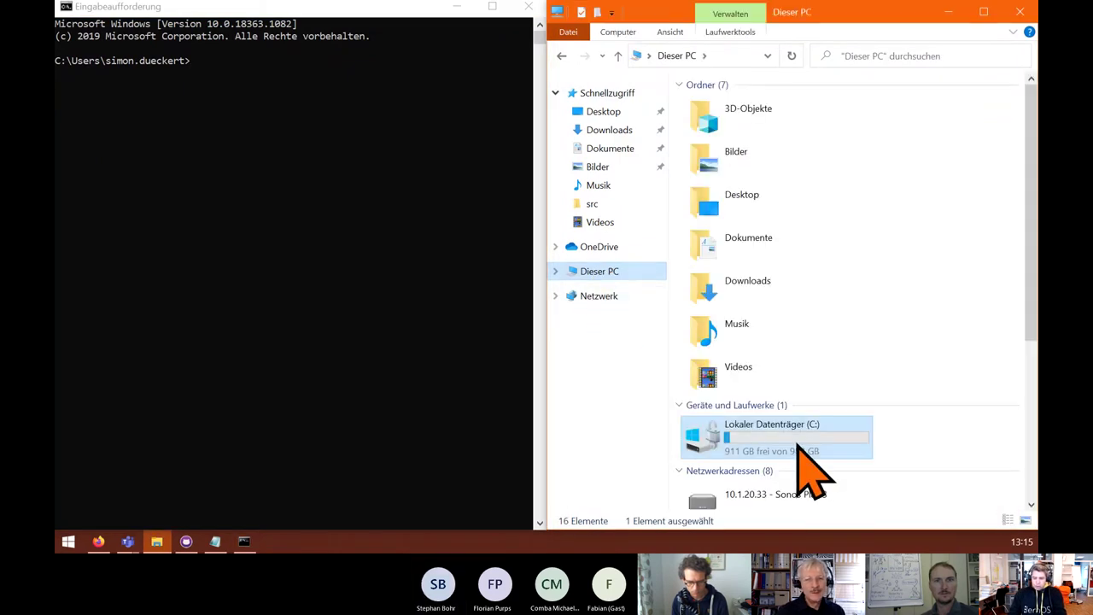
pyautogui.doubleClick(799, 446)
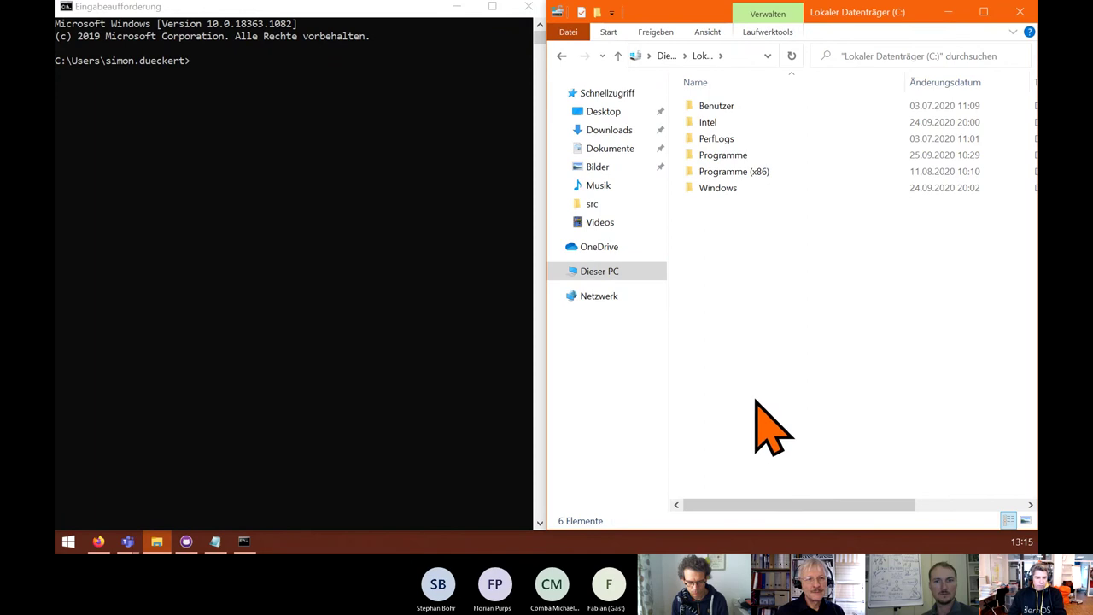
pyautogui.click(720, 109)
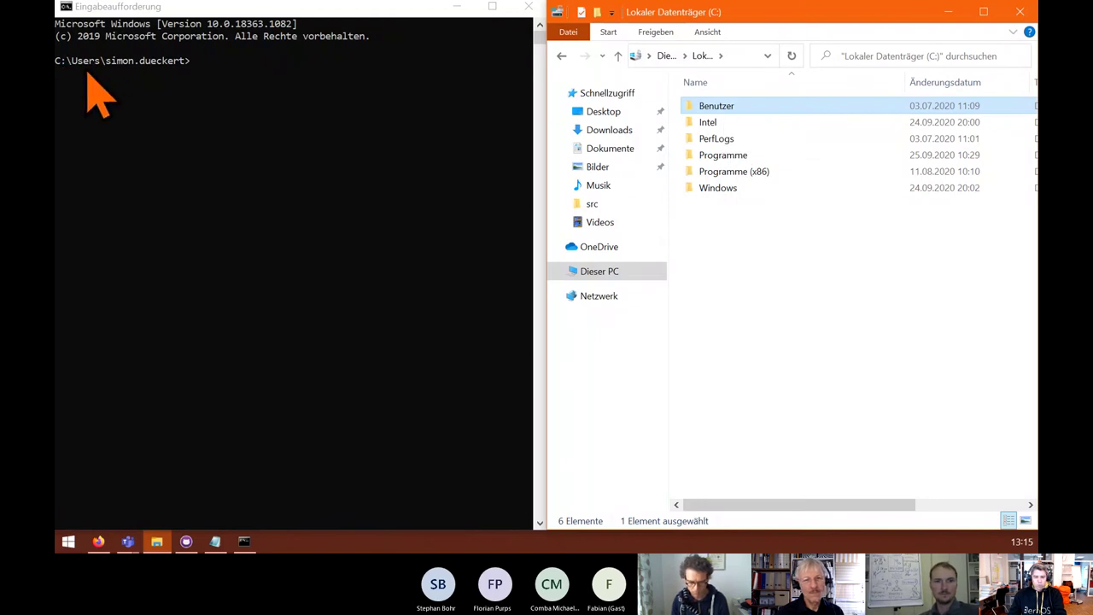
pyautogui.doubleClick(716, 108)
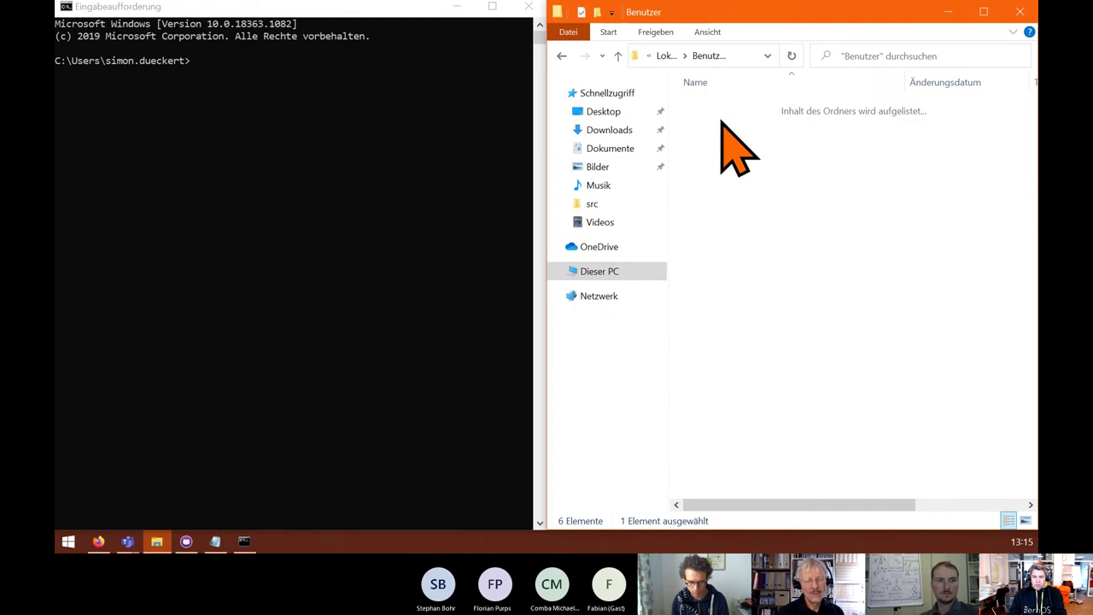
pyautogui.doubleClick(730, 138)
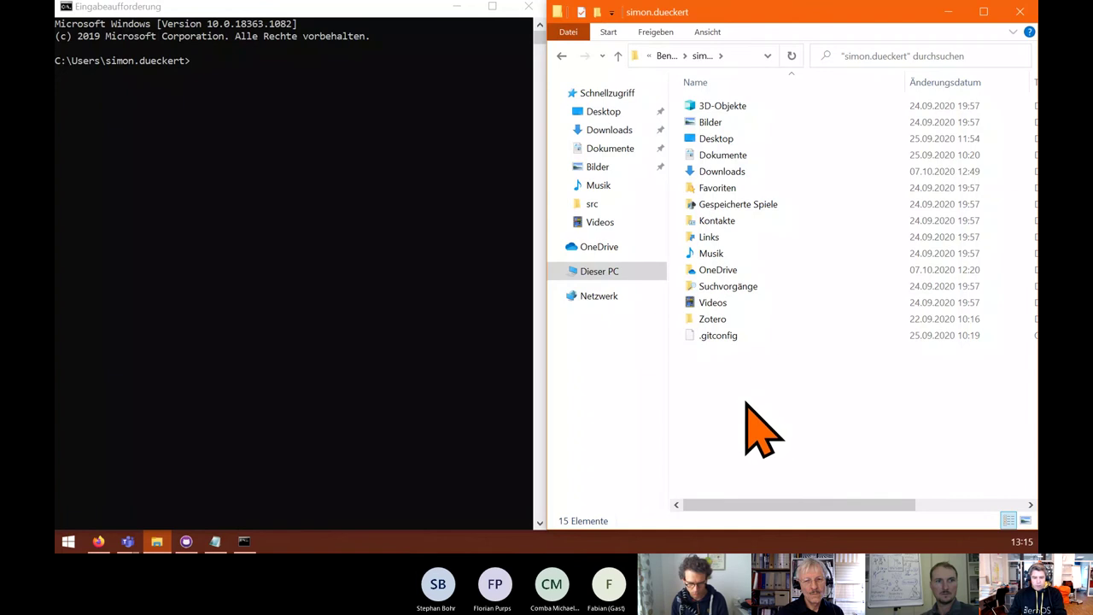
# - List the user folder in the Command Prompt with dir and compare .gitconfig, Zotero and Videos with their Explorer entries
pyautogui.click(237, 154)
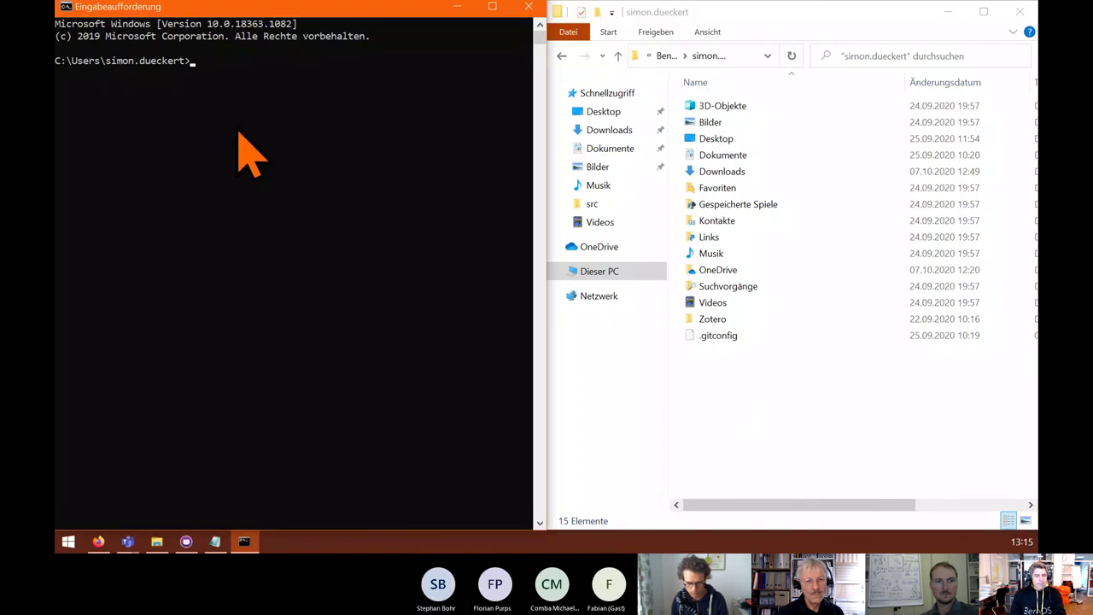
pyautogui.write('dir')
pyautogui.press('Return')
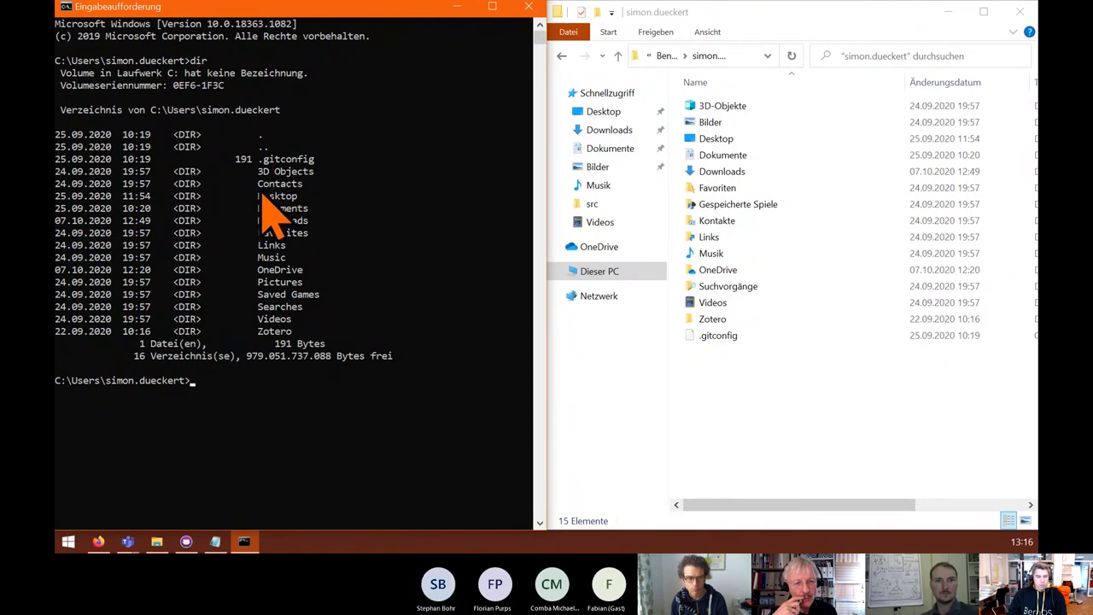
pyautogui.click(733, 342)
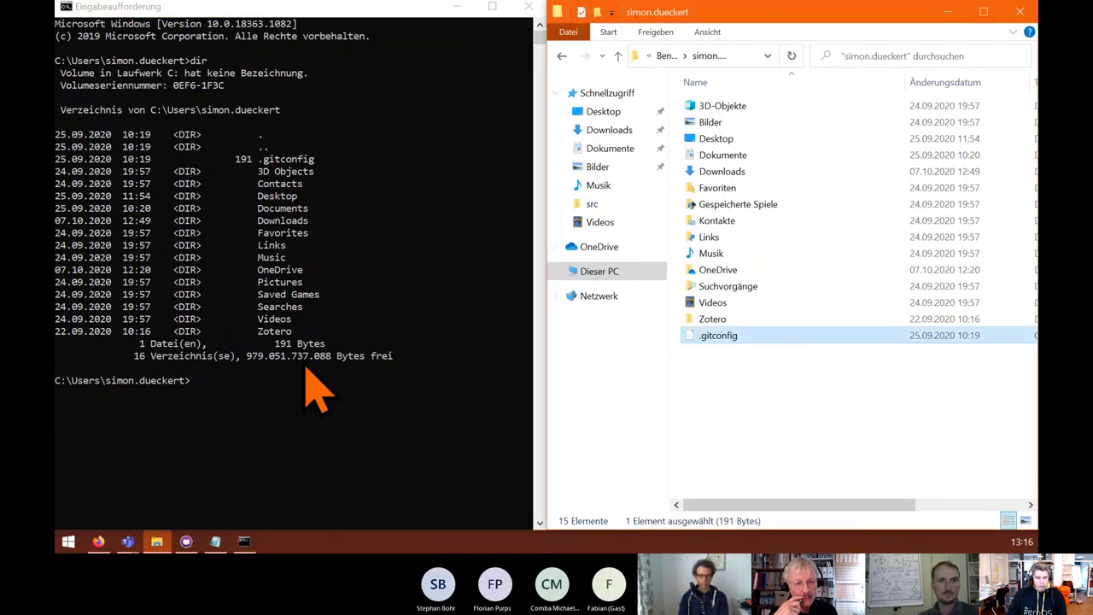
pyautogui.click(691, 322)
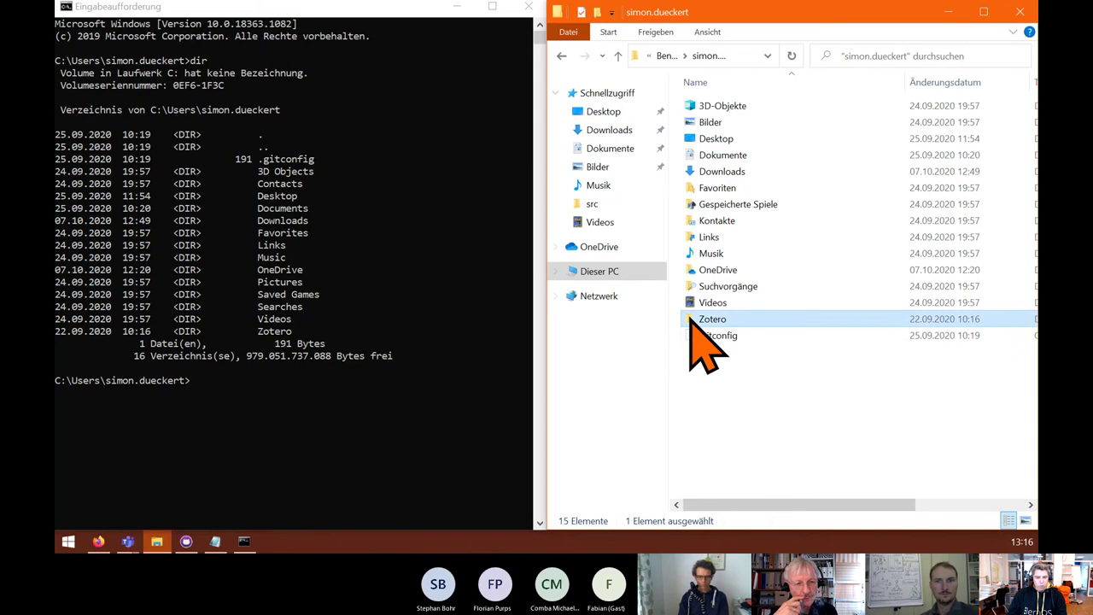
pyautogui.click(703, 302)
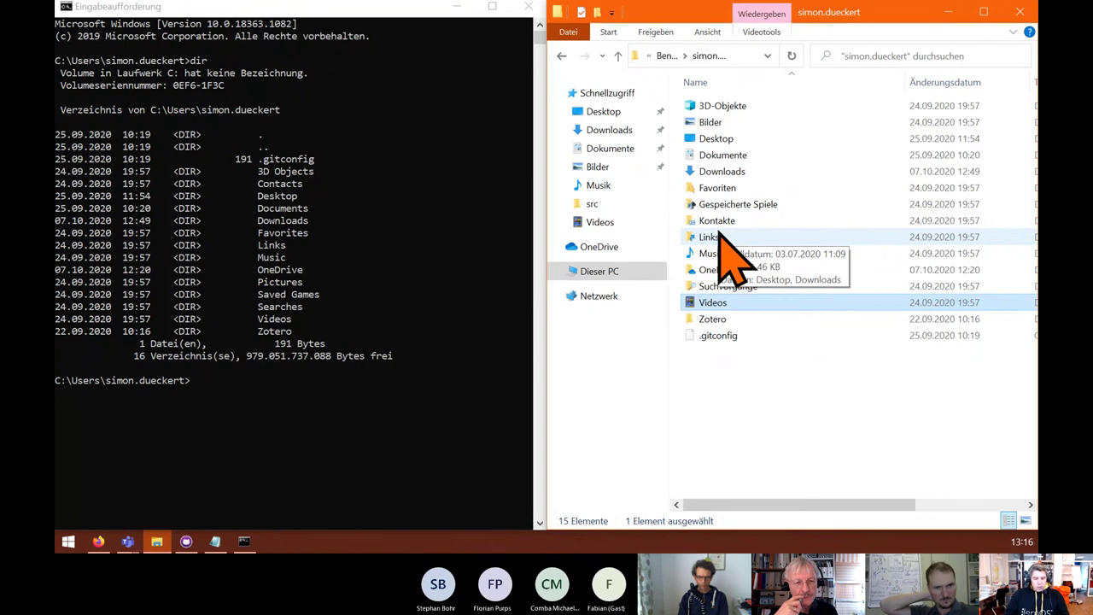
# - Create a folder named lernos in the user folder from the Command Prompt with mkdir lernos
pyautogui.click(312, 434)
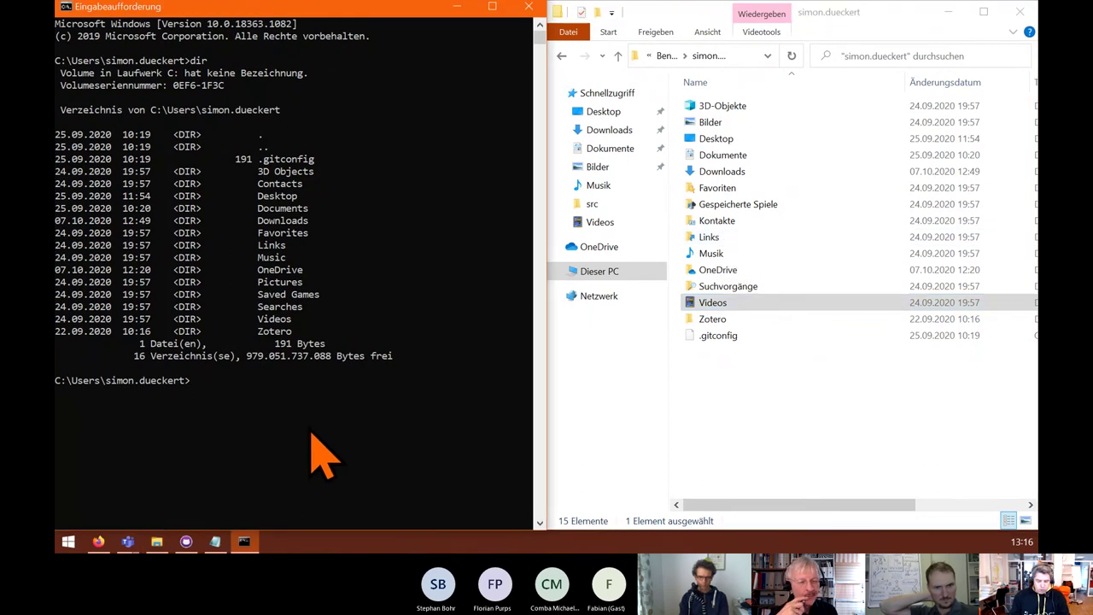
pyautogui.write('mkdir lern')
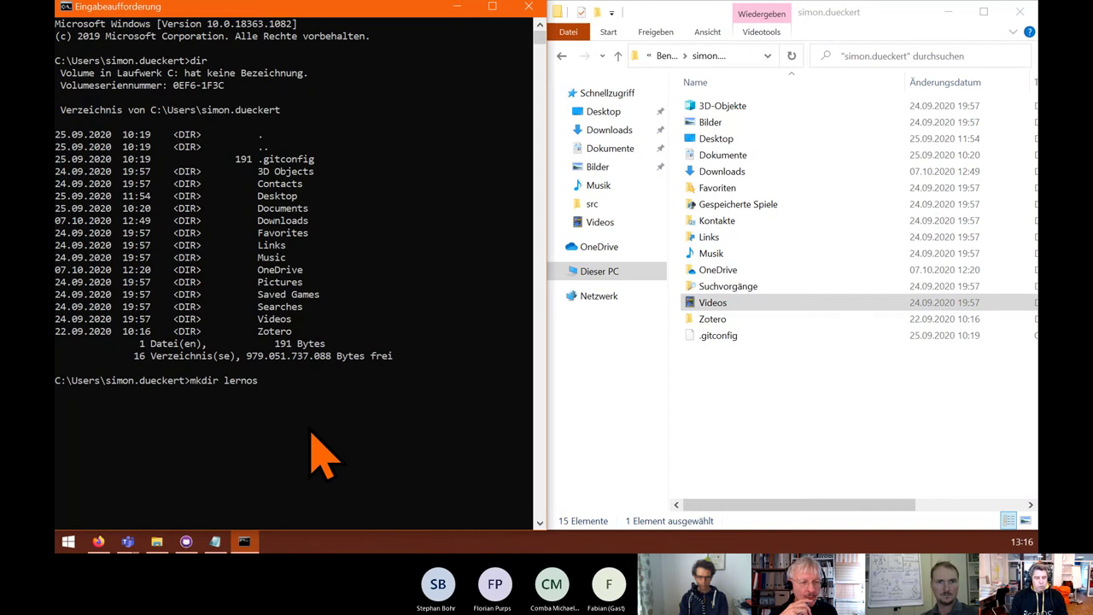
pyautogui.write('os')
pyautogui.press('Return')
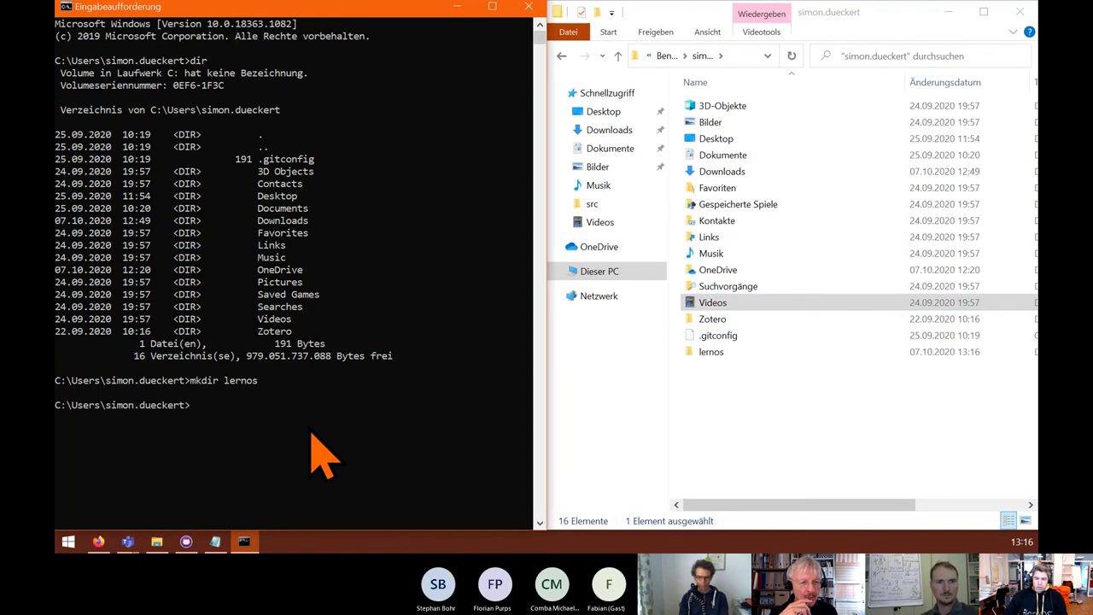
# - Delete the lernos folder from the user folder in File Explorer
pyautogui.click(726, 237)
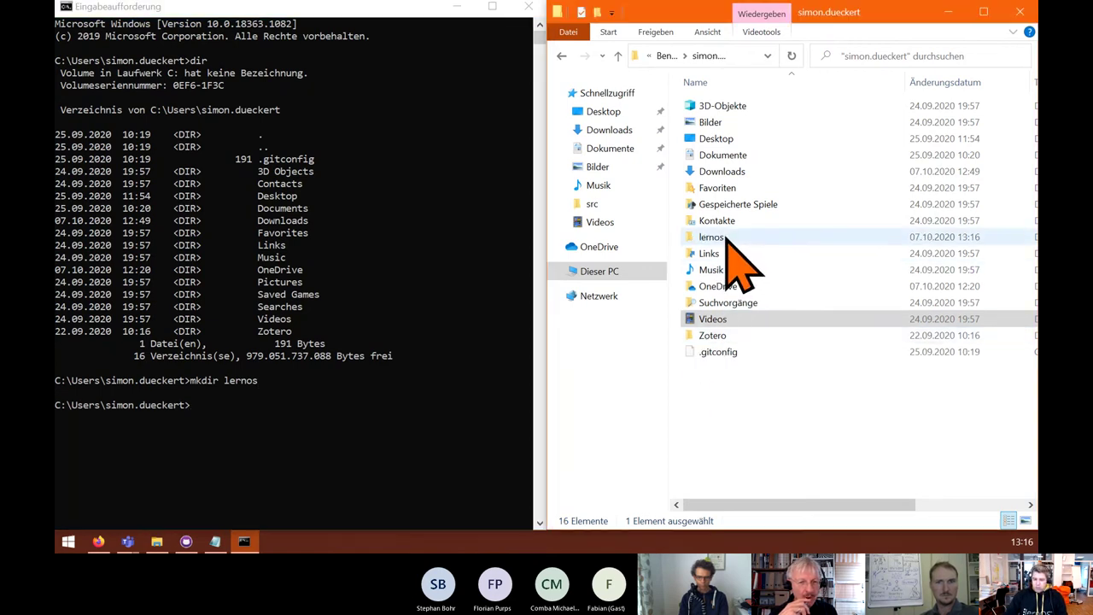
pyautogui.click(726, 240)
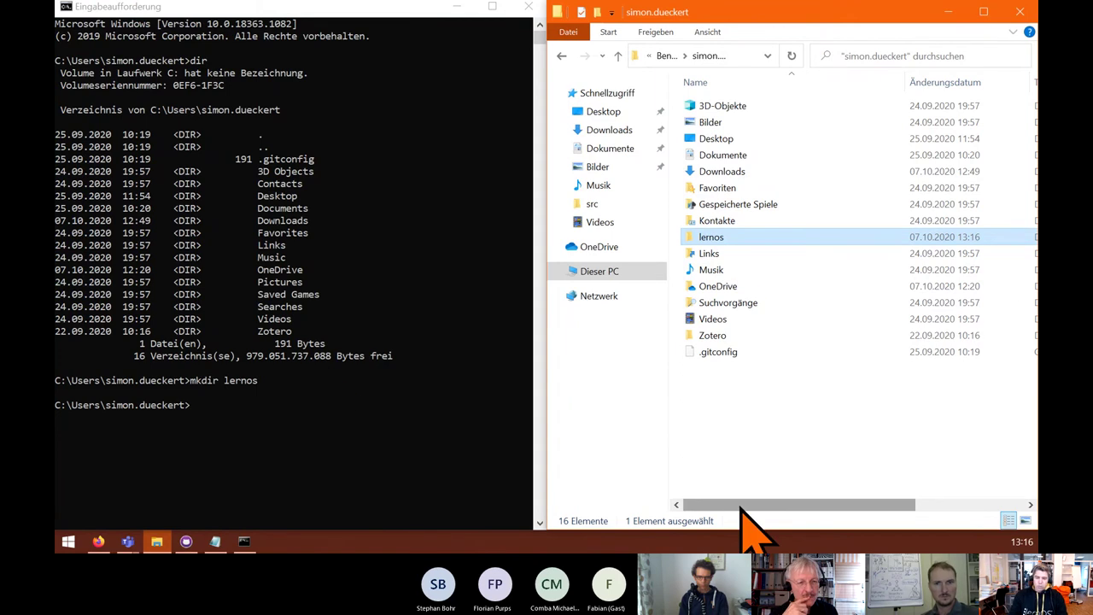
pyautogui.press('Delete')
# - List the user folder's contents again in the Command Prompt with dir to check for the lernos folder
pyautogui.click(109, 439)
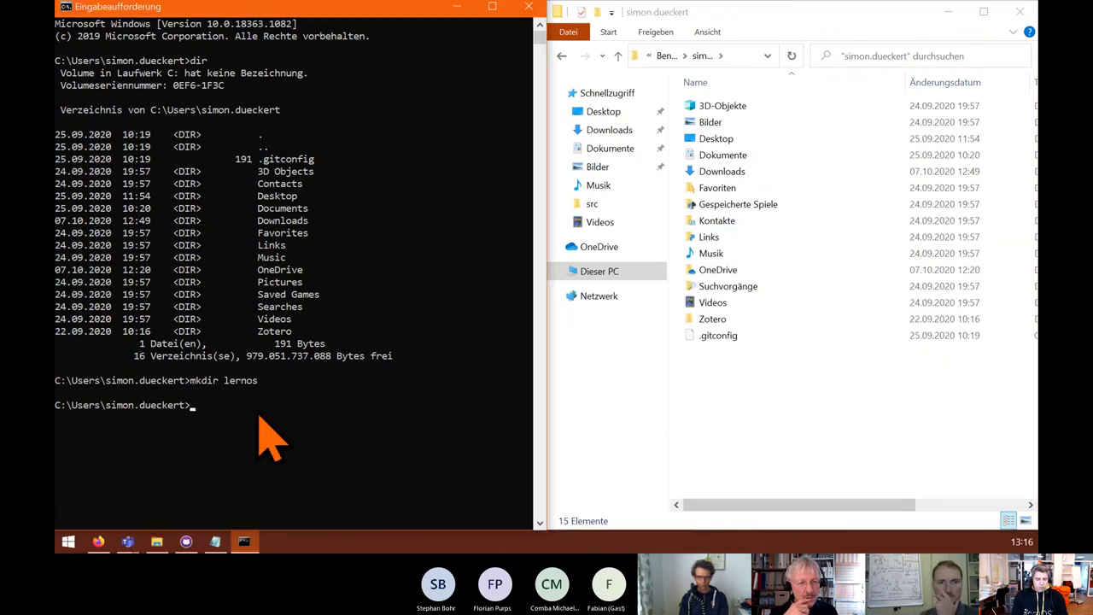
pyautogui.write('dir')
pyautogui.press('Return')
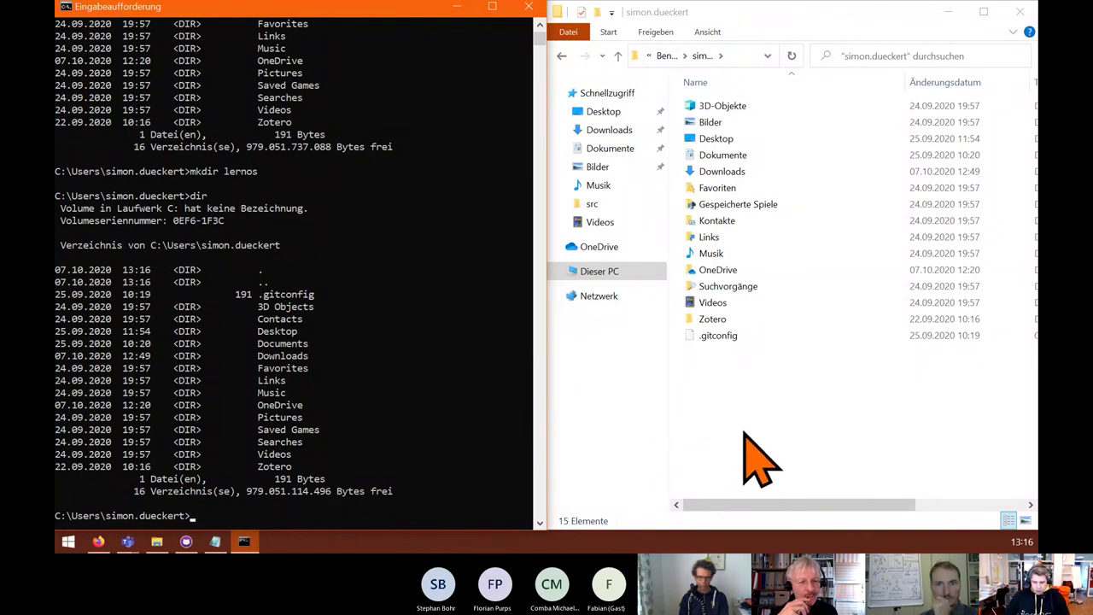
# - Enlarge the Explorer window and open the de folder inside lernos-for-you in the Documents GitHub folder
pyautogui.click(984, 12)
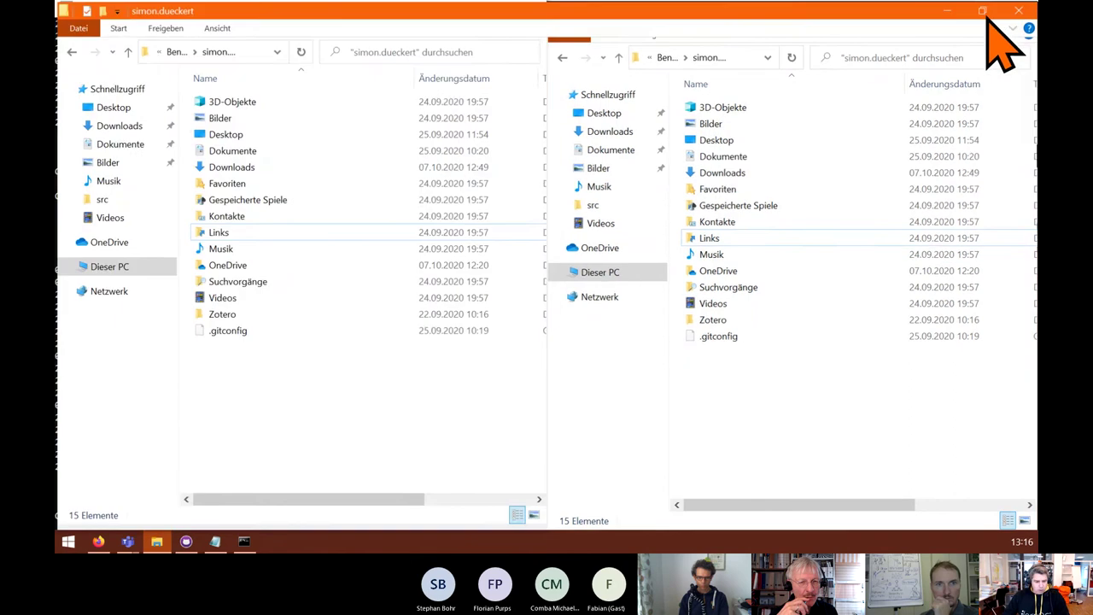
pyautogui.click(128, 143)
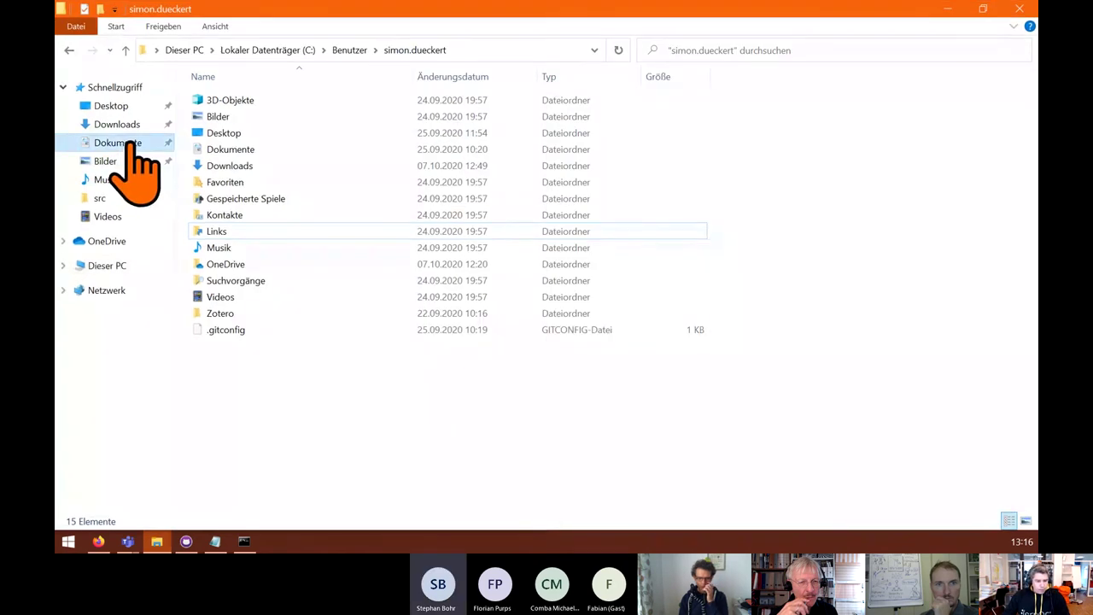
pyautogui.doubleClick(220, 103)
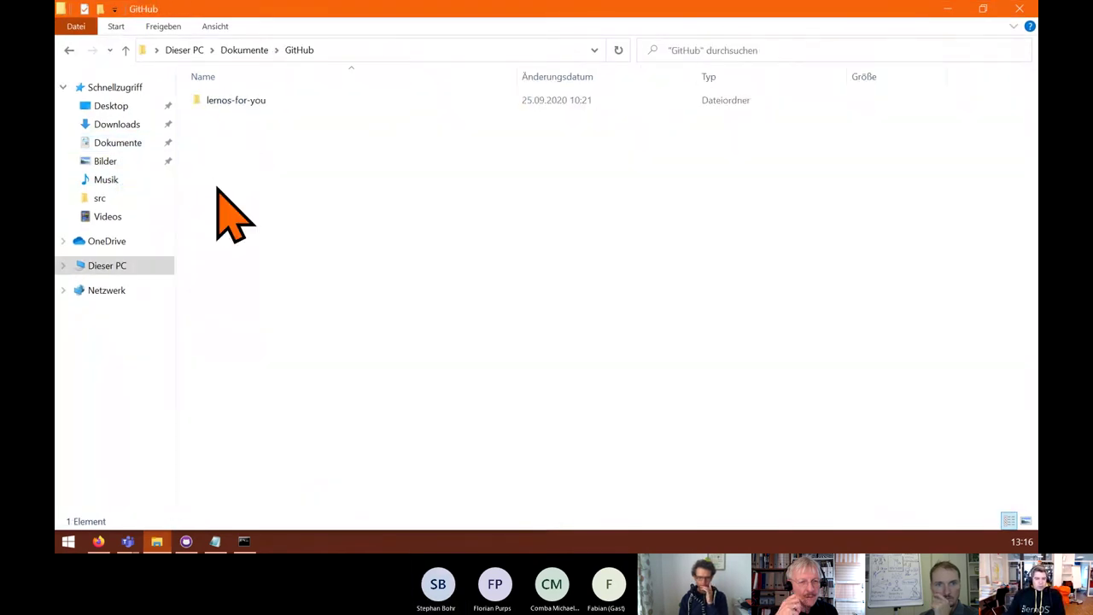
pyautogui.doubleClick(231, 103)
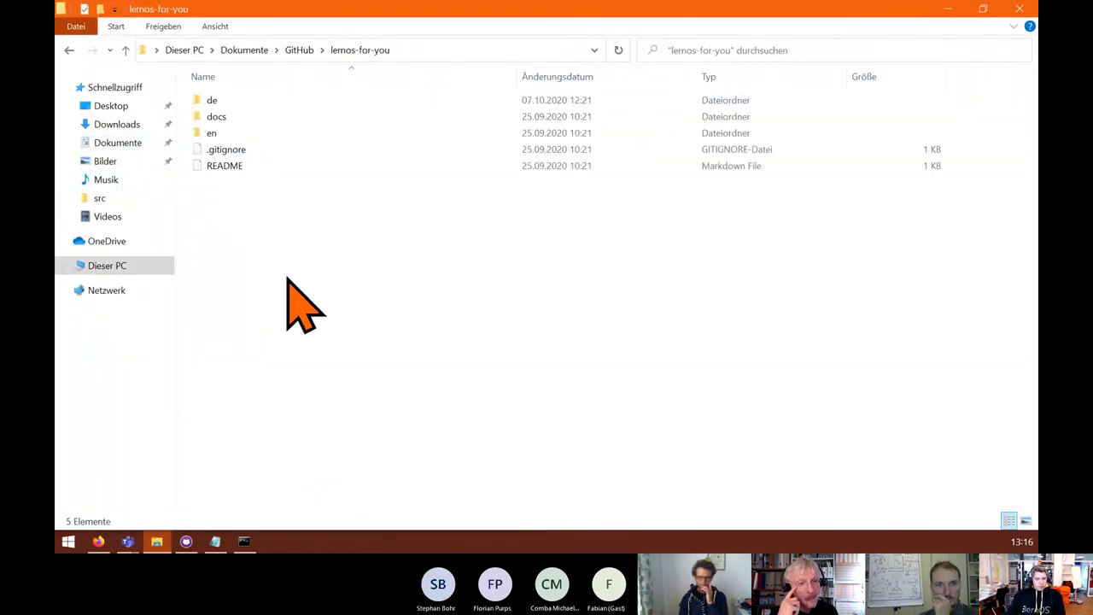
pyautogui.click(215, 104)
pyautogui.doubleClick(214, 104)
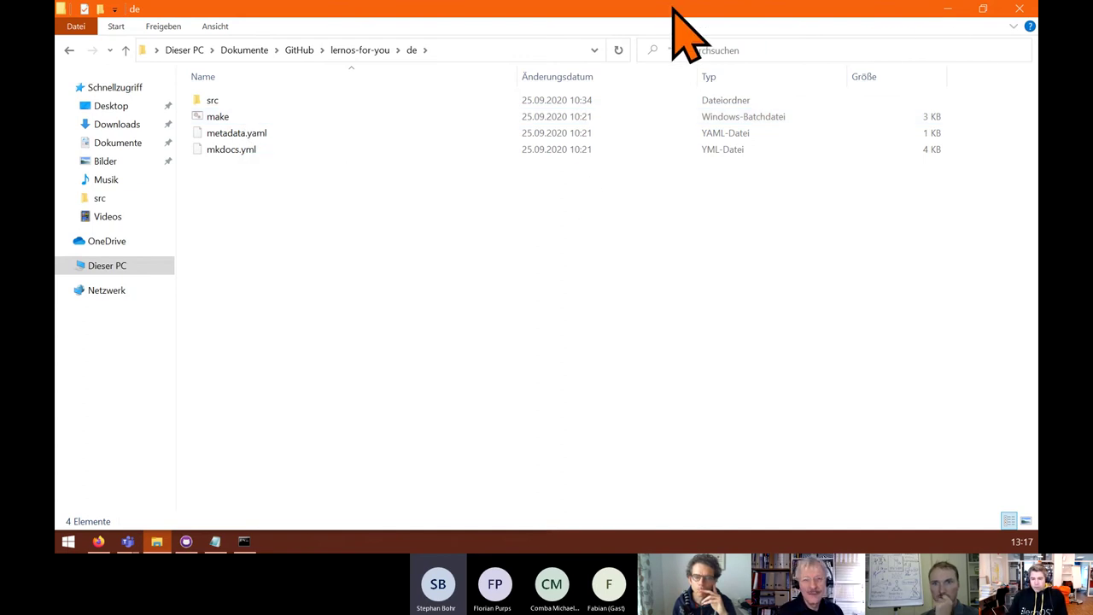
pyautogui.moveTo(672, 9); pyautogui.dragTo(1037, 172)
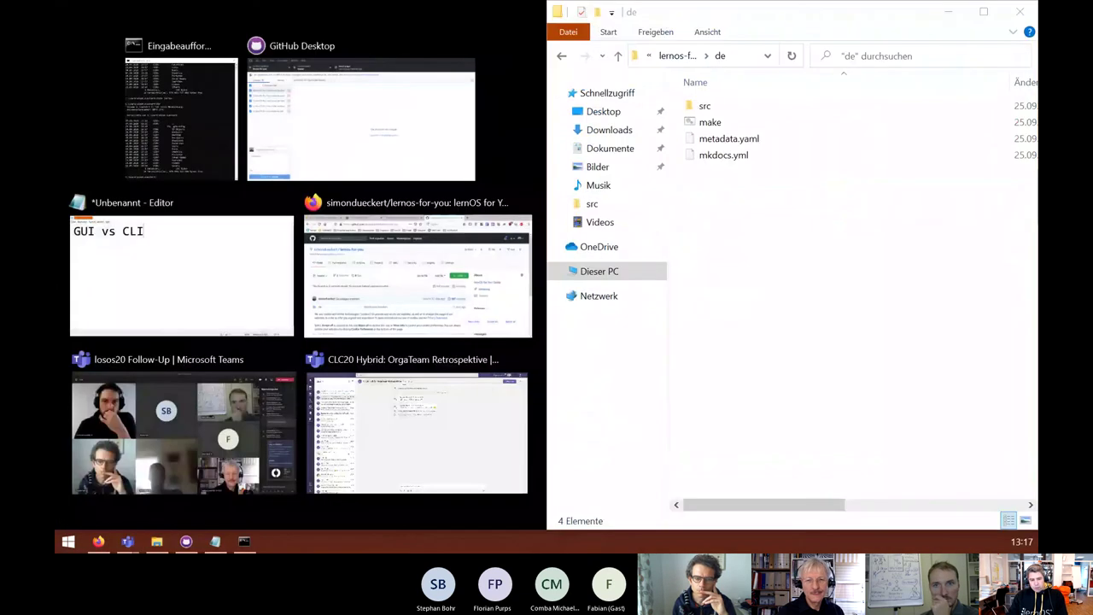
pyautogui.click(249, 162)
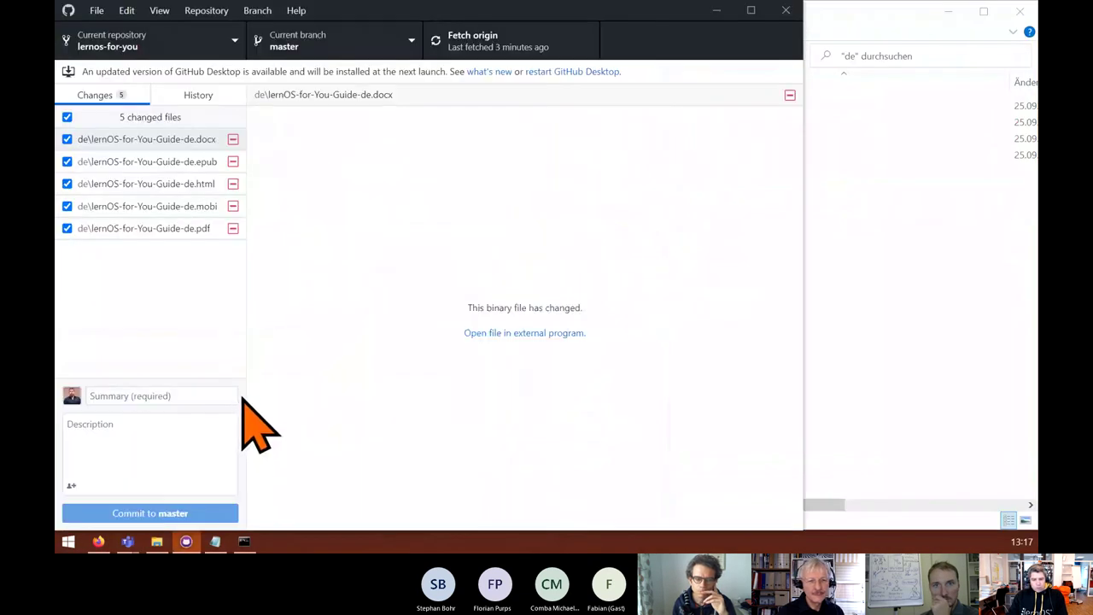
pyautogui.moveTo(820, 38); pyautogui.dragTo(1037, 239)
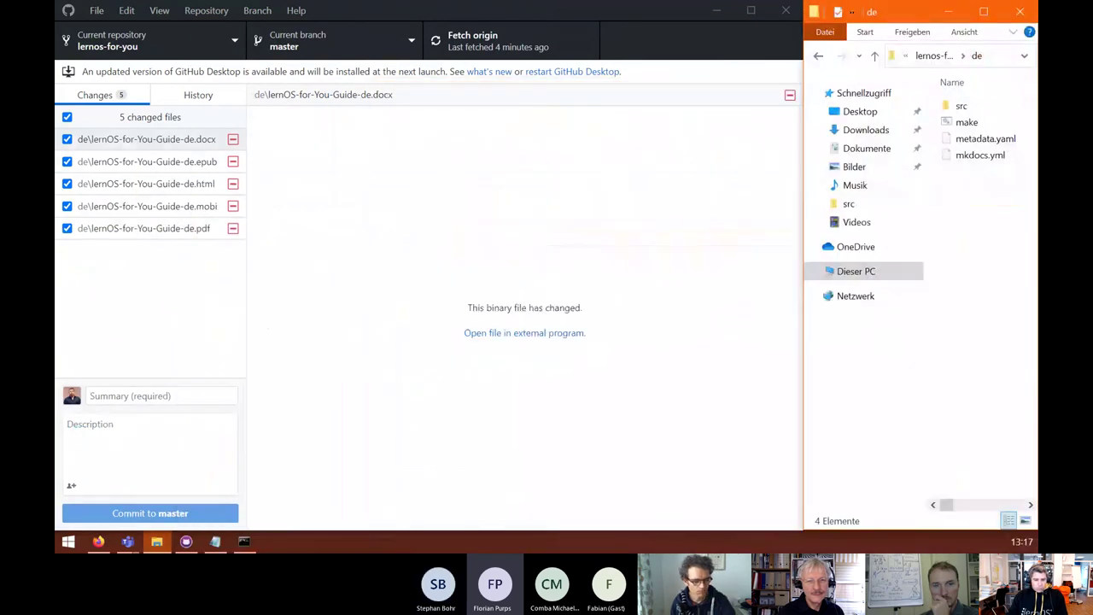
pyautogui.click(716, 11)
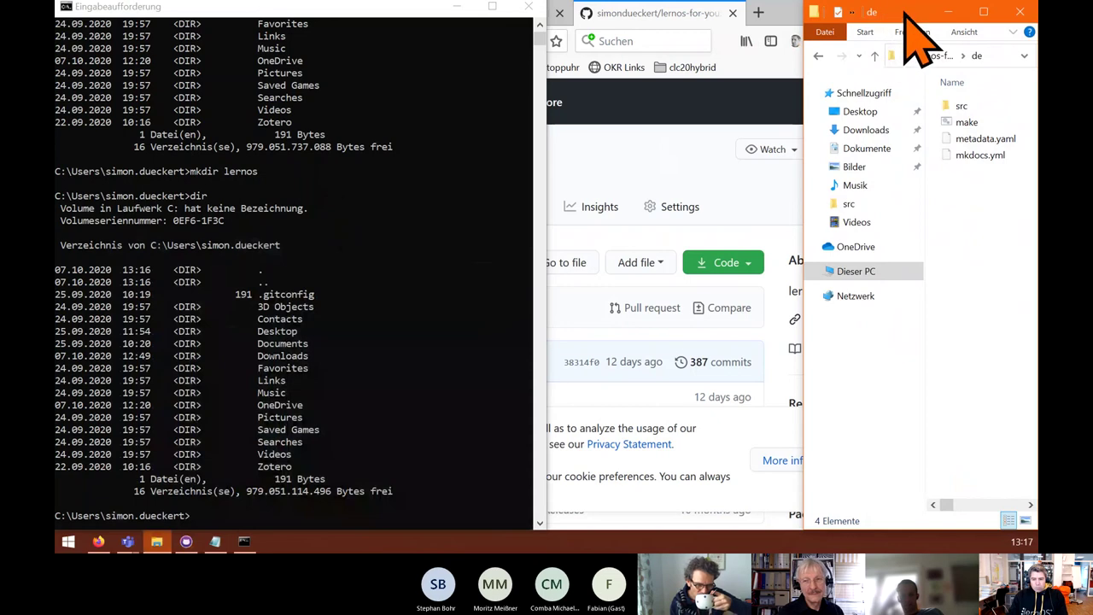
pyautogui.moveTo(908, 20); pyautogui.dragTo(630, 61)
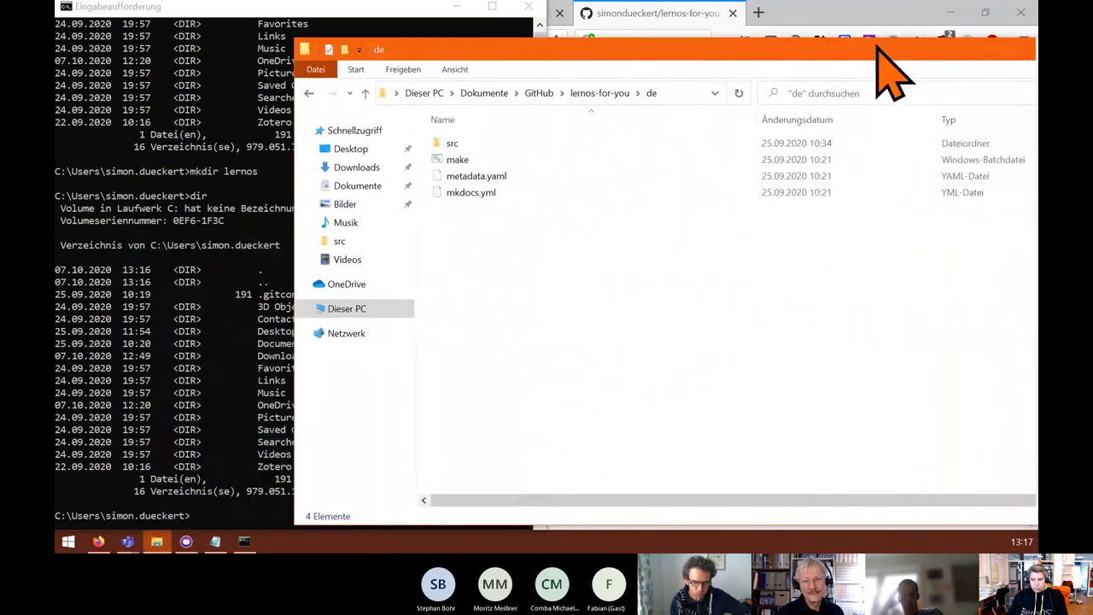
pyautogui.click(893, 33)
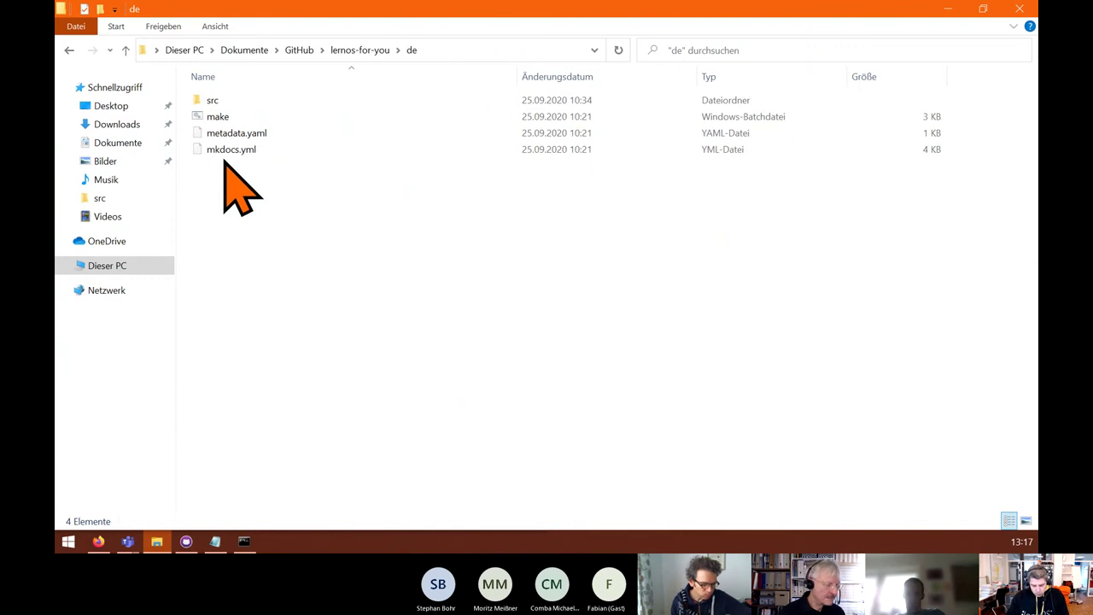
# - Arrange the Explorer window with the de folder and the Command Prompt side by side
pyautogui.press('super+Down')
pyautogui.press('super+Left')
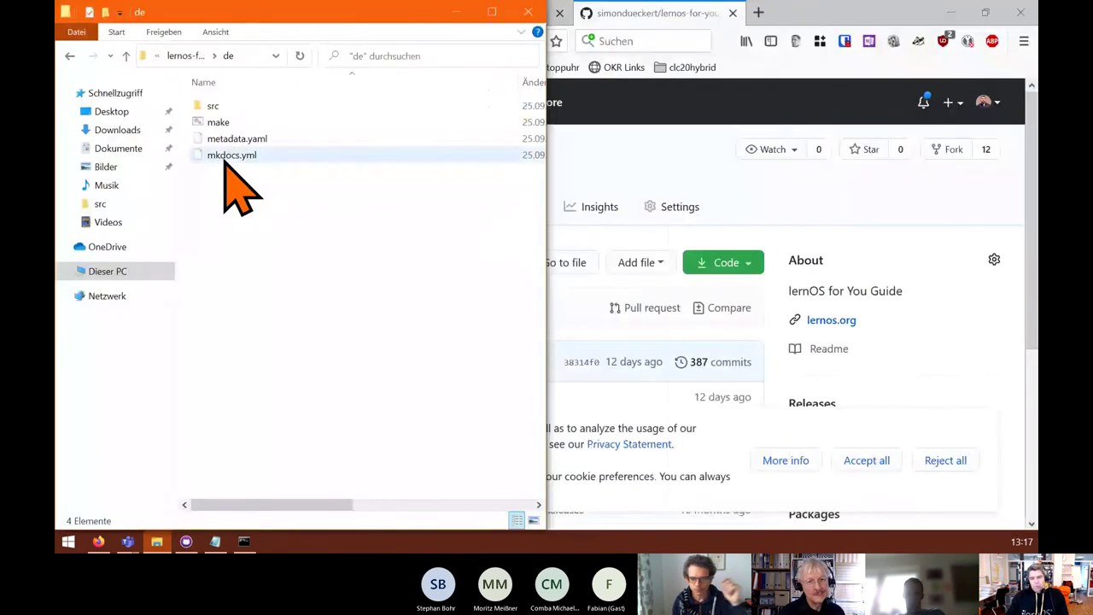
pyautogui.press('super+Up')
pyautogui.press('super+Right')
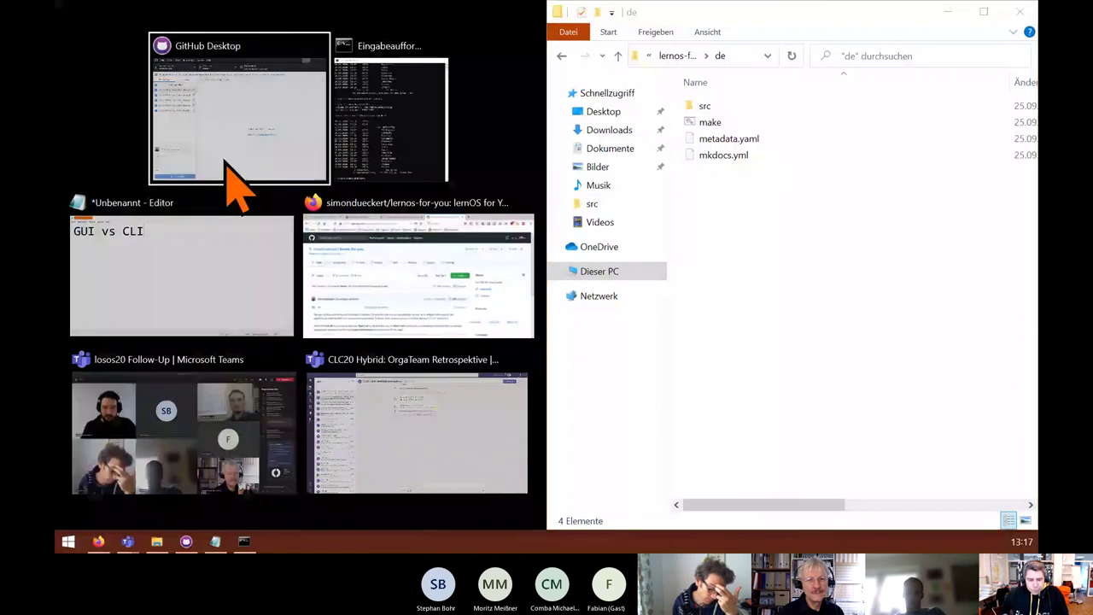
pyautogui.press('Right')
pyautogui.press('Return')
pyautogui.click(551, 25)
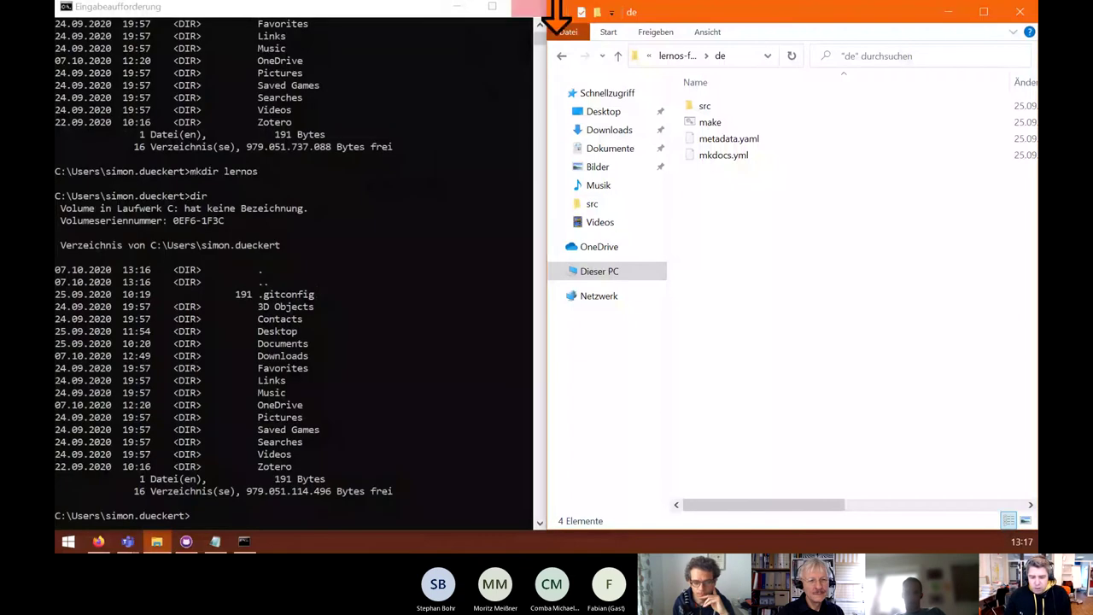
# - Show the de folder full-size and make known file type extensions visible by turning off "Erweiterungen bei bekannten Dateitypen ausblenden" in the folder options
pyautogui.click(984, 12)
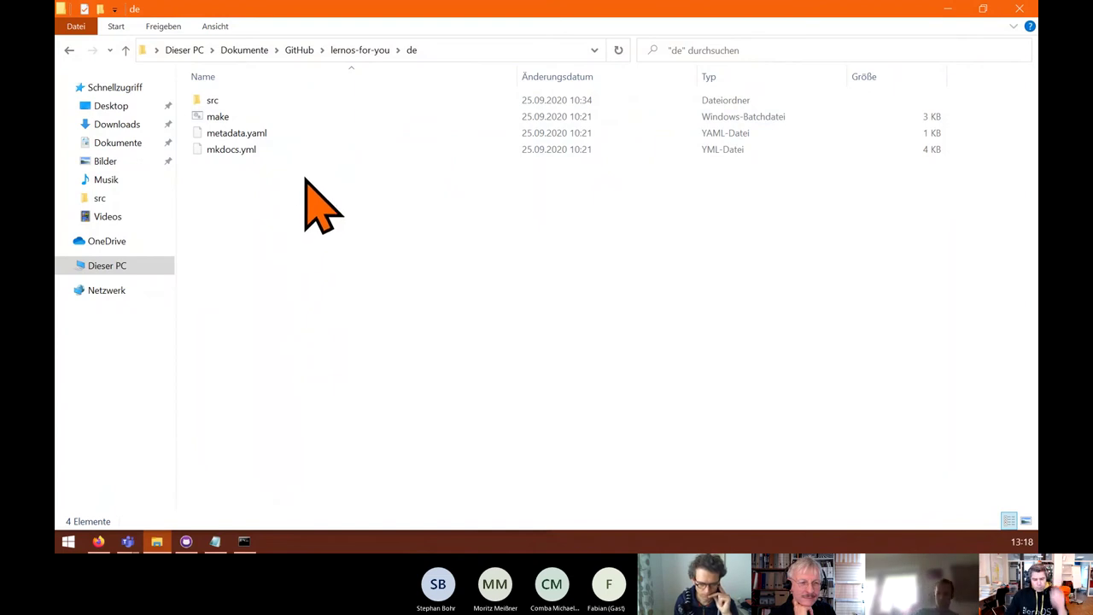
pyautogui.click(220, 117)
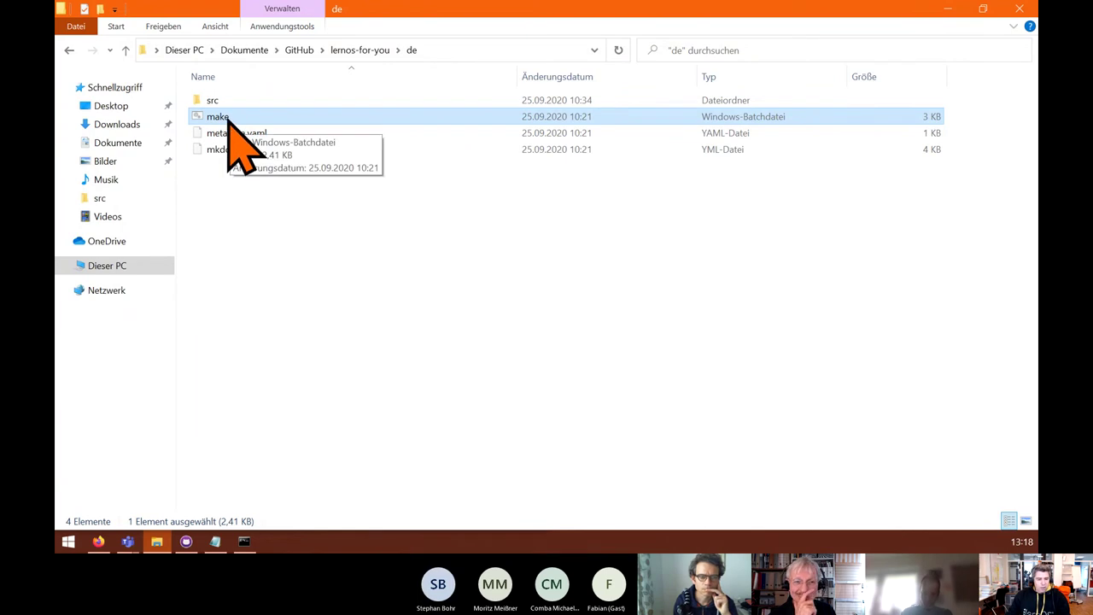
pyautogui.click(217, 25)
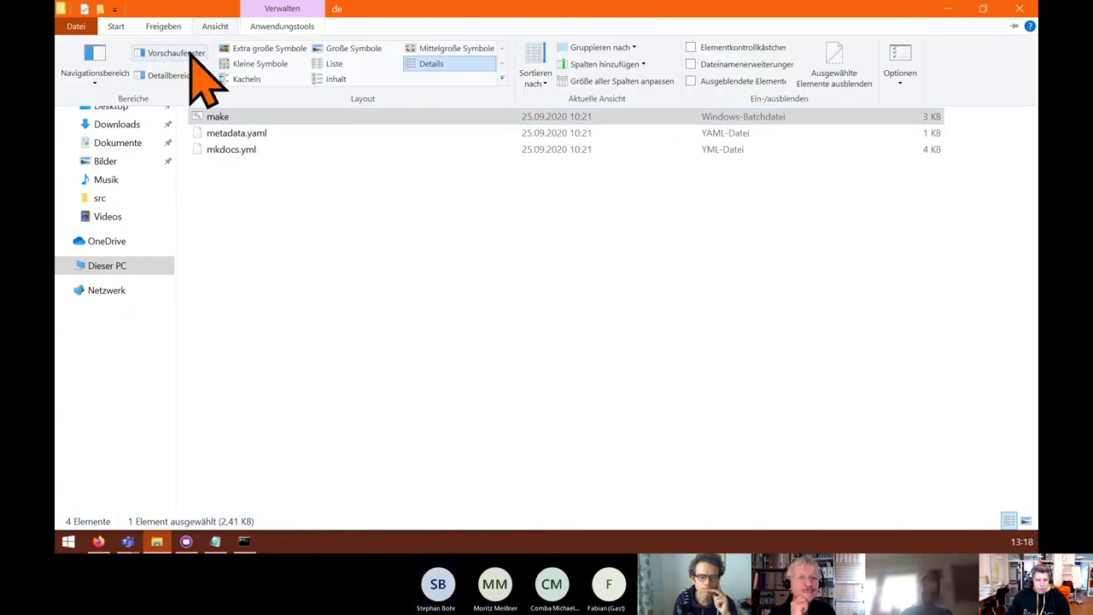
pyautogui.click(903, 64)
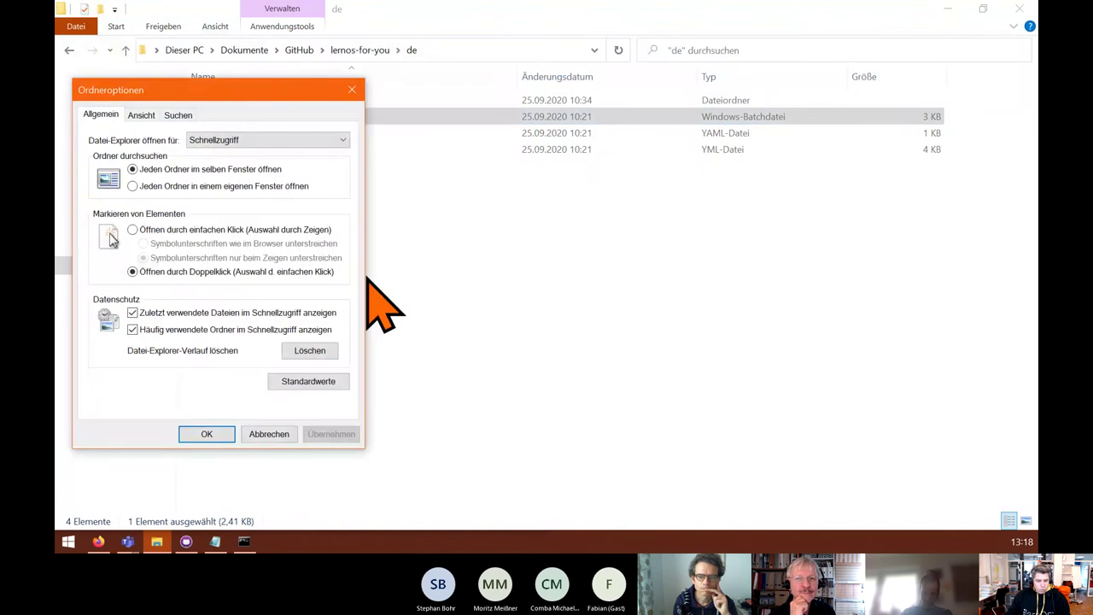
pyautogui.moveTo(150, 92); pyautogui.dragTo(379, 117)
pyautogui.click(417, 135)
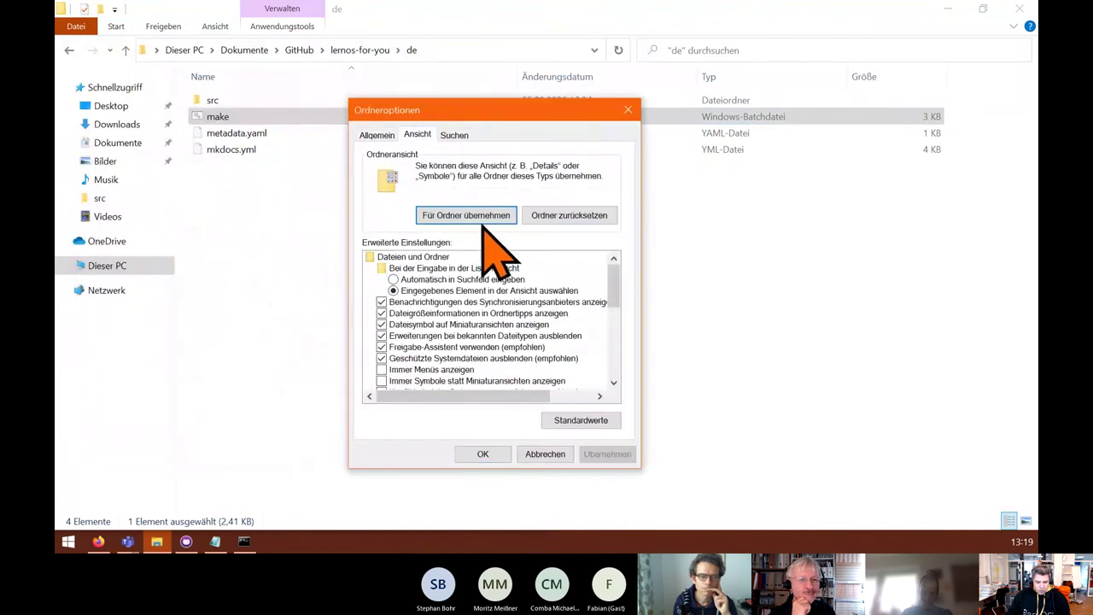
pyautogui.click(382, 336)
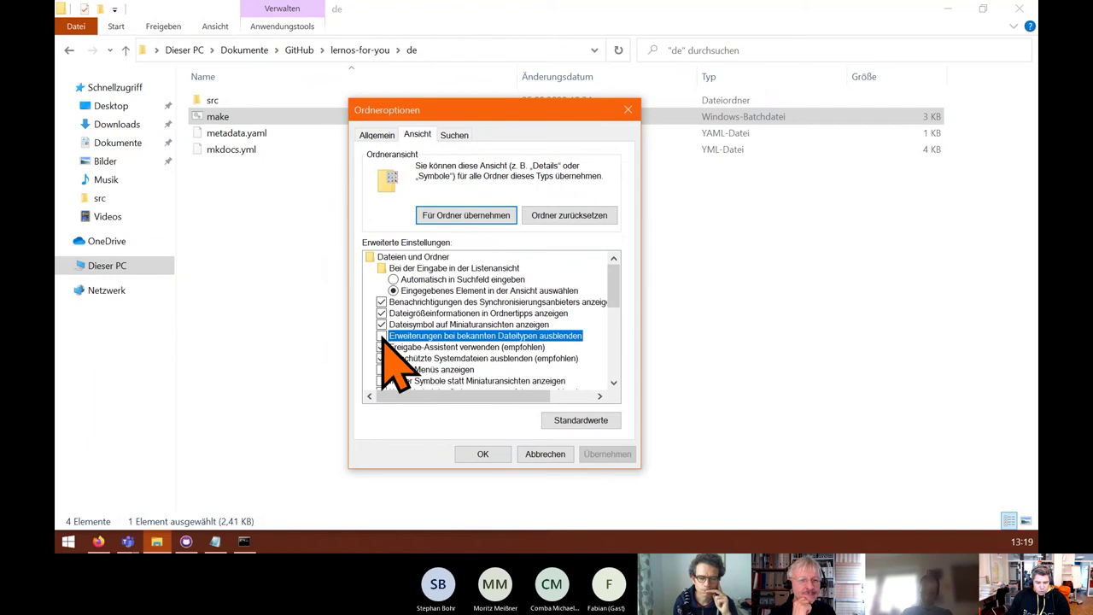
pyautogui.click(483, 454)
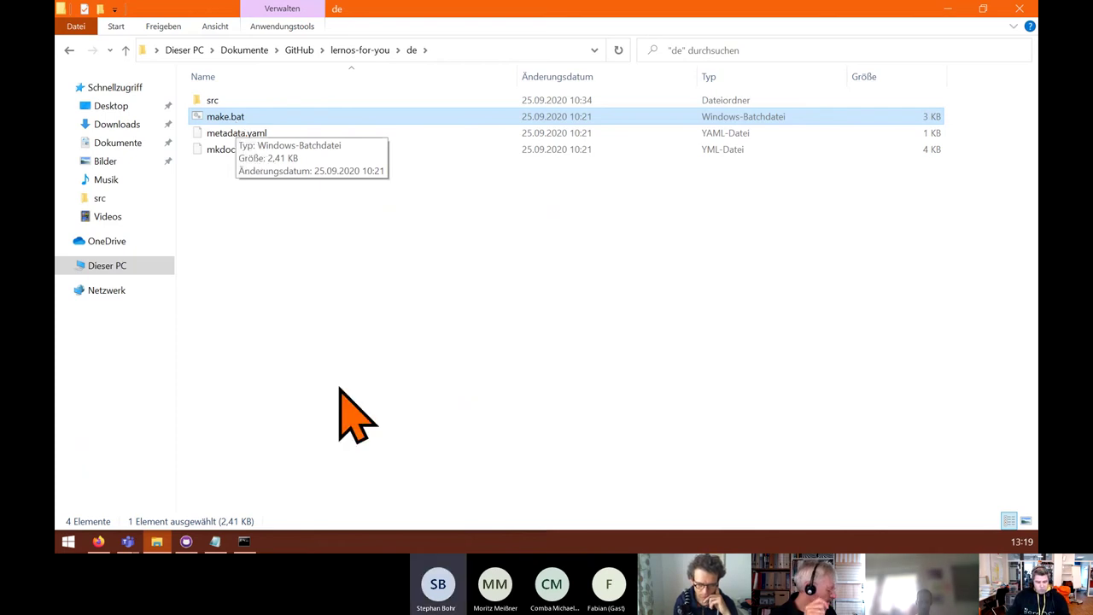
# - Place the de folder beside the Command Prompt again to relate make.bat to it, and close the Command Prompt
pyautogui.doubleClick(537, 20)
pyautogui.press('super+Right')
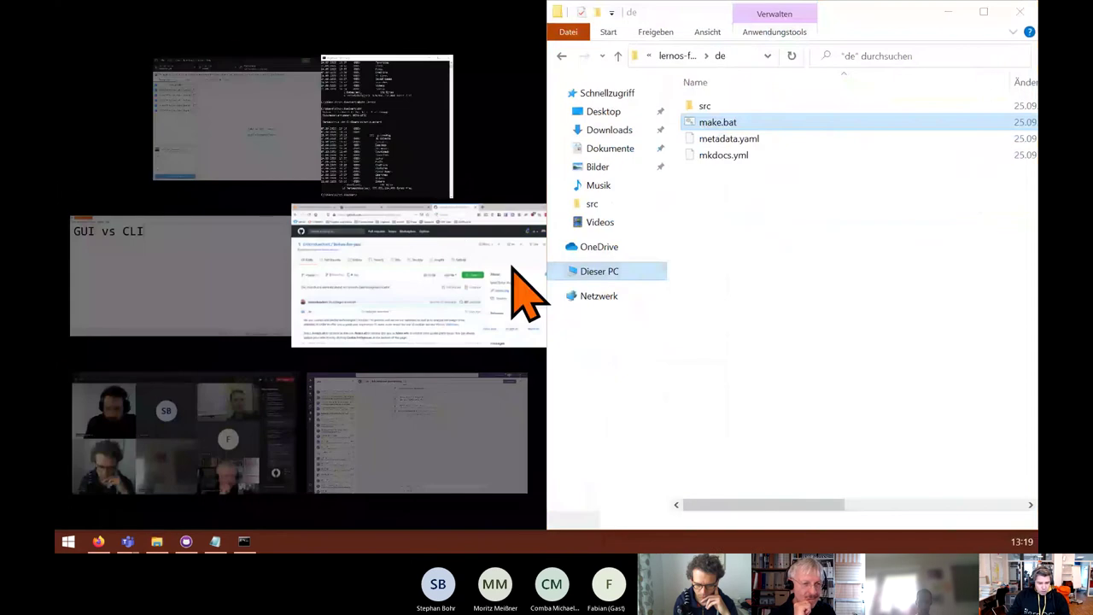
pyautogui.click(397, 167)
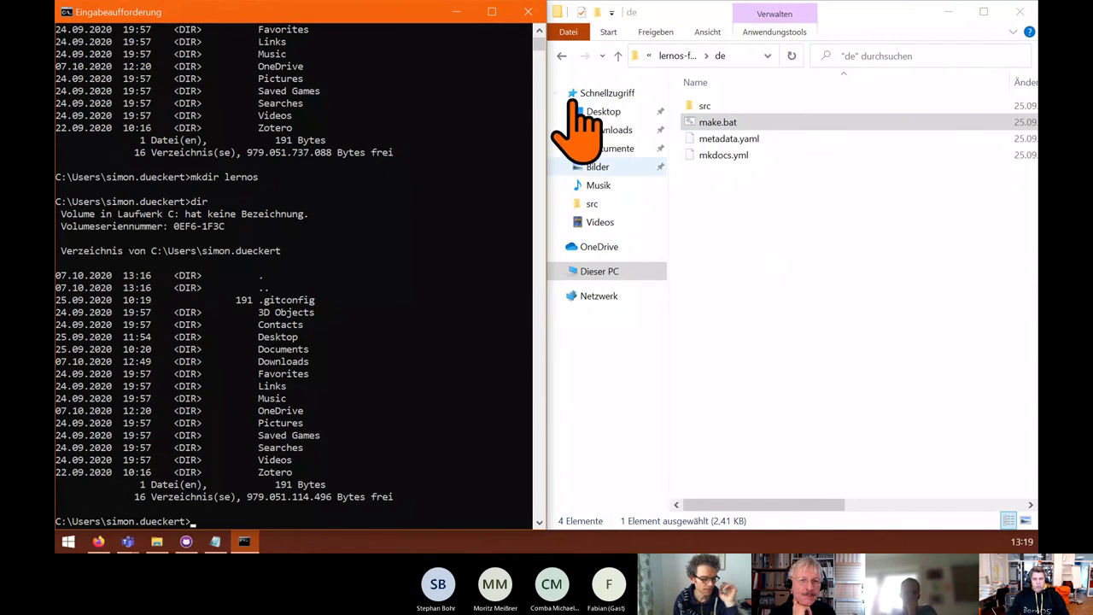
pyautogui.click(528, 12)
# - Enlarge the Explorer window again and run make.bat from the de folder
pyautogui.click(984, 12)
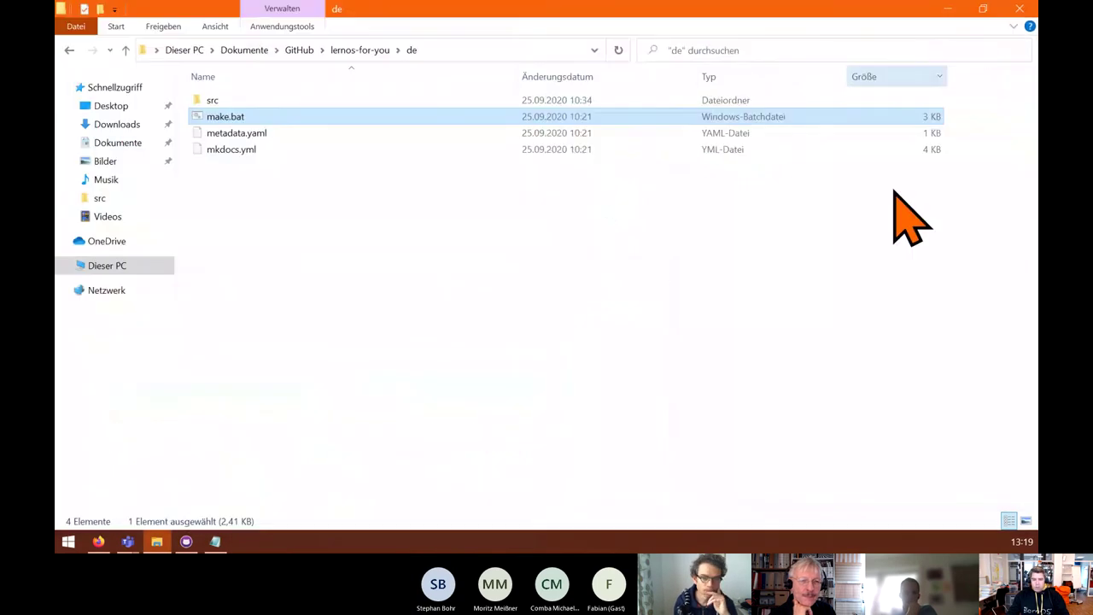
pyautogui.doubleClick(233, 119)
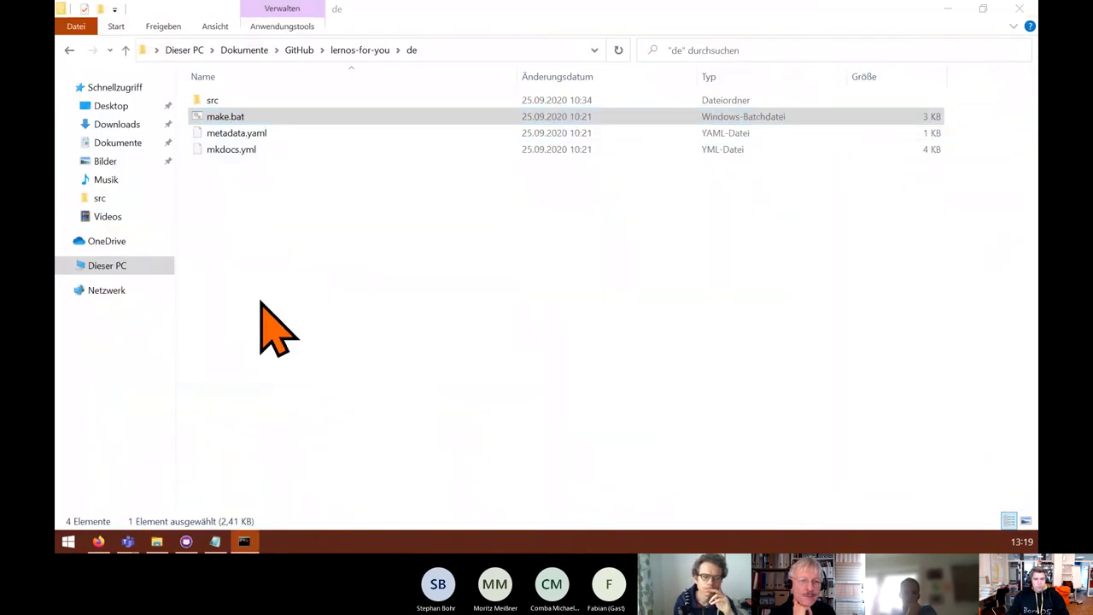
pyautogui.moveTo(657, 20); pyautogui.dragTo(844, 73)
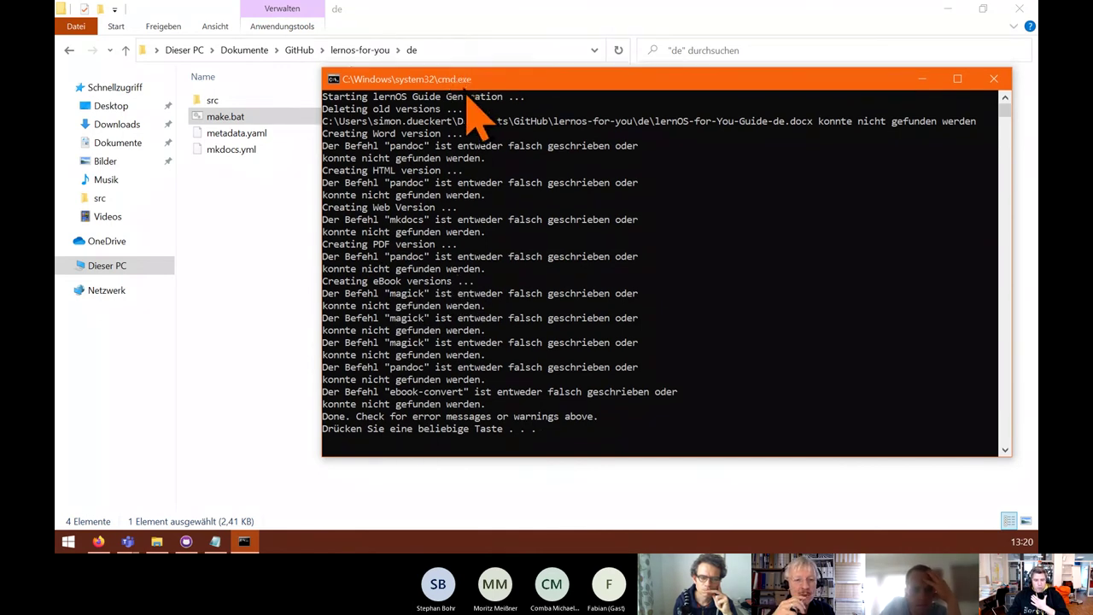
# - Enlarge the make.bat console window to read through the guide generation output, and close it
pyautogui.moveTo(471, 77); pyautogui.dragTo(297, 24)
pyautogui.scroll(3, 410, 196)
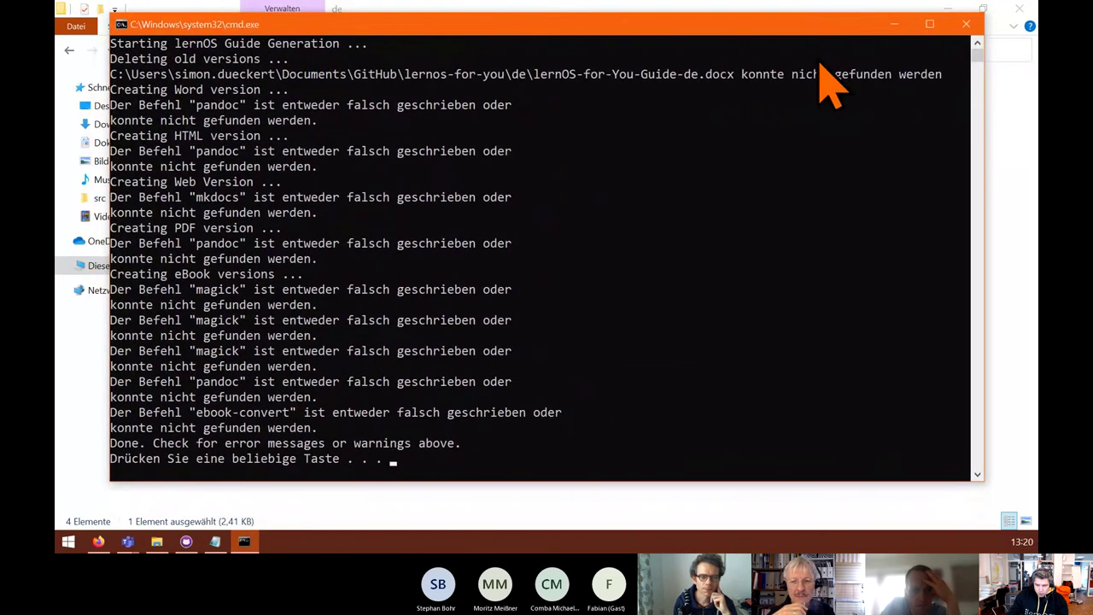
pyautogui.click(926, 27)
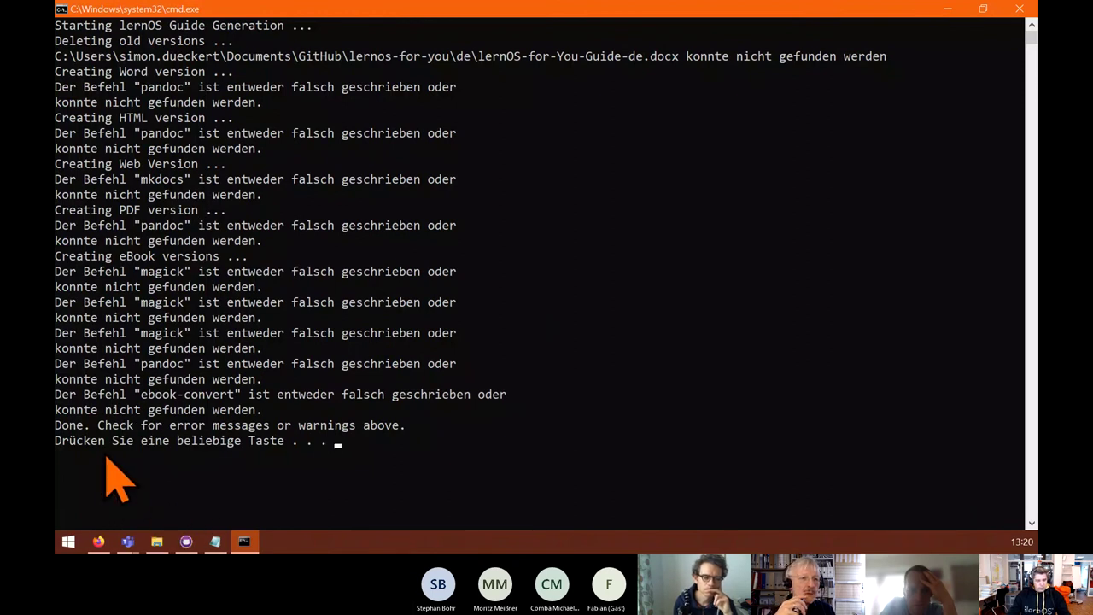
pyautogui.click(1021, 10)
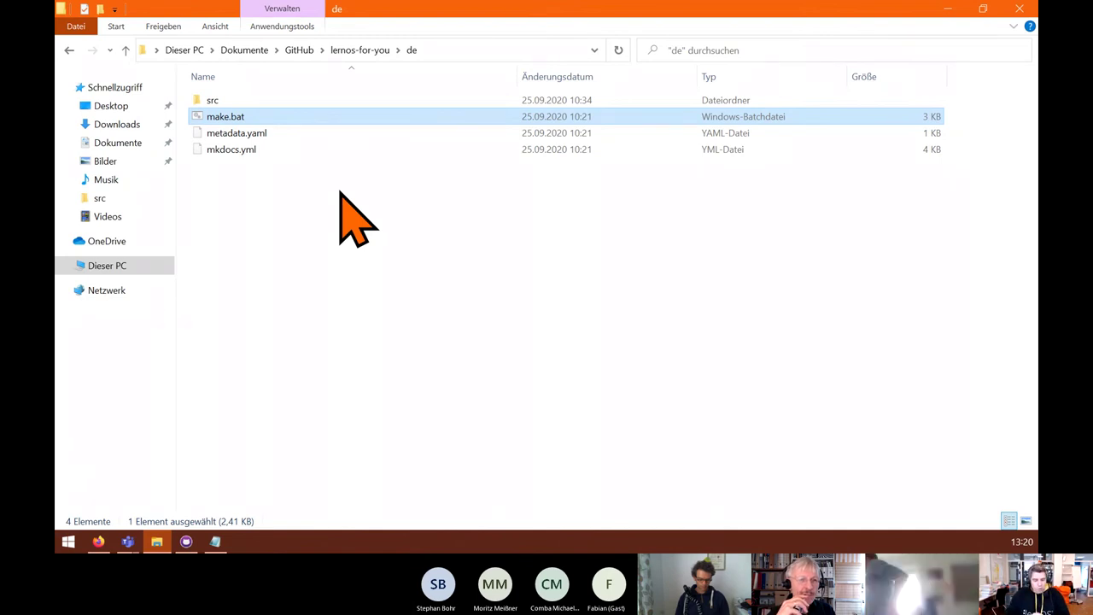
pyautogui.rightClick(226, 120)
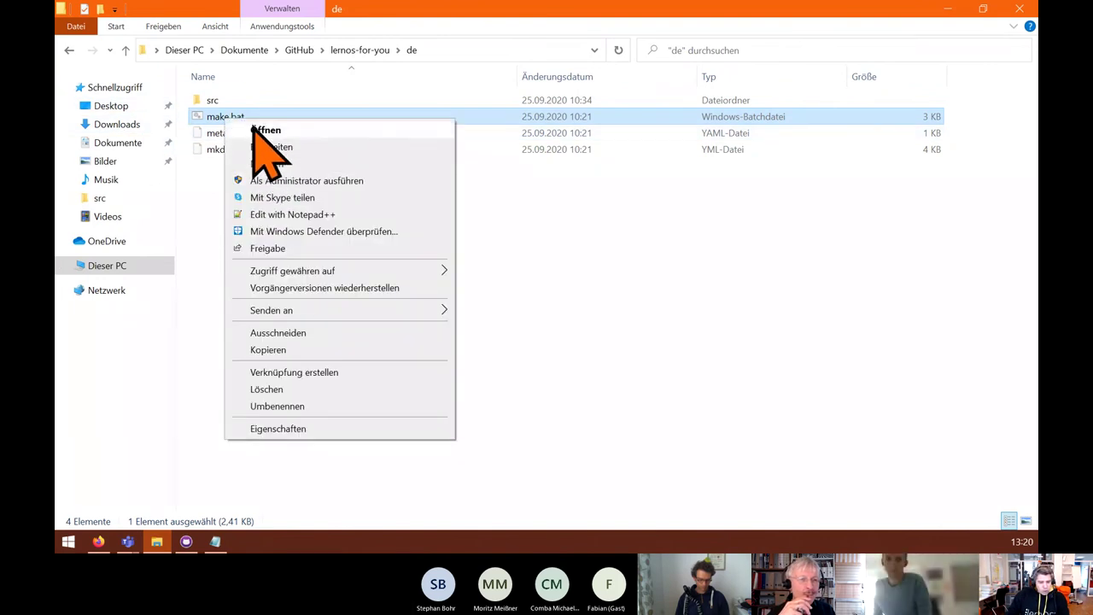
pyautogui.click(211, 218)
pyautogui.click(221, 123)
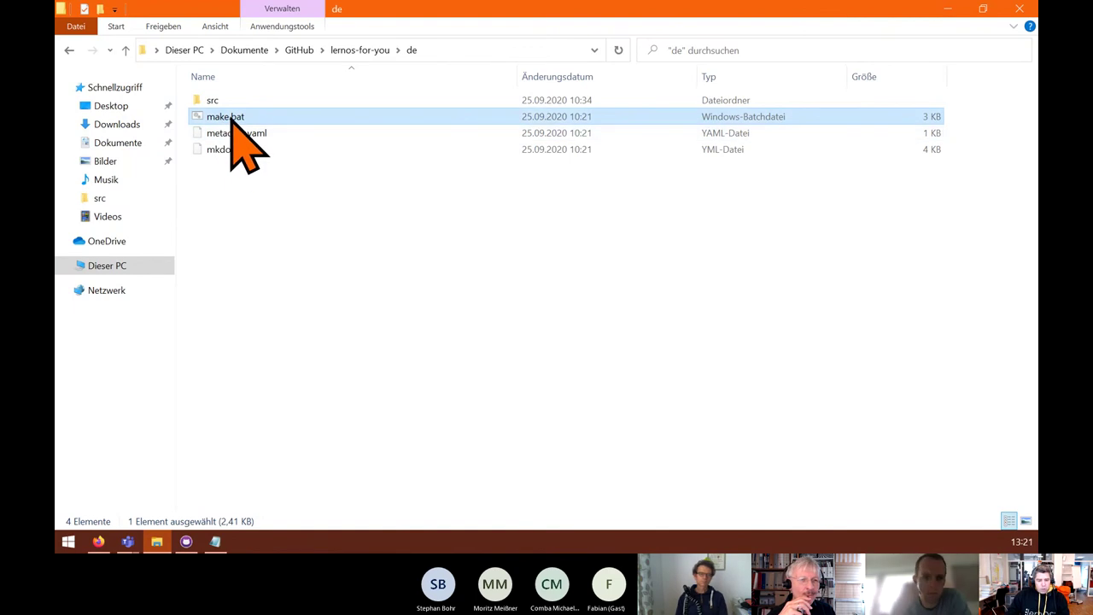
pyautogui.rightClick(231, 118)
pyautogui.moveTo(391, 303)
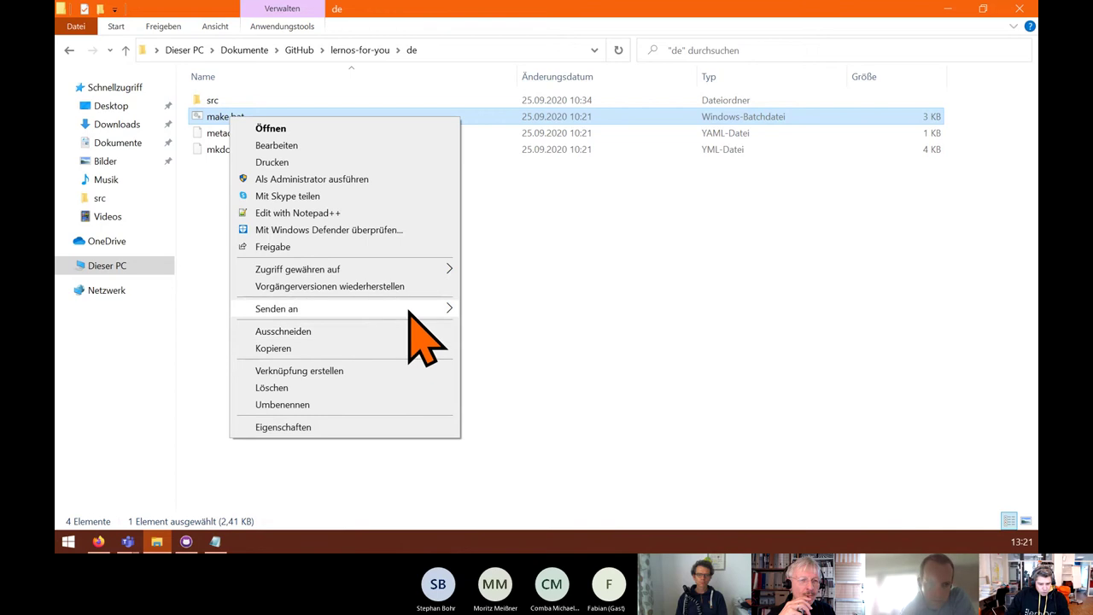
pyautogui.click(215, 120)
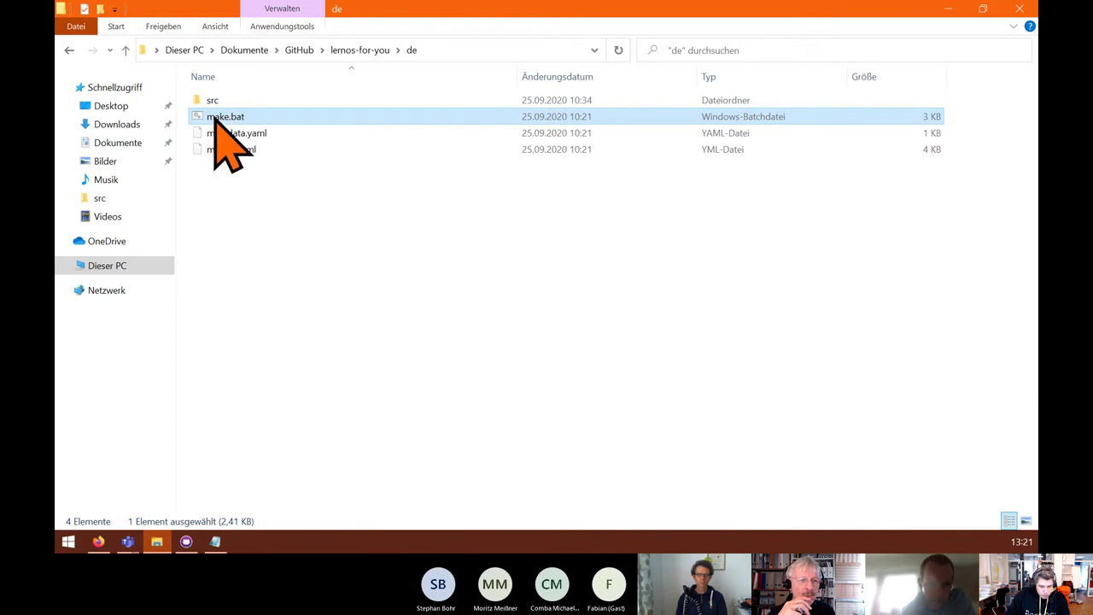
pyautogui.rightClick(215, 119)
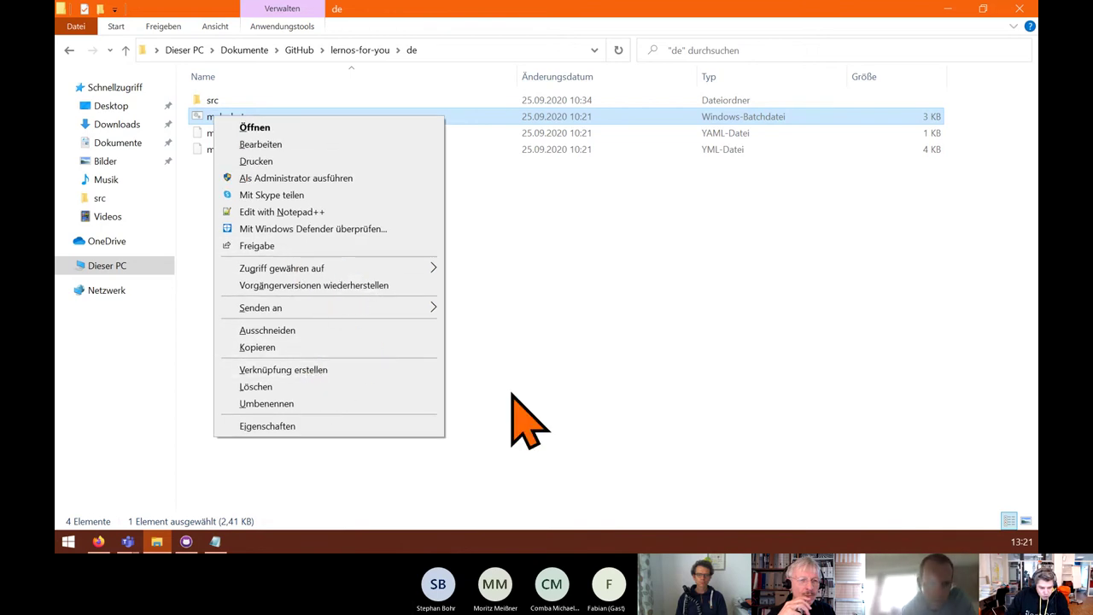
pyautogui.moveTo(352, 309)
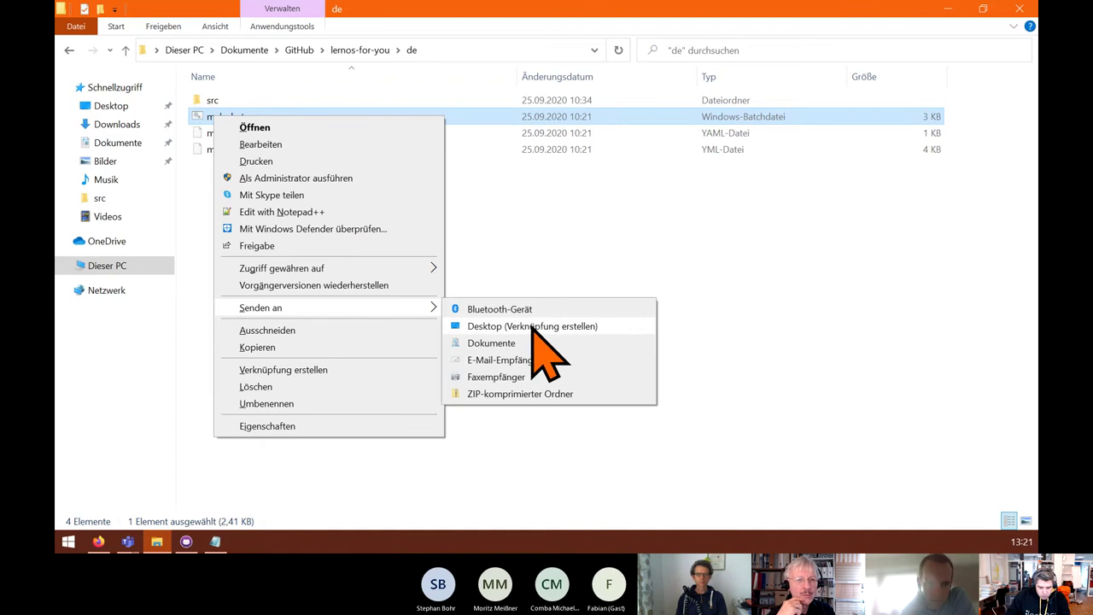
pyautogui.click(299, 159)
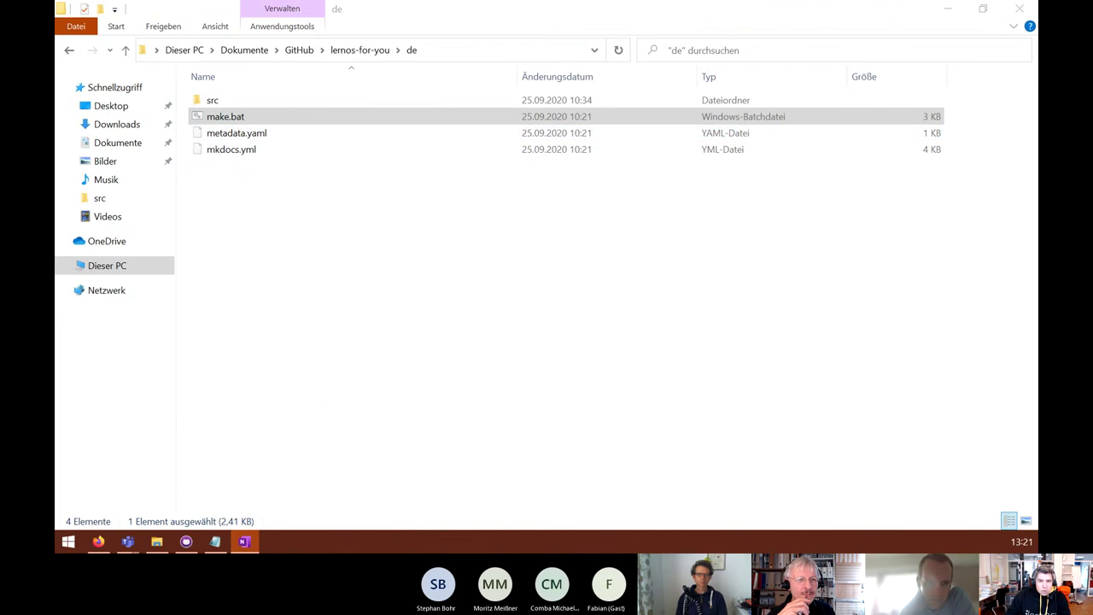
# - Open make.bat for editing in the text editor and enlarge the editor window to full size
pyautogui.rightClick(238, 118)
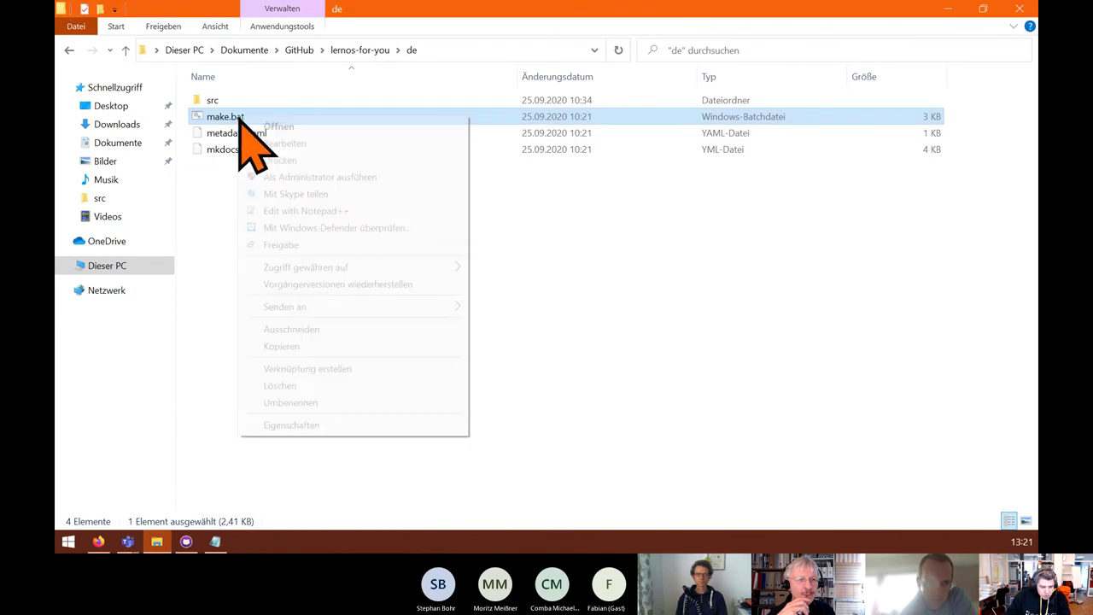
pyautogui.click(311, 144)
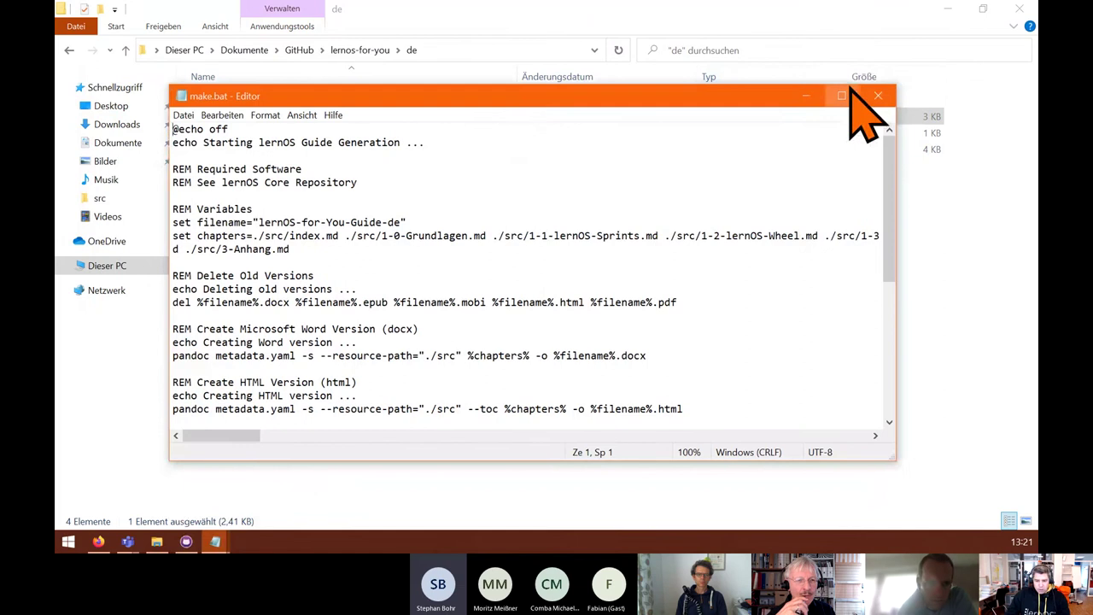
pyautogui.click(849, 94)
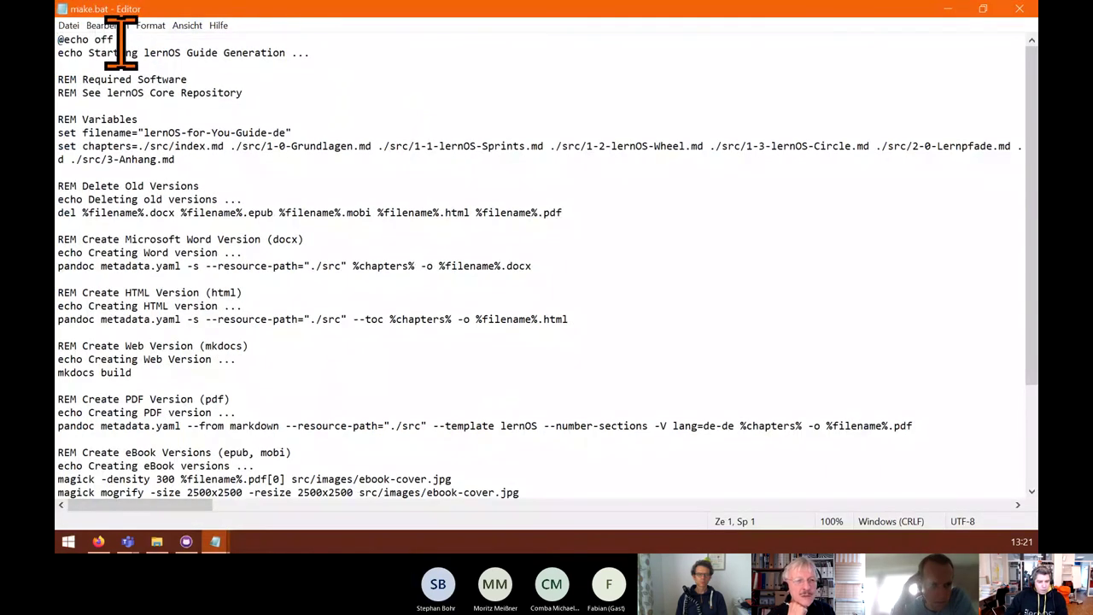
pyautogui.moveTo(121, 38); pyautogui.dragTo(57, 38)
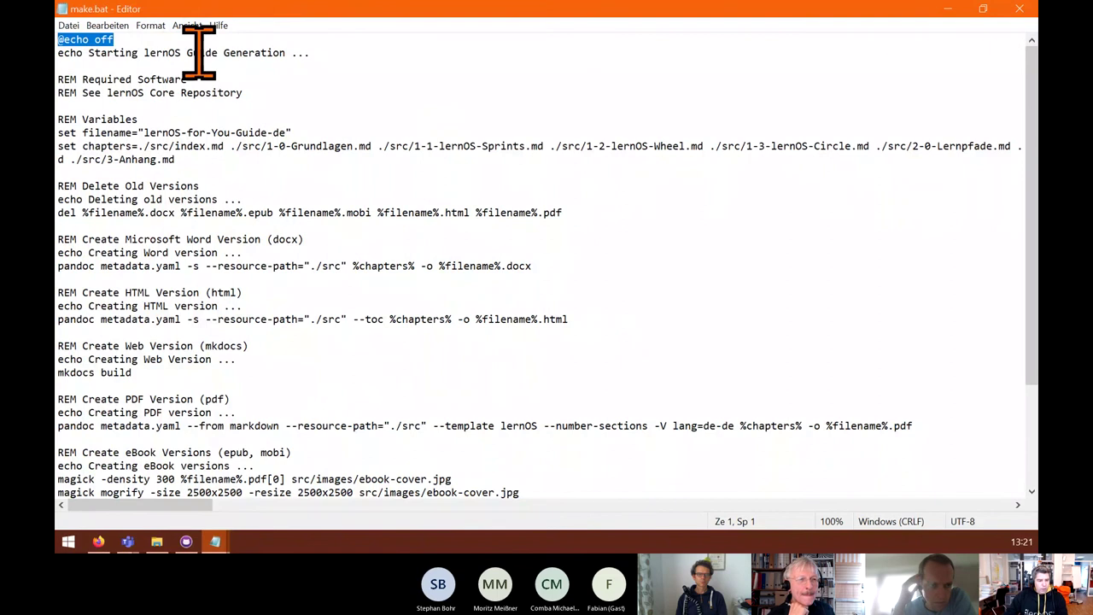
pyautogui.click(181, 40)
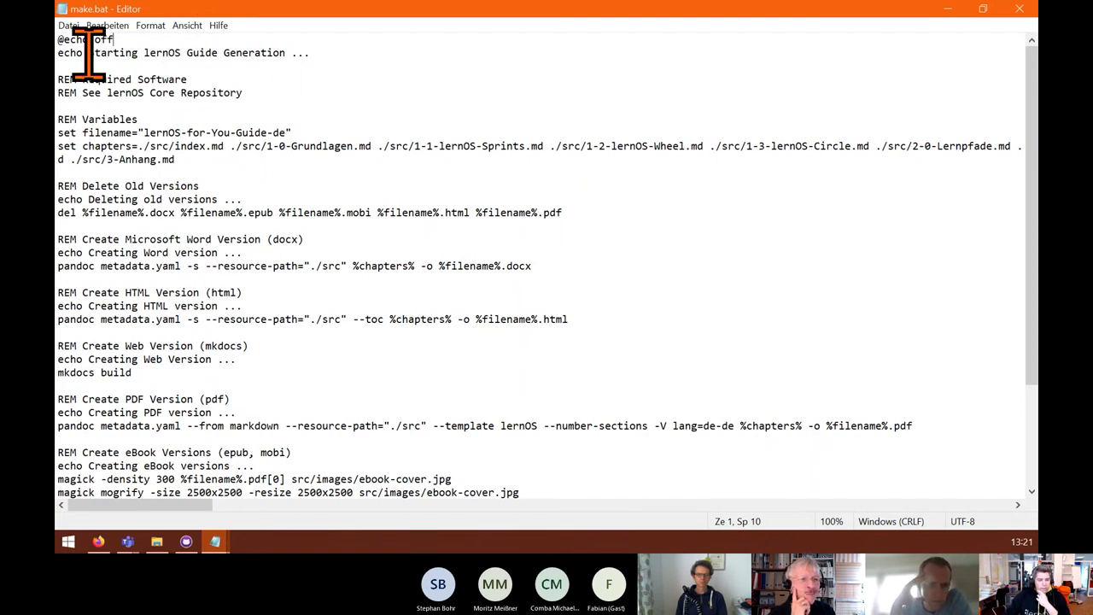
pyautogui.moveTo(89, 53); pyautogui.dragTo(57, 53)
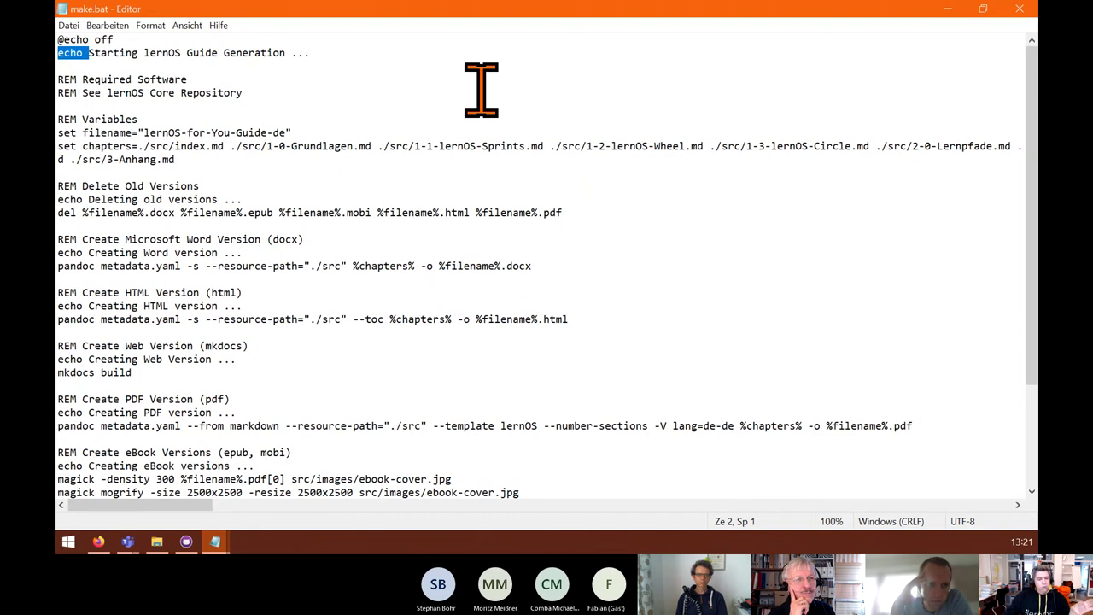
pyautogui.moveTo(311, 53); pyautogui.dragTo(89, 53)
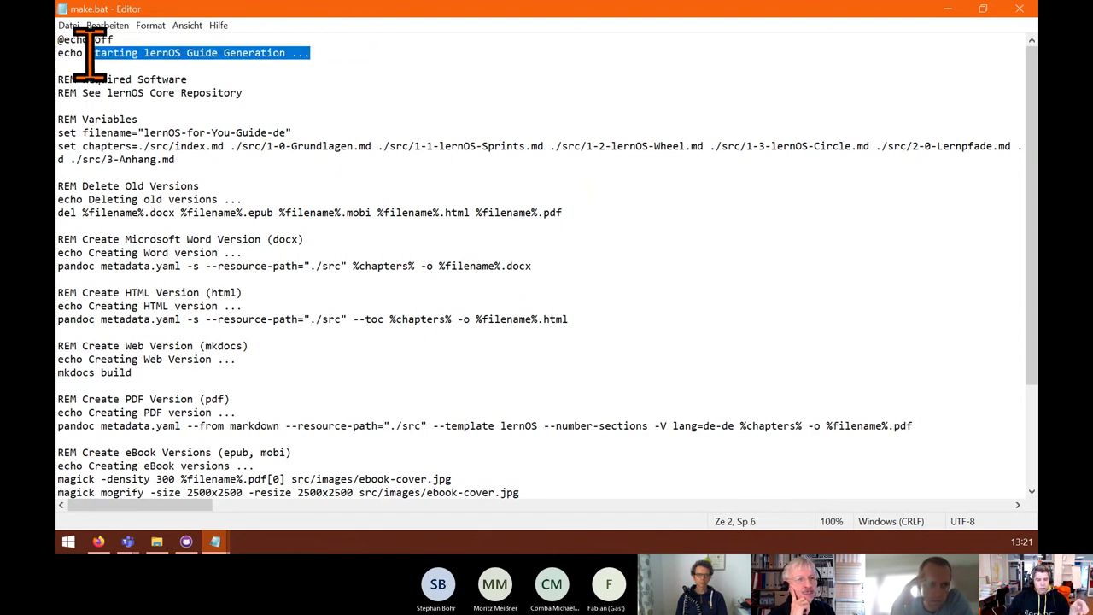
pyautogui.click(225, 51)
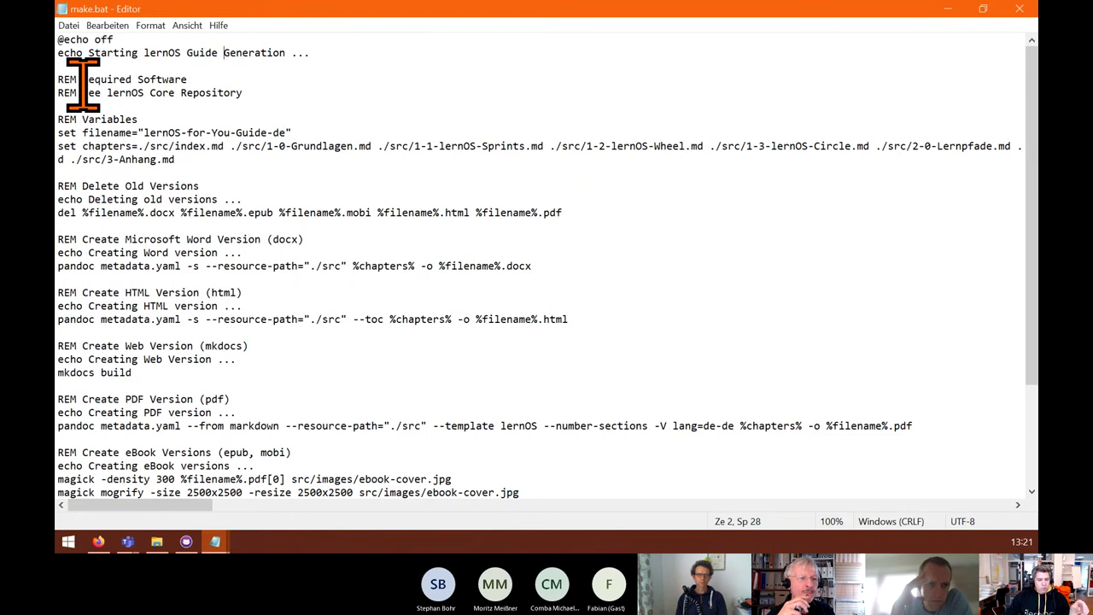
# - Highlight the REM keyword and the comment lines "REM Required Software" and "REM See lernOS Core Repository" to explain comments
pyautogui.moveTo(83, 82); pyautogui.dragTo(66, 82)
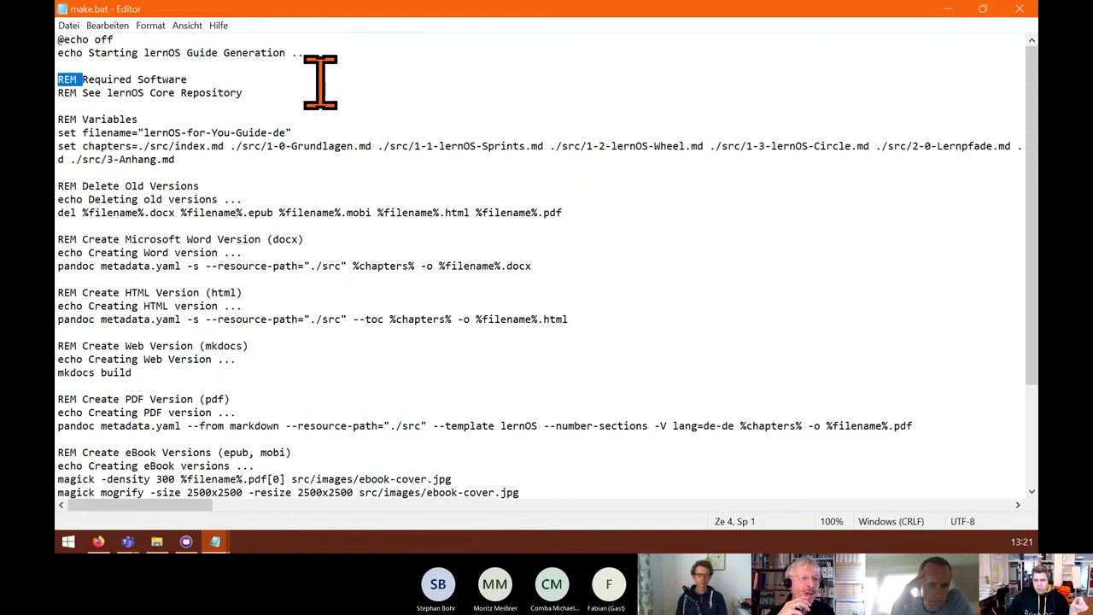
pyautogui.moveTo(214, 78); pyautogui.dragTo(98, 84)
pyautogui.click(97, 82)
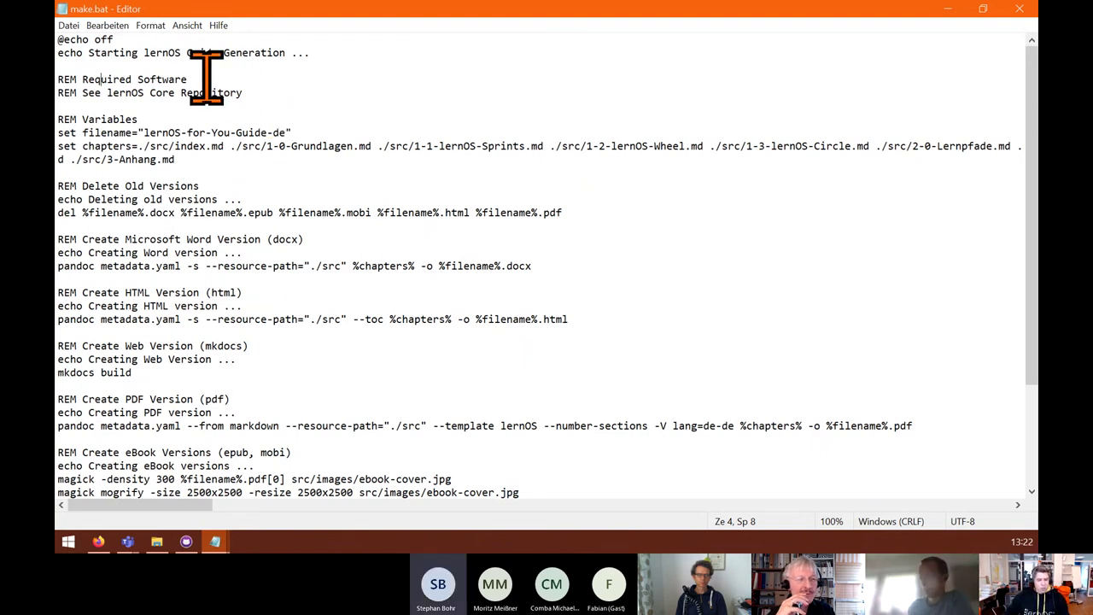
pyautogui.moveTo(189, 79); pyautogui.dragTo(58, 79)
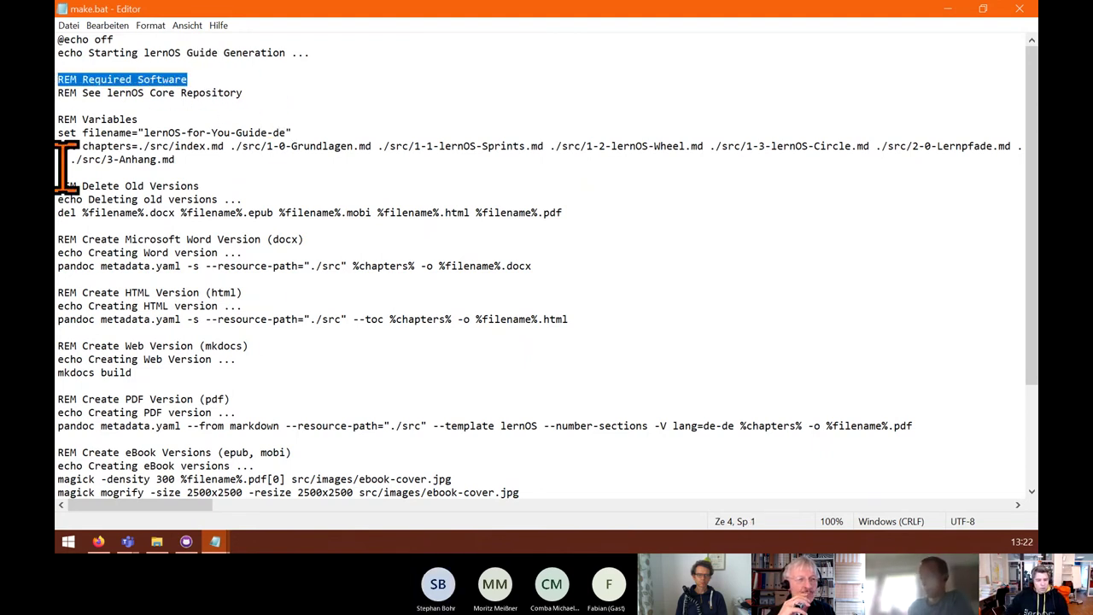
pyautogui.click(255, 102)
pyautogui.moveTo(264, 93); pyautogui.dragTo(62, 93)
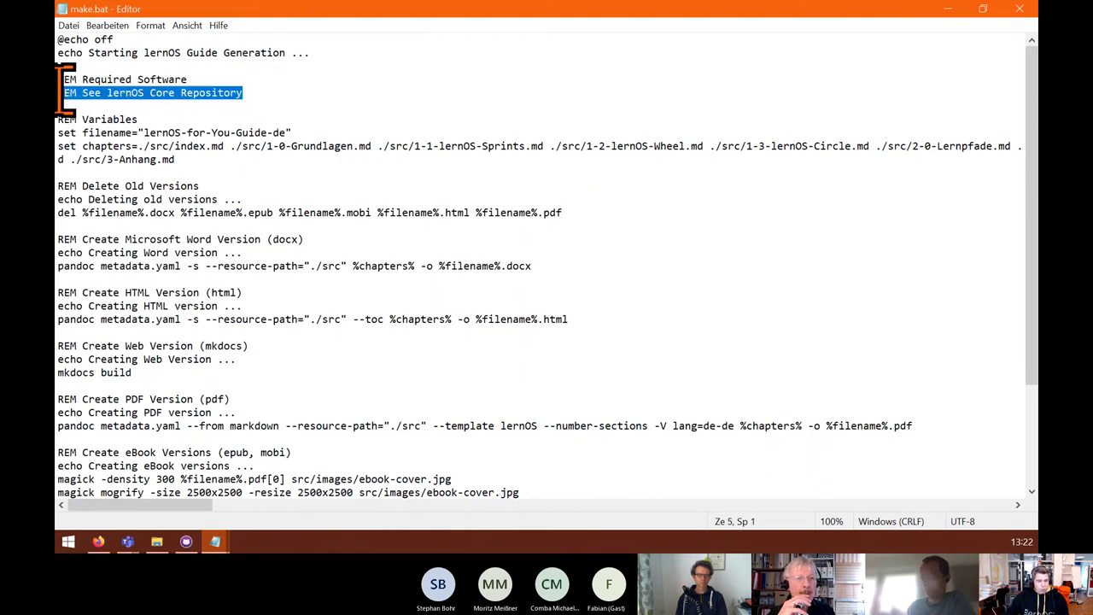
# - Point out the REM Variables section by highlighting its heading and the filename value "lernOS-for-You-Guide-de", and locate the chapters list
pyautogui.moveTo(139, 121); pyautogui.dragTo(61, 120)
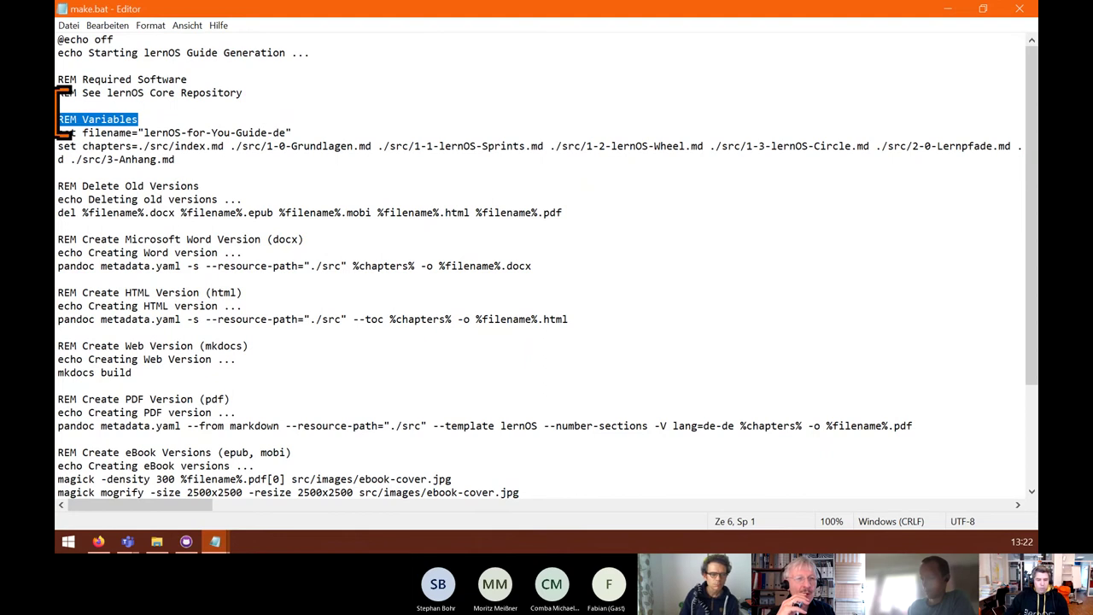
pyautogui.click(323, 133)
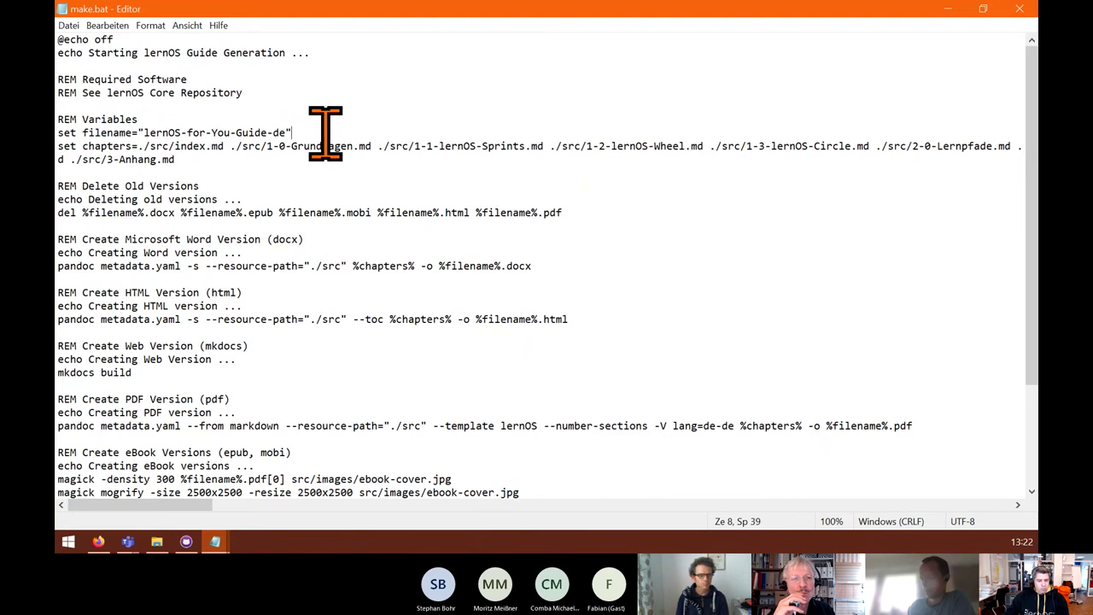
pyautogui.moveTo(325, 133); pyautogui.dragTo(134, 132)
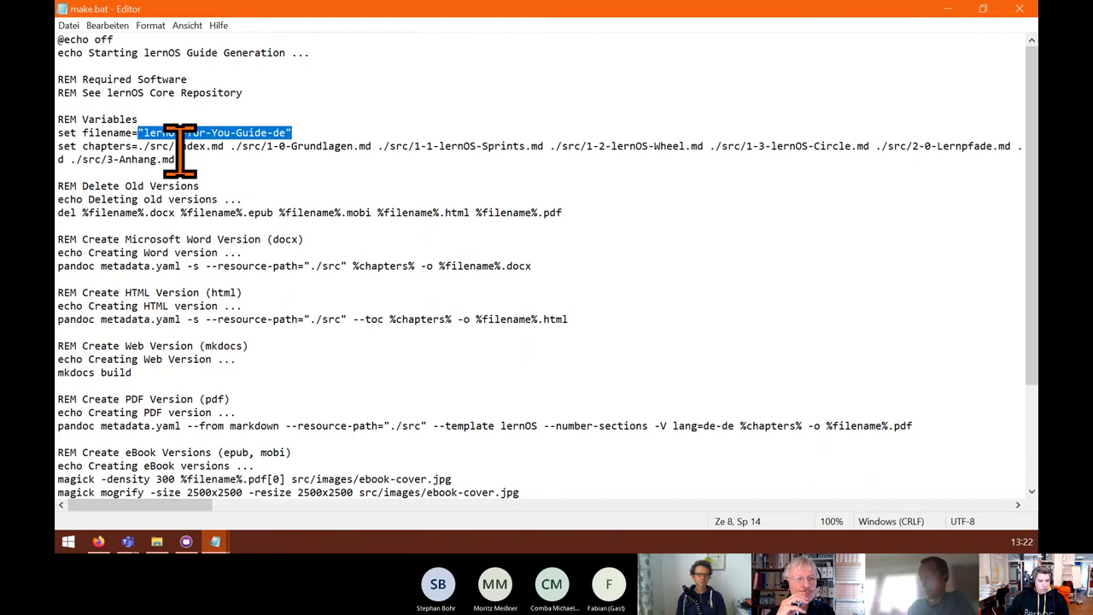
pyautogui.click(152, 147)
# - Relate the "REM Delete Old Versions" block to the filename variable by highlighting both, and close make.bat
pyautogui.moveTo(199, 185); pyautogui.dragTo(58, 186)
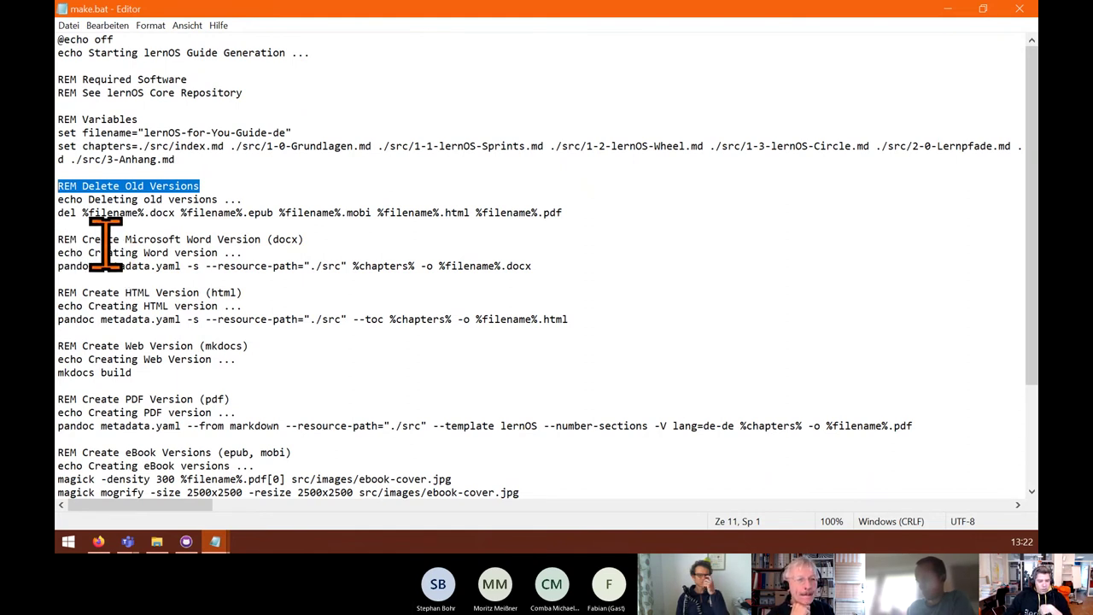
pyautogui.moveTo(287, 133); pyautogui.dragTo(149, 132)
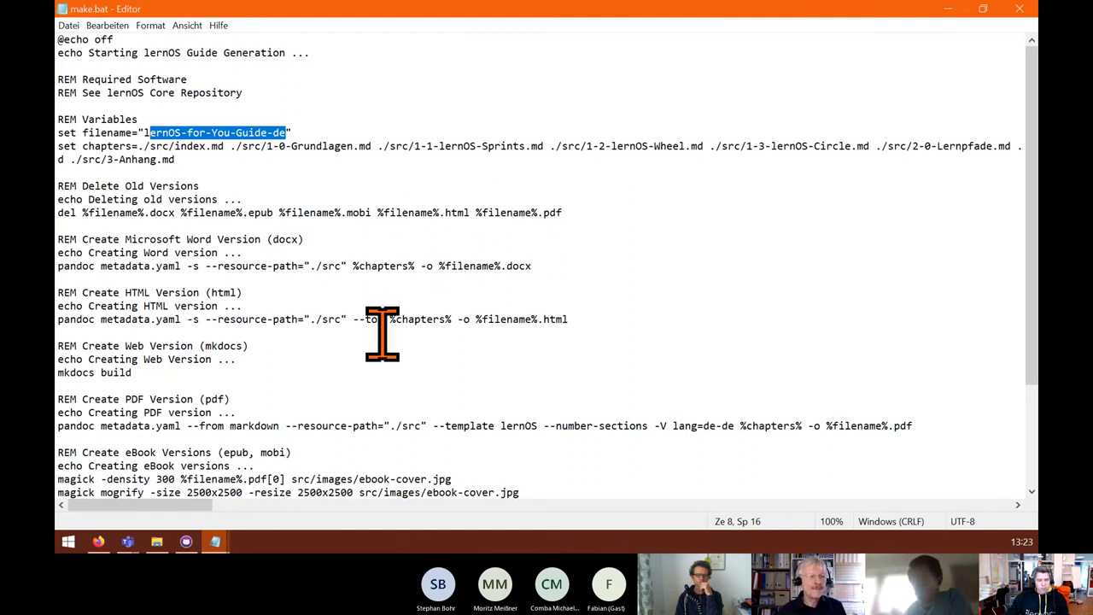
pyautogui.click(1019, 9)
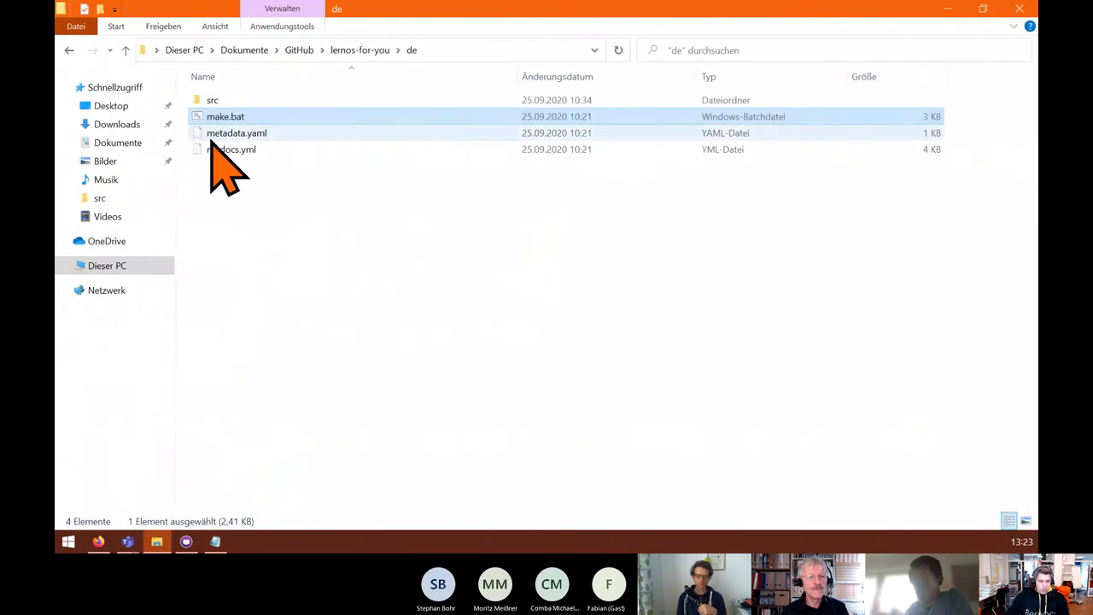
# - Switch to GitHub Desktop, review the changed guide files in a full-size window, and return to the de folder
pyautogui.click(186, 542)
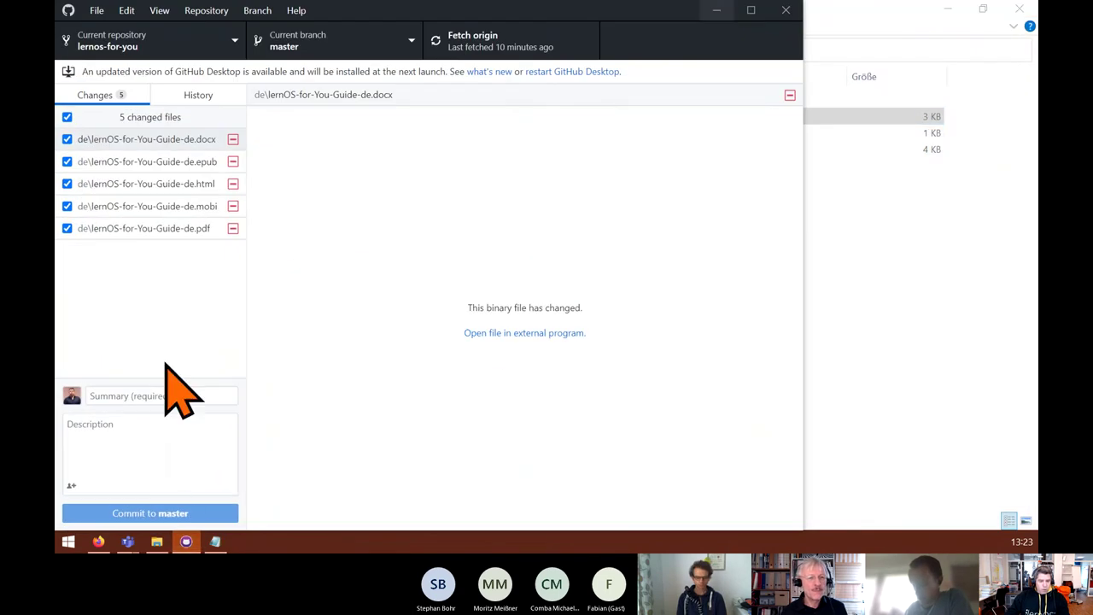
pyautogui.click(751, 10)
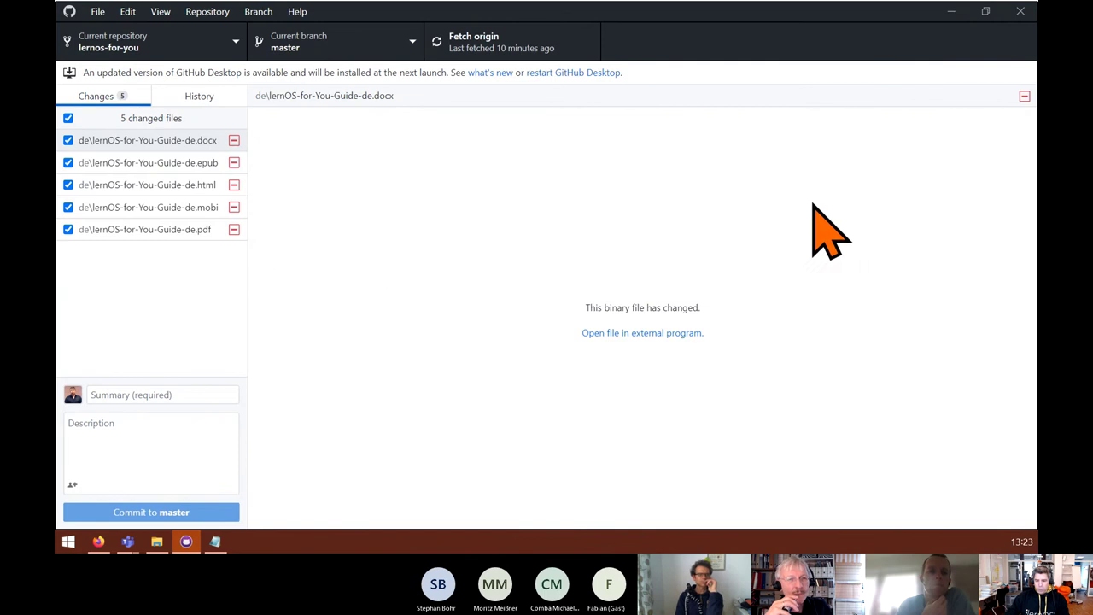
pyautogui.click(952, 12)
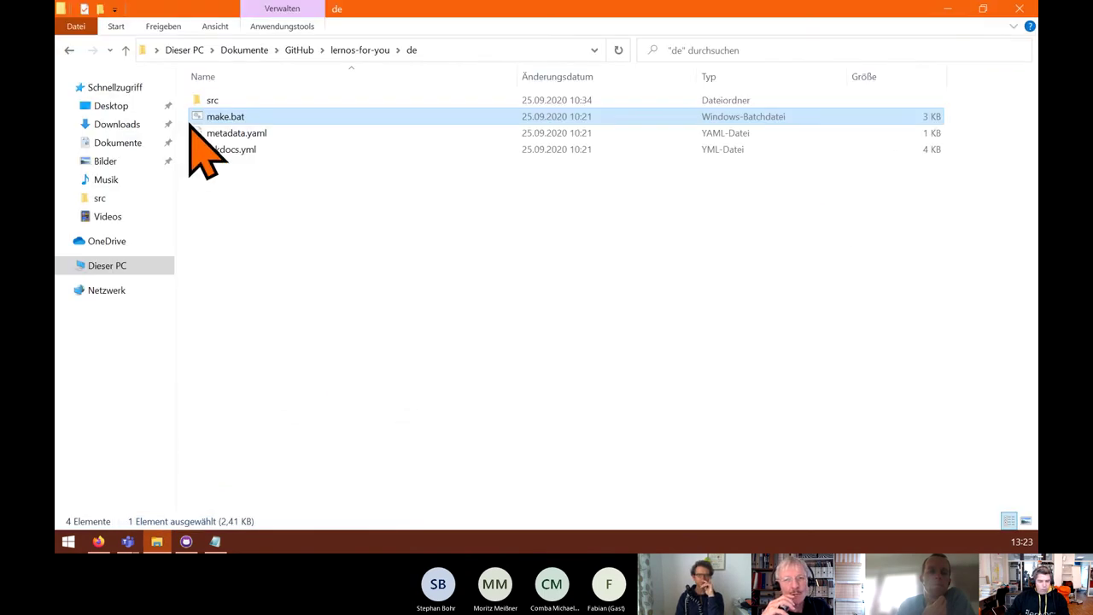
pyautogui.click(332, 285)
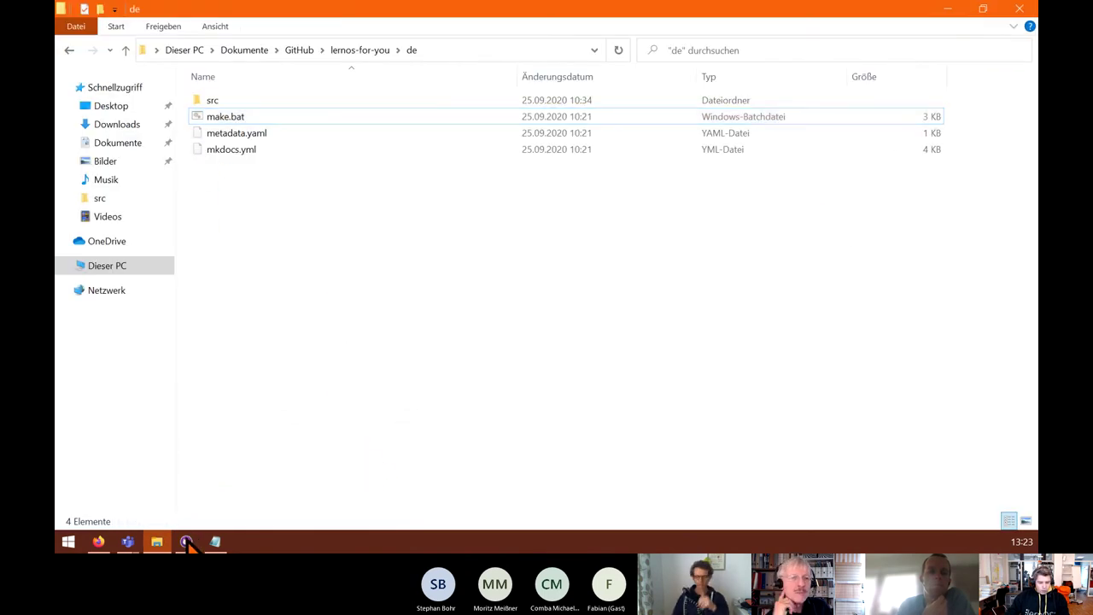
# - Switch to Firefox, show "Produktionskette in Gang bringen" in the losos20s06 pad, highlight Pandoc and enlarge the page to 120%
pyautogui.click(98, 542)
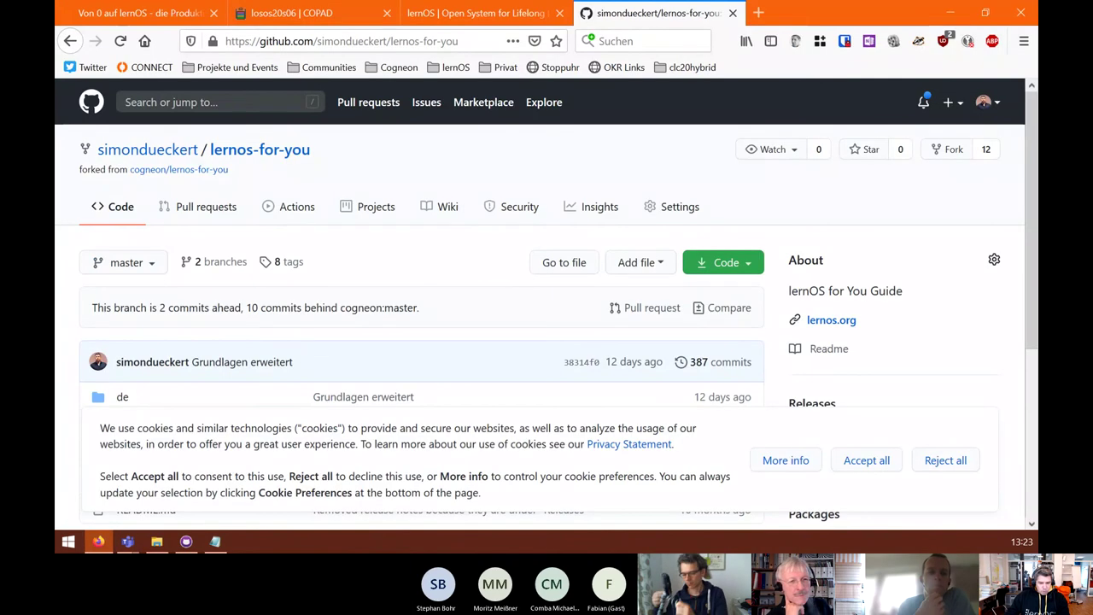
pyautogui.click(309, 15)
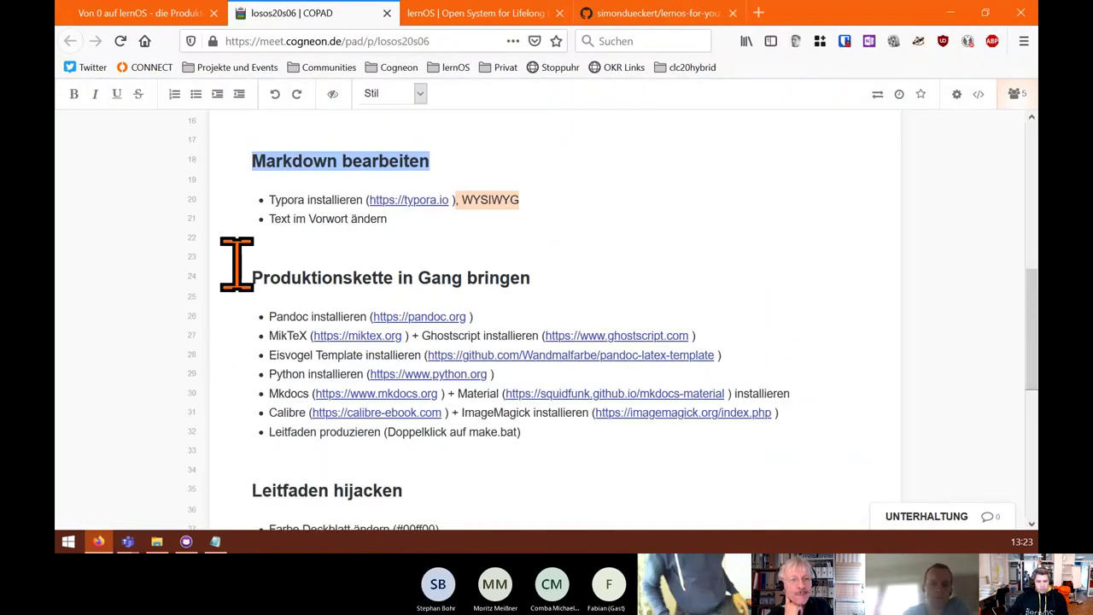
pyautogui.scroll(-2, 253, 261)
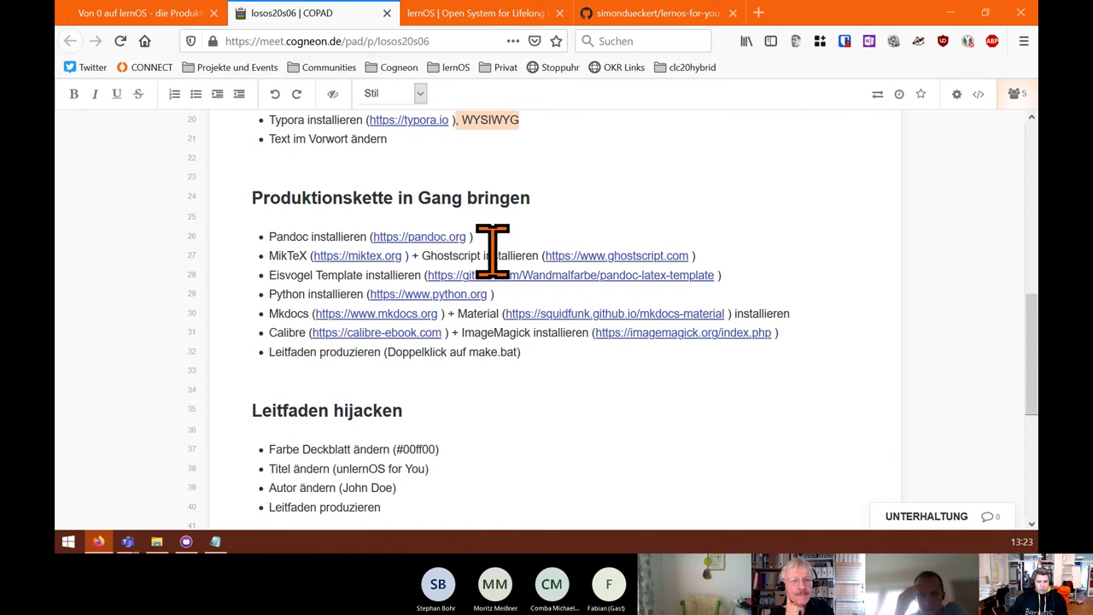
pyautogui.moveTo(268, 237); pyautogui.dragTo(308, 236)
pyautogui.hotkey('ctrl', '+')
pyautogui.hotkey('ctrl', '+')
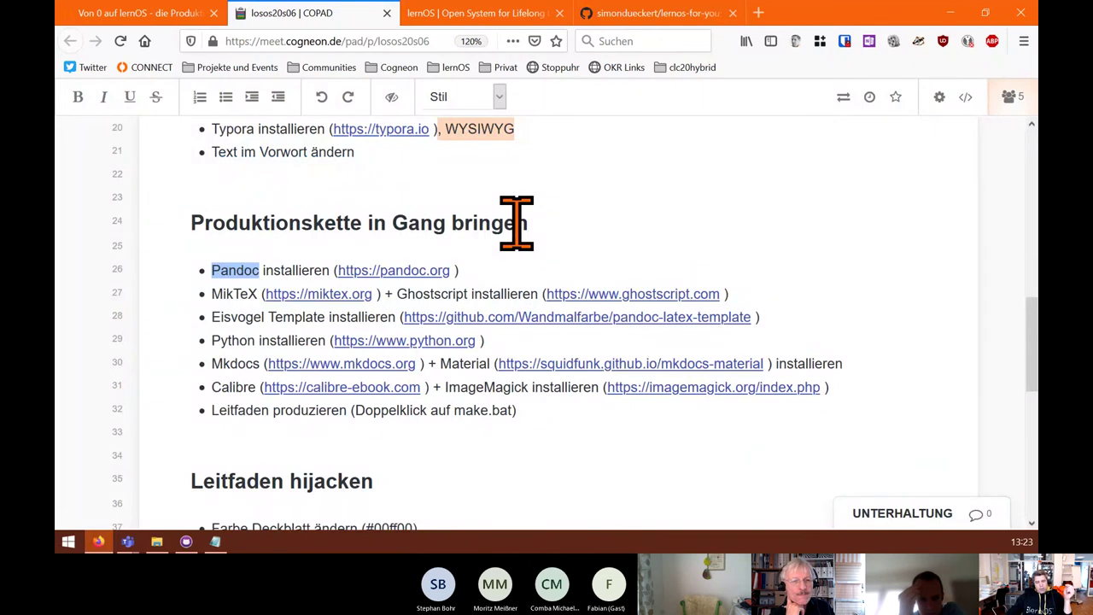
# - Open pandoc.org from the pad and examine the diagram of Pandoc's input and output formats
pyautogui.click(408, 275)
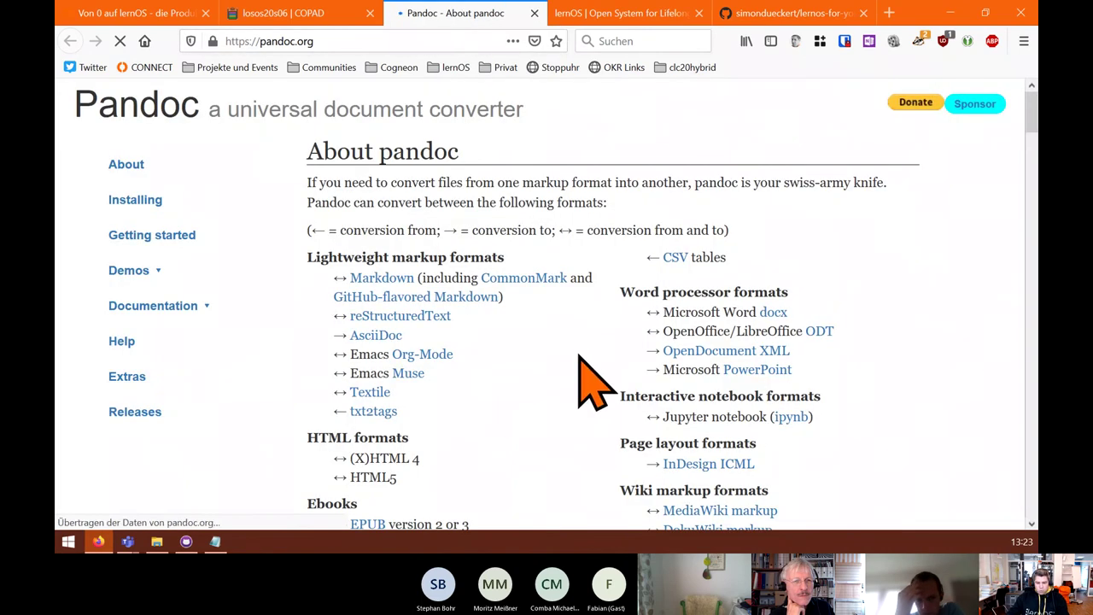
pyautogui.moveTo(1033, 122); pyautogui.dragTo(1032, 299)
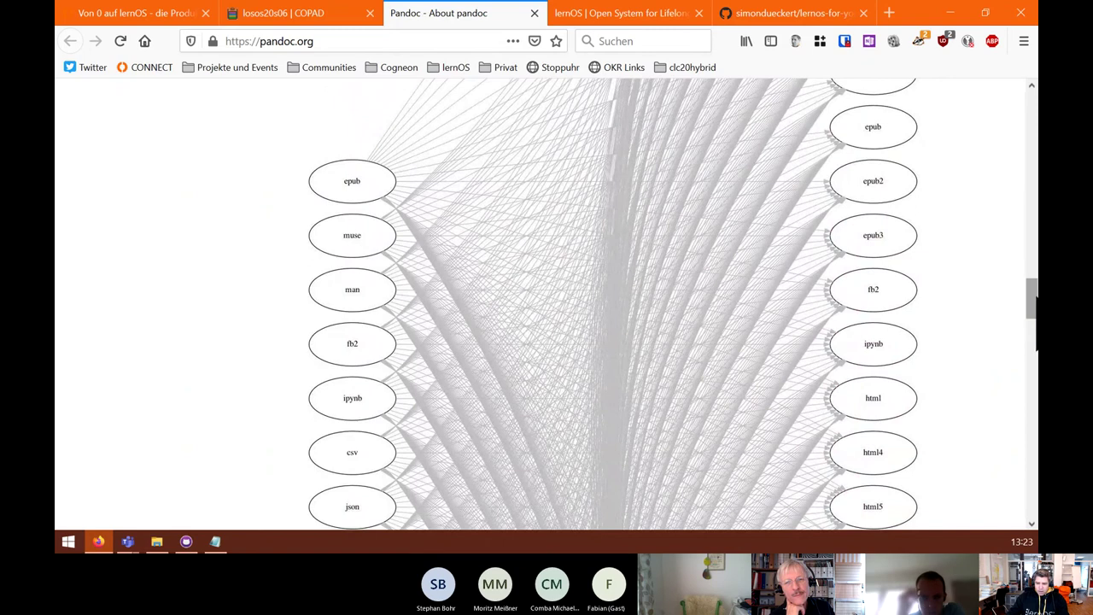
pyautogui.scroll(-10, 547, 305)
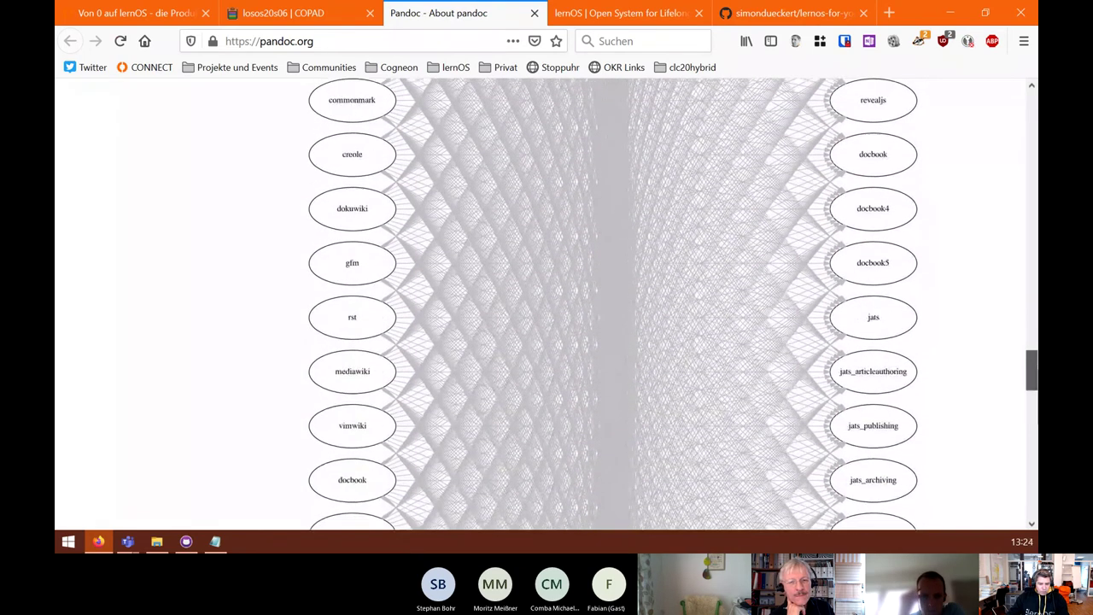
pyautogui.scroll(-7, 546, 304)
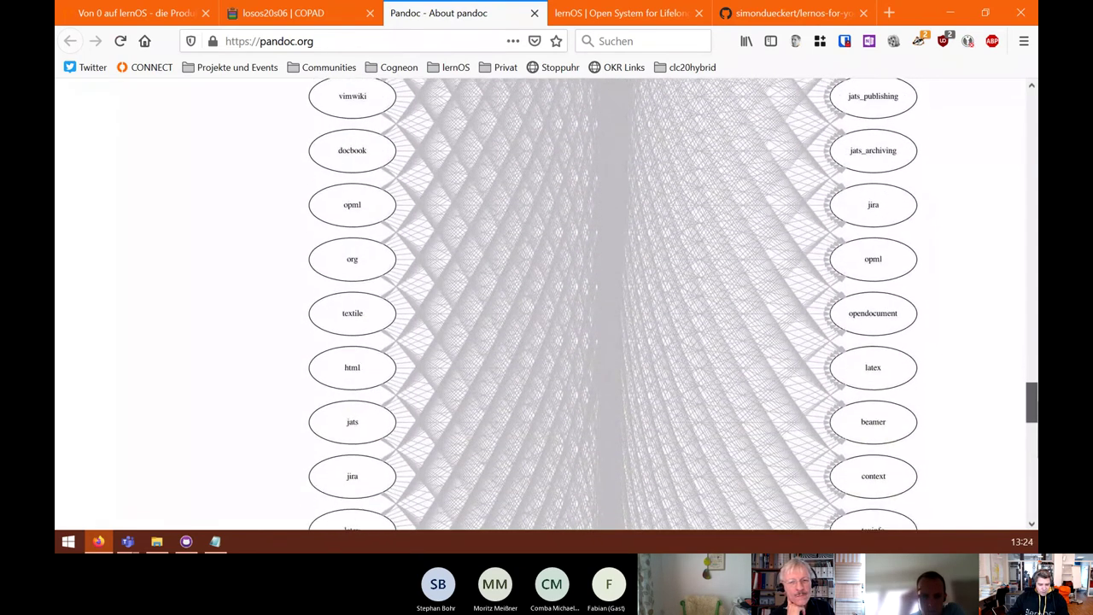
pyautogui.scroll(-6, 547, 304)
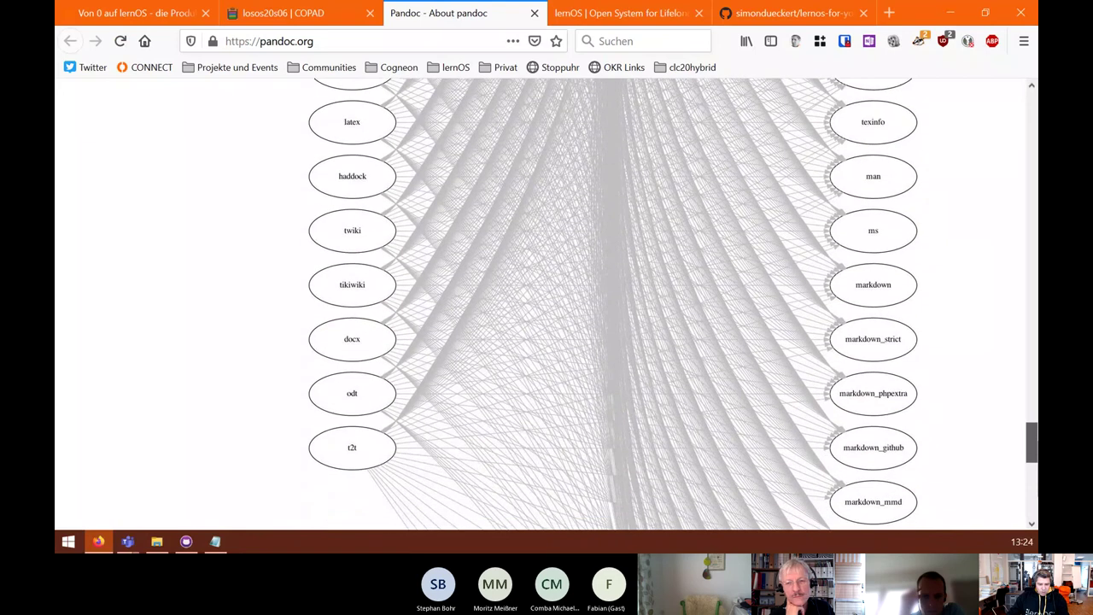
pyautogui.scroll(-1, 547, 304)
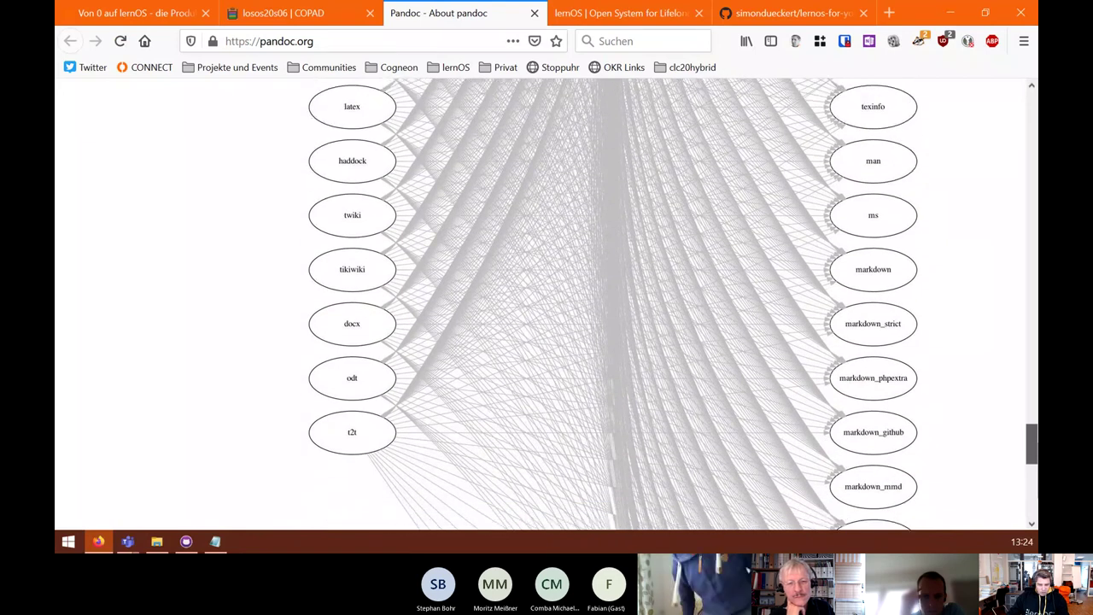
pyautogui.scroll(-1, 547, 304)
pyautogui.scroll(15, 1025, 257)
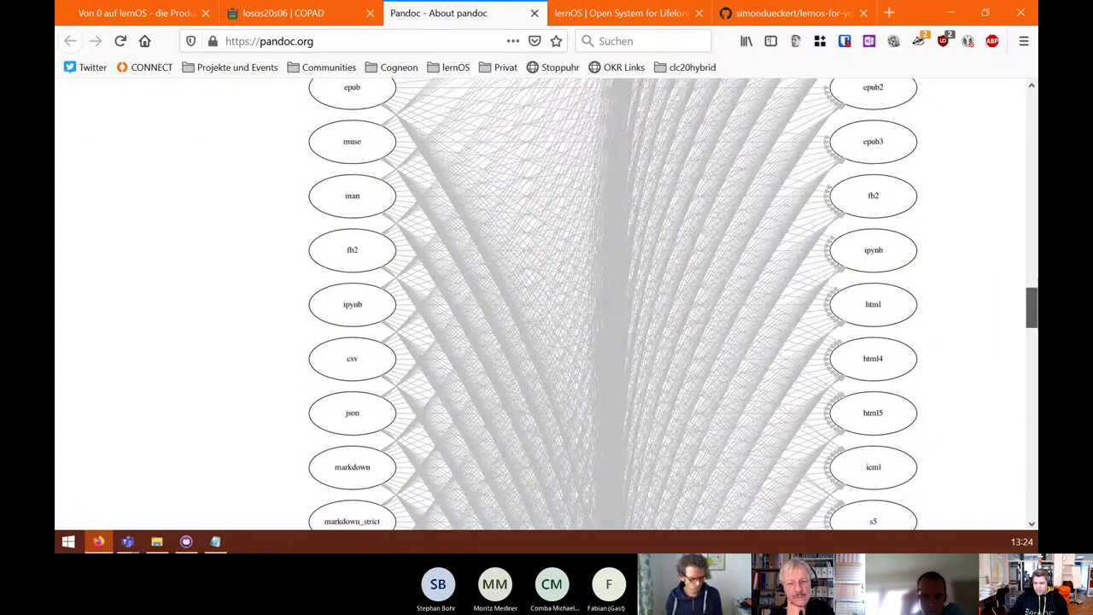
# - Bookmark the Pandoc page, enlarge it to 150% and examine the conversion diagram around the markdown source and its HTML targets
pyautogui.hotkey('ctrl', 'd')
pyautogui.scroll(-15, 547, 305)
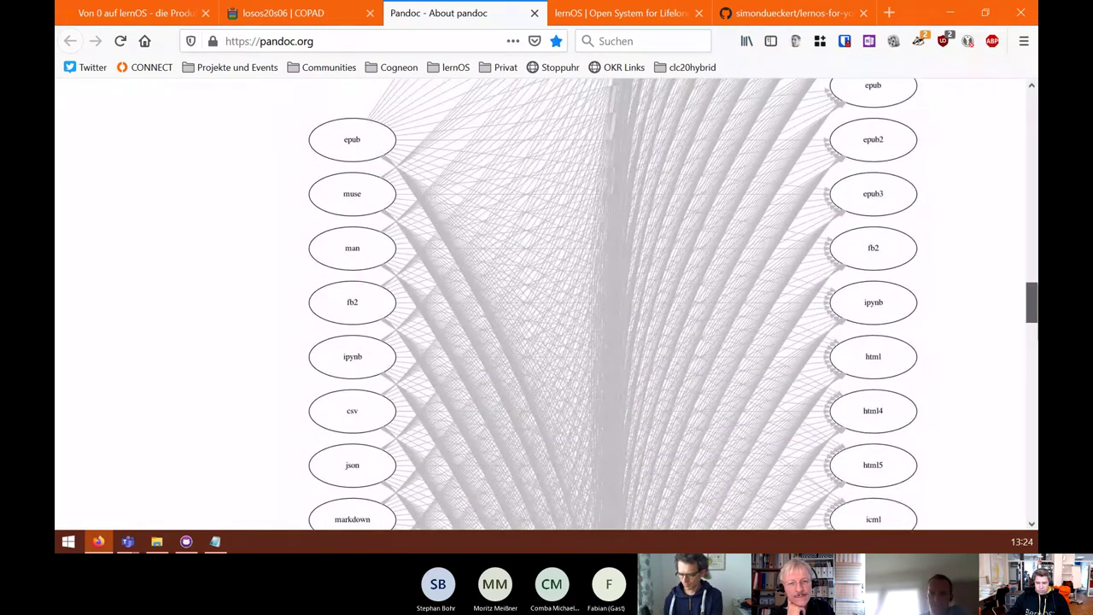
pyautogui.scroll(-4, 327, 385)
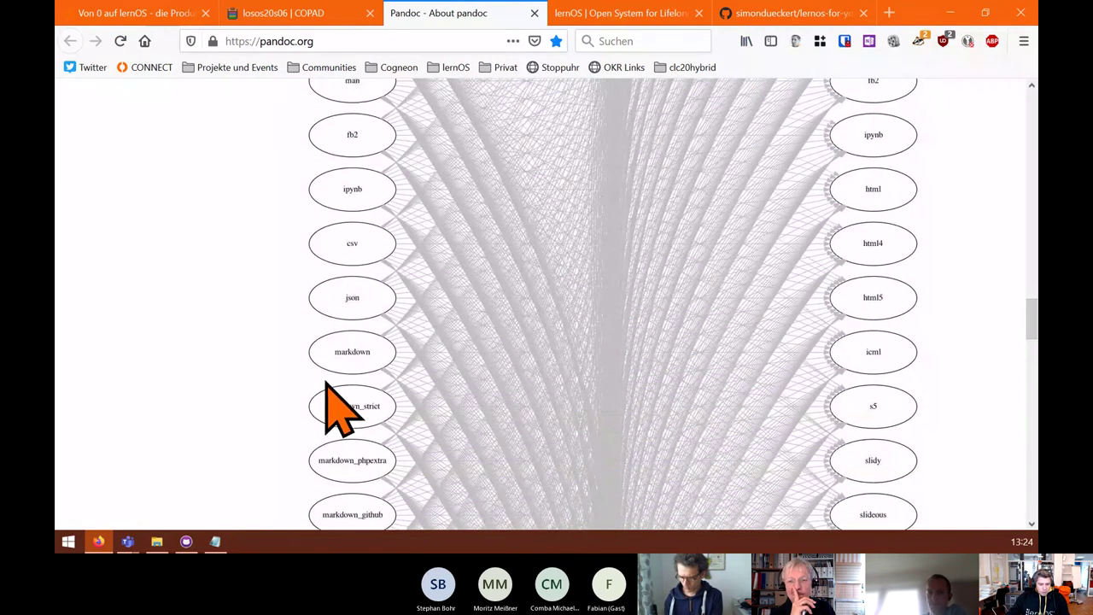
pyautogui.scroll(2, 342, 384)
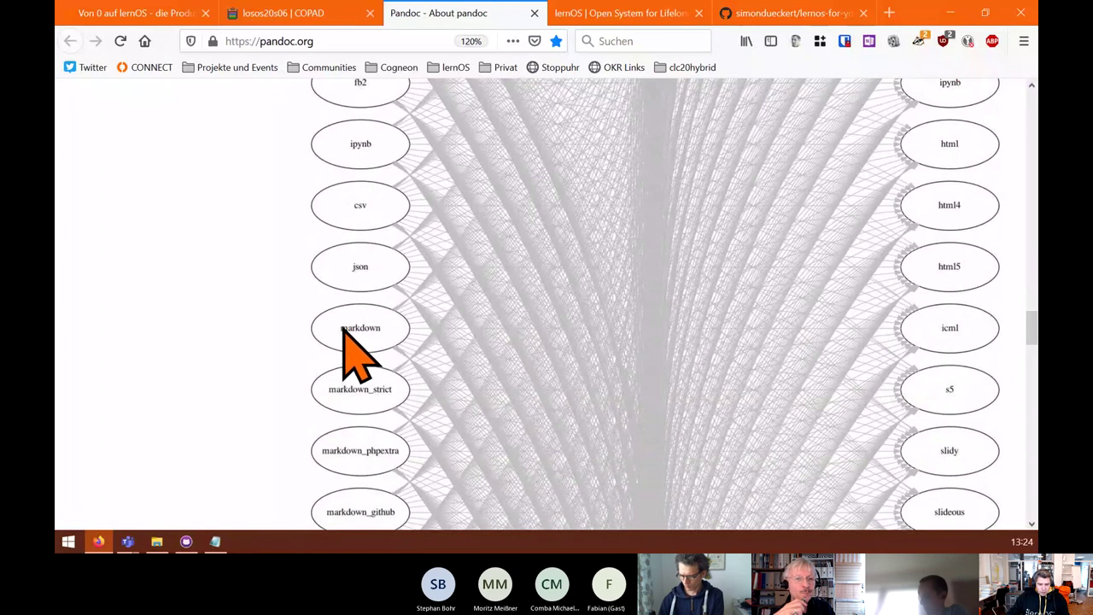
pyautogui.scroll(2, 385, 361)
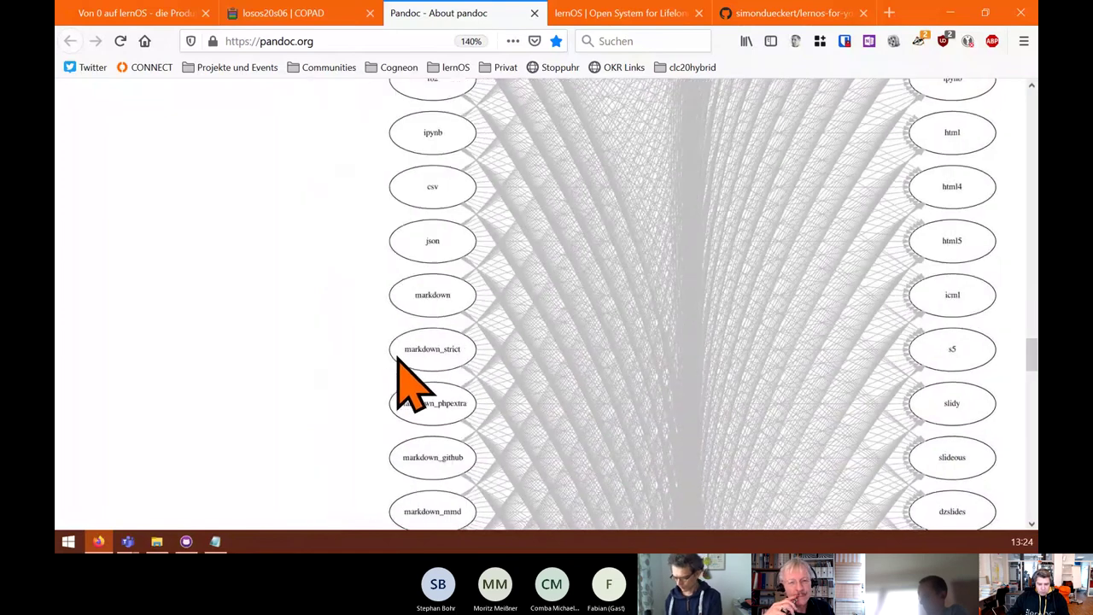
pyautogui.scroll(3, 464, 378)
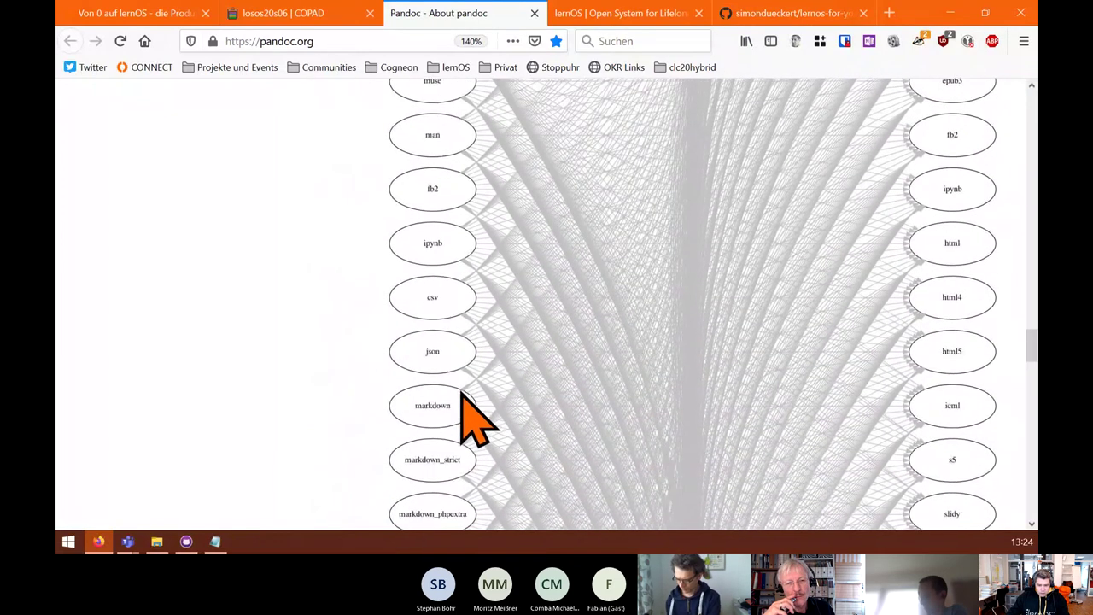
pyautogui.scroll(1, 461, 395)
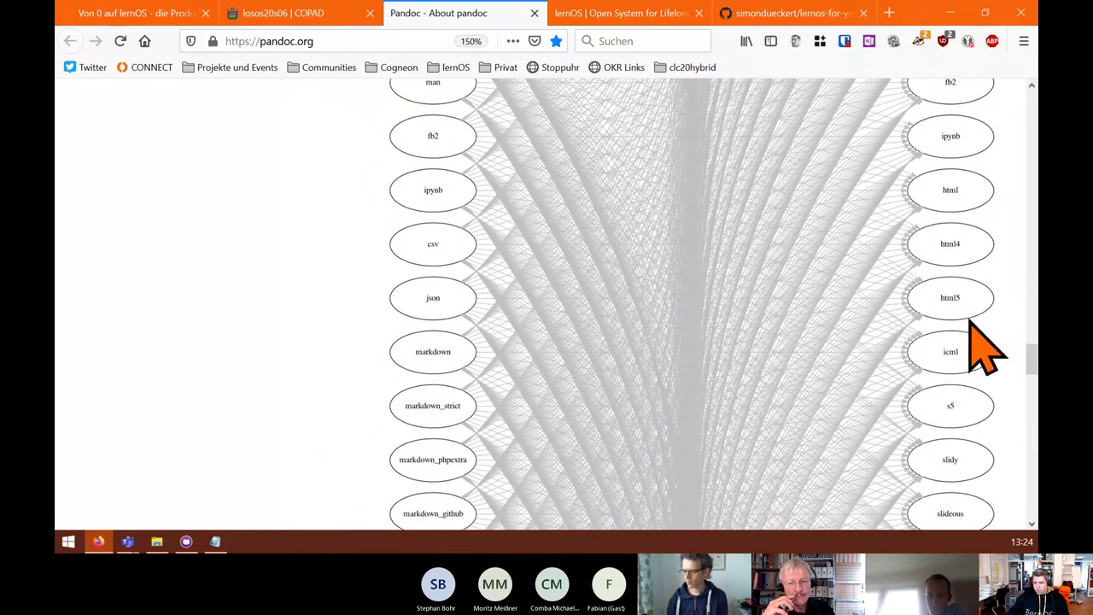
pyautogui.scroll(-5, 972, 325)
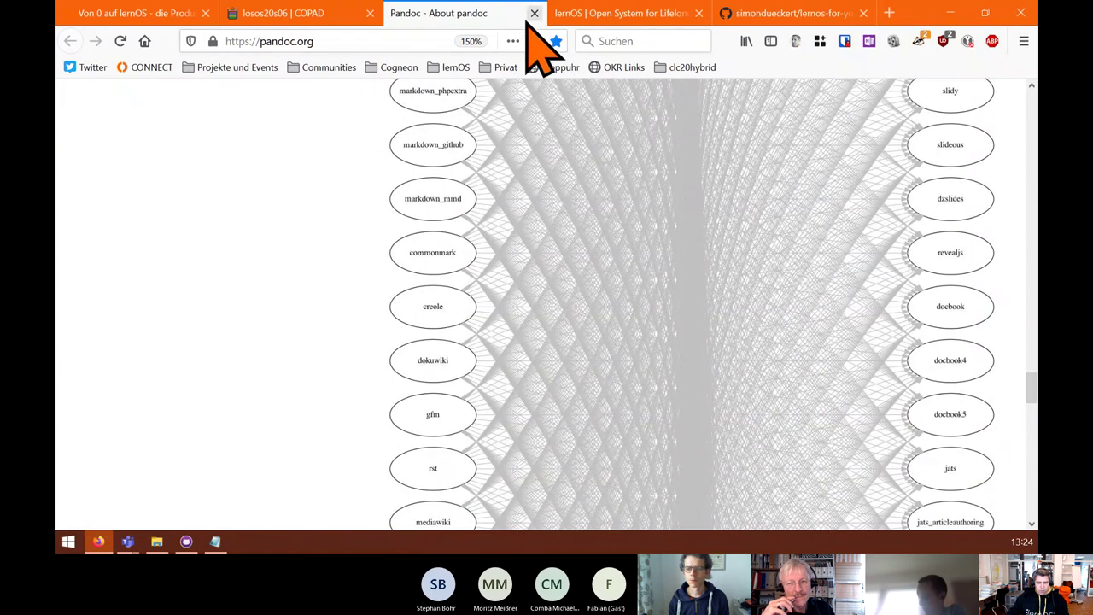
# - Return to the losos20s06 pad and highlight Pandoc, followed by MikTeX, in the production chain list
pyautogui.click(294, 13)
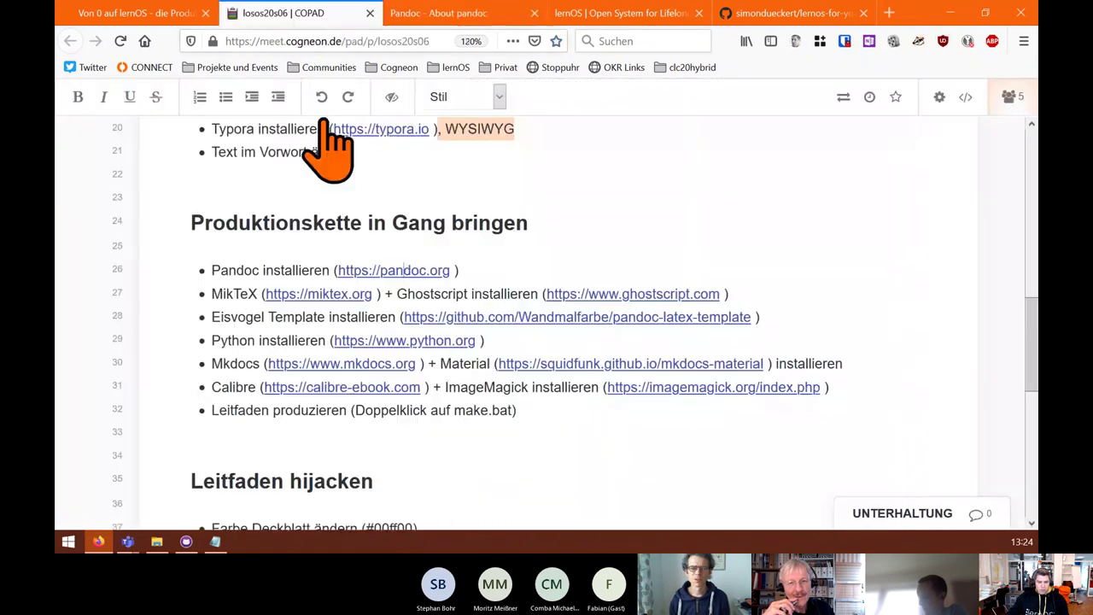
pyautogui.doubleClick(218, 270)
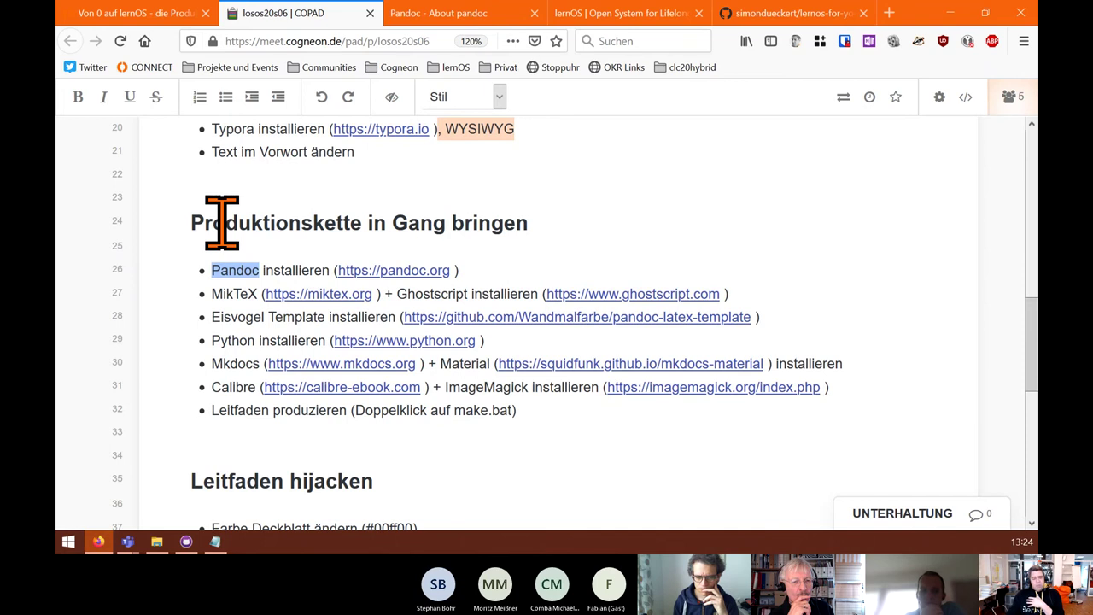
pyautogui.moveTo(215, 294); pyautogui.dragTo(256, 295)
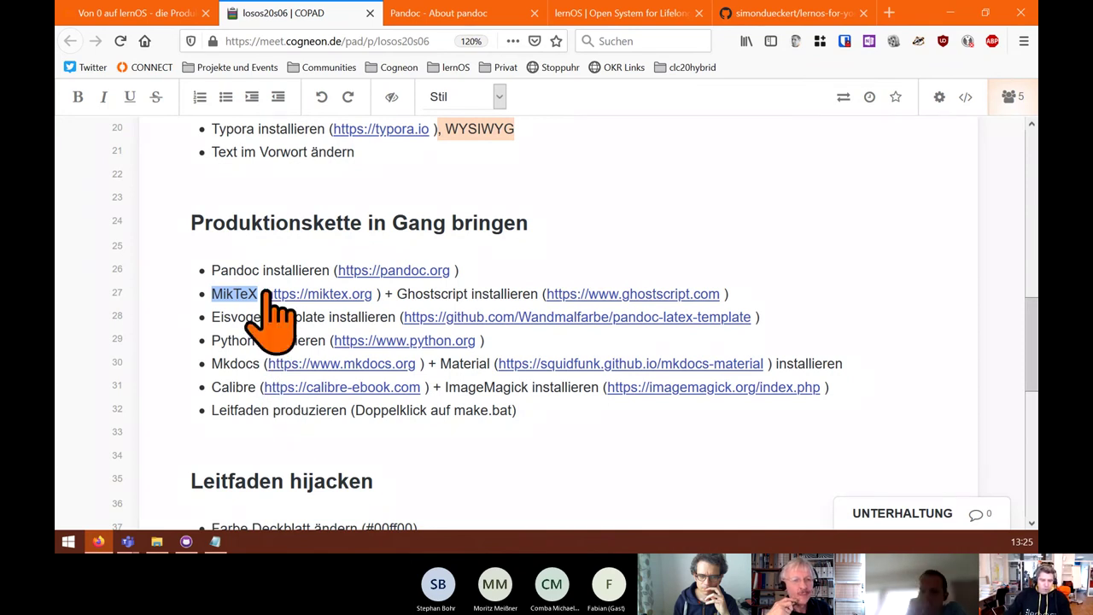
pyautogui.click(214, 272)
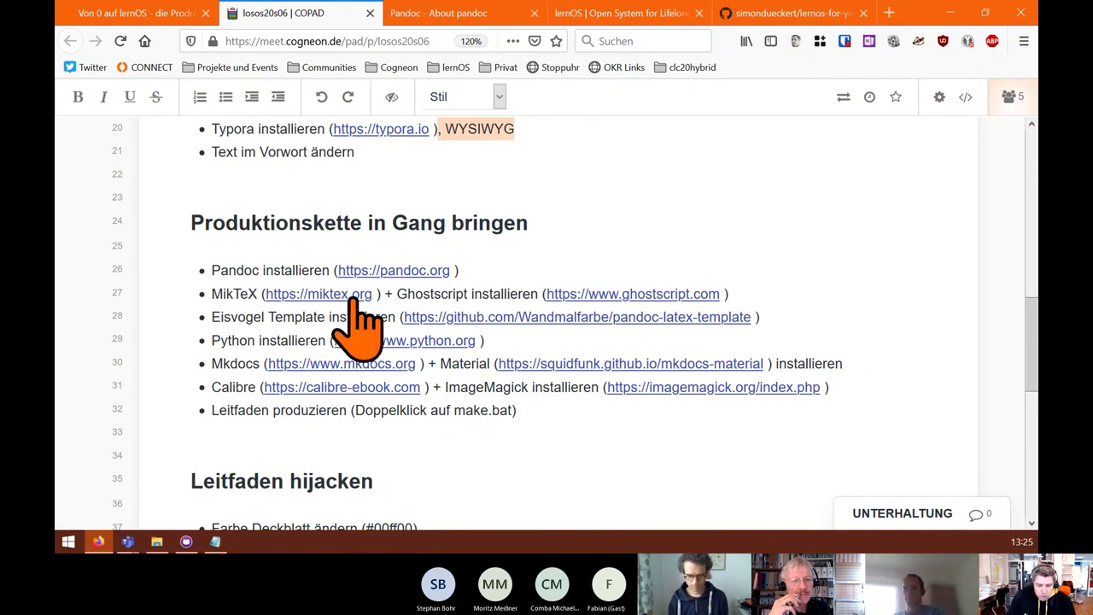
# - Close the lernOS, GitHub and Pandoc pages, leaving the losos20s06 pad in view
pyautogui.click(679, 15)
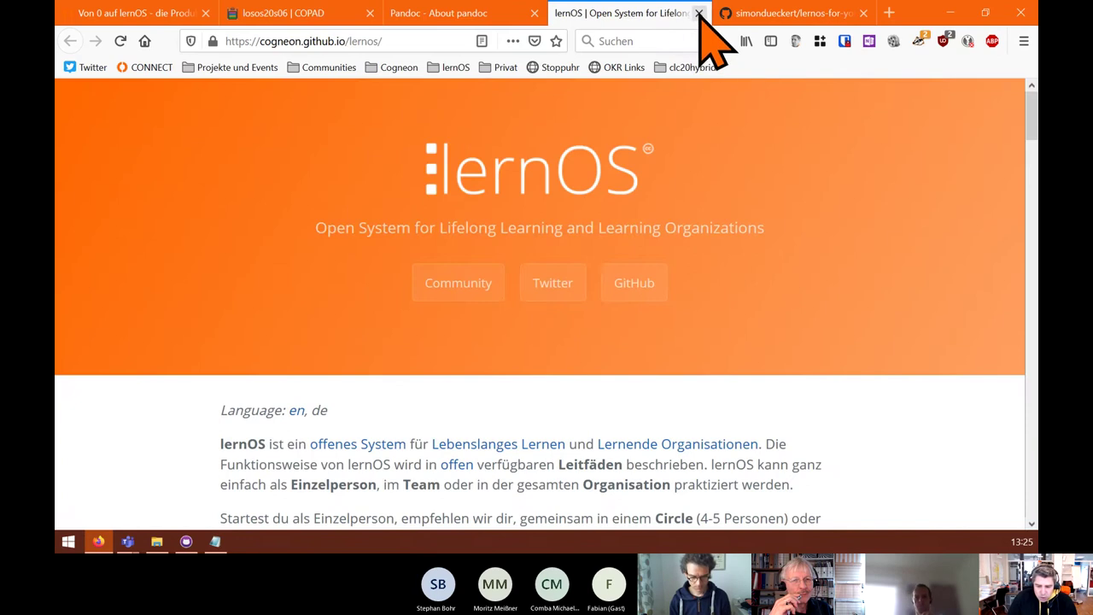
pyautogui.click(699, 13)
pyautogui.click(696, 13)
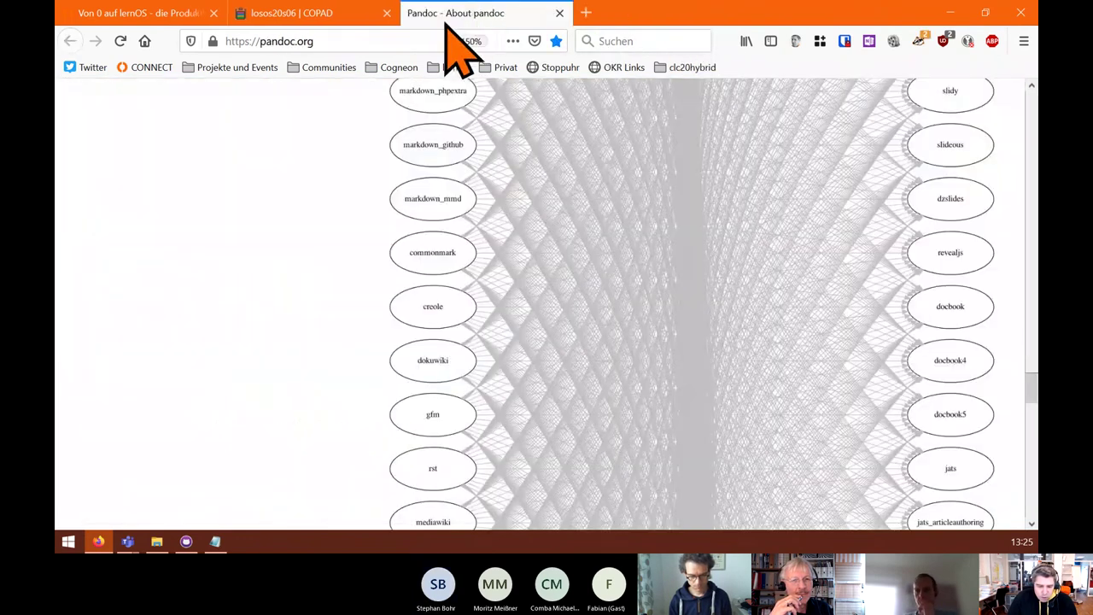
pyautogui.click(356, 19)
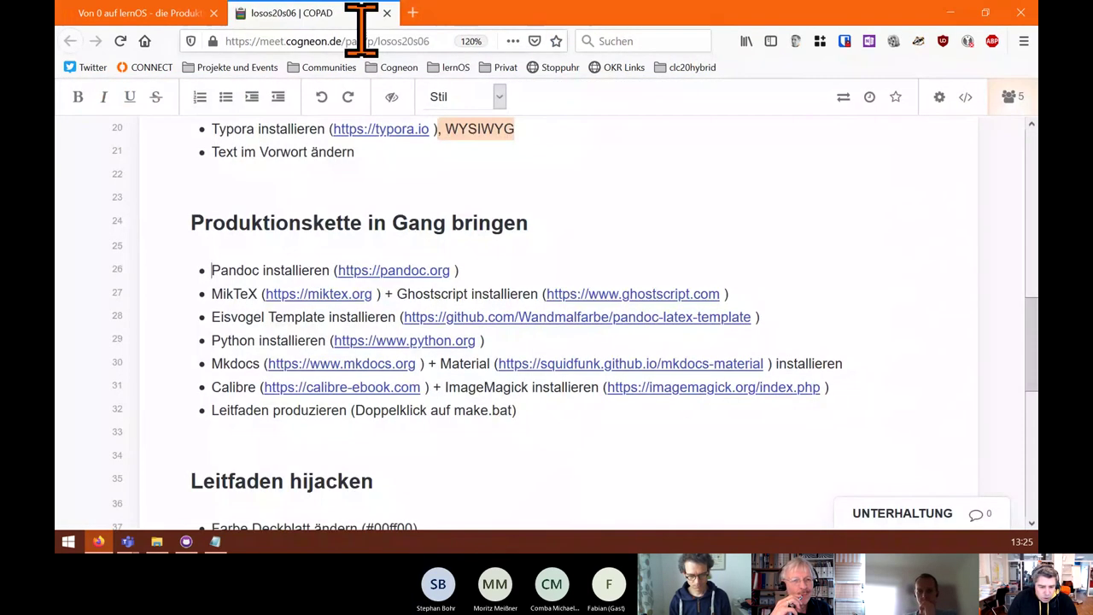
# - Reopen pandoc.org from the production chain list and reset the page to its normal zoom
pyautogui.click(373, 296)
pyautogui.hotkey('ctrl', '+')
pyautogui.hotkey('ctrl', '+')
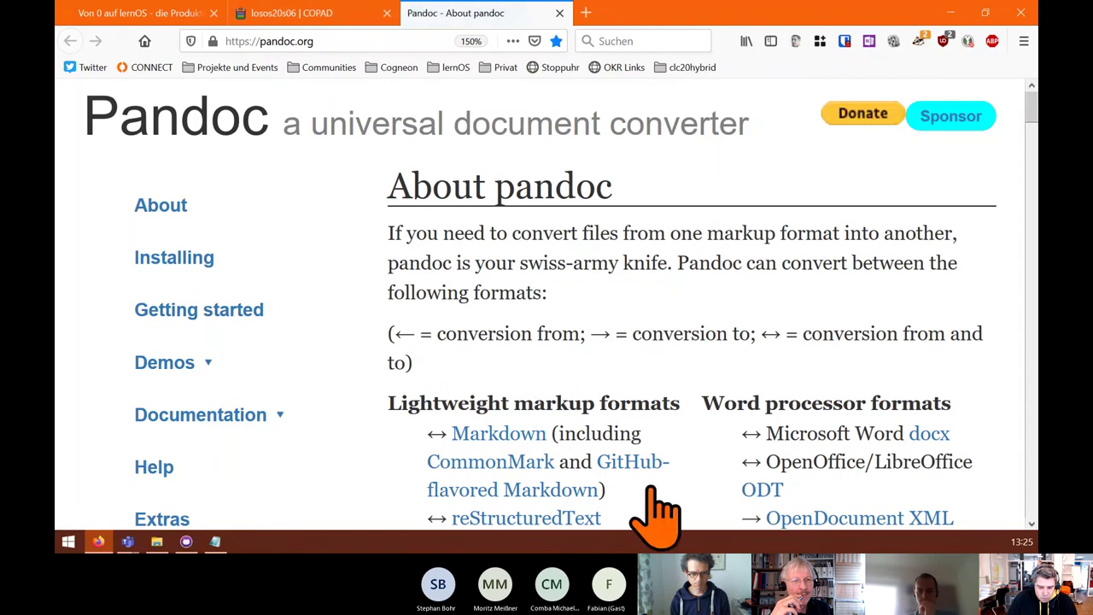
pyautogui.hotkey('ctrl', '-')
pyautogui.hotkey('ctrl', '-')
pyautogui.hotkey('ctrl', '-')
pyautogui.hotkey('ctrl', '-')
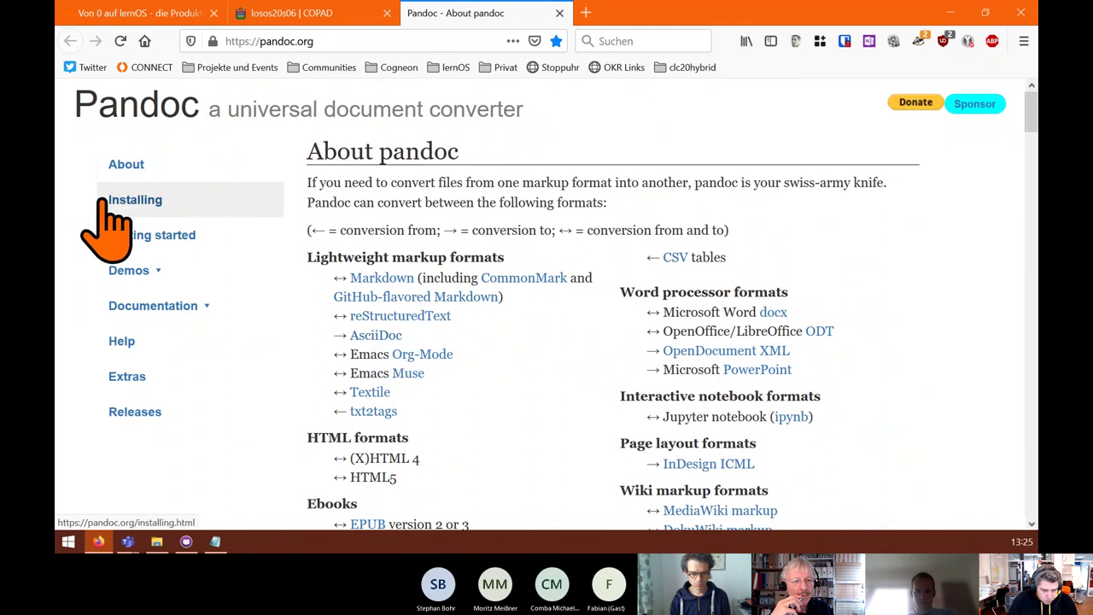
# - Download Pandoc's latest 64-bit Windows installer and save pandoc-2.10.1-windows-x86_64.msi
pyautogui.click(171, 203)
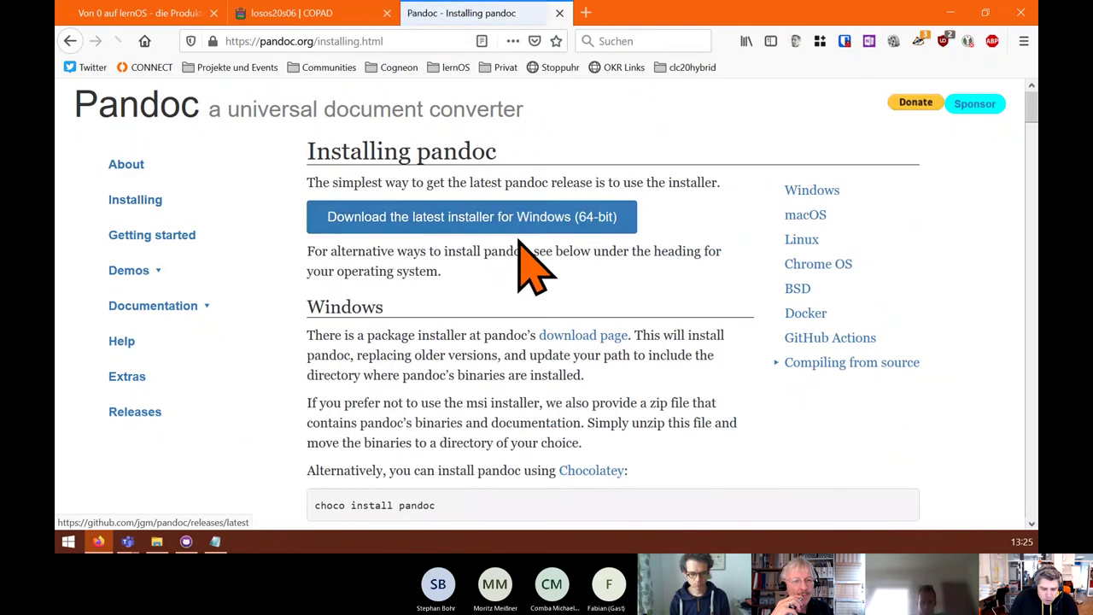
pyautogui.click(442, 219)
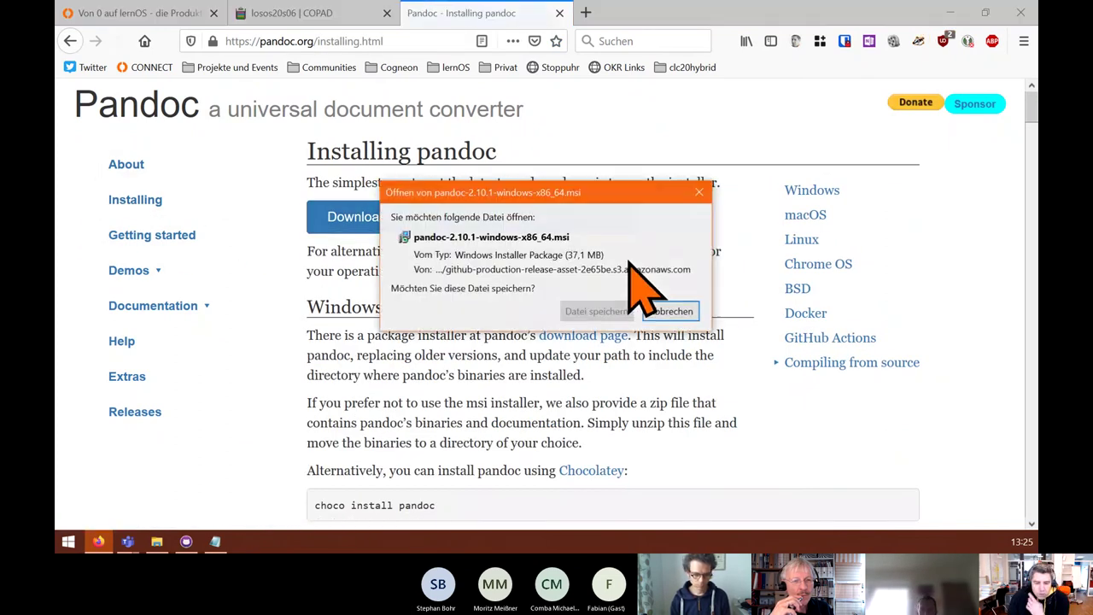
pyautogui.click(589, 311)
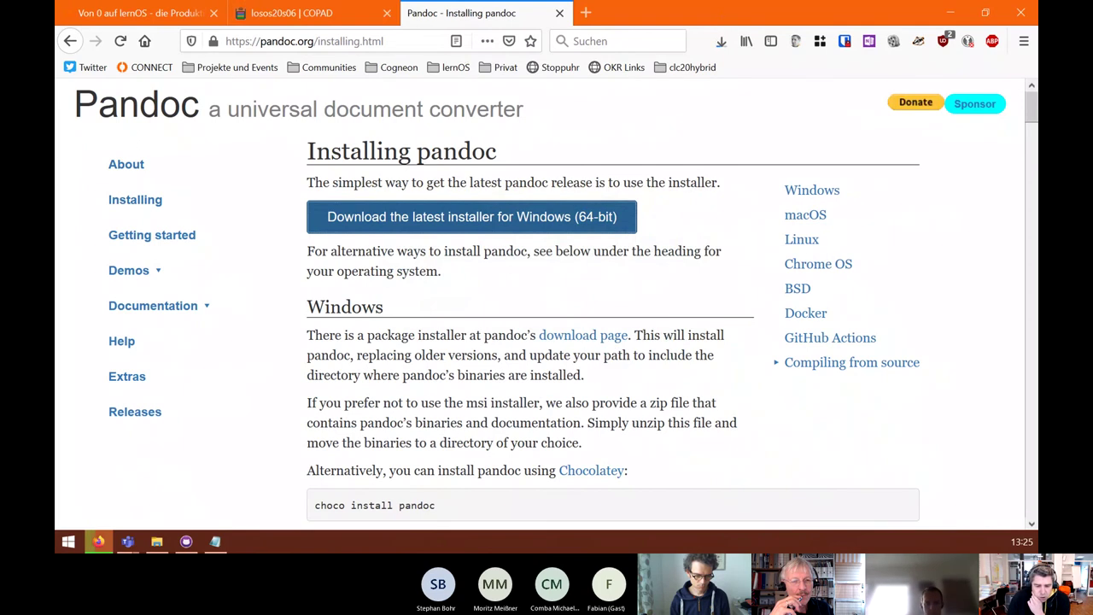
# - Open miktex.org from the pad, then download and save the Windows installer basic-miktex-20.6.29-x64.exe
pyautogui.click(359, 17)
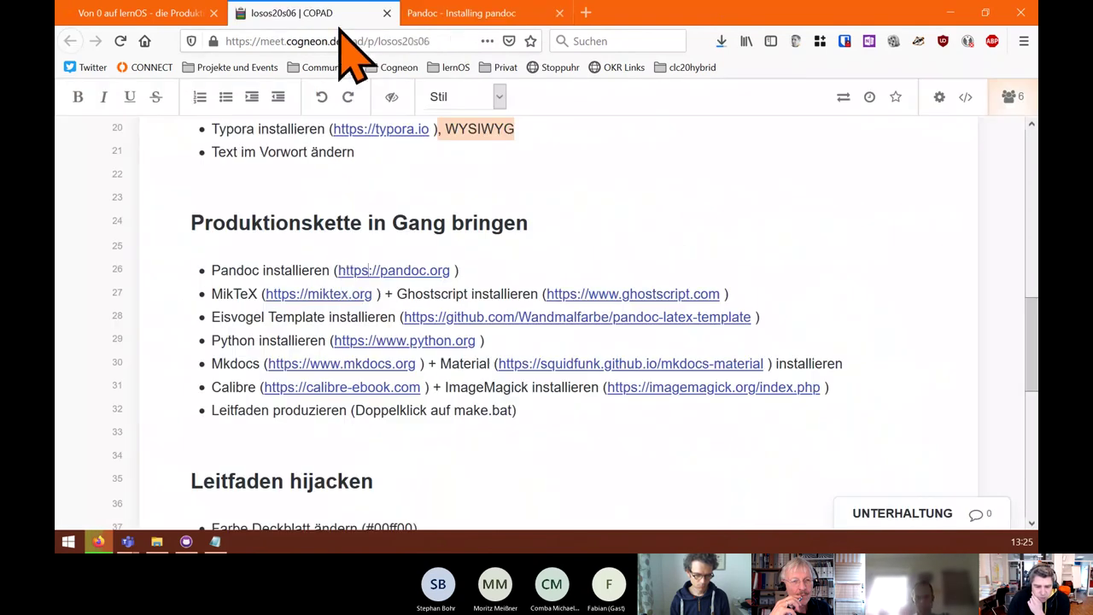
pyautogui.click(322, 295)
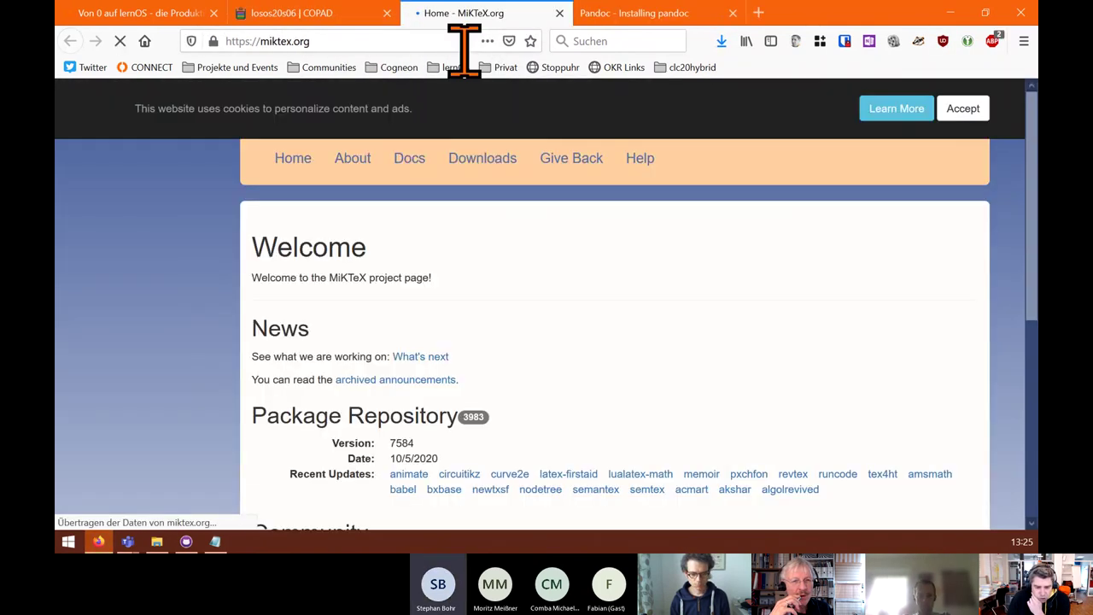
pyautogui.click(493, 164)
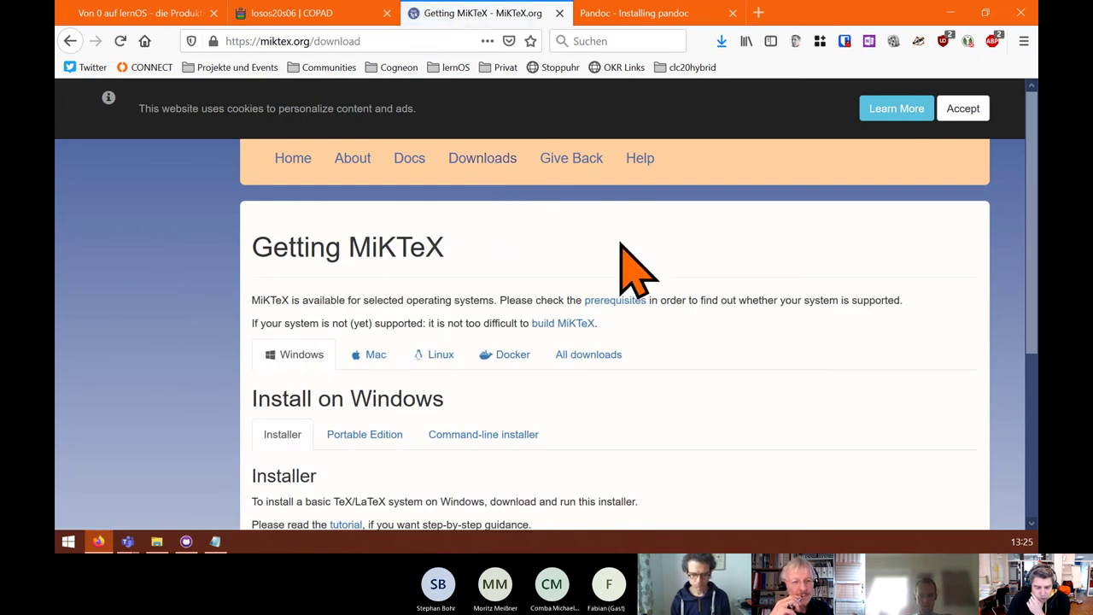
pyautogui.scroll(-2, 651, 366)
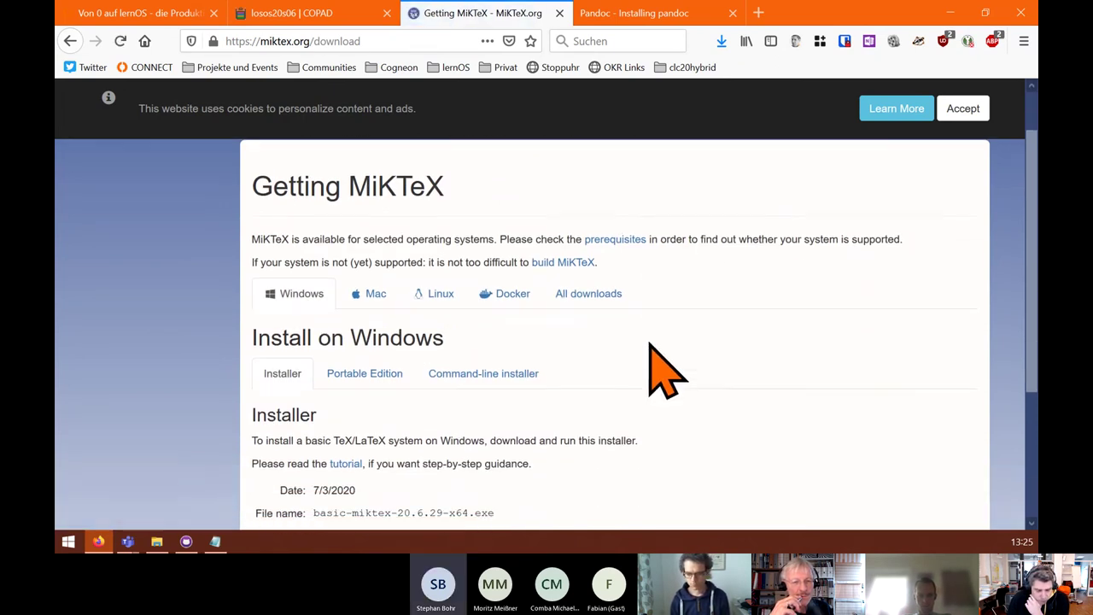
pyautogui.scroll(-4, 671, 414)
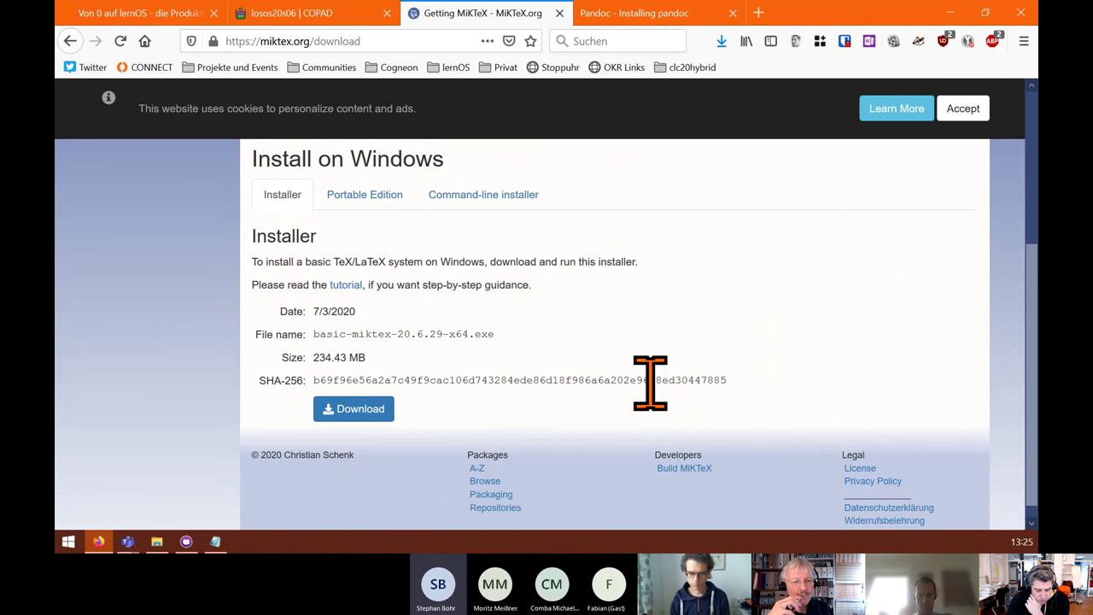
pyautogui.click(373, 412)
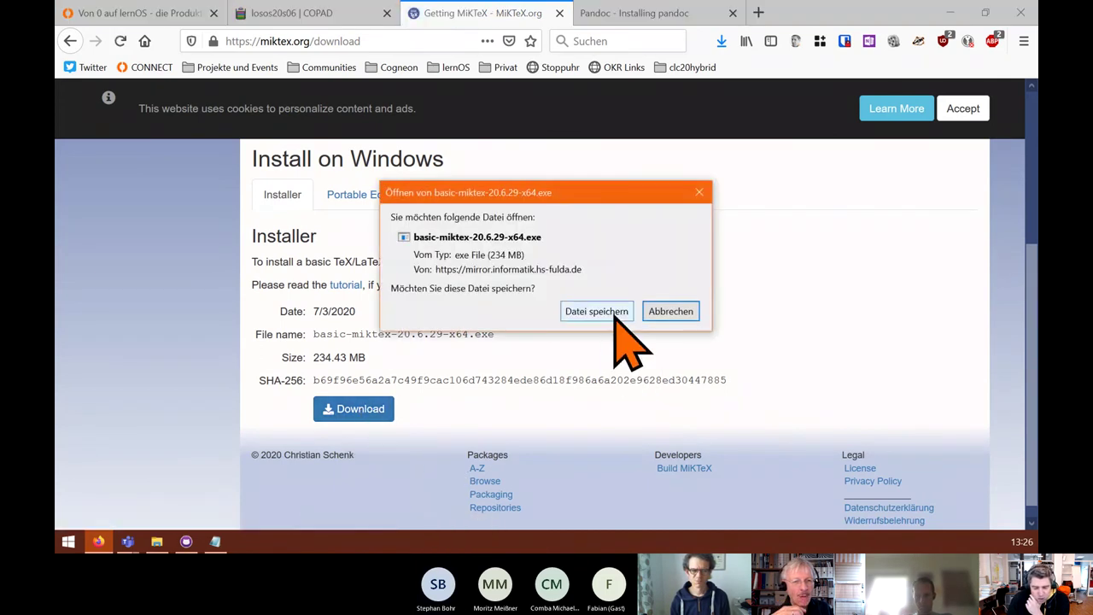
pyautogui.click(596, 311)
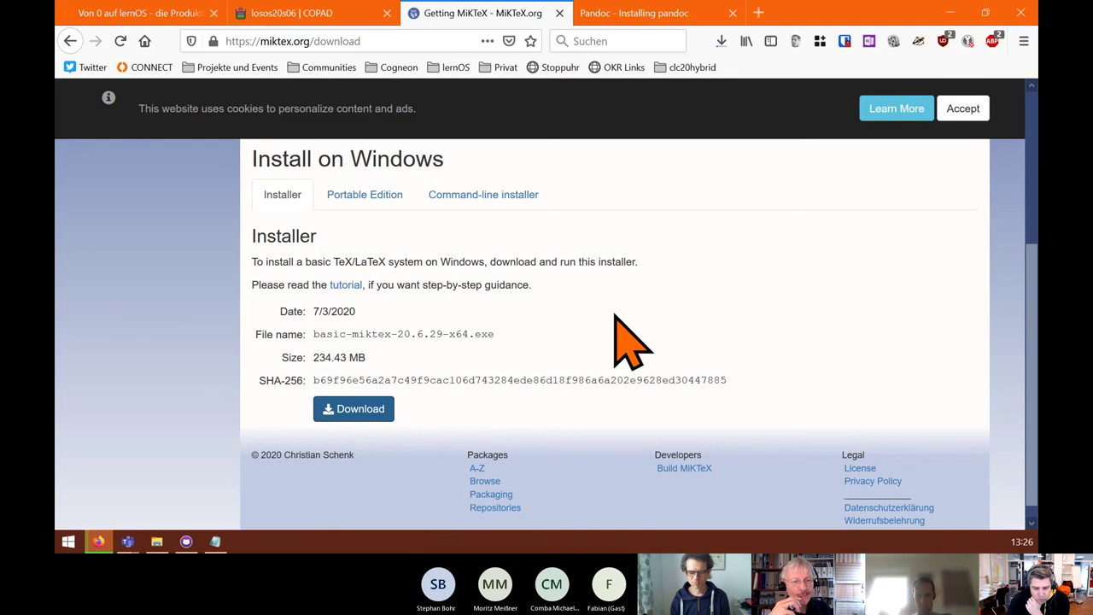
# - Open ghostscript.com from the losos20s06 pad, accept its cookies and go to the Ghostscript download page
pyautogui.click(323, 17)
pyautogui.click(598, 299)
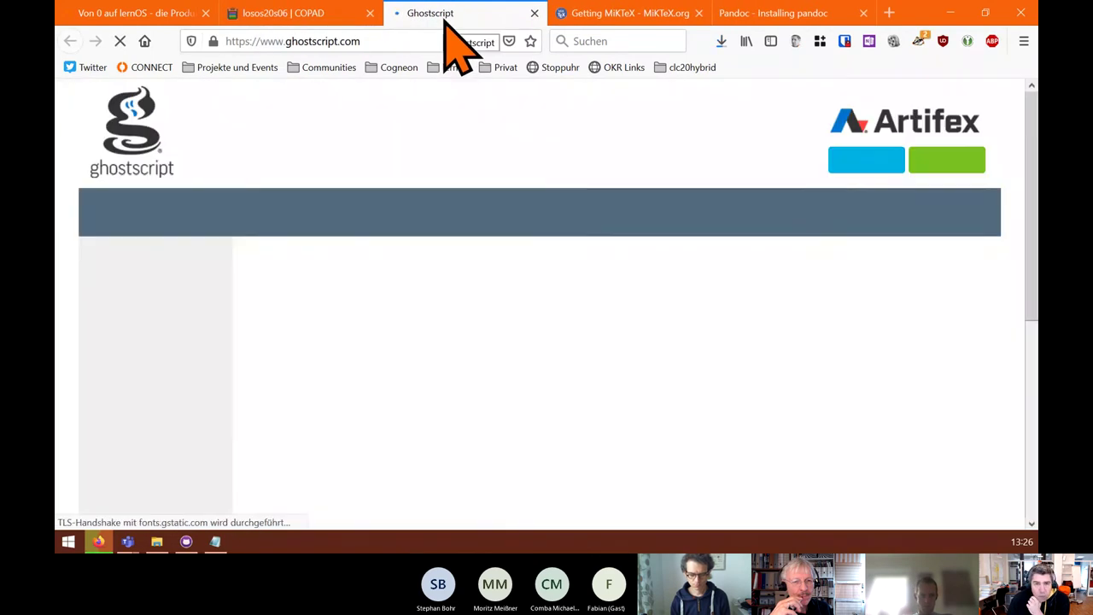
pyautogui.scroll(-2, 427, 357)
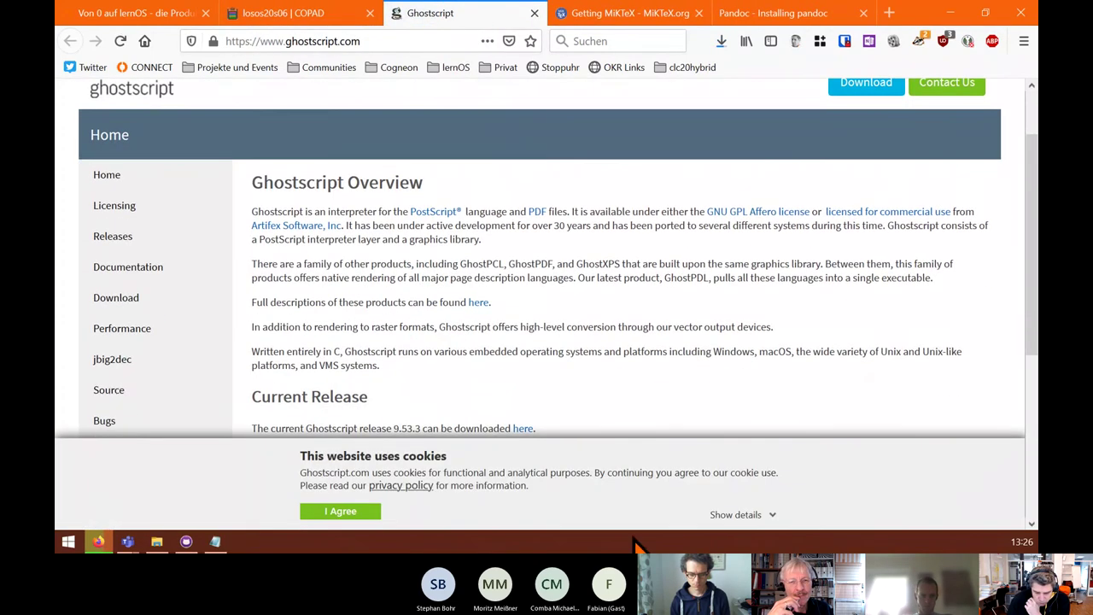
pyautogui.click(351, 514)
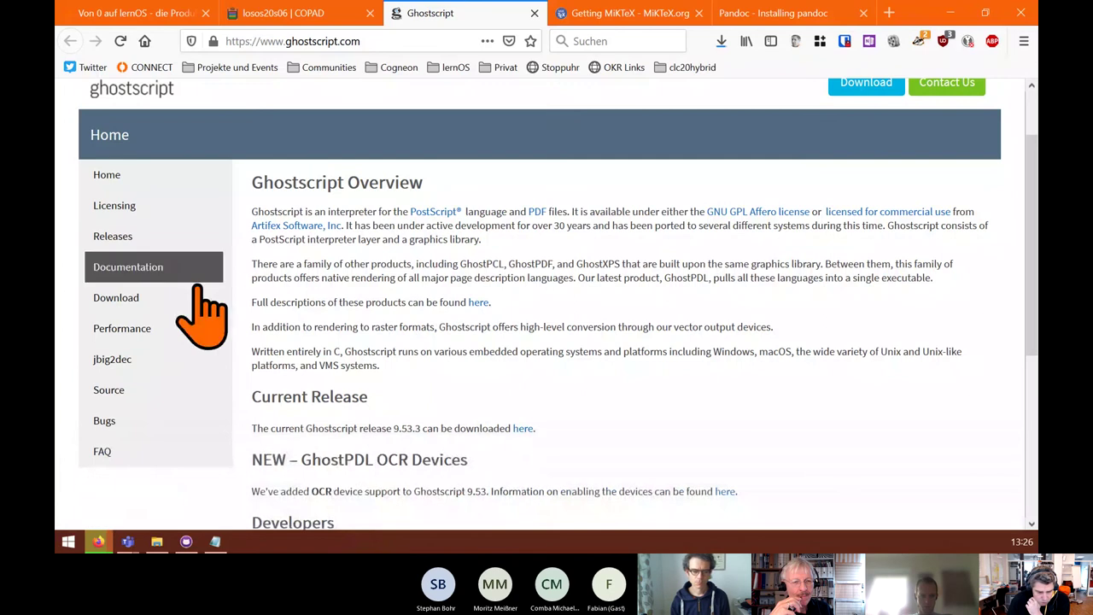
pyautogui.click(138, 299)
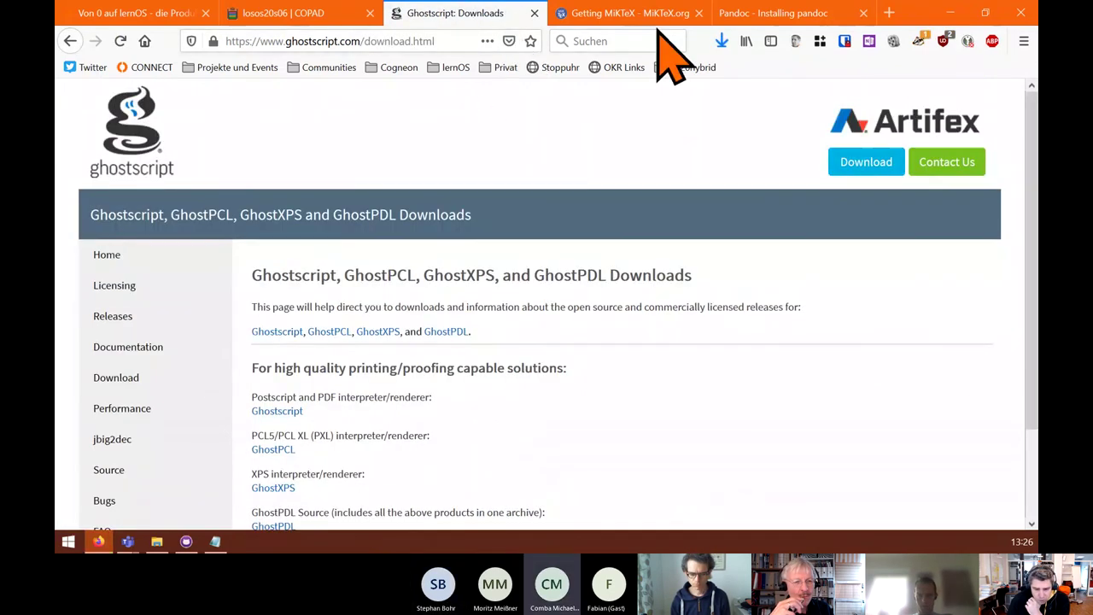
pyautogui.click(128, 380)
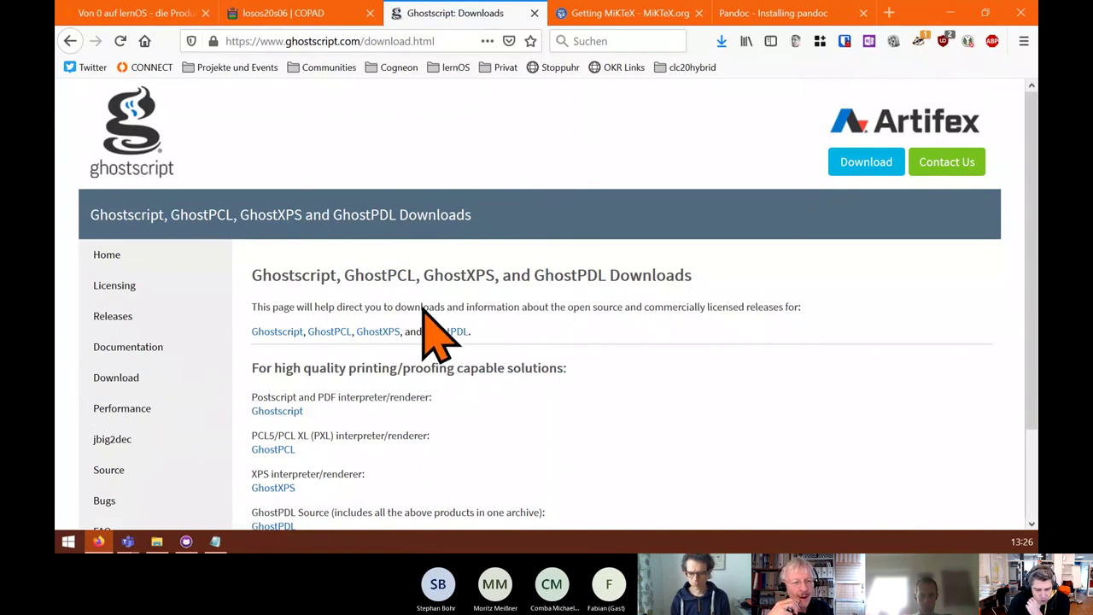
# - Download the AGPL release of Ghostscript 9.53.3 for 64-bit Windows and save gs9533w64.exe
pyautogui.scroll(-2, 410, 418)
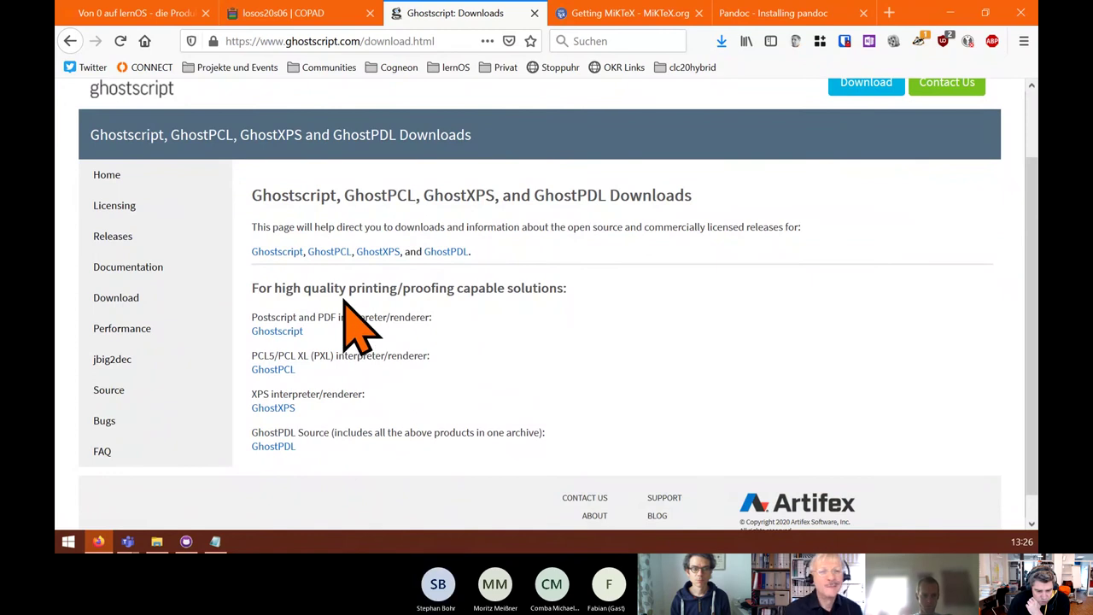
pyautogui.click(287, 333)
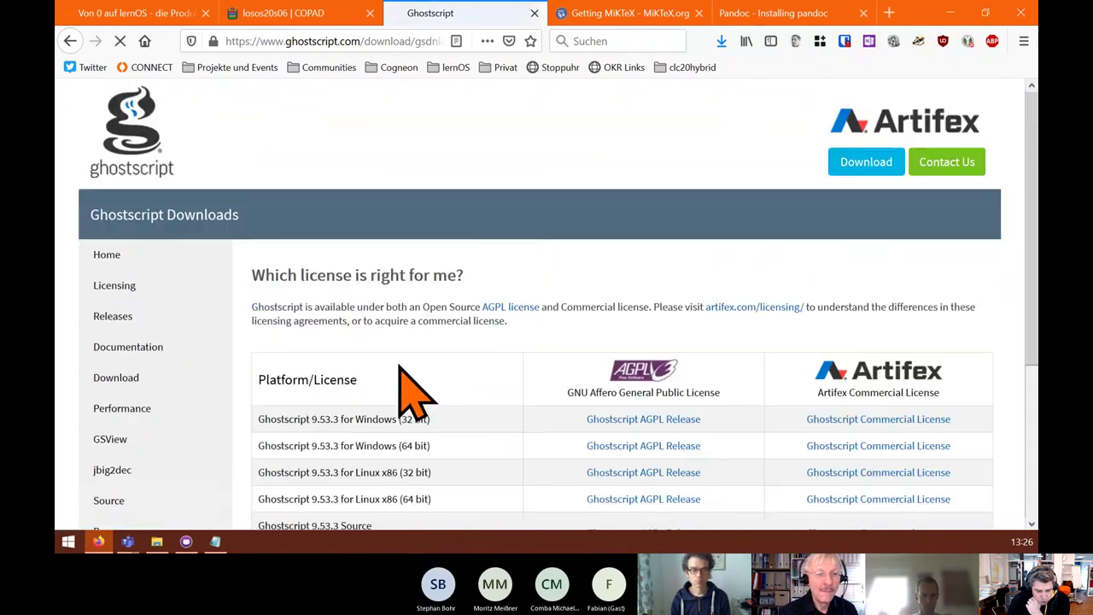
pyautogui.scroll(-2, 495, 357)
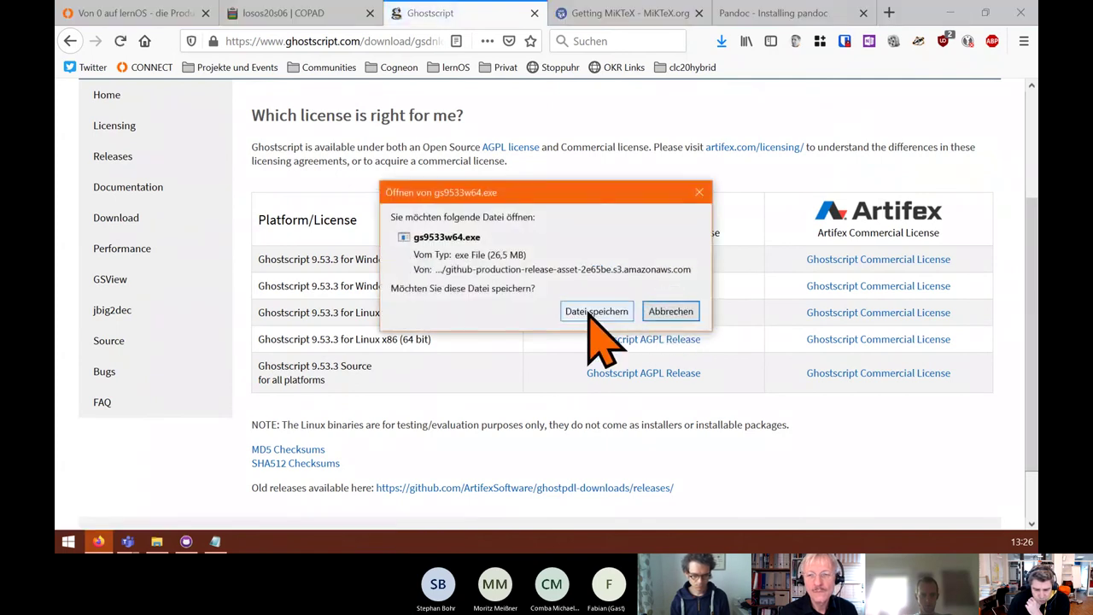
pyautogui.click(591, 313)
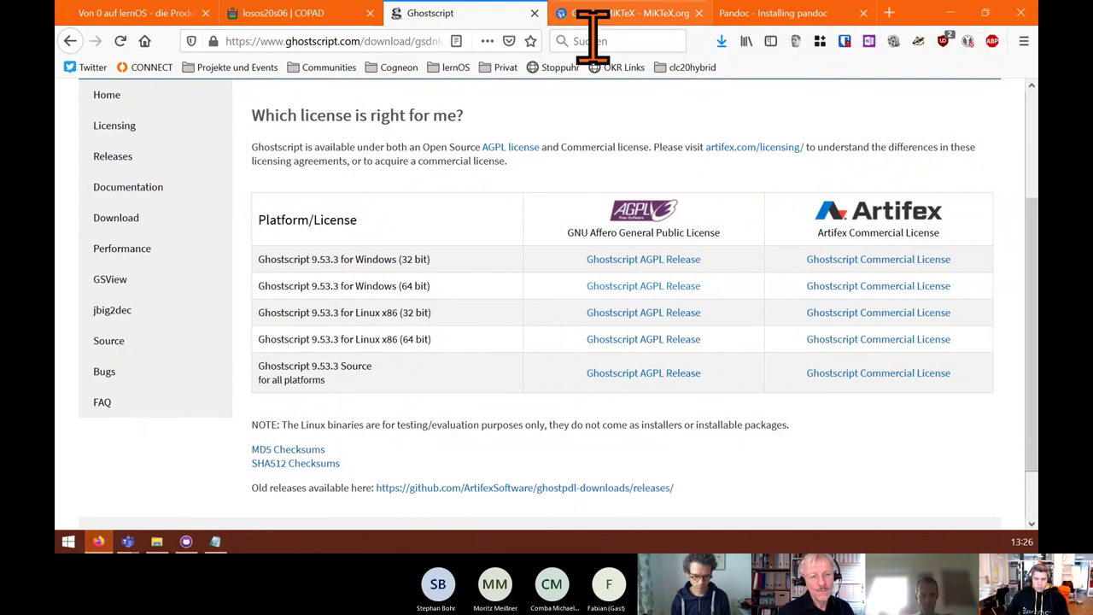
# - Open the Downloads folder and delete every file from last month and earlier this year, from typora-setup-x64.exe to Barco.jpg
pyautogui.click(722, 42)
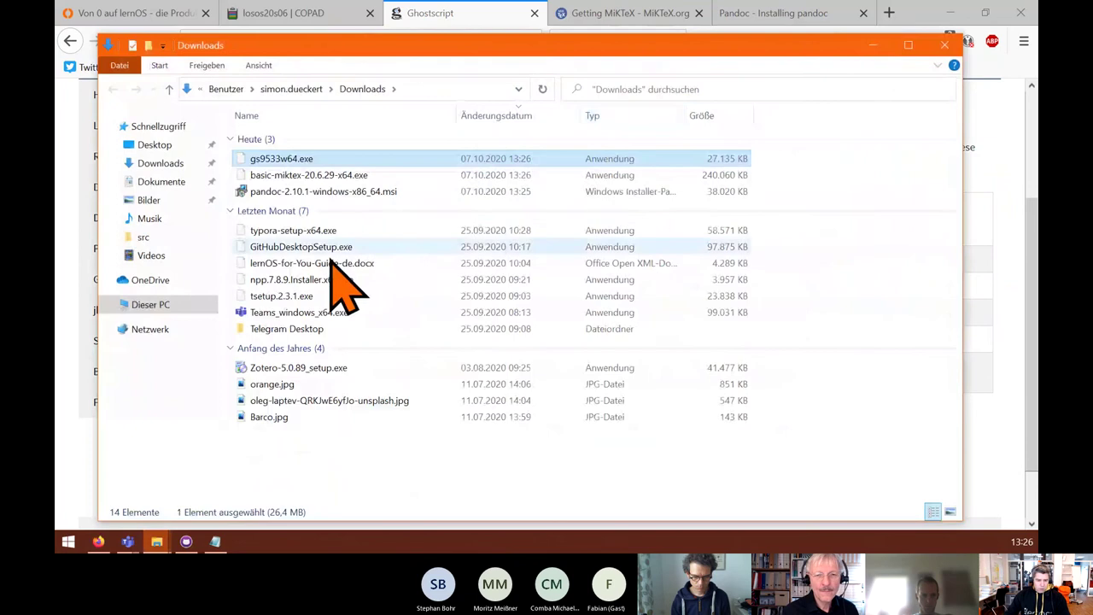
pyautogui.click(301, 233)
pyautogui.keyDown('shift'); pyautogui.click(288, 418); pyautogui.keyUp('shift')
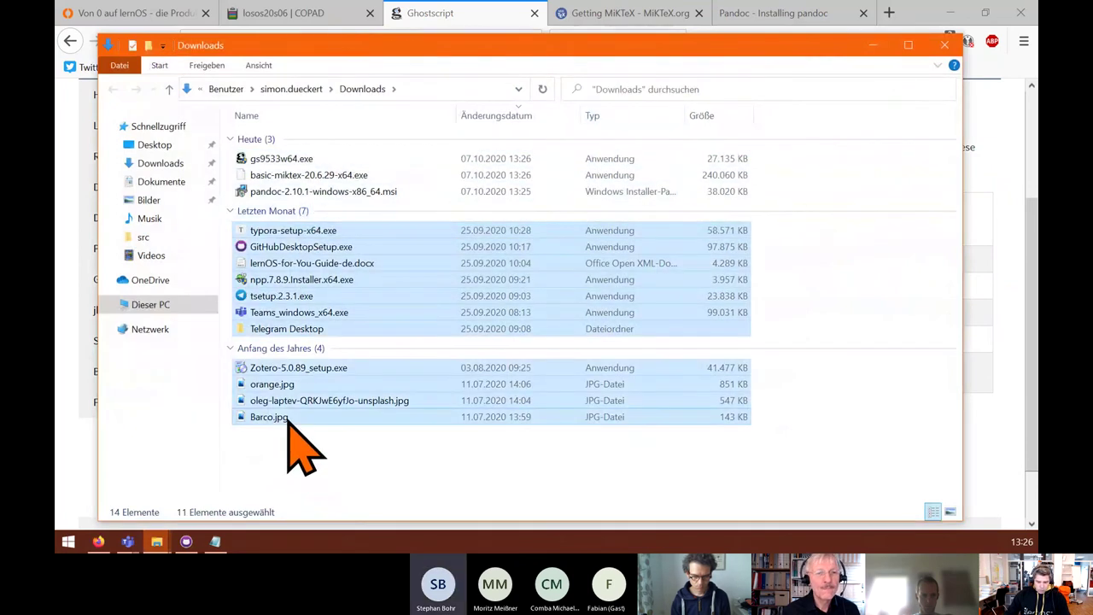
pyautogui.press('Delete')
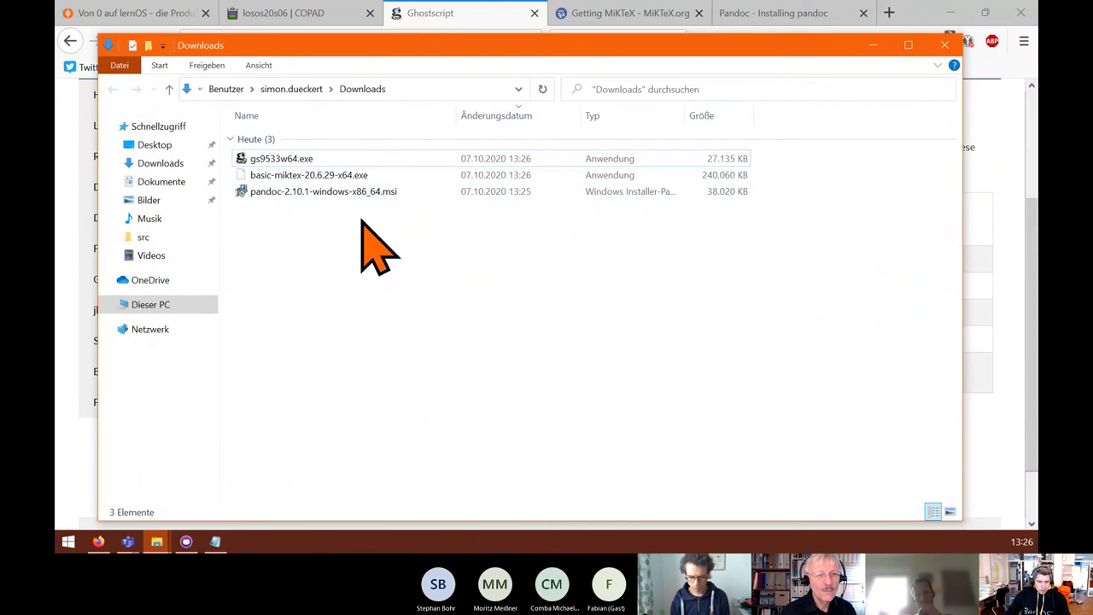
# - Run pandoc-2.10.1-windows-x86_64.msi, accept the license terms and start the installation for all users of this machine
pyautogui.click(290, 191)
pyautogui.doubleClick(282, 191)
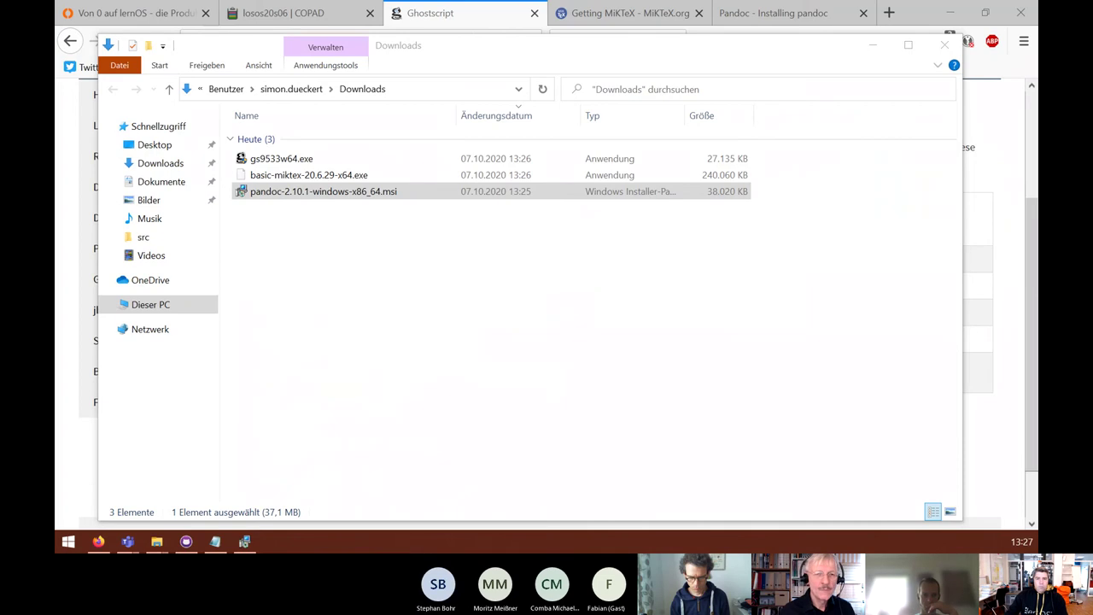
pyautogui.click(401, 282)
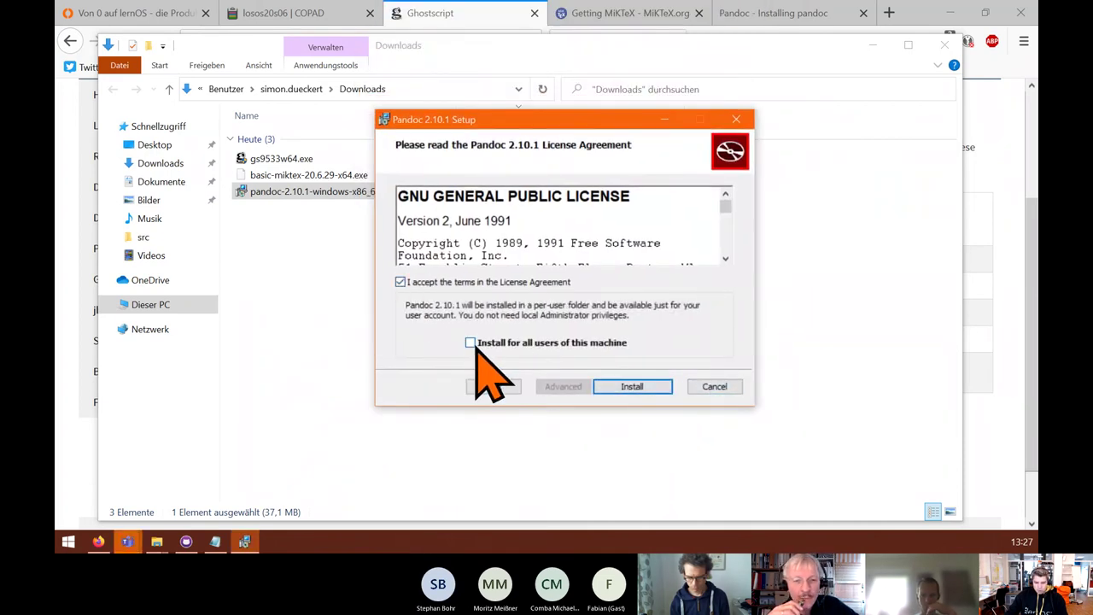
pyautogui.click(470, 343)
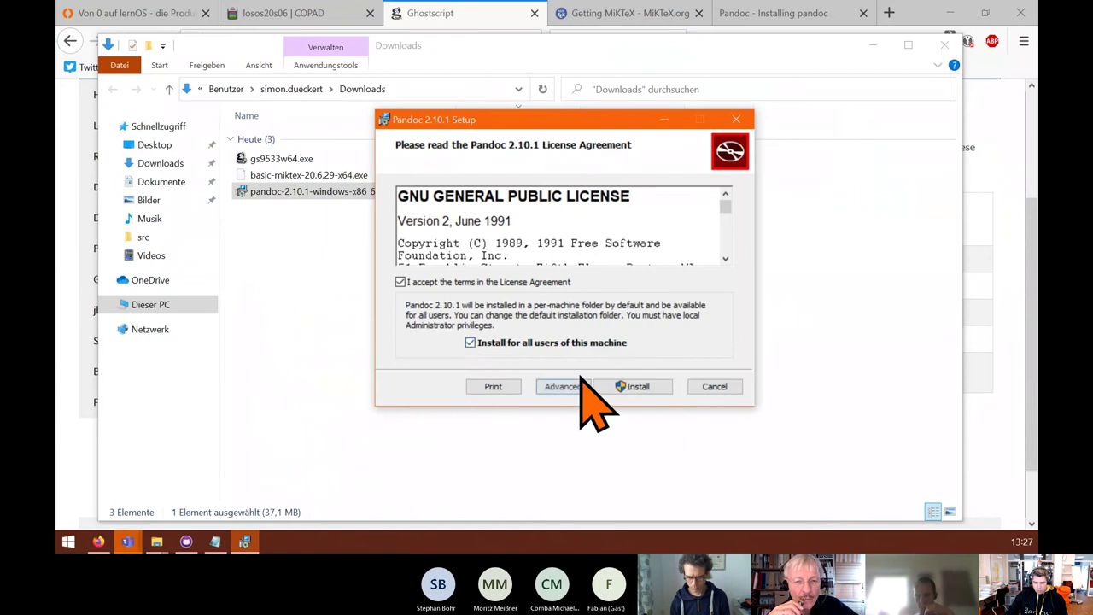
pyautogui.click(632, 386)
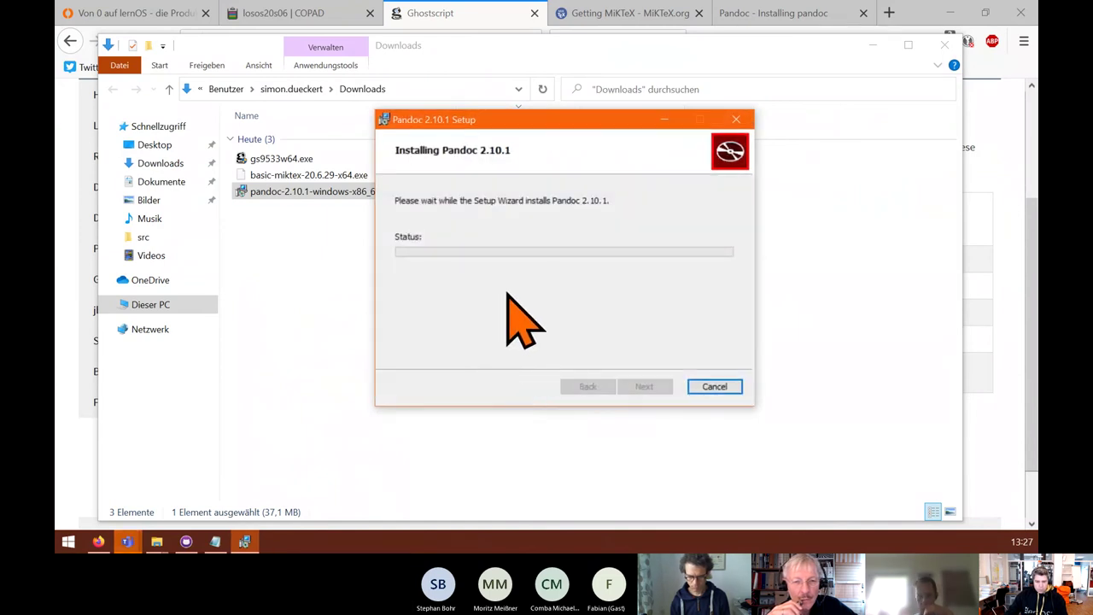
# - Let the Pandoc 2.10.1 installation run through and finish the setup wizard
pyautogui.moveTo(560, 119); pyautogui.dragTo(599, 157)
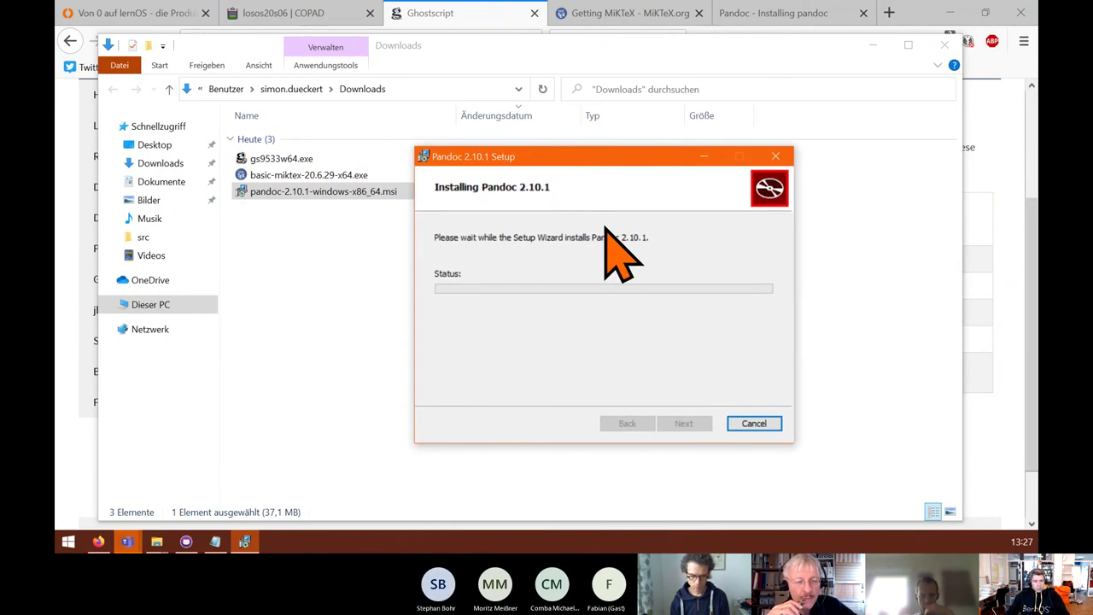
pyautogui.click(251, 544)
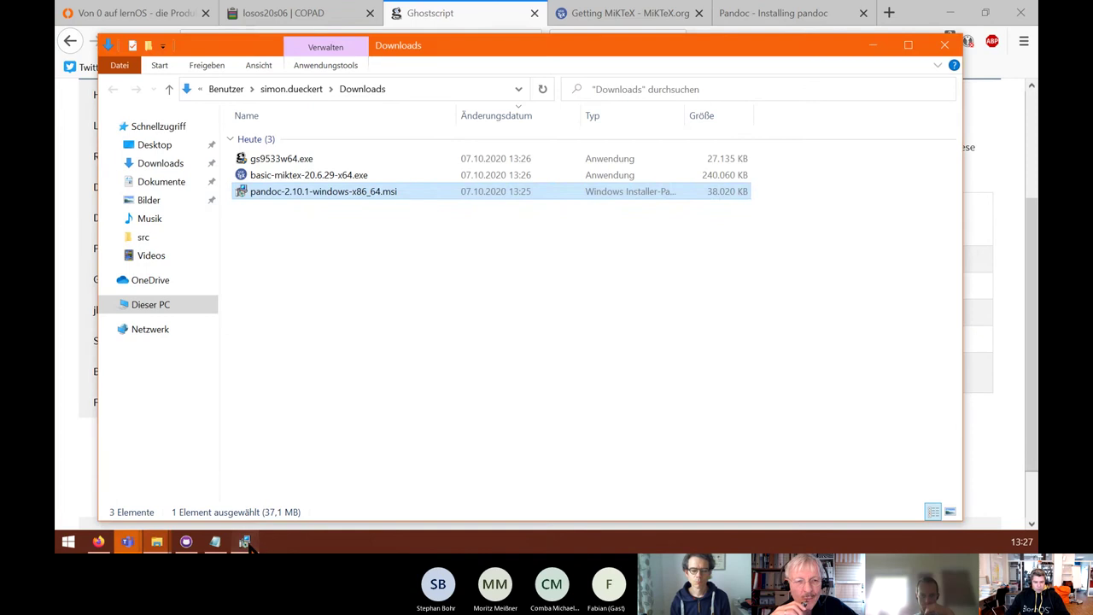
pyautogui.click(246, 544)
pyautogui.moveTo(554, 167); pyautogui.dragTo(572, 150)
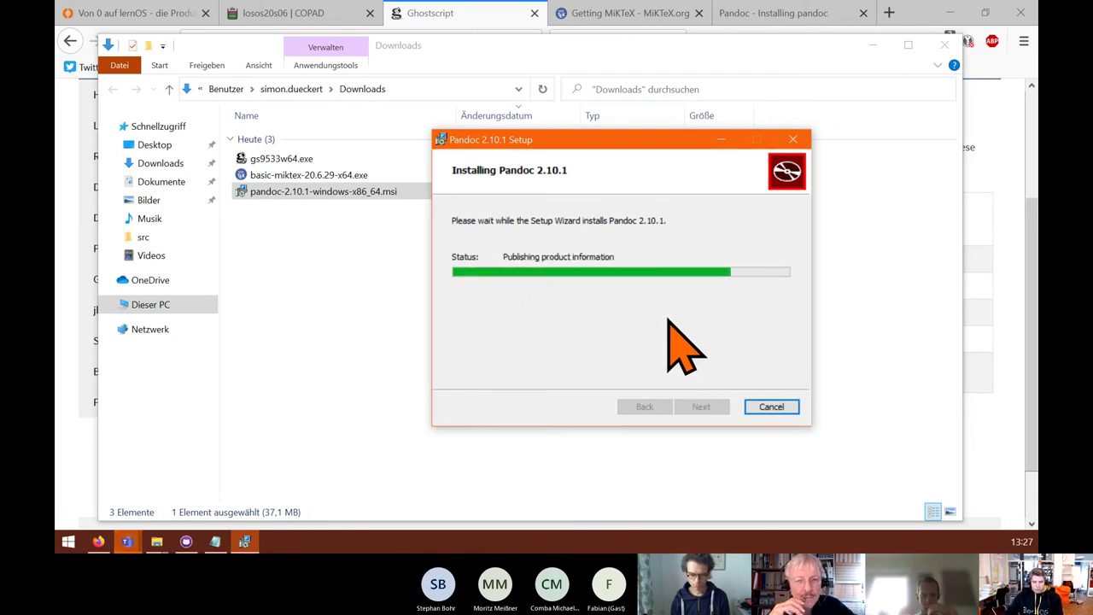
pyautogui.moveTo(652, 142); pyautogui.dragTo(617, 176)
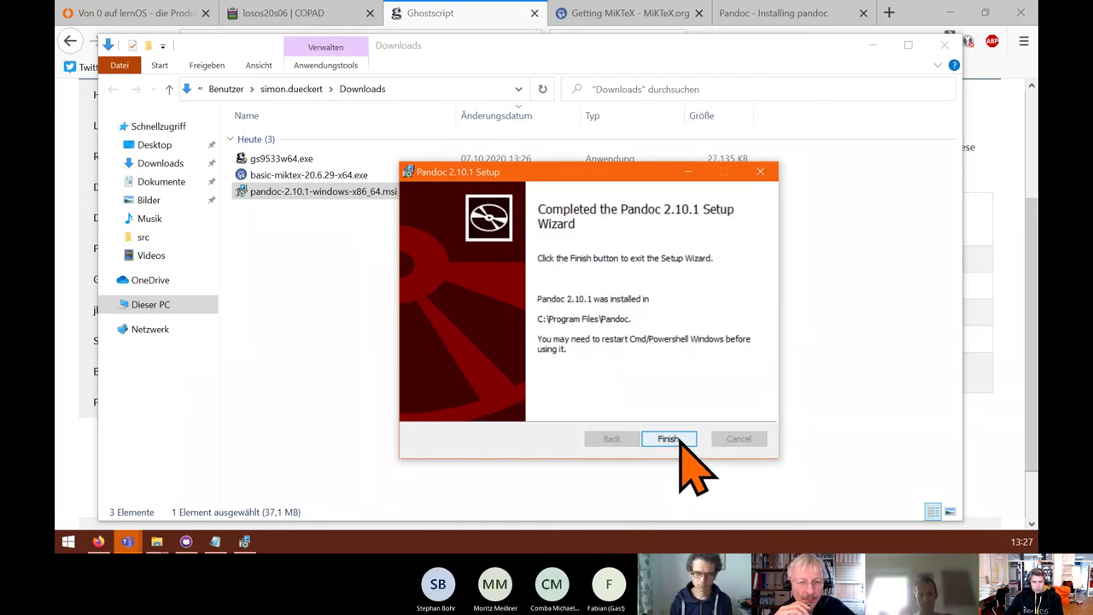
pyautogui.click(669, 438)
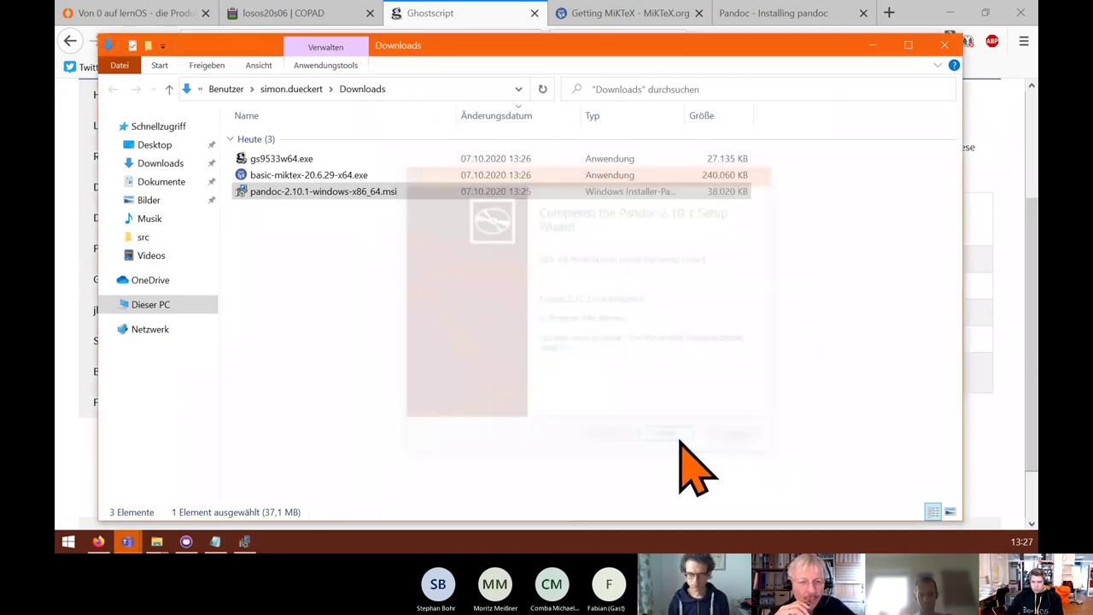
# - Close the Downloads window and run make.bat in the de folder of lernos-for-you
pyautogui.click(872, 45)
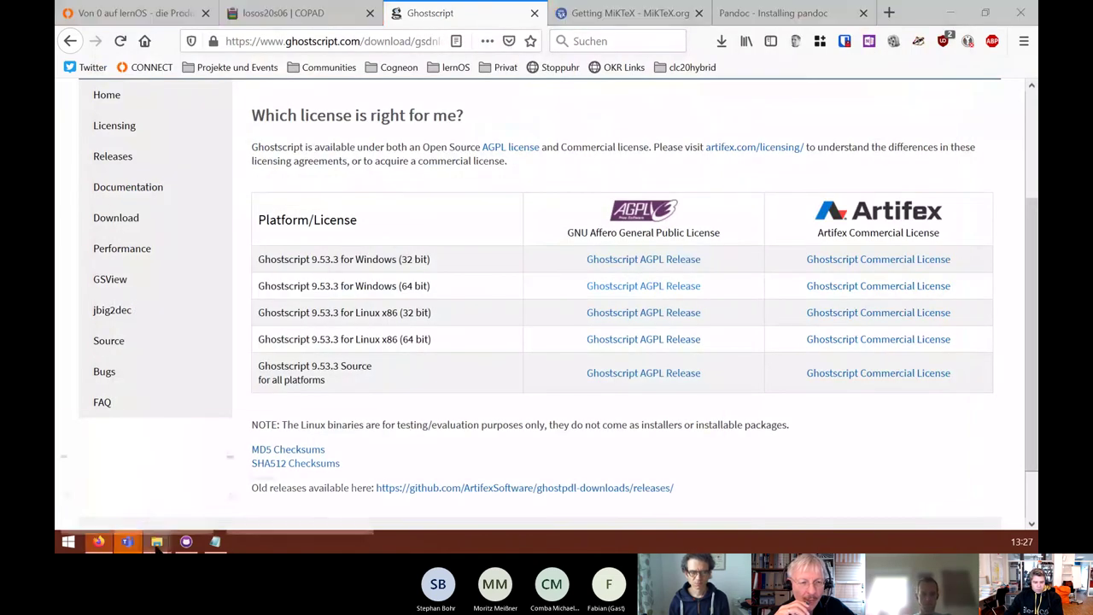
pyautogui.moveTo(157, 541)
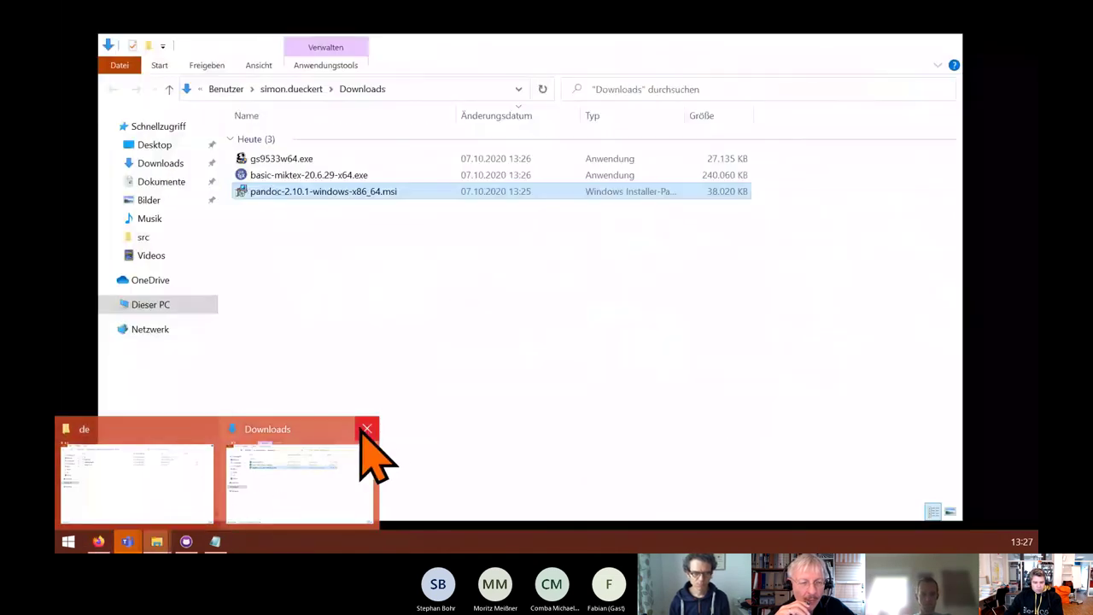
pyautogui.click(366, 430)
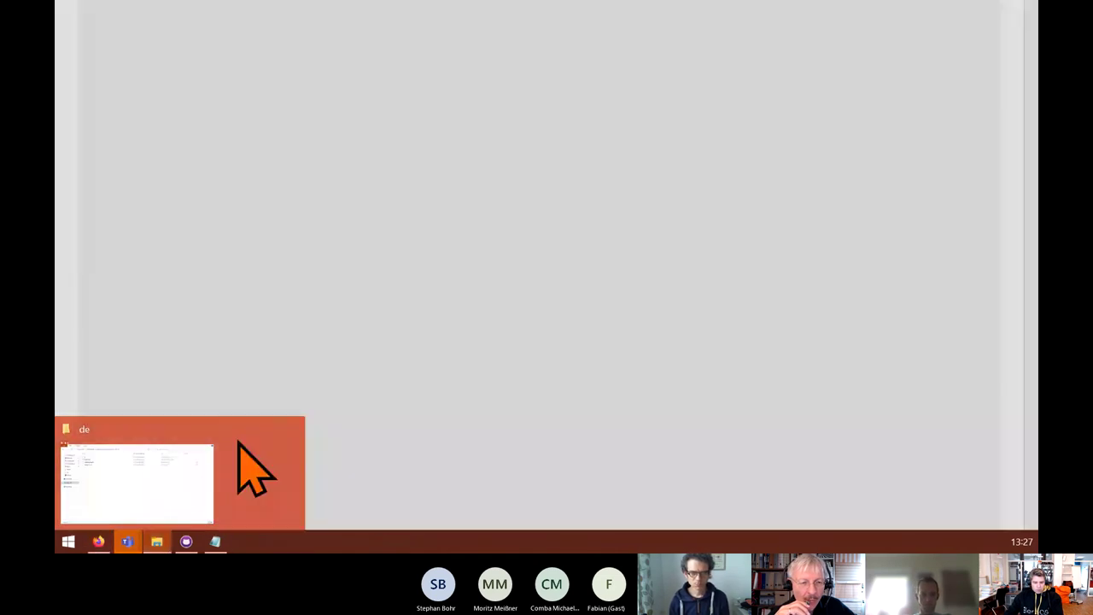
pyautogui.click(163, 472)
pyautogui.click(230, 120)
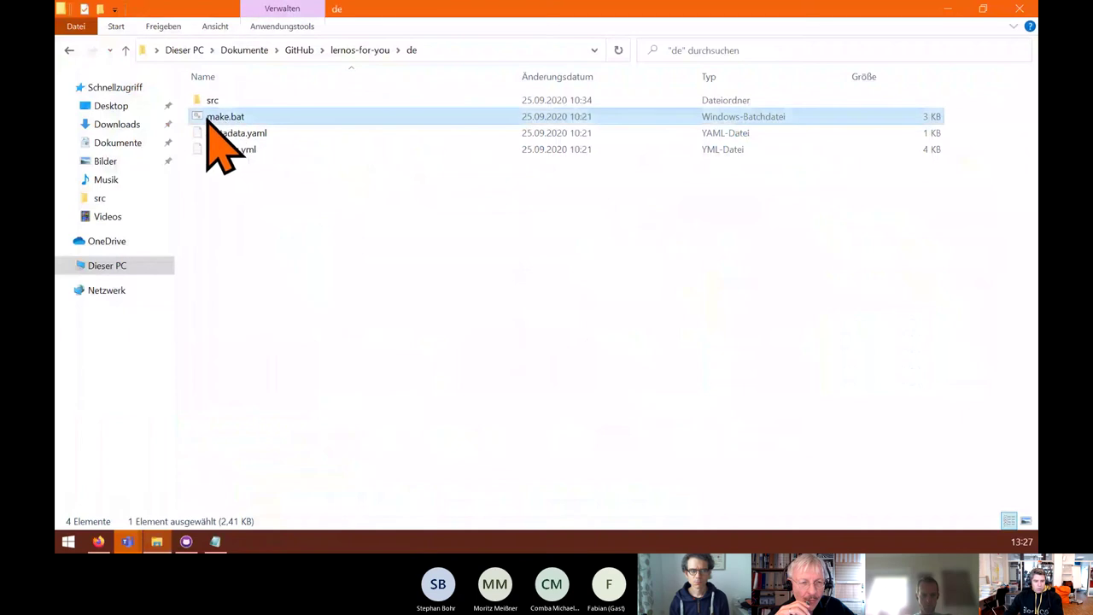
pyautogui.doubleClick(222, 120)
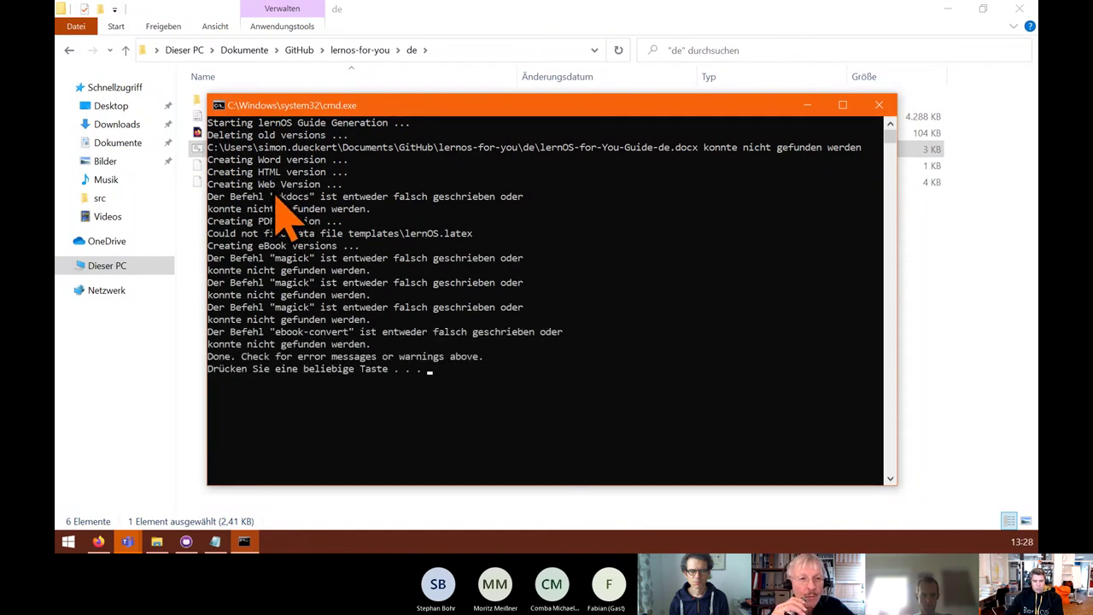
# - Move the console window aside and look at the lernOS-for-You-Guide-de docx, epub and html files in the de folder
pyautogui.moveTo(343, 111); pyautogui.dragTo(599, 172)
pyautogui.click(321, 119)
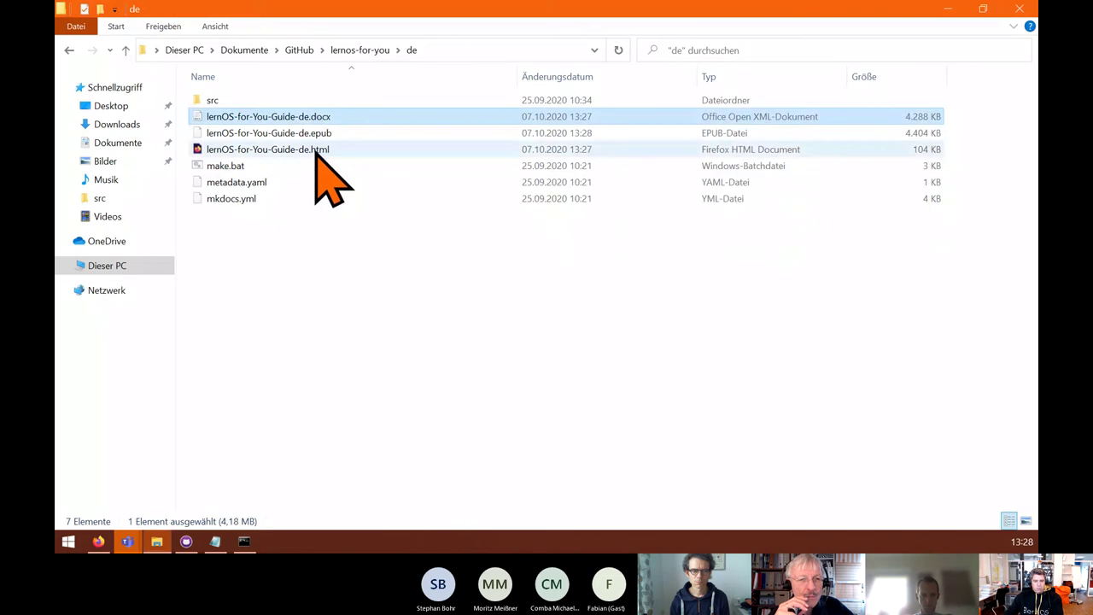
pyautogui.press('Down')
pyautogui.press('Down')
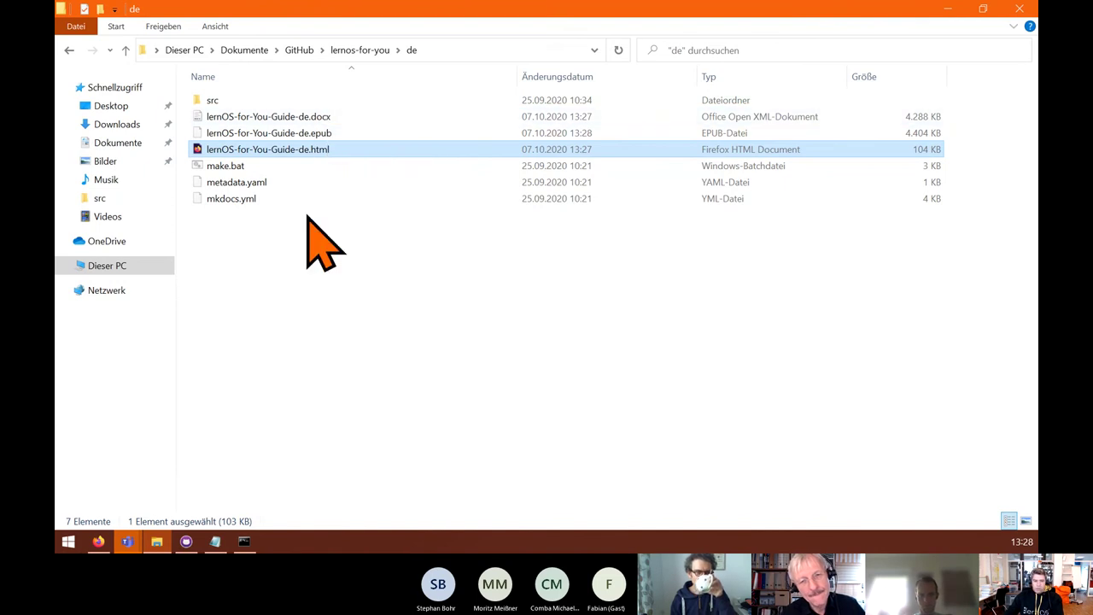
# - Review the console output of the guide generation and end the batch run
pyautogui.hotkey('alt', 'Tab')
pyautogui.moveTo(623, 167); pyautogui.dragTo(450, 87)
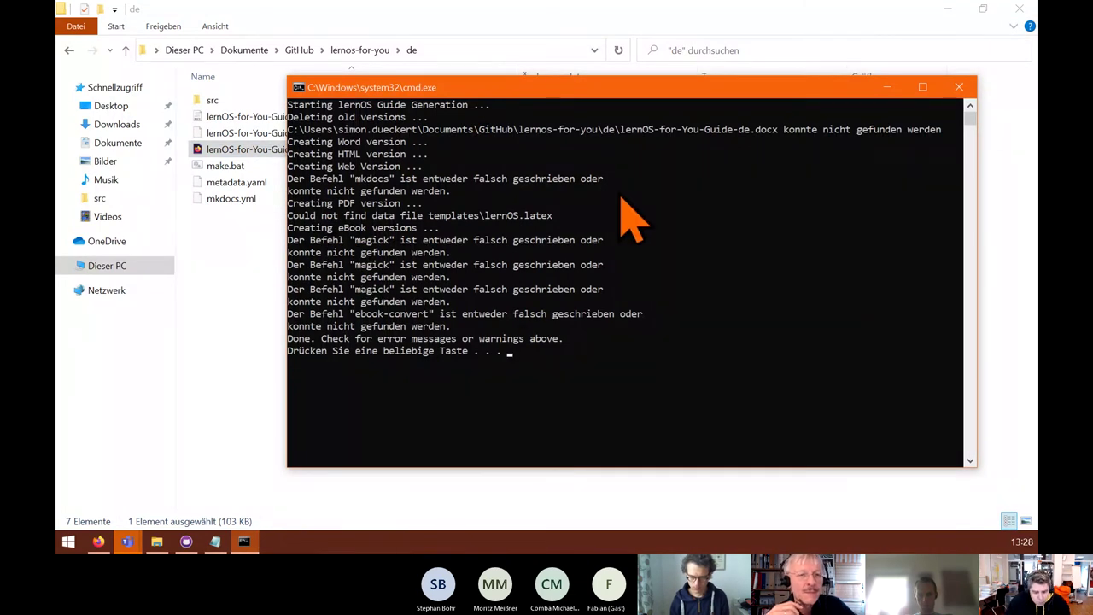
pyautogui.moveTo(944, 87); pyautogui.dragTo(843, 101)
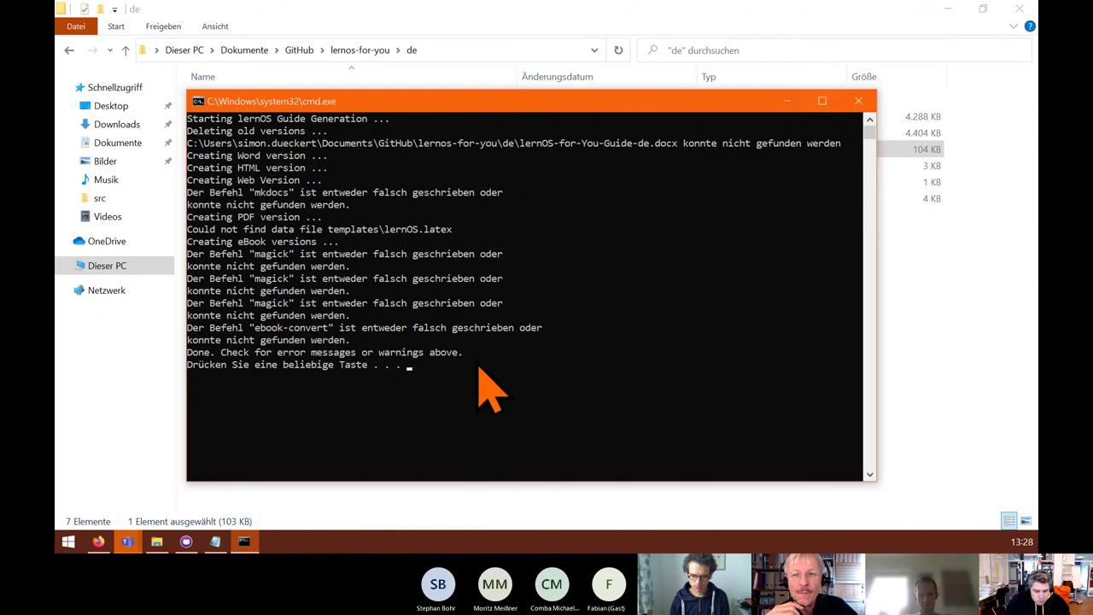
pyautogui.press('Return')
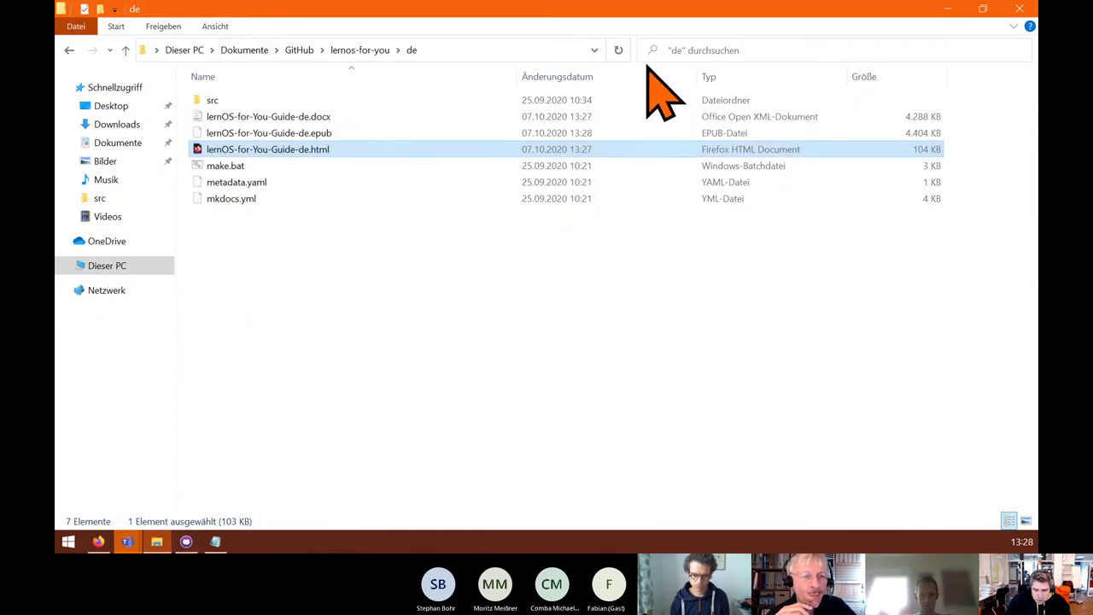
# - Go to the Downloads folder and launch the installer basic-miktex-20.6.29-x64.exe
pyautogui.click(215, 538)
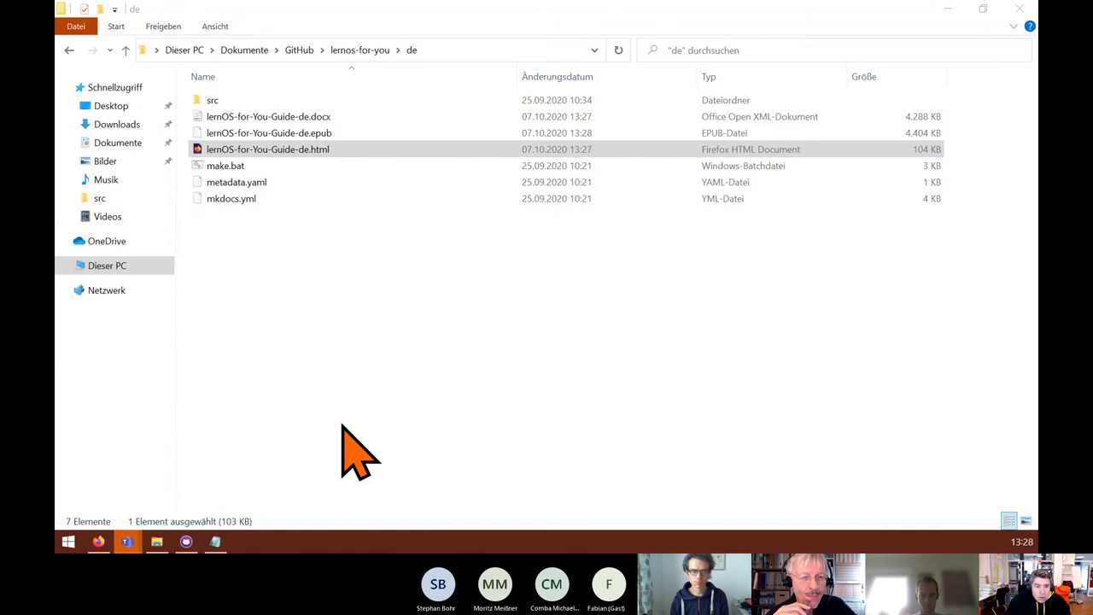
pyautogui.click(117, 125)
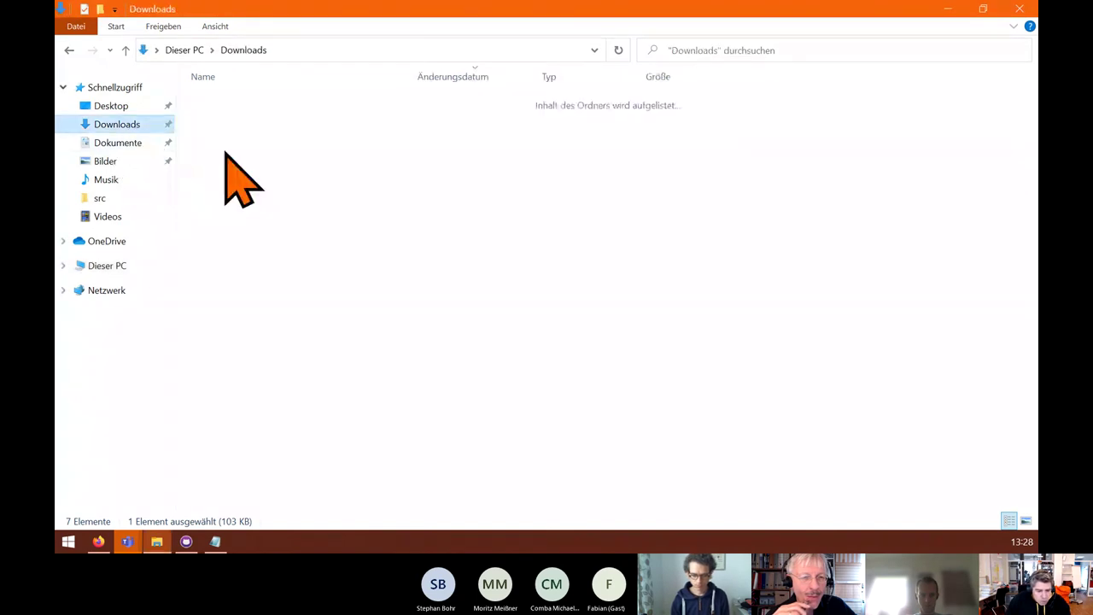
pyautogui.click(277, 138)
pyautogui.click(281, 152)
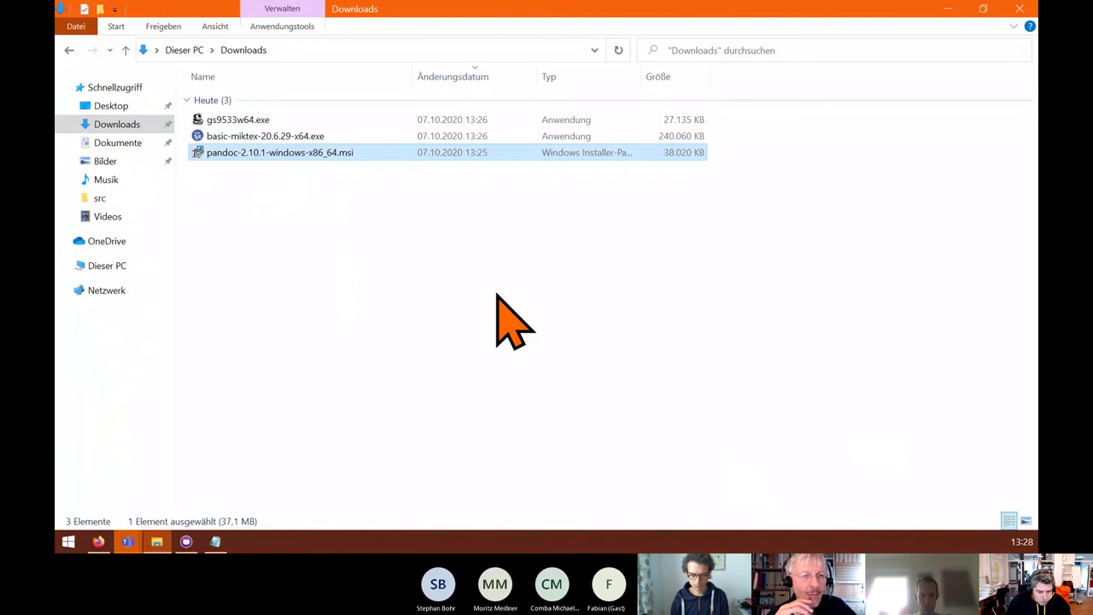
pyautogui.doubleClick(264, 140)
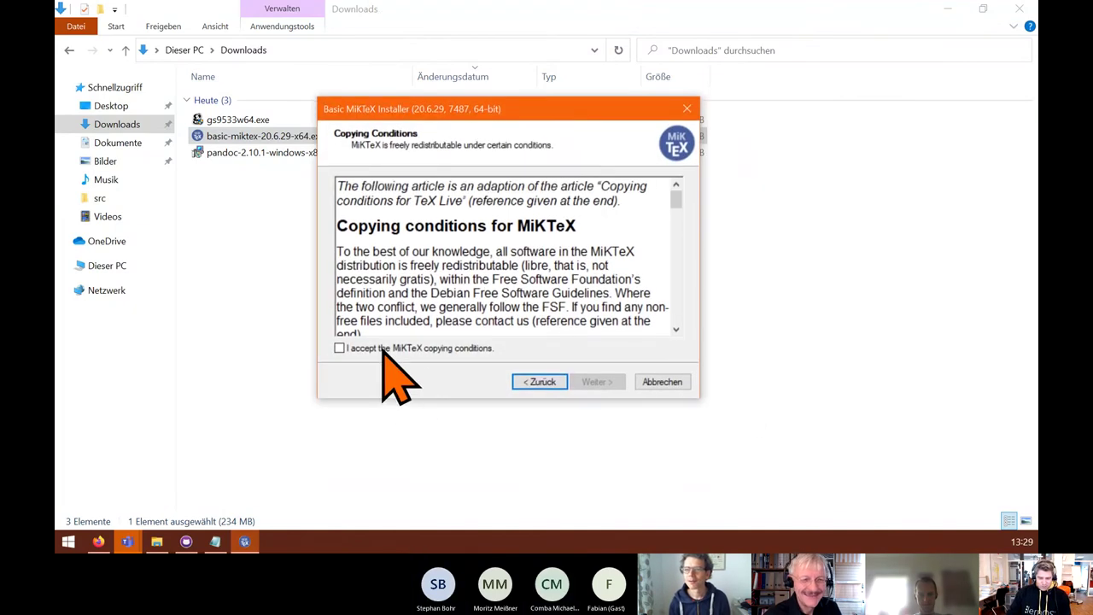
# - Accept the MiKTeX copying conditions, choose installation for all users in C:\Program Files\MiKTeX with paper size A4, and start the installation
pyautogui.click(382, 349)
pyautogui.click(589, 382)
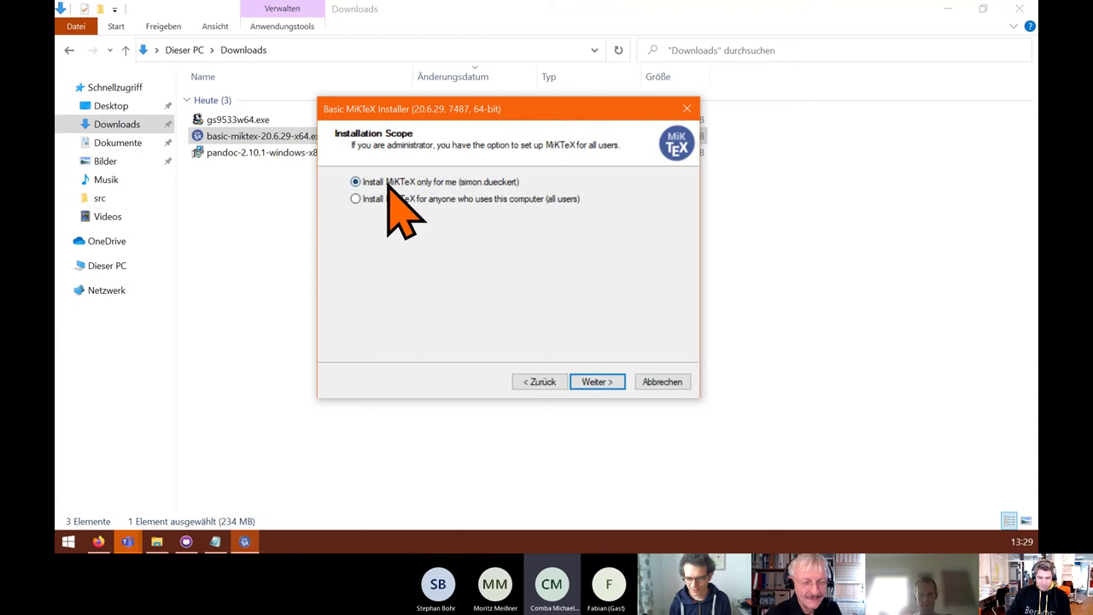
pyautogui.click(397, 199)
pyautogui.click(590, 383)
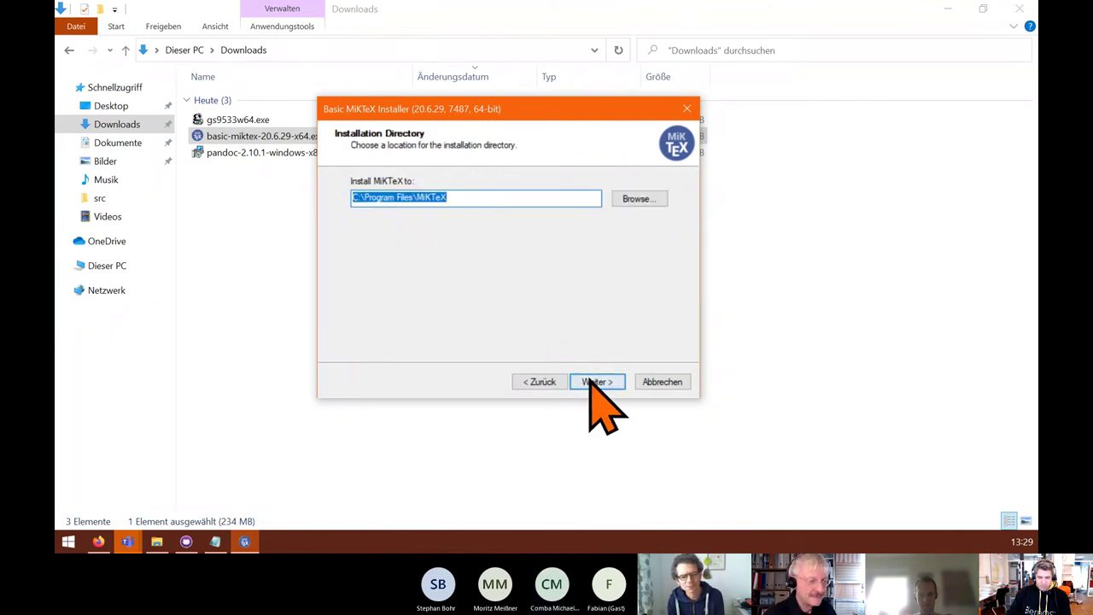
pyautogui.click(591, 382)
pyautogui.click(608, 385)
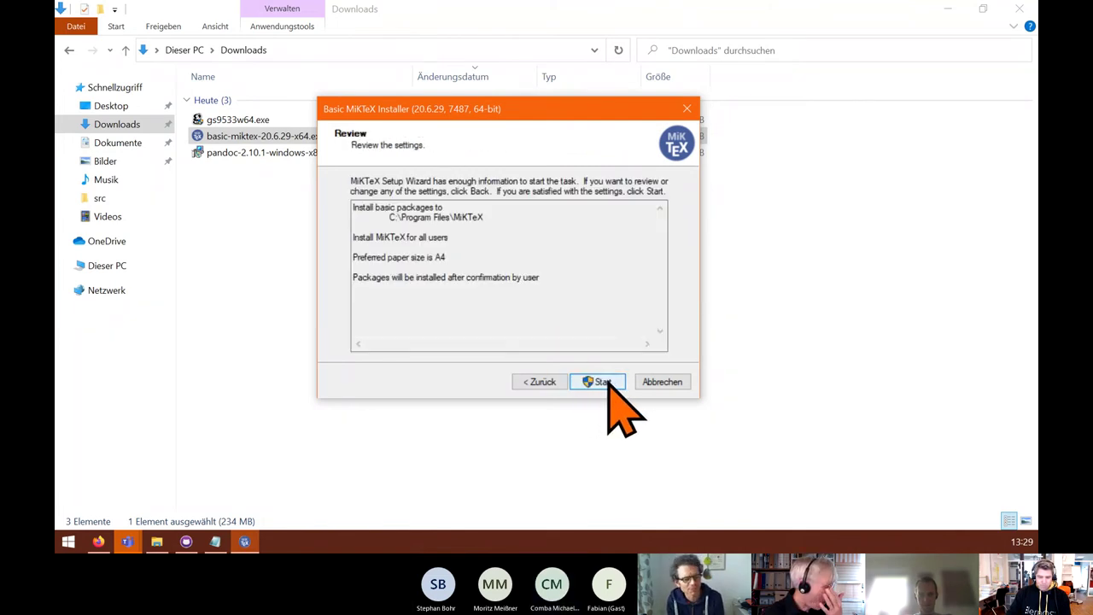
pyautogui.click(608, 385)
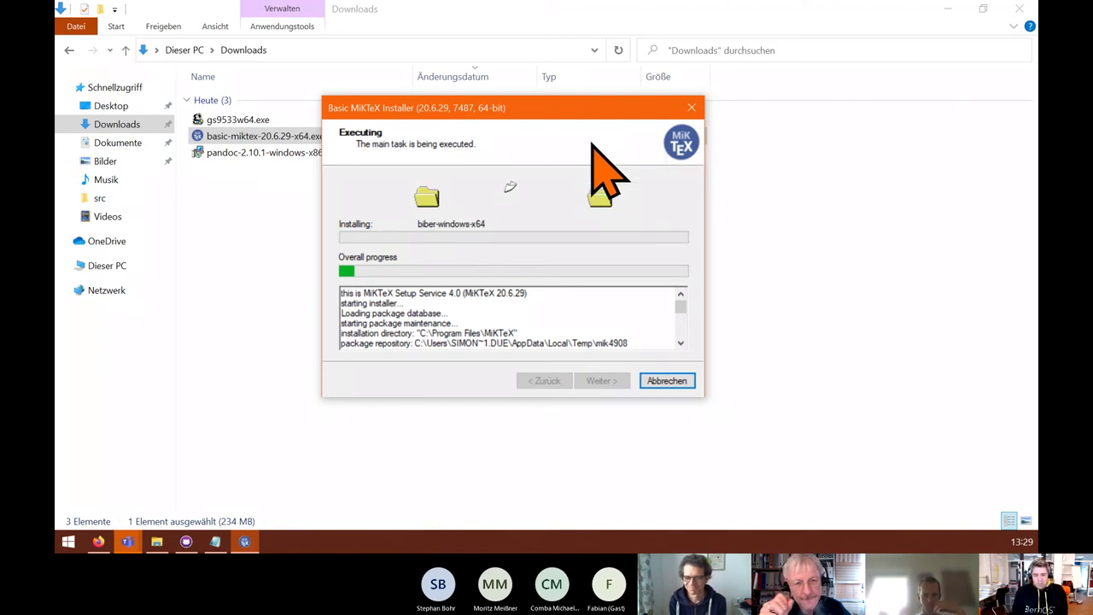
# - Move the running MiKTeX installer window aside to uncover the downloaded files
pyautogui.moveTo(578, 110); pyautogui.dragTo(577, 165)
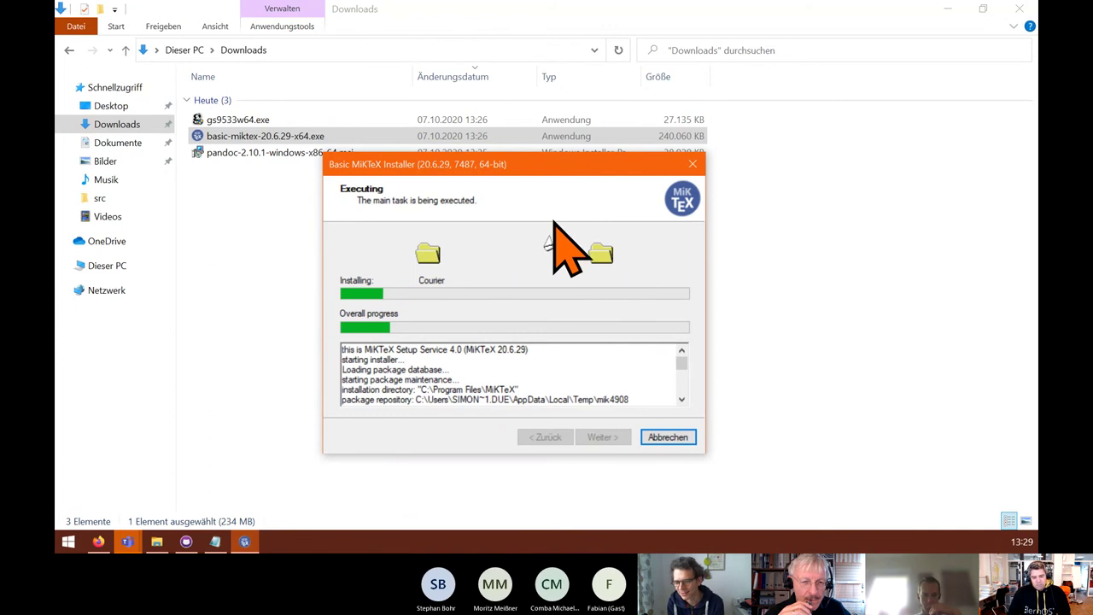
pyautogui.moveTo(533, 164); pyautogui.dragTo(721, 172)
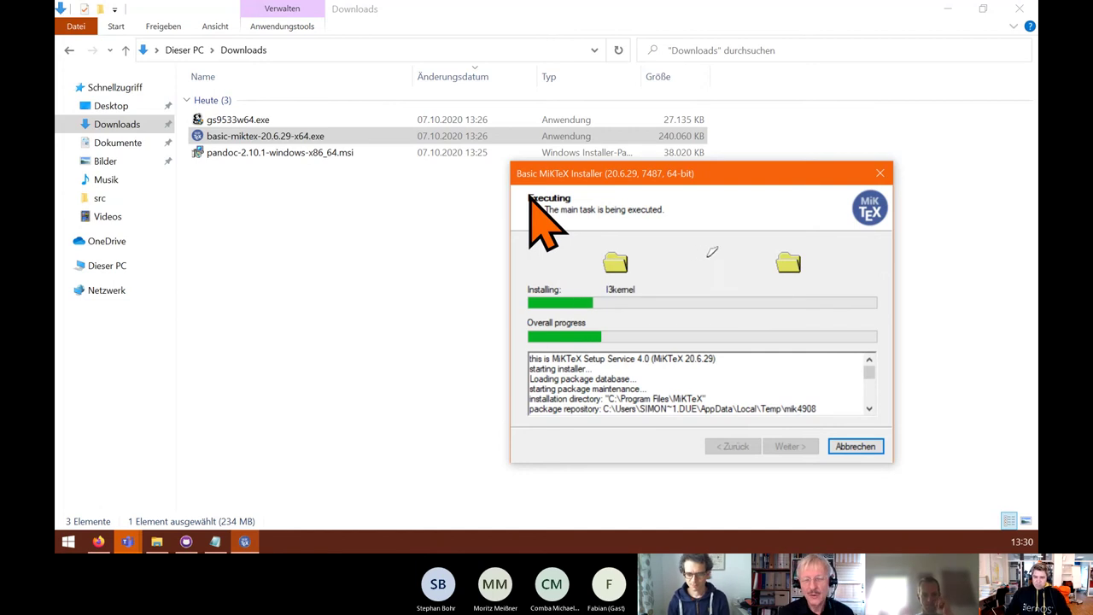
pyautogui.moveTo(558, 176); pyautogui.dragTo(566, 176)
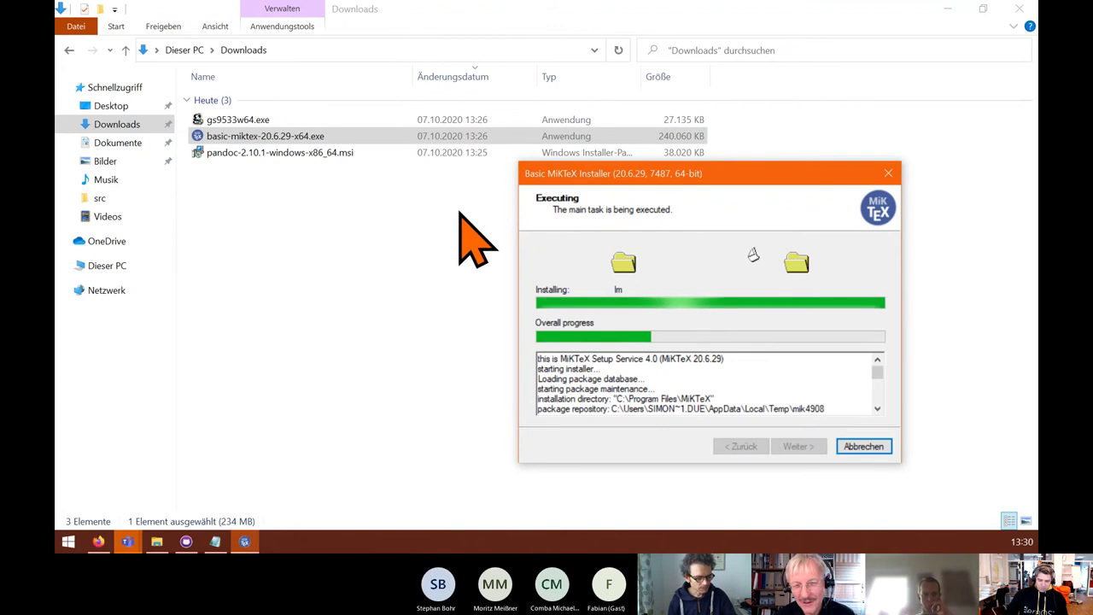
pyautogui.moveTo(557, 178); pyautogui.dragTo(571, 174)
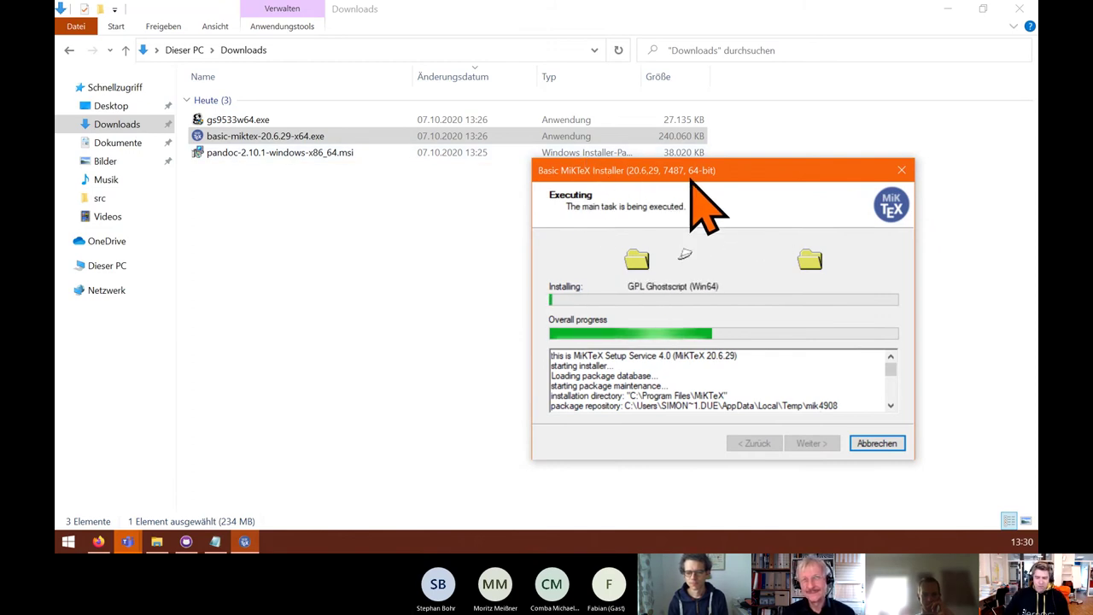
pyautogui.moveTo(749, 172); pyautogui.dragTo(775, 164)
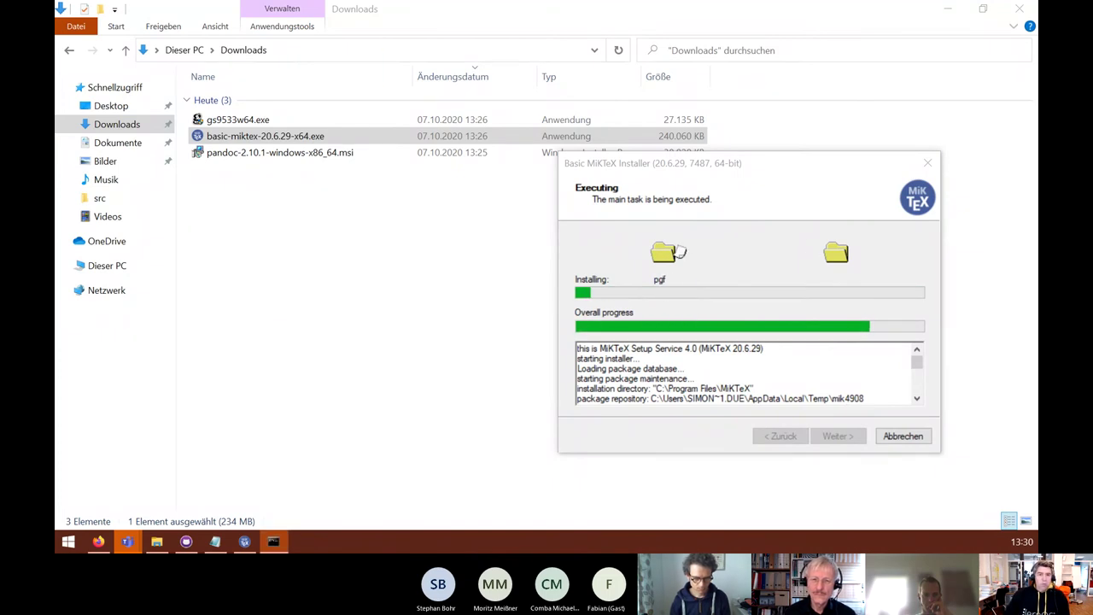
# - Run pandoc without arguments in a command prompt and interrupt it
pyautogui.moveTo(564, 49); pyautogui.dragTo(618, 78)
pyautogui.click(516, 191)
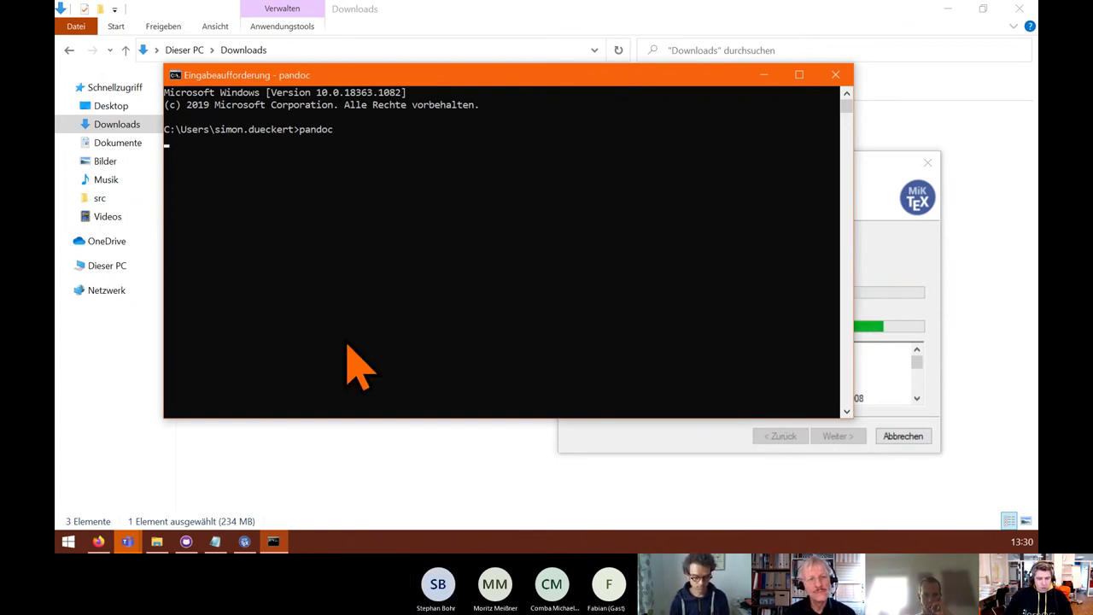
pyautogui.hotkey('ctrl', 'c')
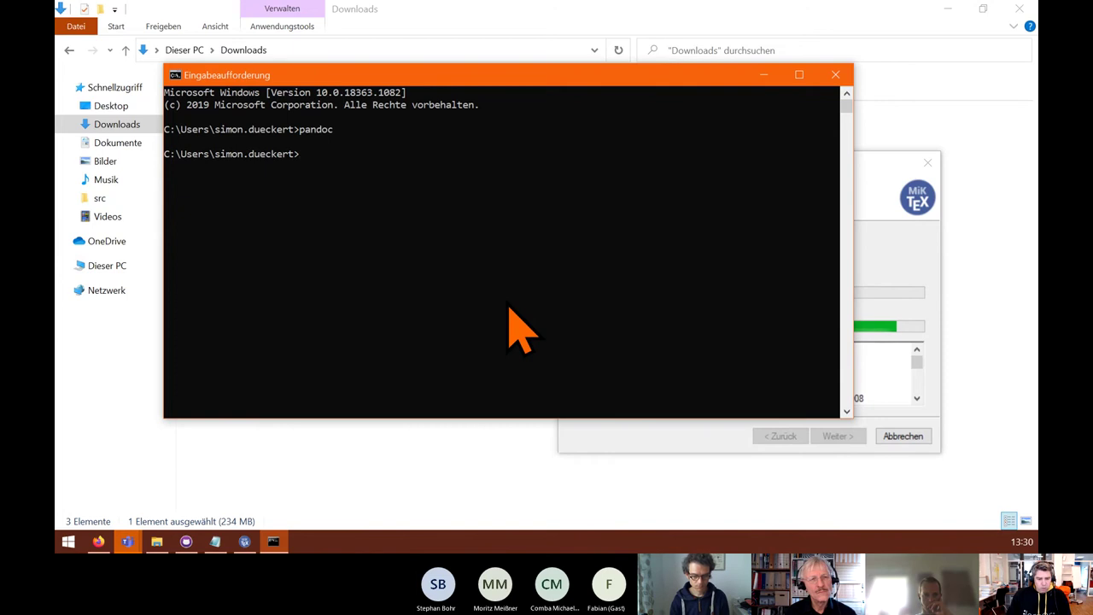
# - Try to call up the Pandoc help with pandoc /help, pandoc -help and pandoc --help
pyautogui.write('pandoc /help')
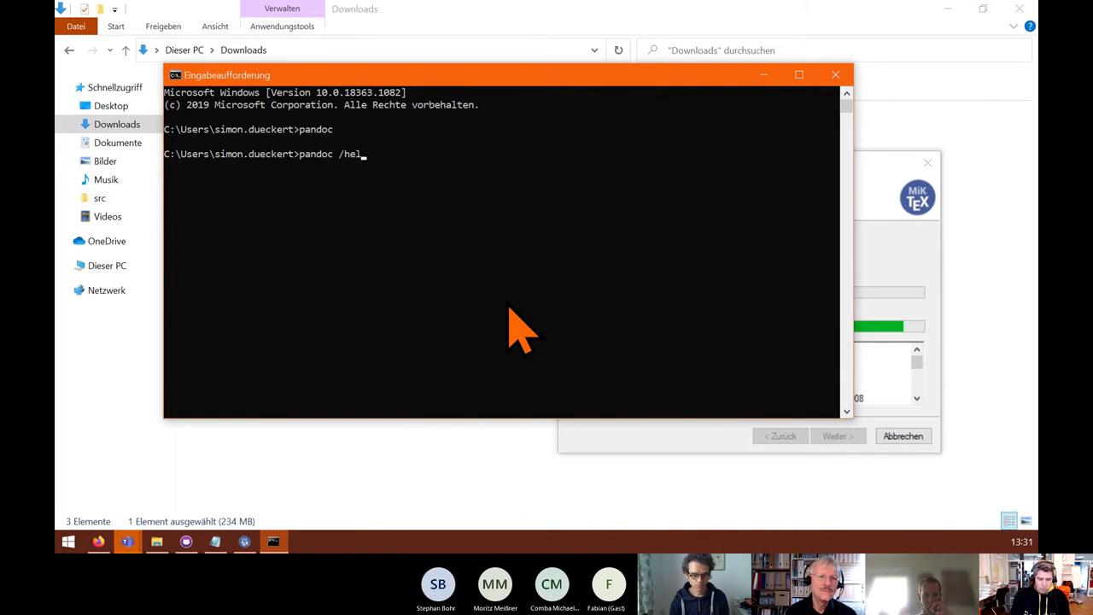
pyautogui.press('Return')
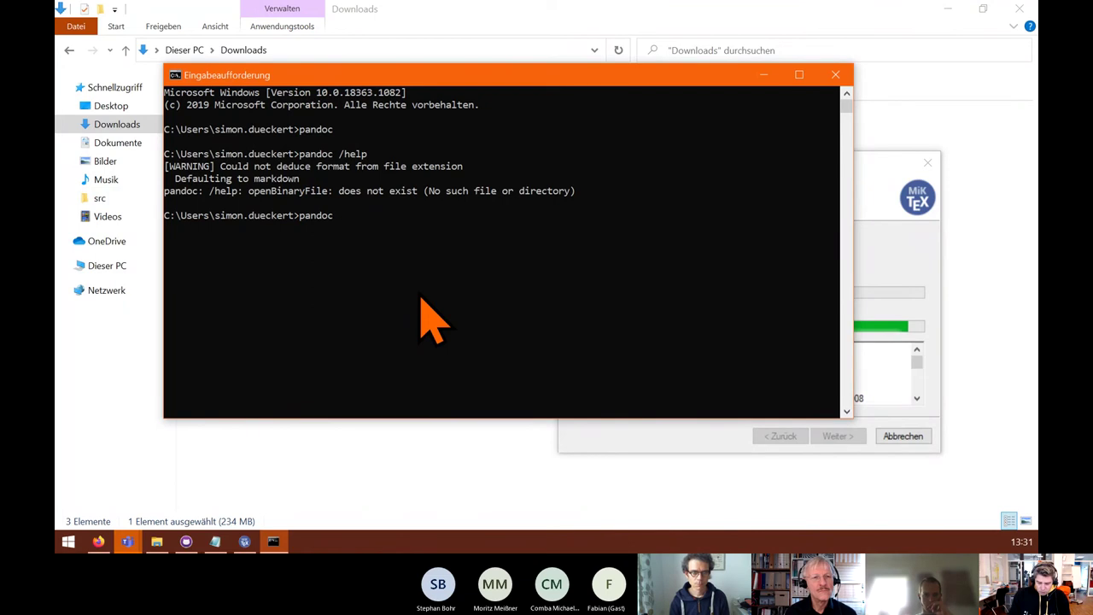
pyautogui.write('pandoc -help')
pyautogui.press('Return')
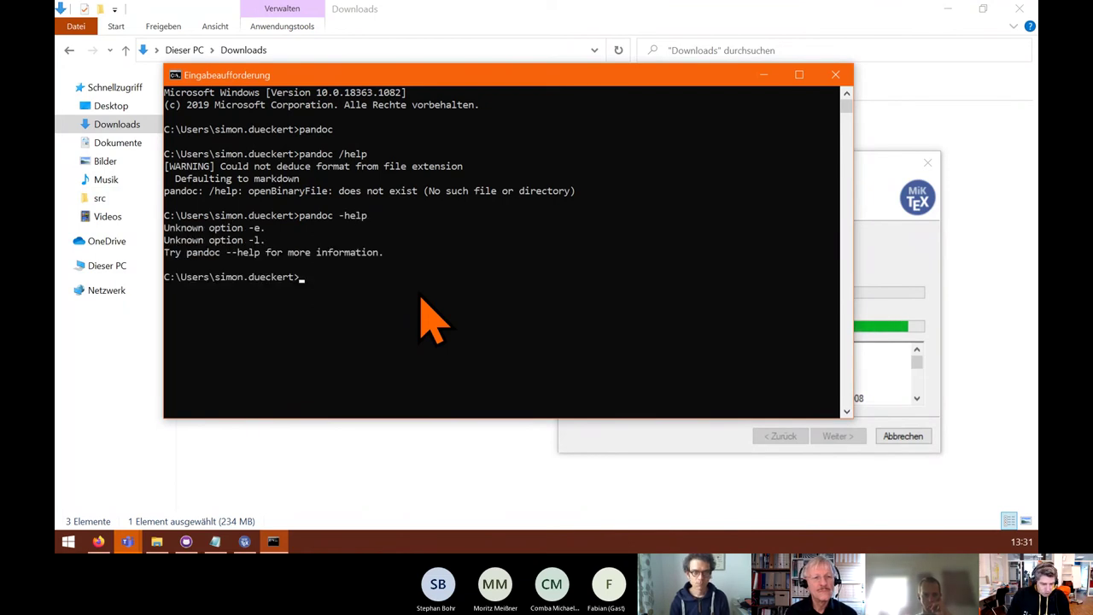
pyautogui.press('Up')
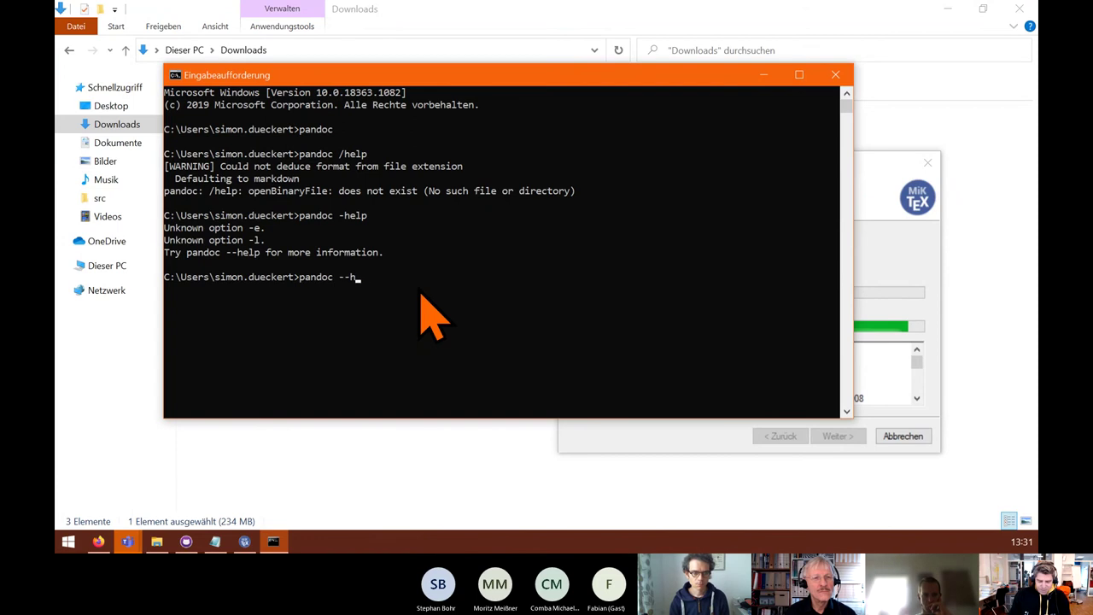
pyautogui.press('Return')
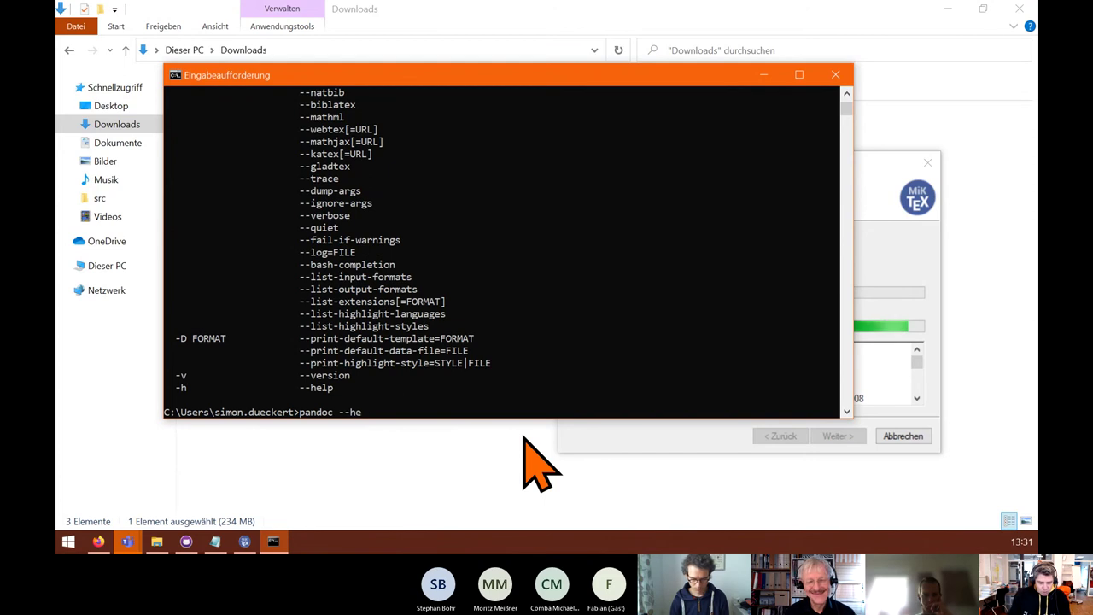
# - Check the installed Pandoc version with pandoc -v and exit the command prompt
pyautogui.press('Return')
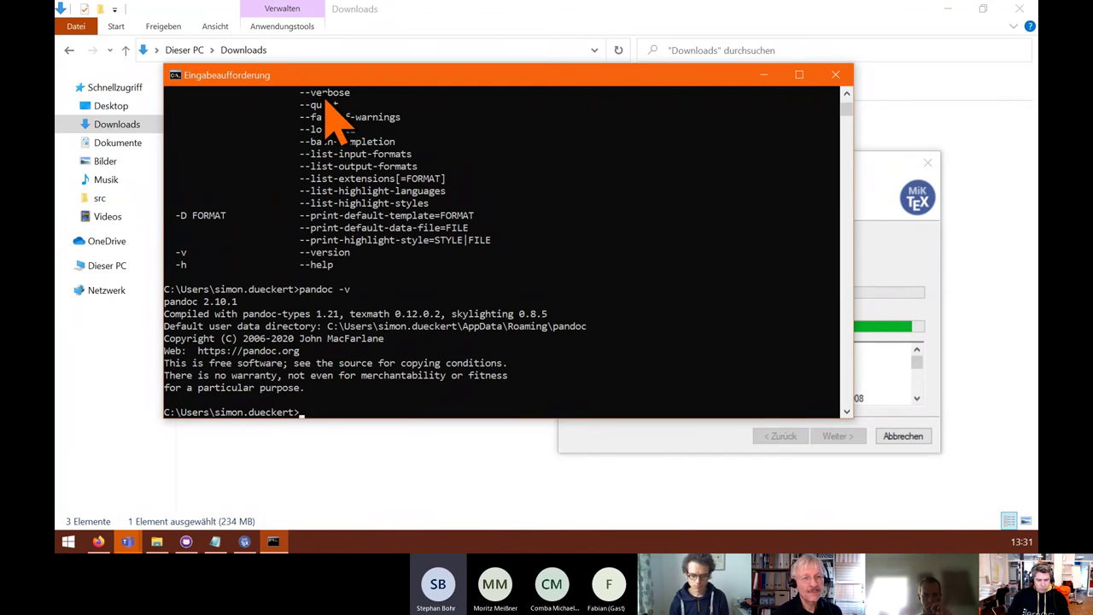
pyautogui.moveTo(325, 80); pyautogui.dragTo(302, 73)
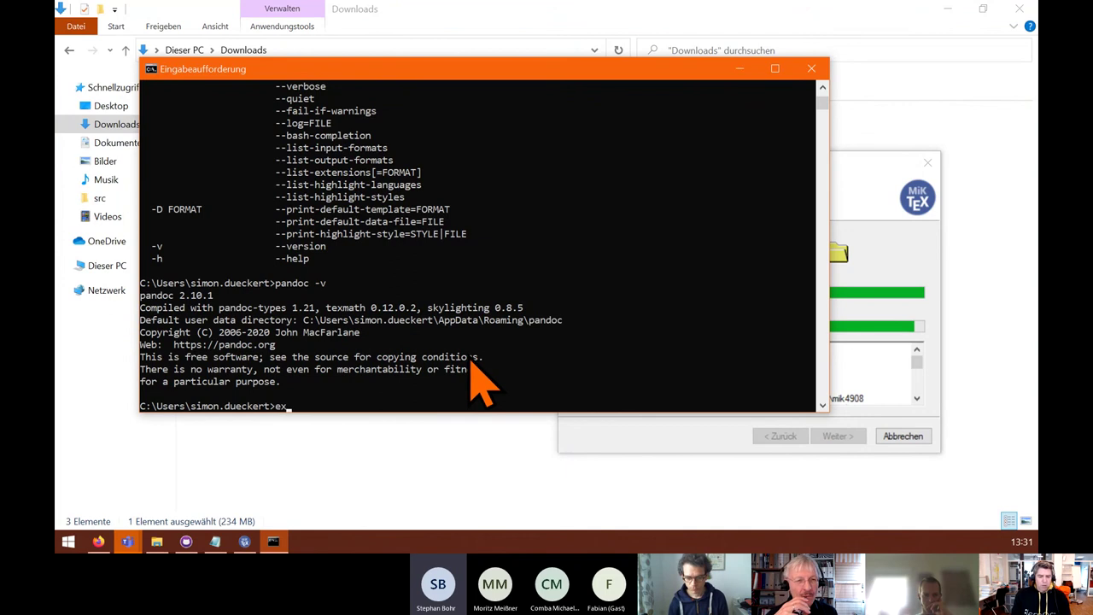
pyautogui.write('it')
pyautogui.press('Return')
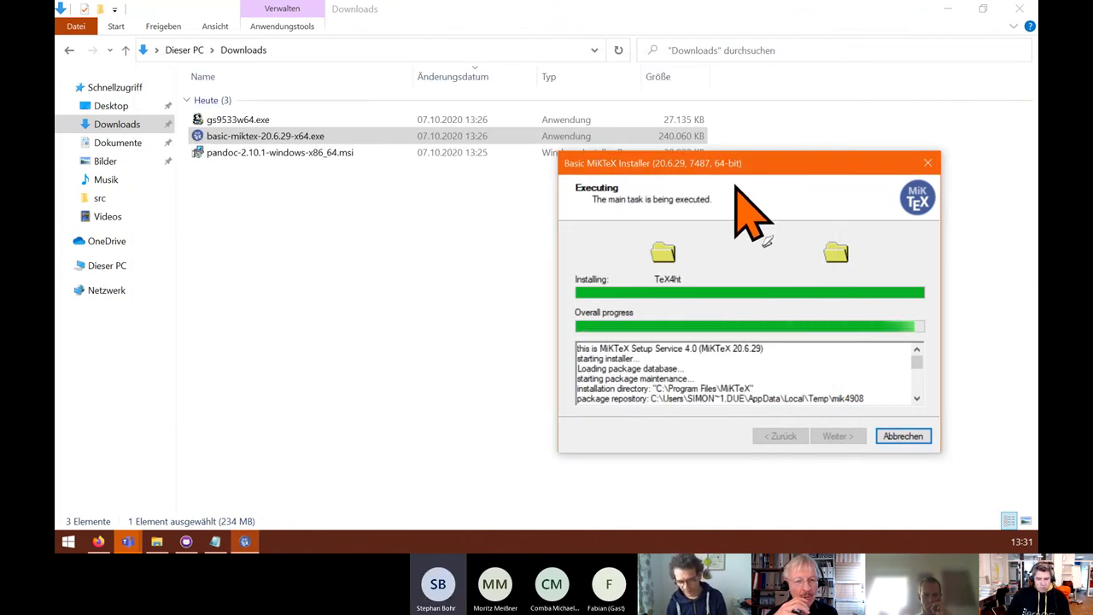
# - Repeat the Pandoc version check with pandoc -v in a new command prompt, compare it with the installer's progress and close the prompt
pyautogui.moveTo(734, 169); pyautogui.dragTo(713, 168)
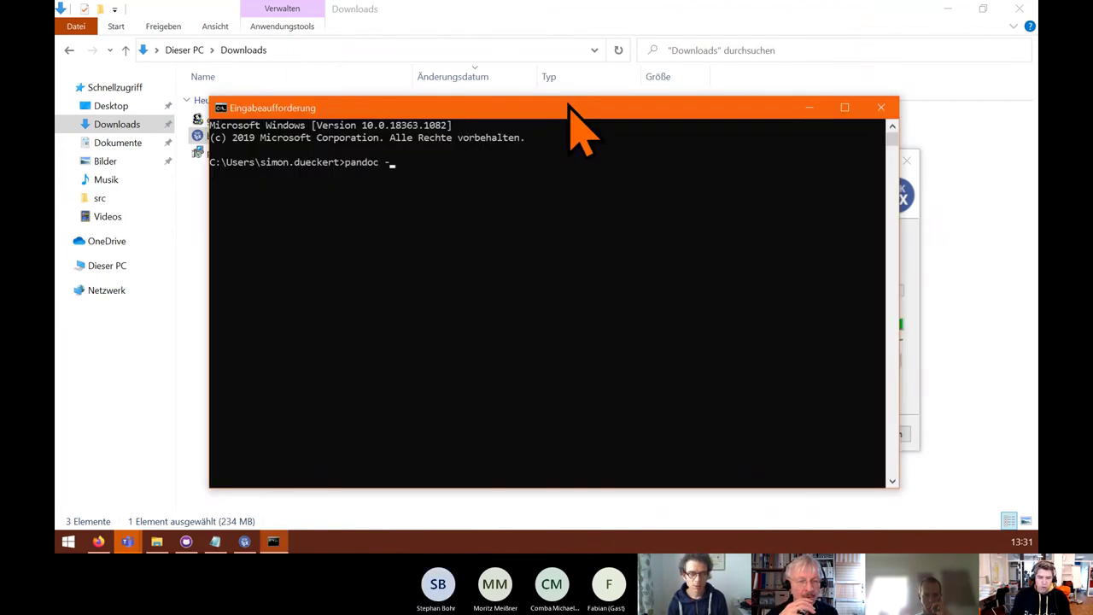
pyautogui.press('Return')
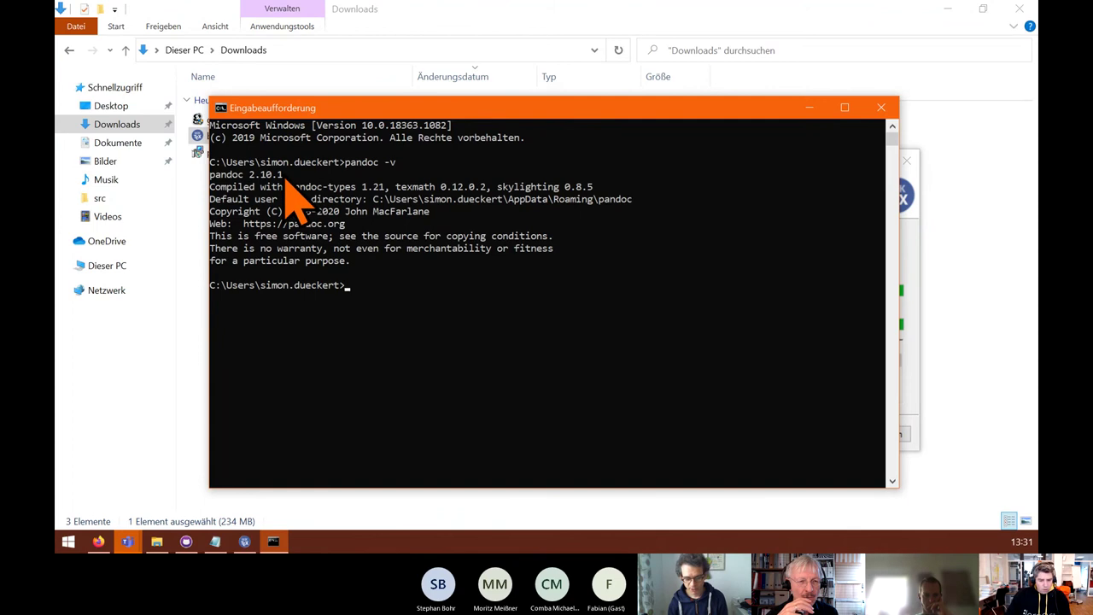
pyautogui.moveTo(442, 111); pyautogui.dragTo(441, 96)
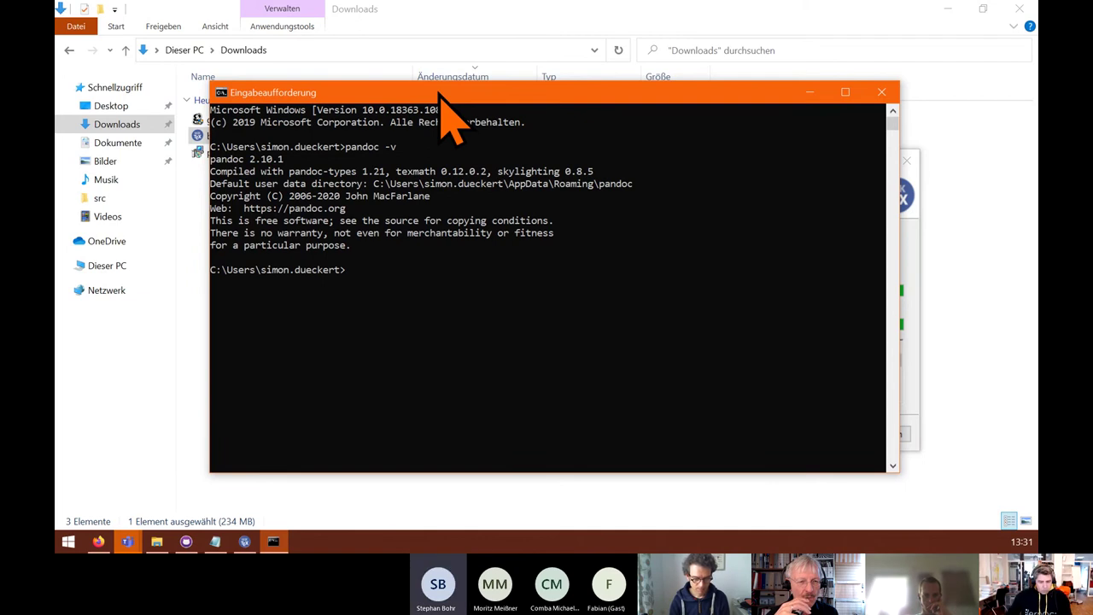
pyautogui.moveTo(440, 97); pyautogui.dragTo(359, 101)
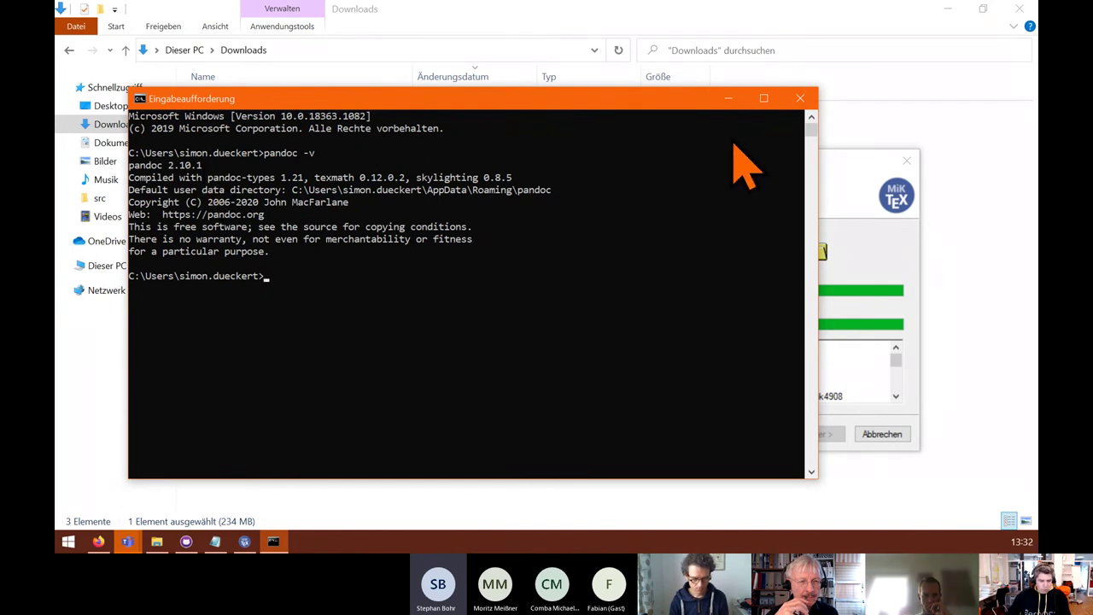
pyautogui.moveTo(686, 97); pyautogui.dragTo(698, 109)
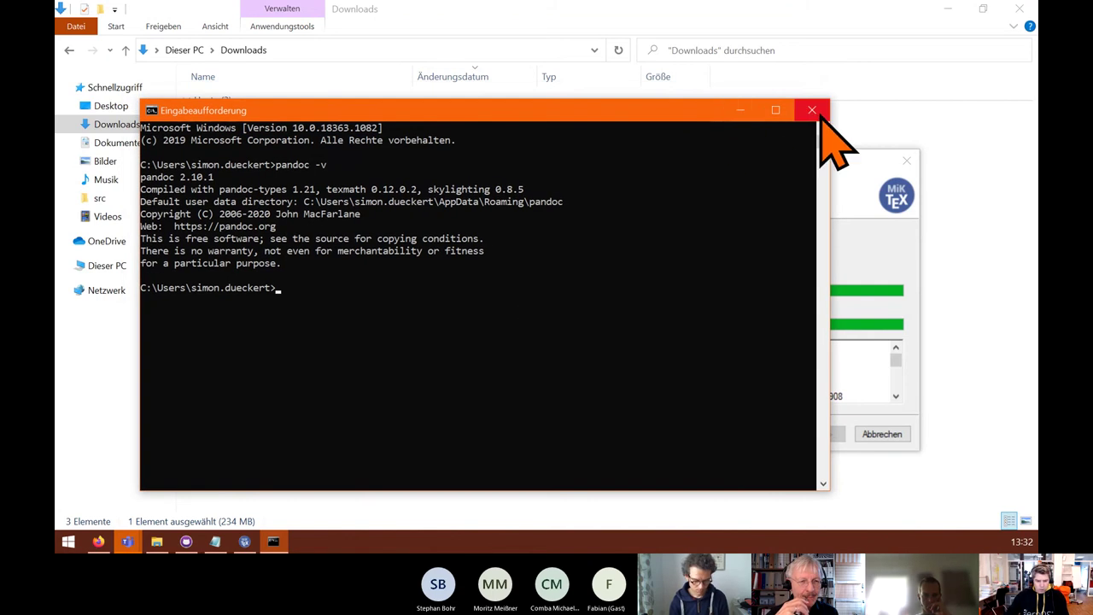
pyautogui.click(812, 110)
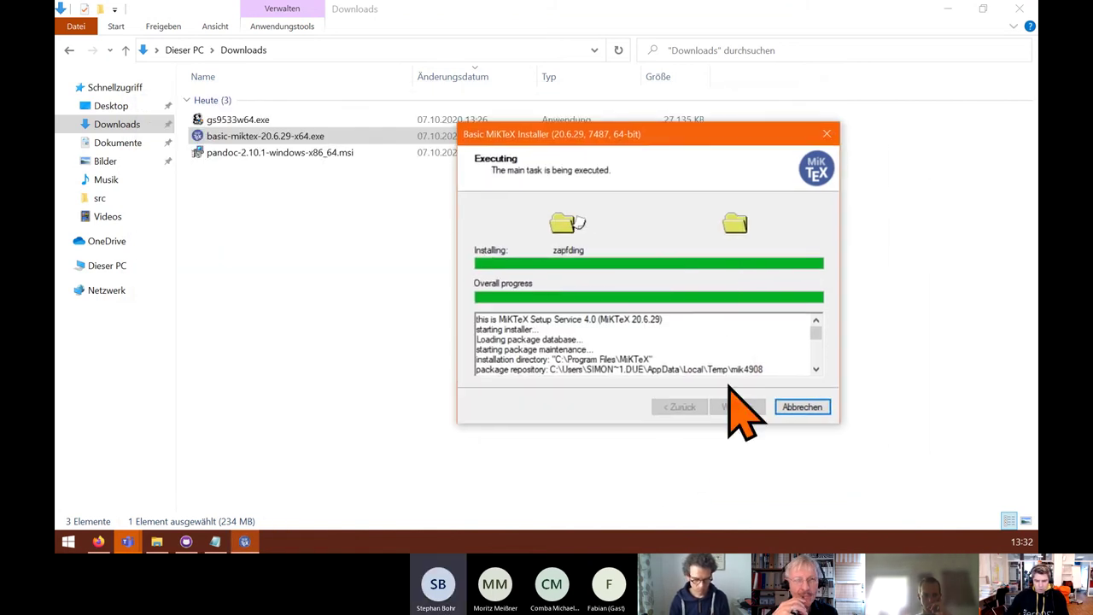
# - Run pandoc and the nonexistent command pandoc2 in a fresh command prompt to compare their responses, and close the prompt
pyautogui.moveTo(629, 138); pyautogui.dragTo(681, 135)
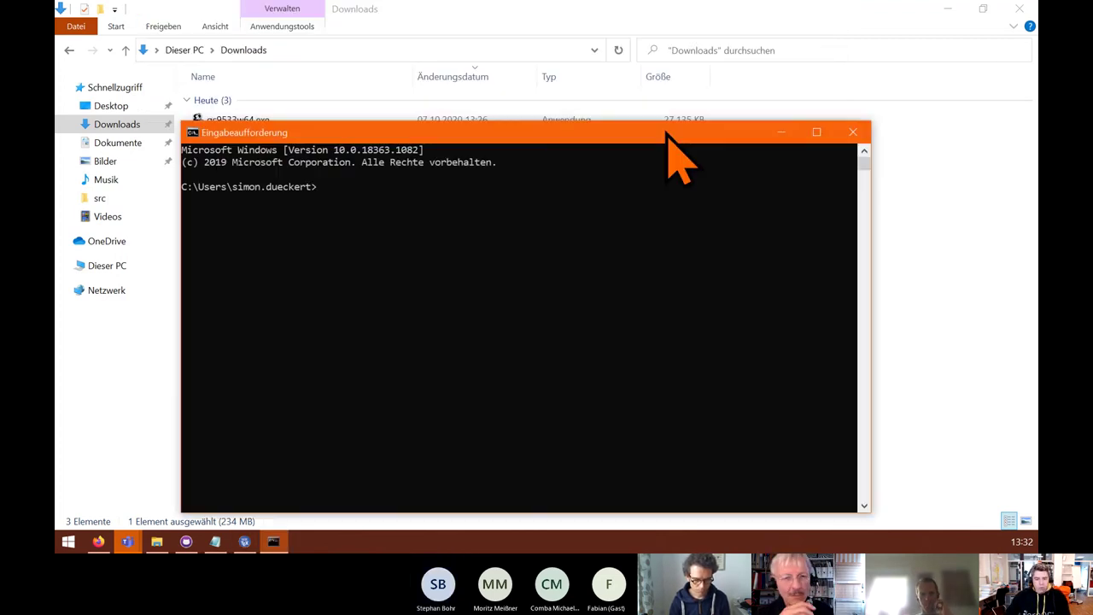
pyautogui.moveTo(668, 135); pyautogui.dragTo(675, 95)
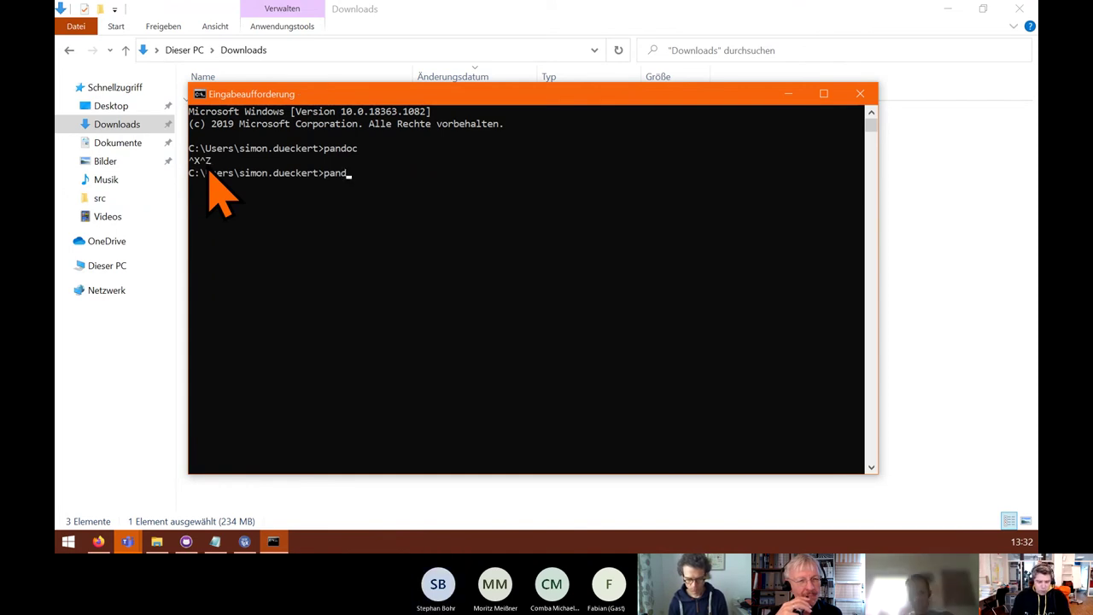
pyautogui.write('2')
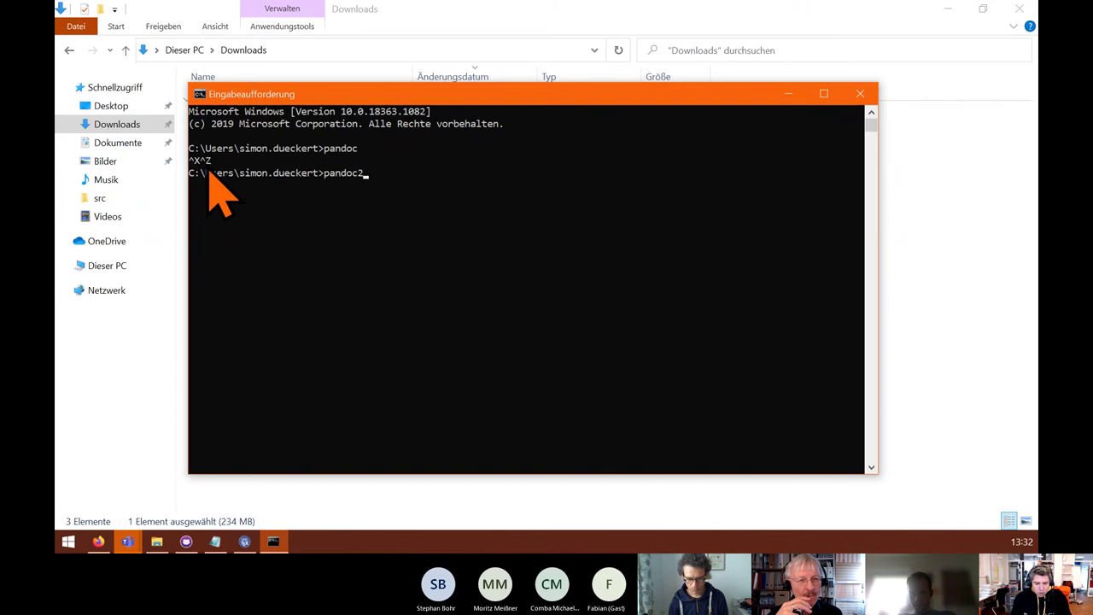
pyautogui.press('Return')
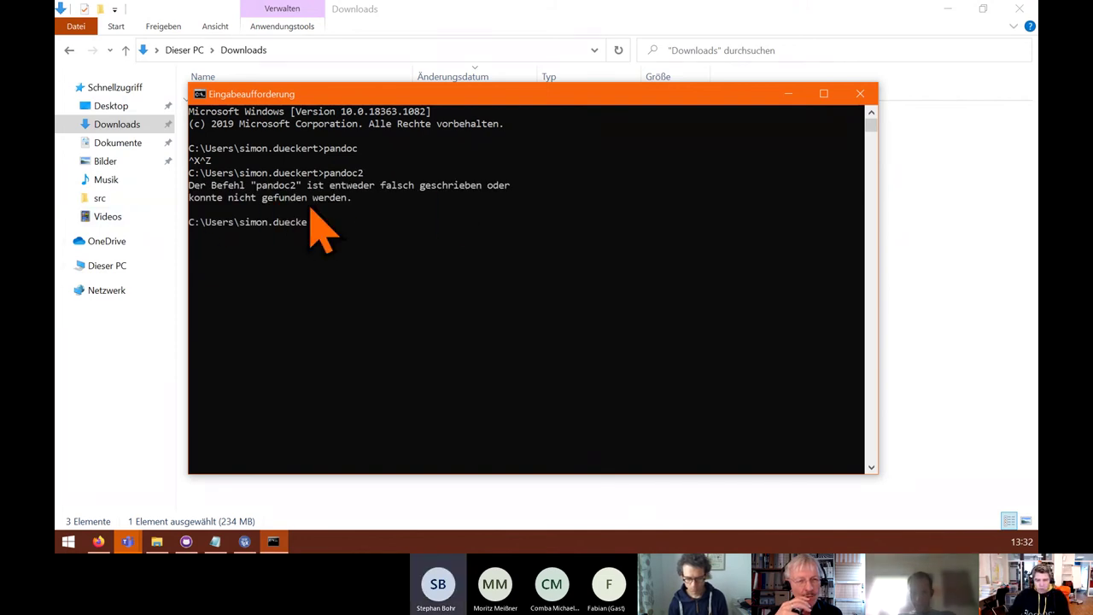
pyautogui.click(859, 96)
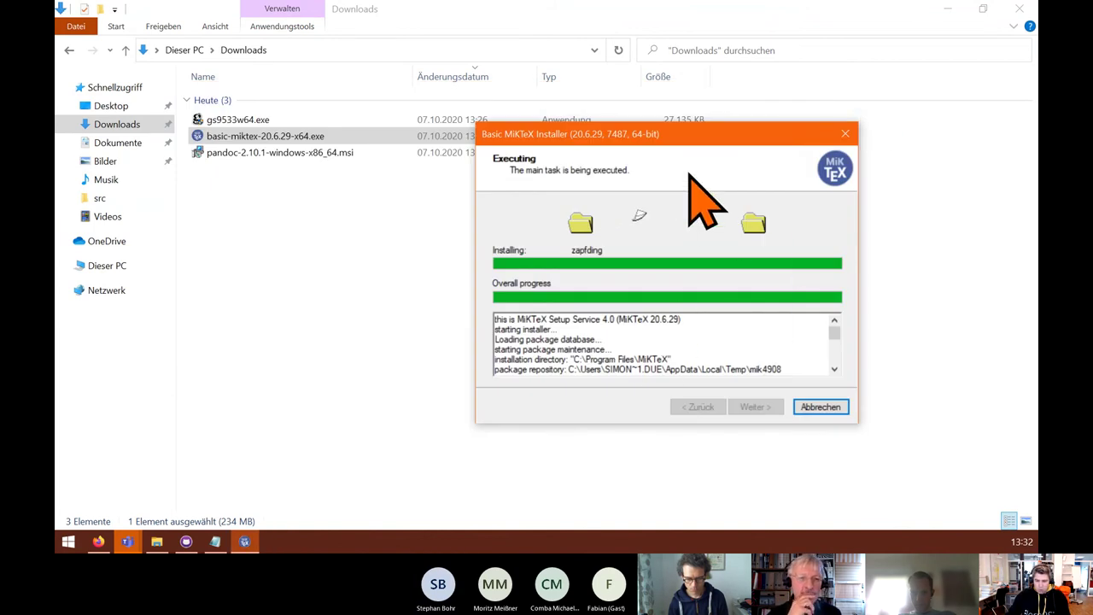
# - Move the MiKTeX installer window aside and bring the Downloads folder window to the front
pyautogui.moveTo(681, 140); pyautogui.dragTo(737, 146)
pyautogui.click(282, 403)
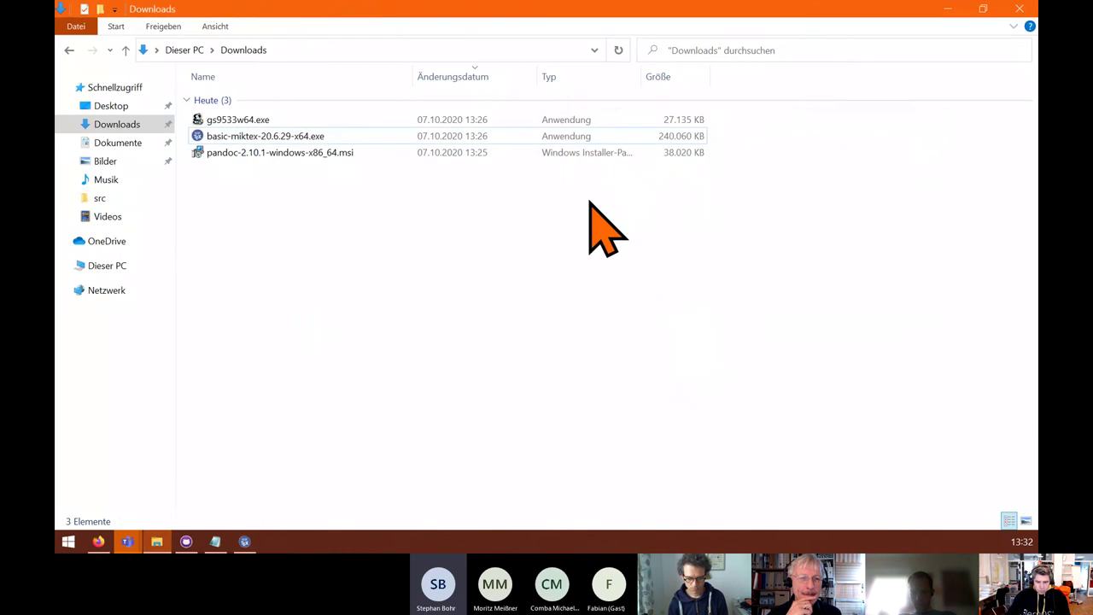
# - Move the MiKTeX installer window aside and open make.bat from Dokumente > GitHub > lernos-for-you > de in Notepad++
pyautogui.moveTo(654, 135); pyautogui.dragTo(647, 165)
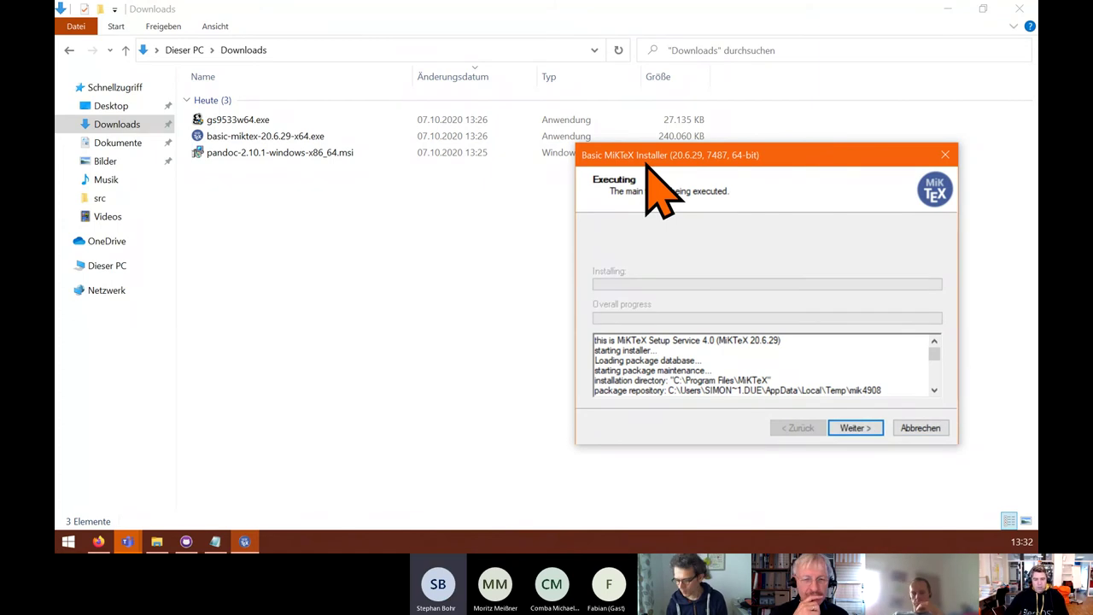
pyautogui.click(94, 142)
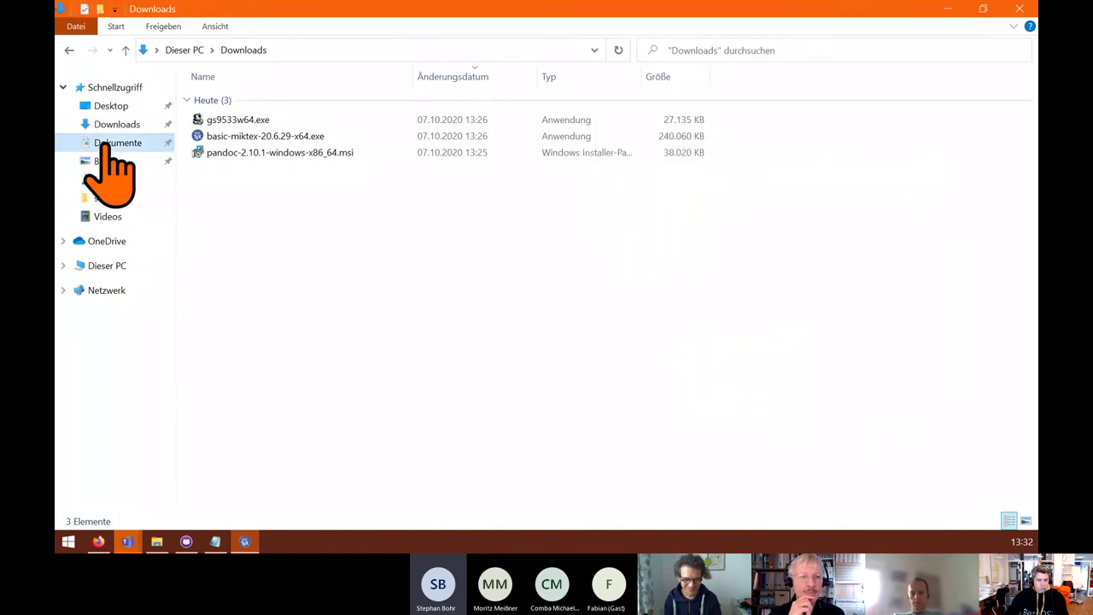
pyautogui.click(231, 102)
pyautogui.doubleClick(231, 103)
pyautogui.doubleClick(227, 105)
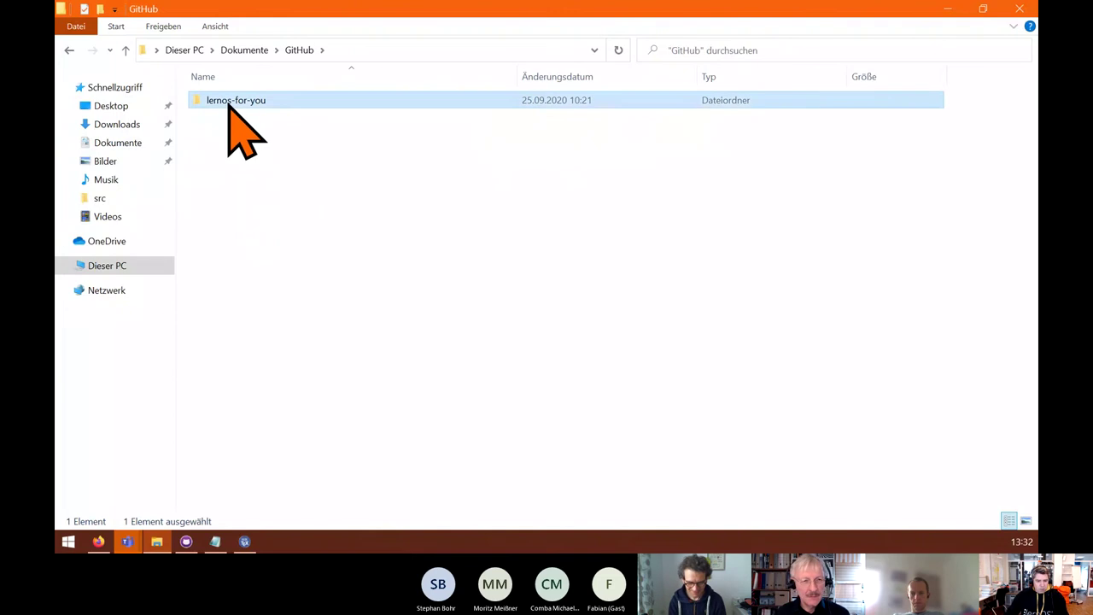
pyautogui.doubleClick(218, 101)
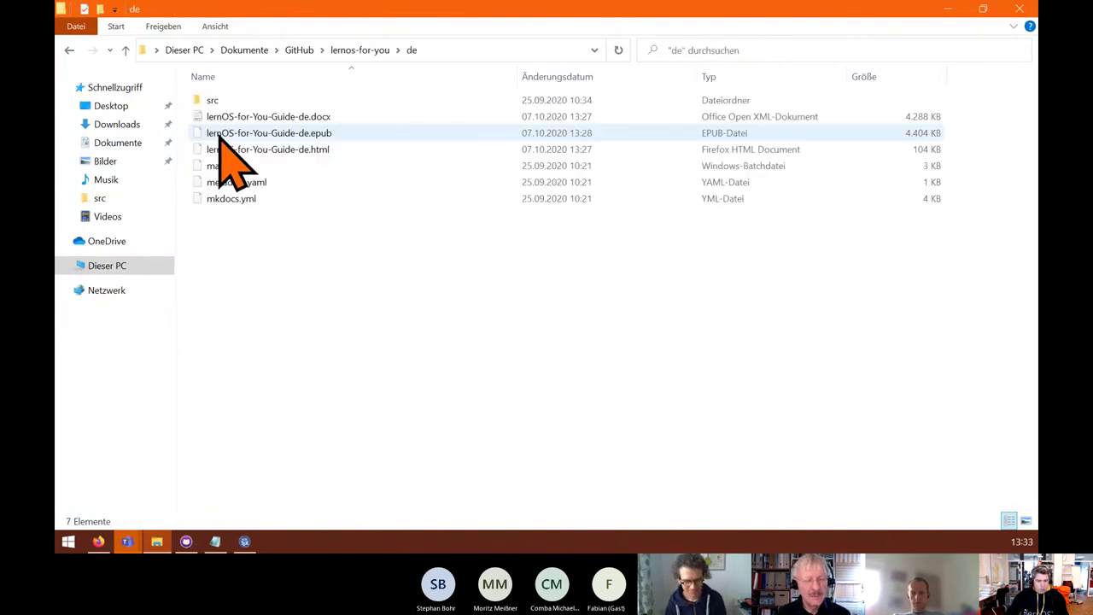
pyautogui.click(232, 165)
pyautogui.rightClick(232, 165)
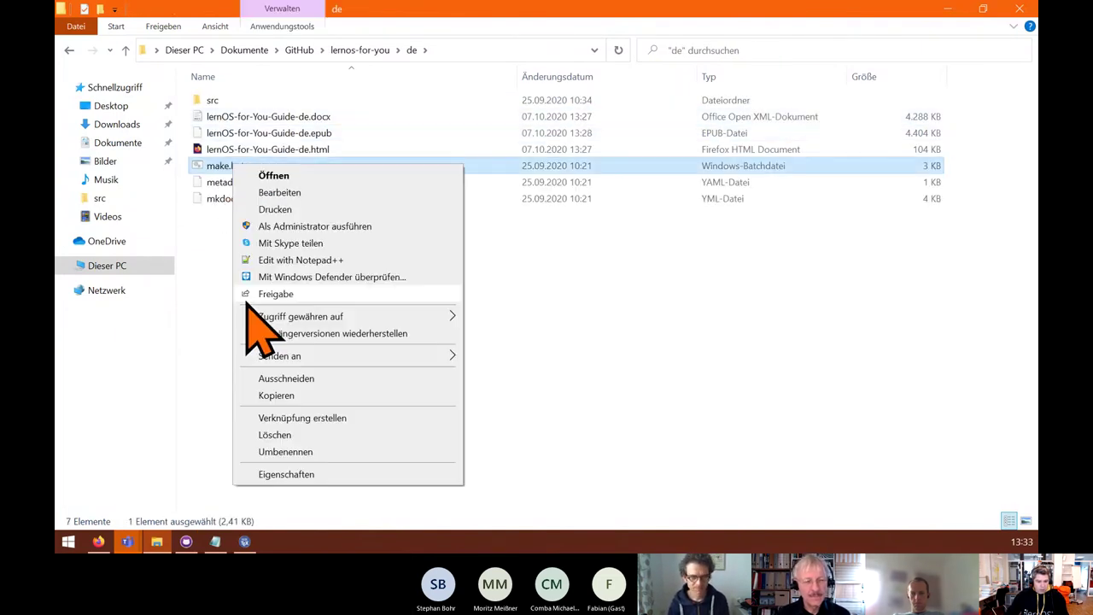
pyautogui.click(301, 260)
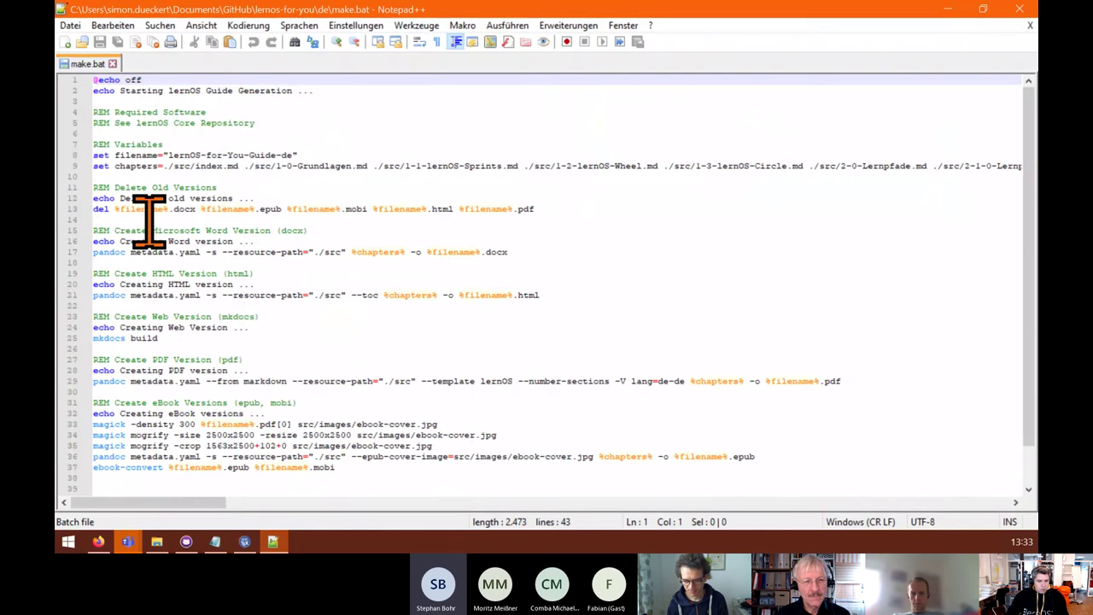
# - Enlarge the text of make.bat, examine the pandoc command and its %filename%.docx output in the Word version section, and minimize the editor
pyautogui.scroll(4, 146, 210)
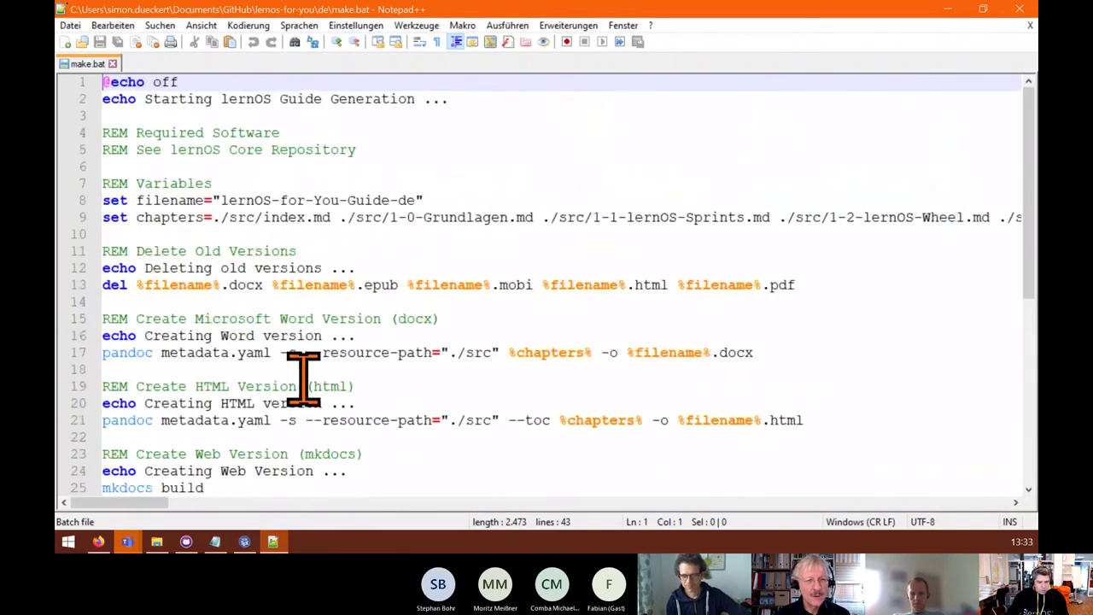
pyautogui.scroll(2, 300, 333)
pyautogui.scroll(-1, 299, 320)
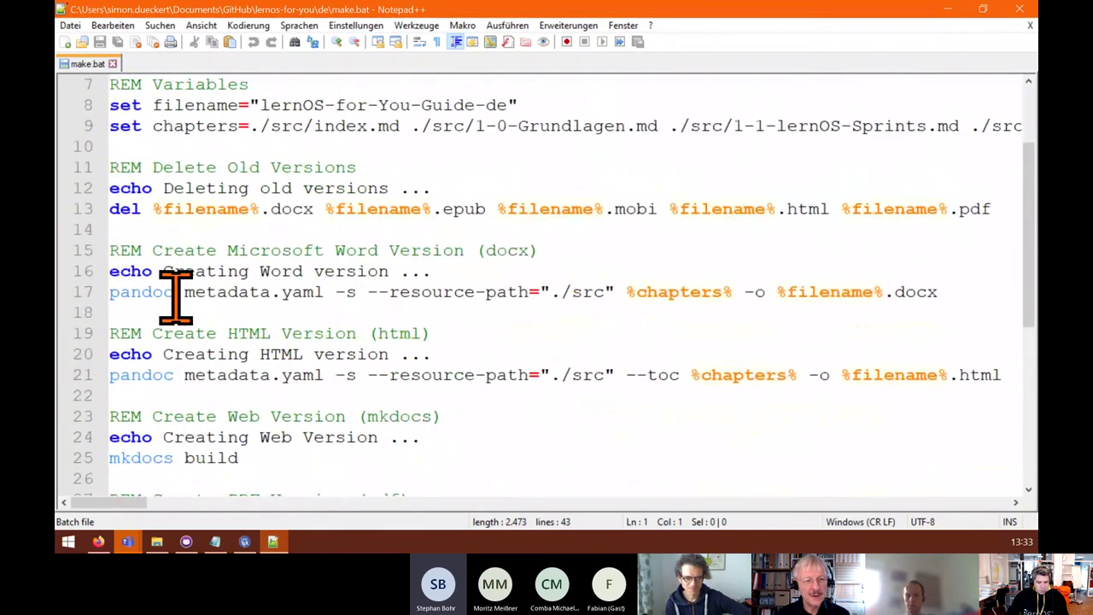
pyautogui.moveTo(176, 293); pyautogui.dragTo(130, 303)
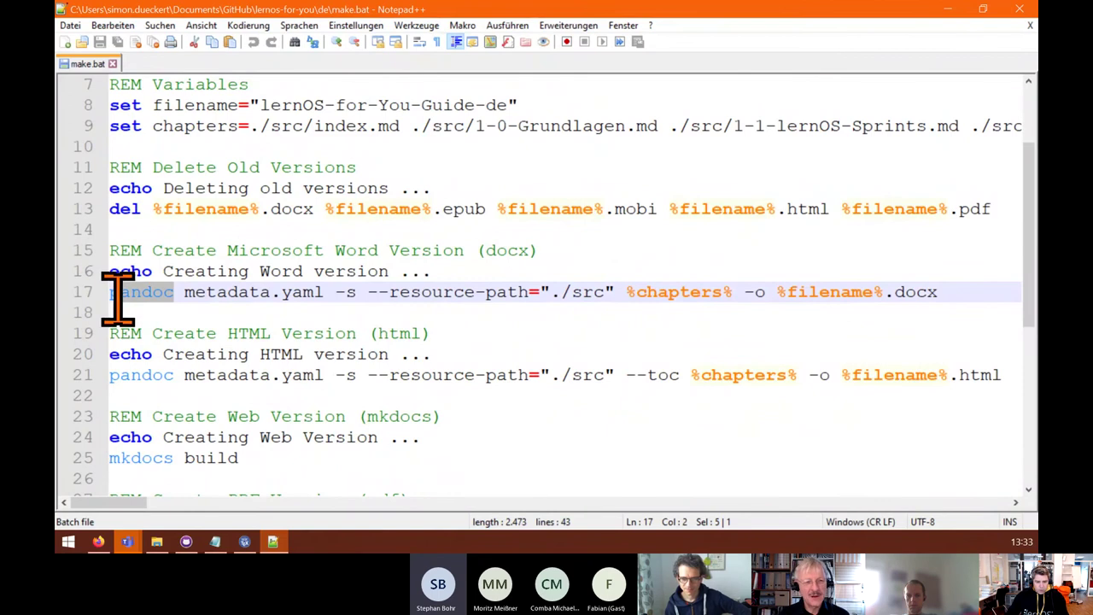
pyautogui.moveTo(153, 251); pyautogui.dragTo(464, 251)
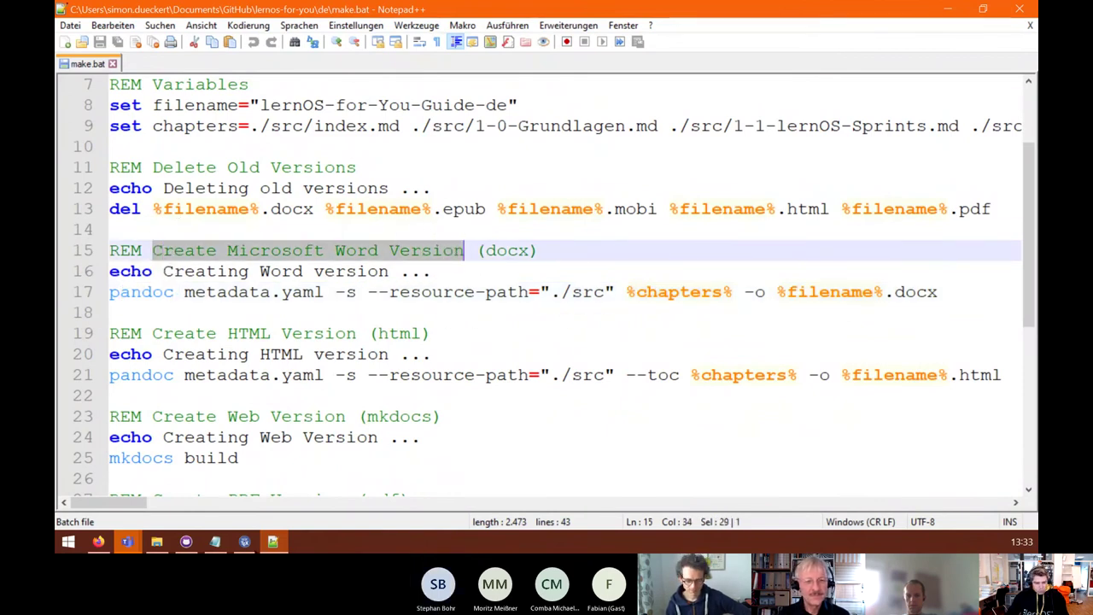
pyautogui.moveTo(128, 505)
pyautogui.mouseDown()
pyautogui.moveTo(145, 505)
pyautogui.moveTo(128, 504)
pyautogui.mouseUp()
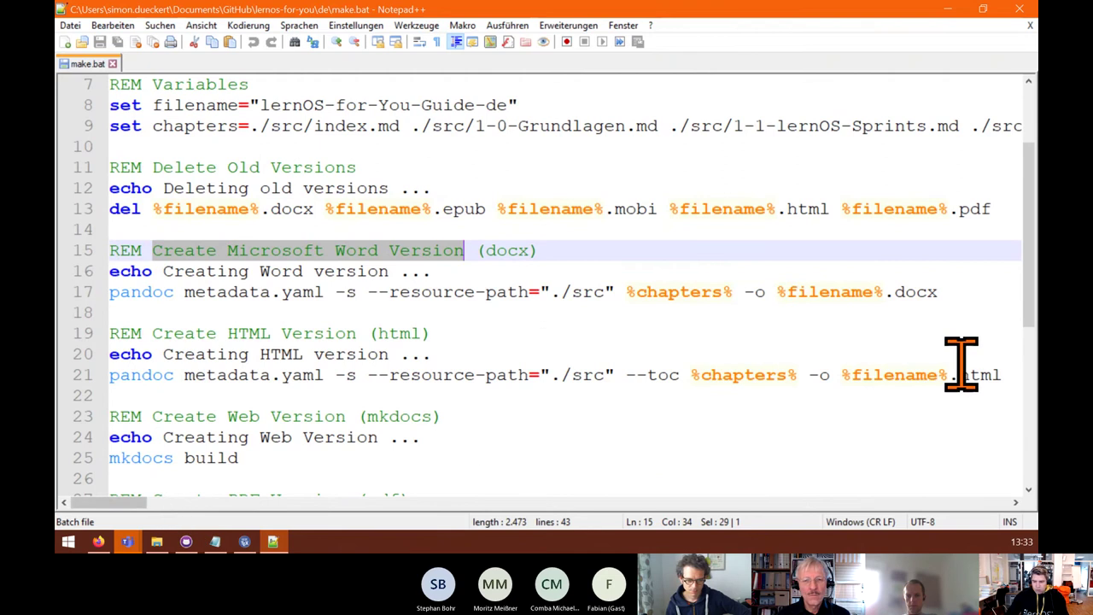
pyautogui.click(777, 293)
pyautogui.moveTo(777, 293); pyautogui.dragTo(944, 296)
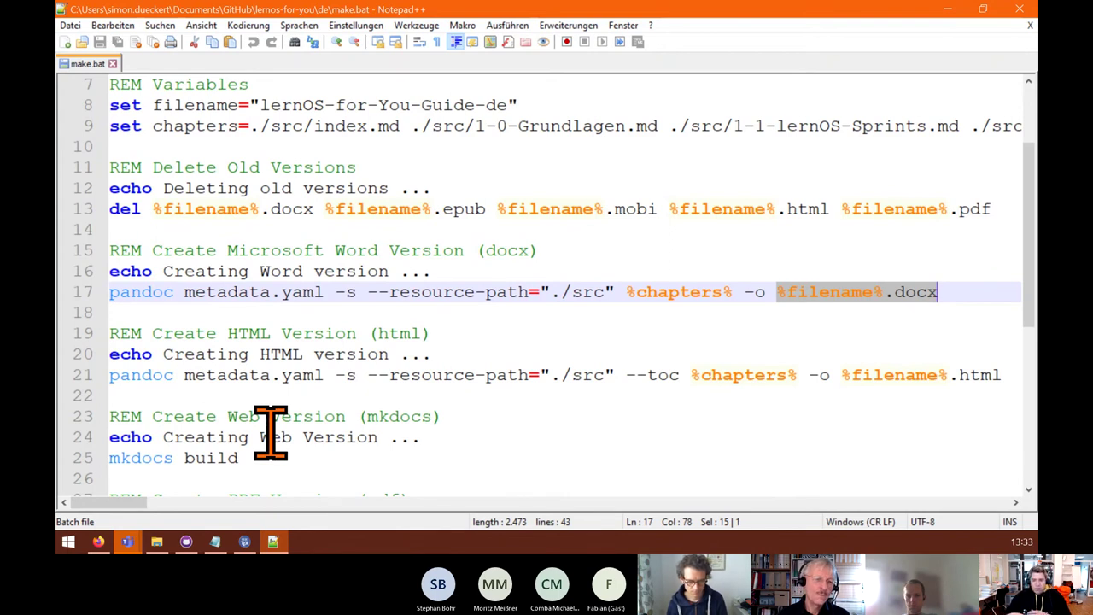
pyautogui.click(948, 11)
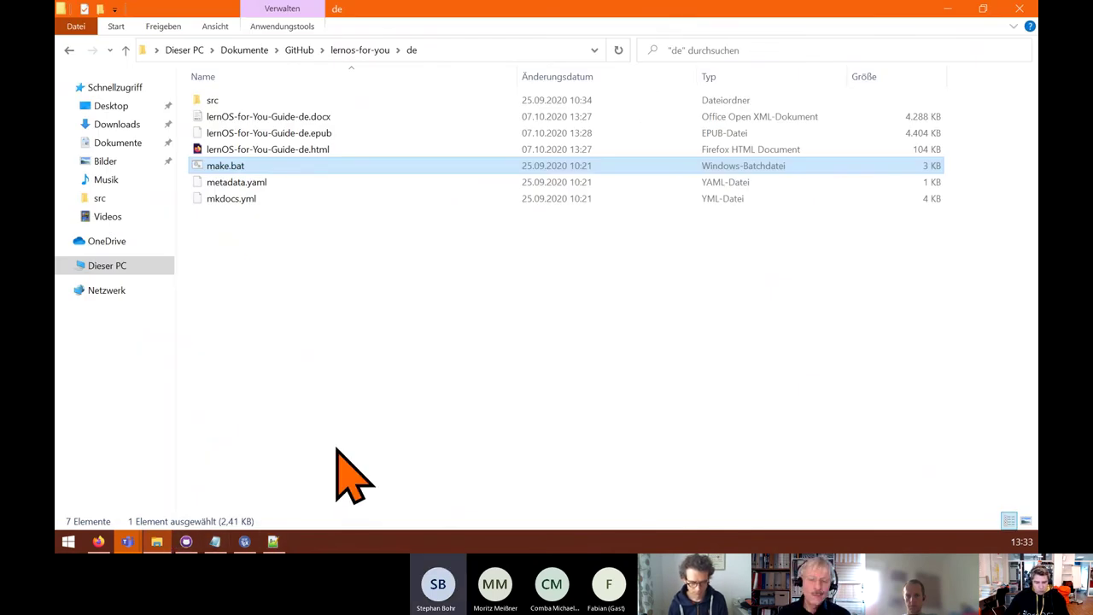
# - Install GPL Ghostscript from gs9533w64.exe in Downloads, accepting the license and default options, and finish the setup with Show Readme disabled
pyautogui.press('Up')
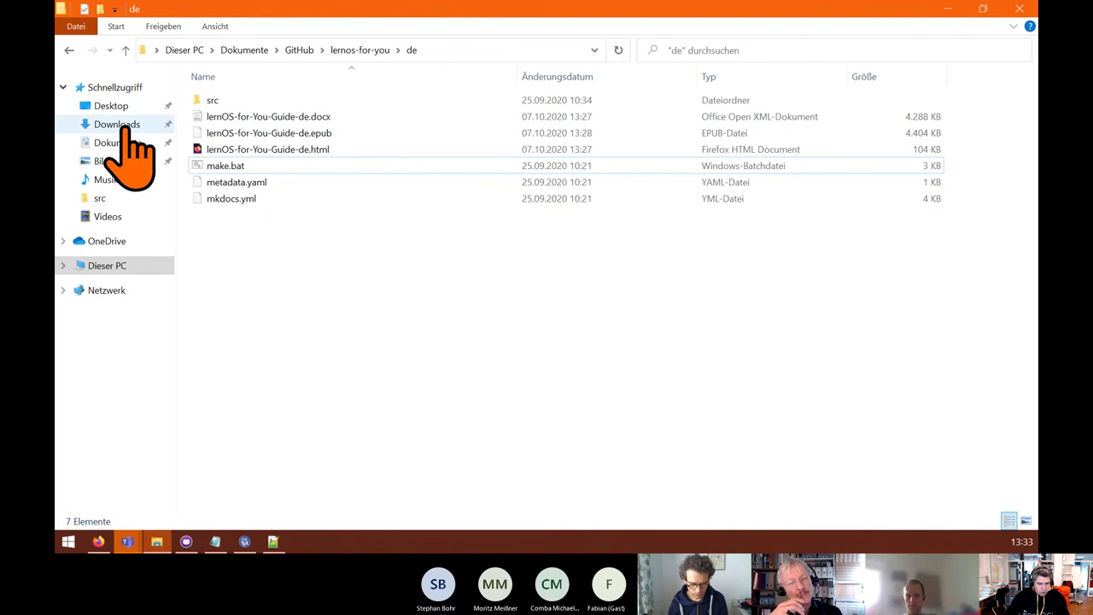
pyautogui.click(117, 124)
pyautogui.doubleClick(239, 119)
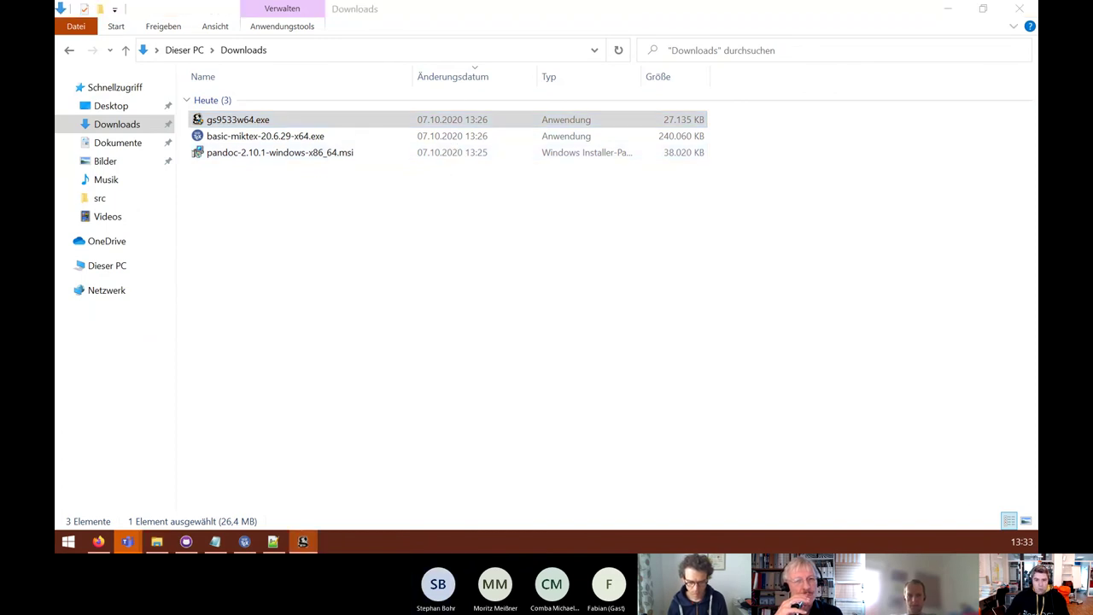
pyautogui.click(632, 354)
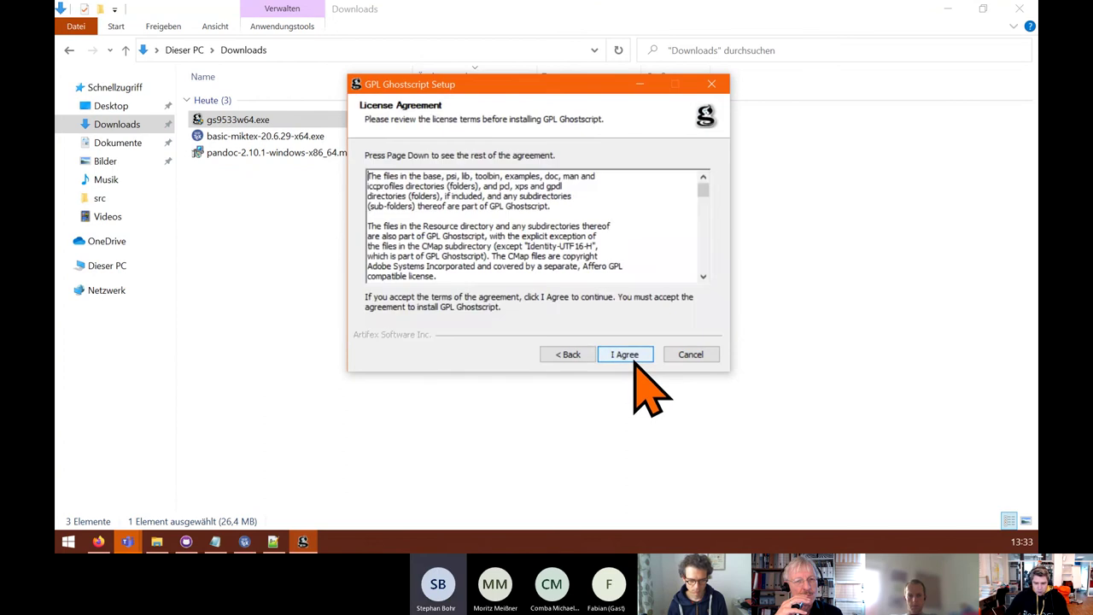
pyautogui.click(638, 354)
pyautogui.click(639, 357)
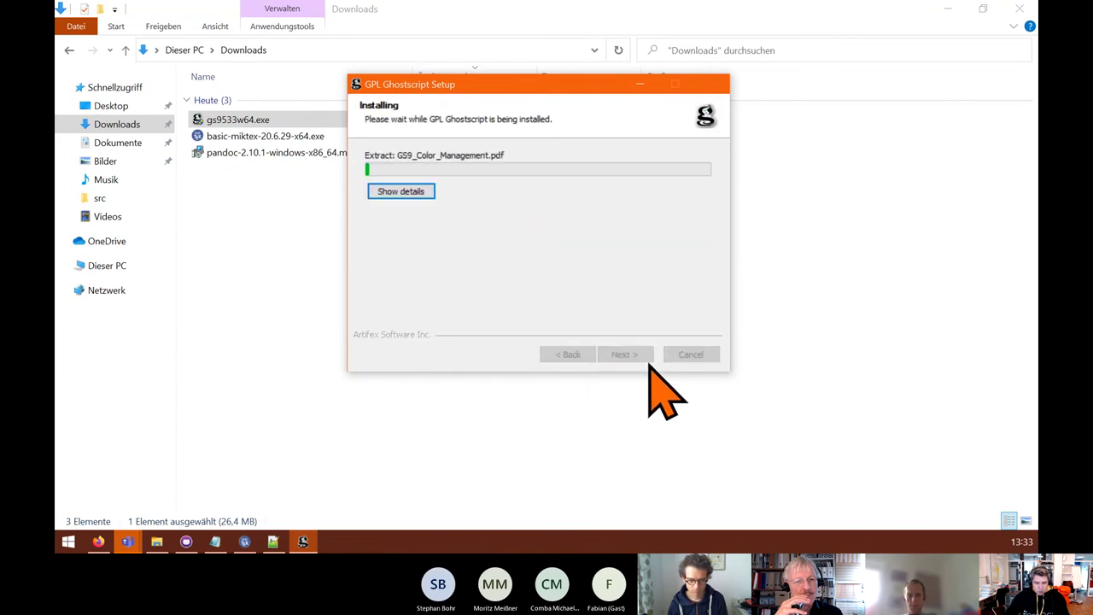
pyautogui.moveTo(494, 89); pyautogui.dragTo(696, 180)
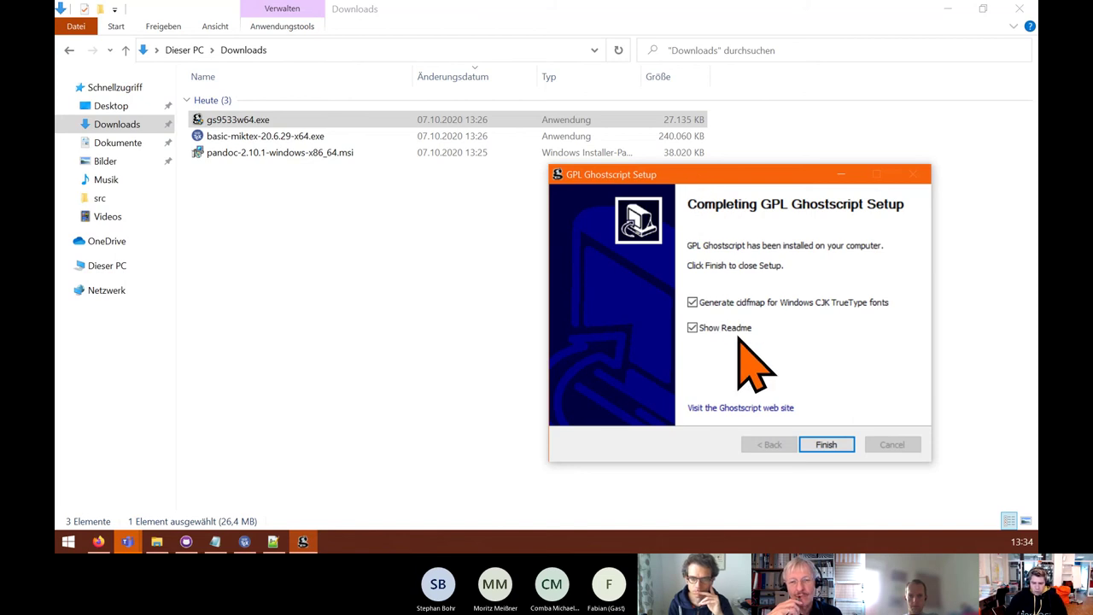
pyautogui.click(692, 328)
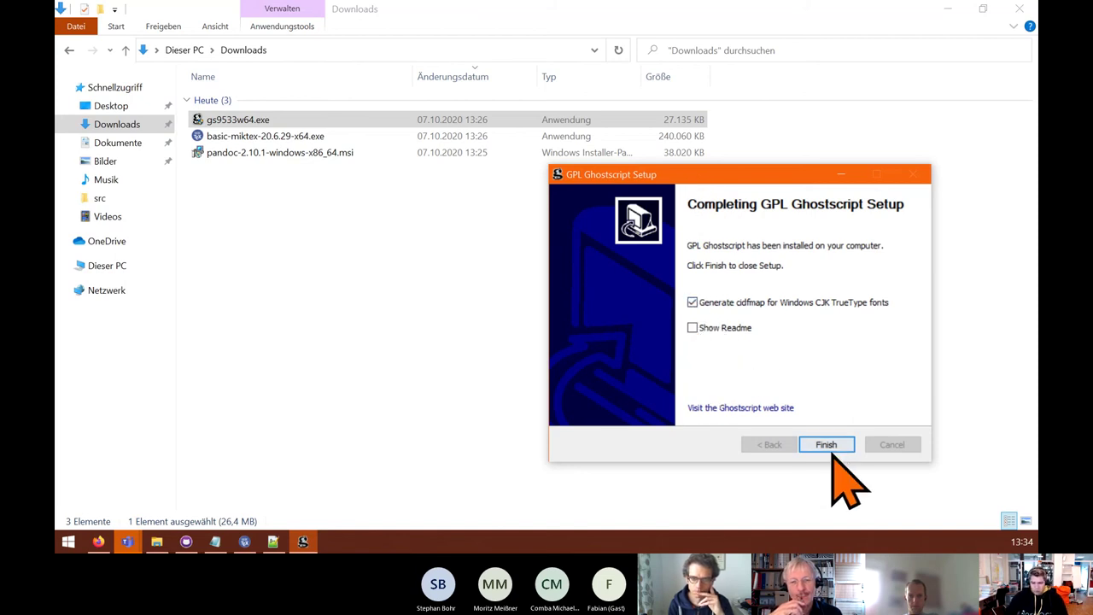
pyautogui.click(825, 445)
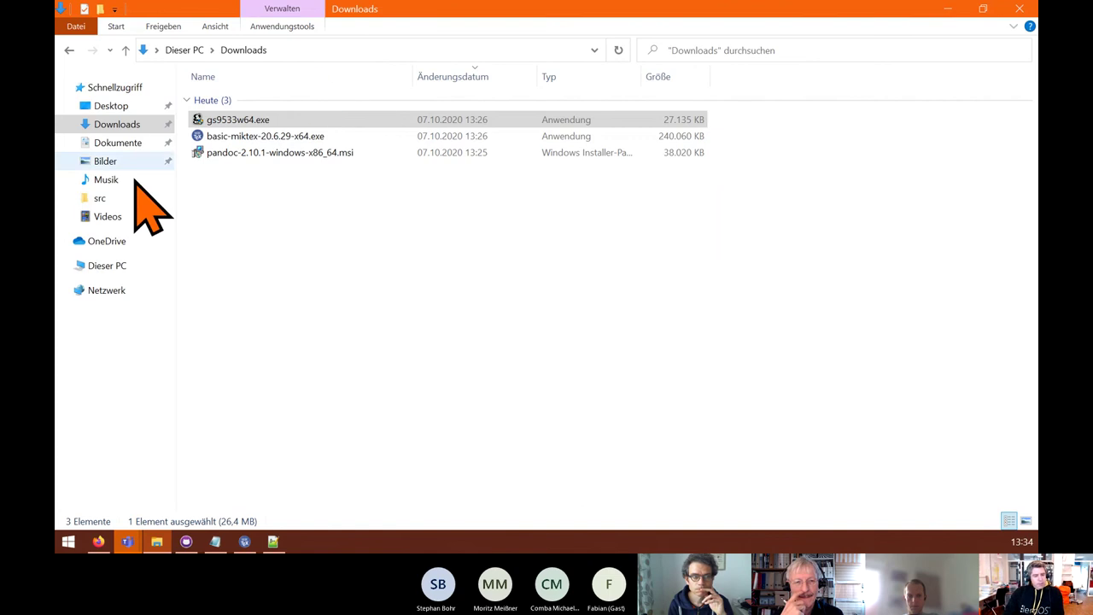
# - Run make.bat from the lernos-for-you/de folder in Dokumente/GitHub to generate the guide, shifting its console window slightly
pyautogui.click(111, 143)
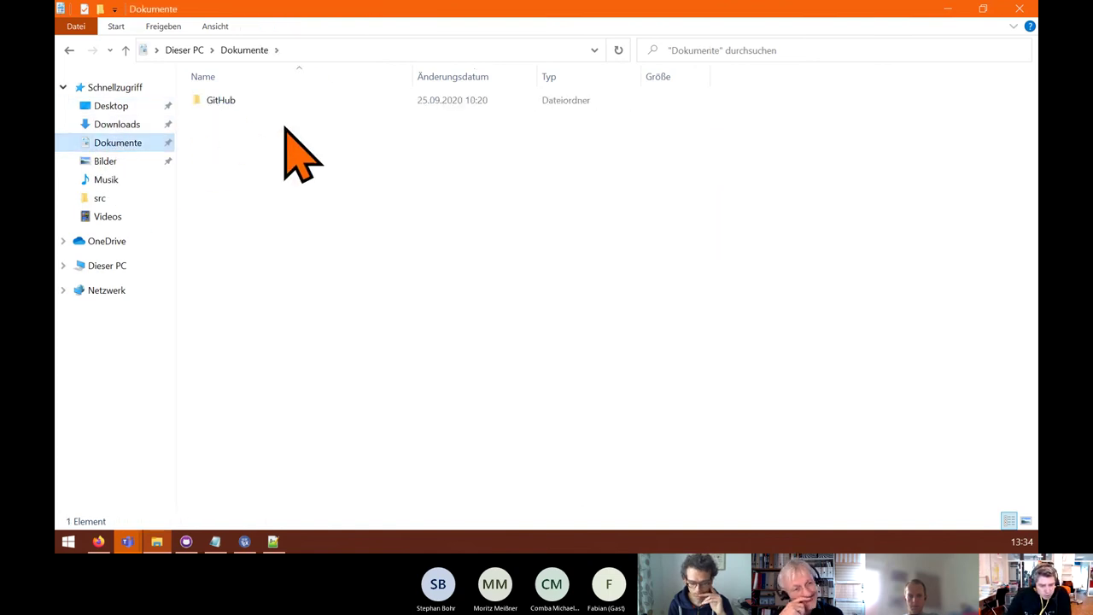
pyautogui.doubleClick(224, 101)
pyautogui.doubleClick(229, 106)
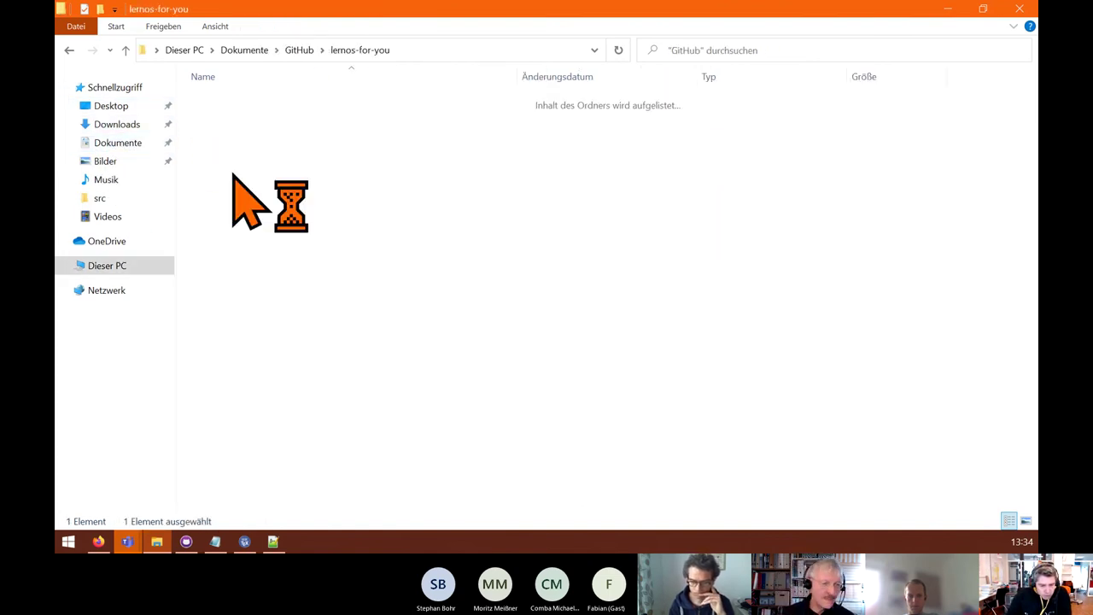
pyautogui.doubleClick(219, 103)
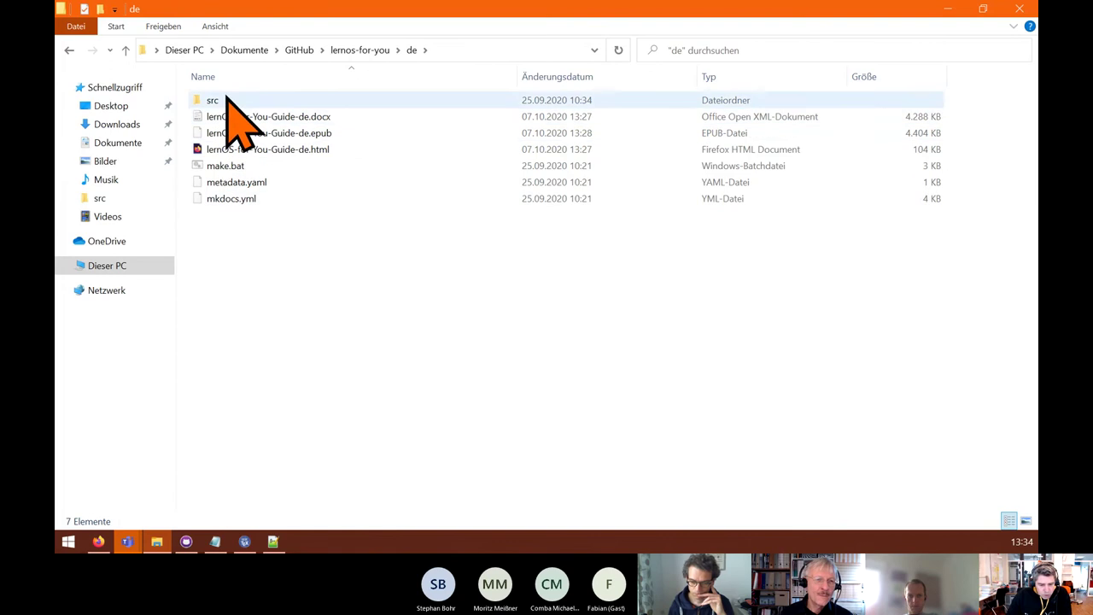
pyautogui.click(229, 168)
pyautogui.doubleClick(226, 167)
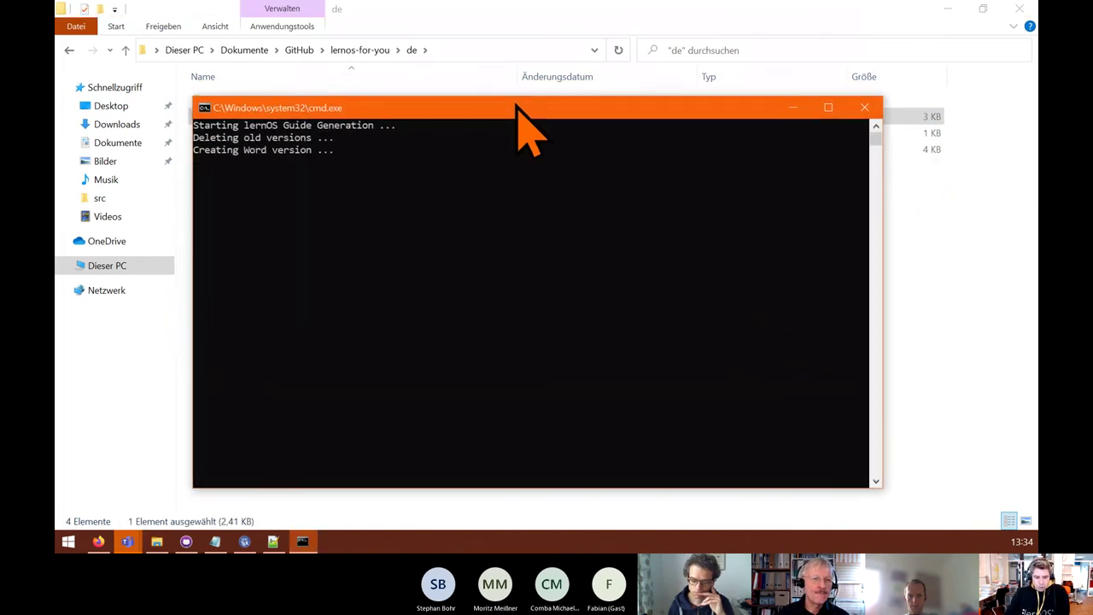
pyautogui.moveTo(515, 105); pyautogui.dragTo(524, 89)
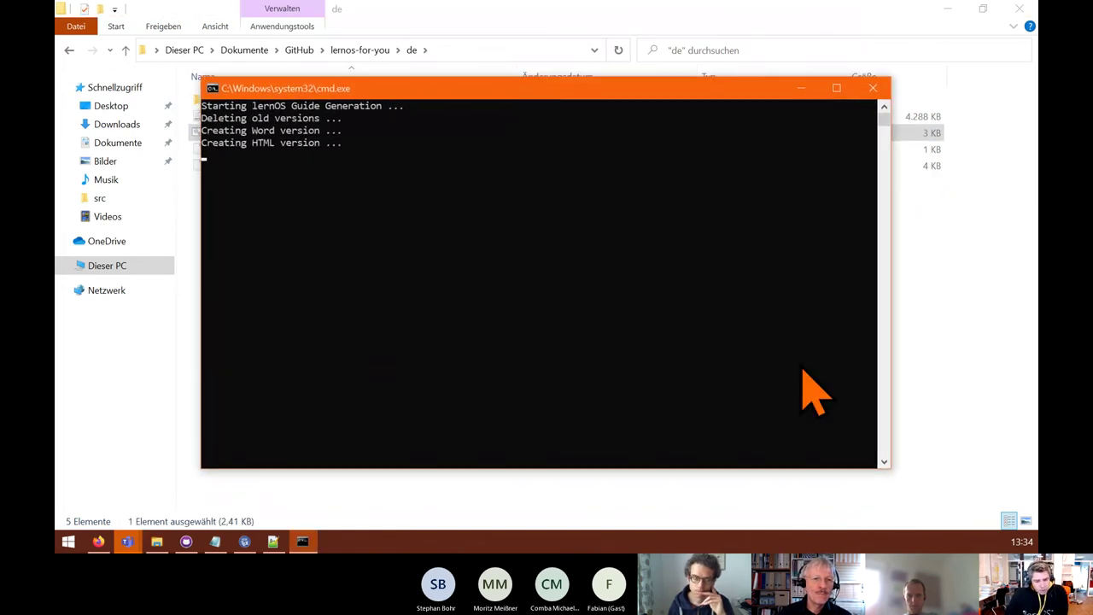
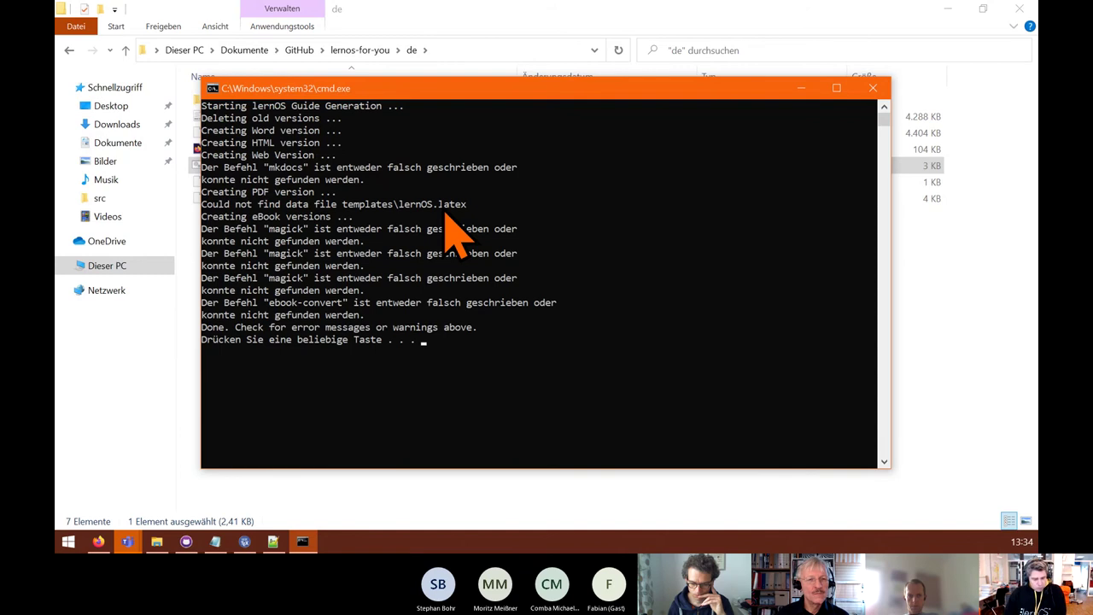
# - Switch to the losos20s06 pad in Firefox and highlight the Pandoc and MikTeX/Ghostscript entries under "Produktionskette in Gang bringen"
pyautogui.click(99, 543)
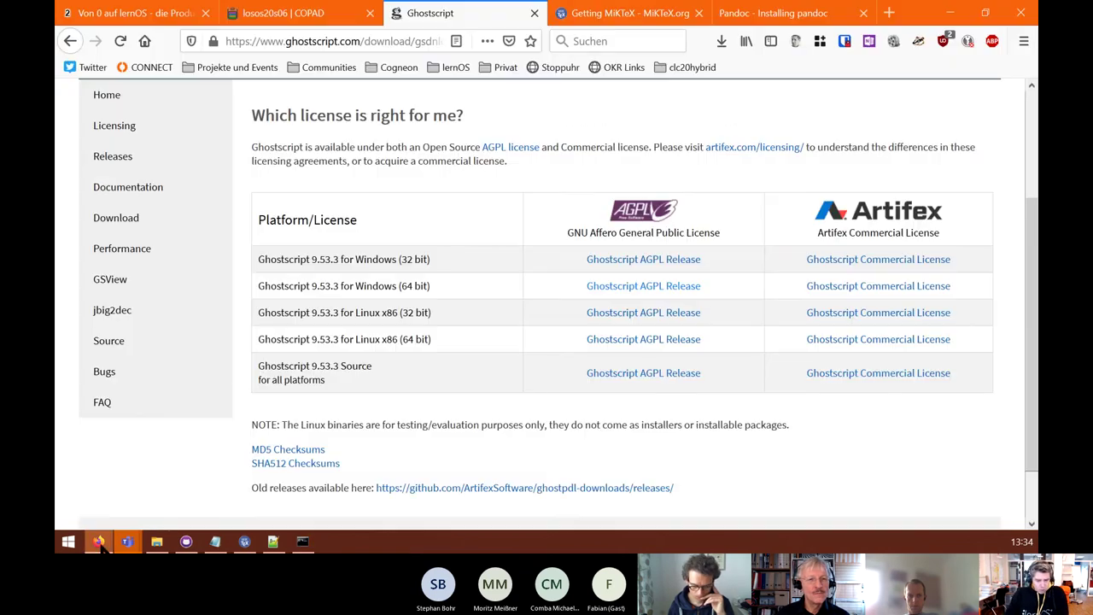
pyautogui.click(336, 12)
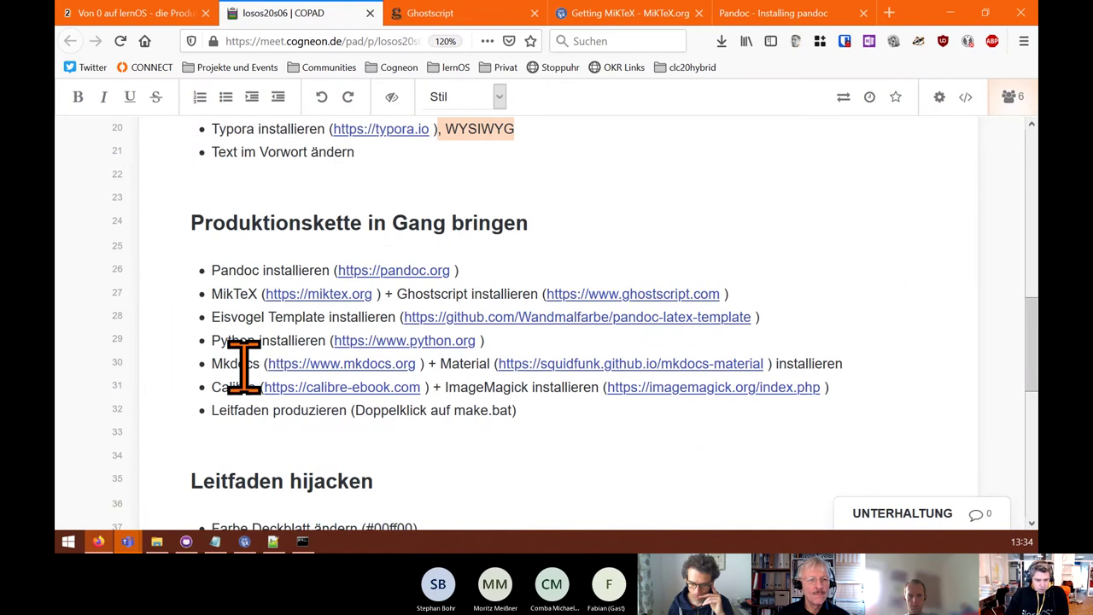
pyautogui.hotkey('shift', 'End')
pyautogui.hotkey('shift', 'Down')
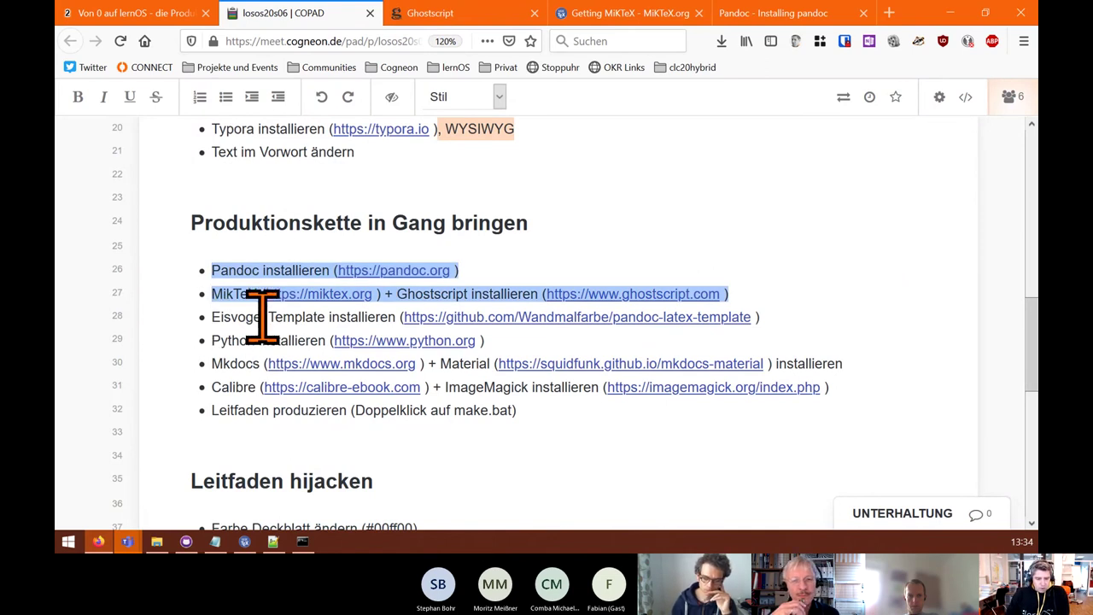
# - Open the pandoc-latex-template GitHub repository linked in the pad's Eisvogel Template entry and accept all cookies
pyautogui.click(670, 323)
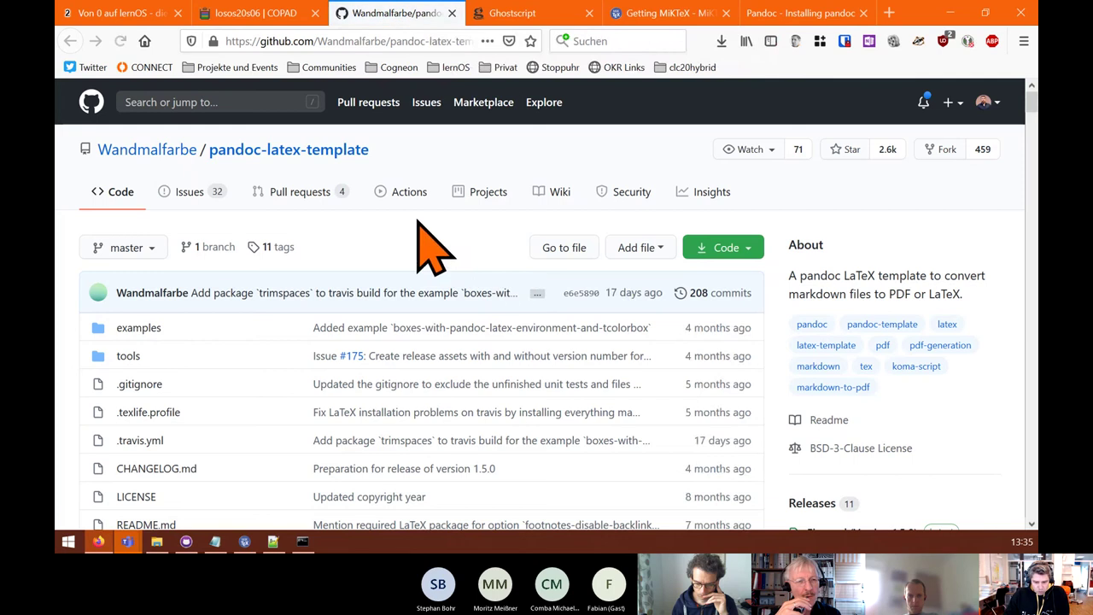
pyautogui.scroll(-3, 436, 252)
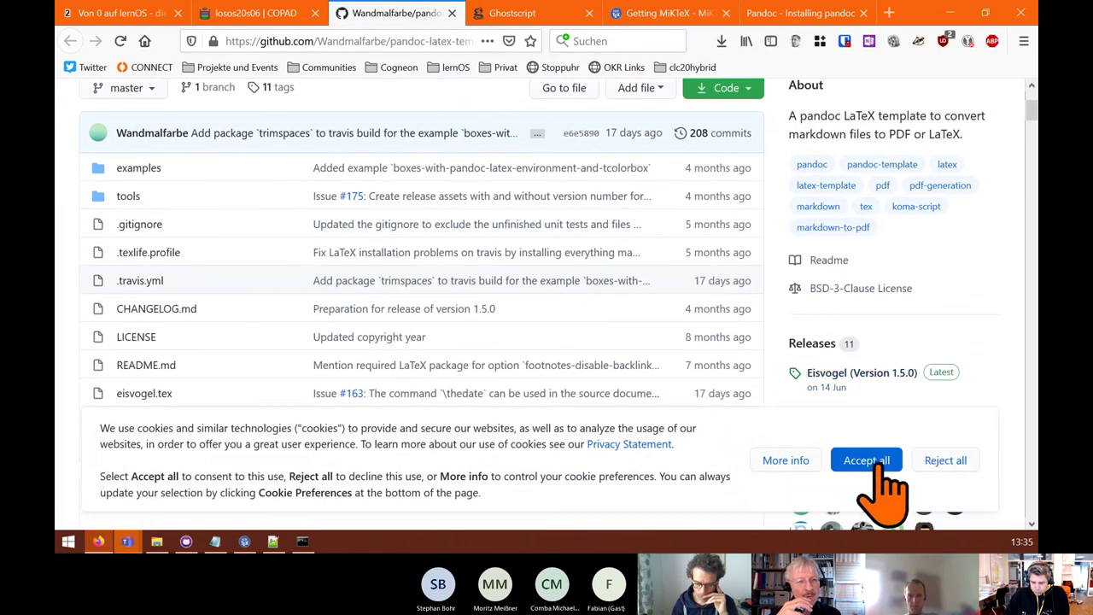
pyautogui.click(862, 465)
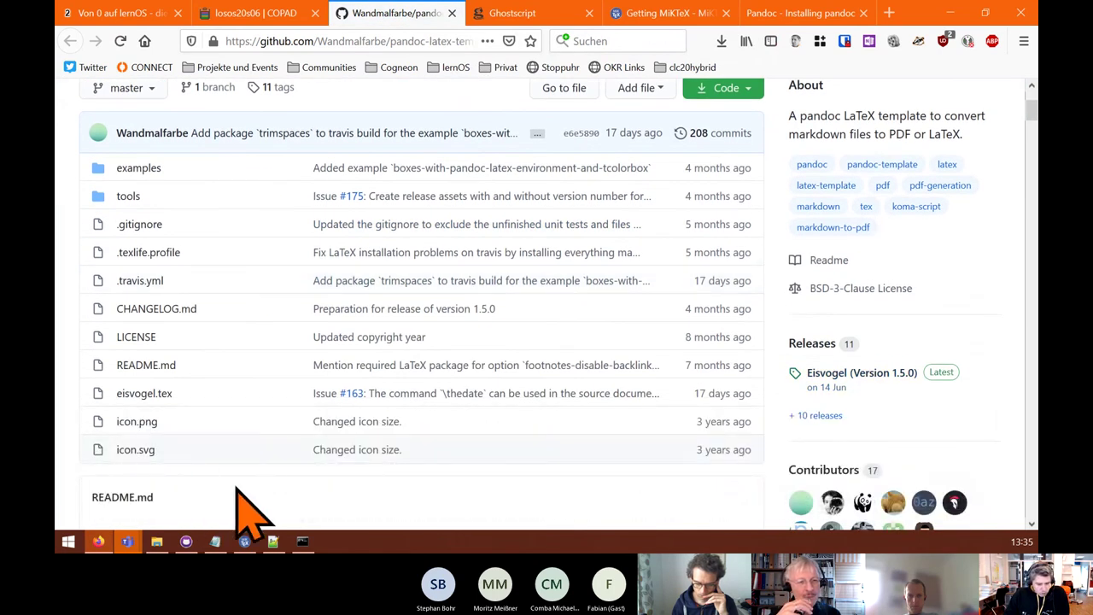
# - Open eisvogel.tex in the pandoc-latex-template repository and display the file's raw source
pyautogui.click(157, 394)
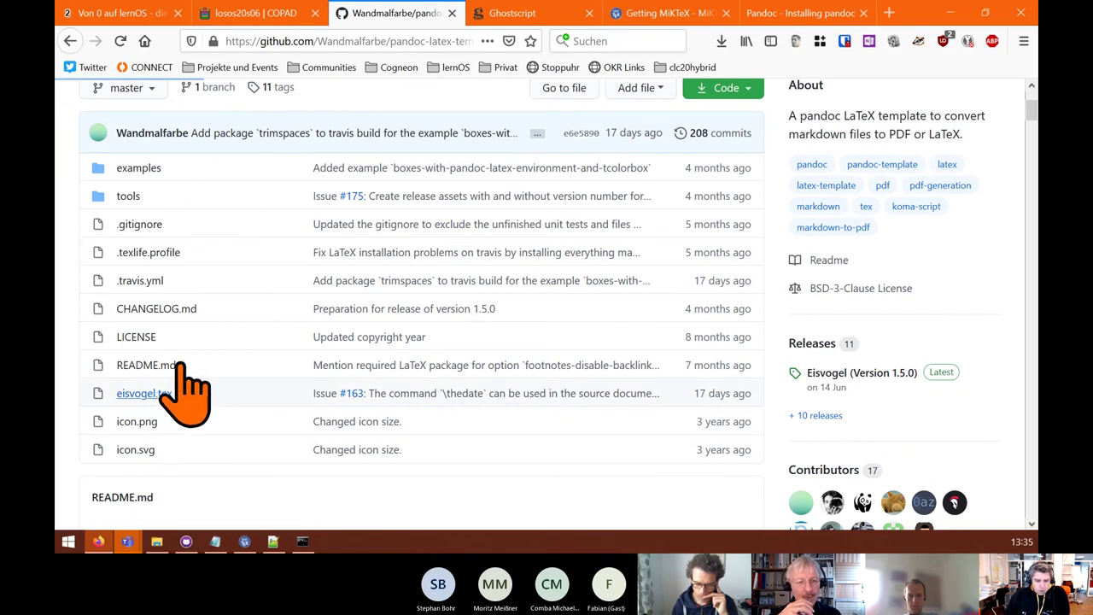
pyautogui.click(350, 41)
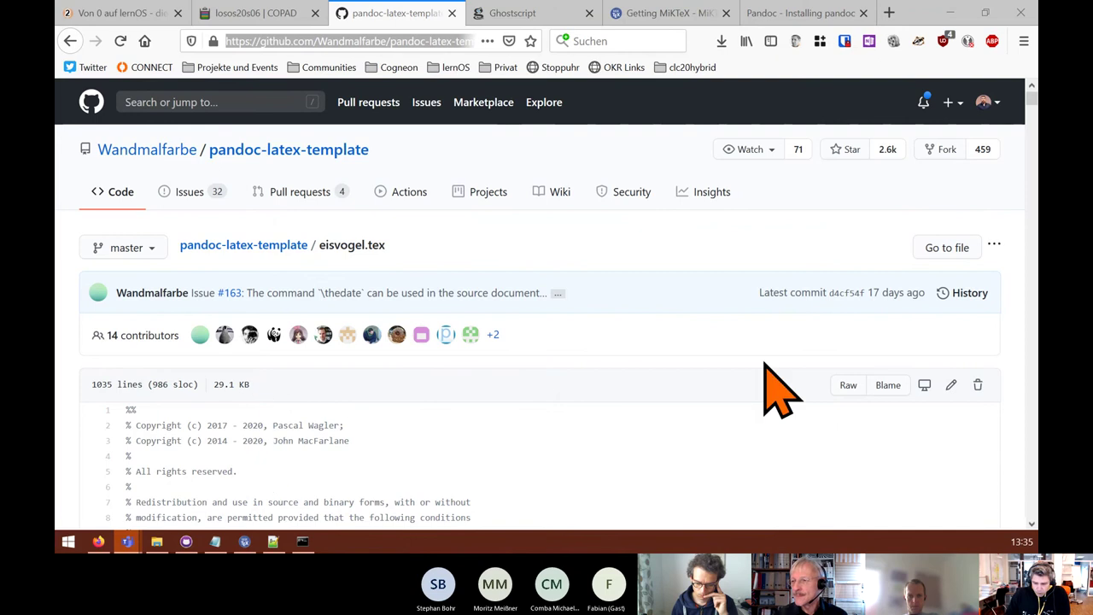
pyautogui.click(848, 386)
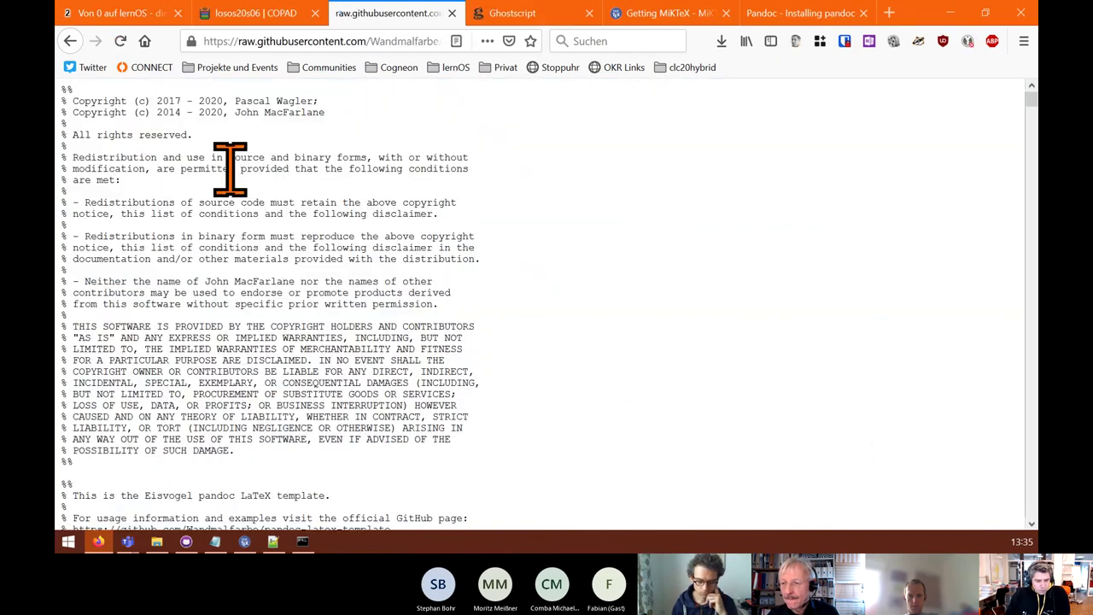
# - Skim the raw Eisvogel template source and save the page as lernos.latex in the Downloads folder
pyautogui.scroll(-6, 214, 219)
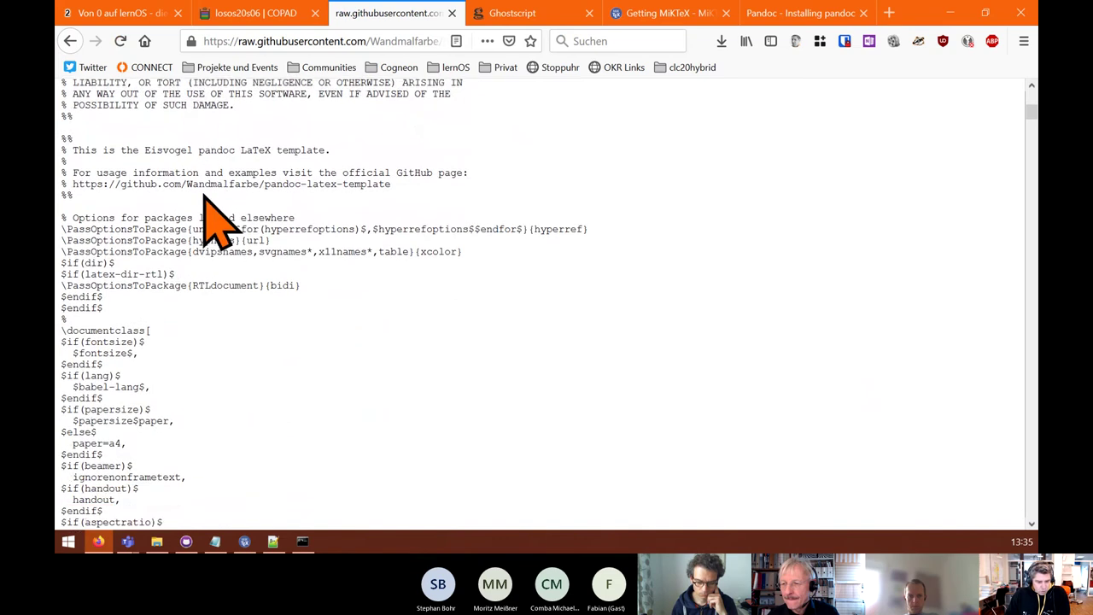
pyautogui.scroll(-8, 214, 219)
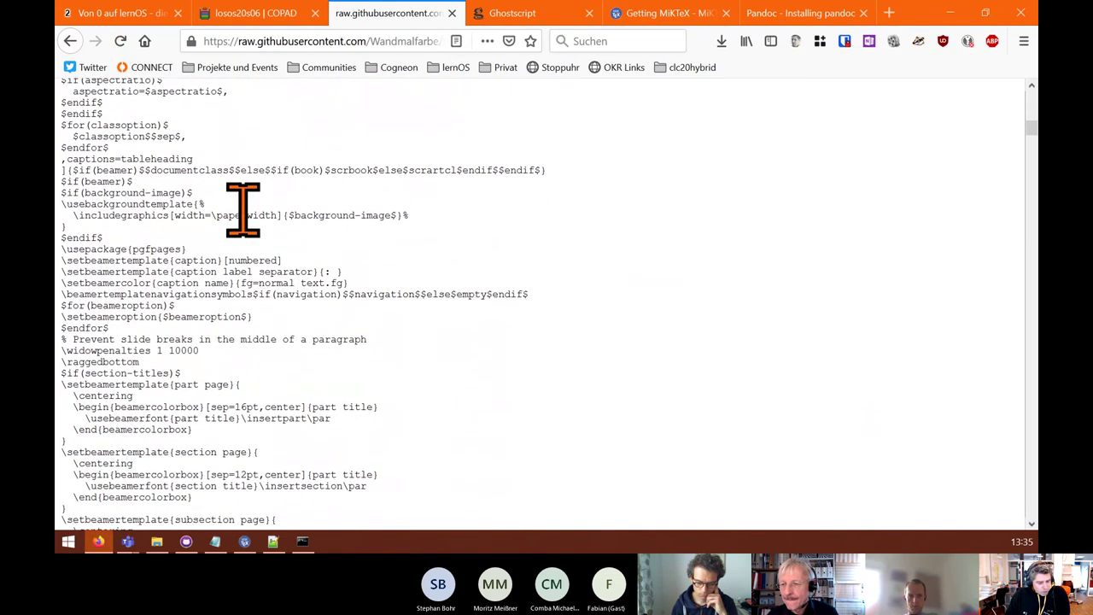
pyautogui.scroll(-1, 242, 209)
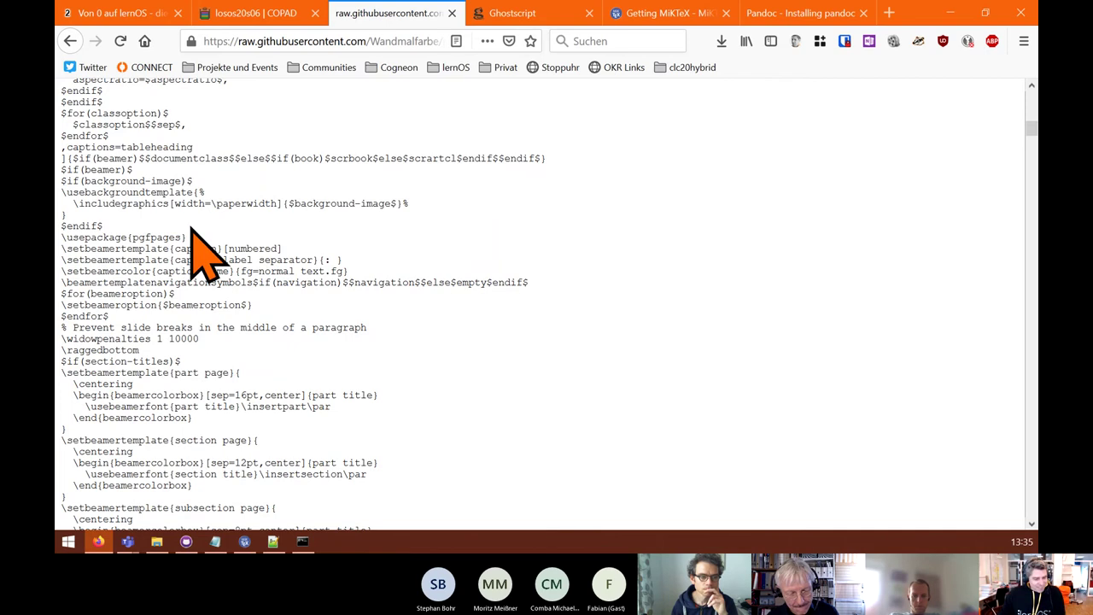
pyautogui.scroll(12, 190, 223)
pyautogui.scroll(3, 190, 223)
pyautogui.rightClick(198, 165)
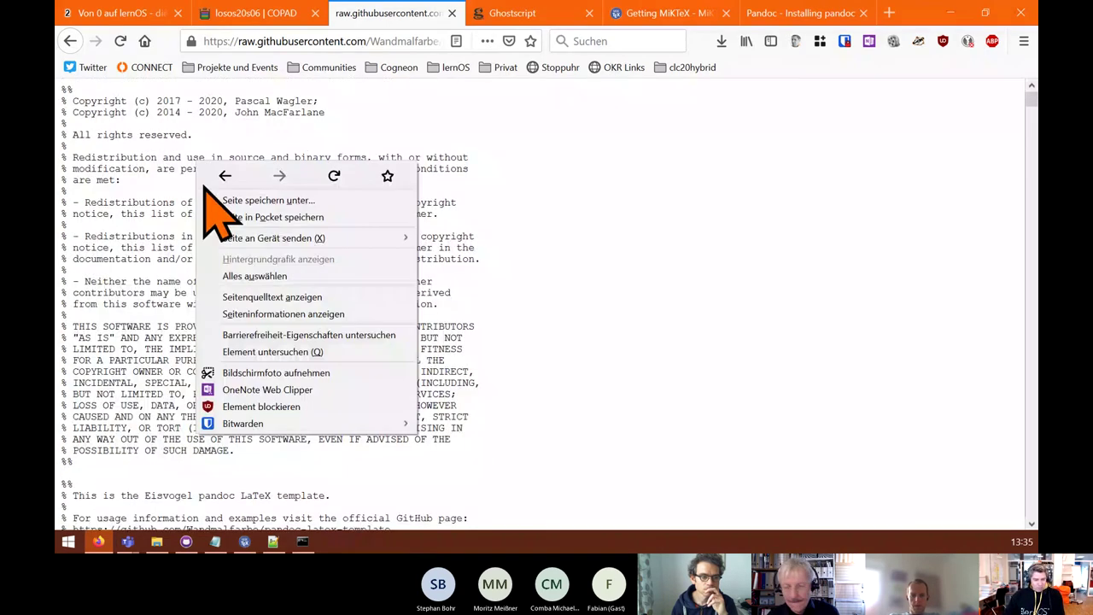
pyautogui.click(256, 200)
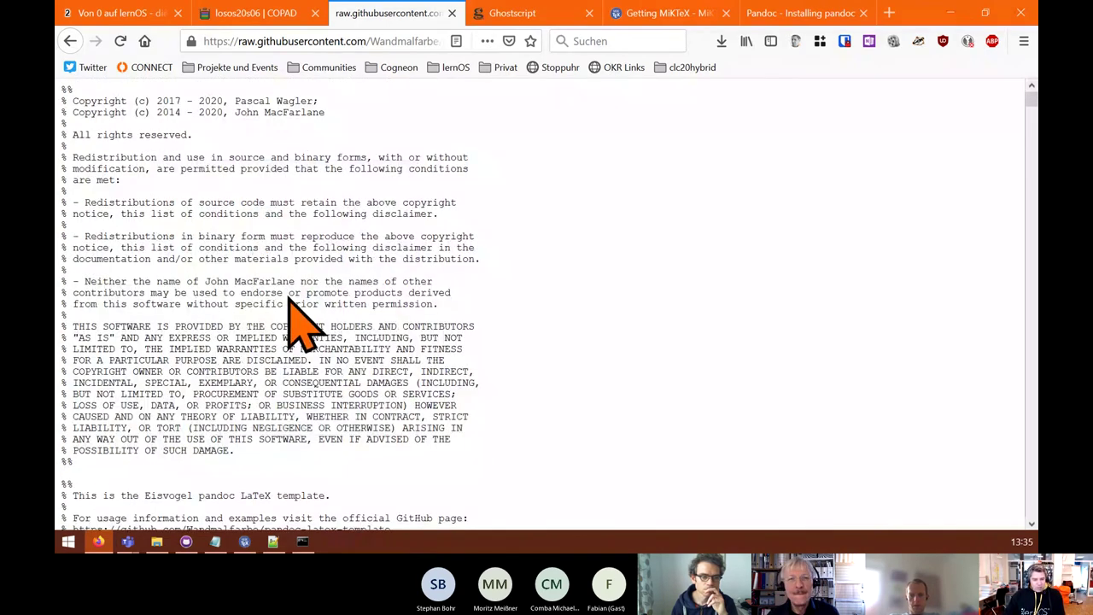
pyautogui.moveTo(243, 17); pyautogui.dragTo(431, 94)
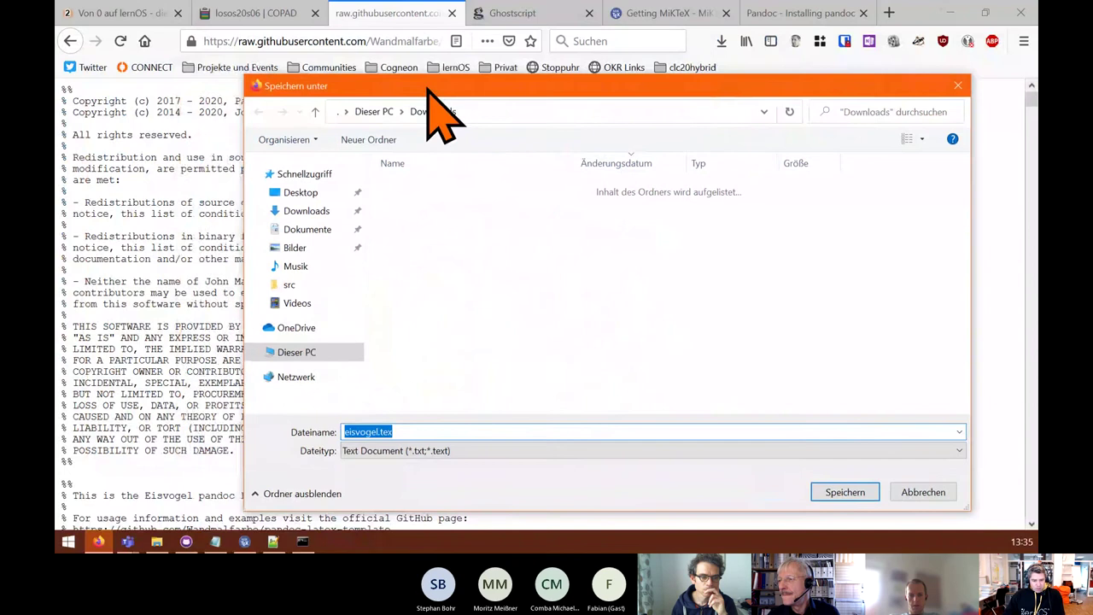
pyautogui.click(316, 213)
pyautogui.click(424, 436)
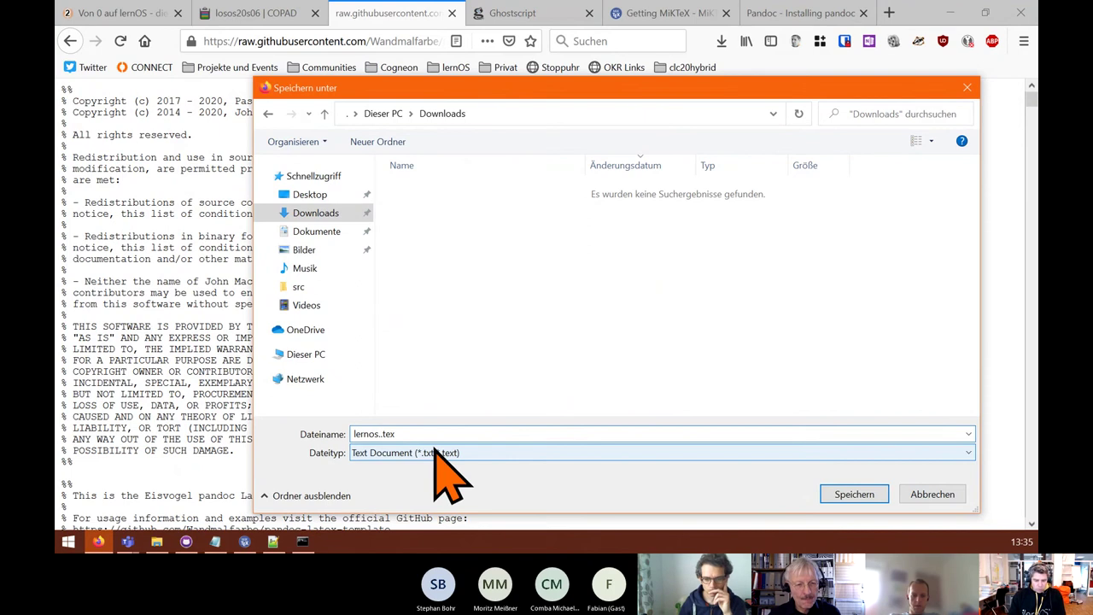
pyautogui.write('a')
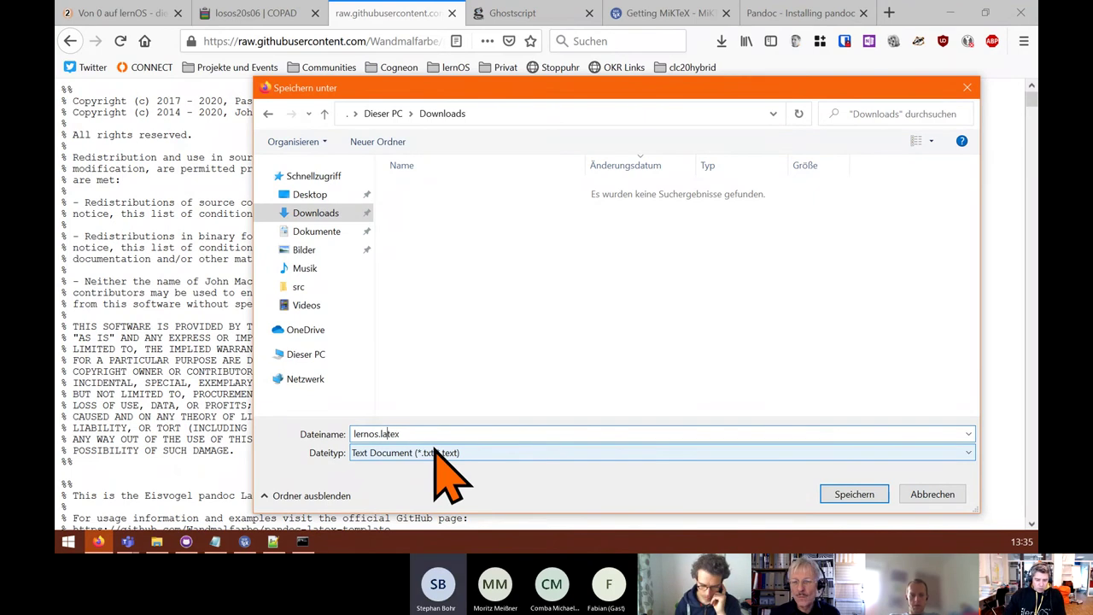
pyautogui.click(846, 497)
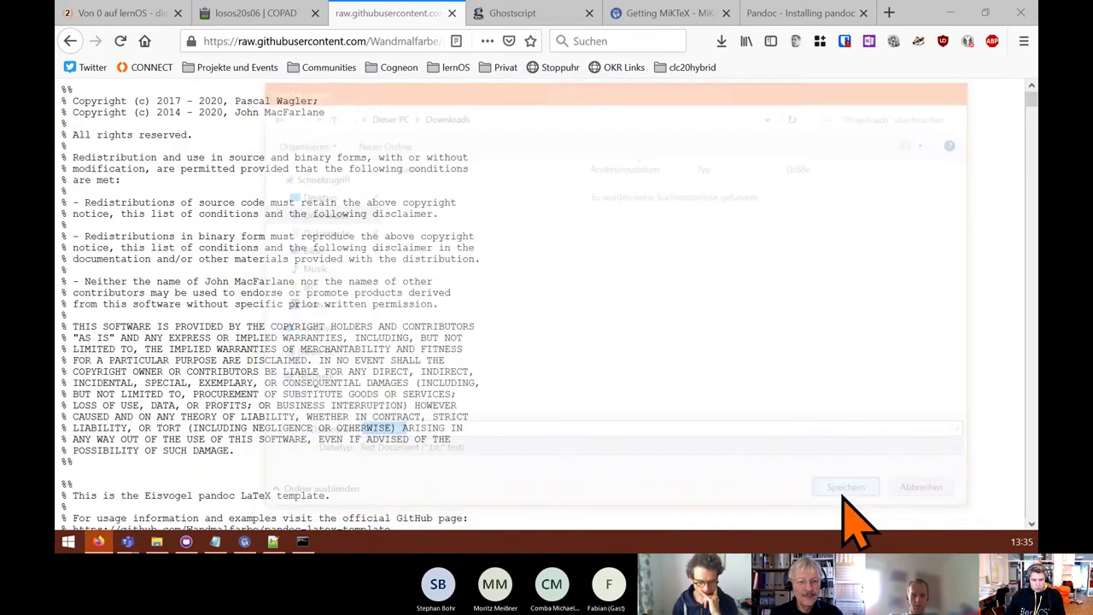
# - Check the production chain list in the losos20s06 pad, go to github.com/cogneon and open the lernos-template repository
pyautogui.click(274, 12)
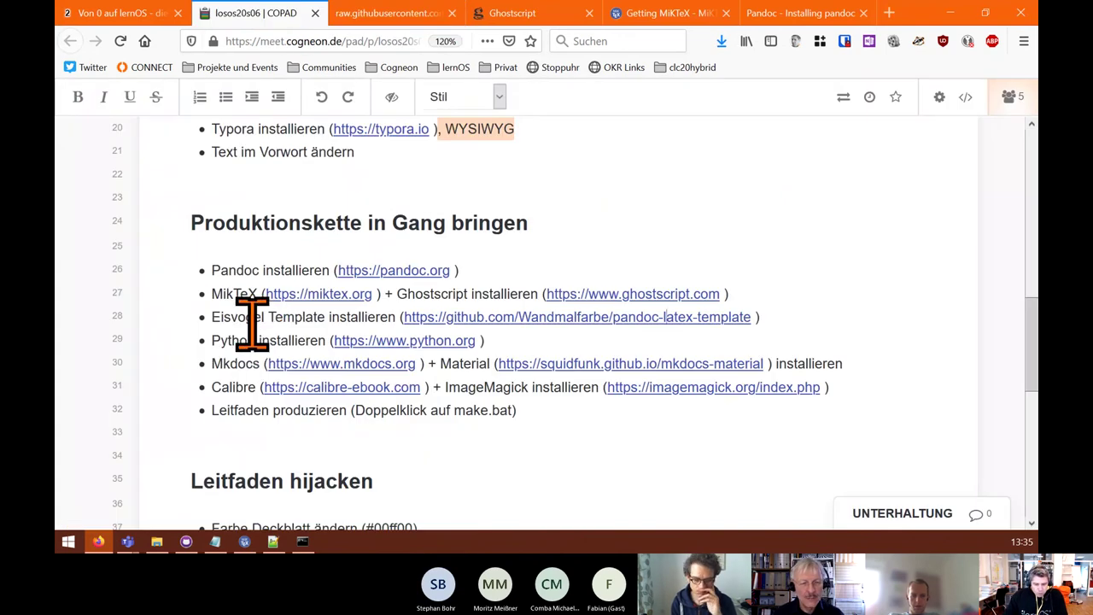
pyautogui.click(401, 14)
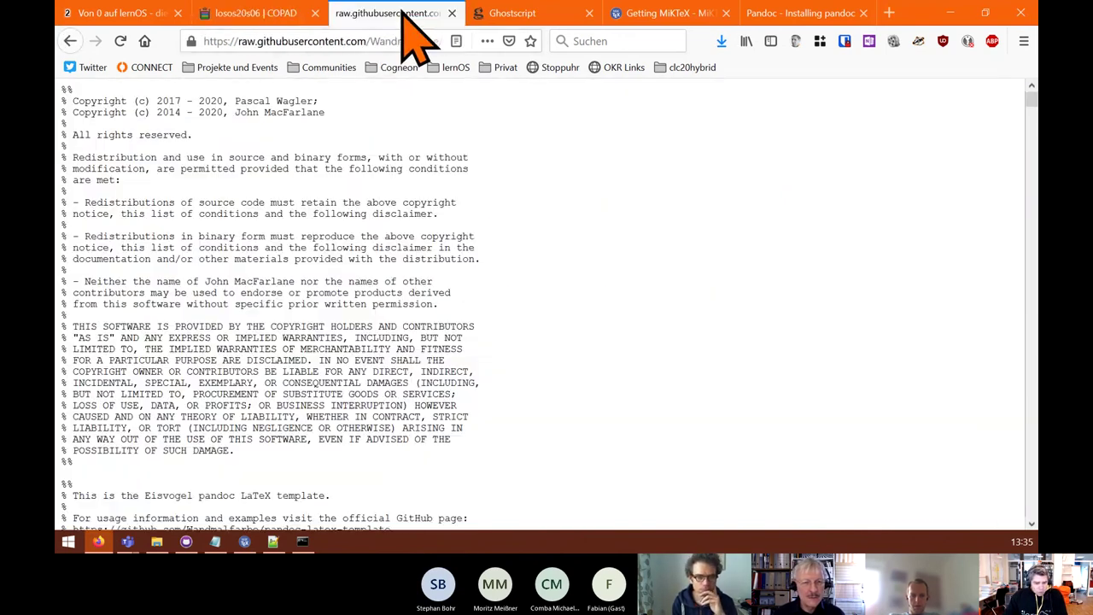
pyautogui.click(405, 41)
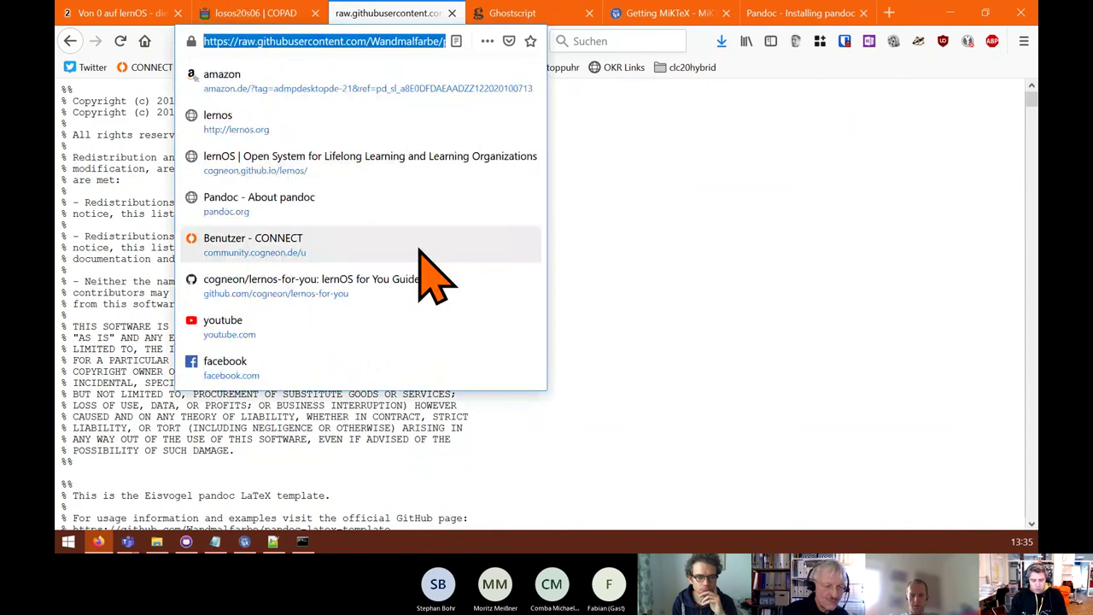
pyautogui.write('github.com/')
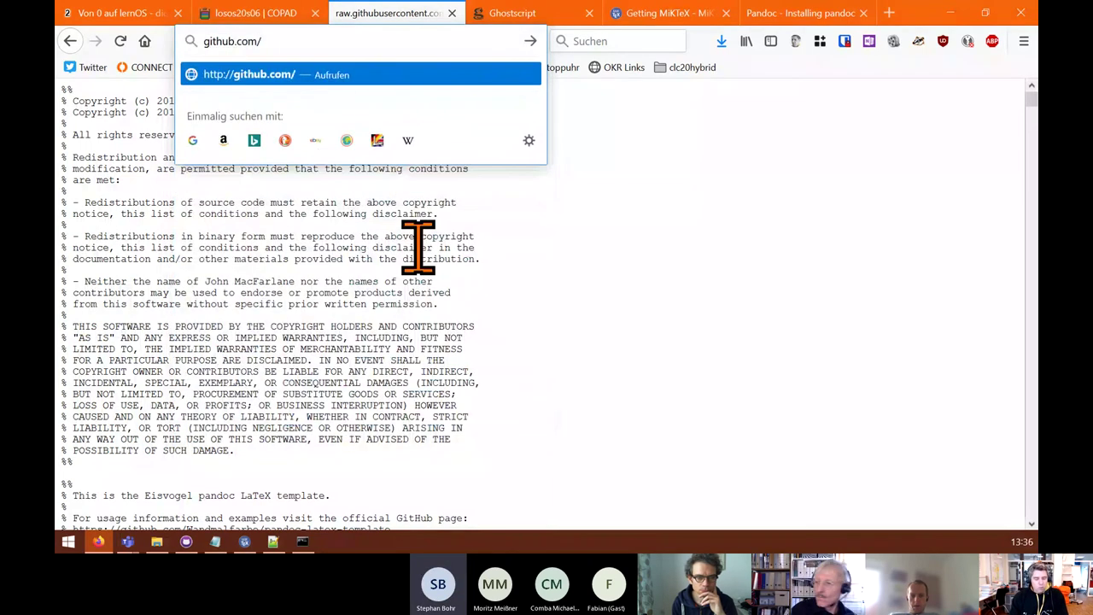
pyautogui.write('cogneon')
pyautogui.press('Return')
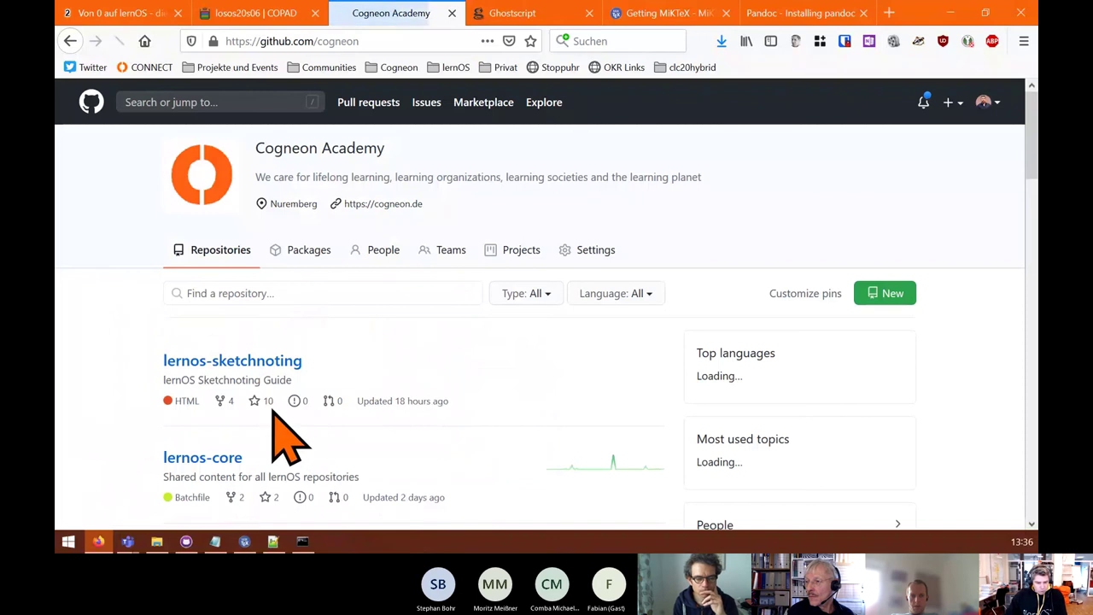
pyautogui.scroll(-5, 273, 410)
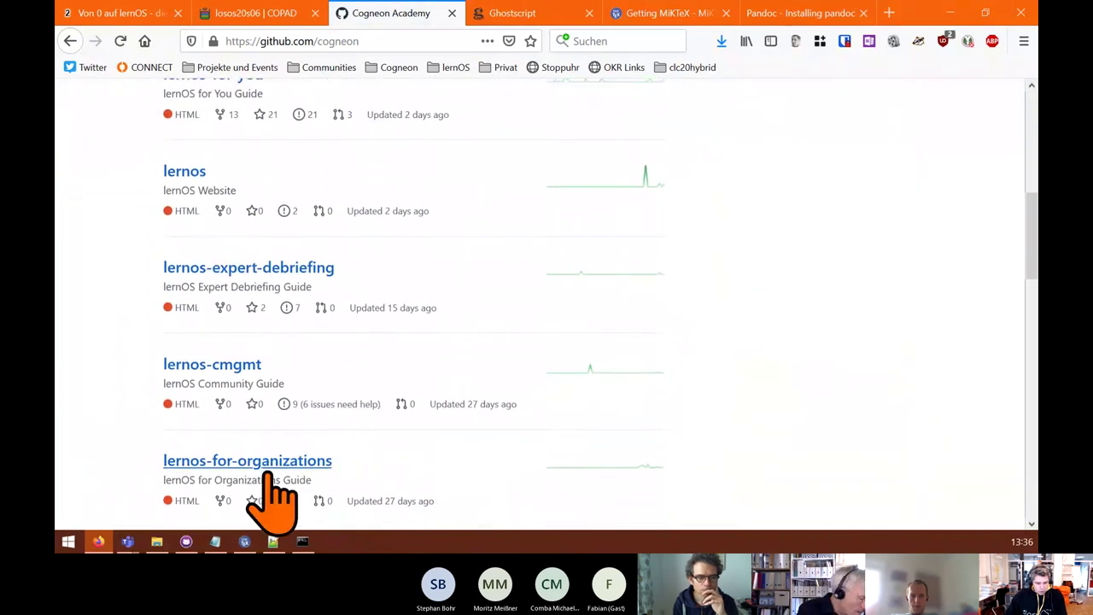
pyautogui.scroll(-4, 272, 492)
pyautogui.click(240, 242)
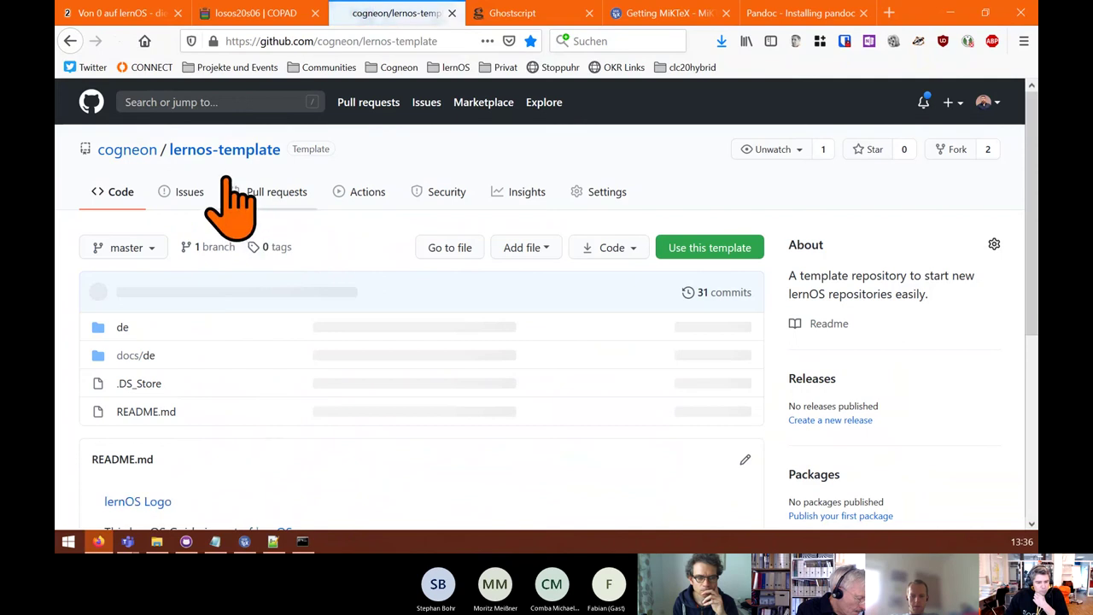
# - Open 1-Grundlagen.md from the de/src folder of the lernos-template repository
pyautogui.click(119, 331)
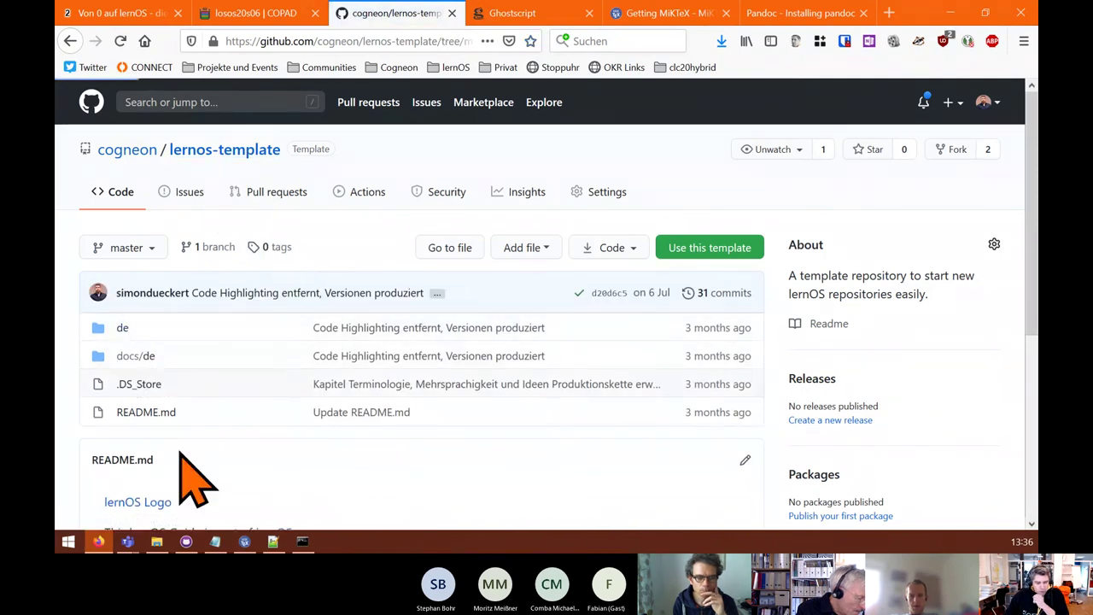
pyautogui.scroll(-1, 163, 476)
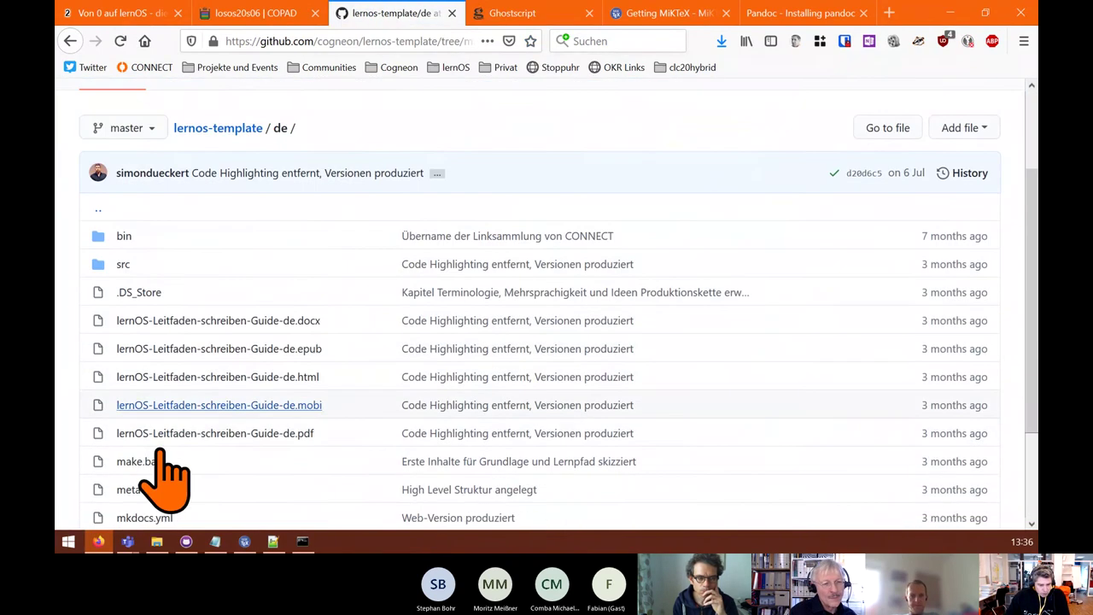
pyautogui.scroll(-1, 162, 474)
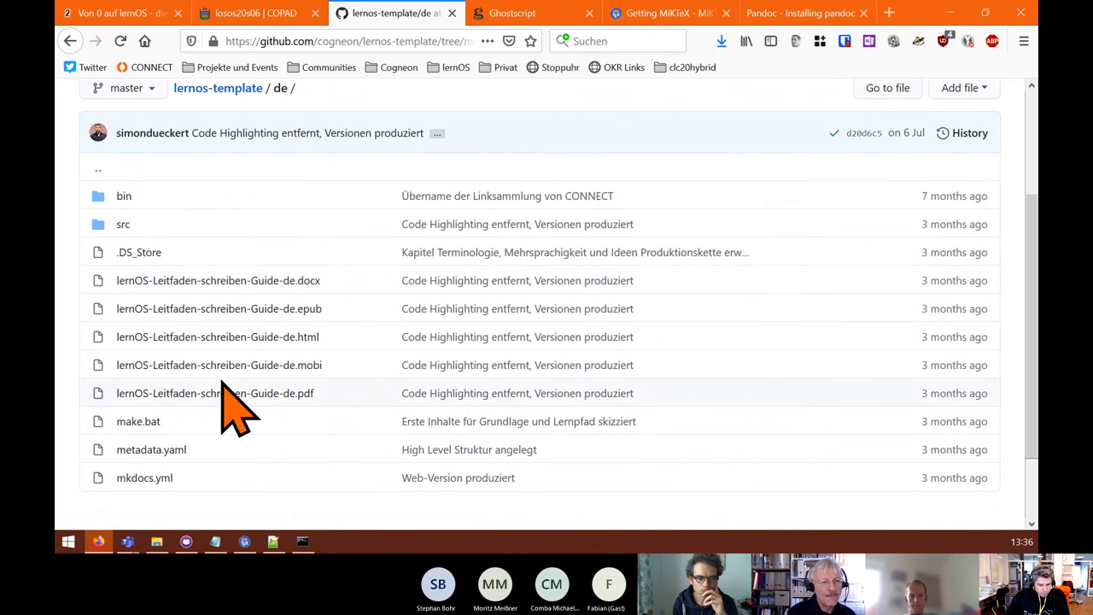
pyautogui.click(122, 224)
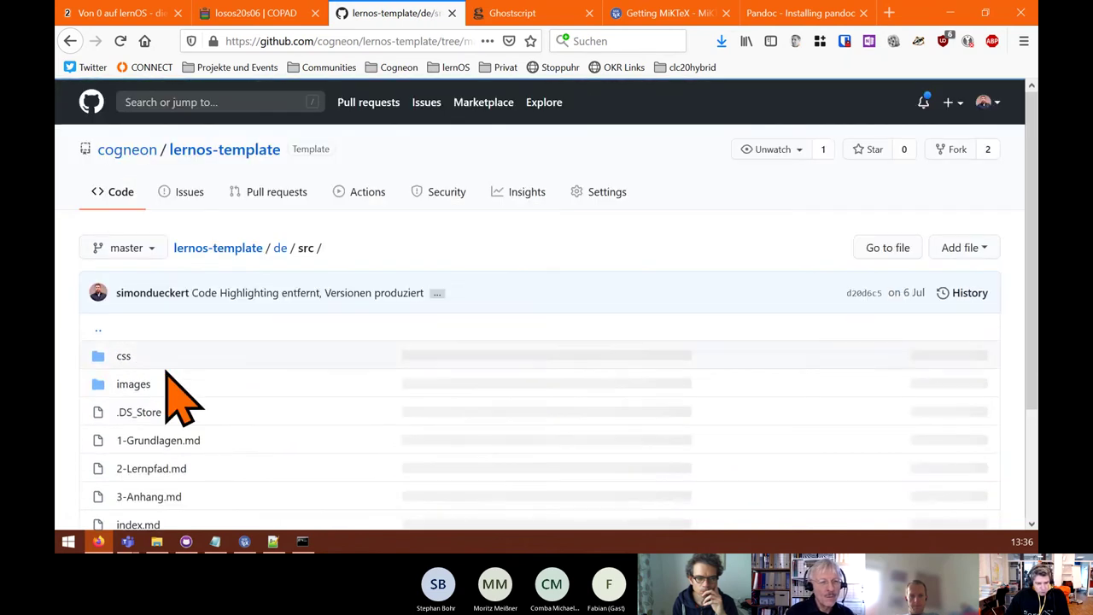
pyautogui.click(160, 444)
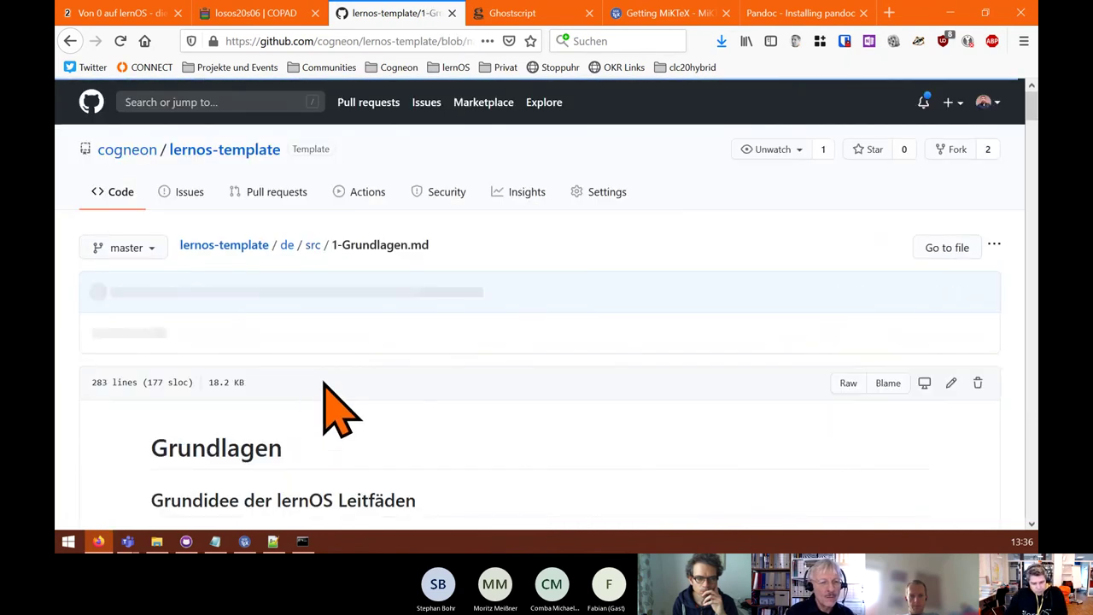
# - Search 1-Grundlagen.md for "latex" and look through the document for the section on the lernOS production chain on Windows 10
pyautogui.hotkey('ctrl', 'f')
pyautogui.write('l')
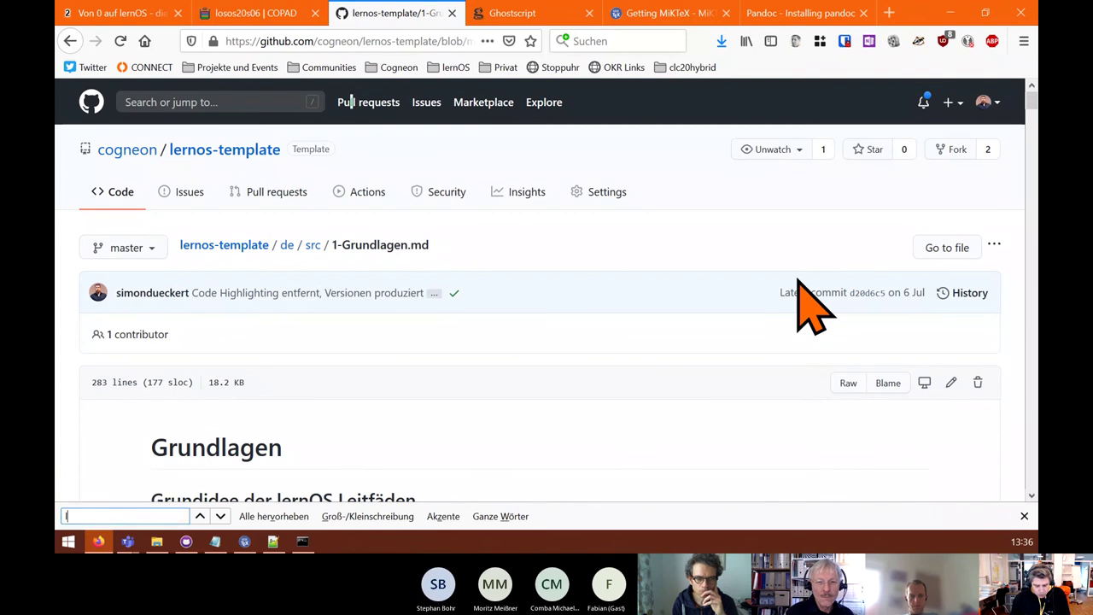
pyautogui.write('and')
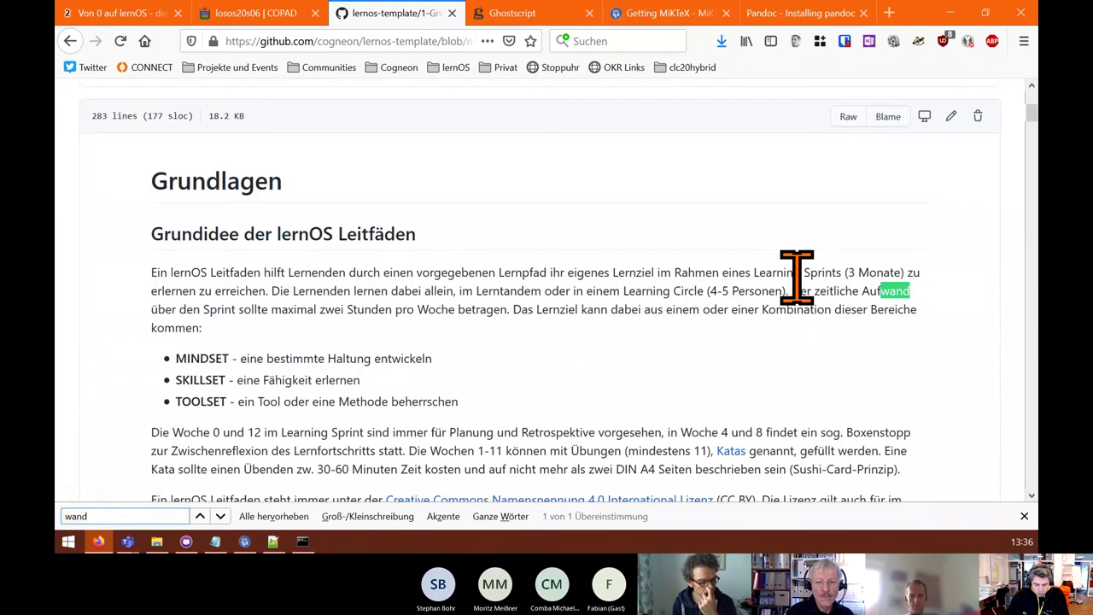
pyautogui.write('m')
pyautogui.press('BackSpace')
pyautogui.press('BackSpace')
pyautogui.press('BackSpace')
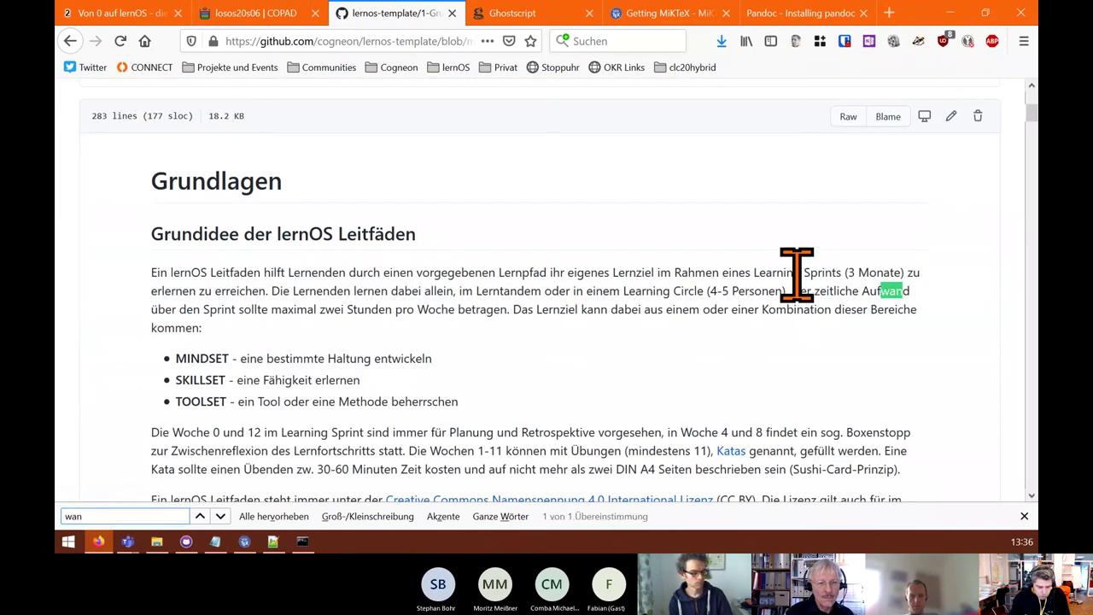
pyautogui.write('lat')
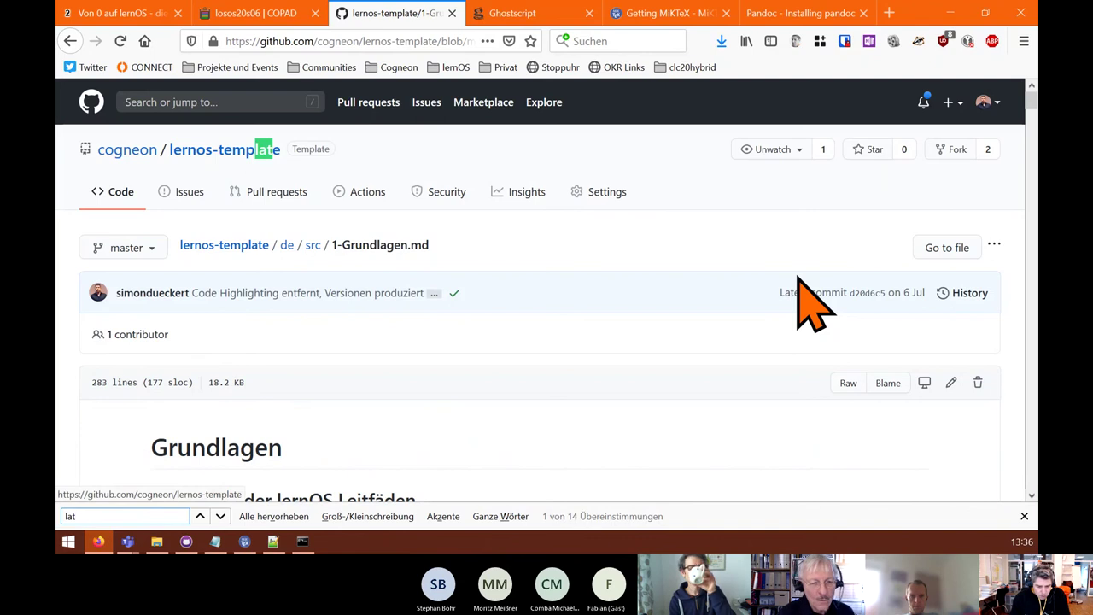
pyautogui.write('ex')
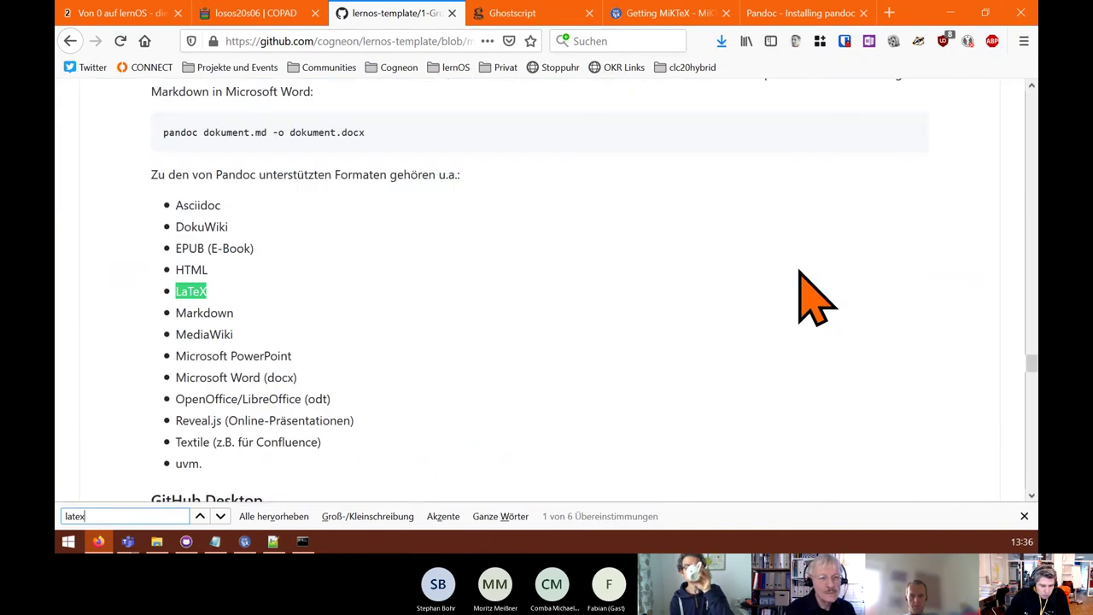
pyautogui.scroll(-15, 461, 423)
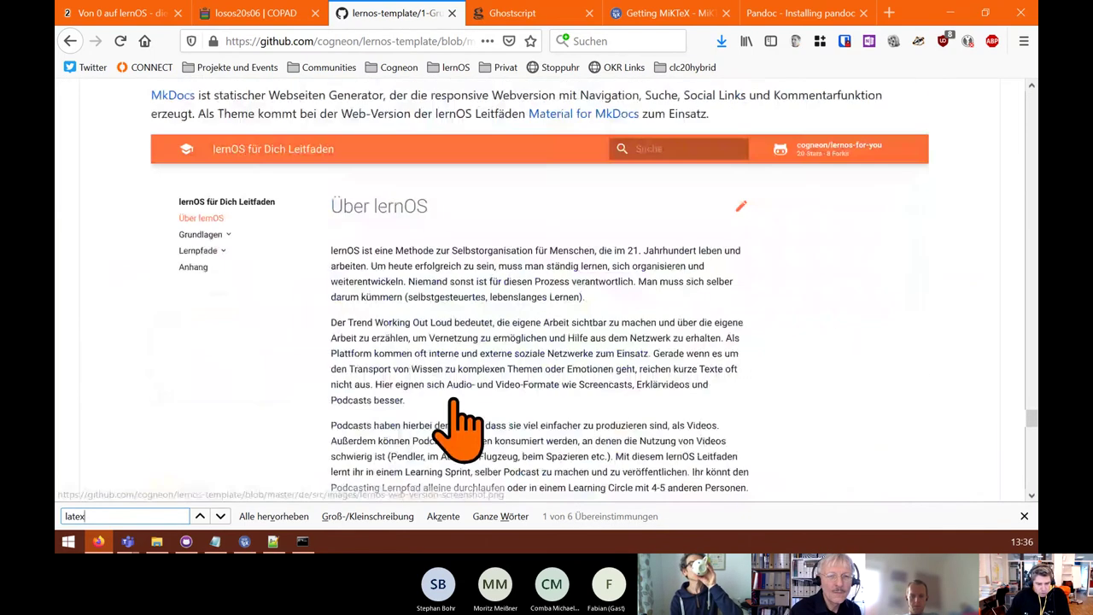
pyautogui.scroll(-15, 461, 423)
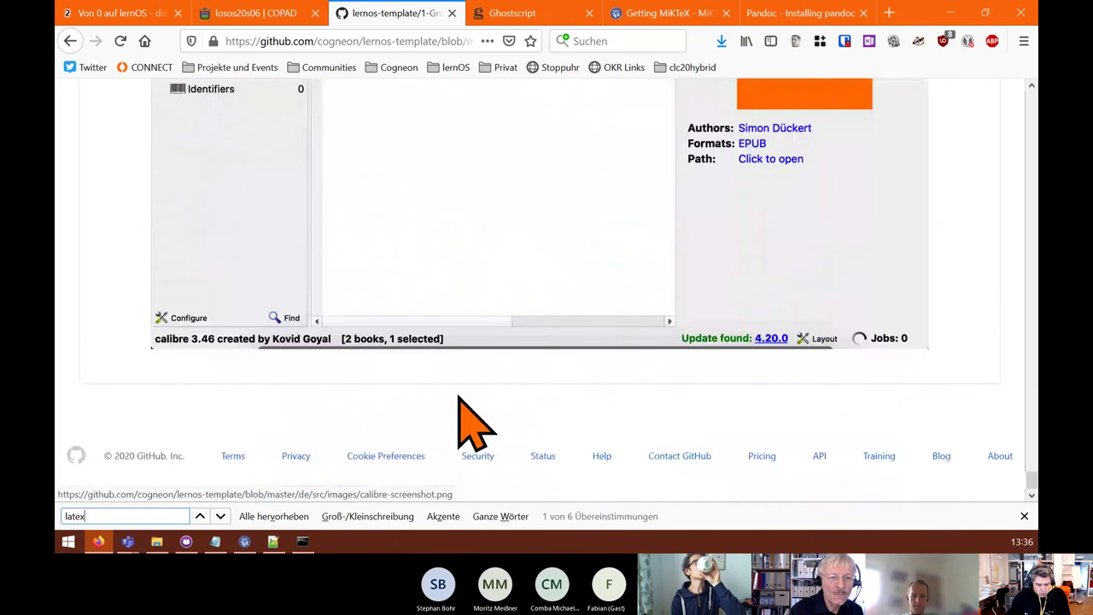
pyautogui.scroll(4, 504, 420)
pyautogui.moveTo(1031, 463); pyautogui.dragTo(1032, 293)
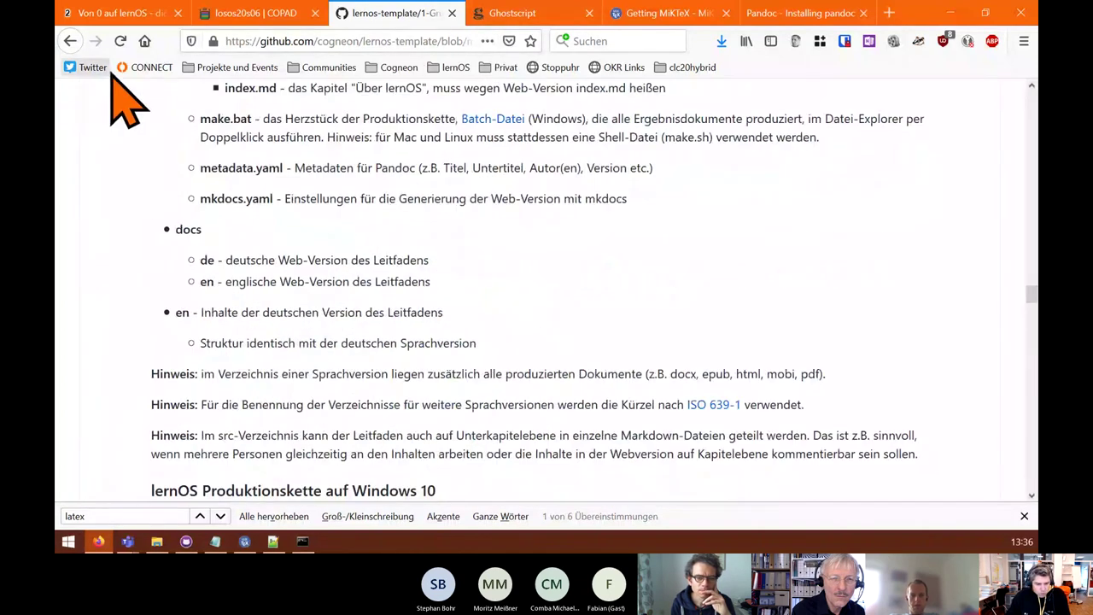
# - Return to the Wandmalfarbe pandoc-latex-template repository and bring up the Installation section of its README
pyautogui.click(71, 41)
pyautogui.click(71, 41)
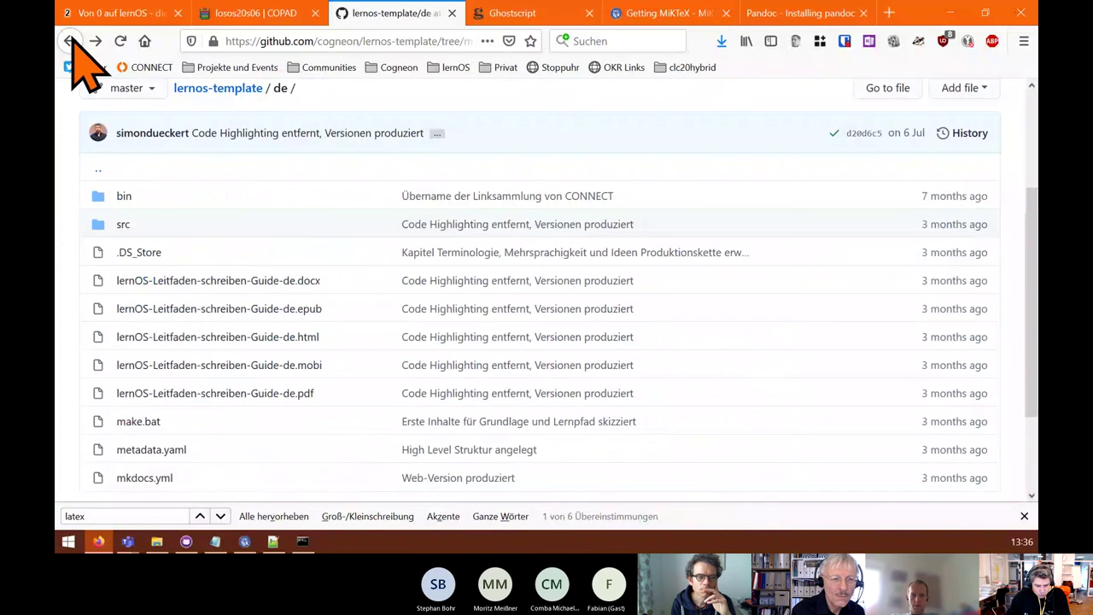
pyautogui.click(71, 41)
pyautogui.click(71, 41)
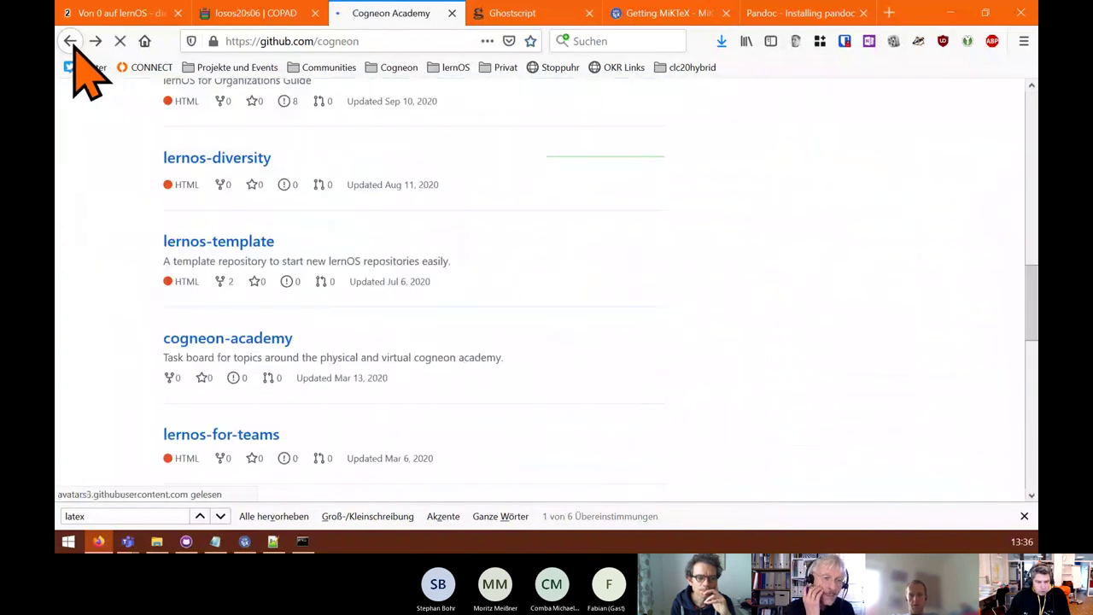
pyautogui.click(71, 41)
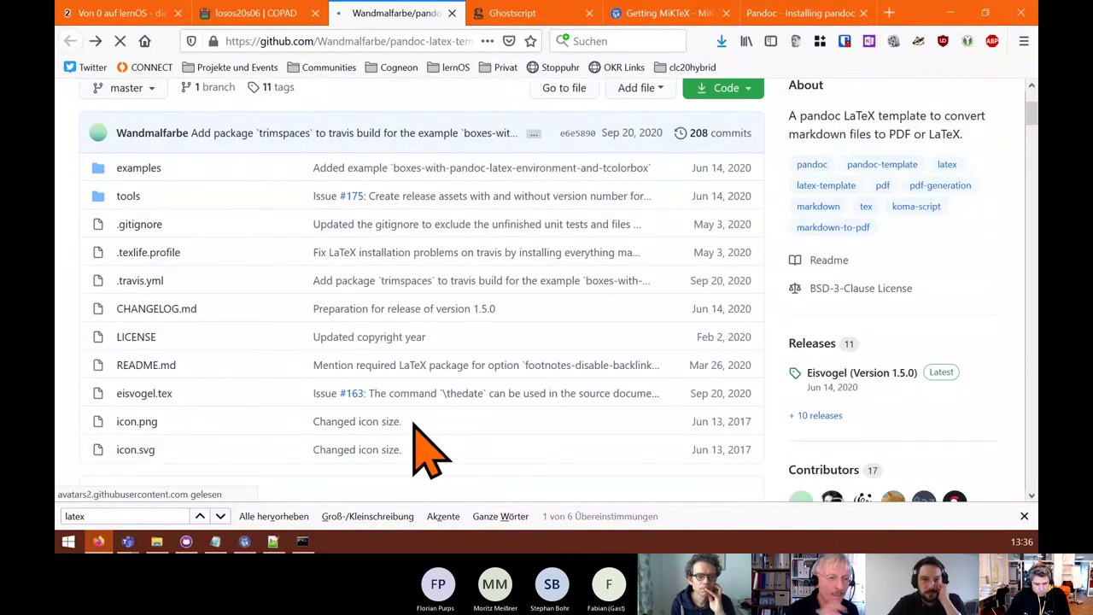
pyautogui.scroll(-2, 318, 306)
pyautogui.scroll(-5, 312, 286)
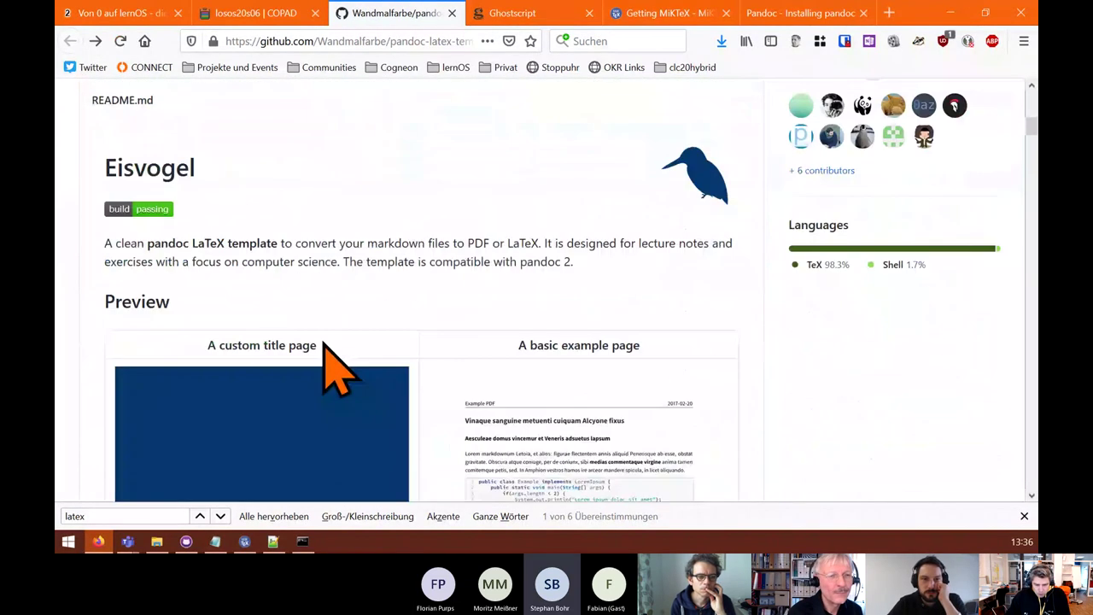
pyautogui.moveTo(1032, 128); pyautogui.dragTo(1032, 143)
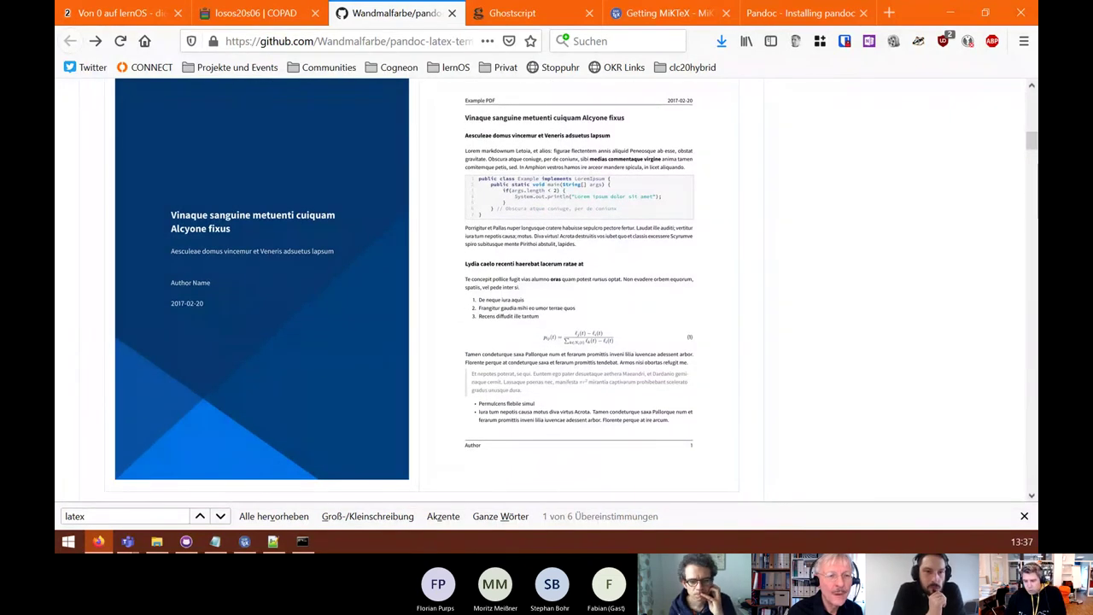
pyautogui.moveTo(1033, 145); pyautogui.dragTo(1033, 163)
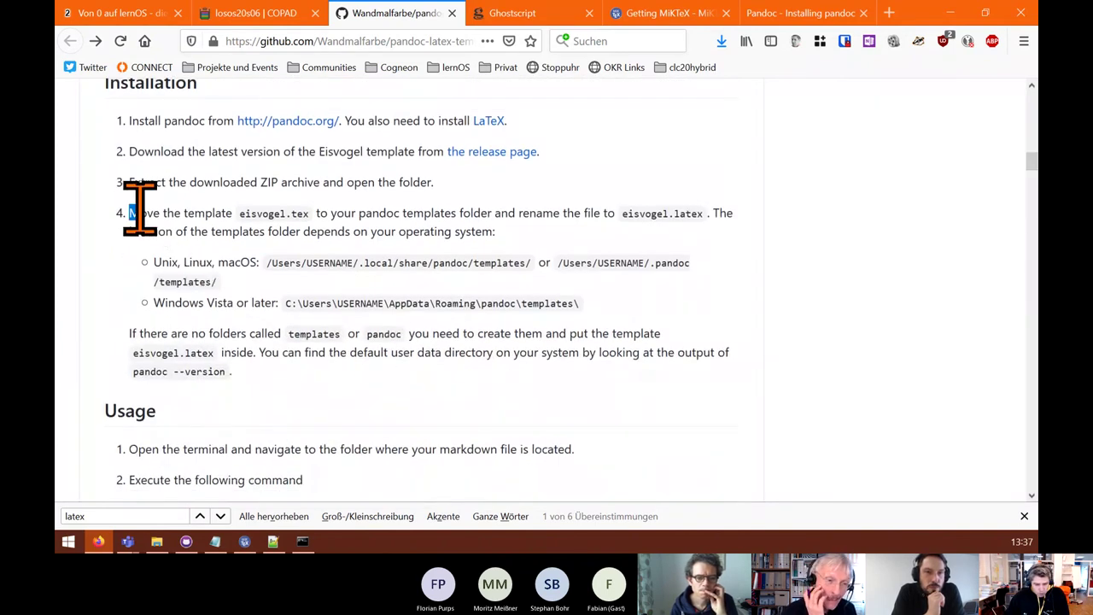
# - Copy the Windows templates folder path C:\Users\USERNAME\AppData\Roaming\pandoc\templates\ from step 4 of the README's Installation section
pyautogui.moveTo(137, 213); pyautogui.dragTo(735, 214)
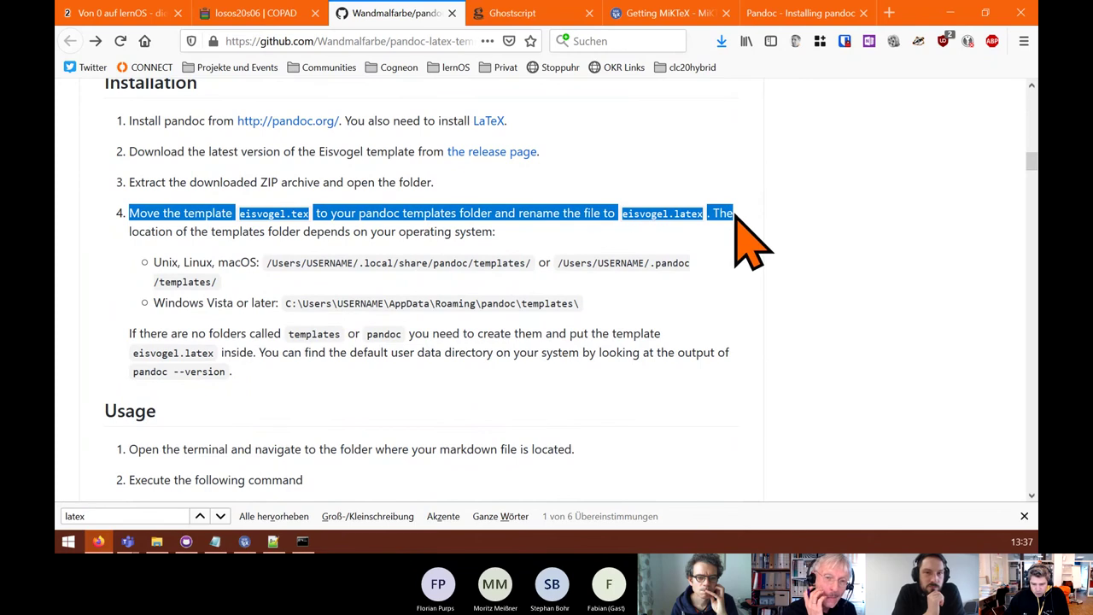
pyautogui.click(731, 213)
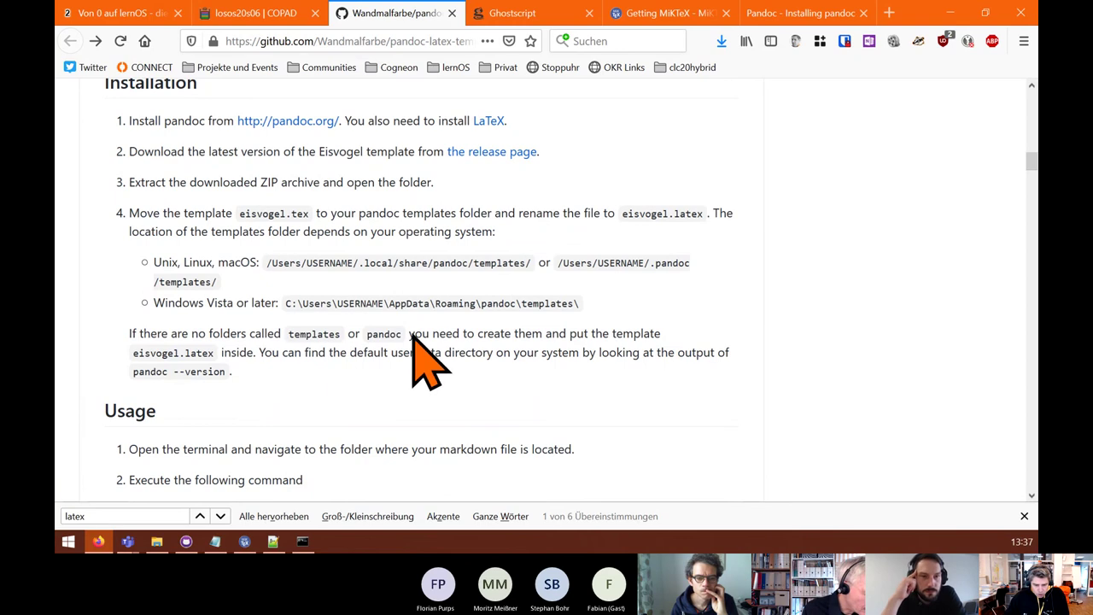
pyautogui.hotkey('ctrl', '+')
pyautogui.hotkey('ctrl', '+')
pyautogui.hotkey('ctrl', '+')
pyautogui.hotkey('ctrl', '+')
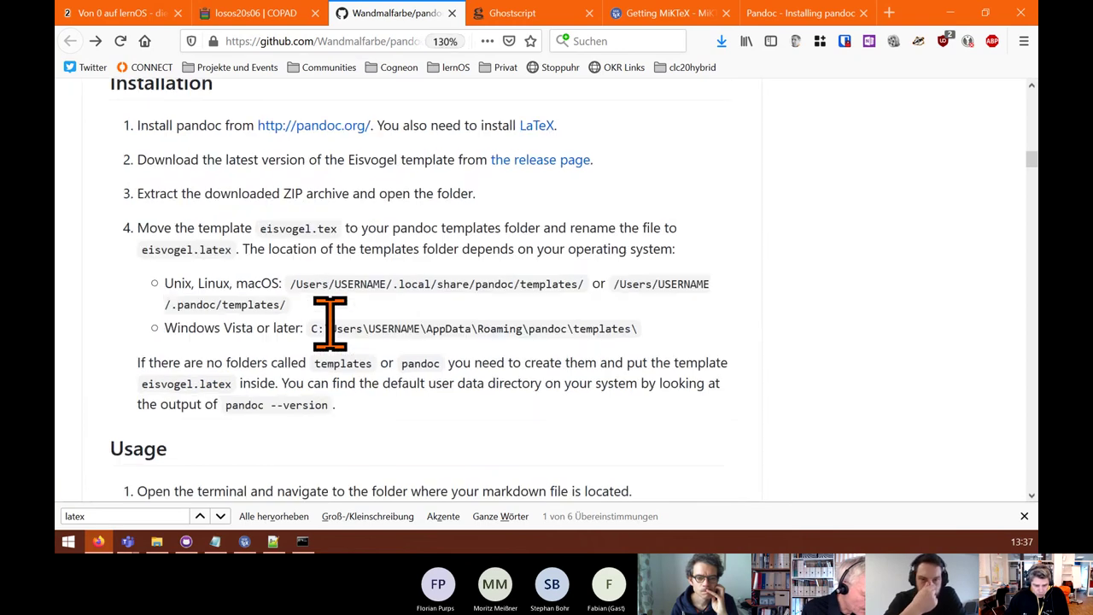
pyautogui.scroll(-4, 743, 385)
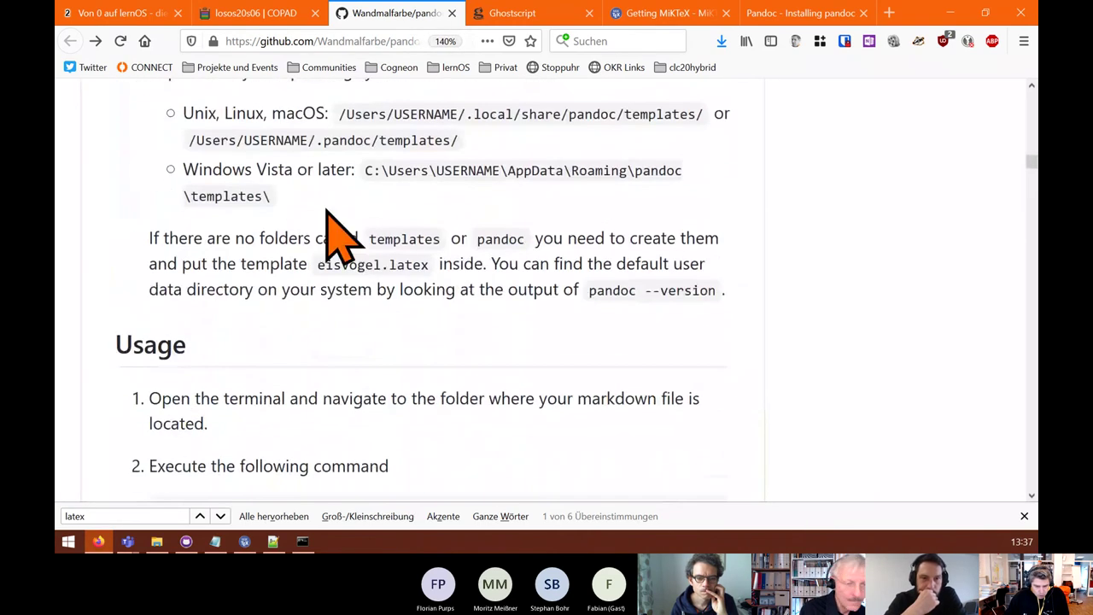
pyautogui.moveTo(364, 171); pyautogui.dragTo(276, 195)
pyautogui.hotkey('ctrl', 'c')
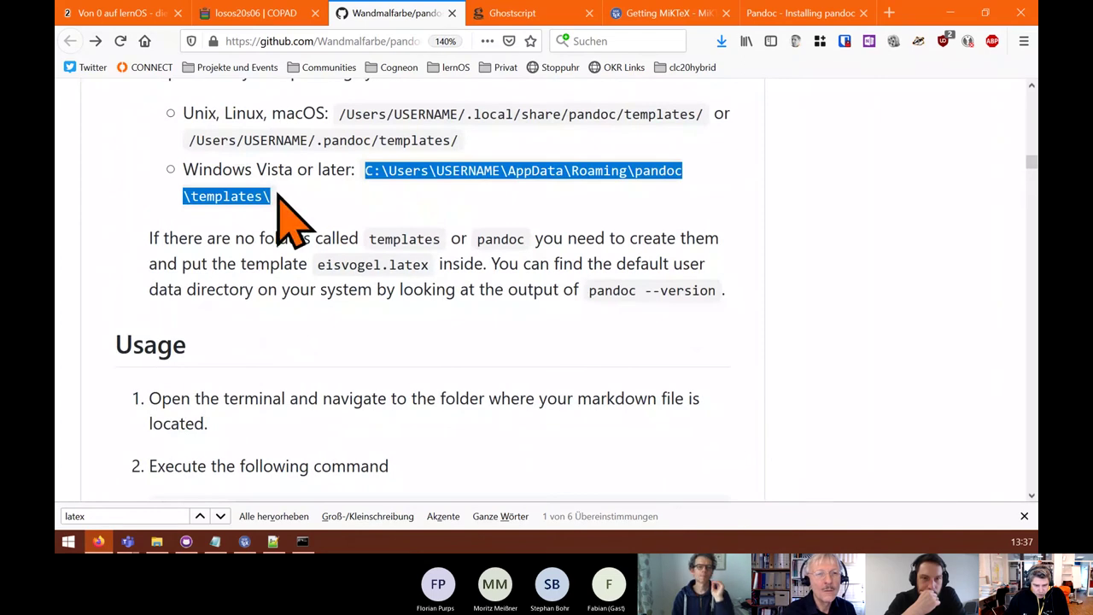
# - Extend the Eisvogel template entry in the losos20s06 pad with , unter Windows in "C:\Users\USERNAME\AppData\Roaming\pandoc\templates\" kopieren
pyautogui.click(248, 16)
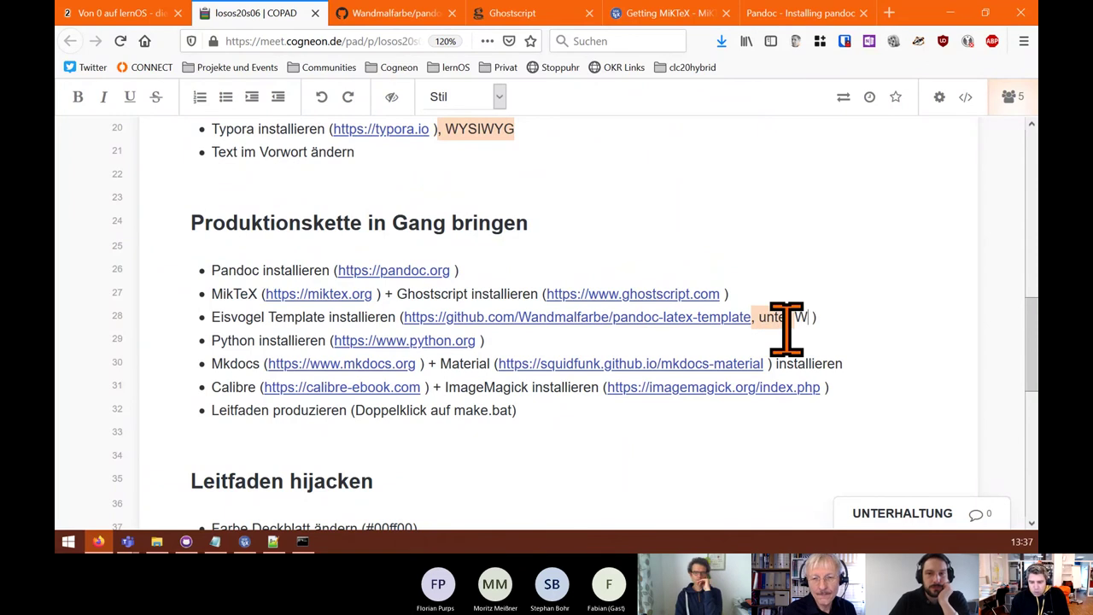
pyautogui.hotkey('ctrl', 'v')
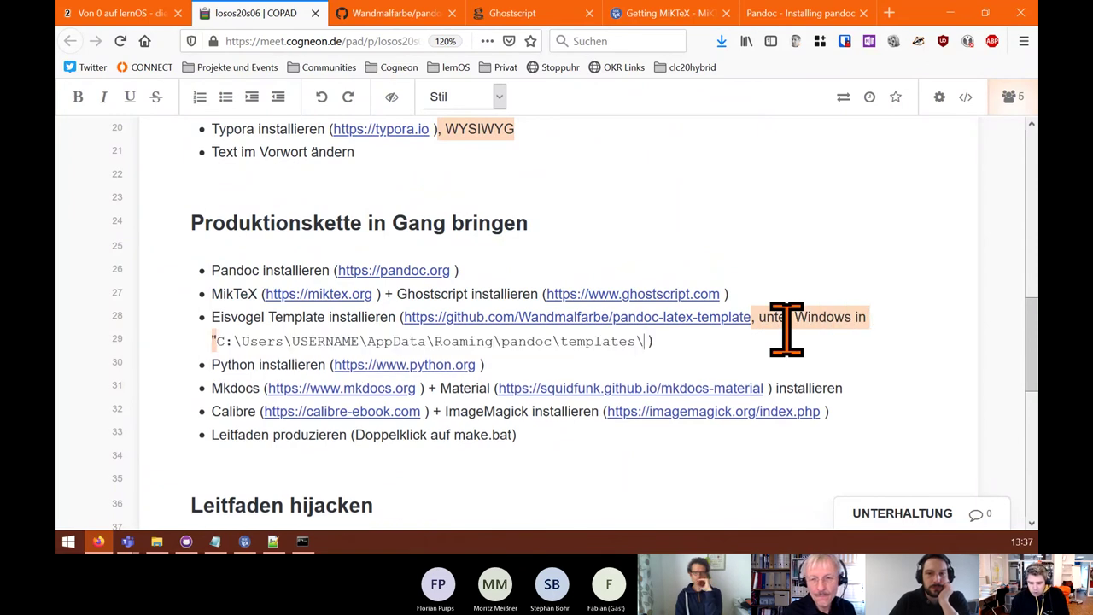
pyautogui.write('" kopieren')
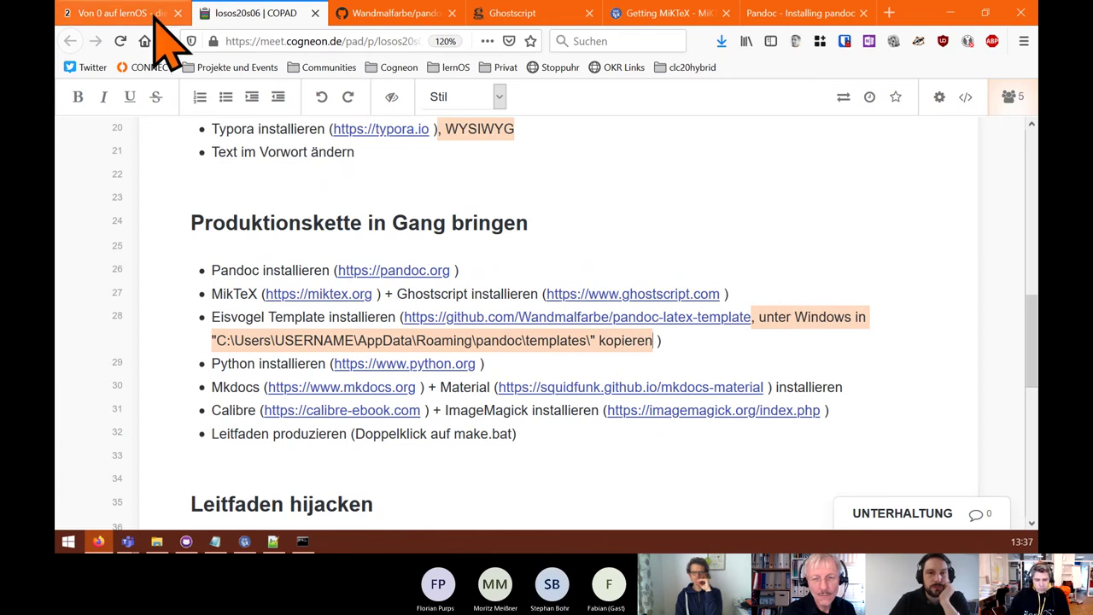
# - Arrange the browser and the File Explorer window side by side, with the pad's Eisvogel template entry in view
pyautogui.hotkey('alt', 'Tab')
pyautogui.moveTo(918, 17); pyautogui.dragTo(61, 146)
pyautogui.click(946, 149)
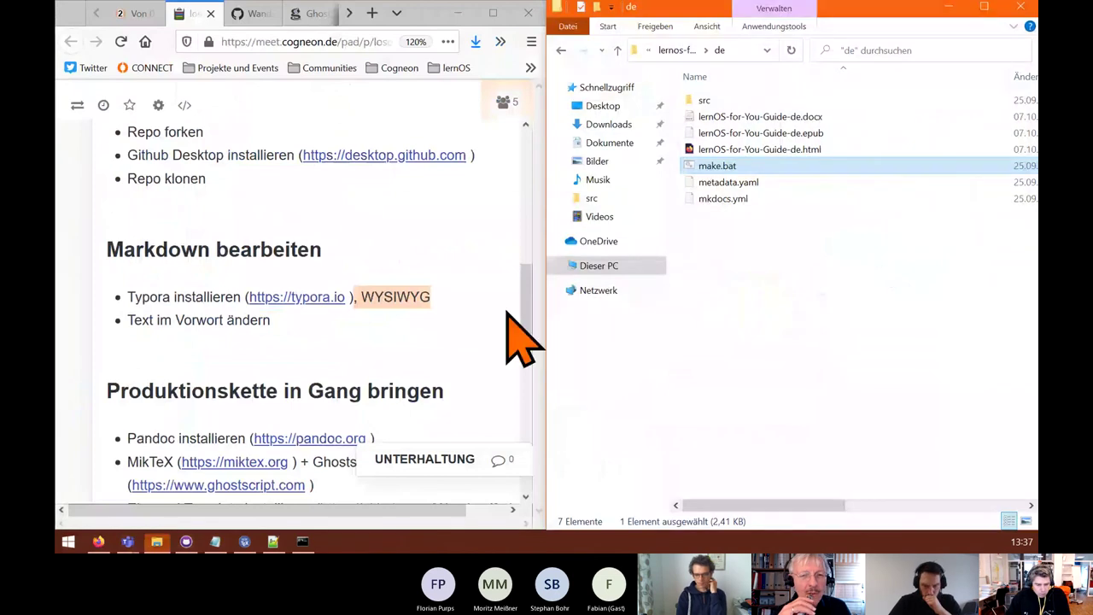
pyautogui.scroll(-4, 310, 317)
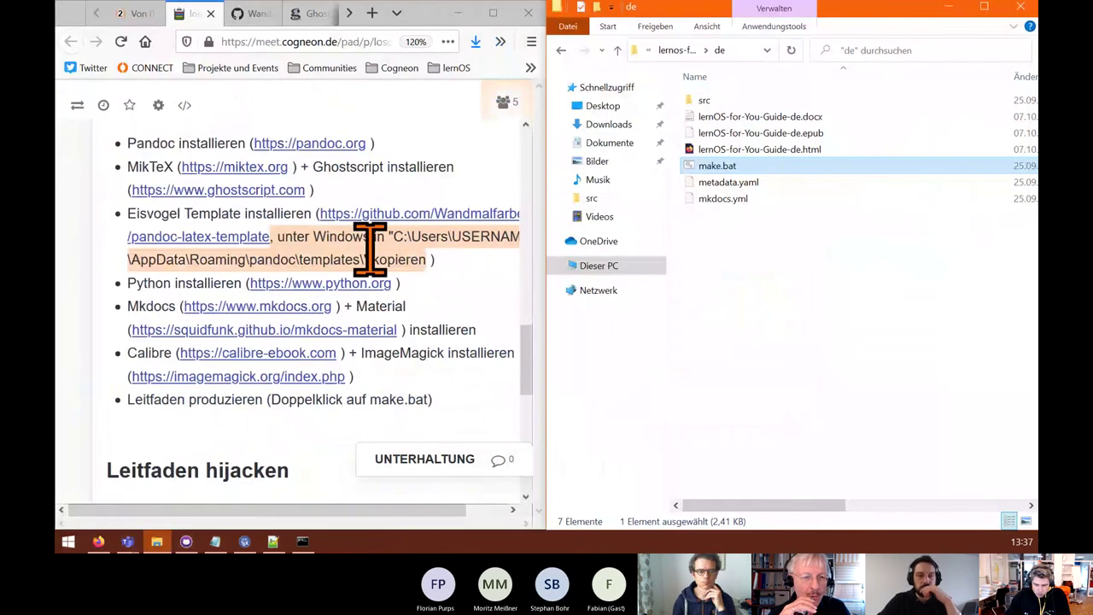
# - Check the template name in the make.bat output, close the console, and rename lernos.latex in Downloads to lernOS.latex
pyautogui.click(609, 124)
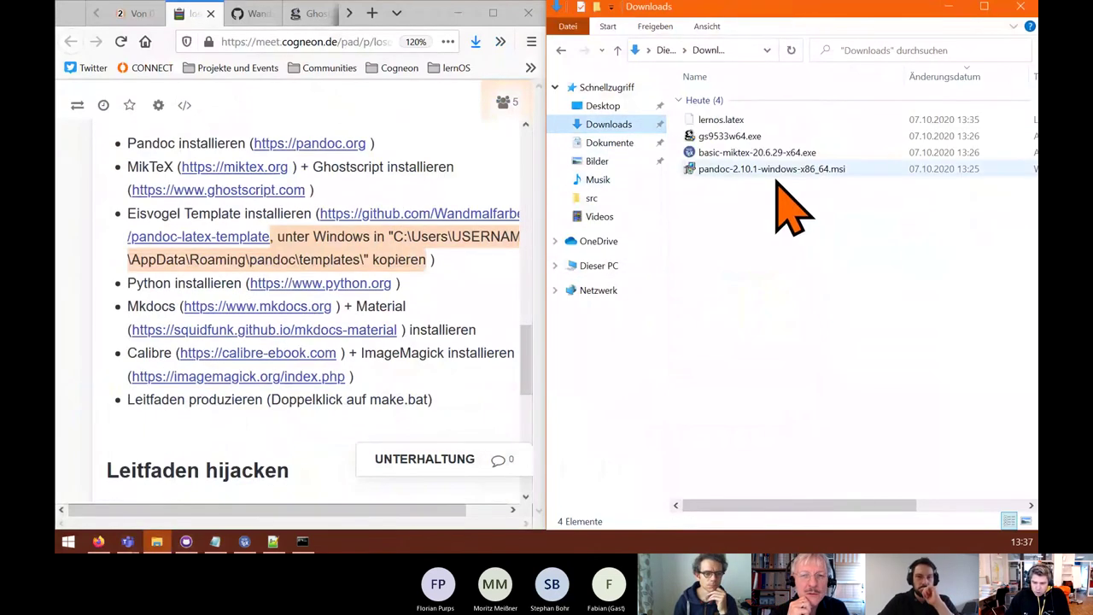
pyautogui.click(722, 122)
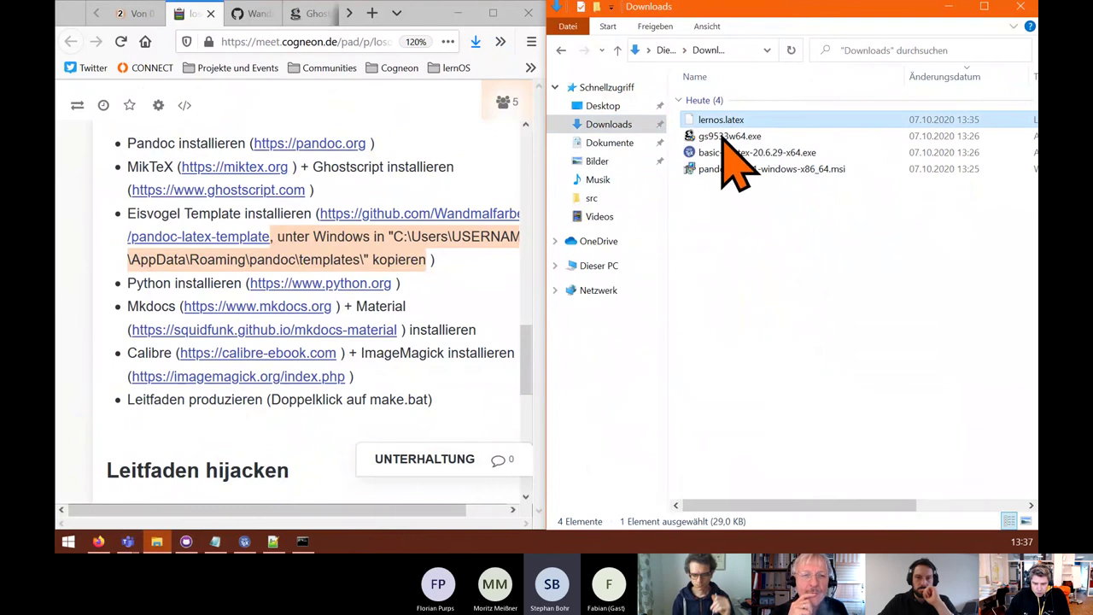
pyautogui.click(303, 543)
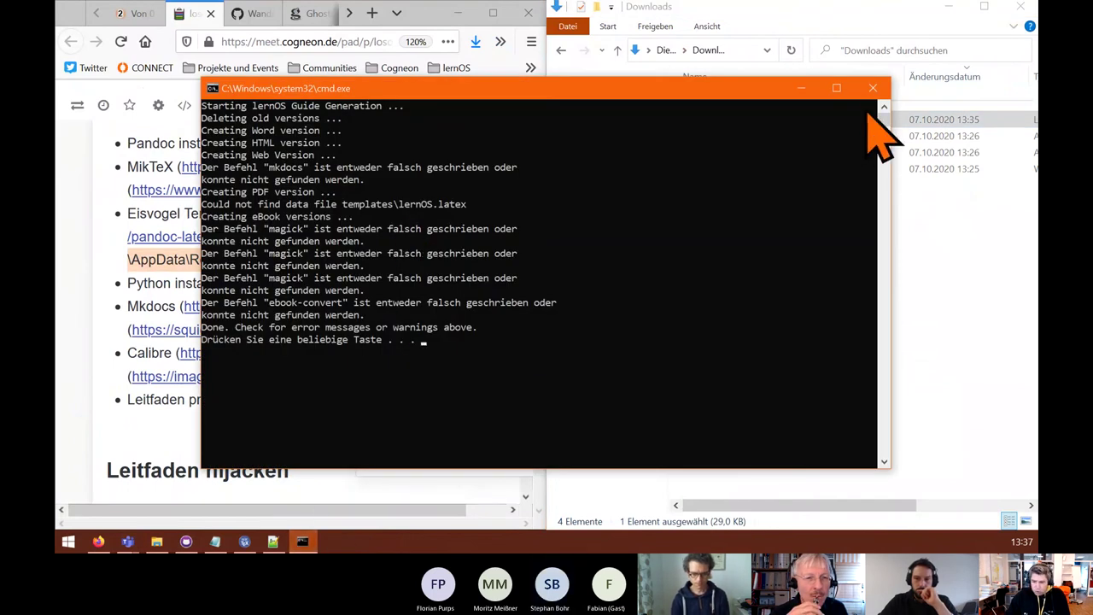
pyautogui.press('Return')
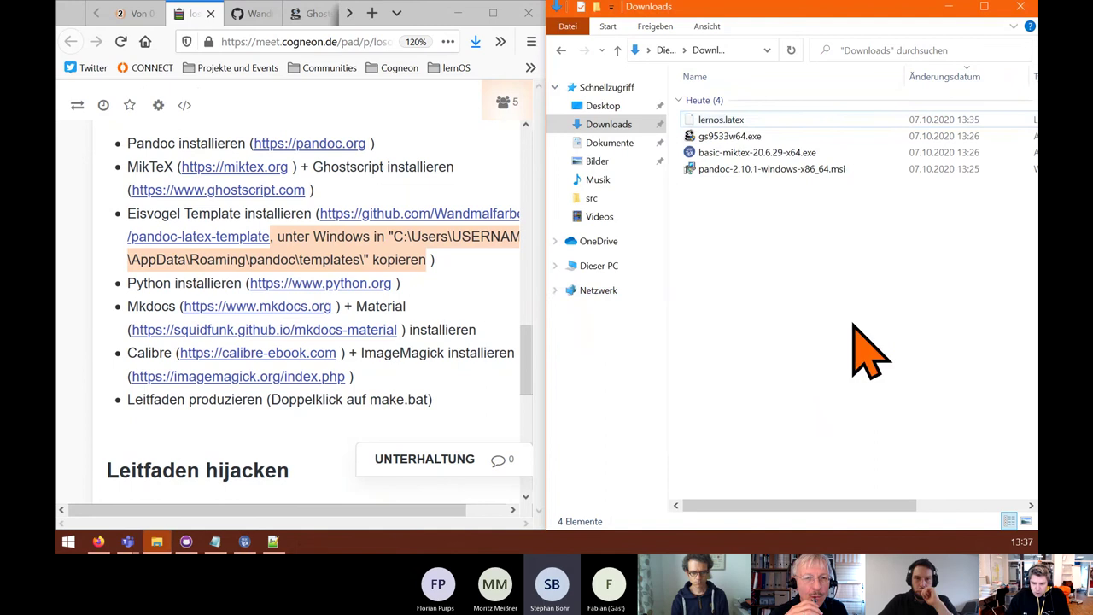
pyautogui.click(730, 124)
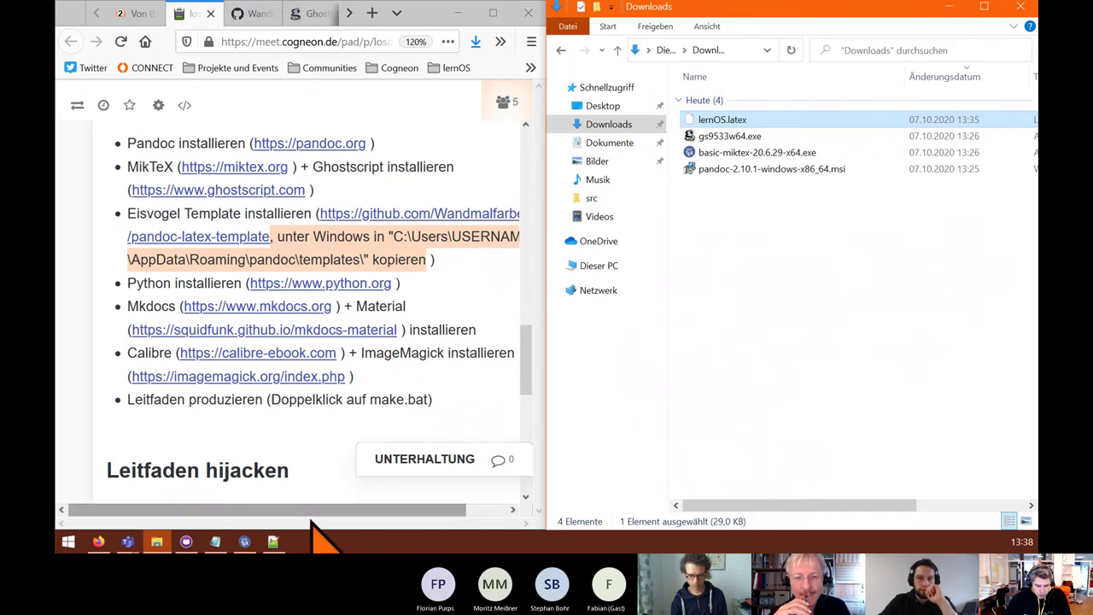
# - Bring the full templates path in the pad into view and open the own user folder under Benutzer on drive C:
pyautogui.moveTo(342, 510); pyautogui.dragTo(382, 510)
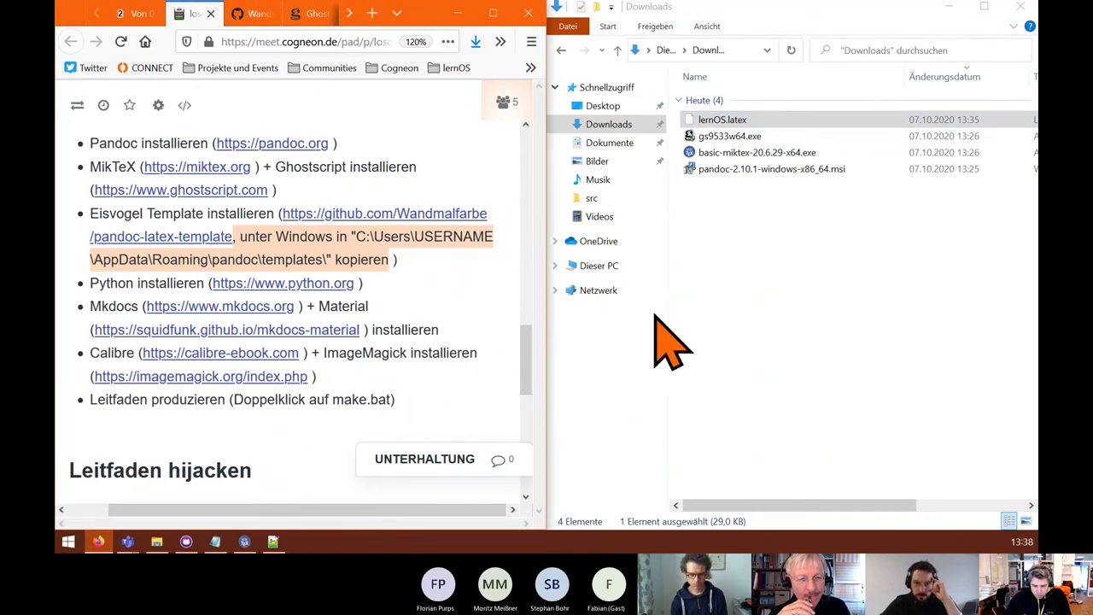
pyautogui.click(612, 265)
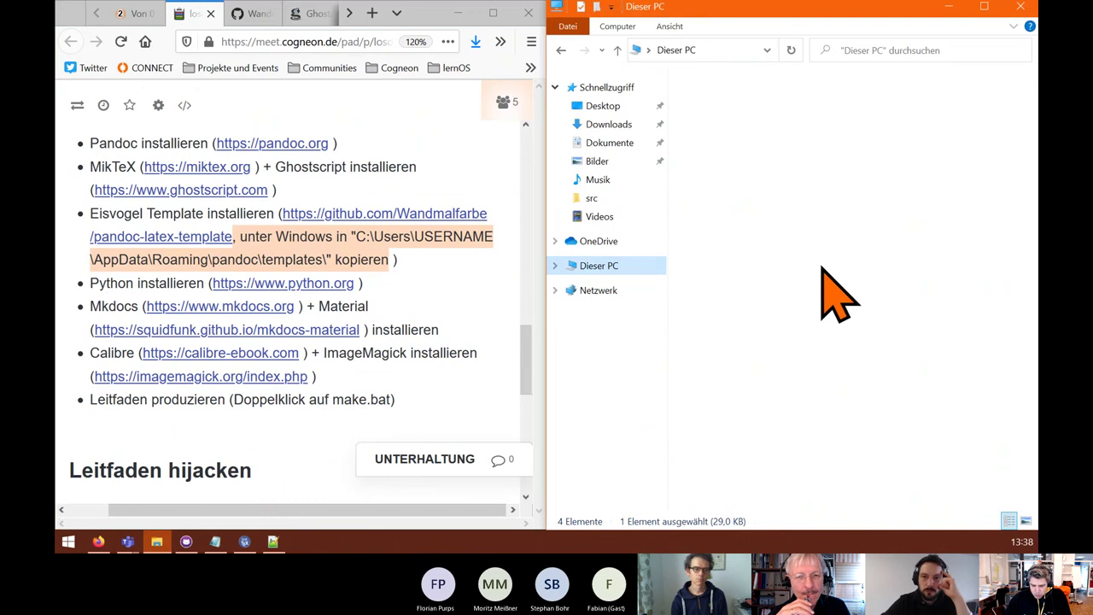
pyautogui.doubleClick(763, 418)
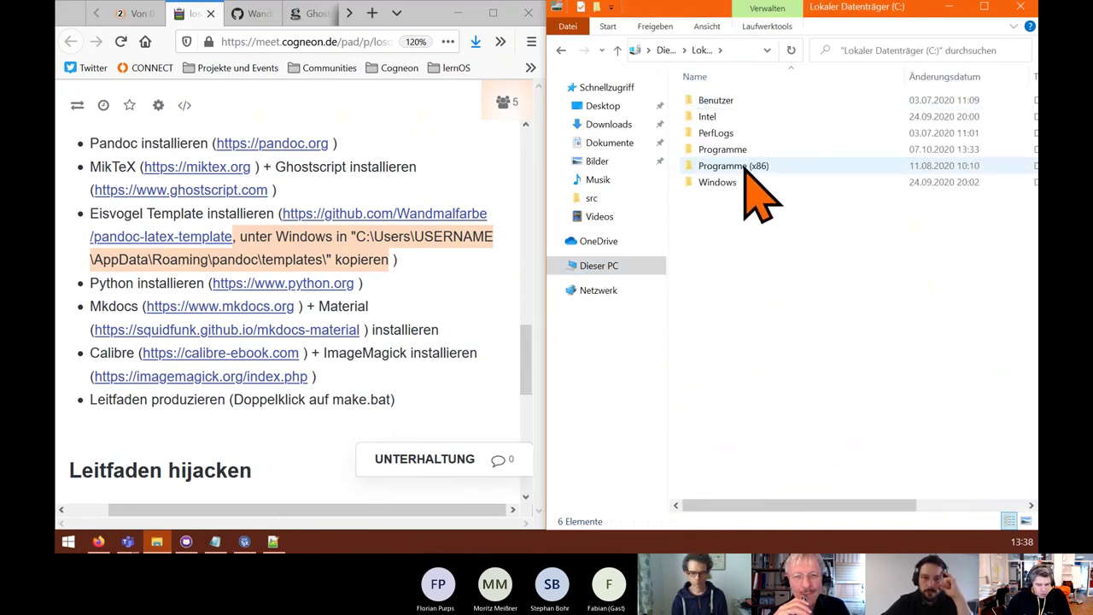
pyautogui.doubleClick(722, 103)
pyautogui.doubleClick(733, 133)
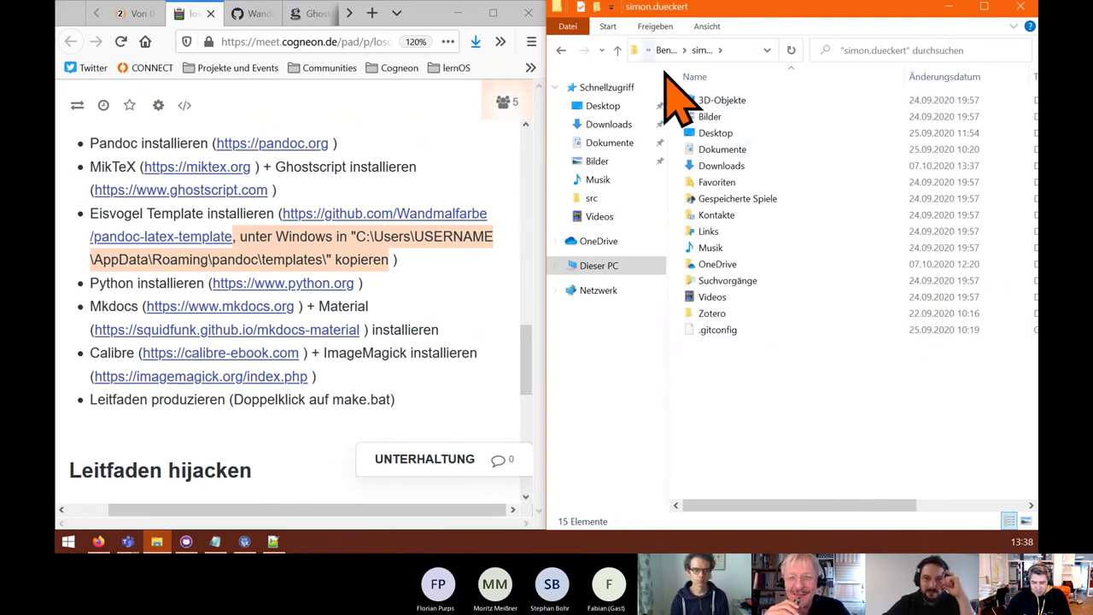
# - Go to the AppData folder by appending \AppData to the user folder's path, and open its Roaming folder
pyautogui.moveTo(356, 237); pyautogui.dragTo(492, 237)
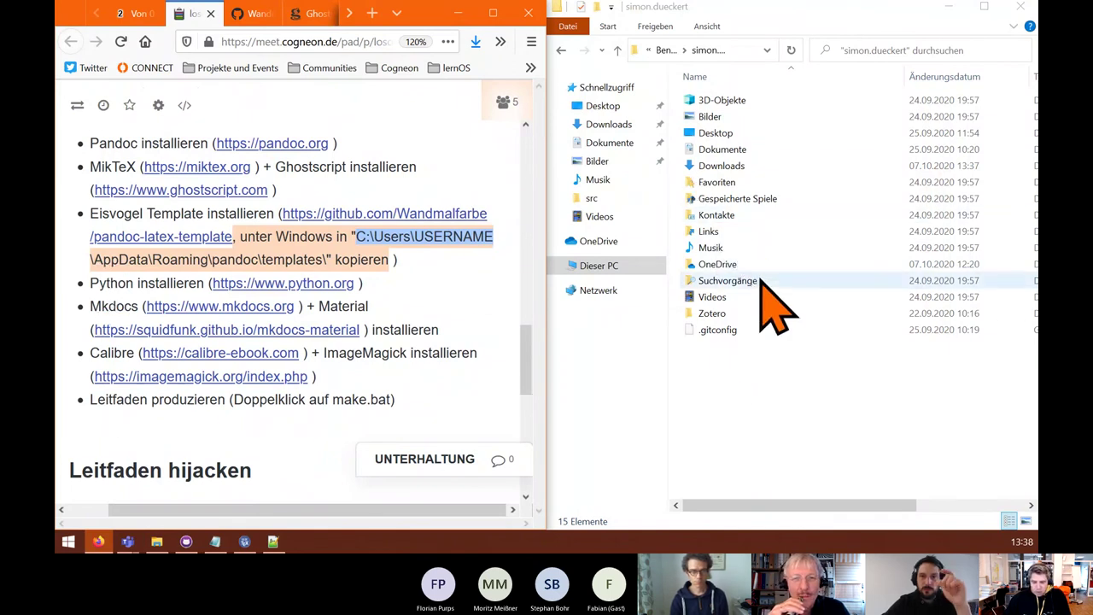
pyautogui.rightClick(741, 53)
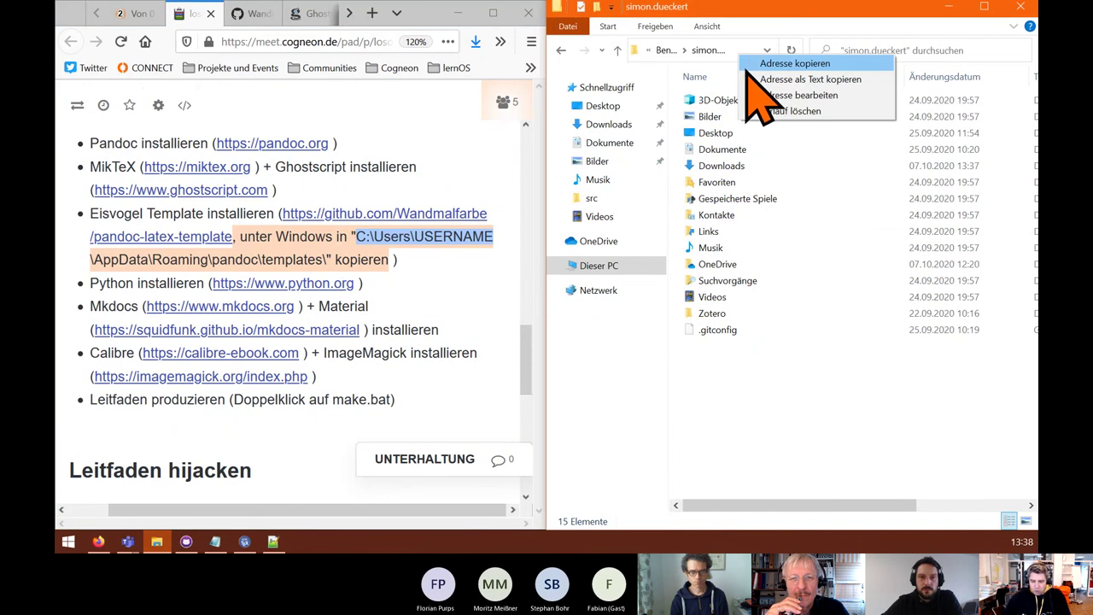
pyautogui.click(794, 97)
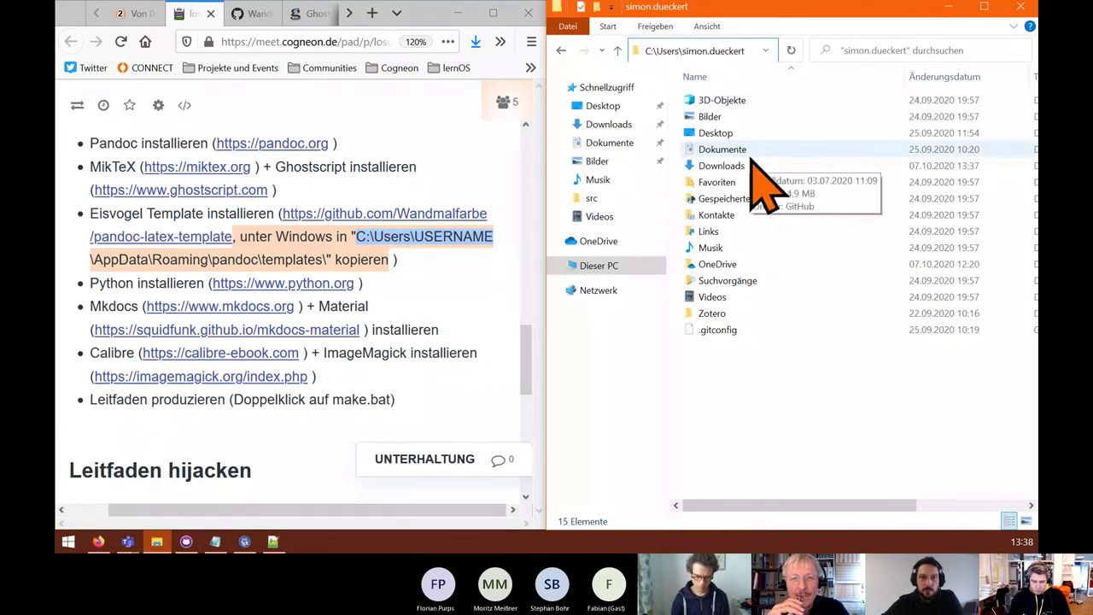
pyautogui.write('\\AppData')
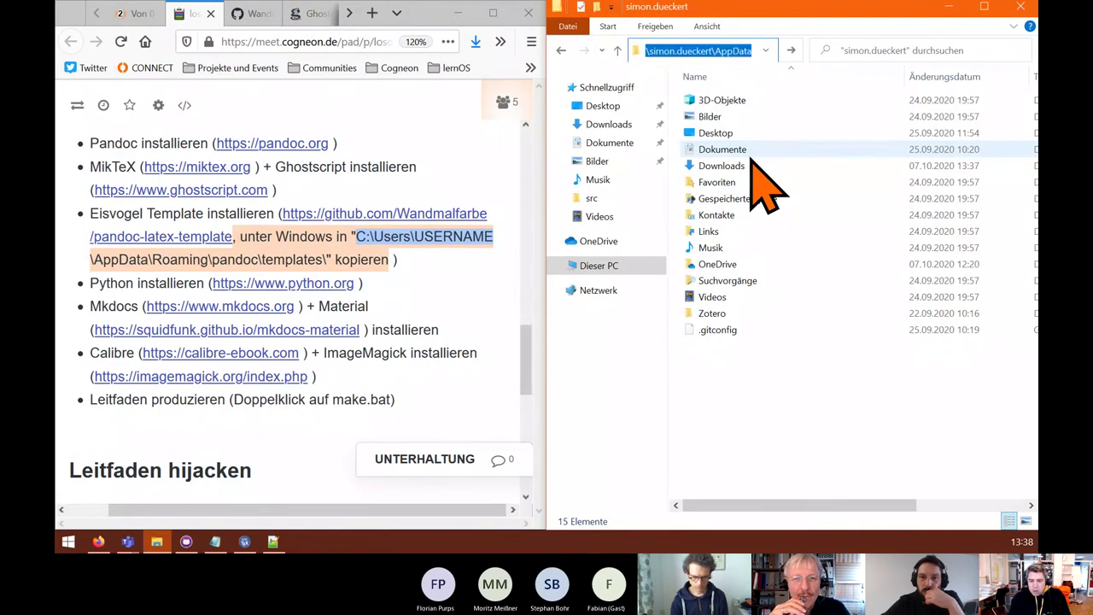
pyautogui.press('Return')
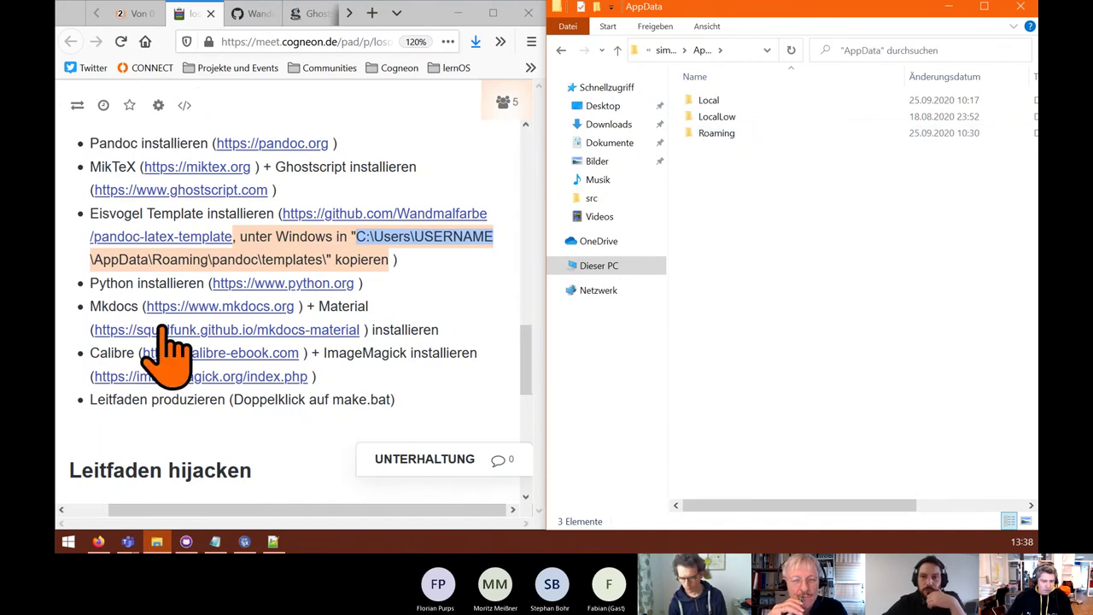
pyautogui.doubleClick(717, 134)
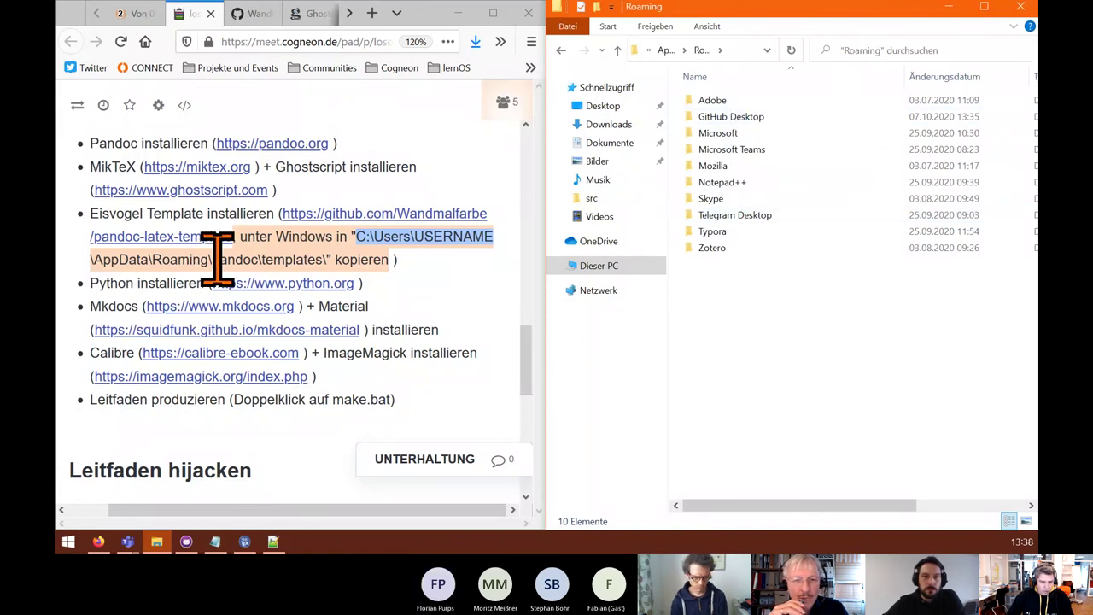
# - Create a folder named pandoc in the Roaming folder, matching the path in the pad
pyautogui.moveTo(214, 259); pyautogui.dragTo(256, 258)
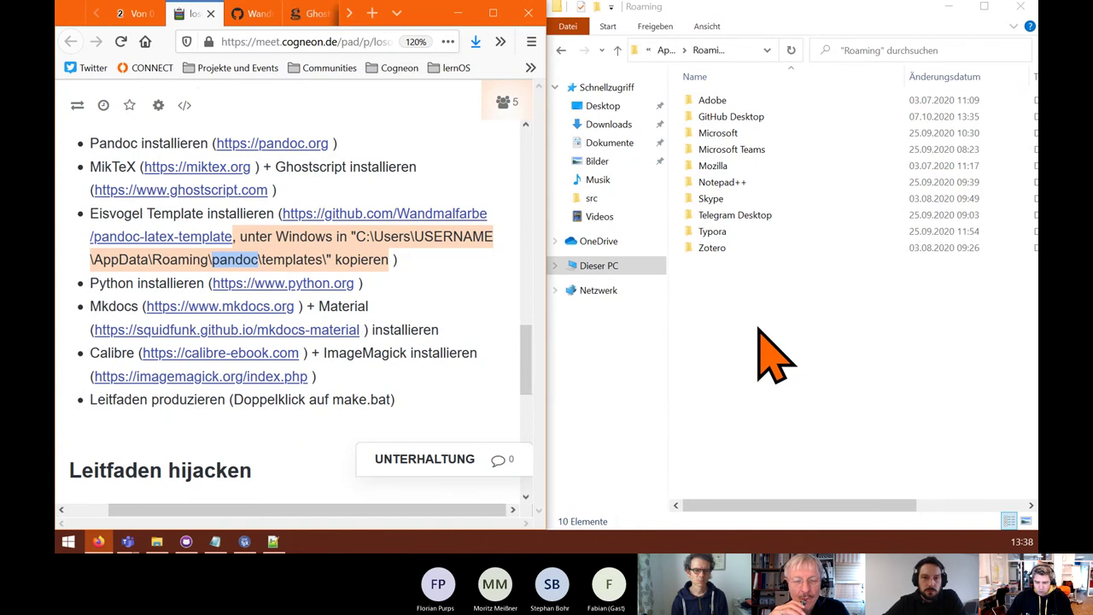
pyautogui.rightClick(718, 292)
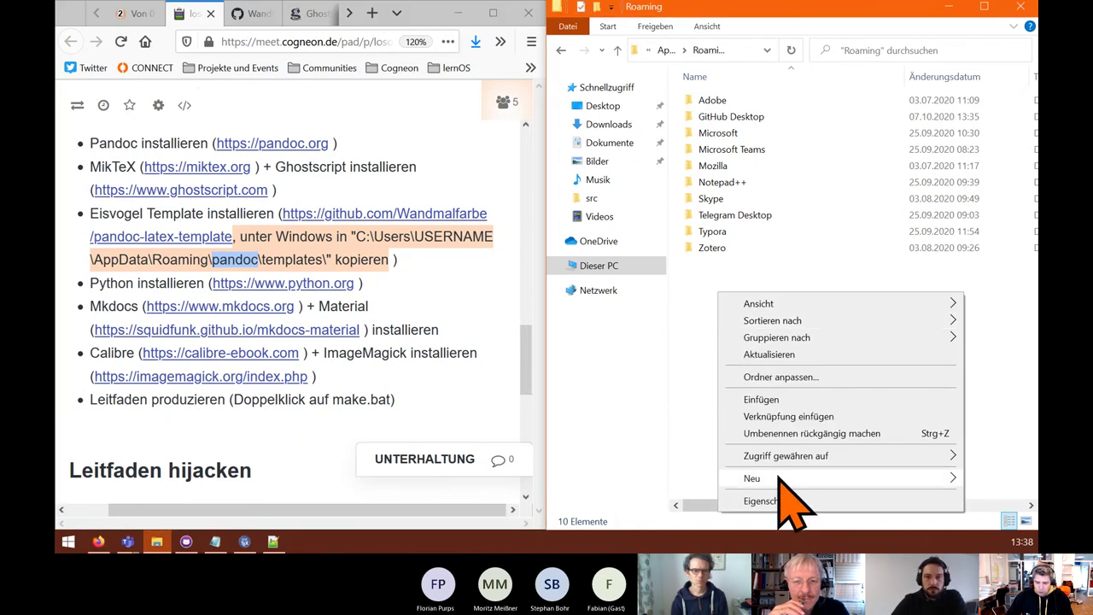
pyautogui.moveTo(777, 477)
pyautogui.click(586, 386)
pyautogui.write('pandoc')
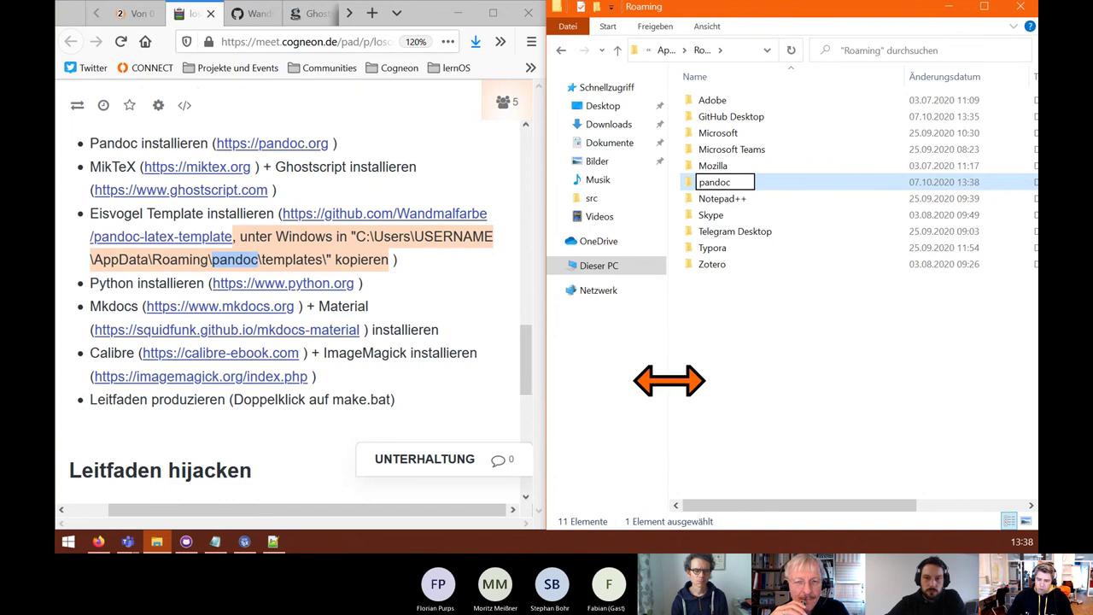
pyautogui.press('Return')
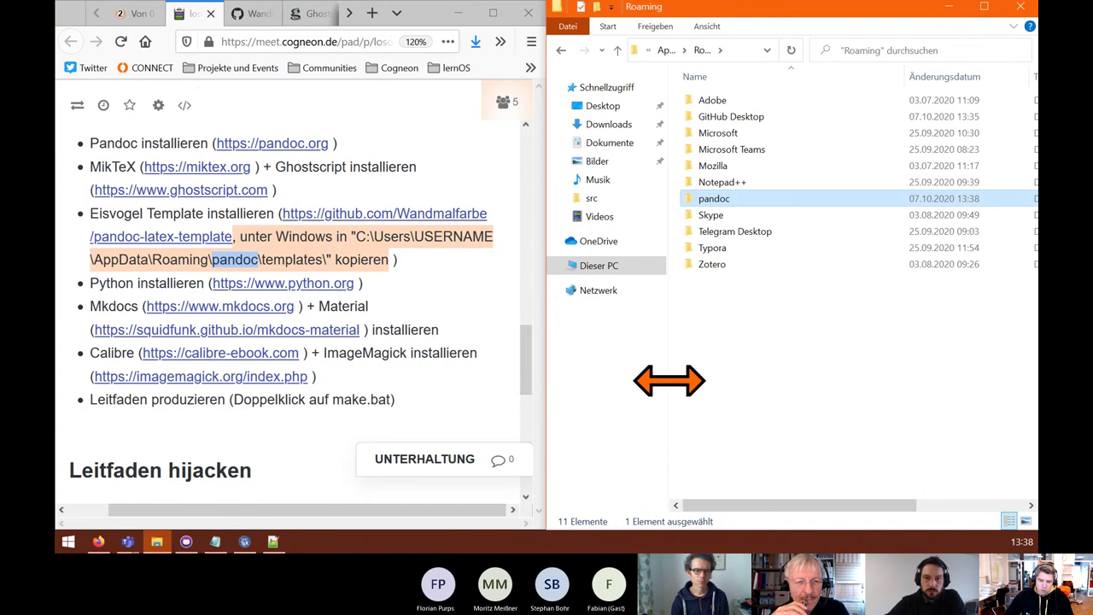
# - Open the pandoc folder and start adding a subfolder in it
pyautogui.doubleClick(713, 199)
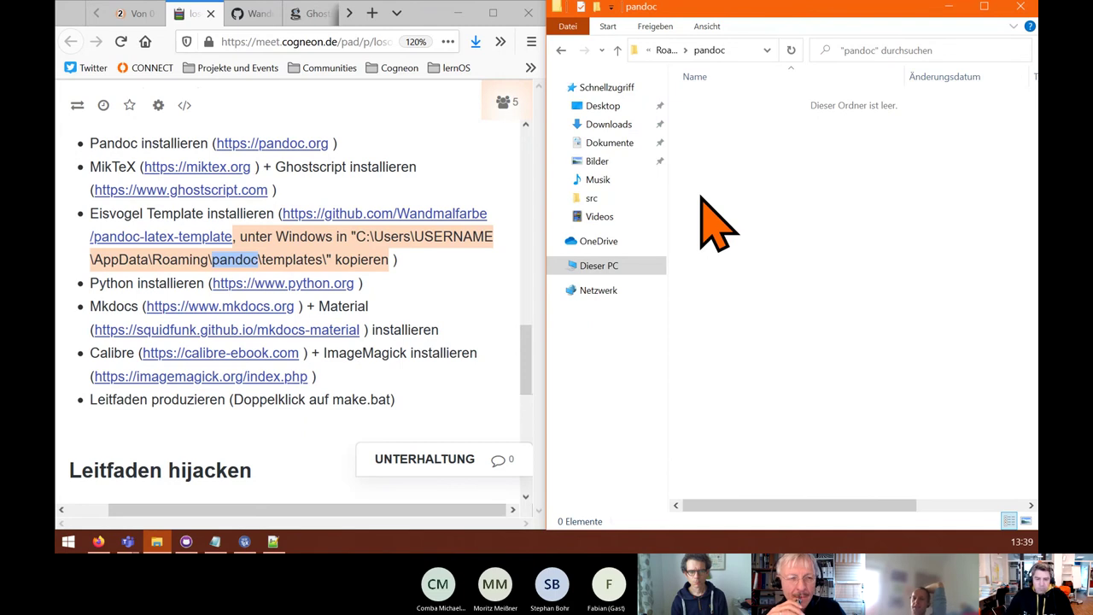
pyautogui.rightClick(733, 193)
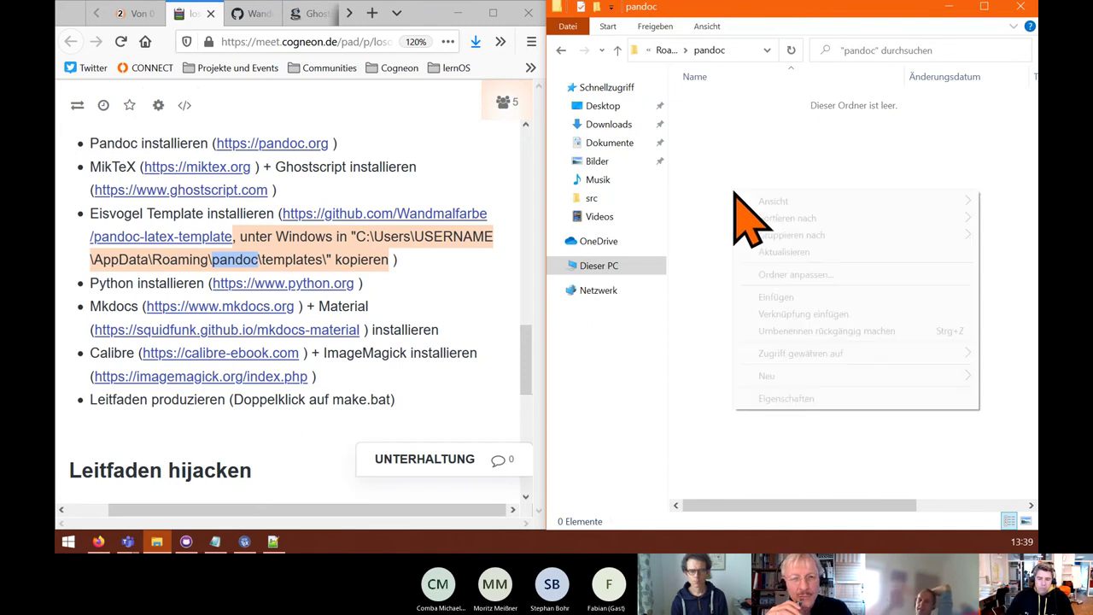
# - Create a new folder named "templates" inside the Roaming\pandoc folder
pyautogui.moveTo(765, 376)
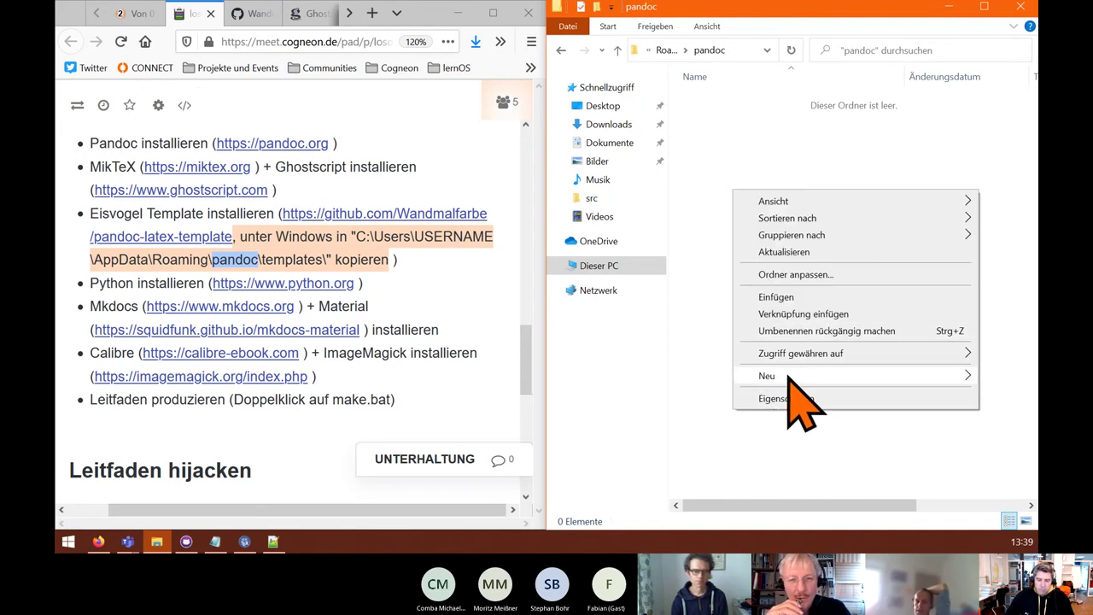
pyautogui.click(702, 378)
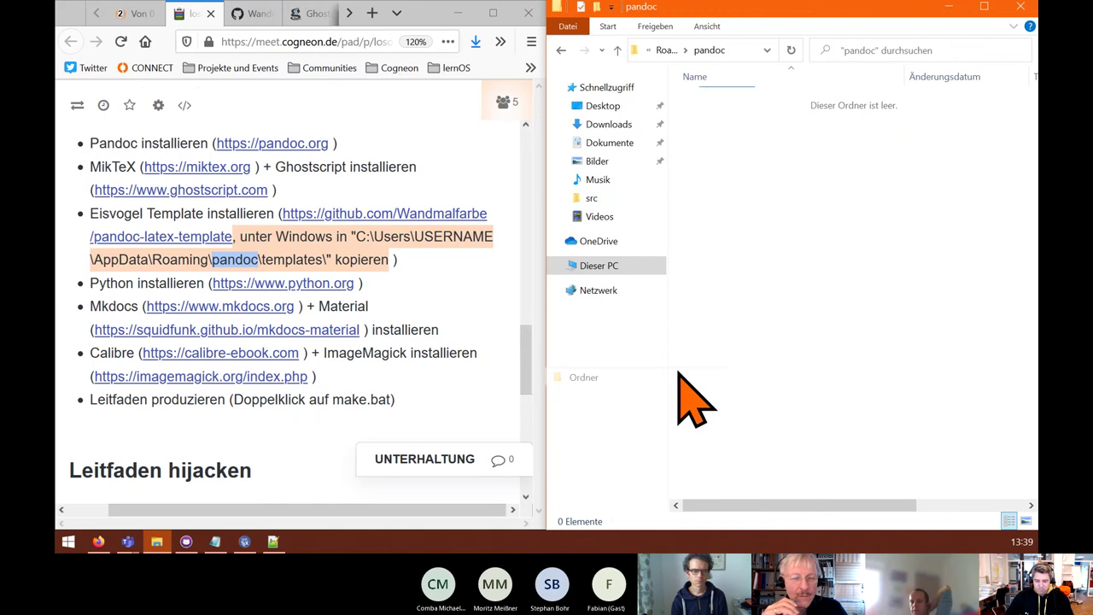
pyautogui.write('templates')
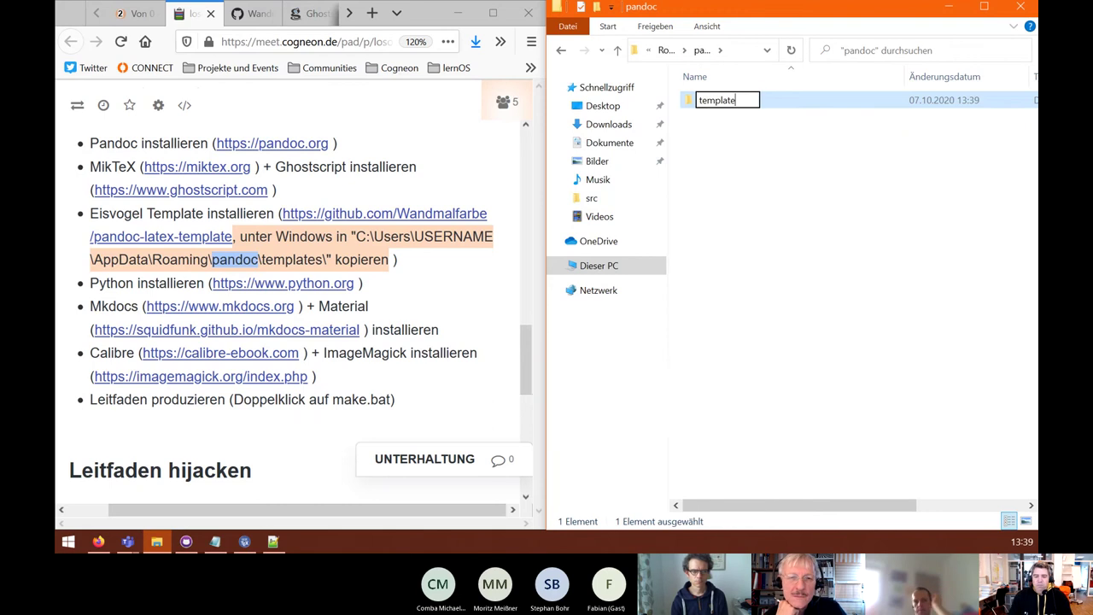
pyautogui.press('Return')
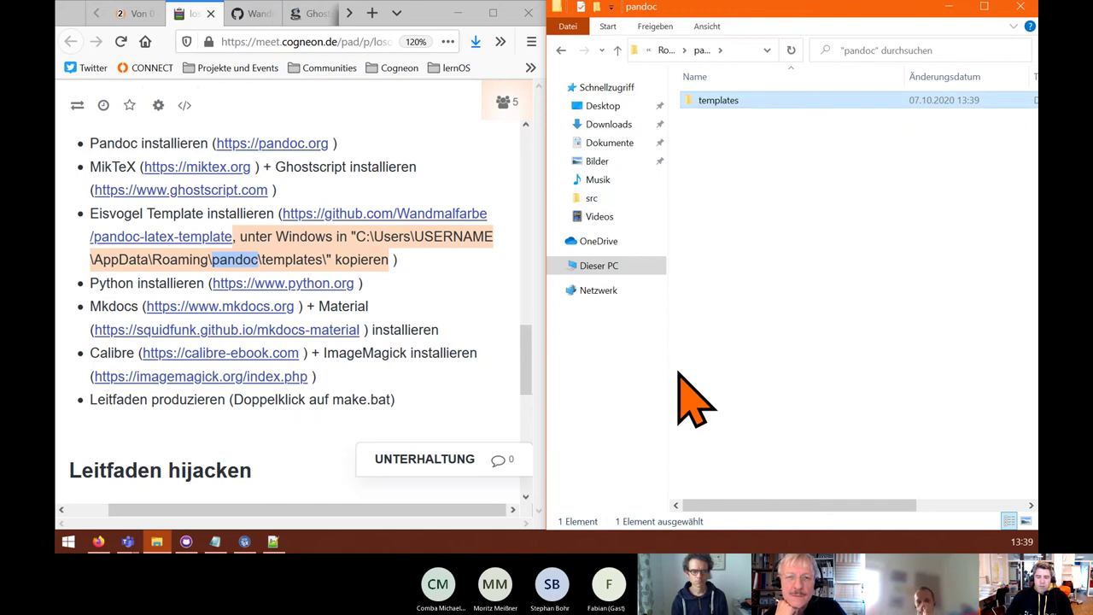
# - Paste the copied lernOS.latex file into the new templates folder and maximize the folder window
pyautogui.doubleClick(728, 106)
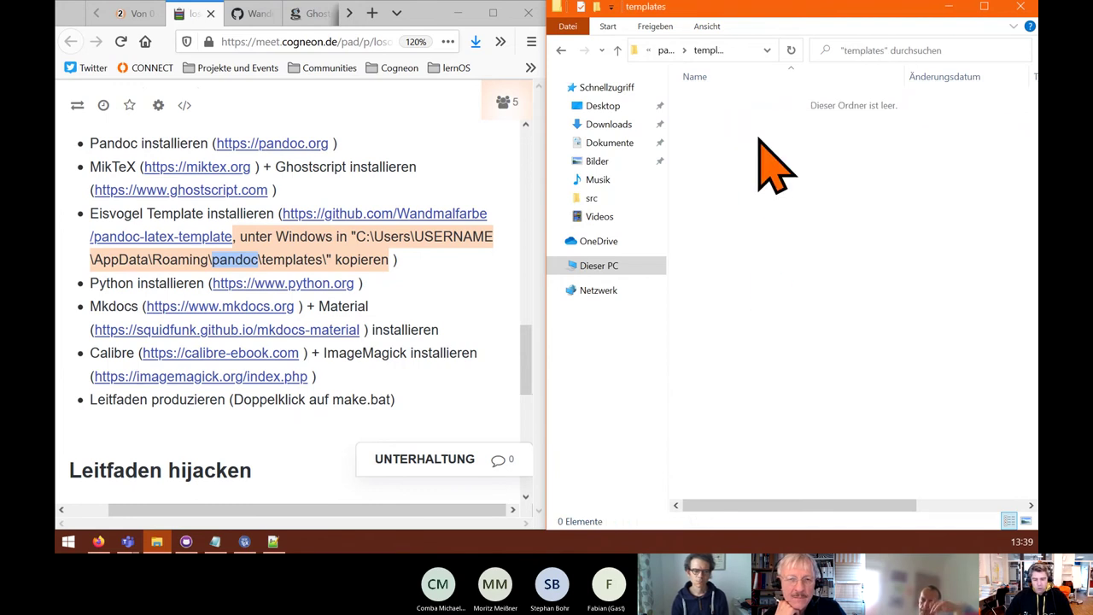
pyautogui.hotkey('ctrl', 'v')
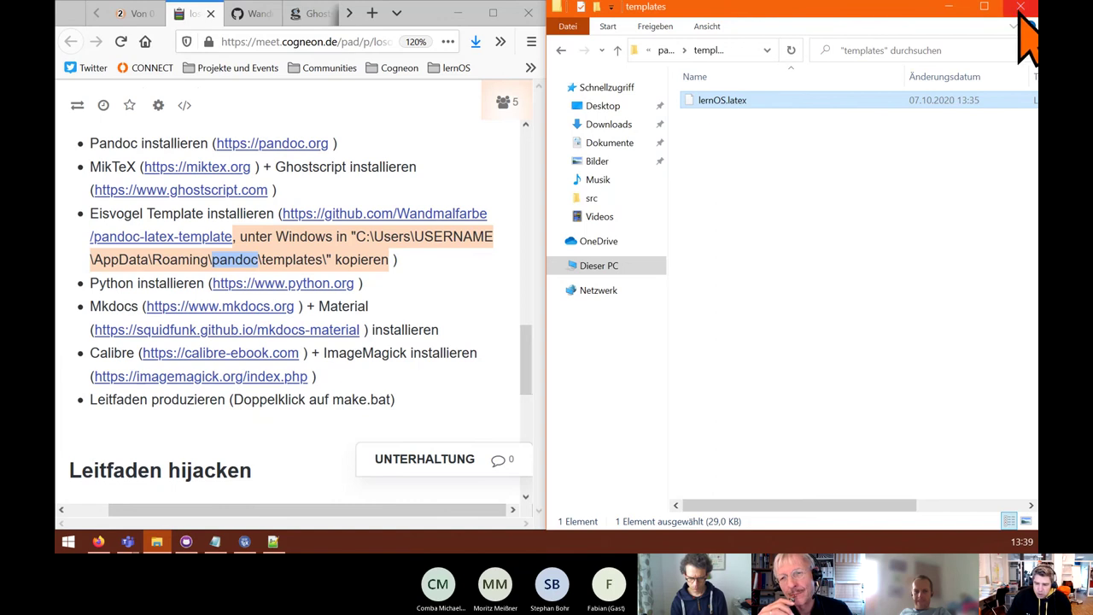
pyautogui.click(984, 7)
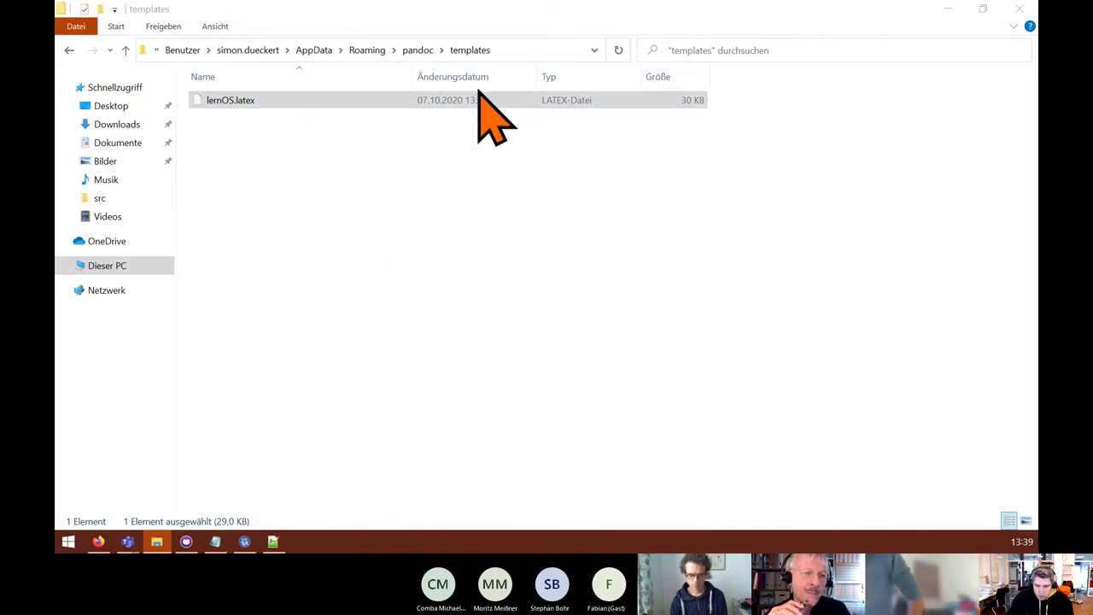
# - Run make.bat from the de folder of Documents\GitHub\lernos-for-you in a new file window and bring its console fully into view
pyautogui.press('super+e')
pyautogui.click(915, 43)
pyautogui.click(119, 142)
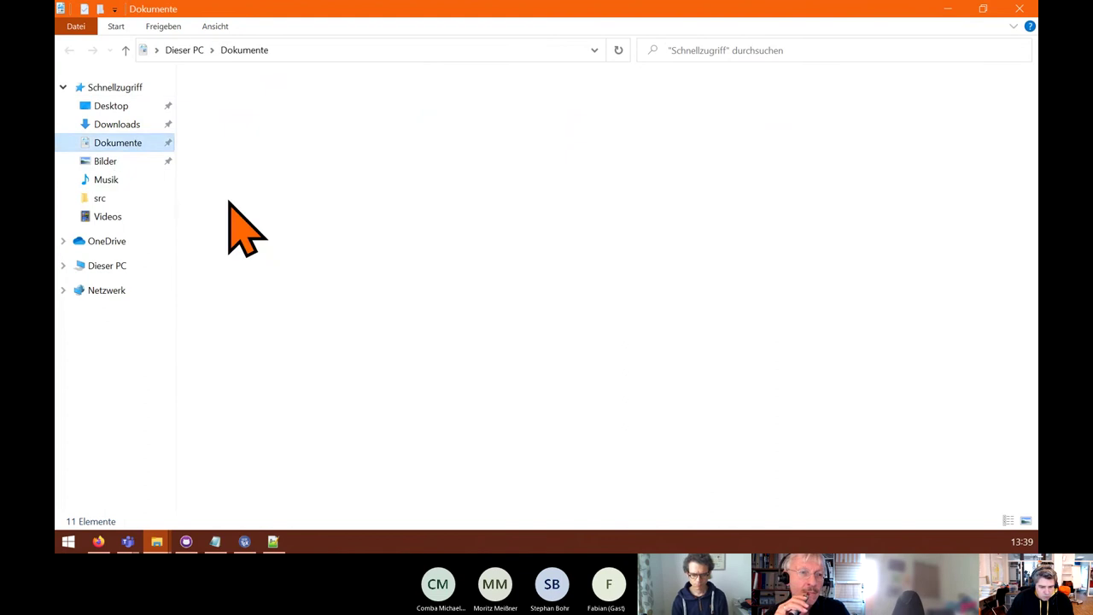
pyautogui.click(224, 102)
pyautogui.doubleClick(224, 102)
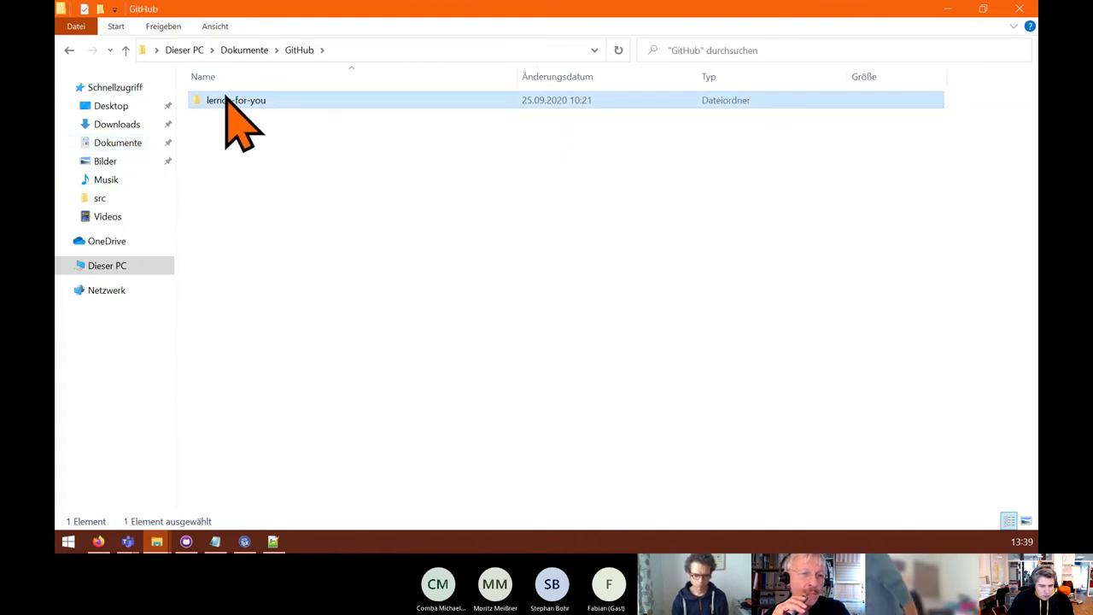
pyautogui.doubleClick(226, 101)
pyautogui.doubleClick(219, 103)
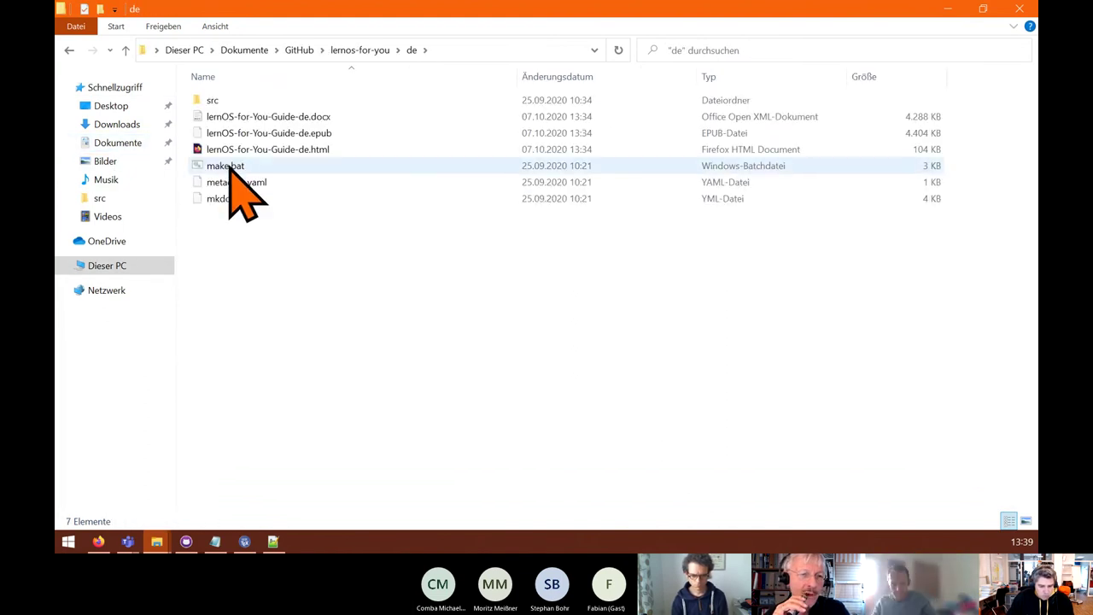
pyautogui.doubleClick(231, 166)
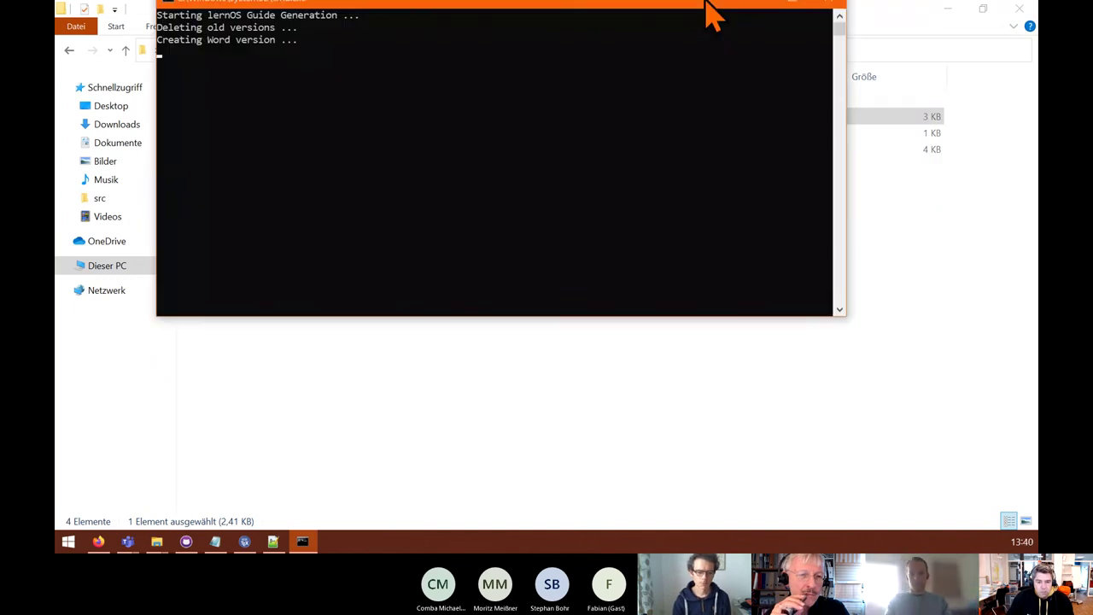
pyautogui.moveTo(705, 4); pyautogui.dragTo(837, 152)
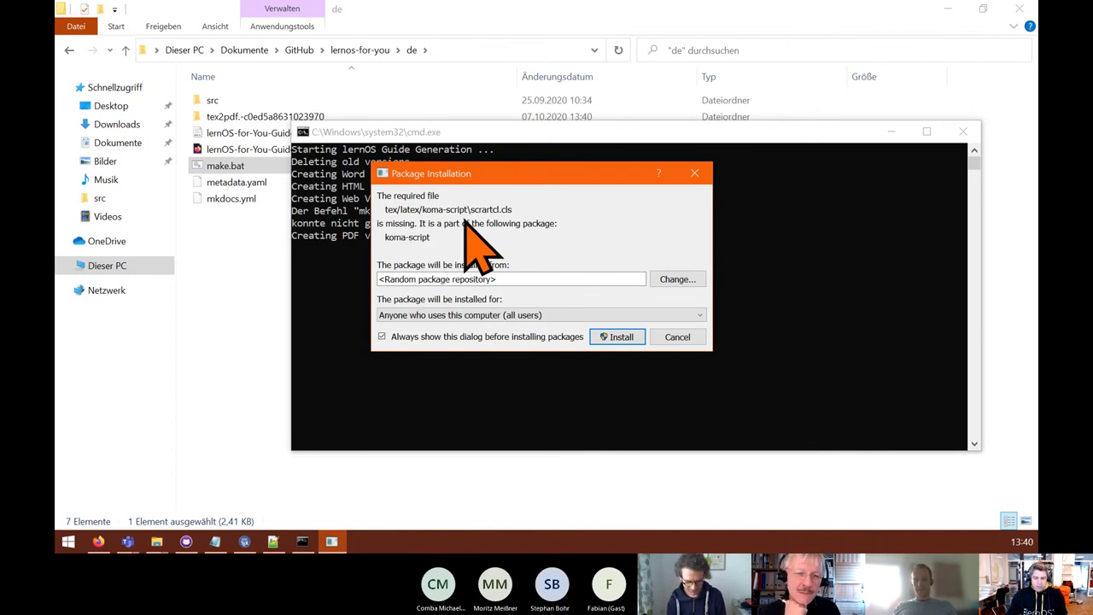
# - Install the missing koma-script, setspace and upquote packages for all users from the random package repository
pyautogui.moveTo(482, 173); pyautogui.dragTo(519, 109)
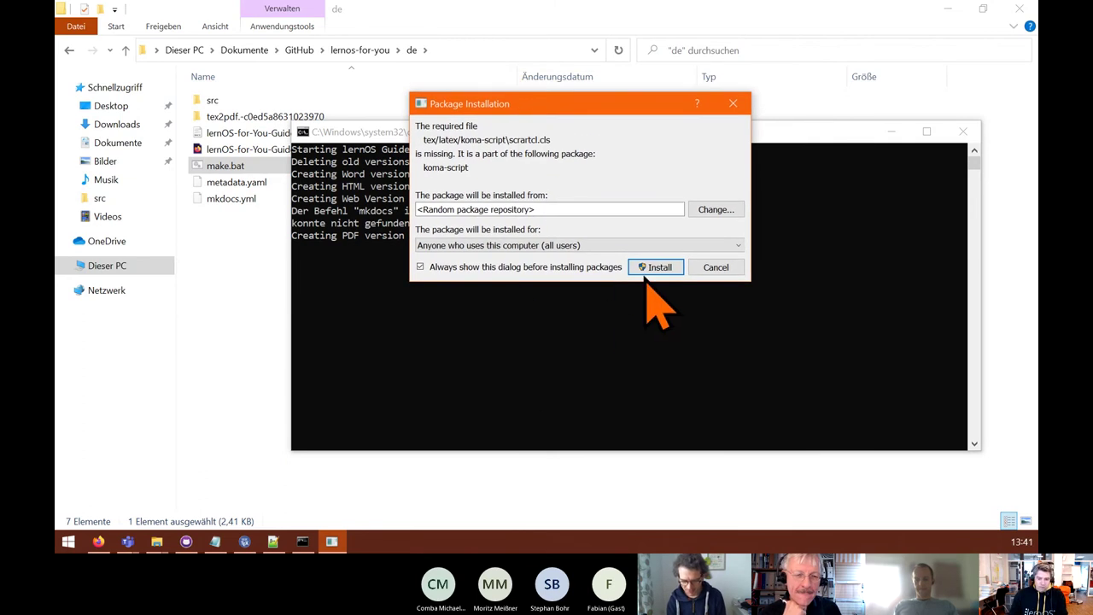
pyautogui.moveTo(550, 105); pyautogui.dragTo(583, 112)
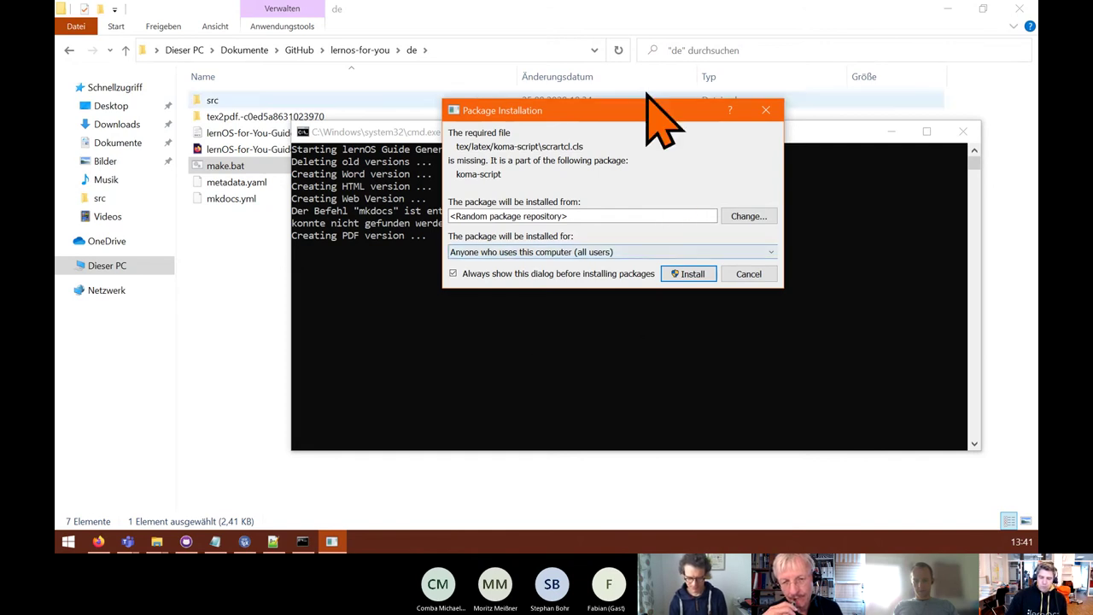
pyautogui.moveTo(637, 115); pyautogui.dragTo(685, 92)
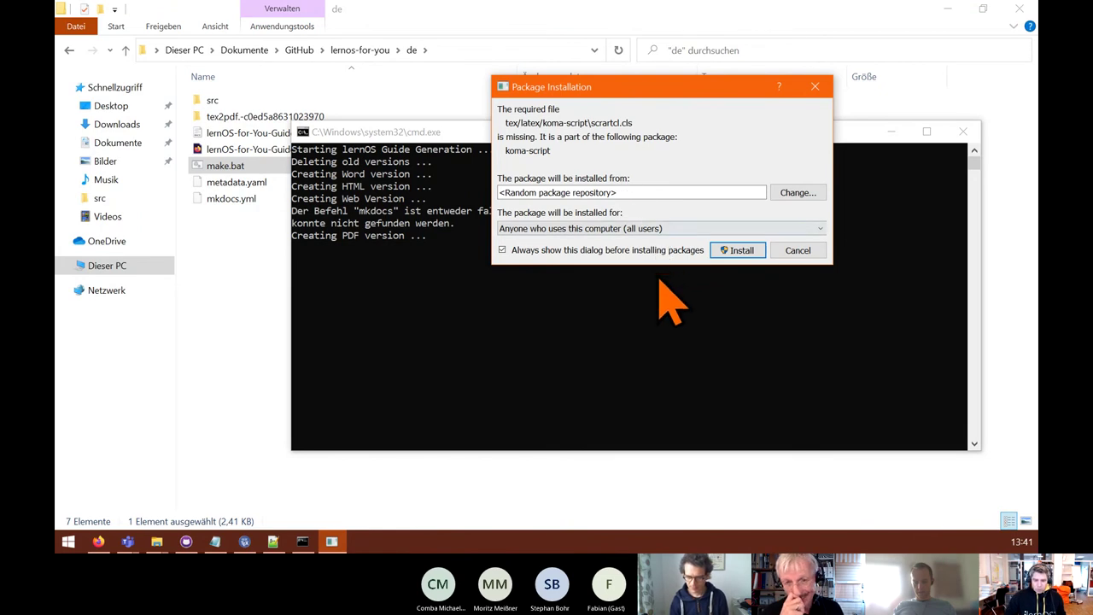
pyautogui.click(742, 250)
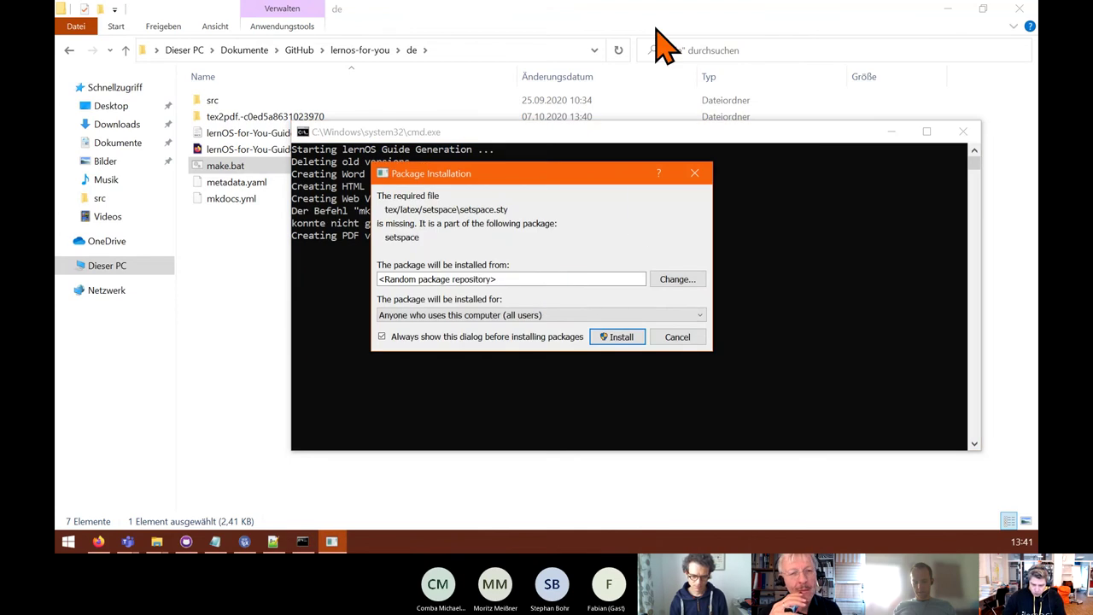
pyautogui.click(618, 342)
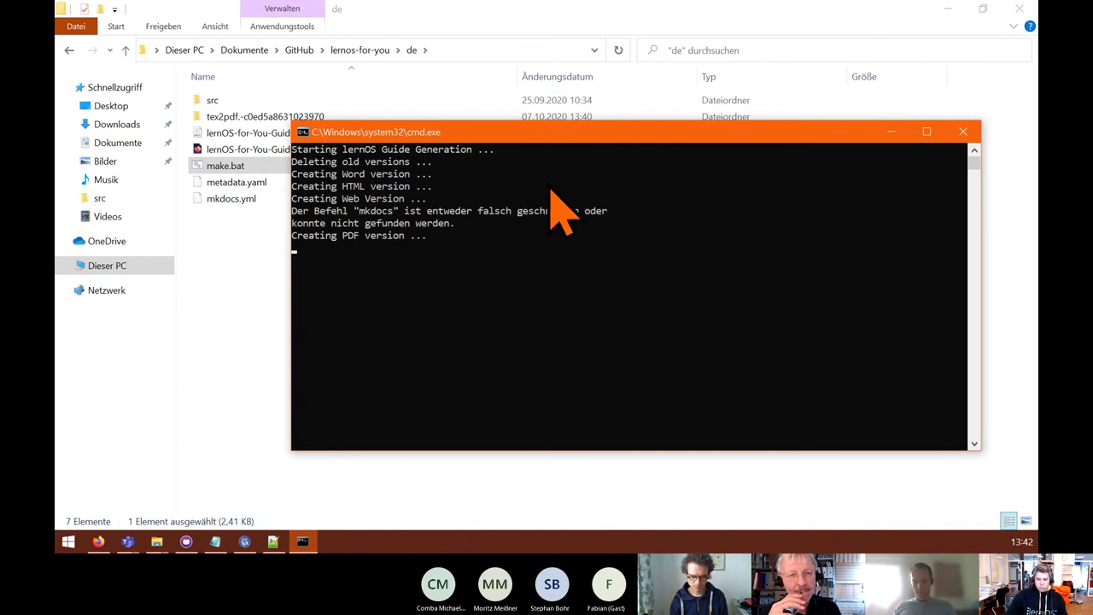
pyautogui.moveTo(599, 132); pyautogui.dragTo(550, 115)
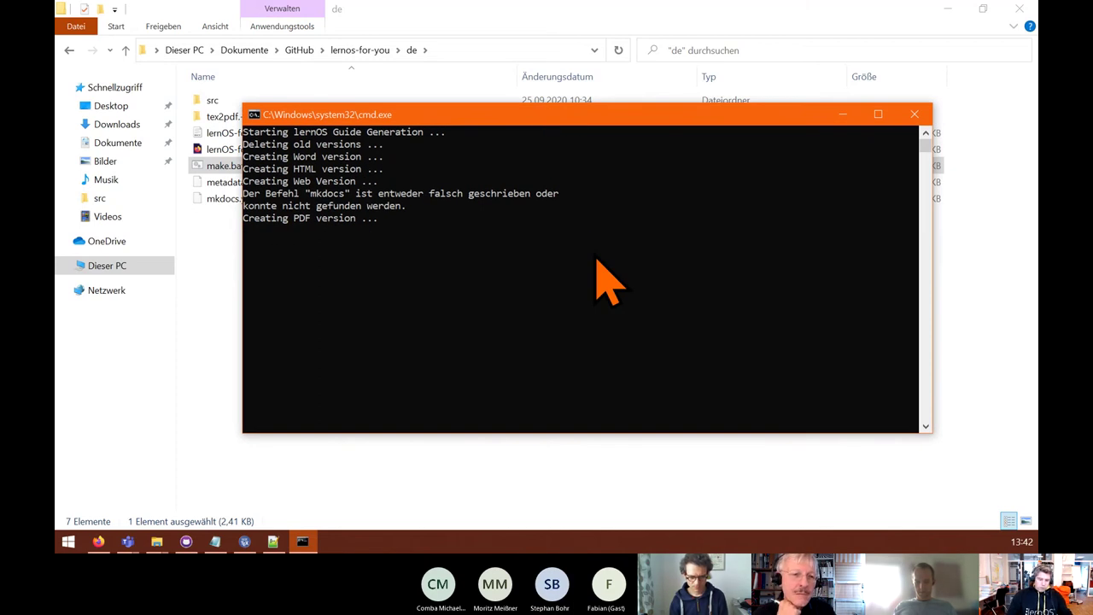
pyautogui.moveTo(514, 117); pyautogui.dragTo(611, 118)
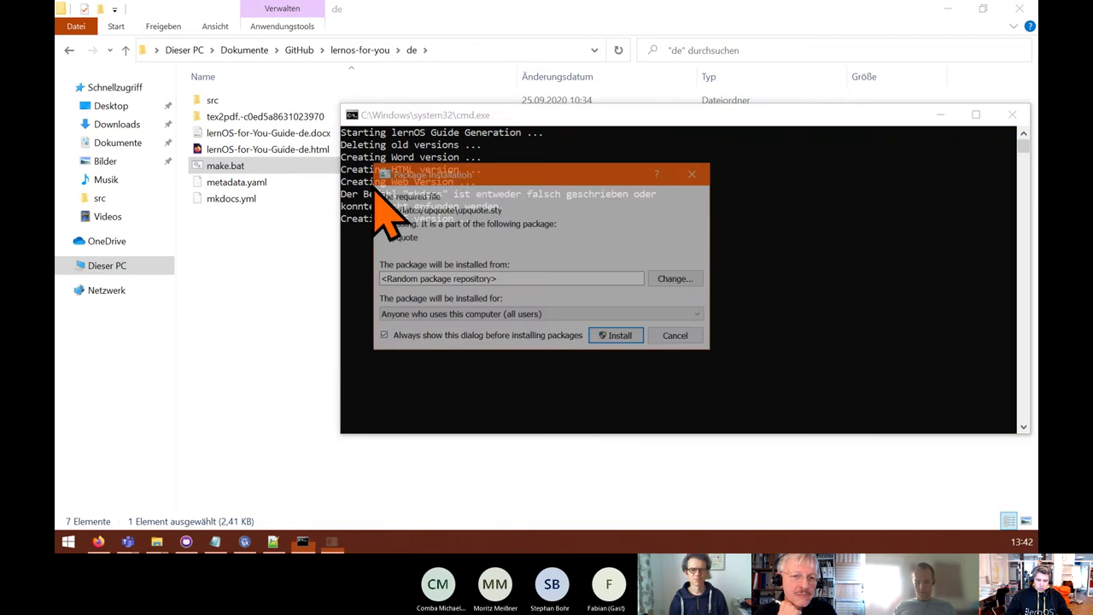
pyautogui.click(626, 338)
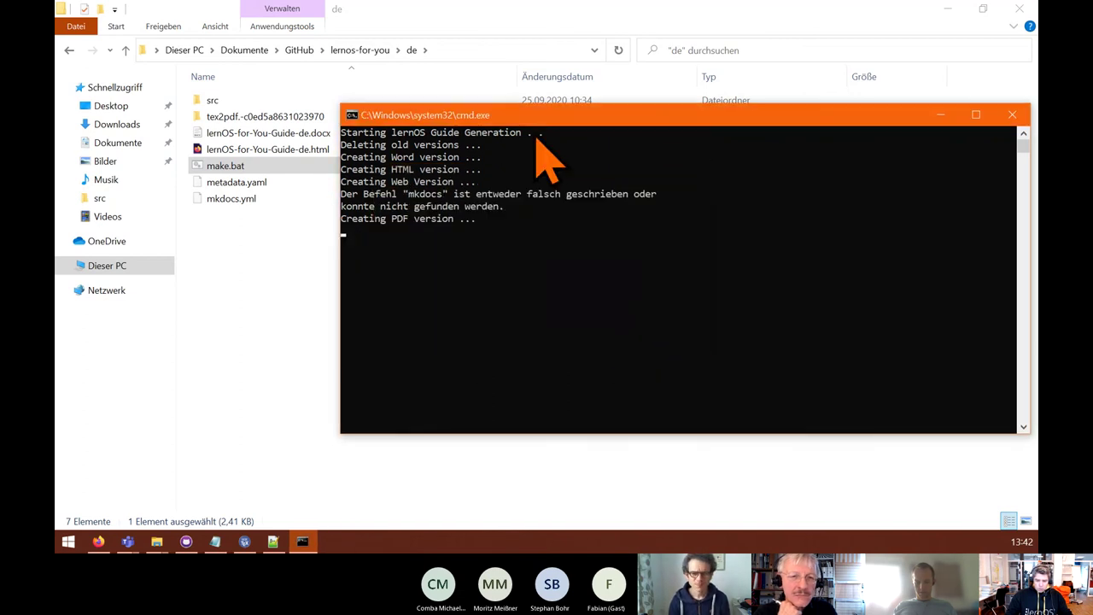
# - Arrange the console beside the browser's installation notes, set the page zoom to 110%, and highlight "Eisvogel Template installieren"
pyautogui.moveTo(531, 114); pyautogui.dragTo(540, 65)
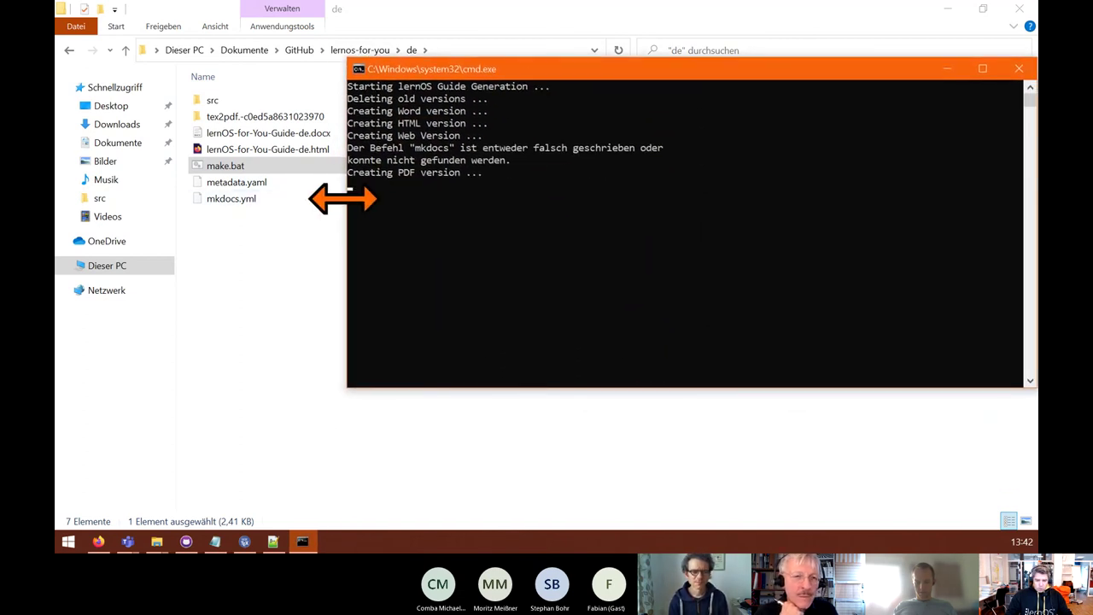
pyautogui.moveTo(346, 203); pyautogui.dragTo(549, 202)
pyautogui.moveTo(726, 70); pyautogui.dragTo(1035, 160)
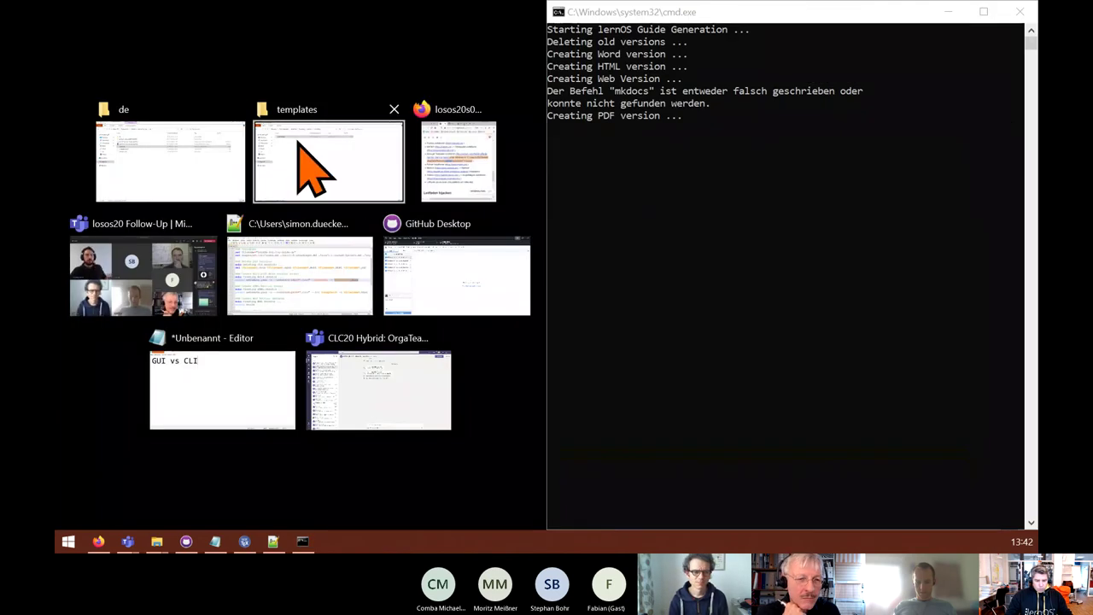
pyautogui.click(478, 166)
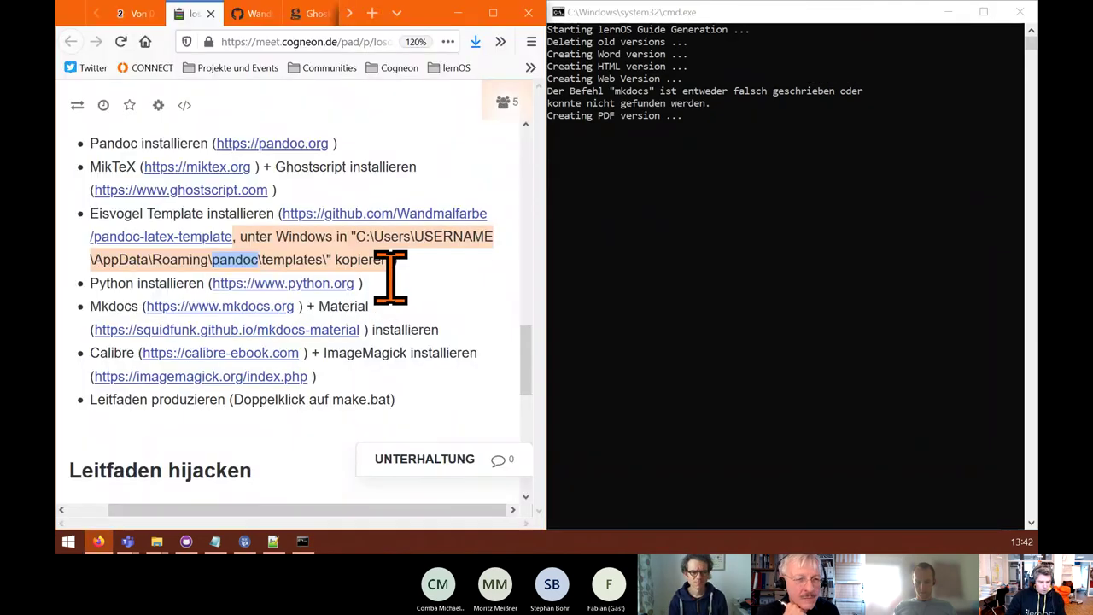
pyautogui.hotkey('ctrl', '-')
pyautogui.scroll(3, 376, 285)
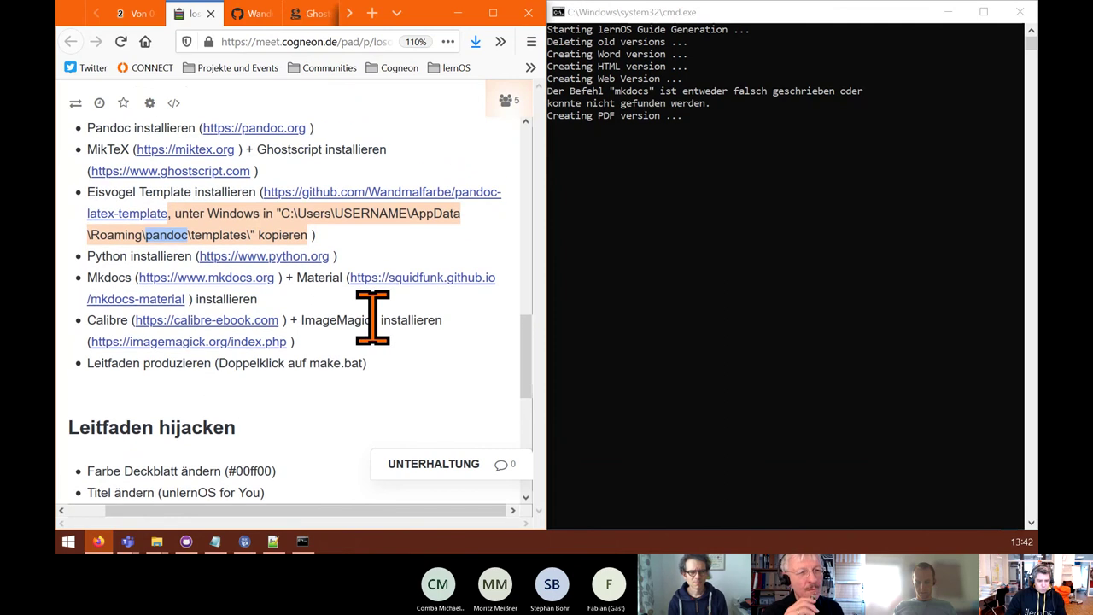
pyautogui.click(94, 197)
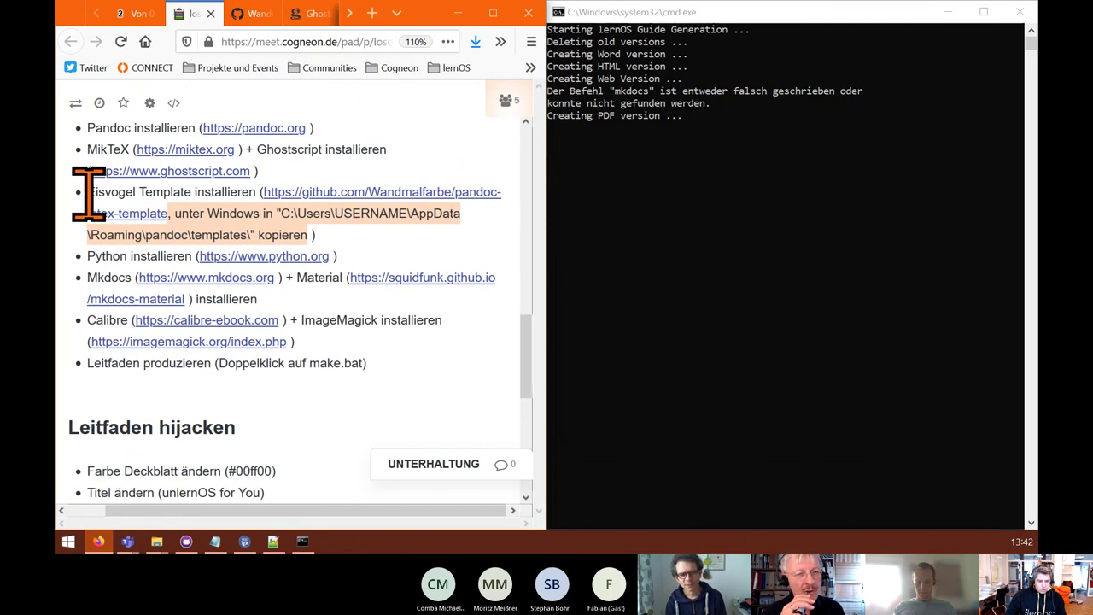
pyautogui.moveTo(92, 197); pyautogui.dragTo(257, 195)
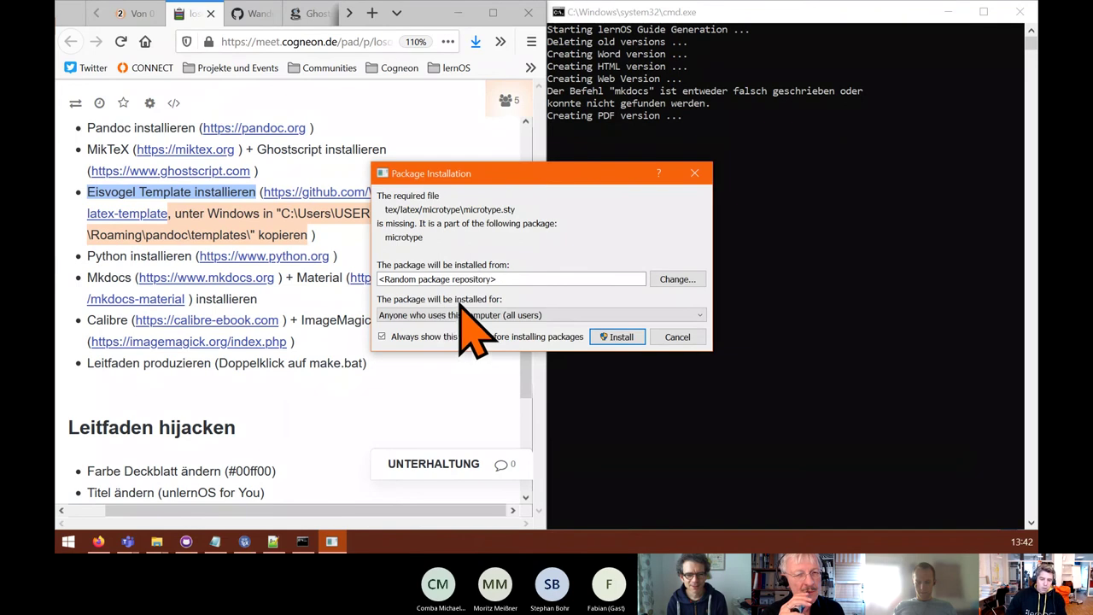
# - Install the missing microtype and xurl packages for all users from the random package repository
pyautogui.click(617, 338)
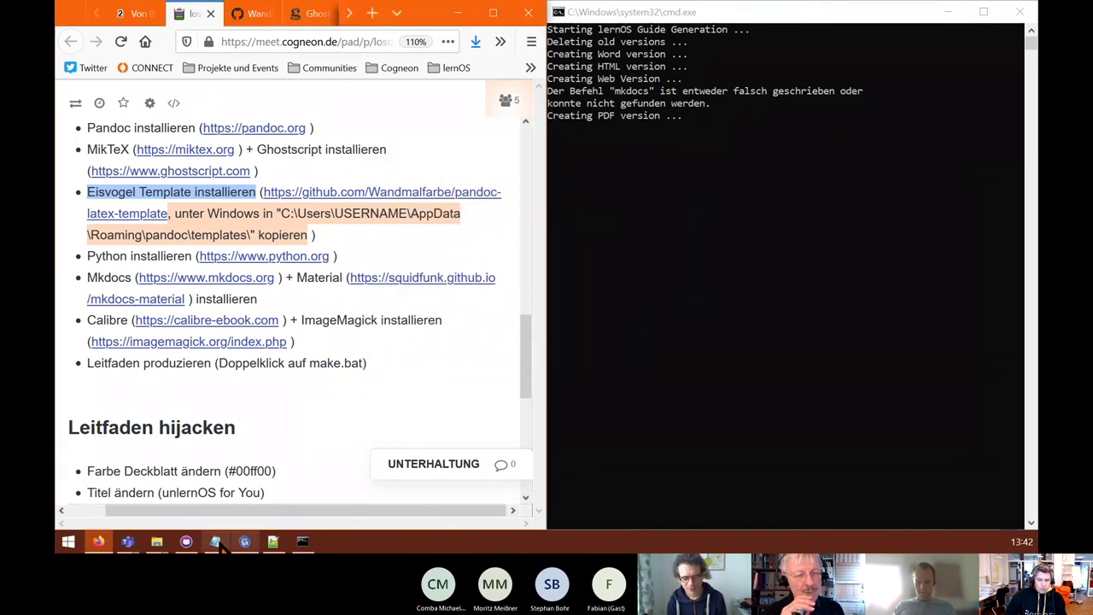
pyautogui.moveTo(157, 546)
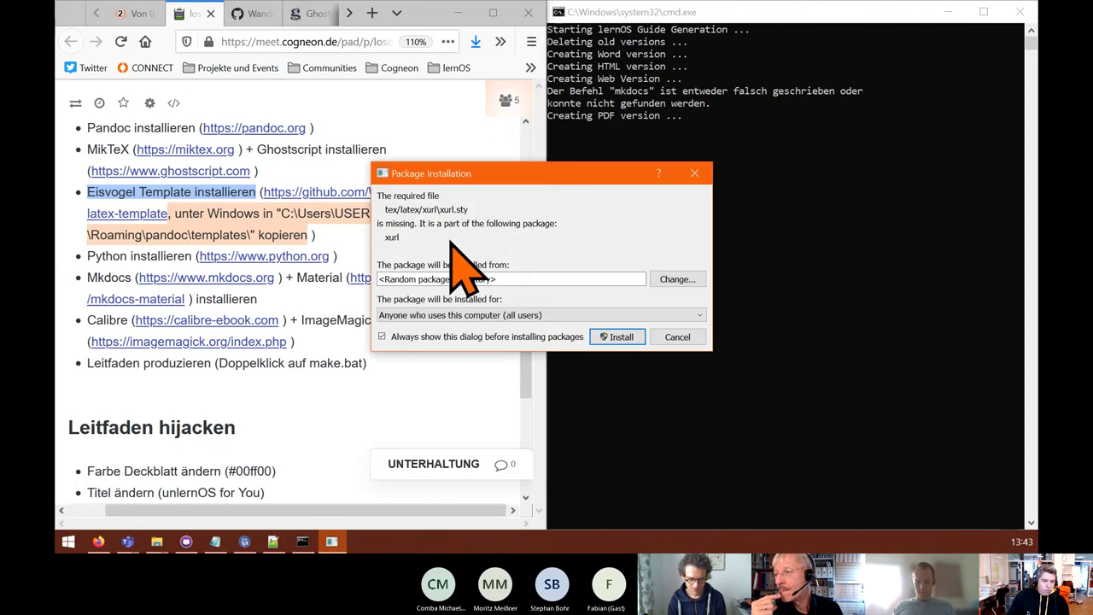
pyautogui.click(605, 336)
# - Rename the lernOS.latex file in the Downloads folder to eisvogel.latex
pyautogui.click(270, 233)
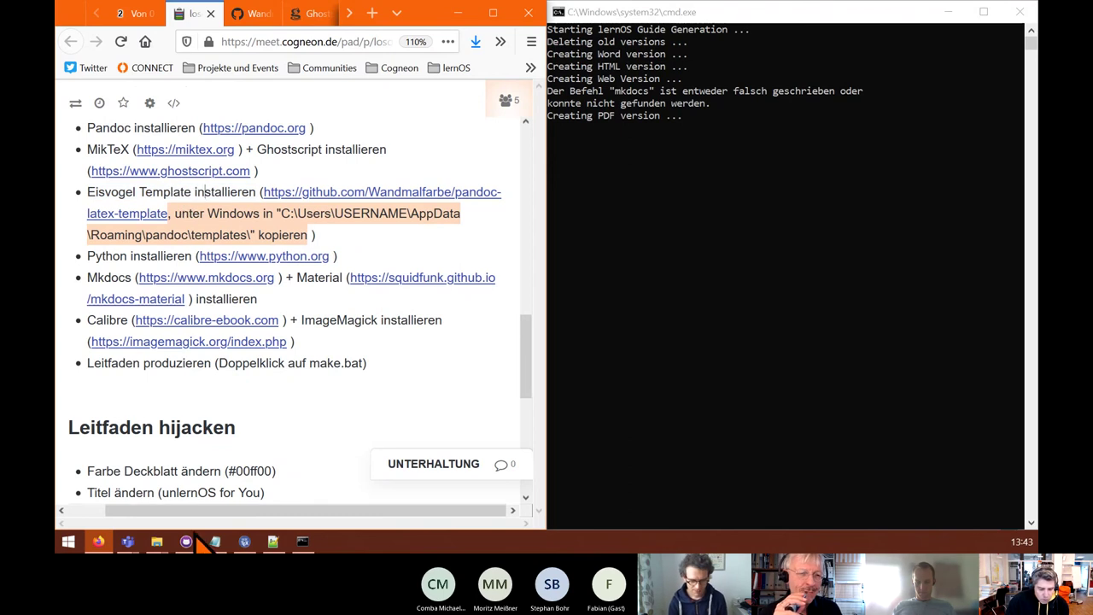
pyautogui.click(267, 483)
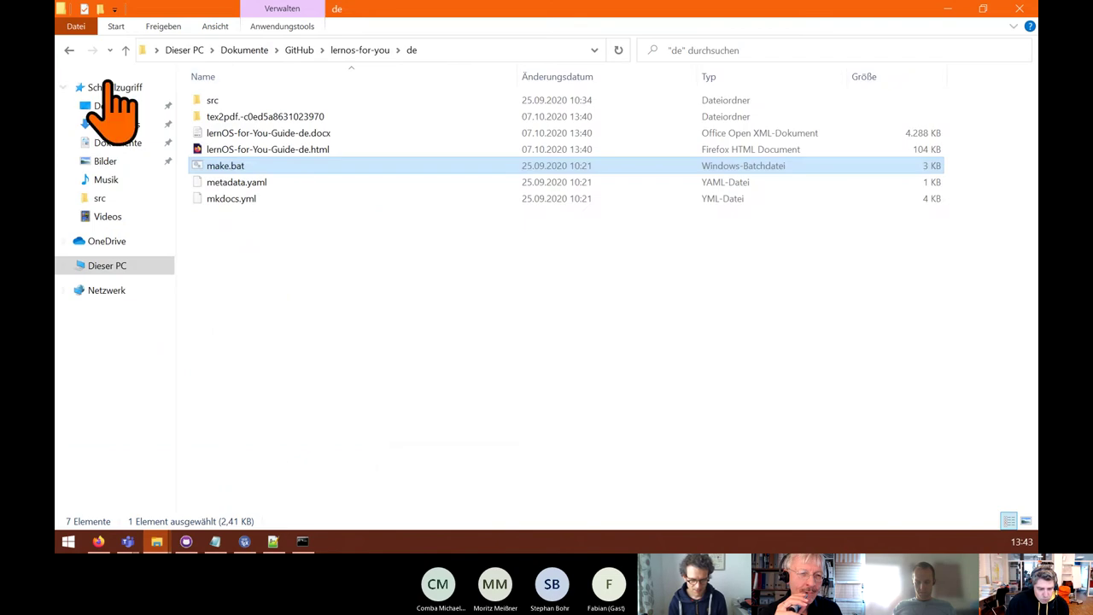
pyautogui.click(119, 126)
pyautogui.click(237, 118)
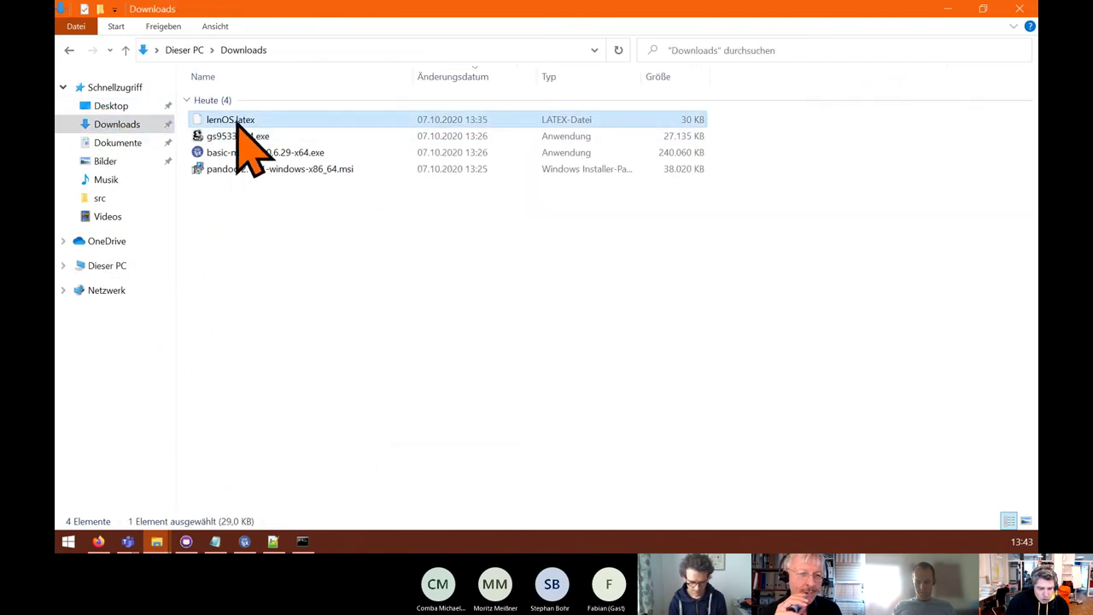
pyautogui.click(232, 124)
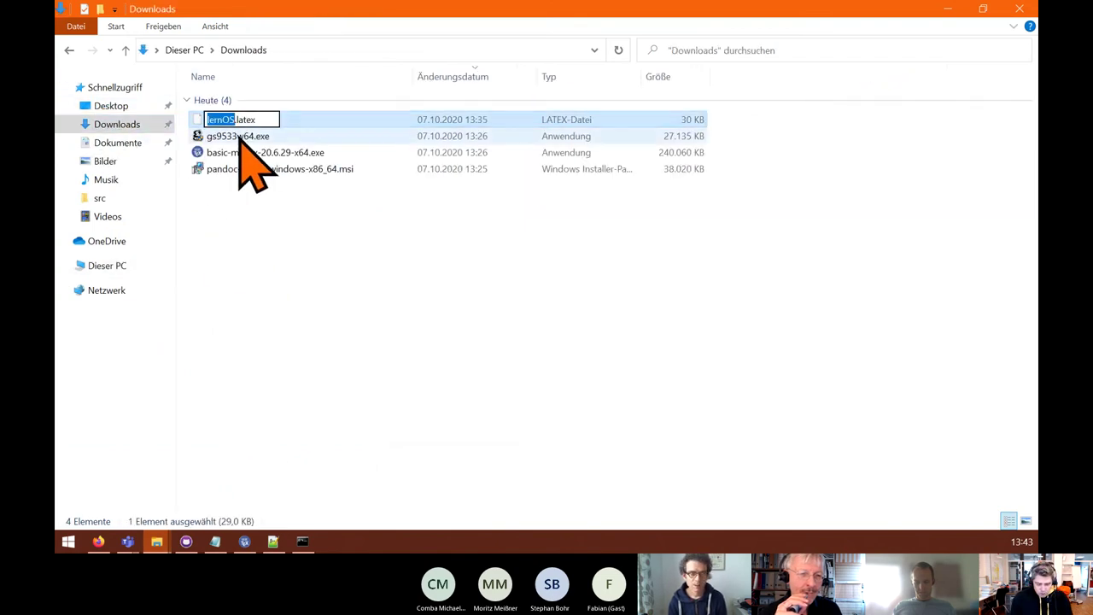
pyautogui.write('eisvogel')
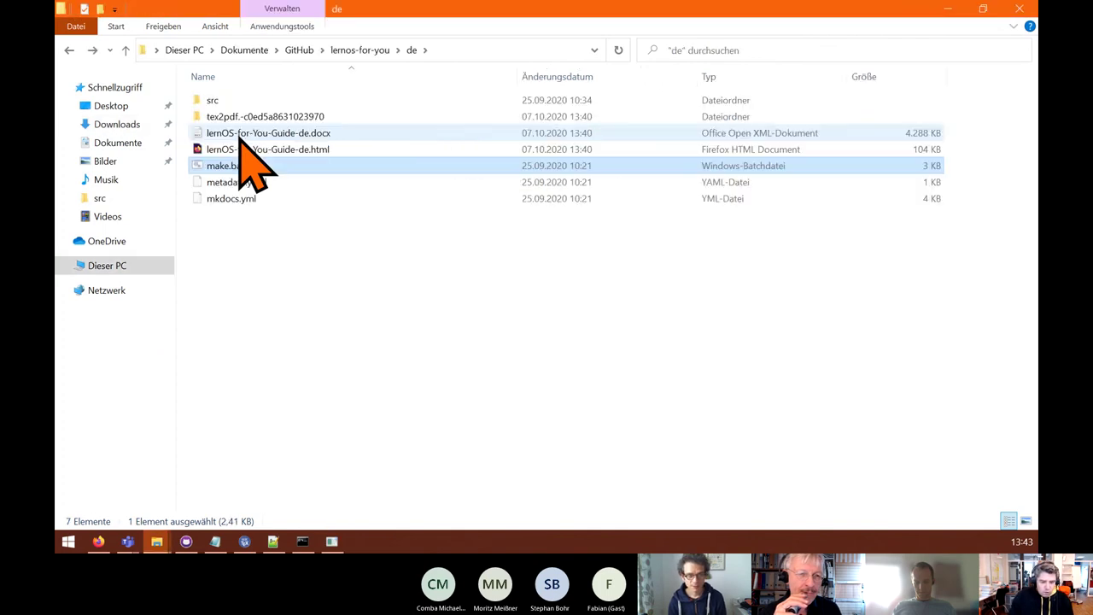
# - Rename the eisvogel.latex file in the Downloads folder to eisvogel.tex, accepting the changed file extension
pyautogui.click(621, 340)
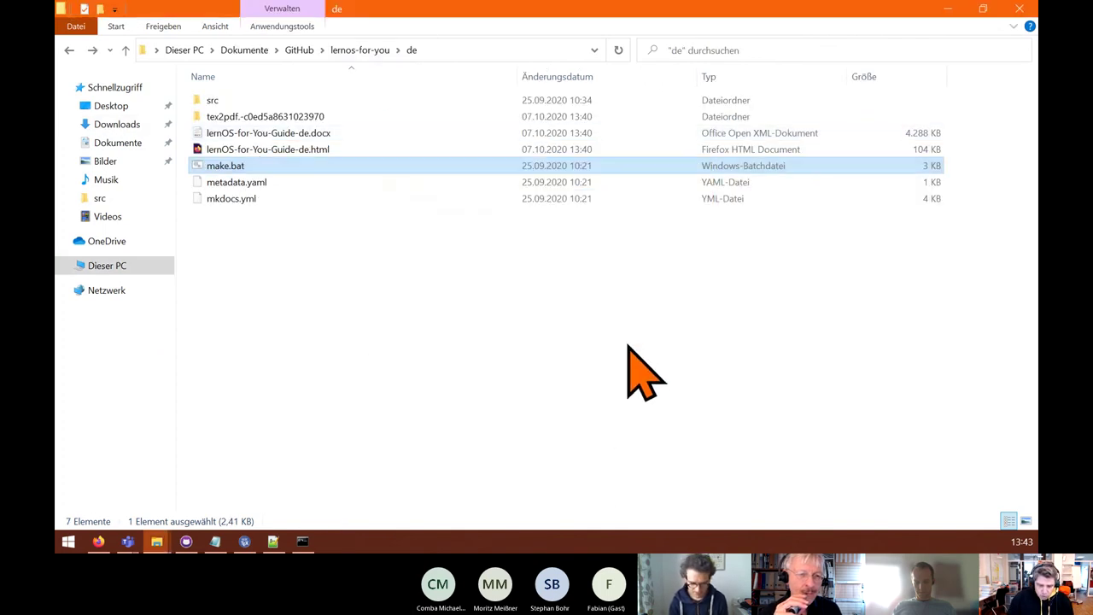
pyautogui.click(69, 51)
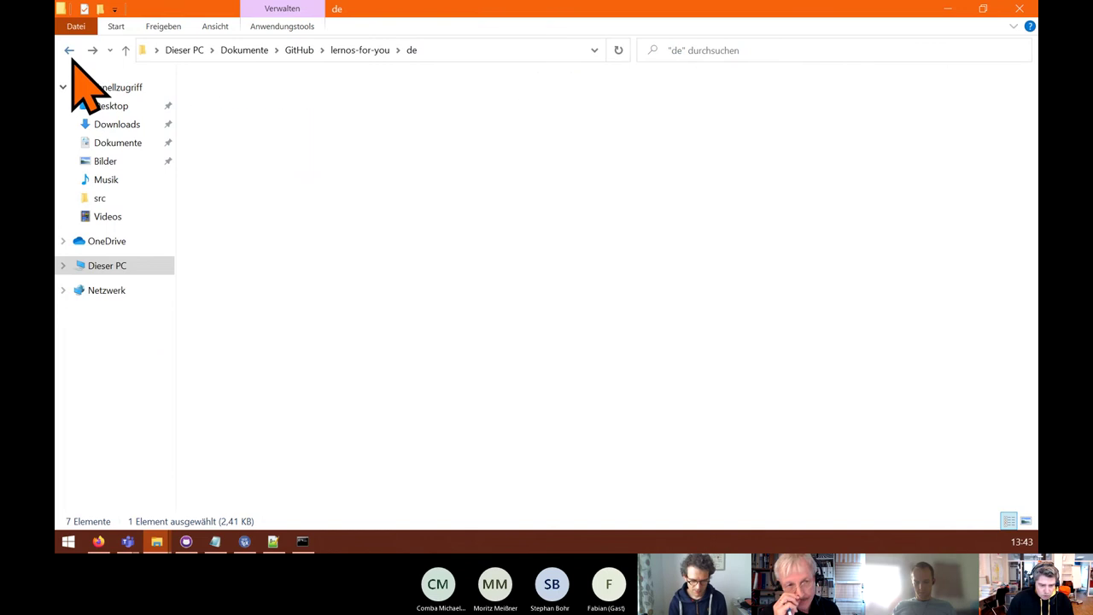
pyautogui.click(70, 52)
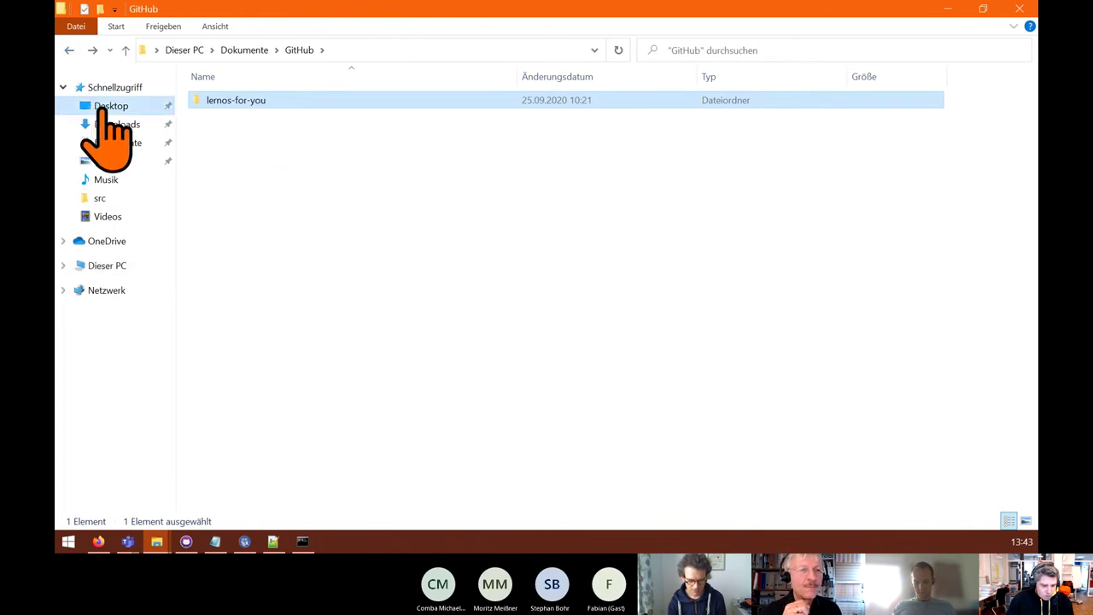
pyautogui.click(115, 127)
pyautogui.click(257, 121)
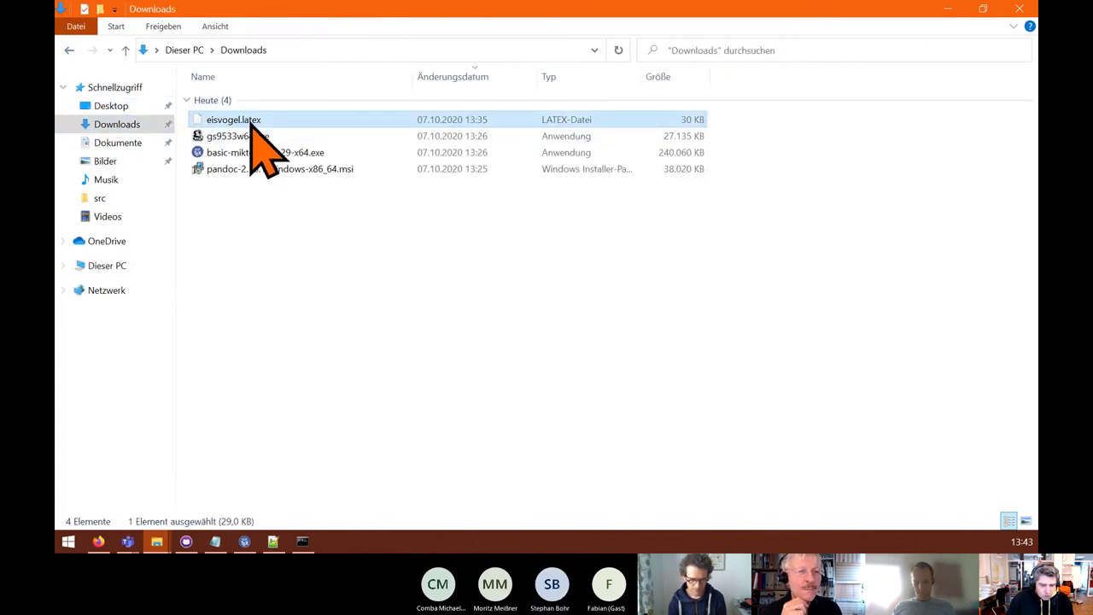
pyautogui.click(250, 120)
pyautogui.click(252, 120)
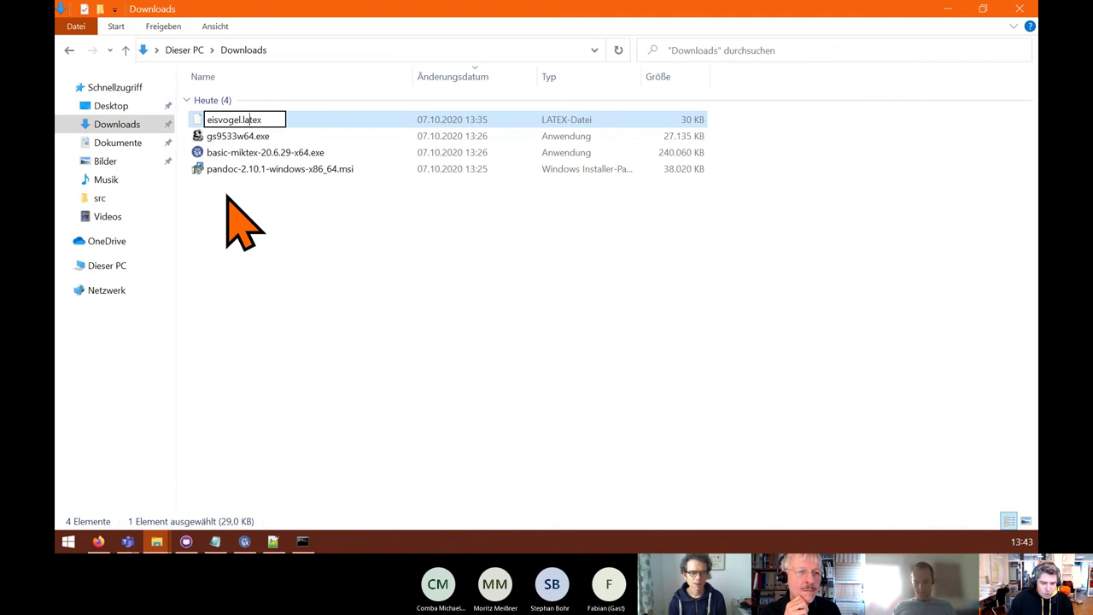
pyautogui.press('Return')
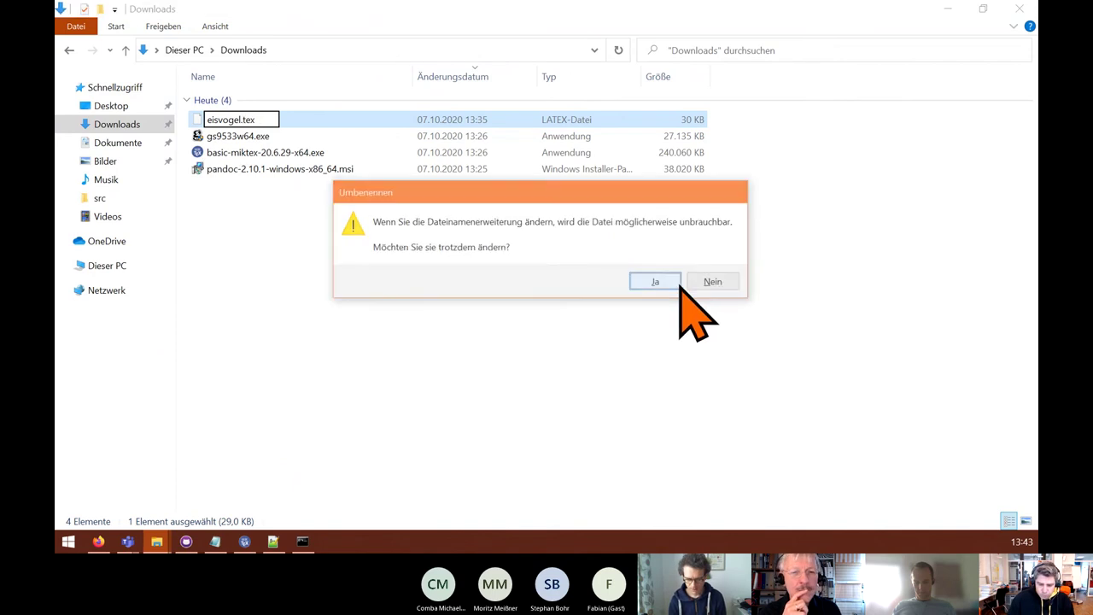
pyautogui.click(662, 284)
pyautogui.click(430, 532)
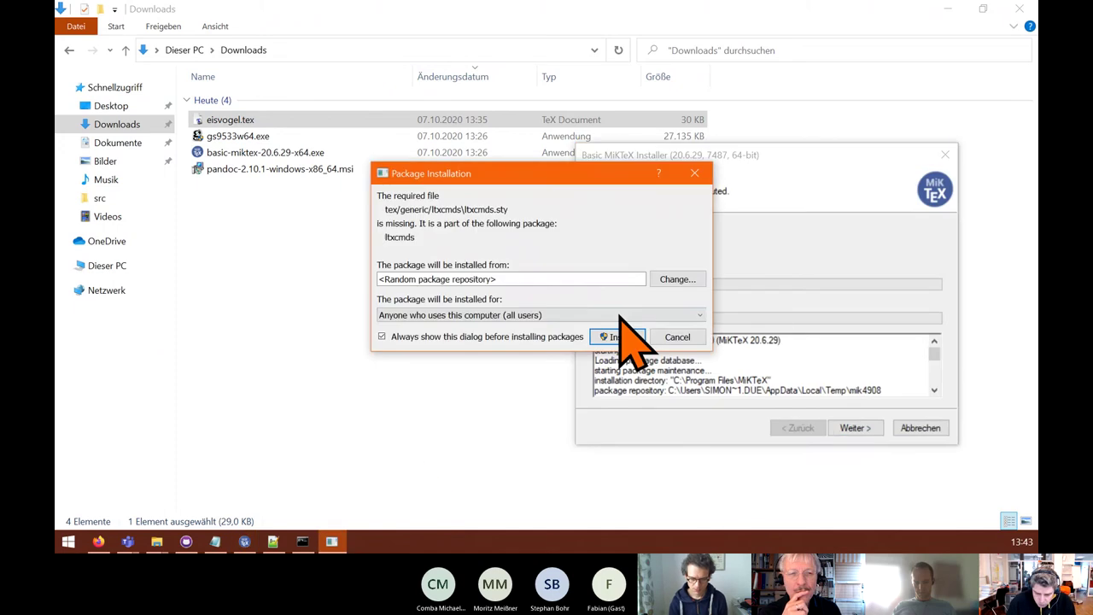
# - Install the missing ltxcmds package for all users and move the MiKTeX installer window over the console, clear of the installation notes
pyautogui.click(619, 335)
pyautogui.moveTo(713, 154); pyautogui.dragTo(656, 140)
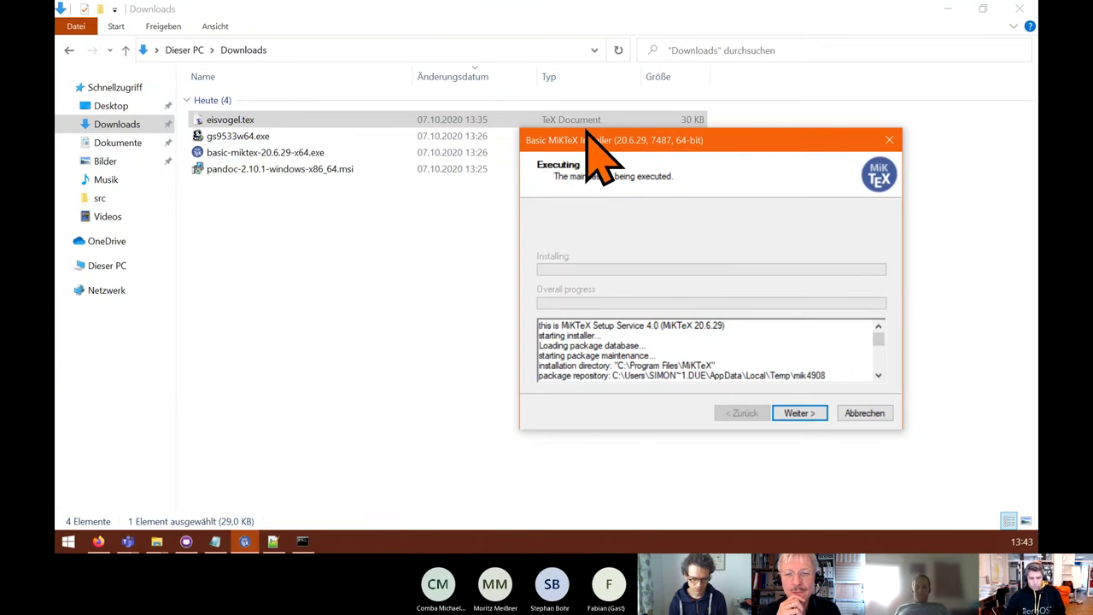
pyautogui.click(956, 13)
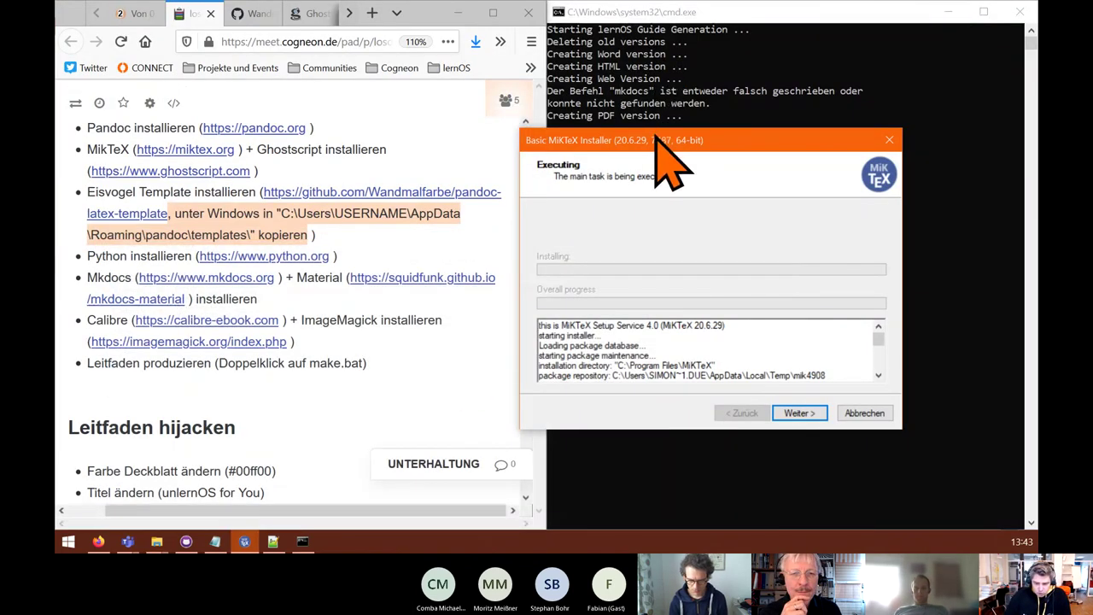
pyautogui.moveTo(656, 138); pyautogui.dragTo(764, 106)
# - Highlight the "Python installieren" line in the notes and install the missing infwarerr and kvsetkeys packages for all users
pyautogui.click(122, 256)
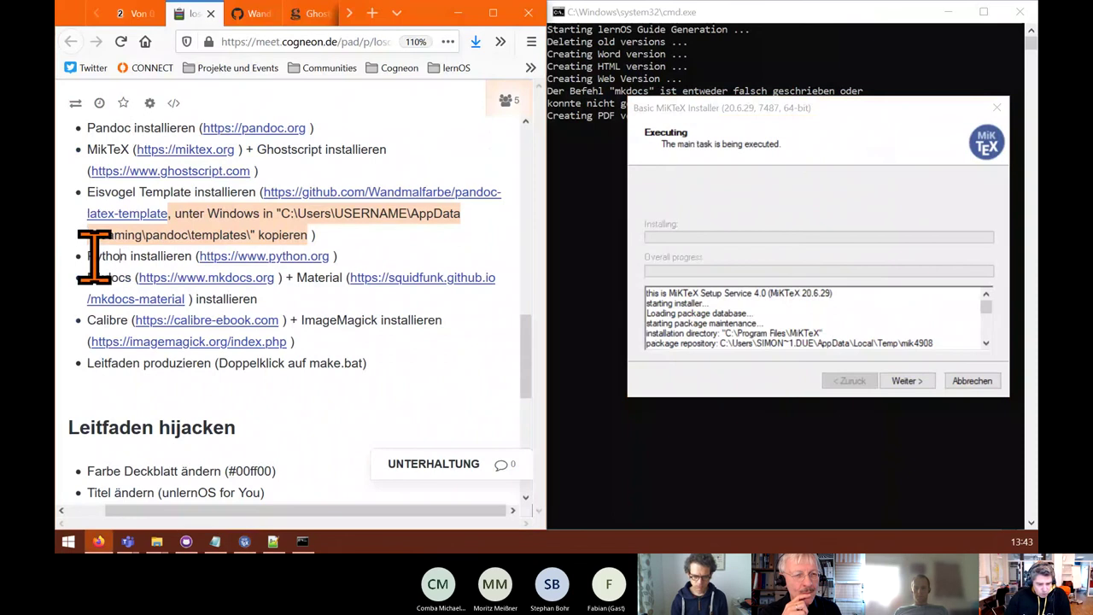
pyautogui.tripleClick(96, 256)
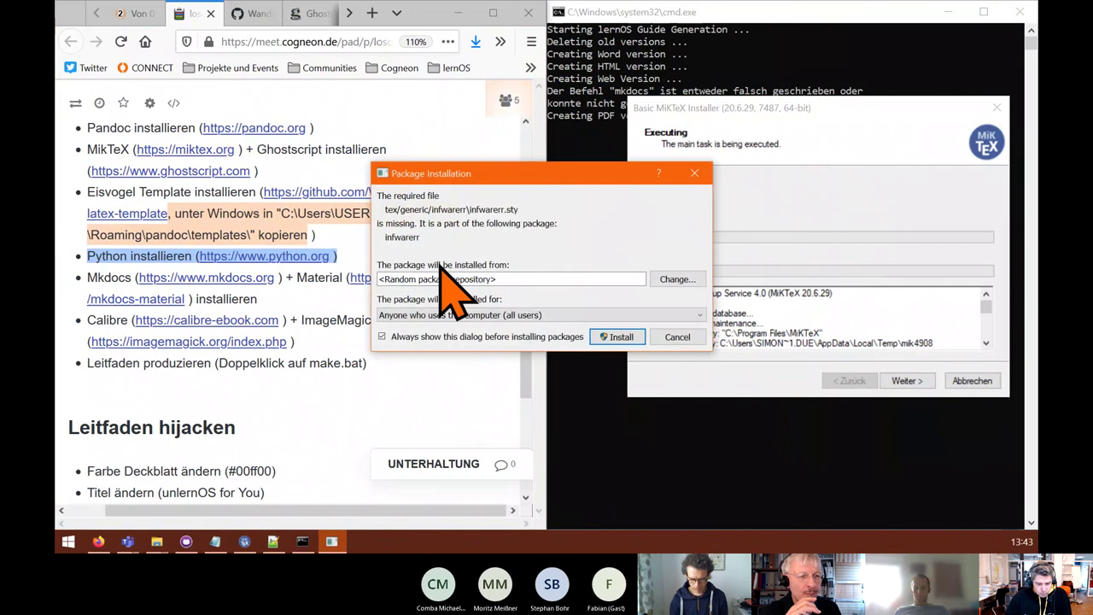
pyautogui.click(598, 338)
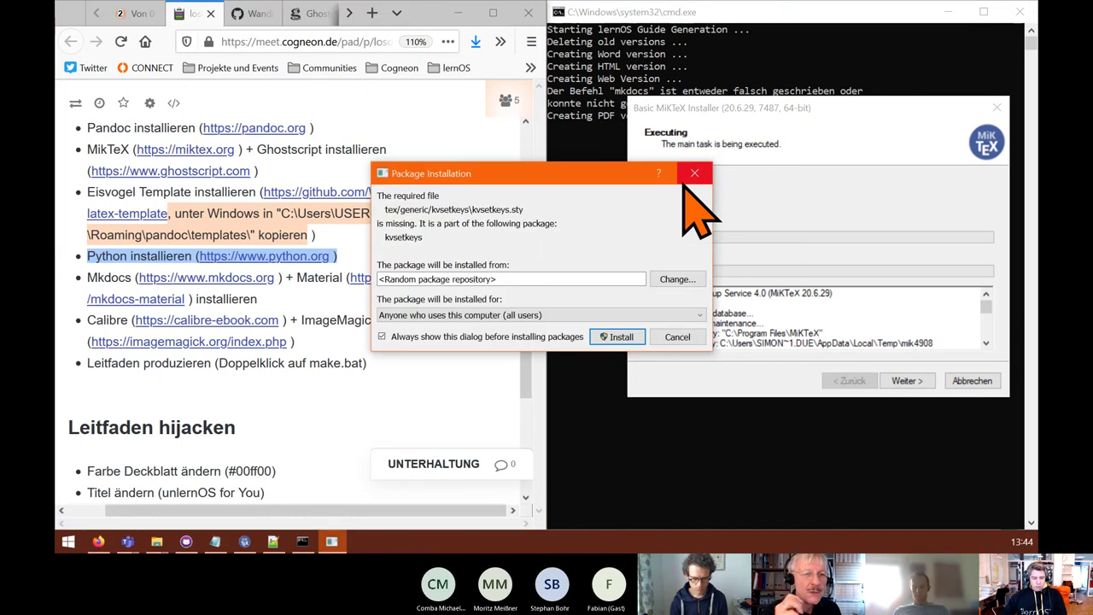
pyautogui.click(622, 337)
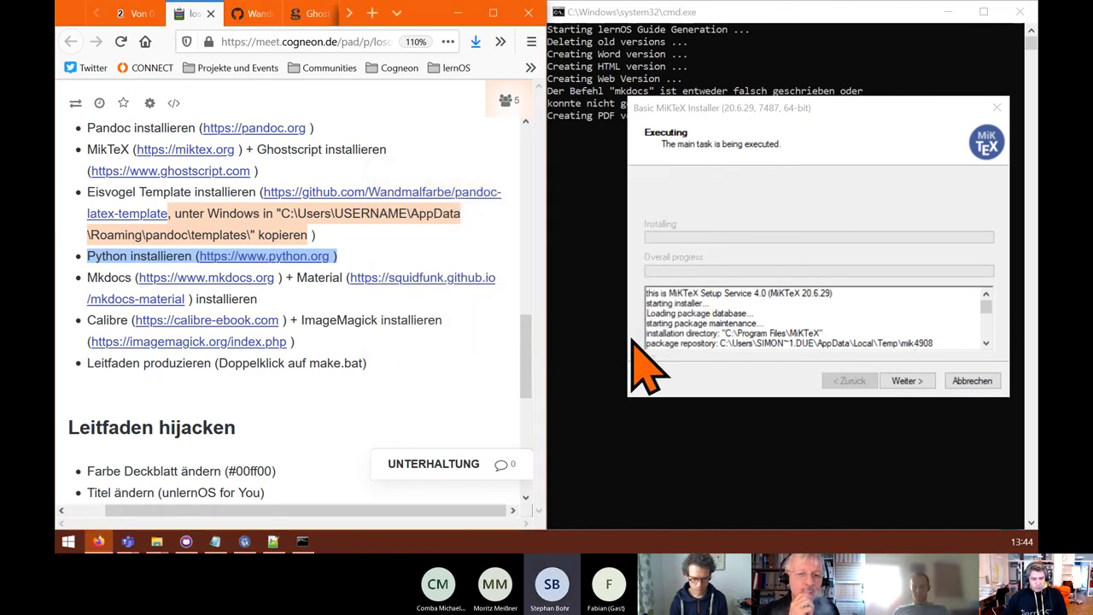
# - Highlight the Calibre and ImageMagick entry, switch the highlight to the Python and Mkdocs entries, and install the missing kvdefinekeys package
pyautogui.click(293, 314)
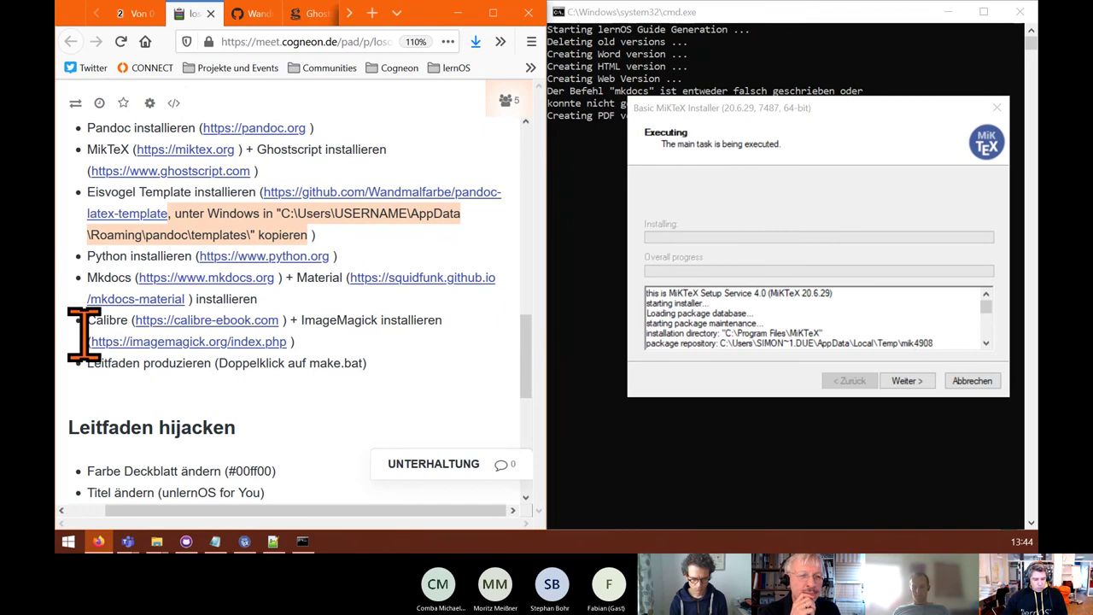
pyautogui.moveTo(93, 324); pyautogui.dragTo(332, 343)
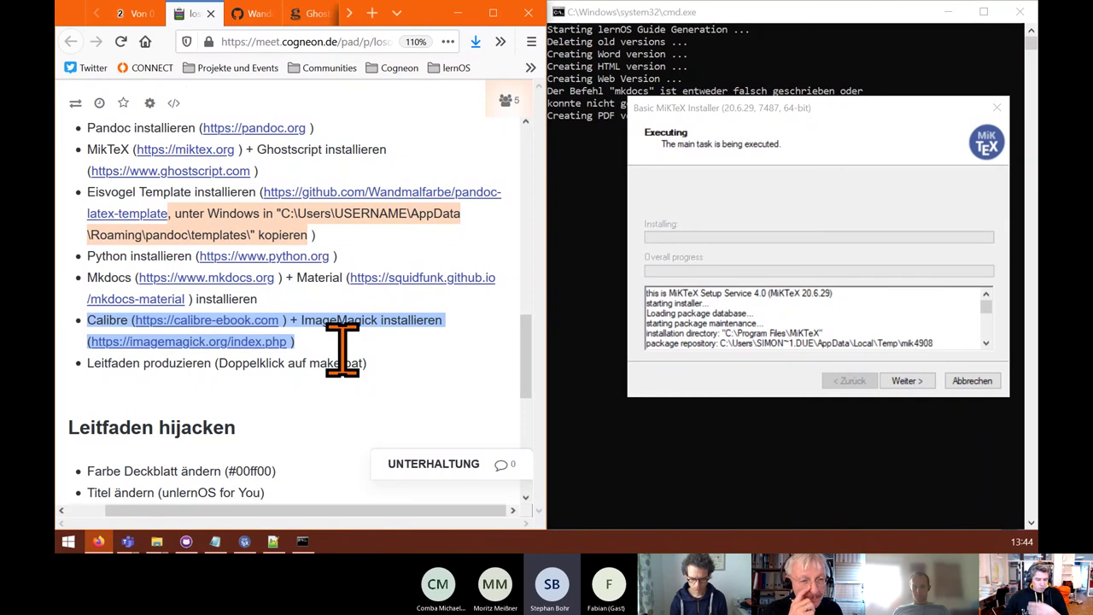
pyautogui.click(88, 262)
pyautogui.moveTo(88, 262); pyautogui.dragTo(297, 297)
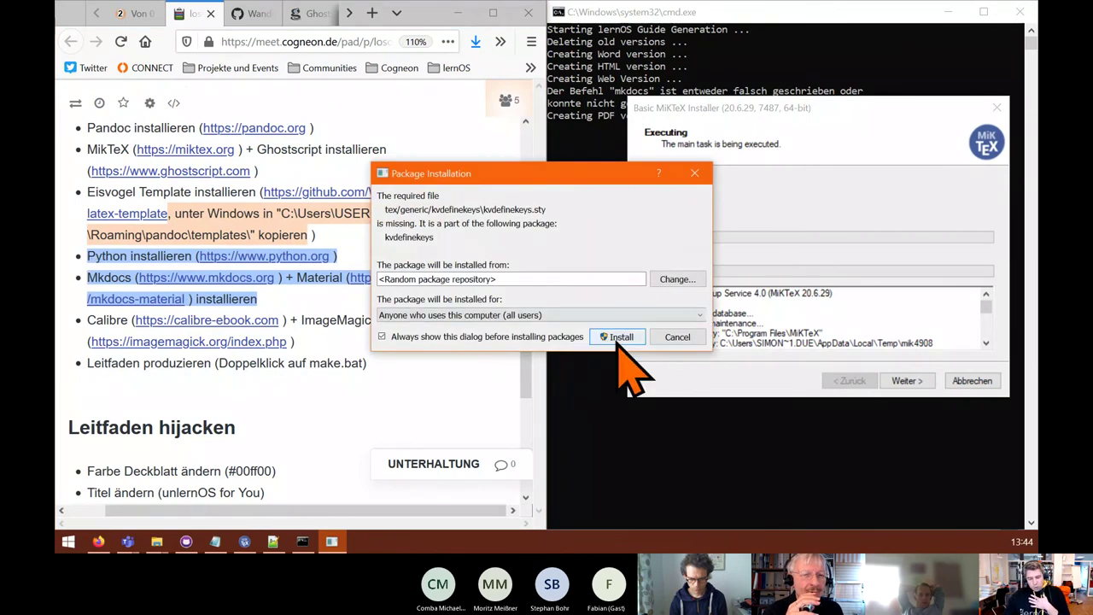
pyautogui.click(623, 374)
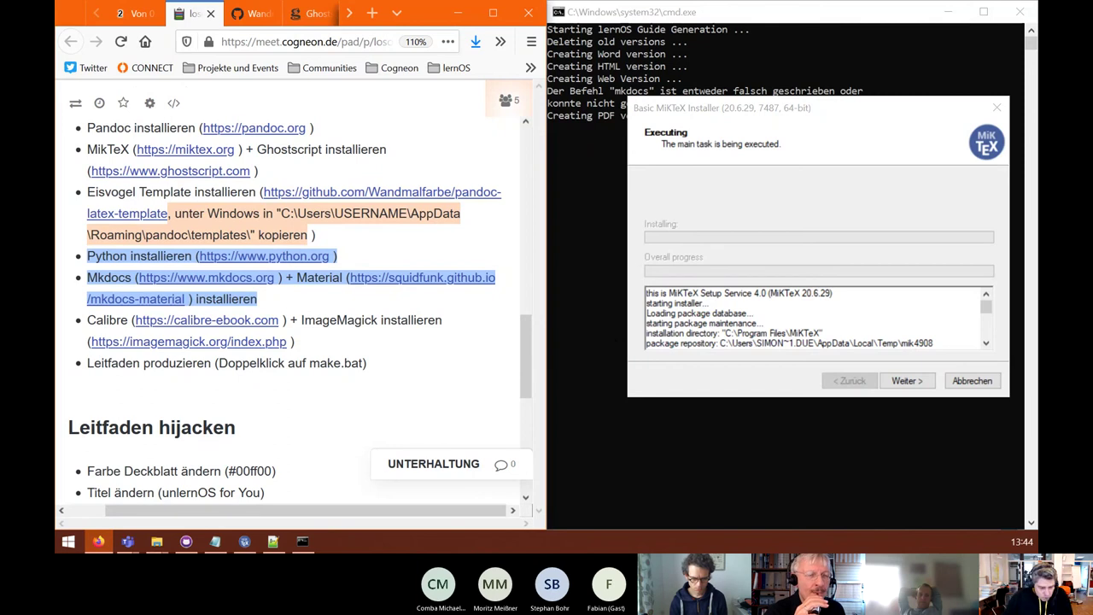
# - Open the MkDocs website from the notes in a maximized browser window and install the missing pdfescape package for all users
pyautogui.click(175, 279)
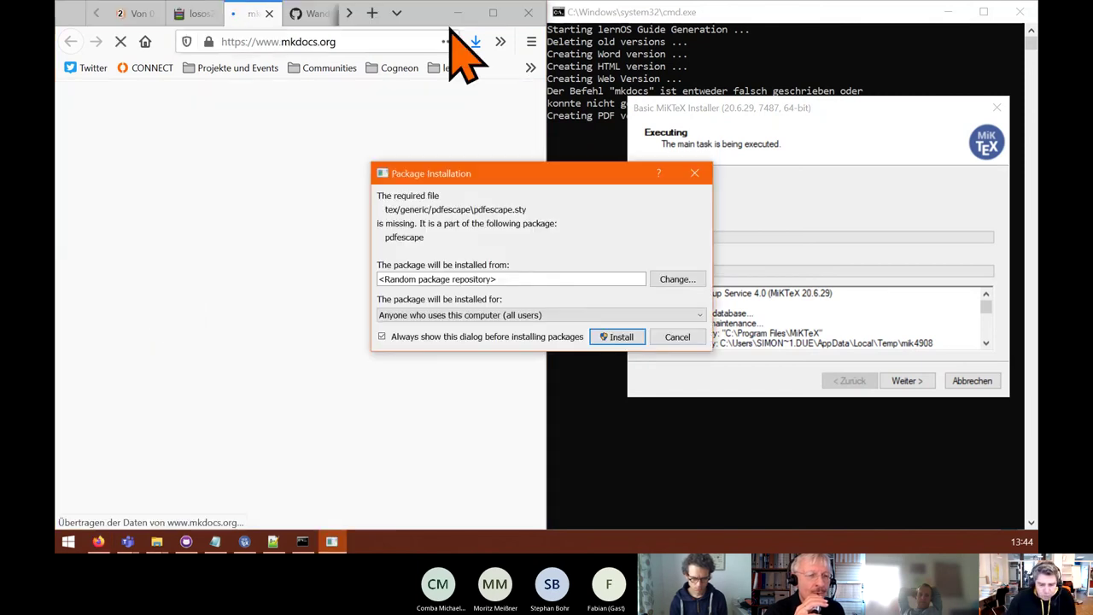
pyautogui.click(616, 337)
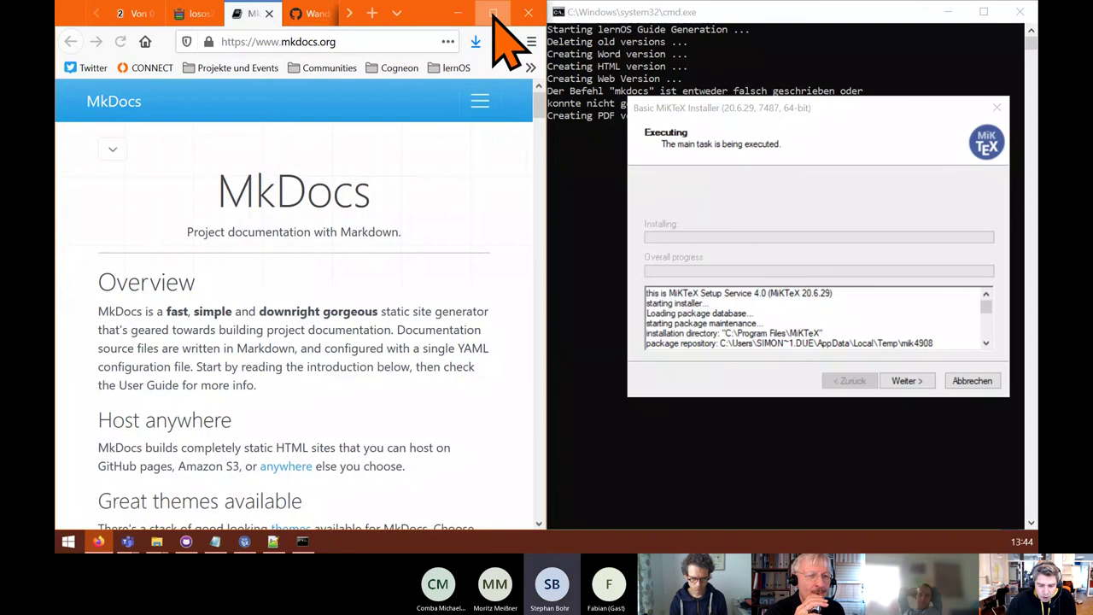
pyautogui.click(493, 12)
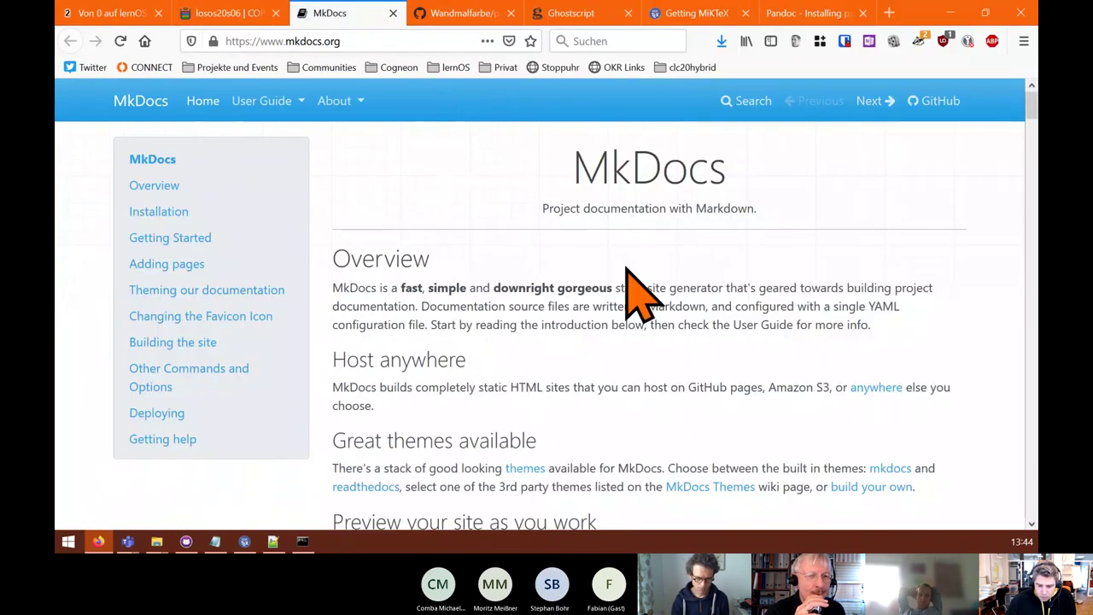
# - Look through the MkDocs home page's overview and theme sections and its document search
pyautogui.scroll(-3, 598, 229)
pyautogui.scroll(3, 598, 229)
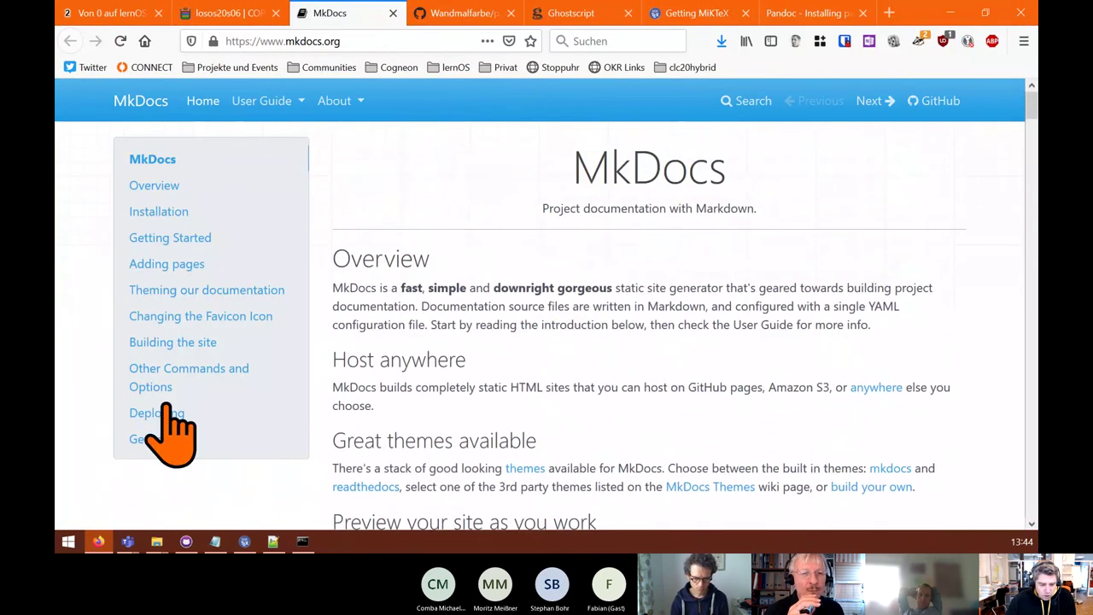
pyautogui.scroll(-5, 536, 291)
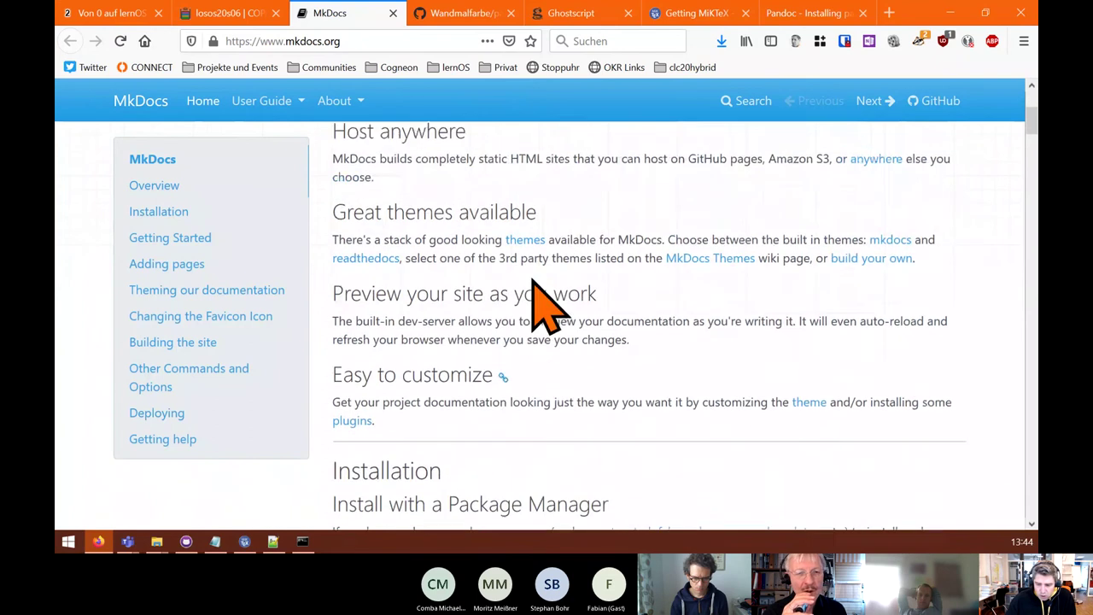
pyautogui.scroll(5, 649, 213)
pyautogui.click(734, 113)
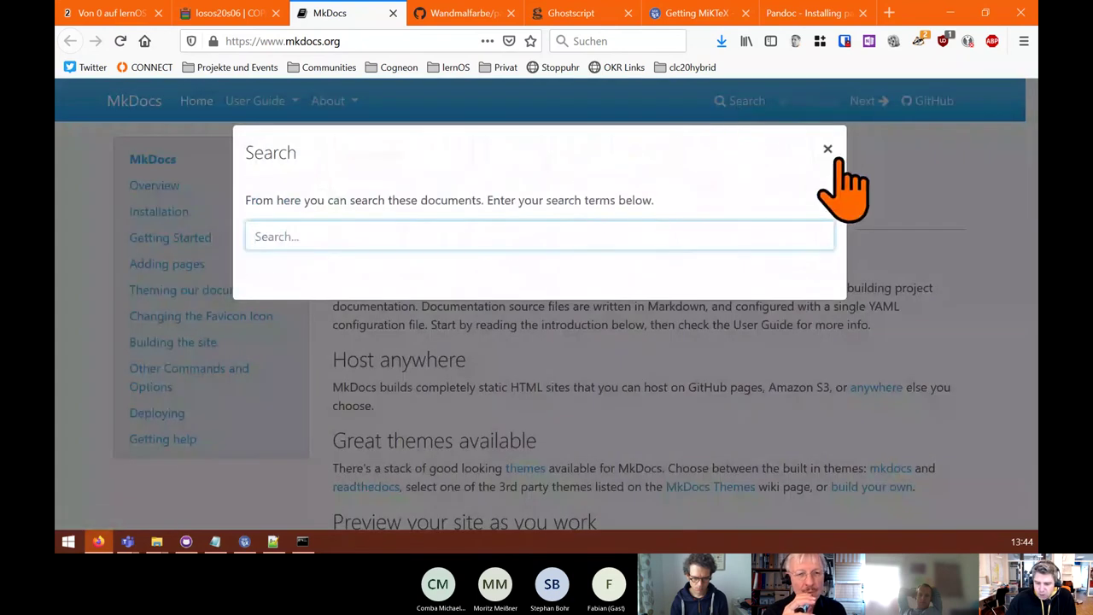
pyautogui.click(827, 150)
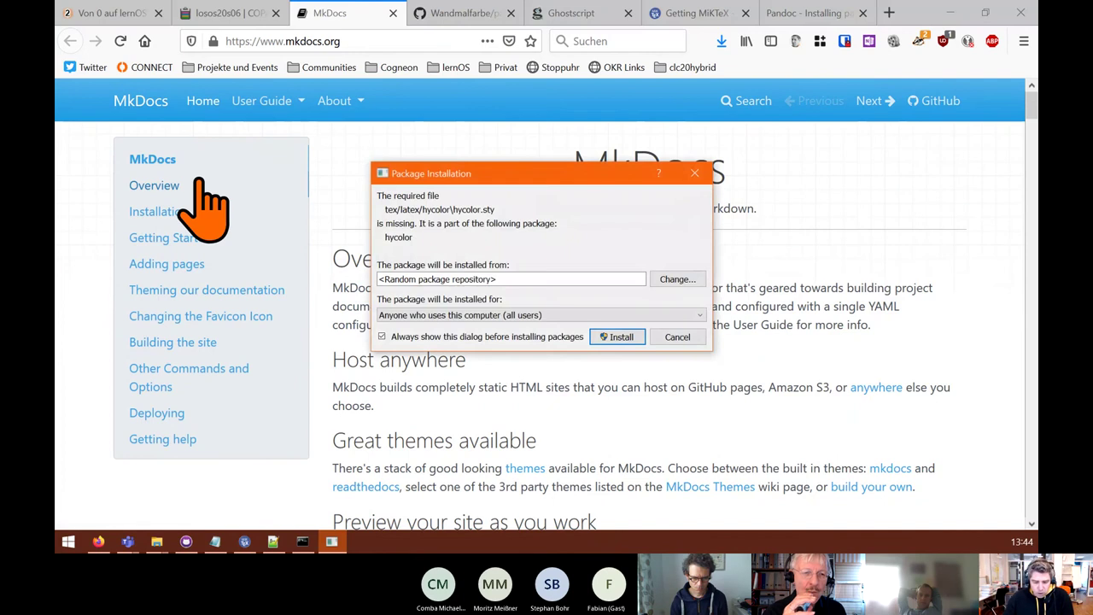
# - Install the missing hycolor and letltxmacro packages for all users and check the console's guide generation behind the browser
pyautogui.click(620, 337)
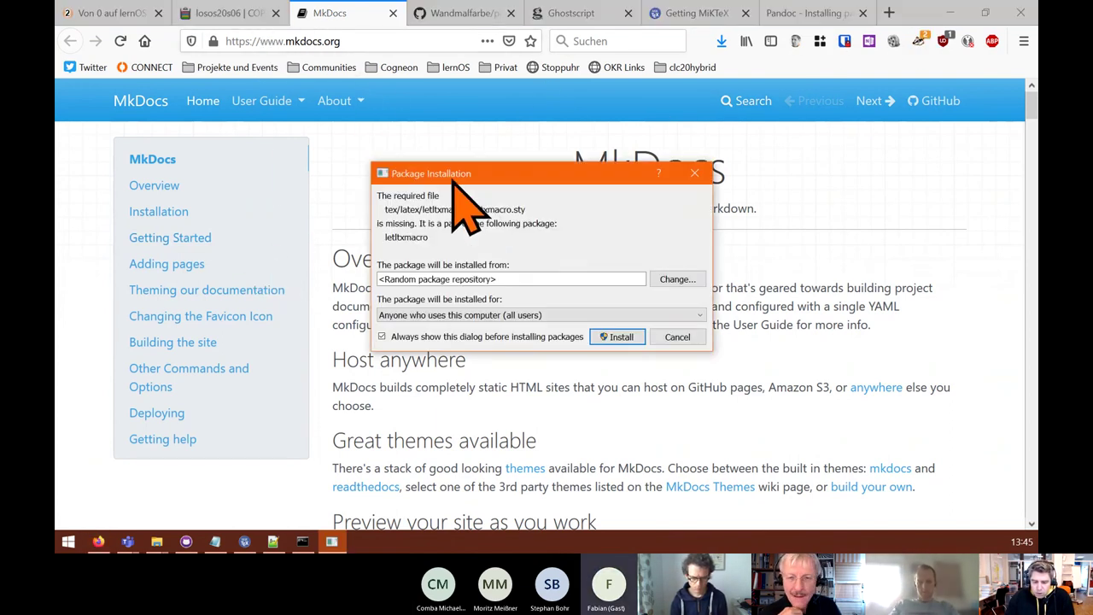
pyautogui.click(624, 340)
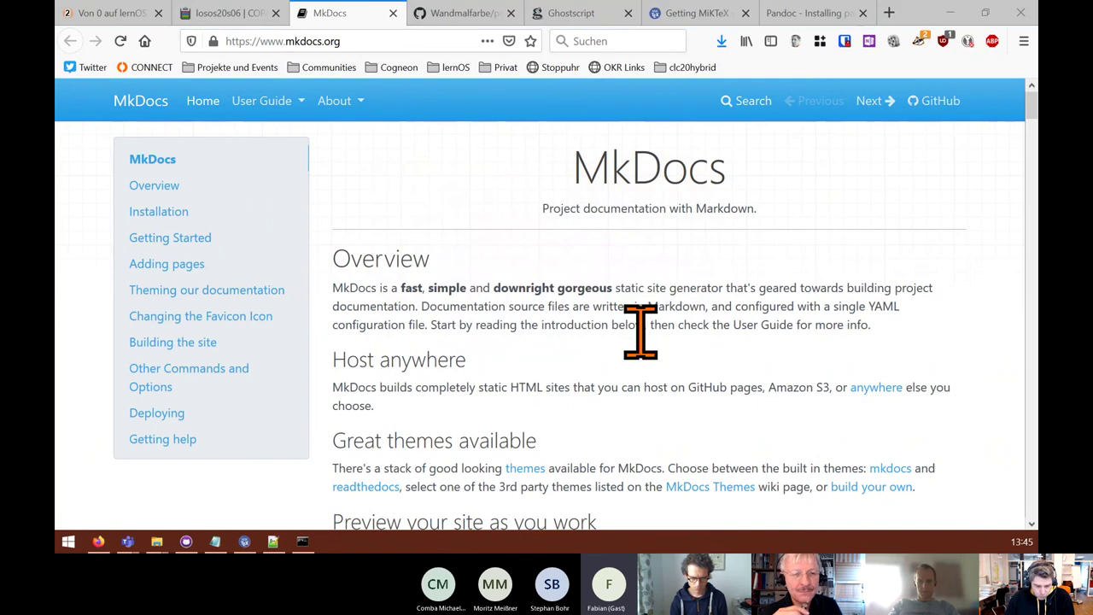
pyautogui.click(952, 17)
pyautogui.click(949, 12)
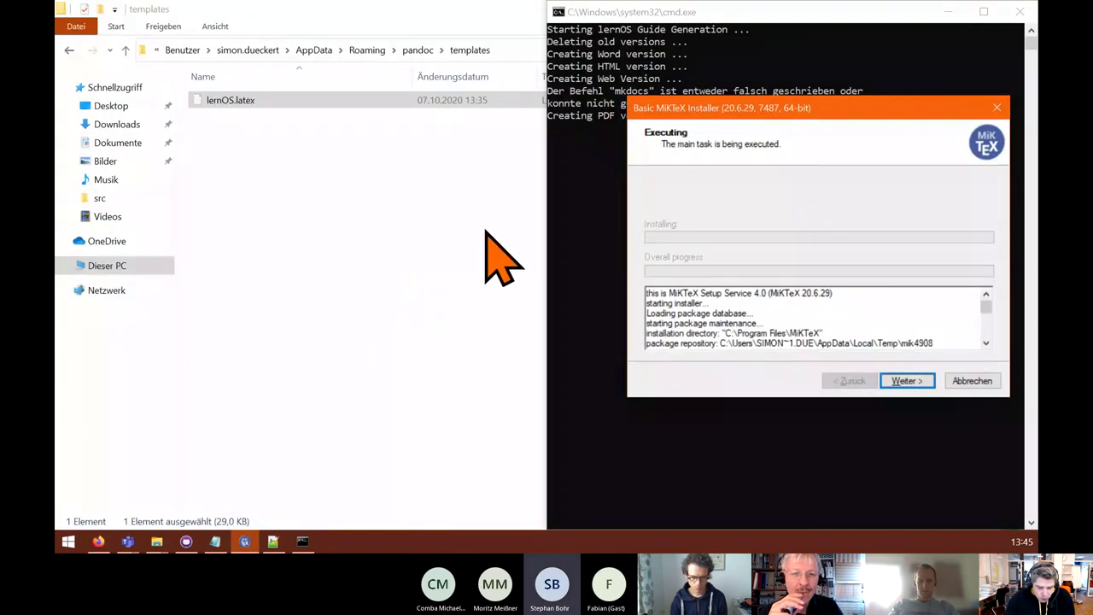
pyautogui.hotkey('alt', 'Tab')
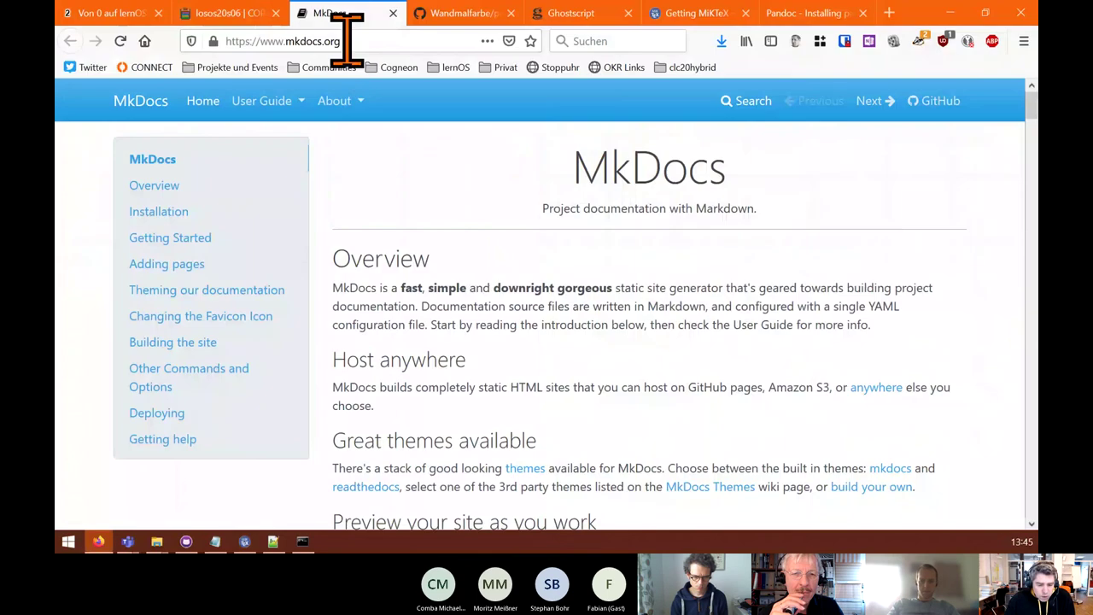
# - Return to the notes' "Produktionskette in Gang bringen" section and install the missing auxhook package and the next requested one
pyautogui.click(236, 14)
pyautogui.scroll(-8, 377, 327)
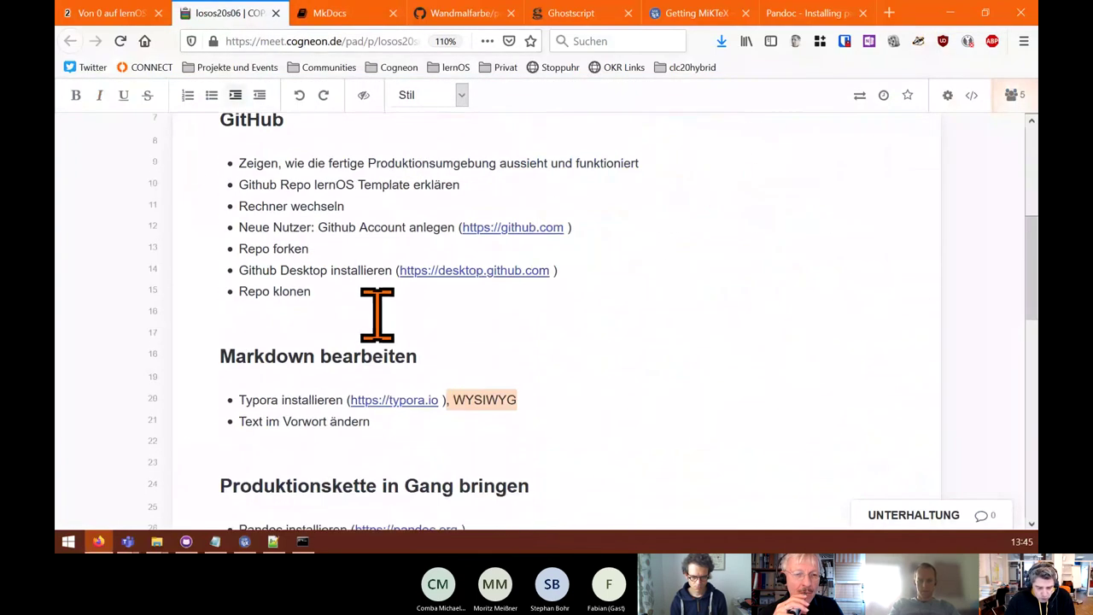
pyautogui.scroll(-4, 265, 393)
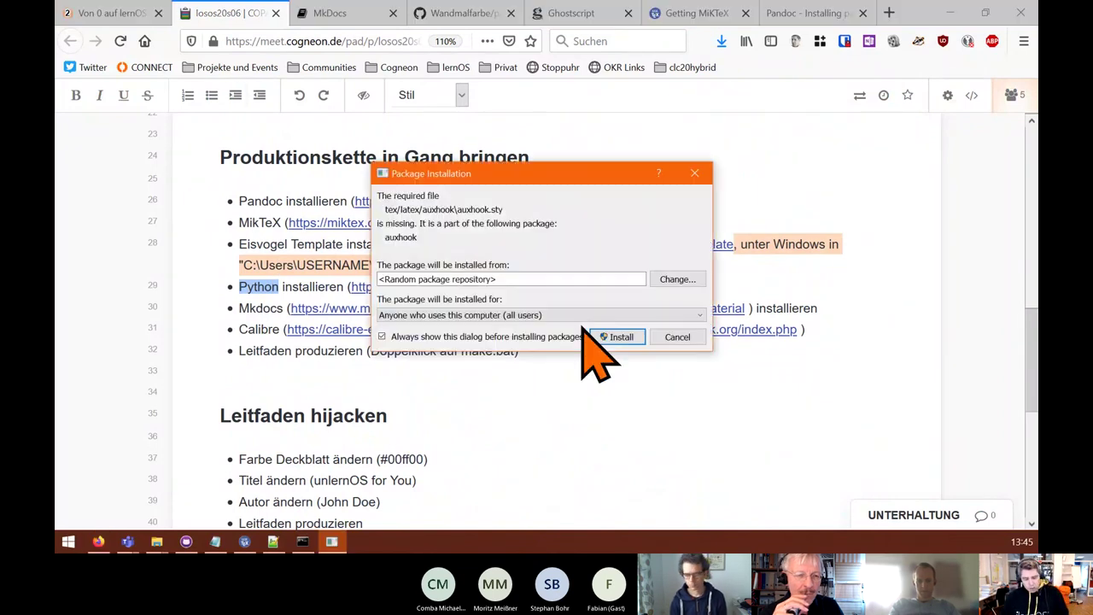
pyautogui.click(603, 337)
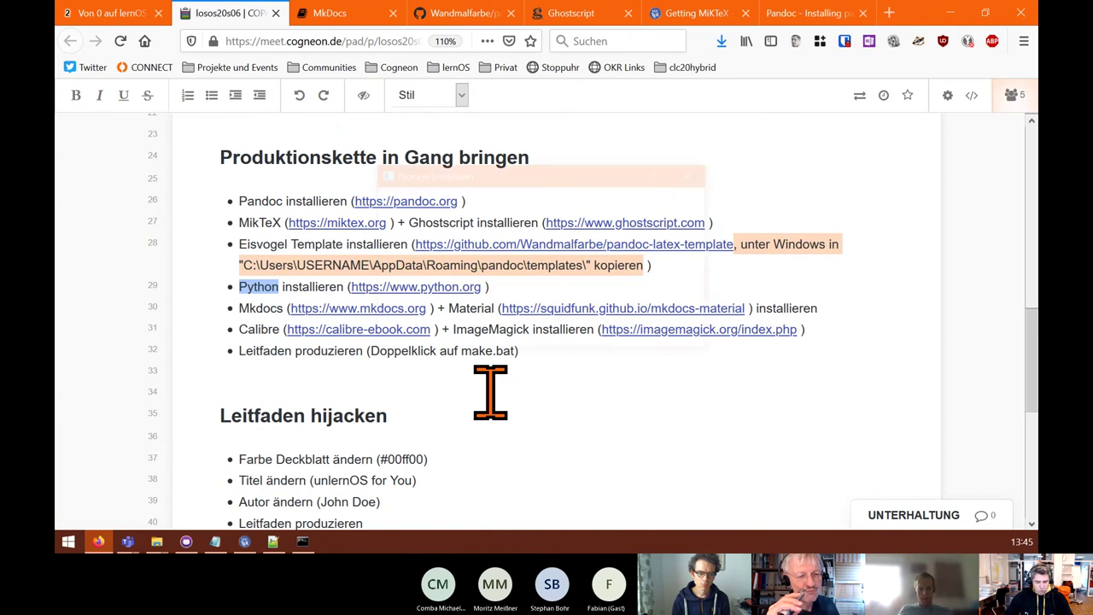
pyautogui.click(621, 337)
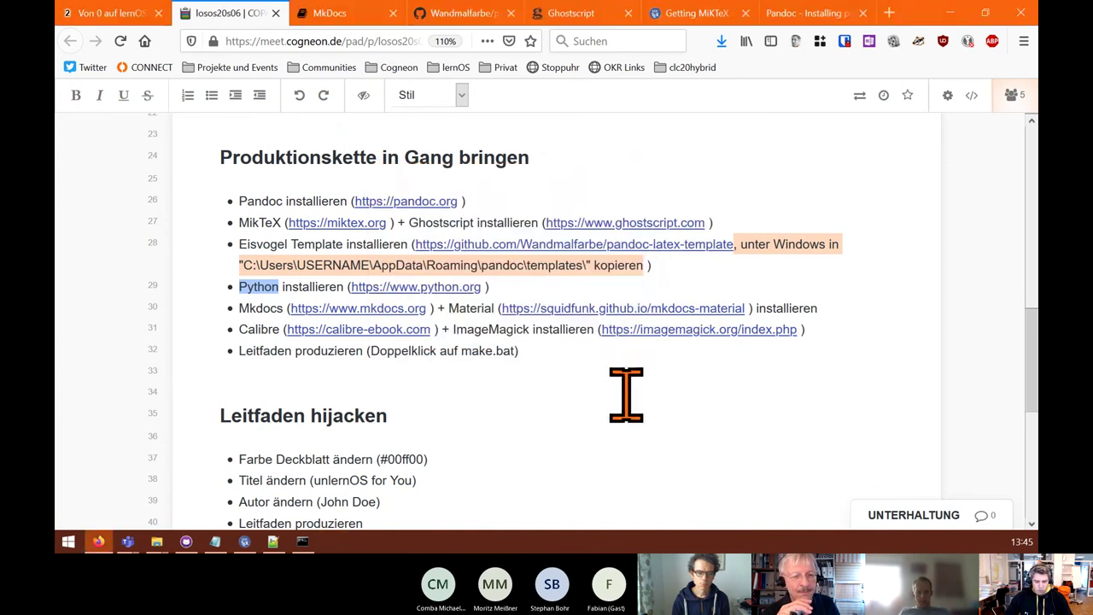
# - Open the Python website from the notes and download the Python 3.9.0 installer for Windows
pyautogui.click(435, 290)
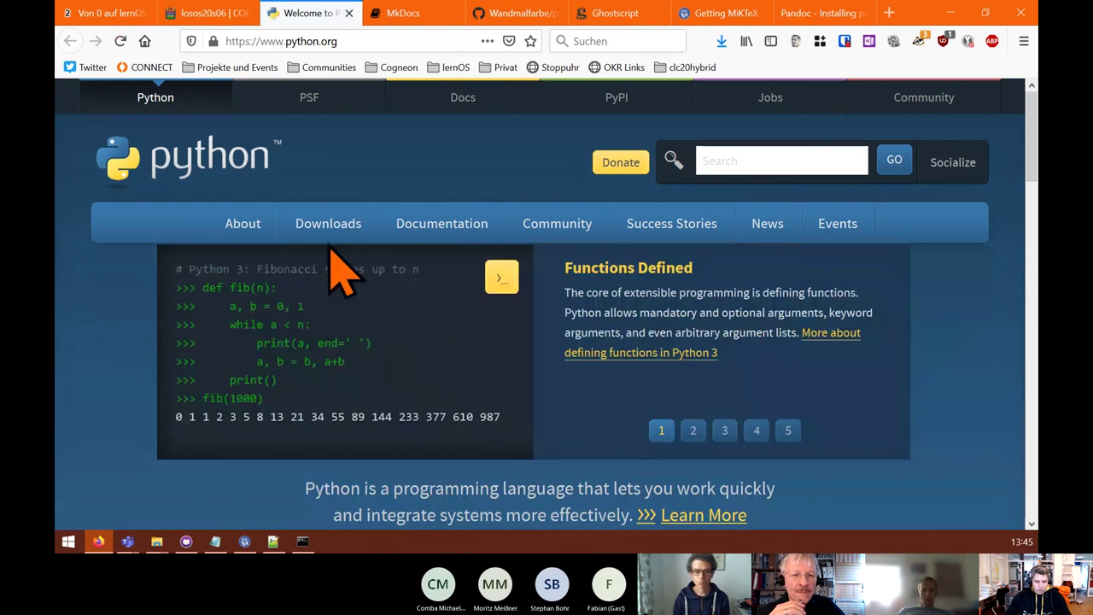
pyautogui.moveTo(442, 223)
pyautogui.moveTo(307, 223)
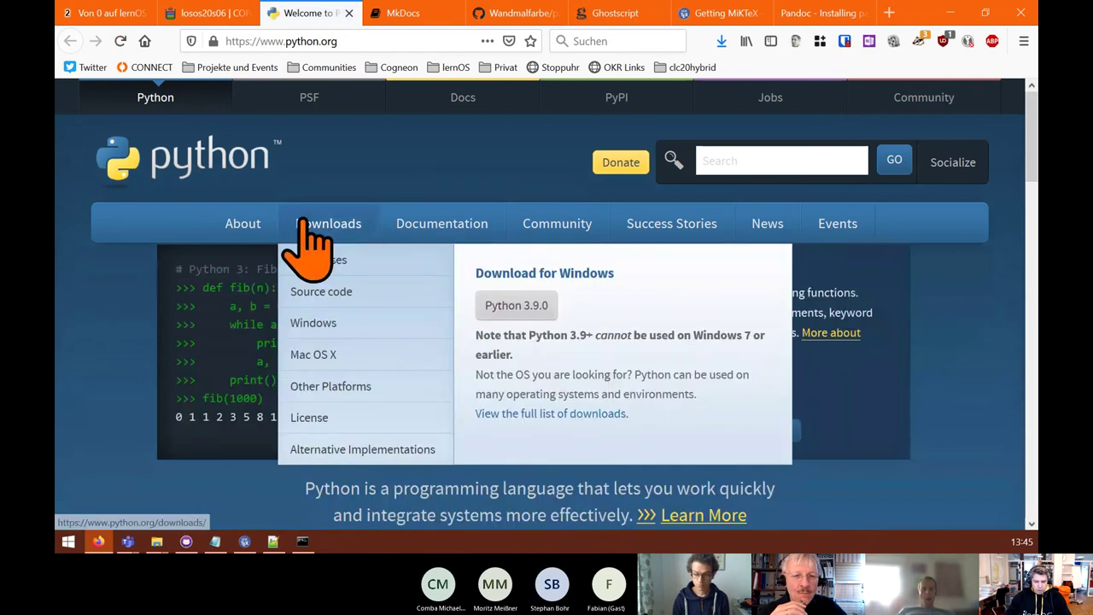
pyautogui.click(528, 320)
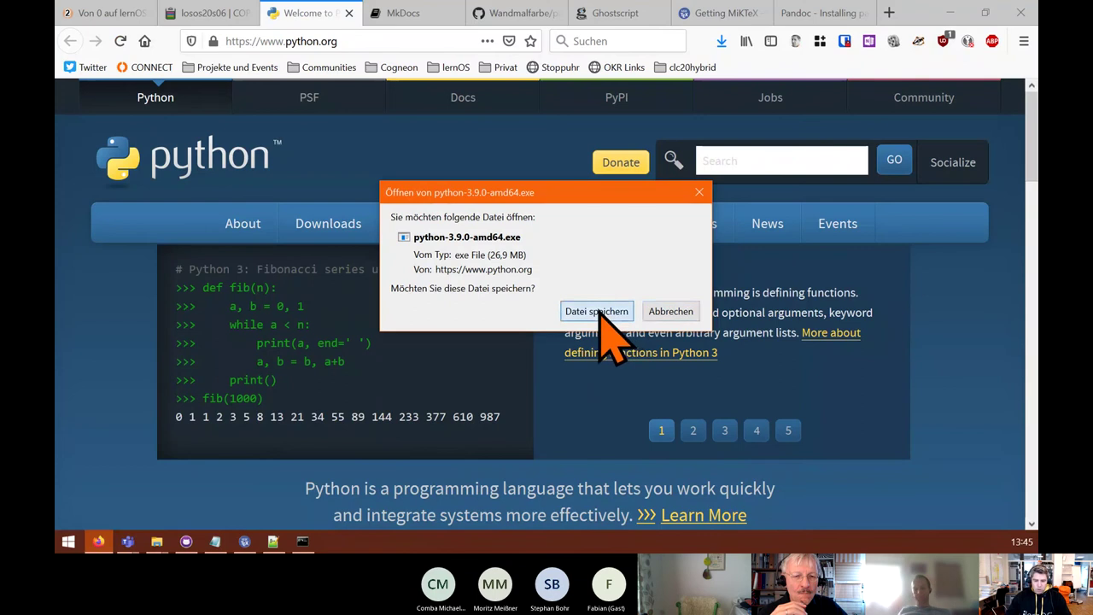
pyautogui.click(600, 311)
# - Open the MkDocs website from the notes and go to its Installation section
pyautogui.click(220, 13)
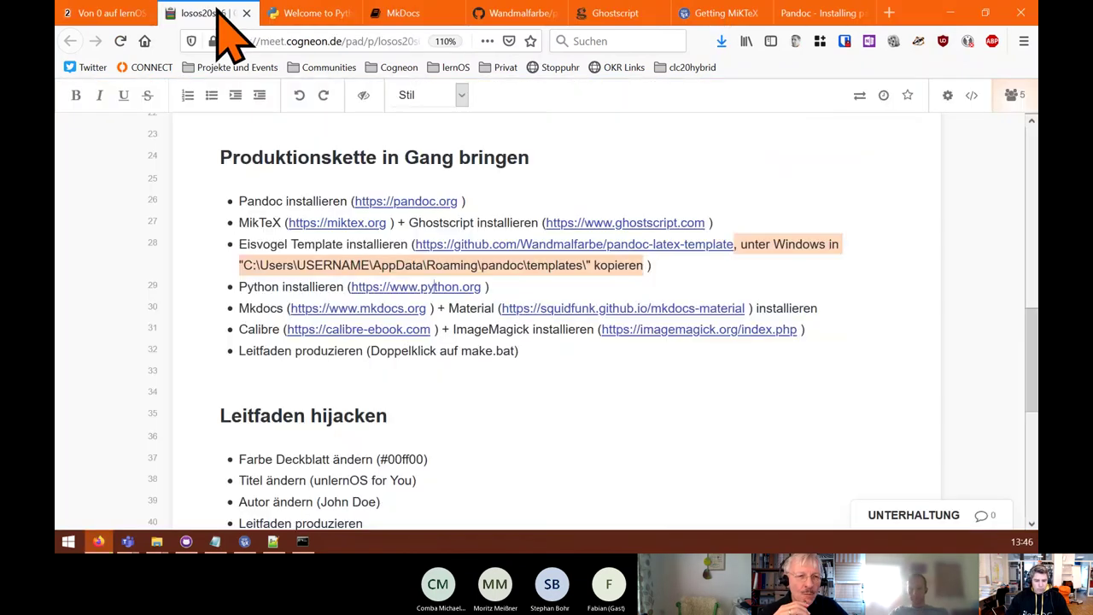
pyautogui.click(318, 310)
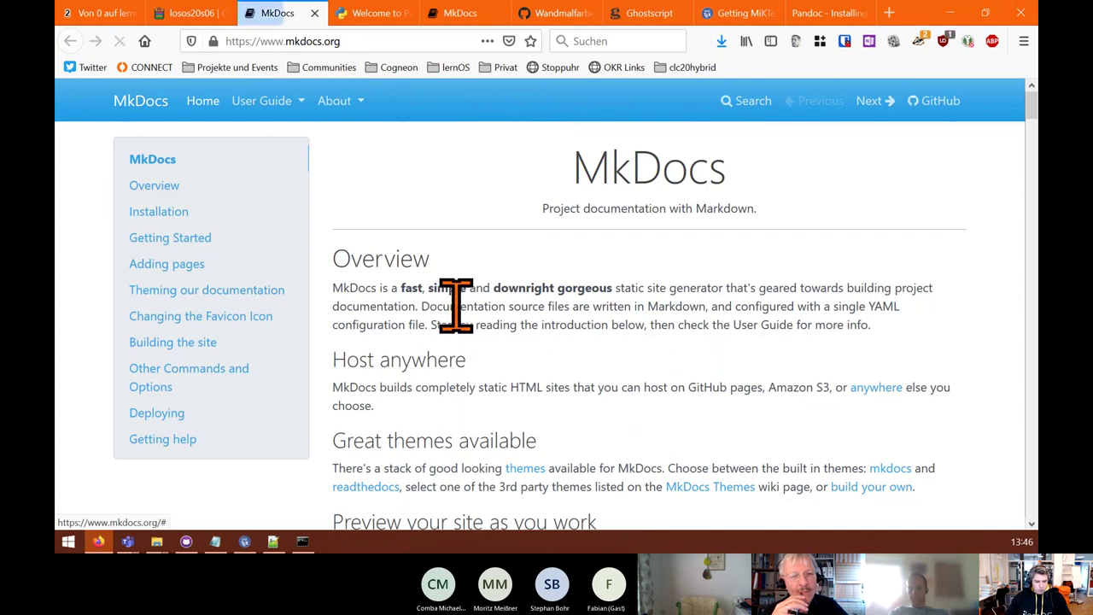
pyautogui.click(159, 211)
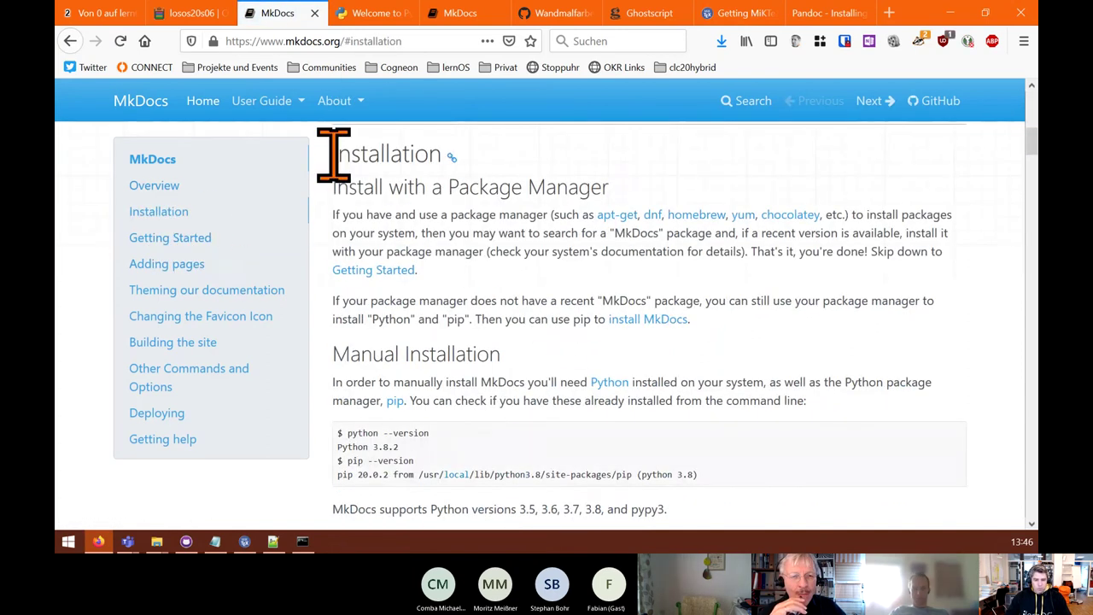
pyautogui.moveTo(334, 187); pyautogui.dragTo(478, 181)
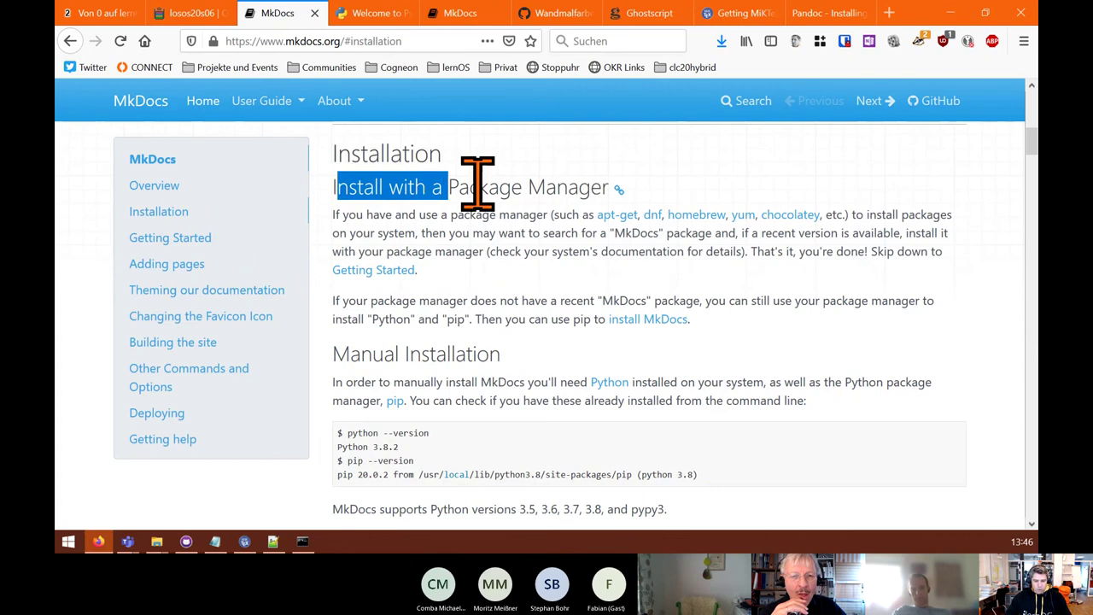
pyautogui.click(619, 336)
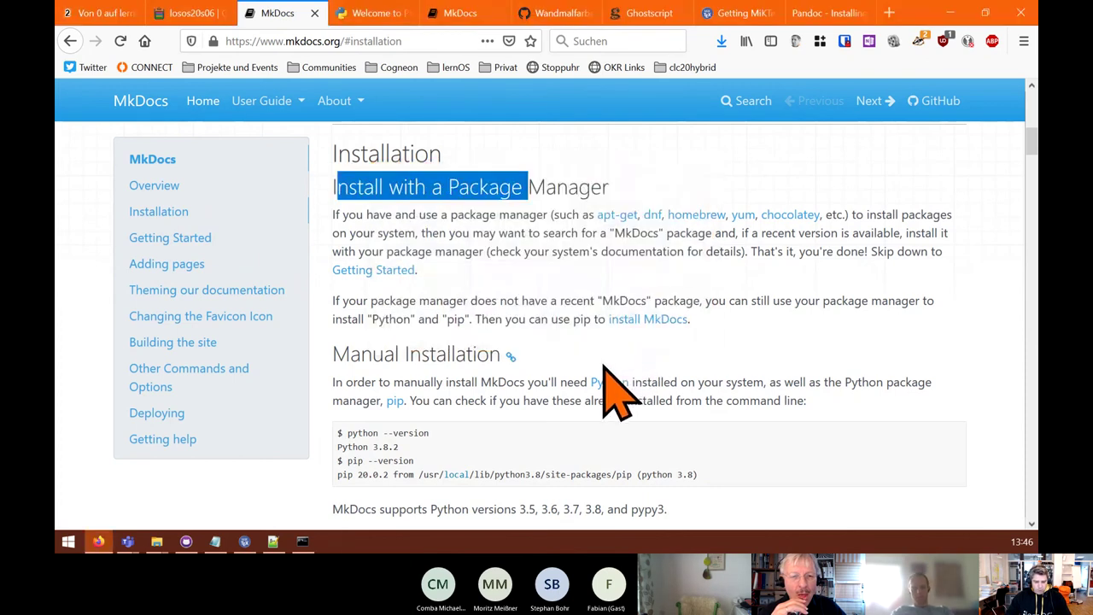
# - Read the manual installation instructions for checking Python and pip, upgrading pip and installing the mkdocs package
pyautogui.scroll(-2, 606, 368)
pyautogui.scroll(-3, 329, 376)
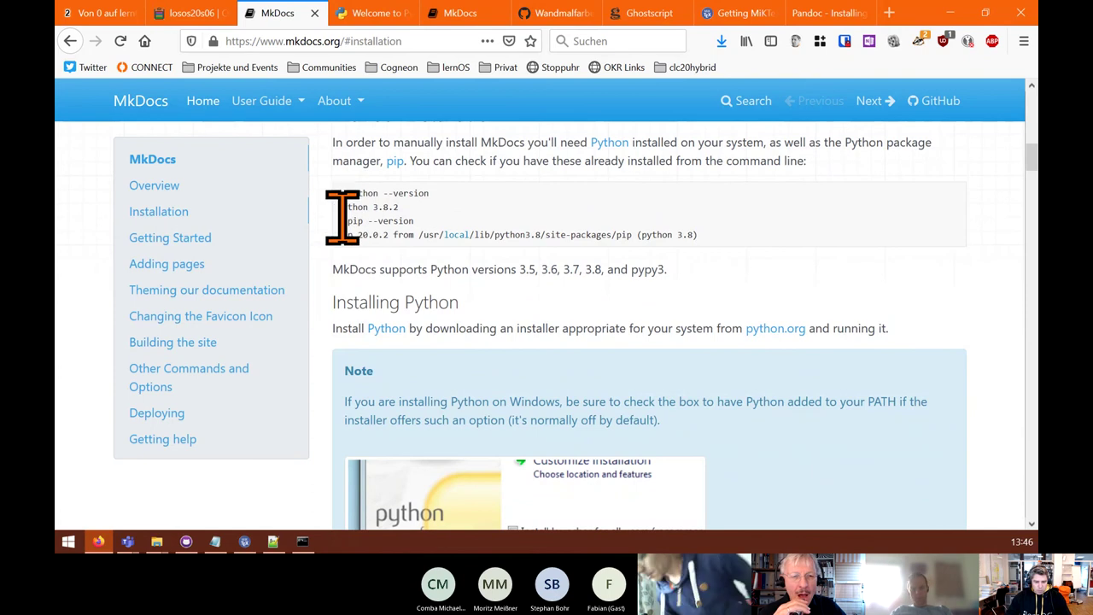
pyautogui.moveTo(346, 219); pyautogui.dragTo(369, 218)
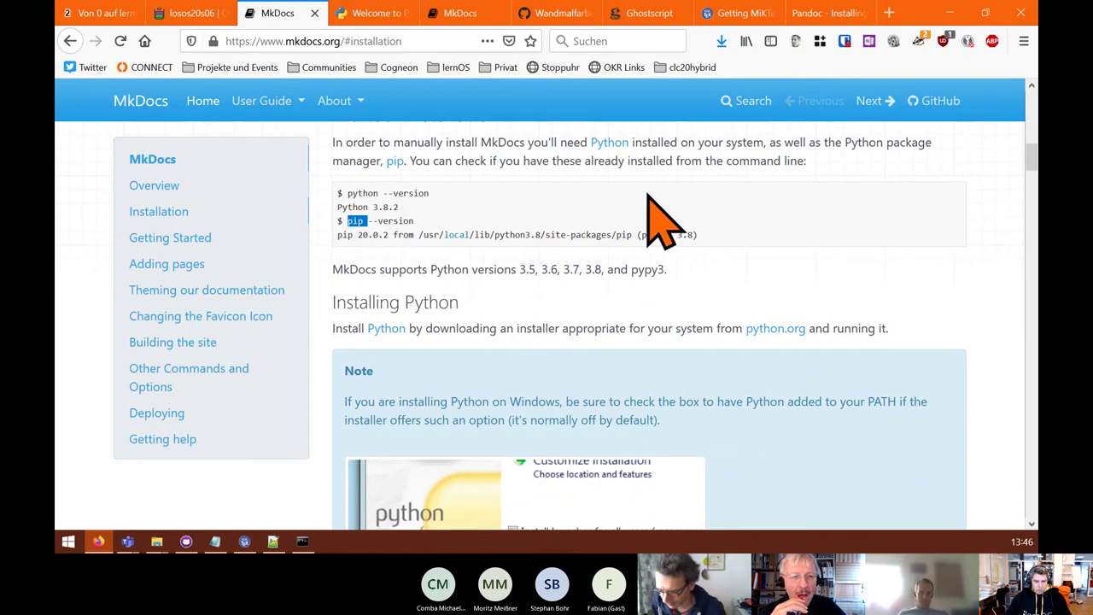
pyautogui.scroll(1, 485, 229)
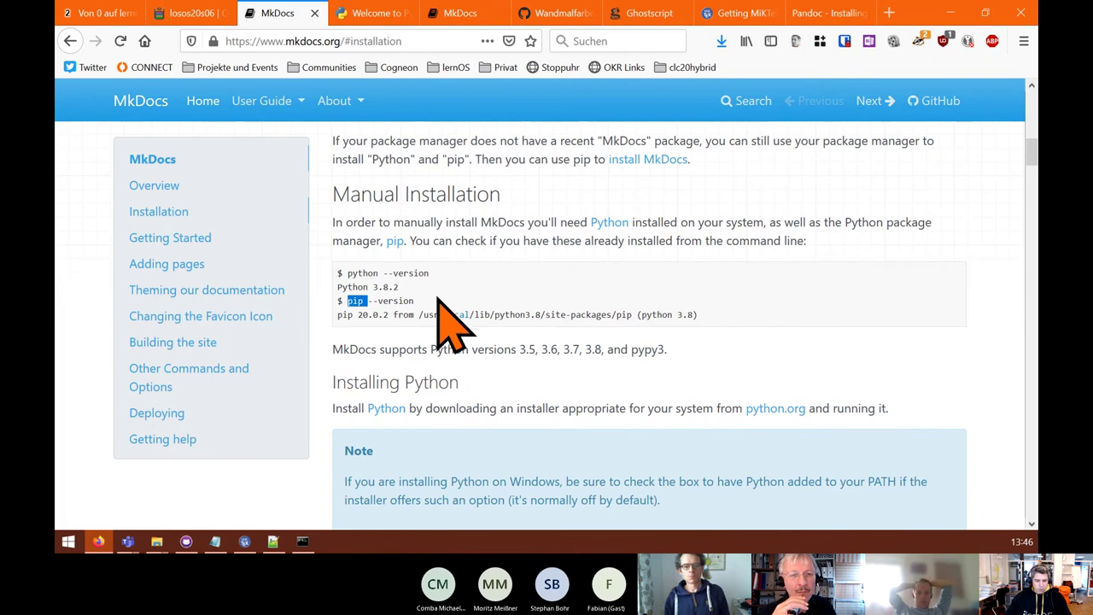
pyautogui.scroll(-6, 442, 295)
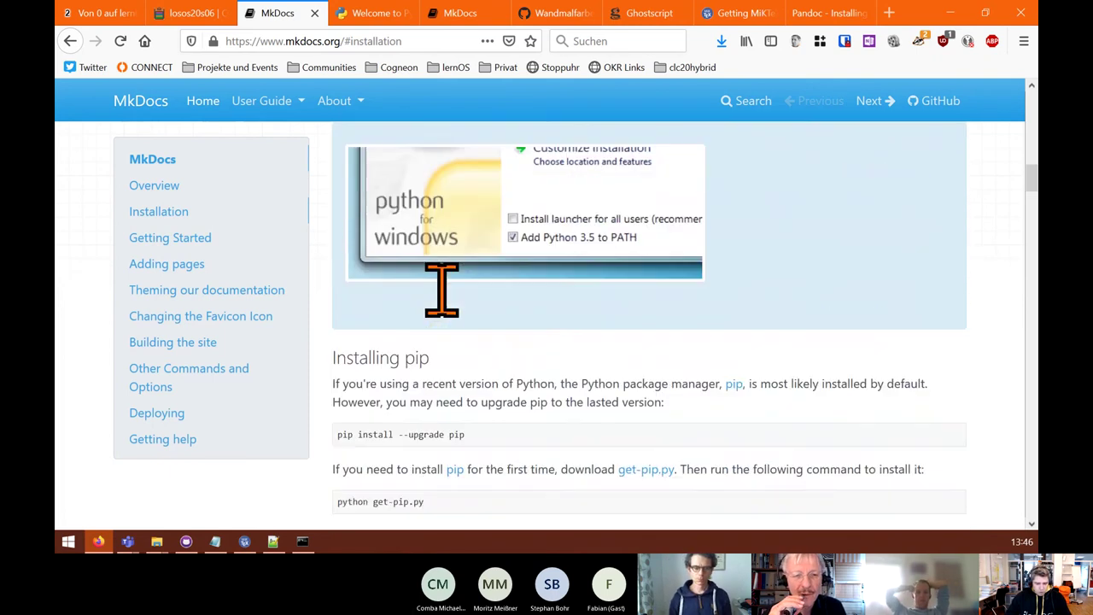
pyautogui.scroll(-1, 441, 295)
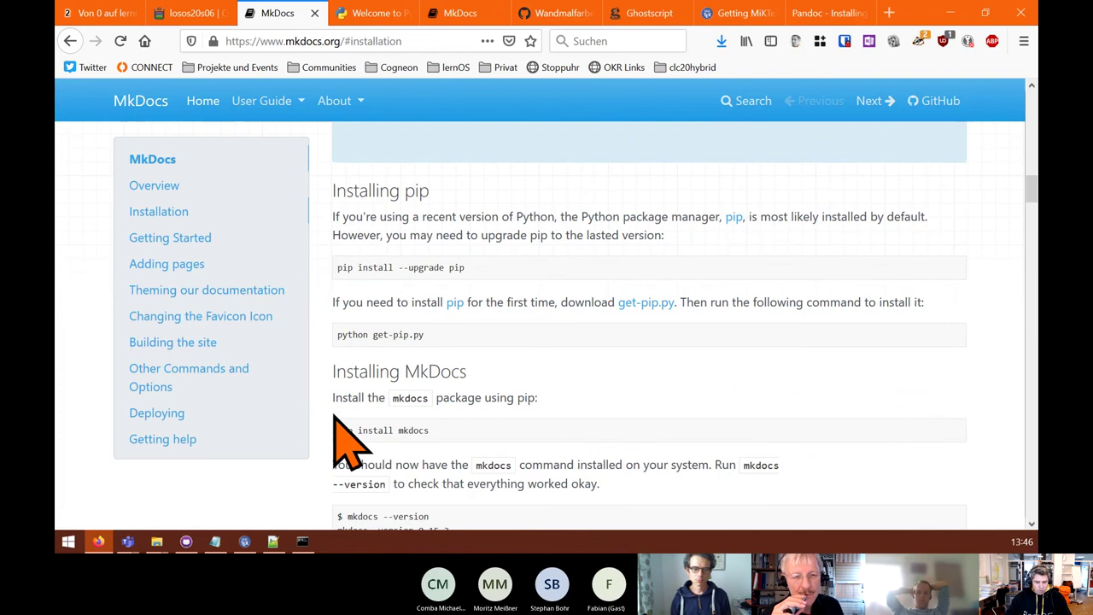
pyautogui.moveTo(342, 430); pyautogui.dragTo(434, 433)
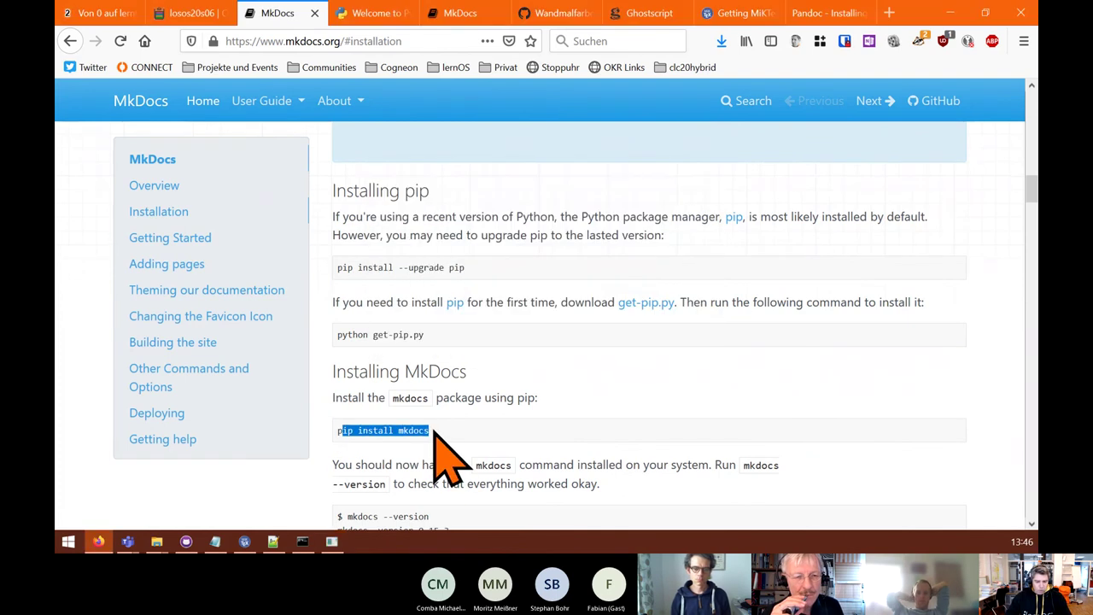
pyautogui.scroll(-1, 406, 385)
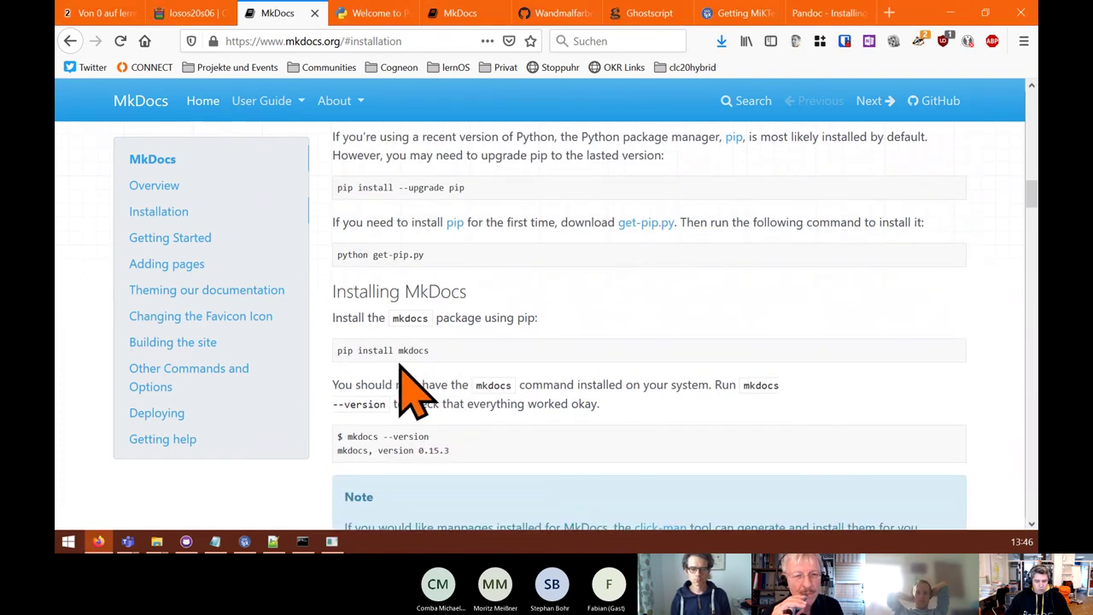
pyautogui.scroll(-1, 513, 316)
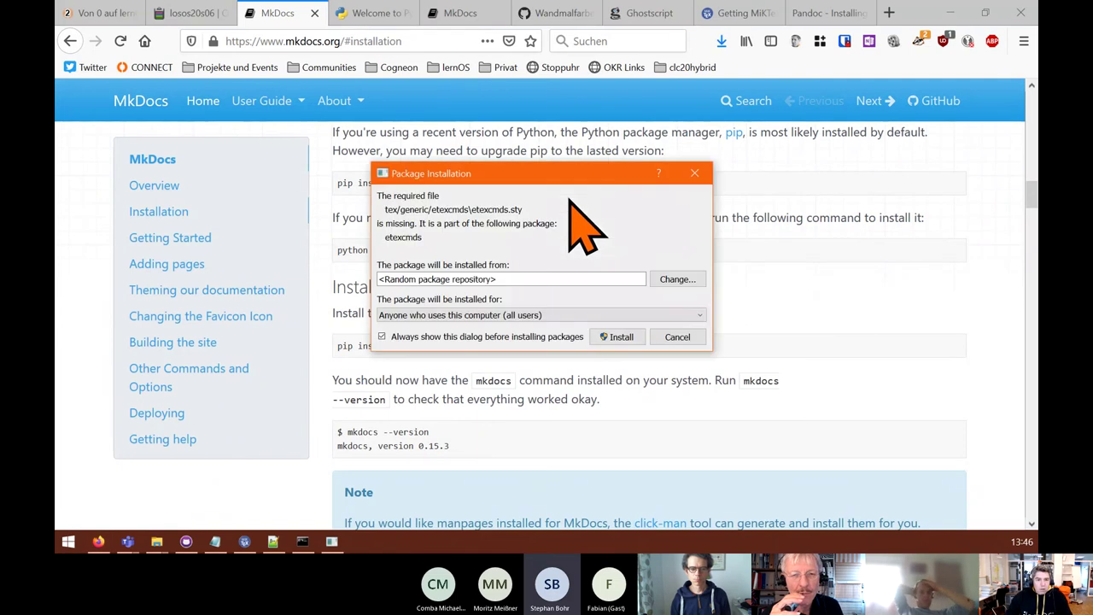
# - Install the missing etexcmds package for all users and close the Python, duplicate MkDocs, GitHub, Ghostscript, MiKTeX and Pandoc tabs
pyautogui.click(620, 337)
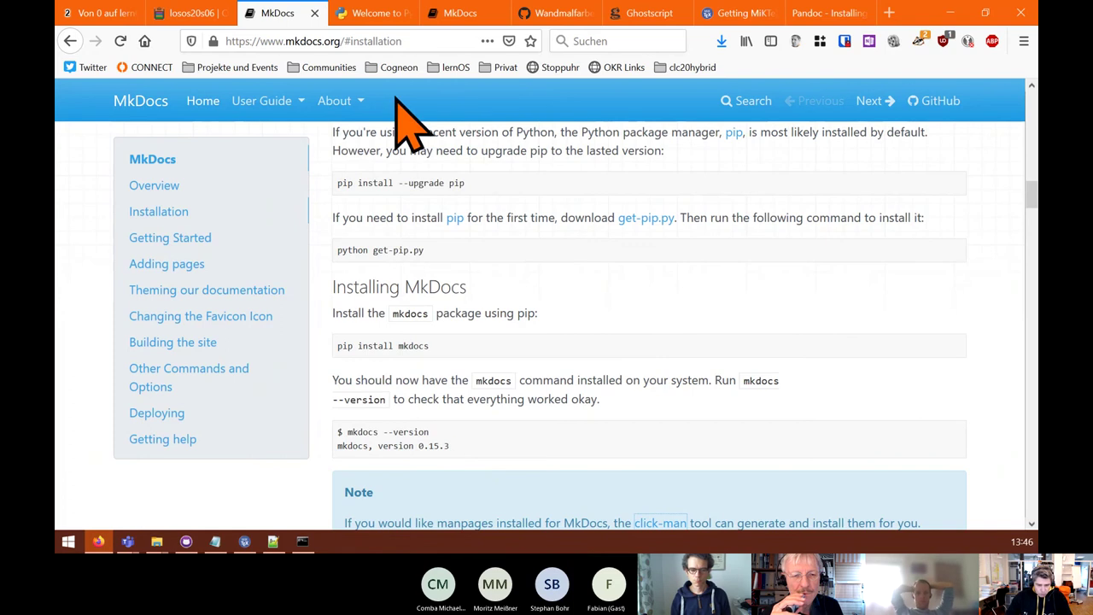
pyautogui.click(384, 13)
pyautogui.click(407, 14)
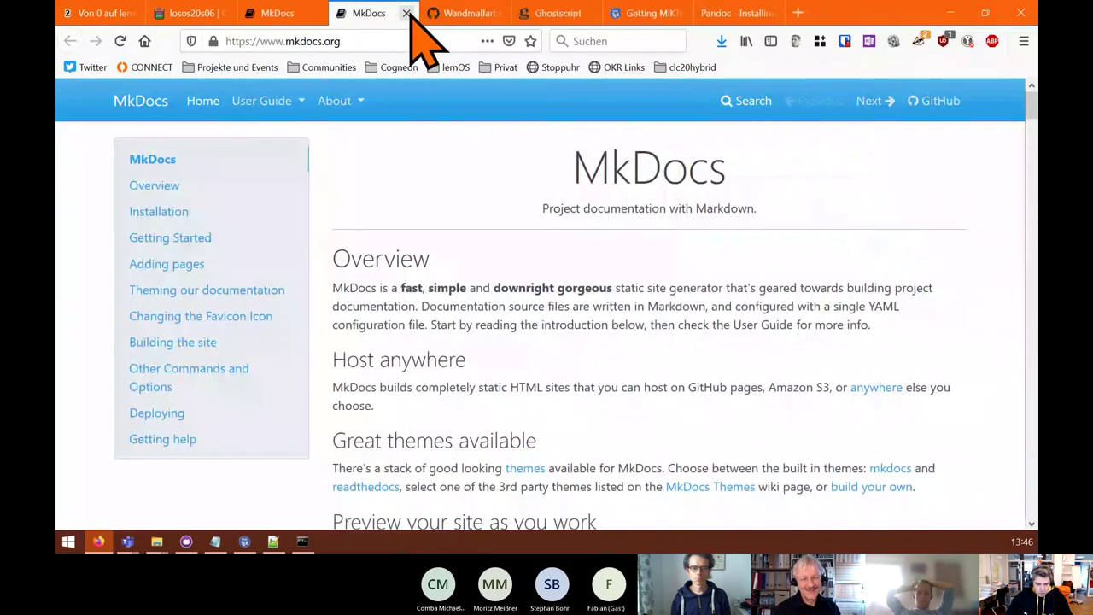
pyautogui.click(407, 14)
pyautogui.click(406, 14)
pyautogui.click(407, 14)
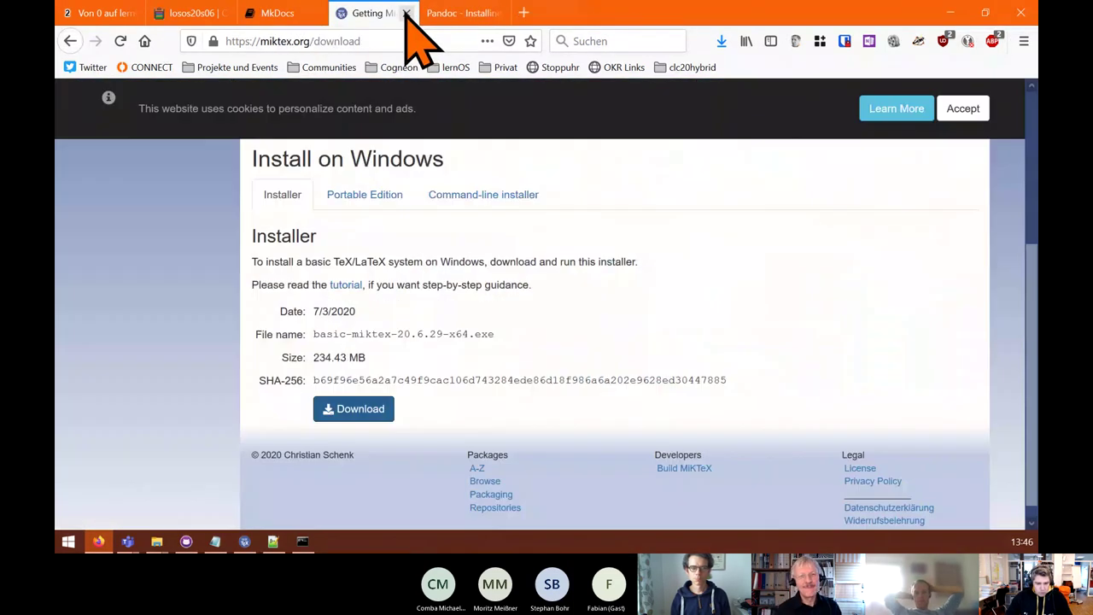
pyautogui.click(406, 14)
pyautogui.click(407, 14)
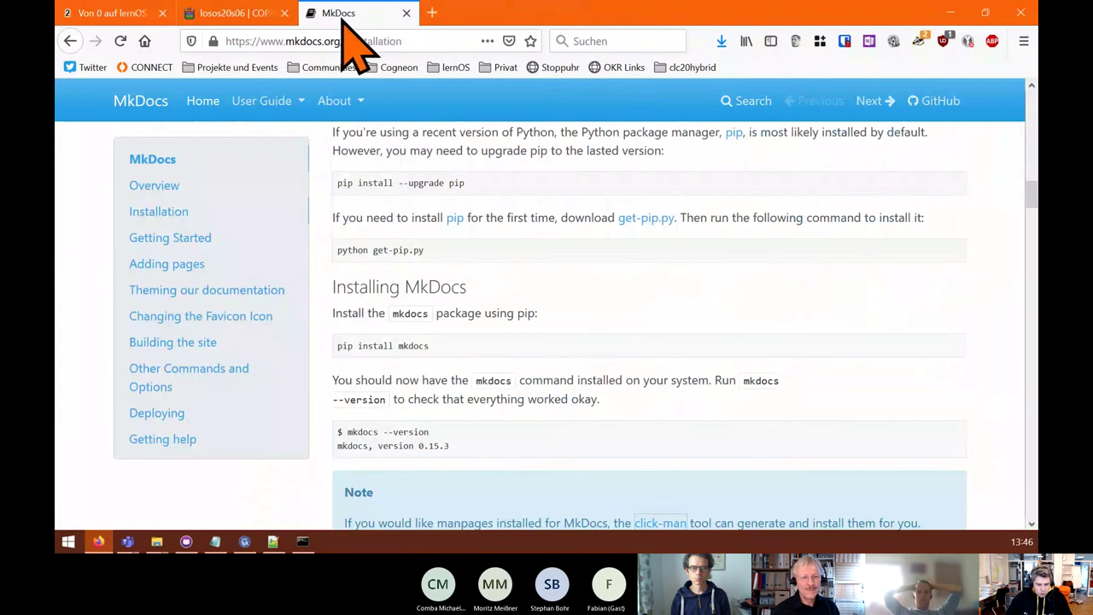
# - Launch the downloaded python-3.9.0-amd64.exe from the Downloads folder and minimize the folder window
pyautogui.click(721, 41)
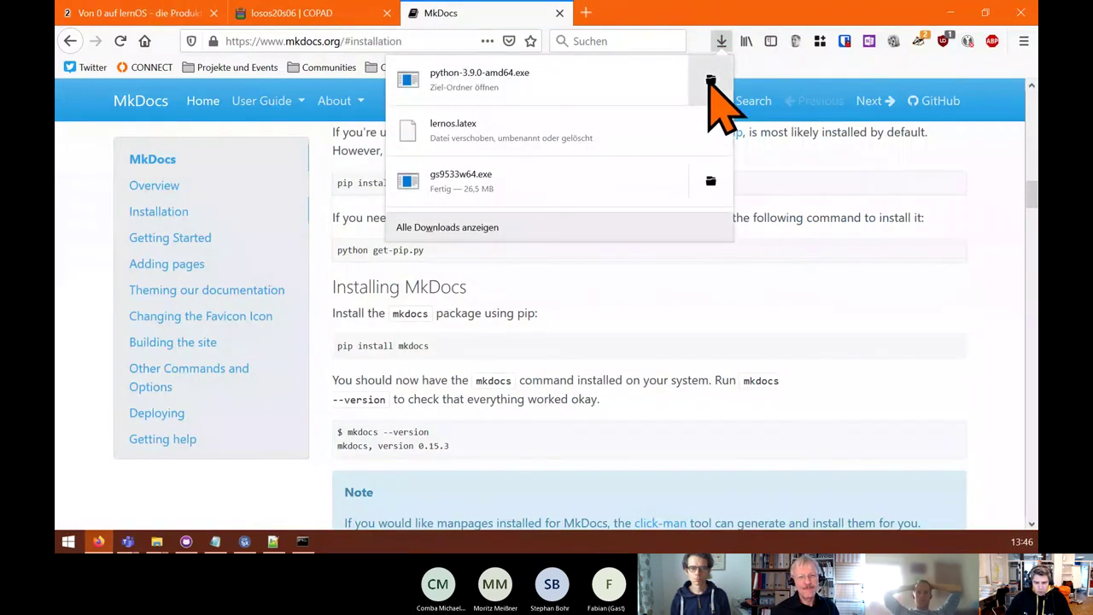
pyautogui.click(708, 82)
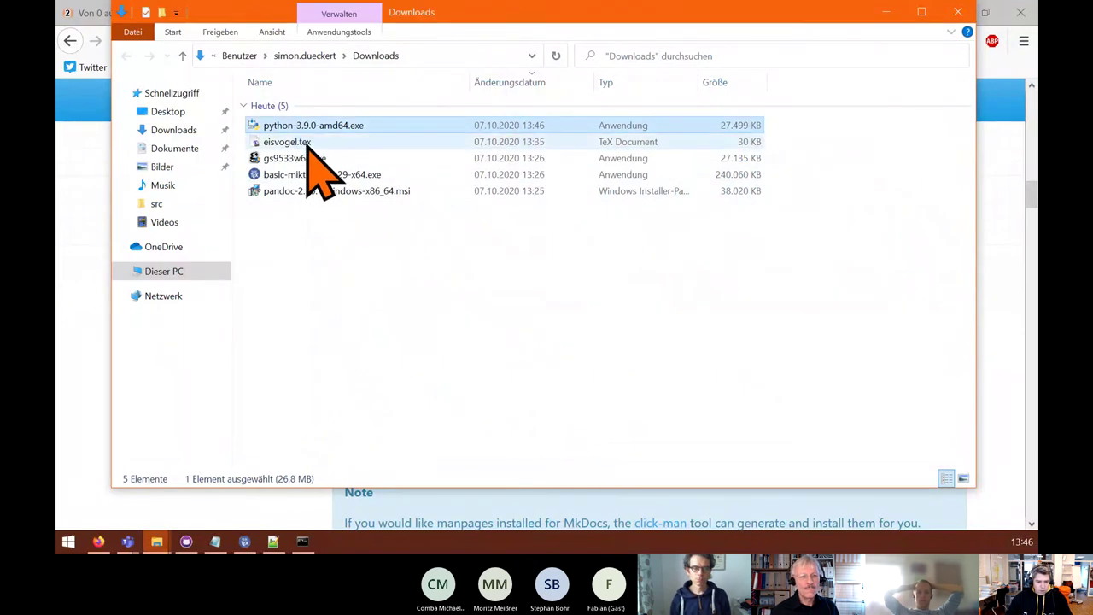
pyautogui.doubleClick(314, 126)
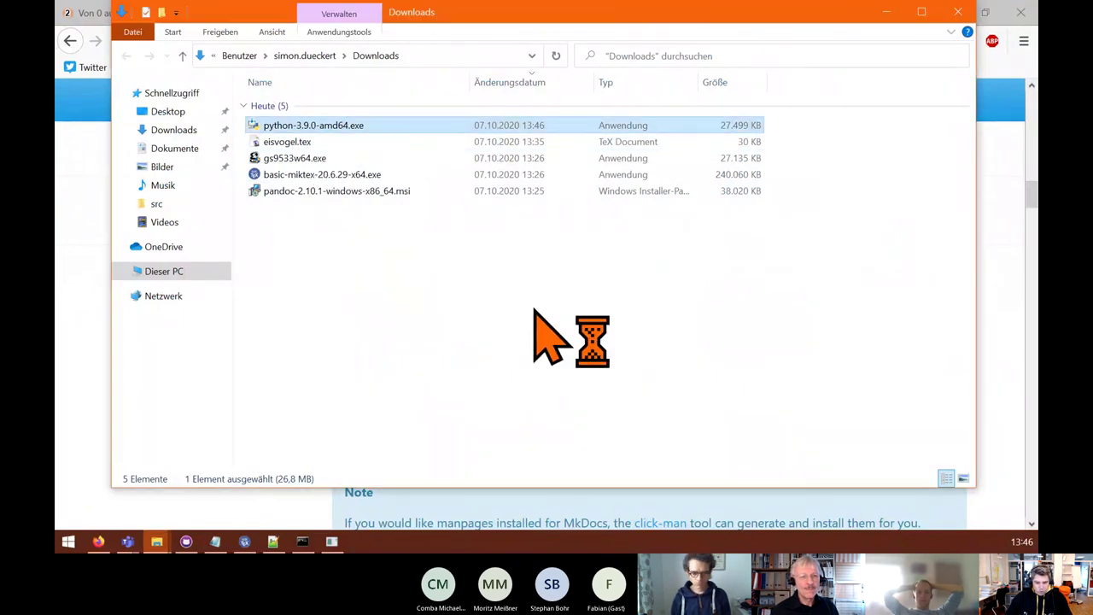
pyautogui.click(885, 12)
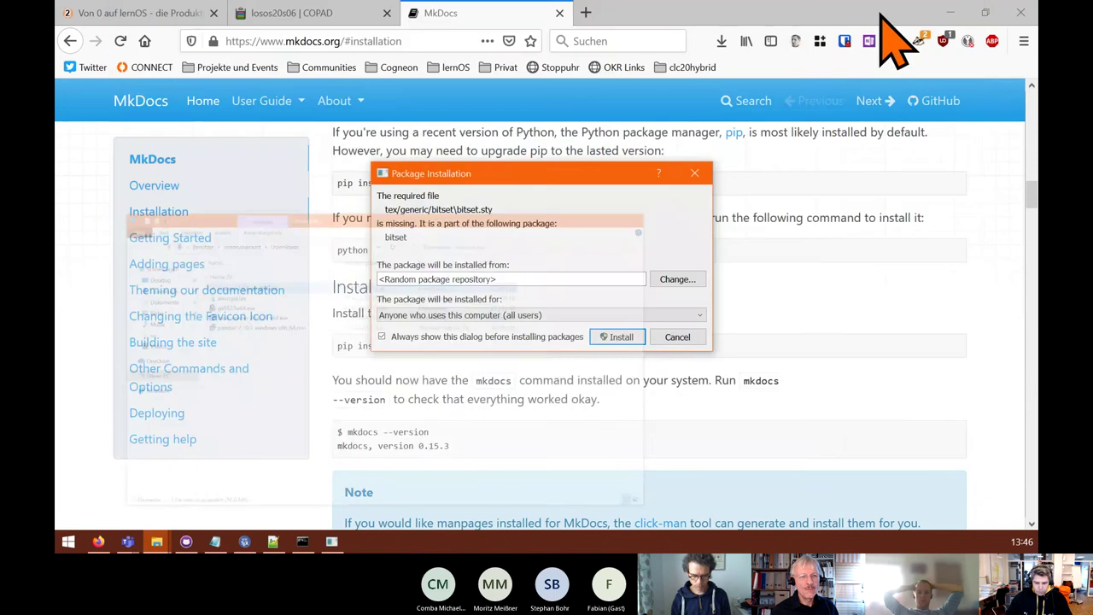
# - Install the missing bitset package for all users and start the Python 3.9.0 installation with its default settings
pyautogui.click(618, 340)
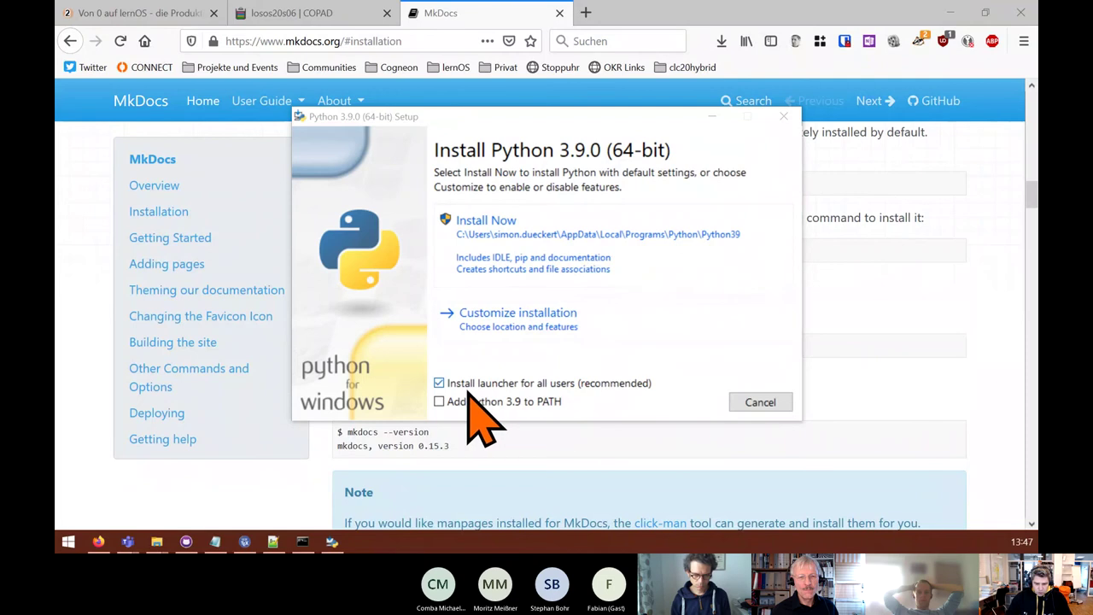
pyautogui.click(523, 233)
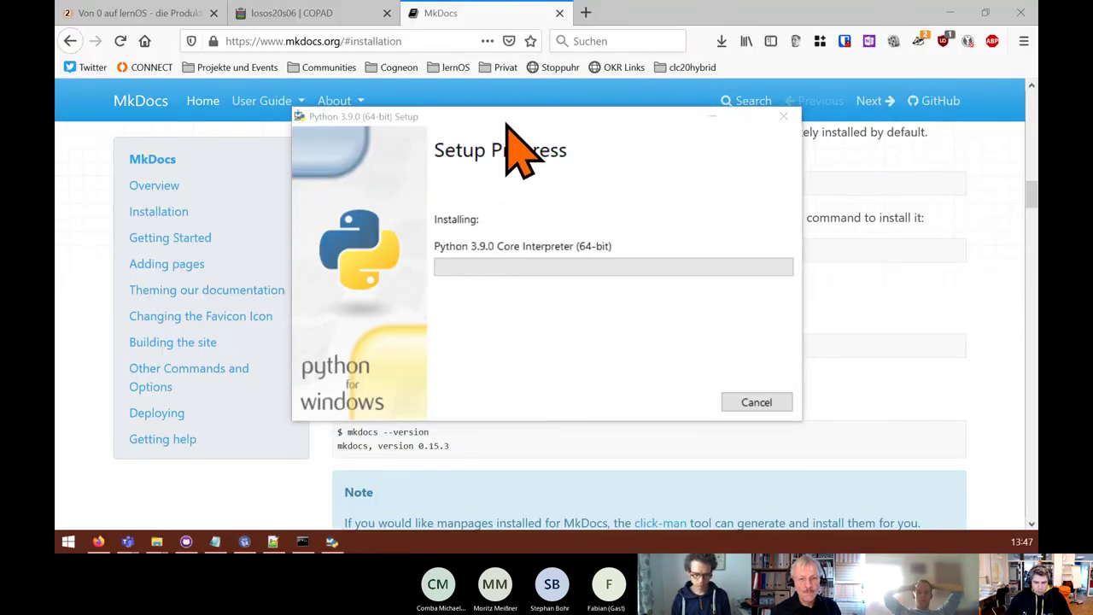
pyautogui.moveTo(519, 143); pyautogui.dragTo(346, 98)
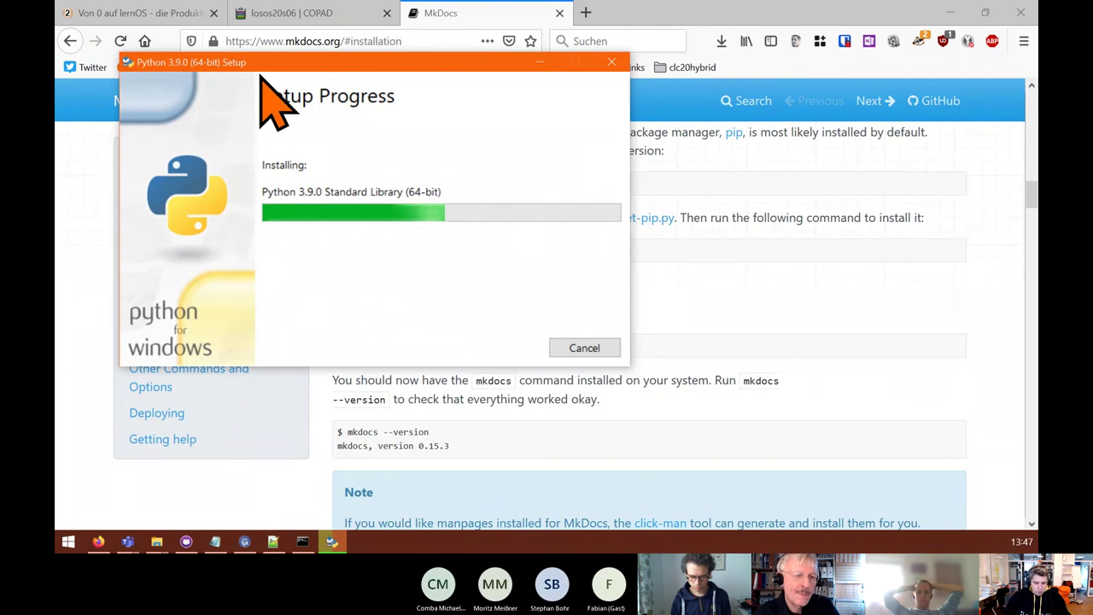
pyautogui.moveTo(326, 71); pyautogui.dragTo(335, 98)
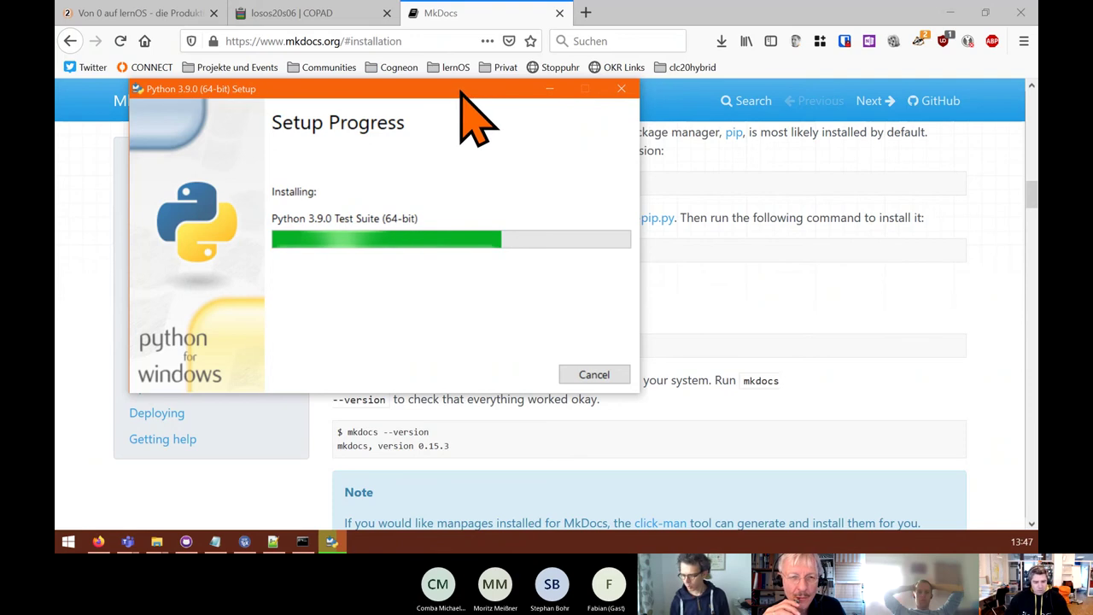
pyautogui.moveTo(459, 93); pyautogui.dragTo(429, 98)
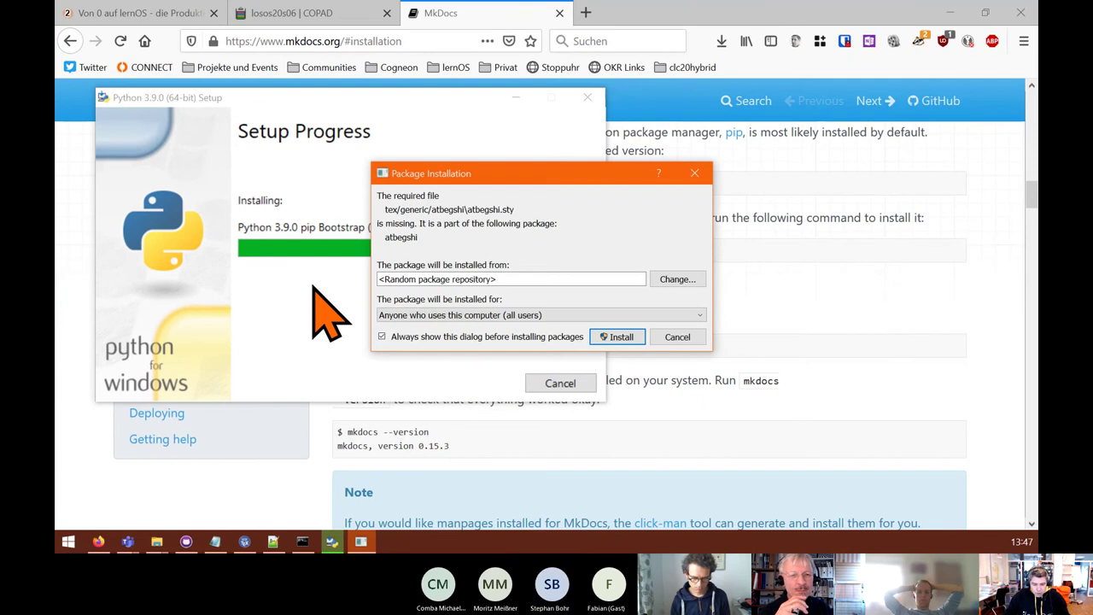
# - Move the package request clear of the Python setup and install the missing atbegshi package for all users
pyautogui.moveTo(465, 174); pyautogui.dragTo(542, 165)
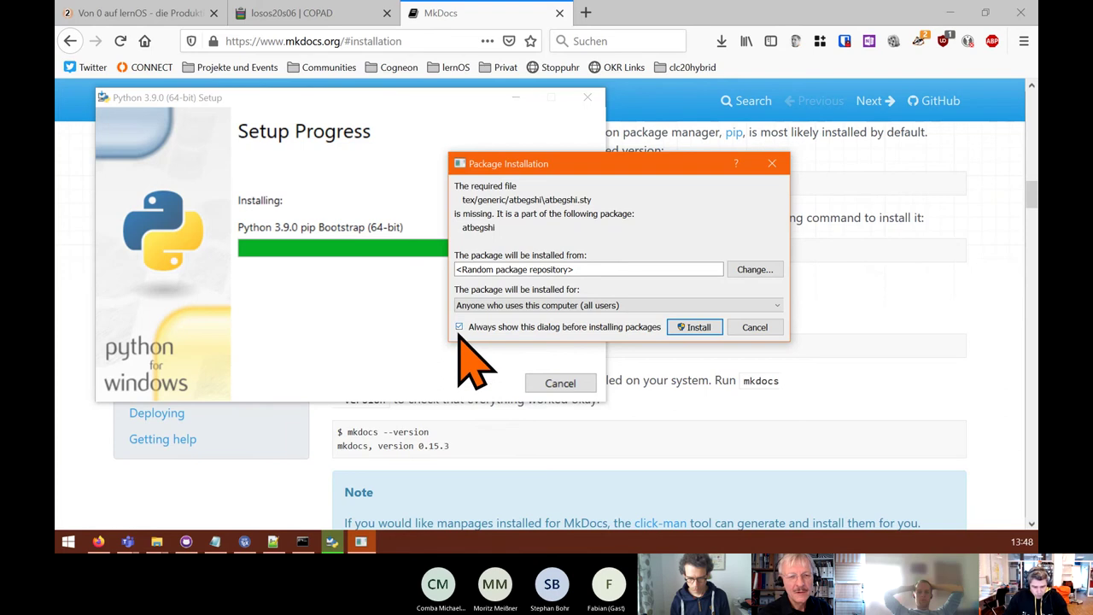
pyautogui.moveTo(506, 163); pyautogui.dragTo(514, 157)
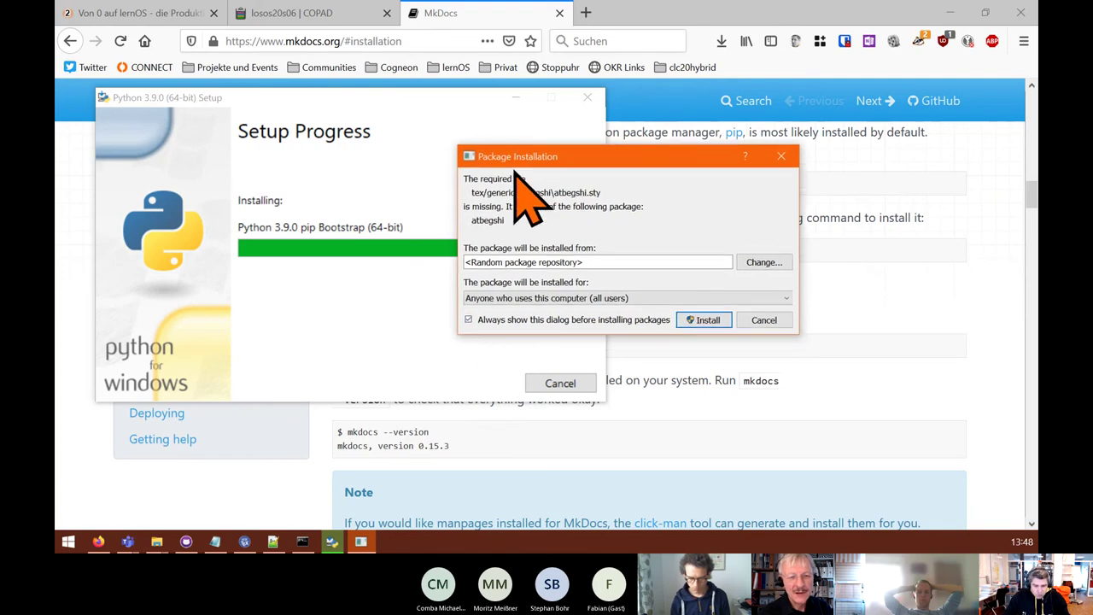
pyautogui.click(706, 321)
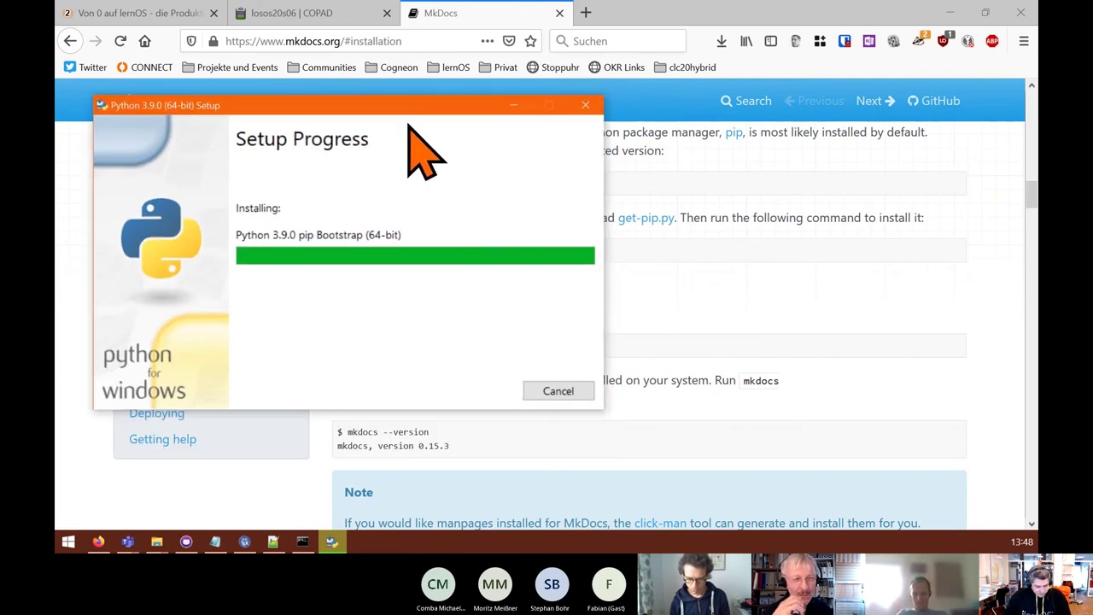
# - Check the Python setup's progress and bring up the console with the lernOS guide generation
pyautogui.click(331, 542)
pyautogui.click(331, 541)
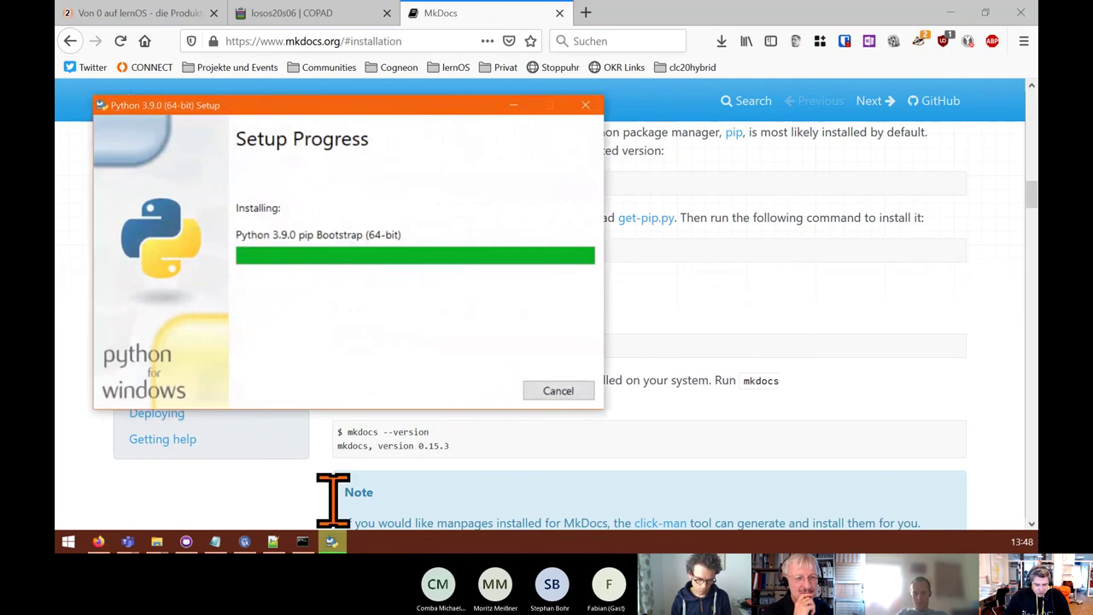
pyautogui.moveTo(333, 104); pyautogui.dragTo(410, 100)
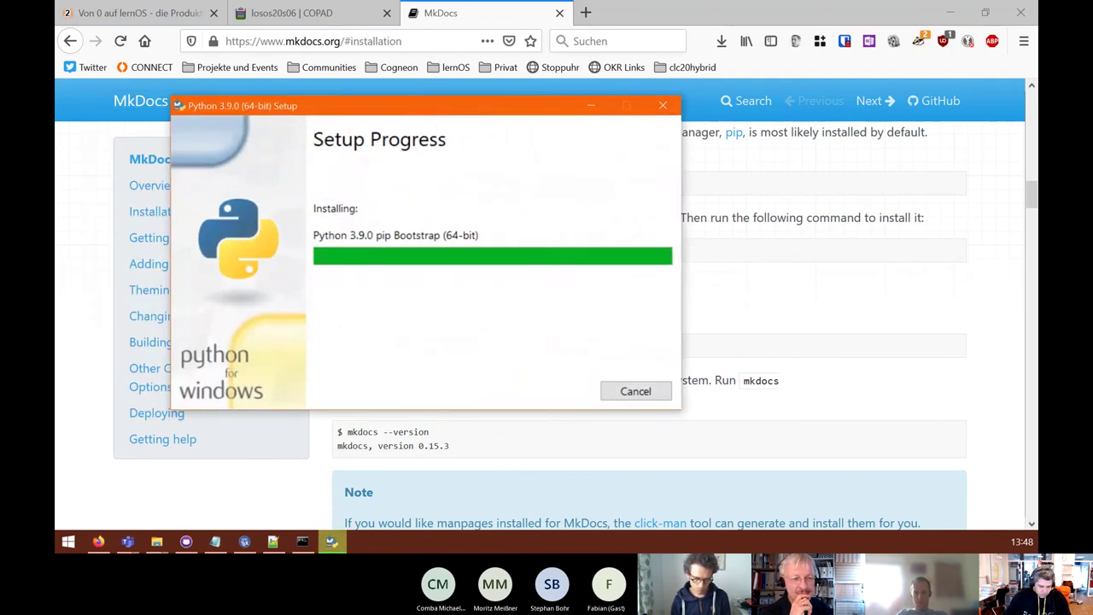
pyautogui.click(302, 542)
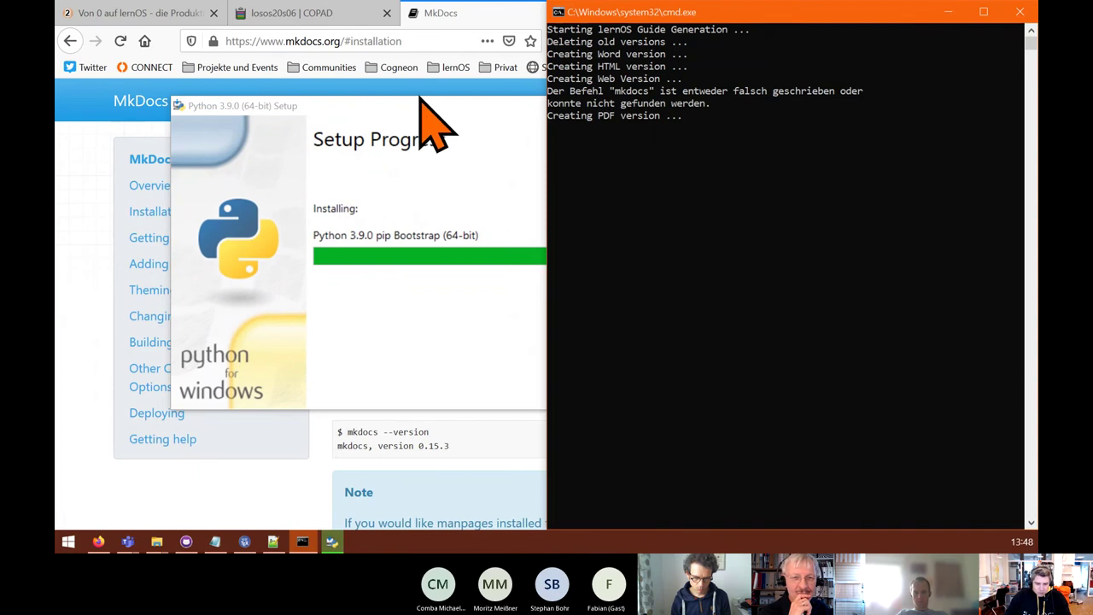
# - Move the Python 3.9.0 setup window fully into view and close it once the installation is done
pyautogui.moveTo(419, 99); pyautogui.dragTo(392, 147)
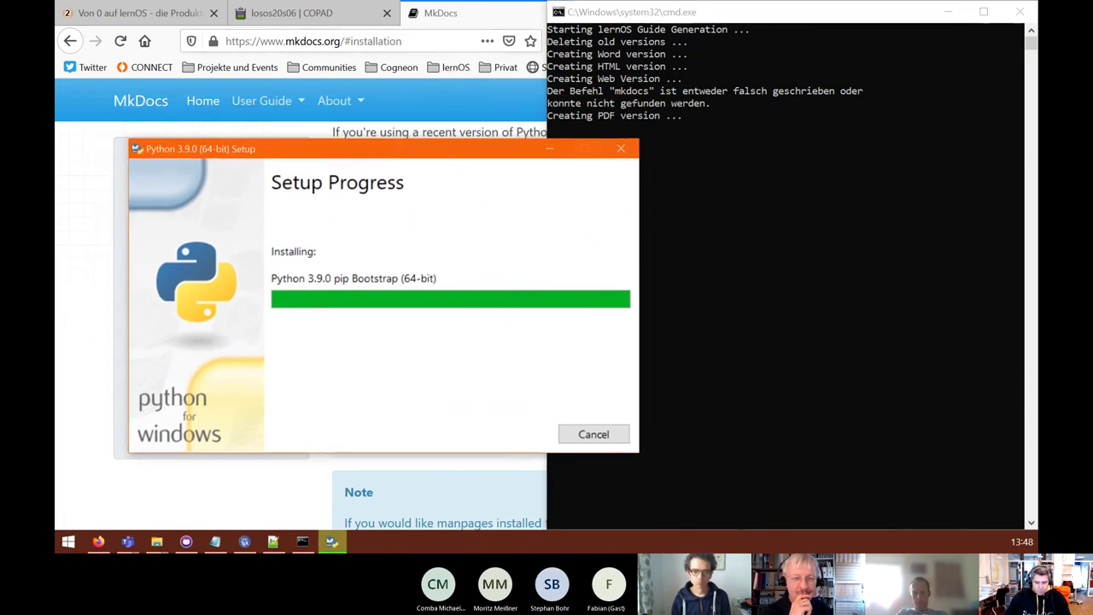
pyautogui.moveTo(453, 155); pyautogui.dragTo(475, 207)
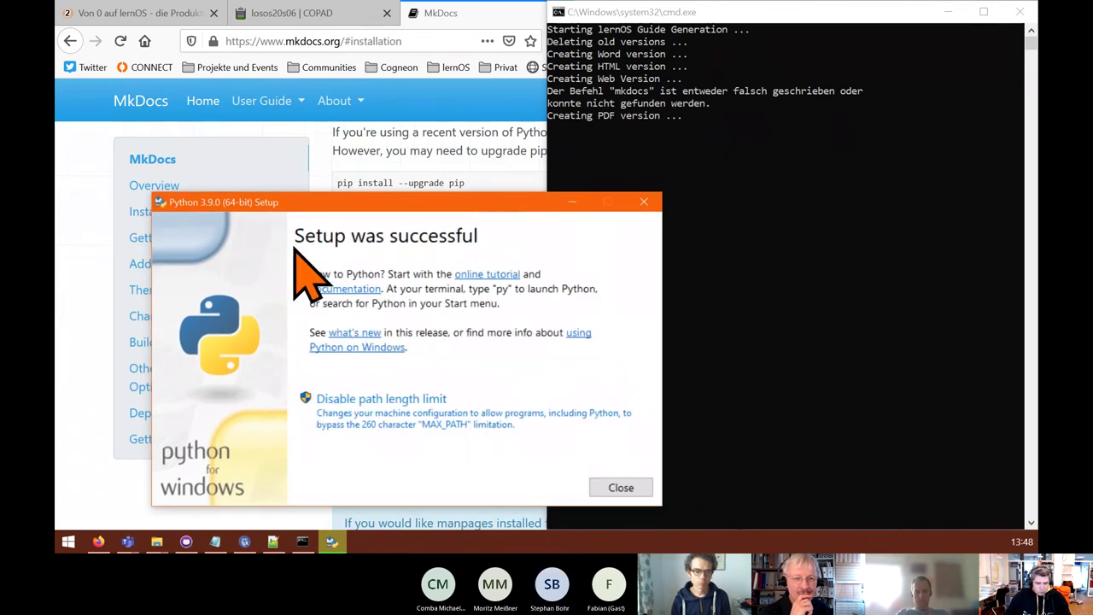
pyautogui.click(621, 487)
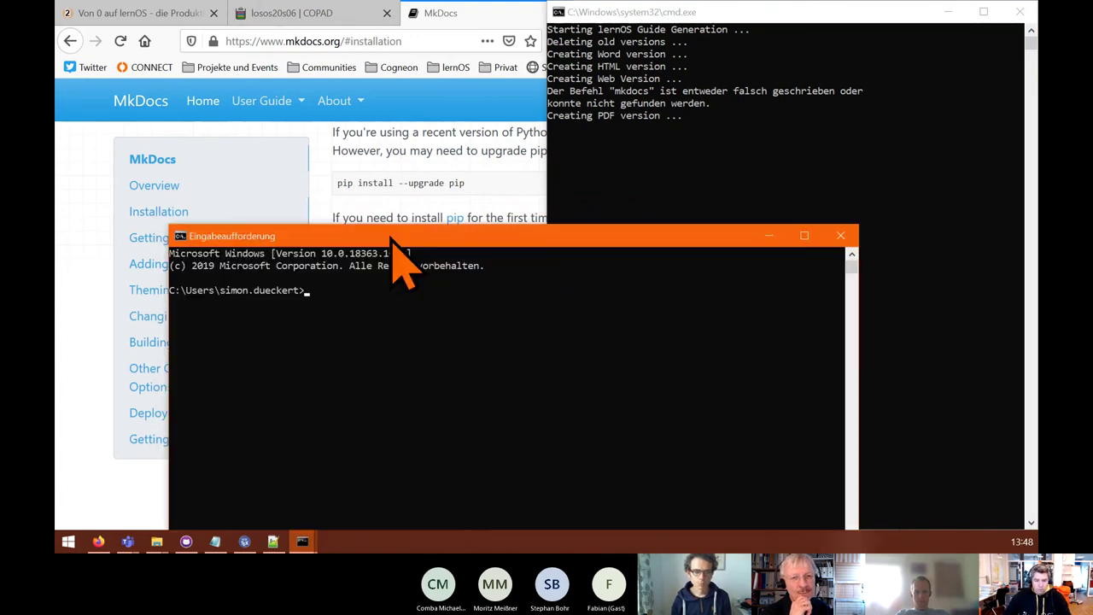
# - Dock a new command prompt beside the console and check Python with python --version, python -version, python -v and python, consulting the MkDocs installation notes
pyautogui.moveTo(398, 256); pyautogui.dragTo(61, 196)
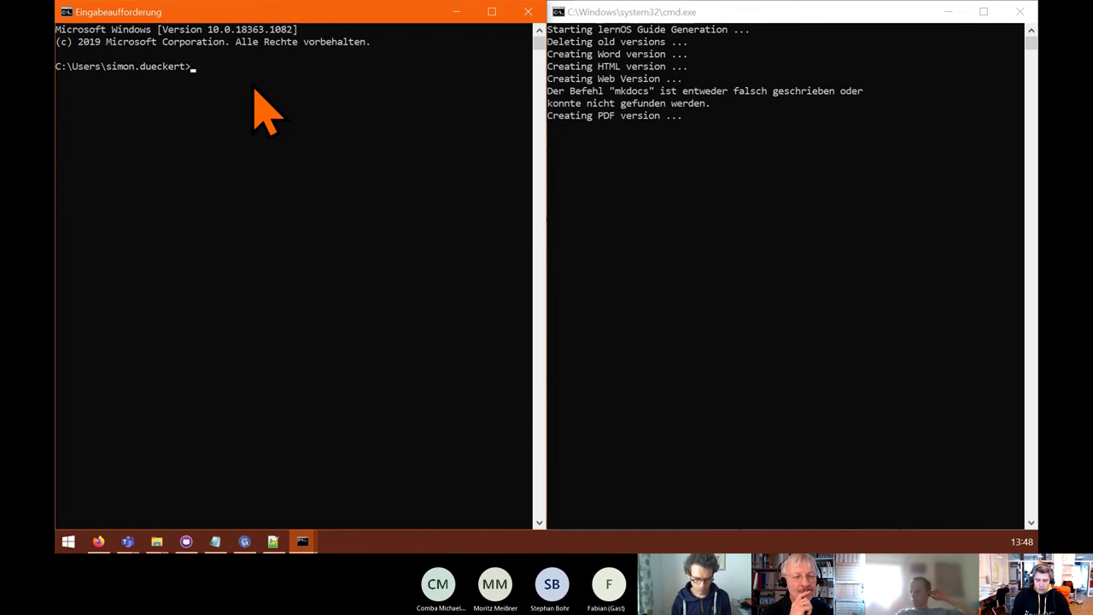
pyautogui.write('pyth')
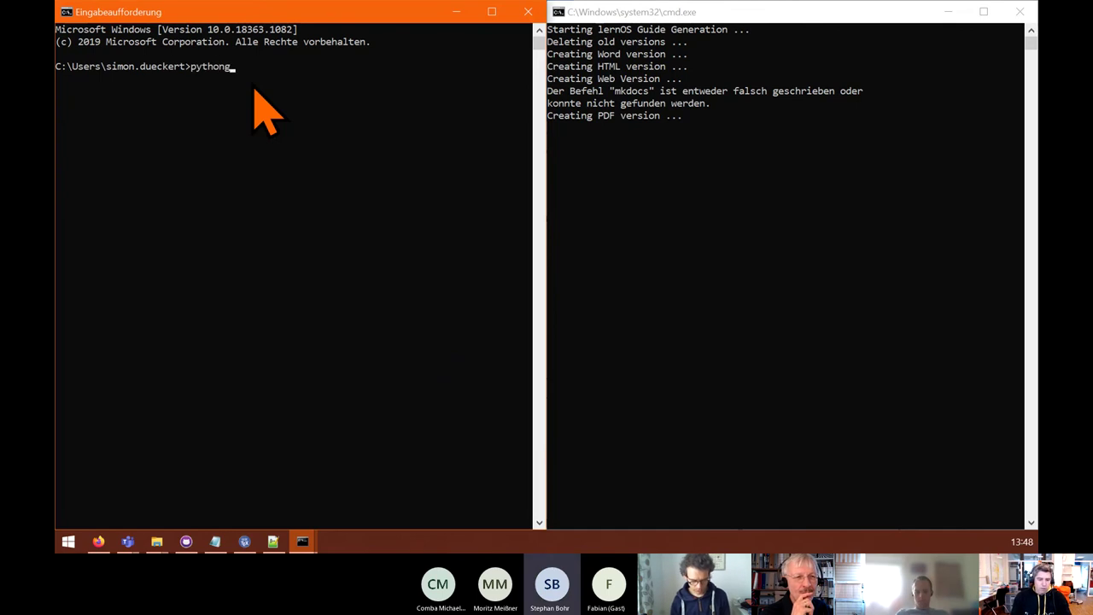
pyautogui.write('ong')
pyautogui.press('BackSpace')
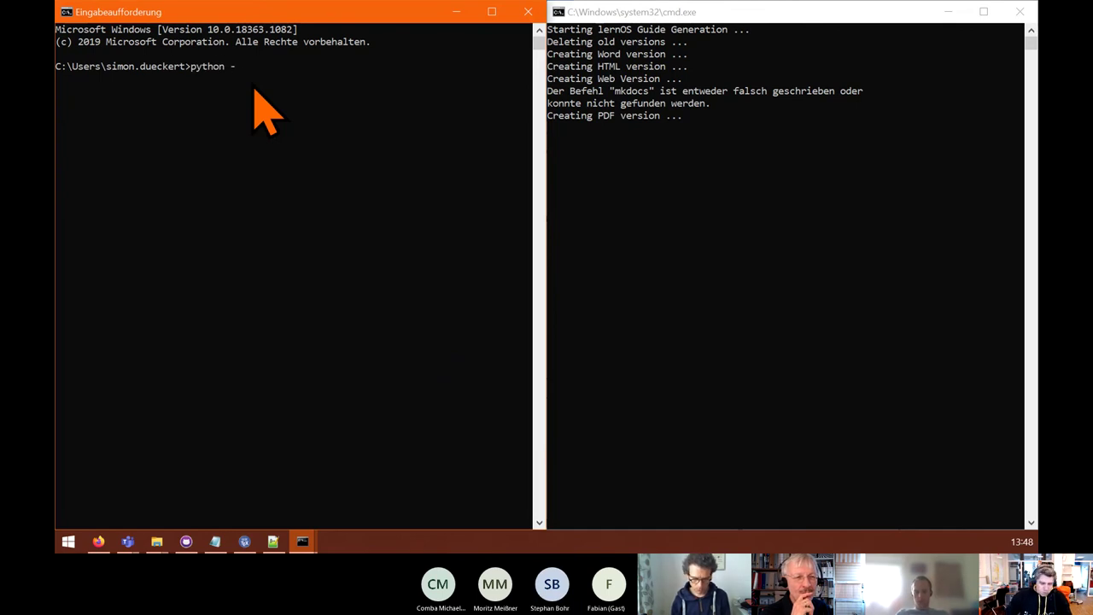
pyautogui.press('BackSpace')
pyautogui.press('BackSpace')
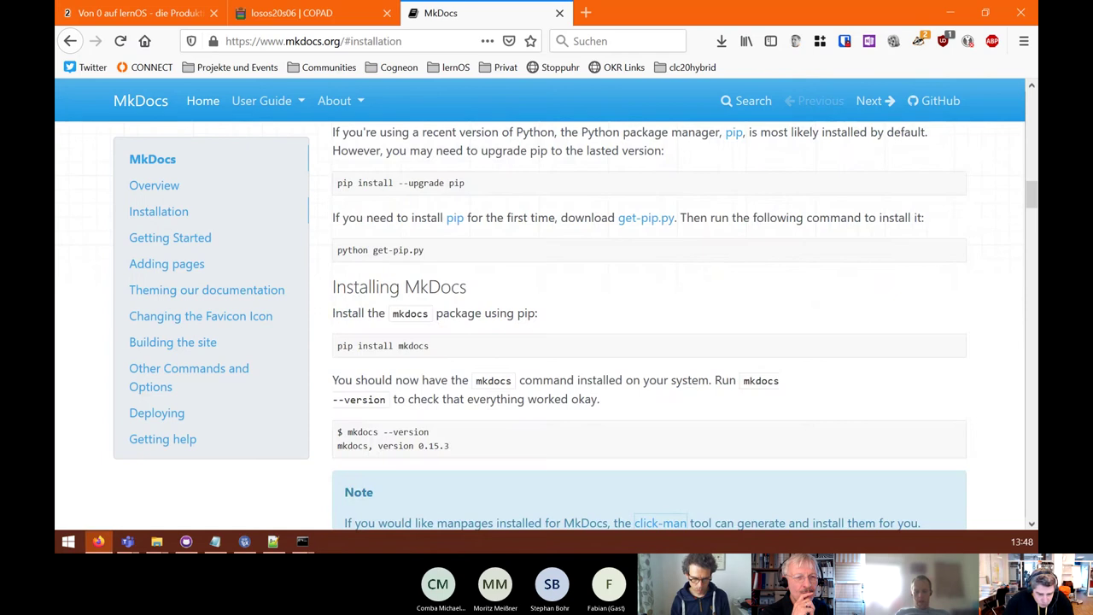
pyautogui.scroll(10, 427, 207)
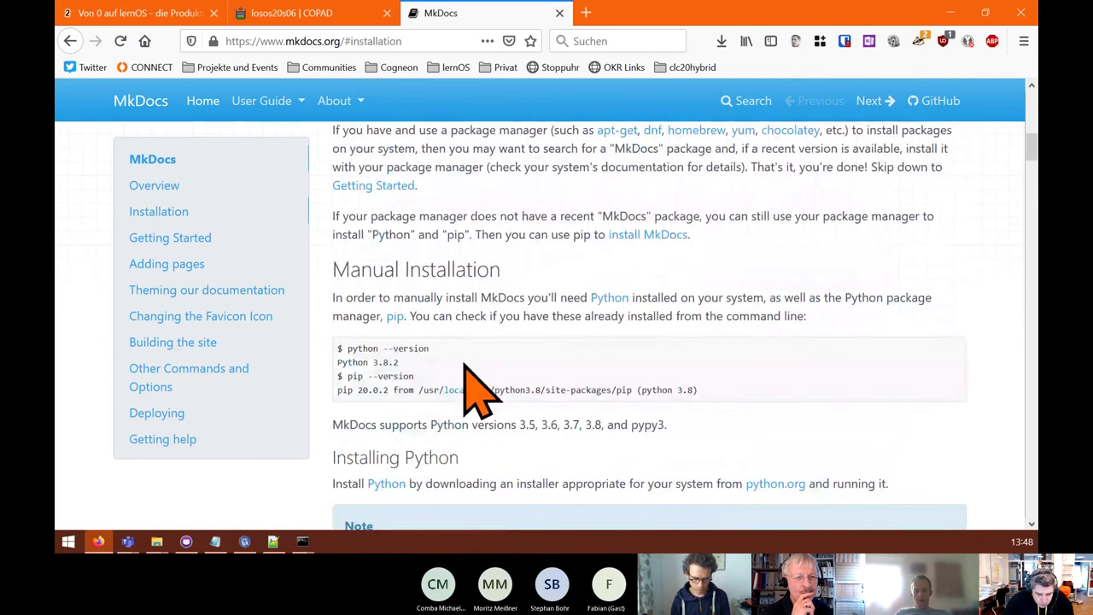
pyautogui.hotkey('alt', 'Tab')
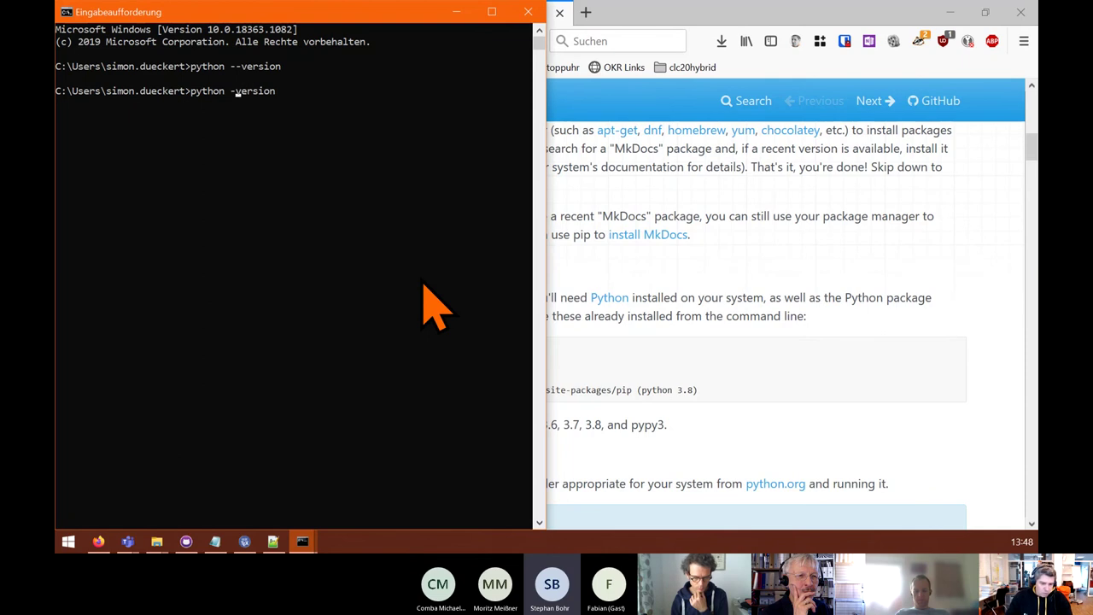
pyautogui.press('Return')
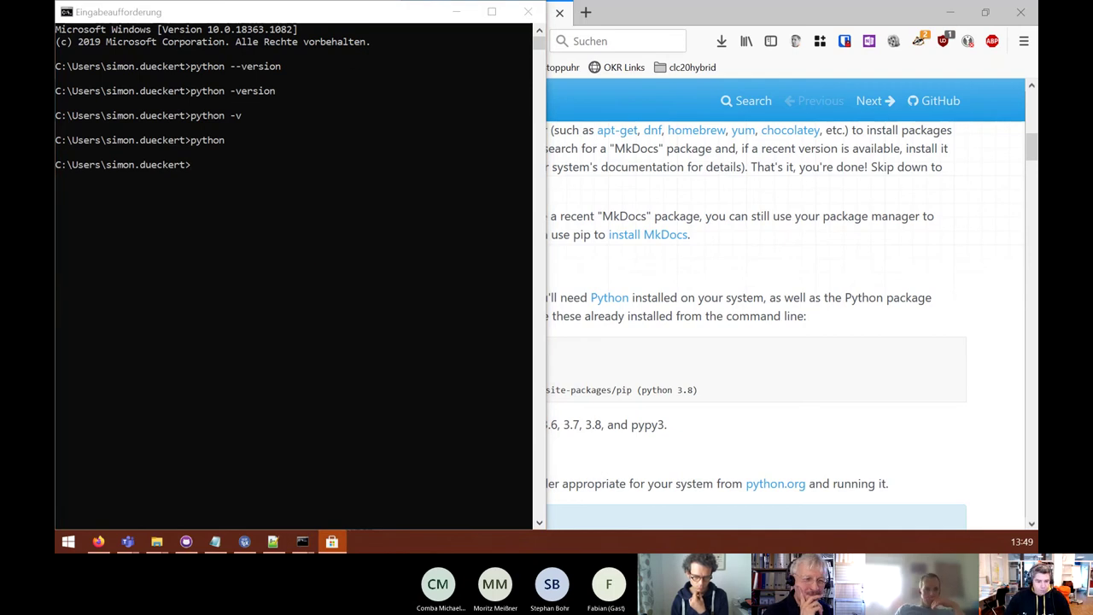
# - Consult the manual installation section of the MkDocs page and run pip --version in the command prompt
pyautogui.click(624, 162)
pyautogui.scroll(2, 532, 324)
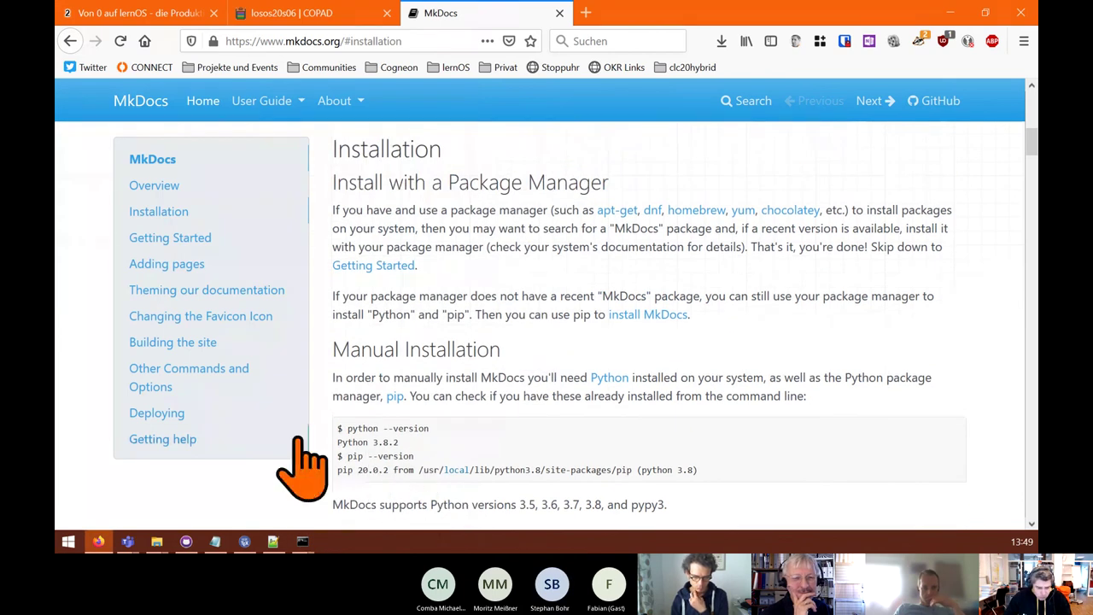
pyautogui.hotkey('alt', 'Tab')
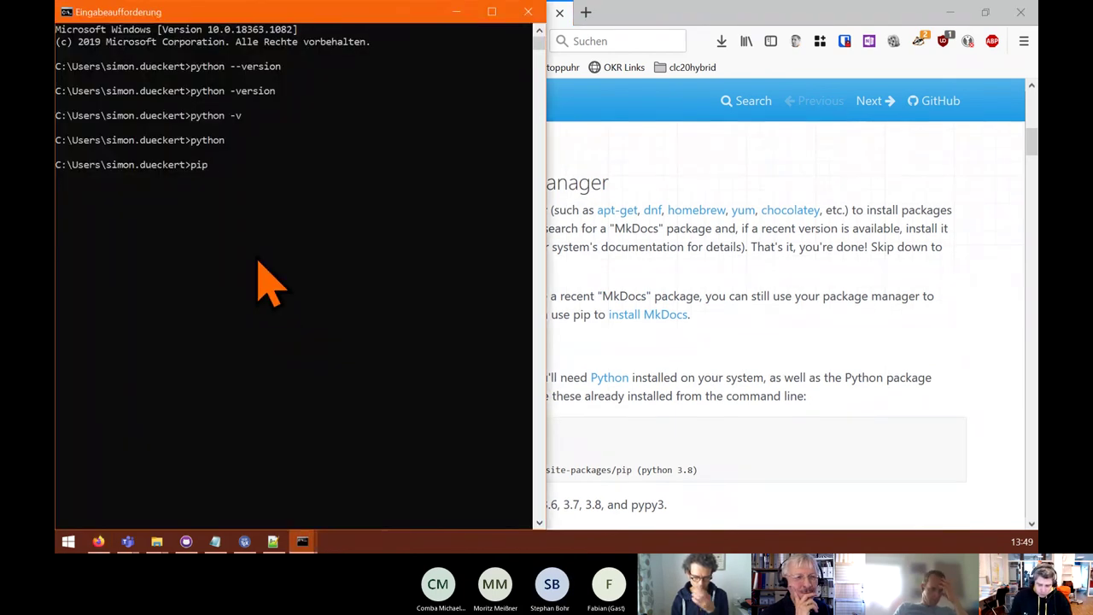
pyautogui.write('pip --version')
pyautogui.press('Return')
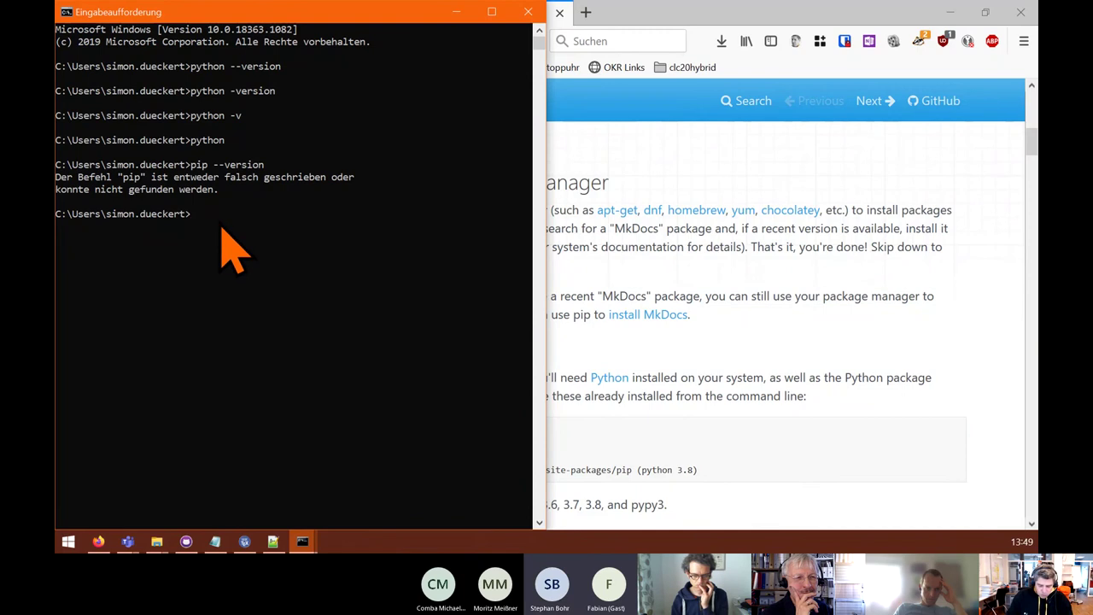
# - Check for Python under its alternative command name by running python3 and python3 --version
pyautogui.write('python3')
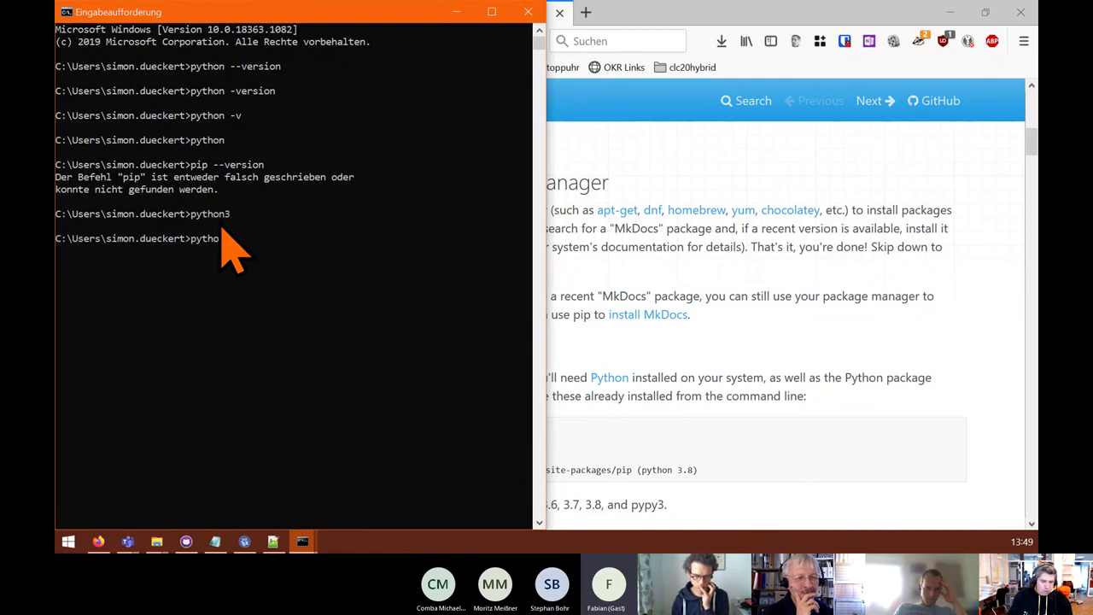
pyautogui.write(' --version')
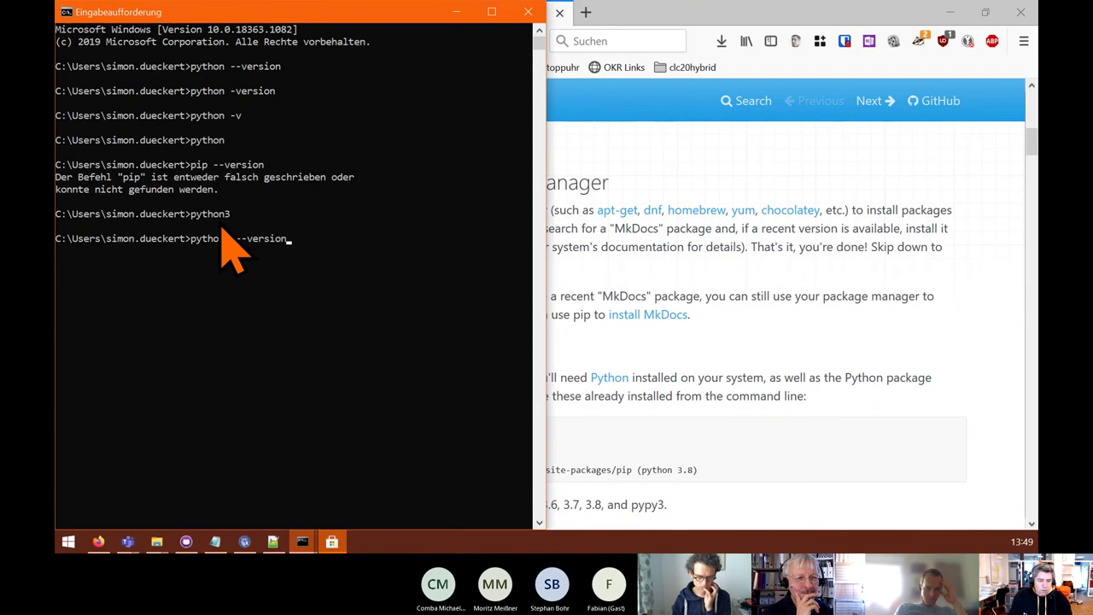
pyautogui.press('Return')
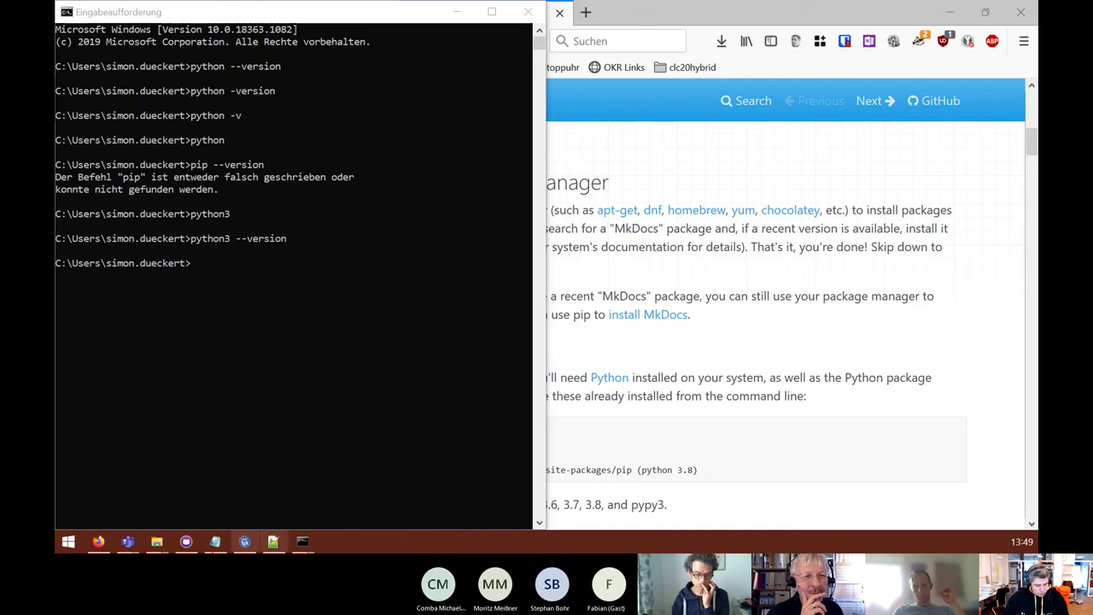
# - Close the command prompt, check pip by running pip in a fresh one, and move that window aside
pyautogui.moveTo(157, 542)
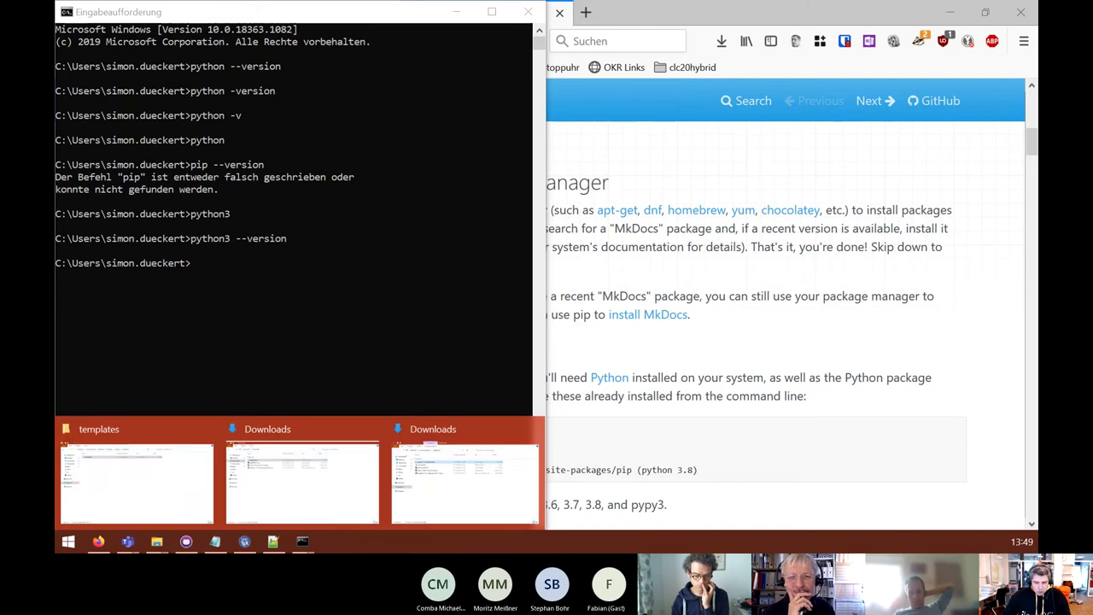
pyautogui.click(528, 12)
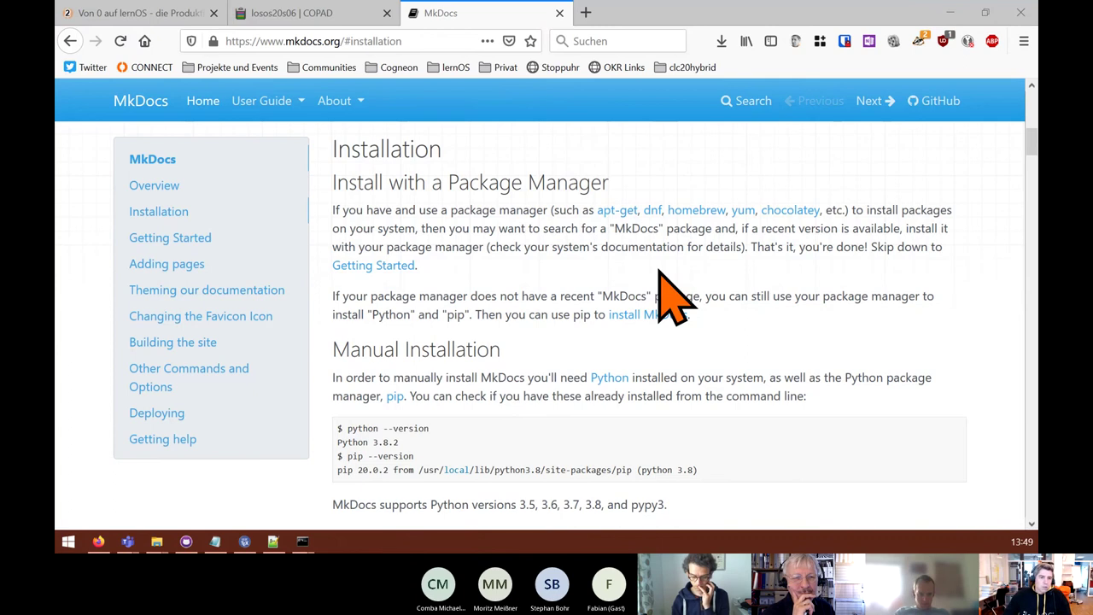
pyautogui.click(302, 541)
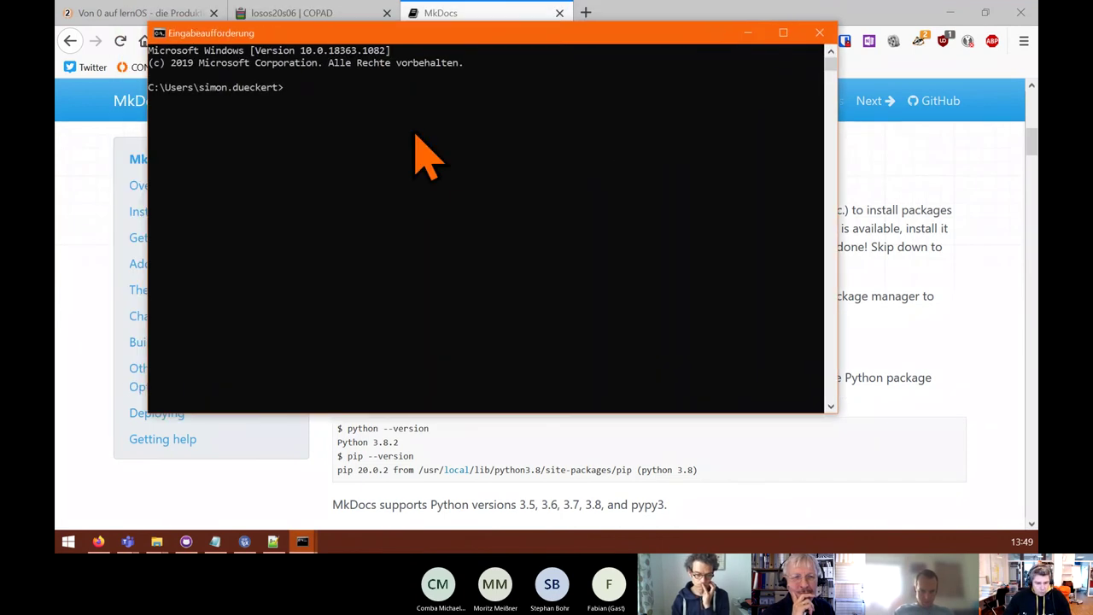
pyautogui.write('pip')
pyautogui.press('Return')
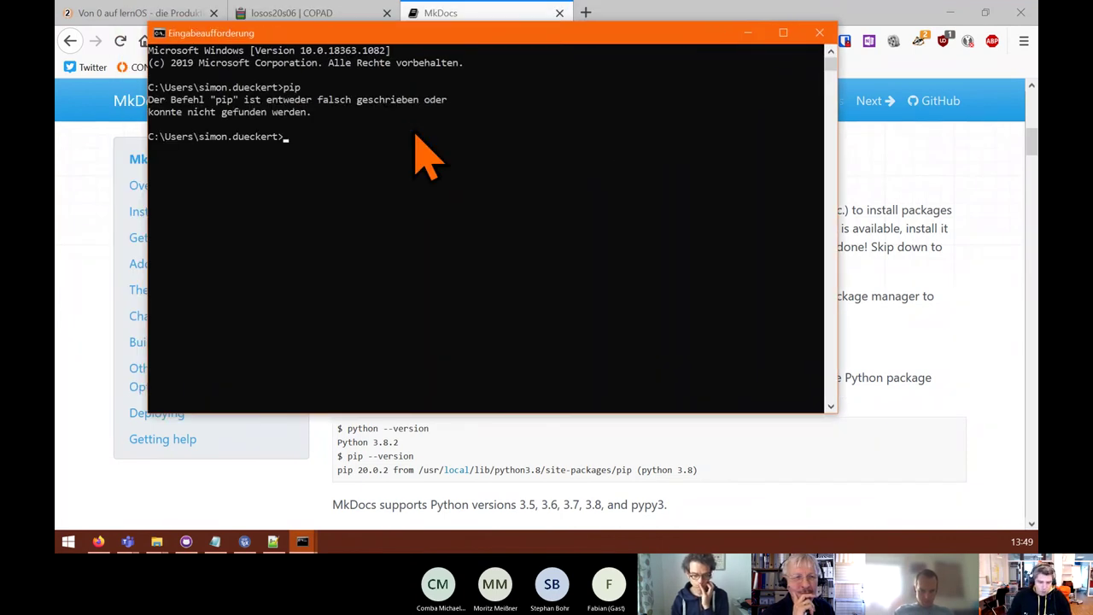
pyautogui.moveTo(372, 34); pyautogui.dragTo(453, 76)
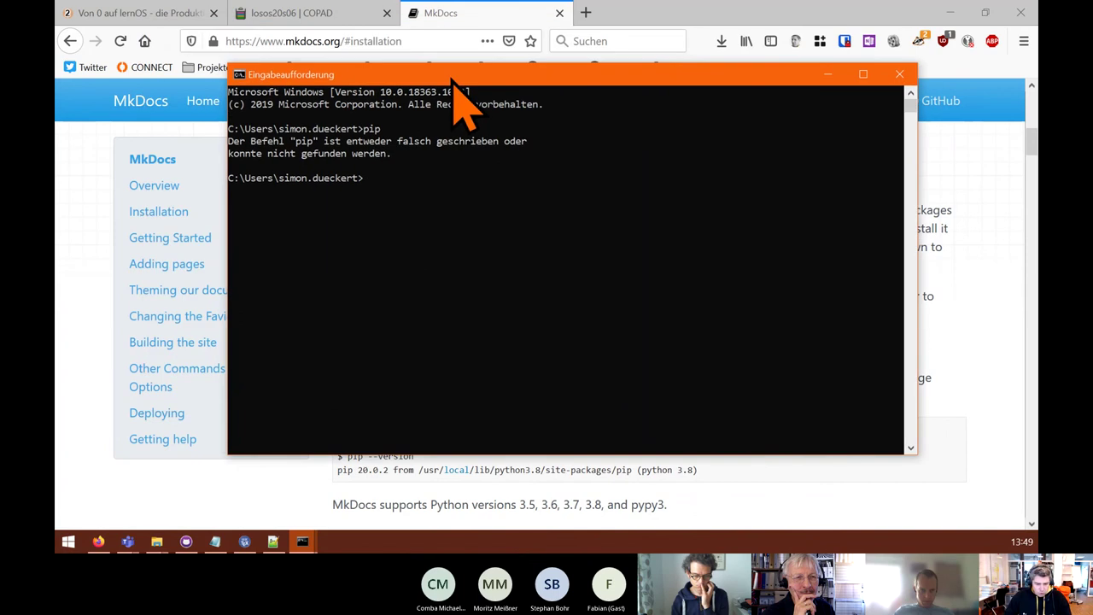
# - Close the two Downloads folder windows and bring up the templates folder window
pyautogui.moveTo(157, 541)
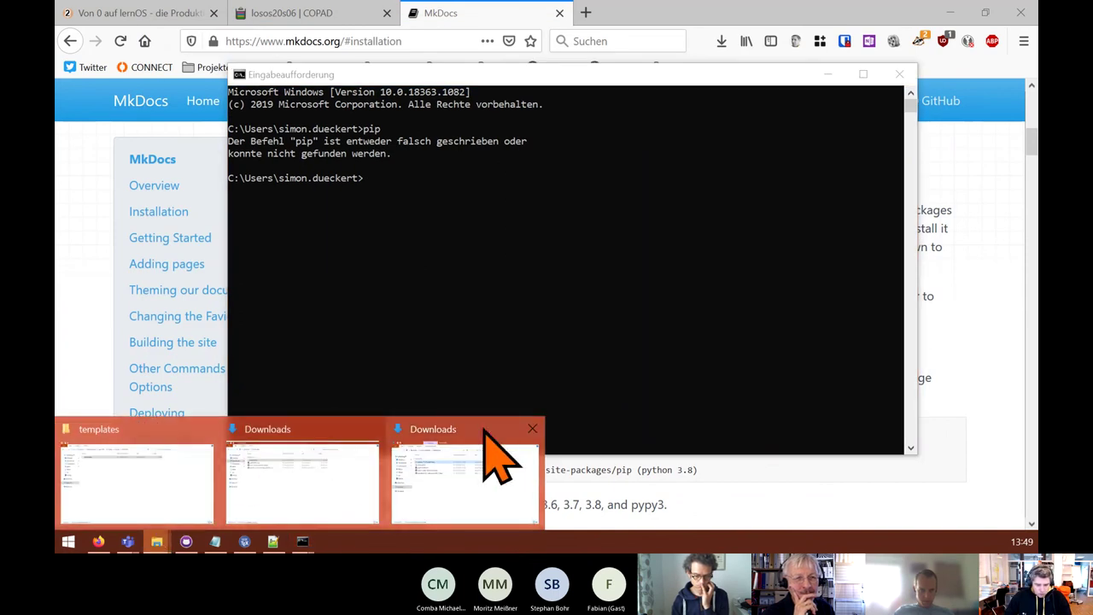
pyautogui.click(500, 452)
pyautogui.click(958, 12)
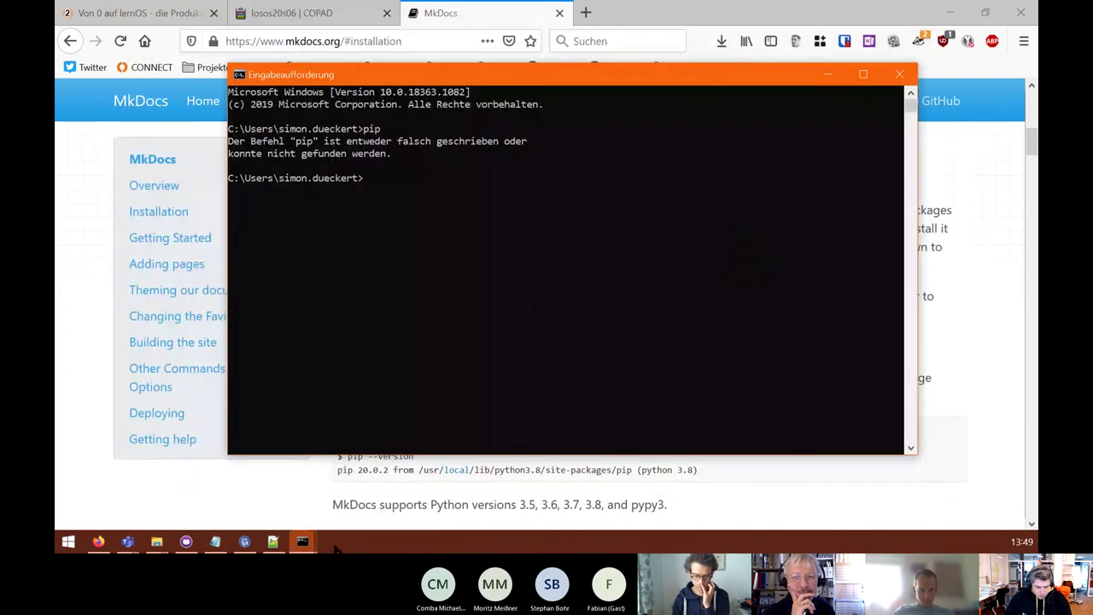
pyautogui.moveTo(157, 541)
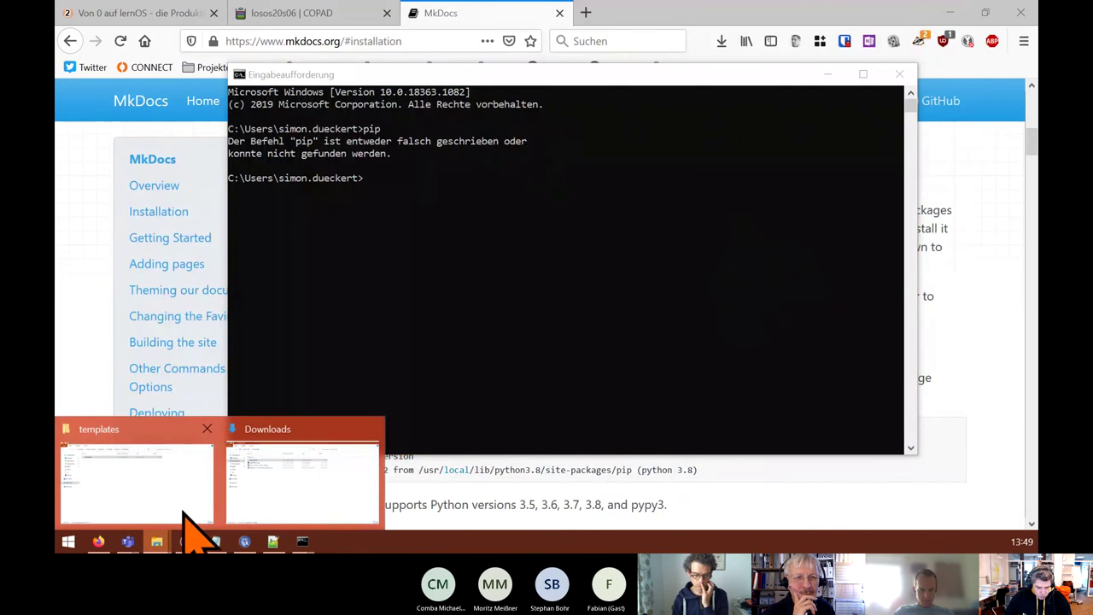
pyautogui.click(373, 430)
pyautogui.click(165, 453)
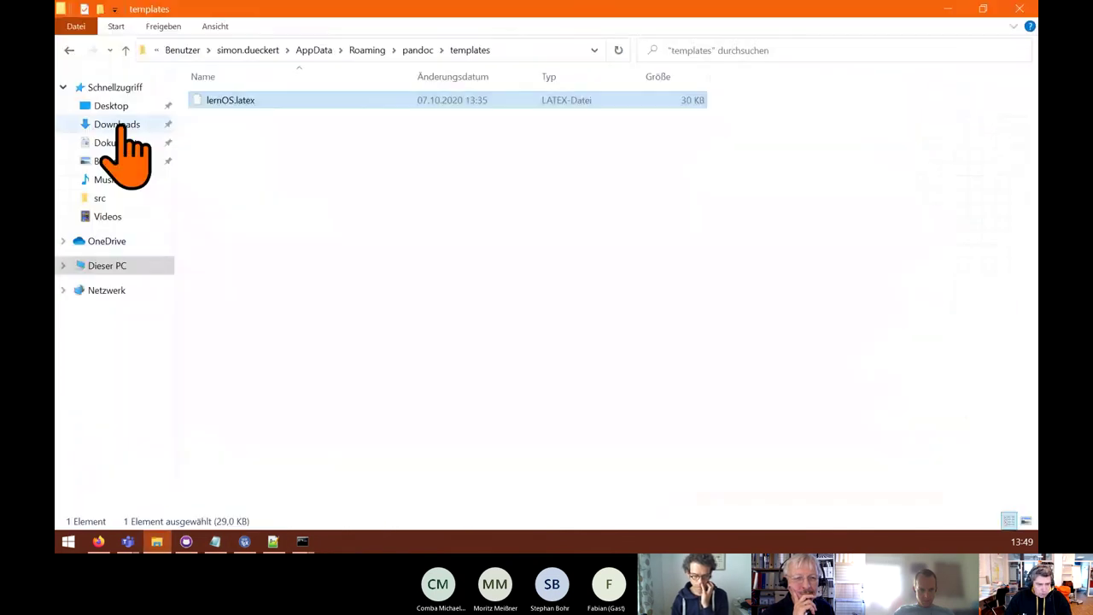
# - Open the Programme folder on drive C: and look for a Python installation folder
pyautogui.click(107, 266)
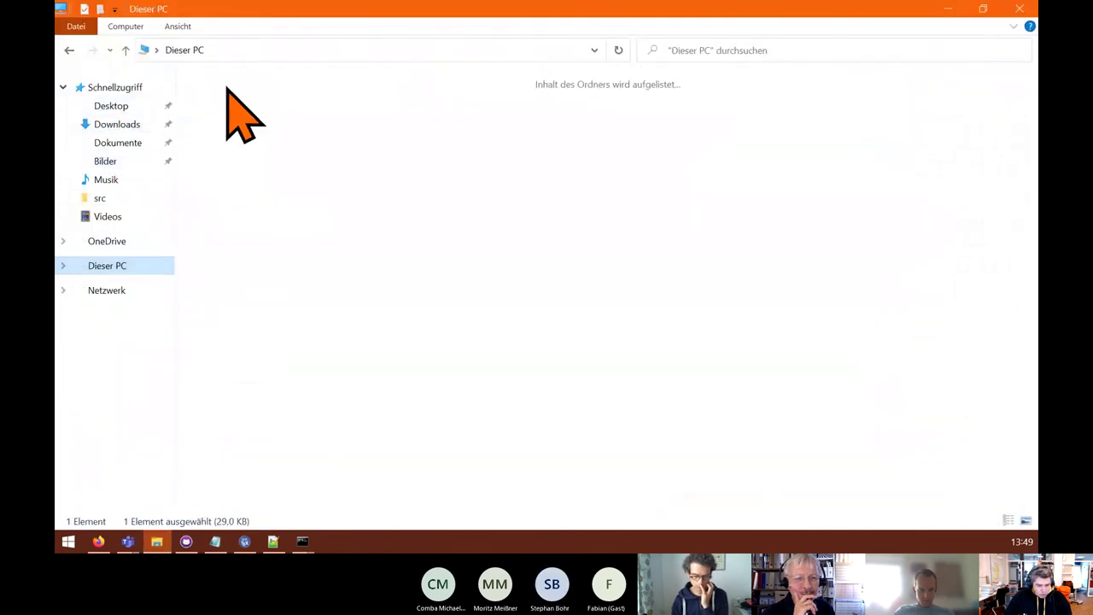
pyautogui.doubleClick(298, 230)
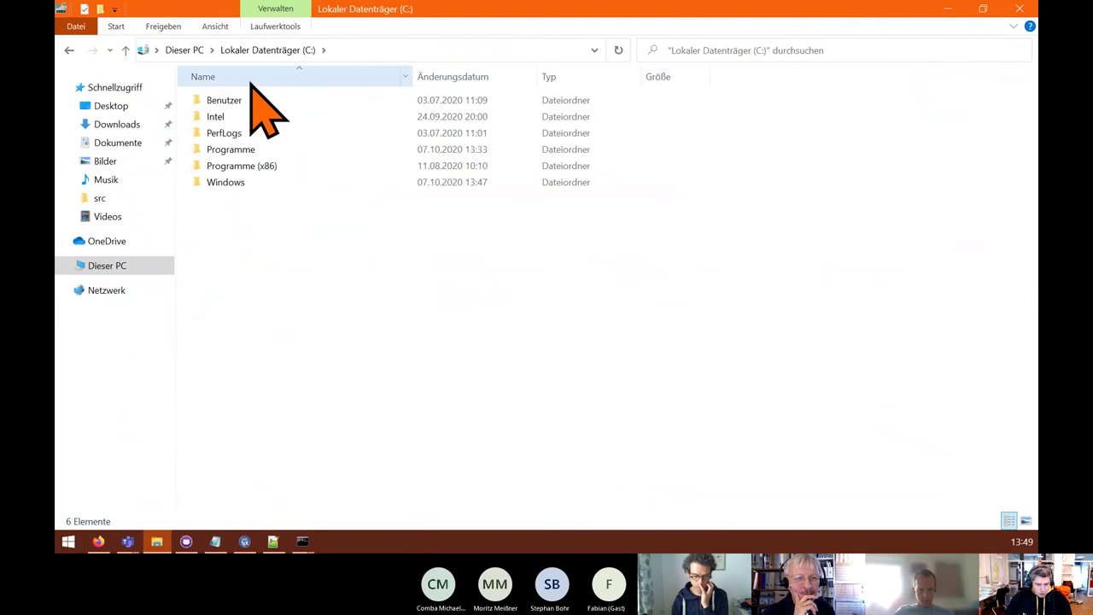
pyautogui.click(250, 150)
pyautogui.doubleClick(249, 151)
pyautogui.click(237, 167)
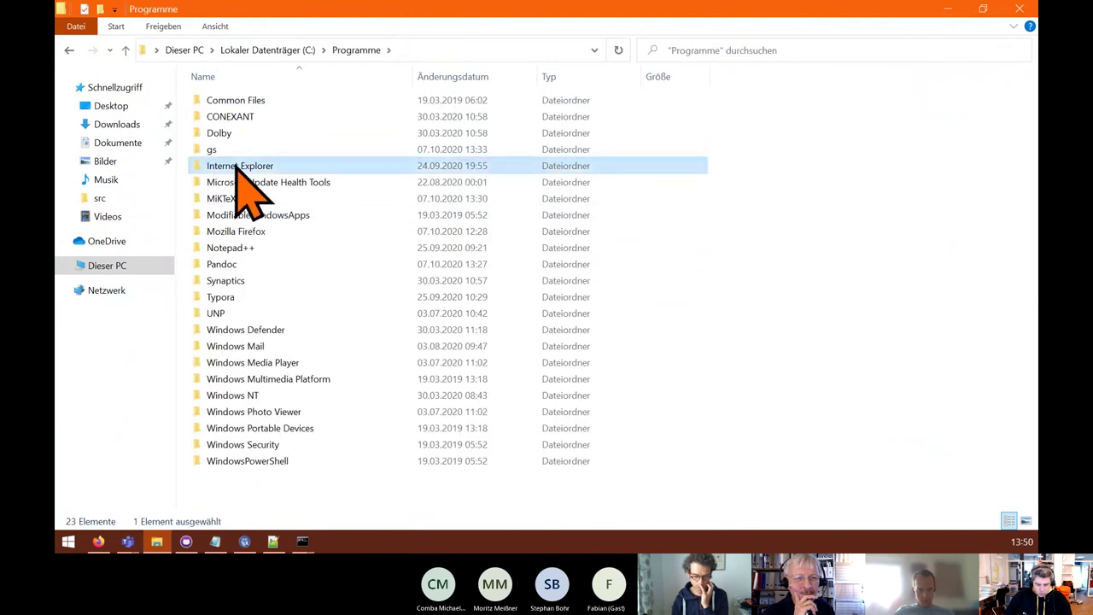
pyautogui.press('p')
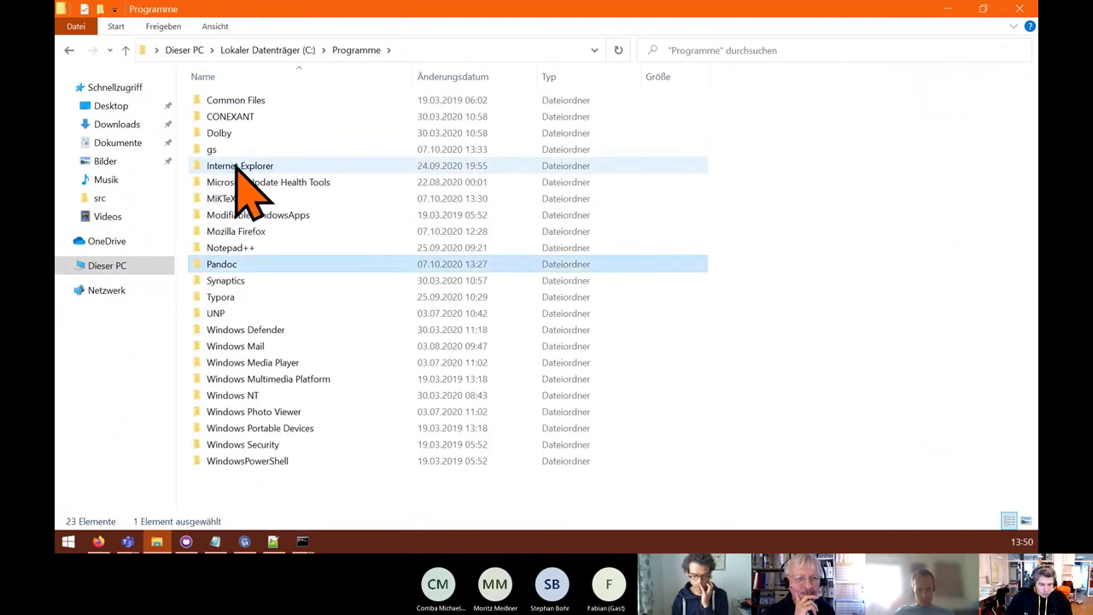
# - Look for a Python folder in Programme (x86) on drive C: and recheck the Programme folder
pyautogui.click(282, 52)
pyautogui.click(246, 168)
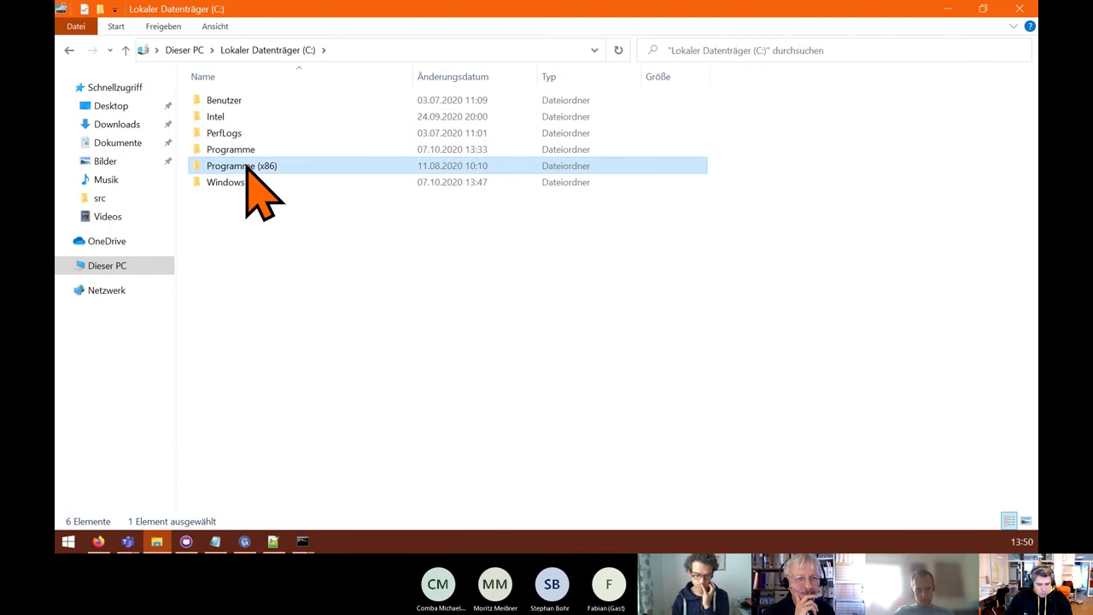
pyautogui.doubleClick(246, 168)
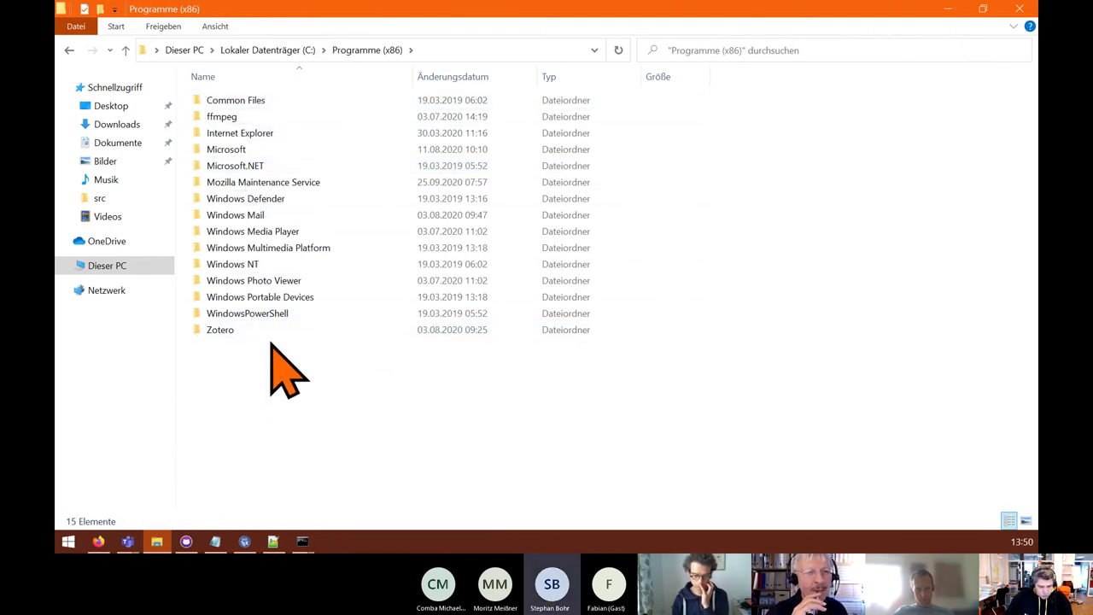
pyautogui.hotkey('alt', 'Up')
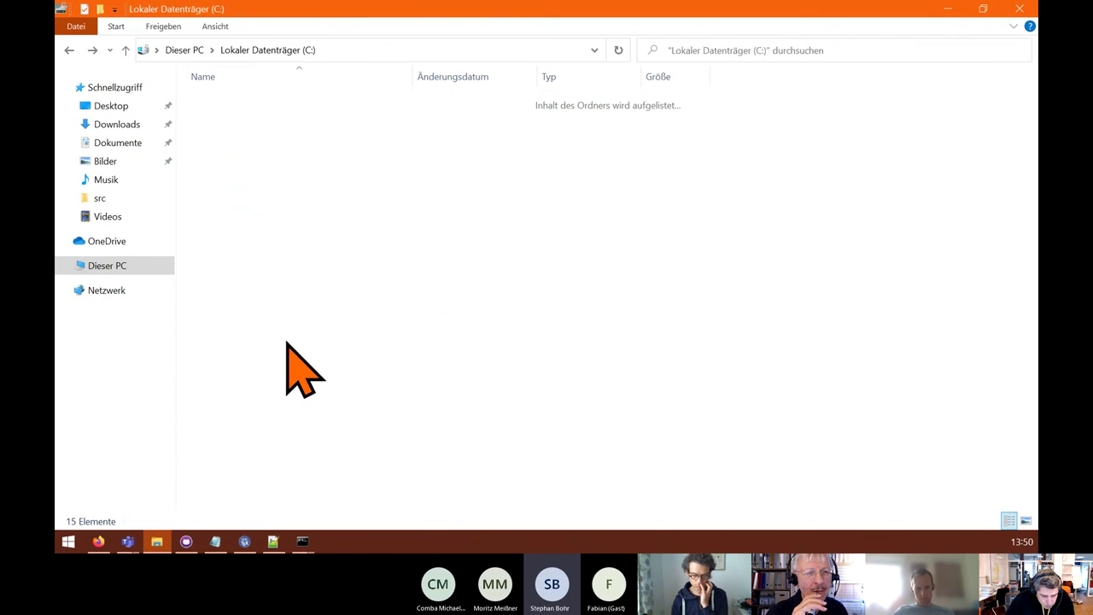
pyautogui.click(227, 150)
pyautogui.doubleClick(227, 152)
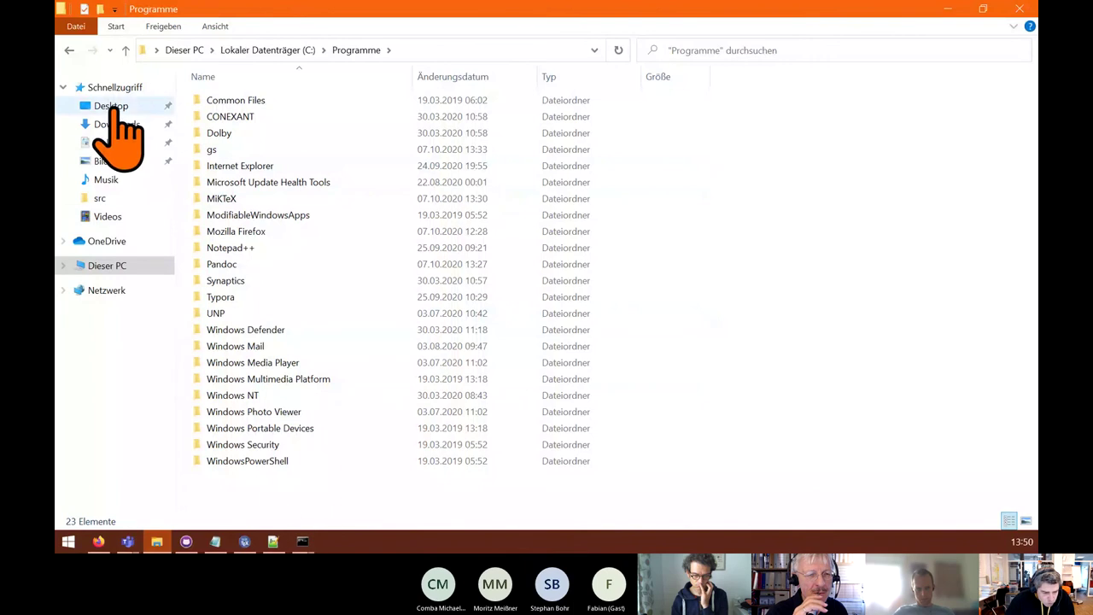
# - Search the Start menu for Python and open the file location of the Python 3.9 (64-bit) shortcut
pyautogui.click(77, 542)
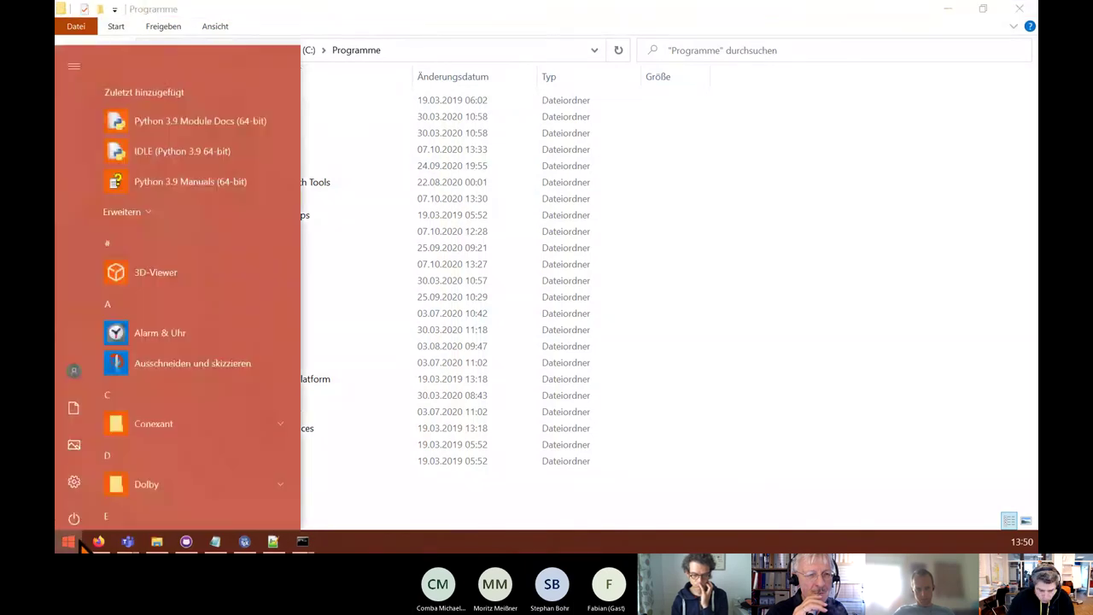
pyautogui.write('pyth')
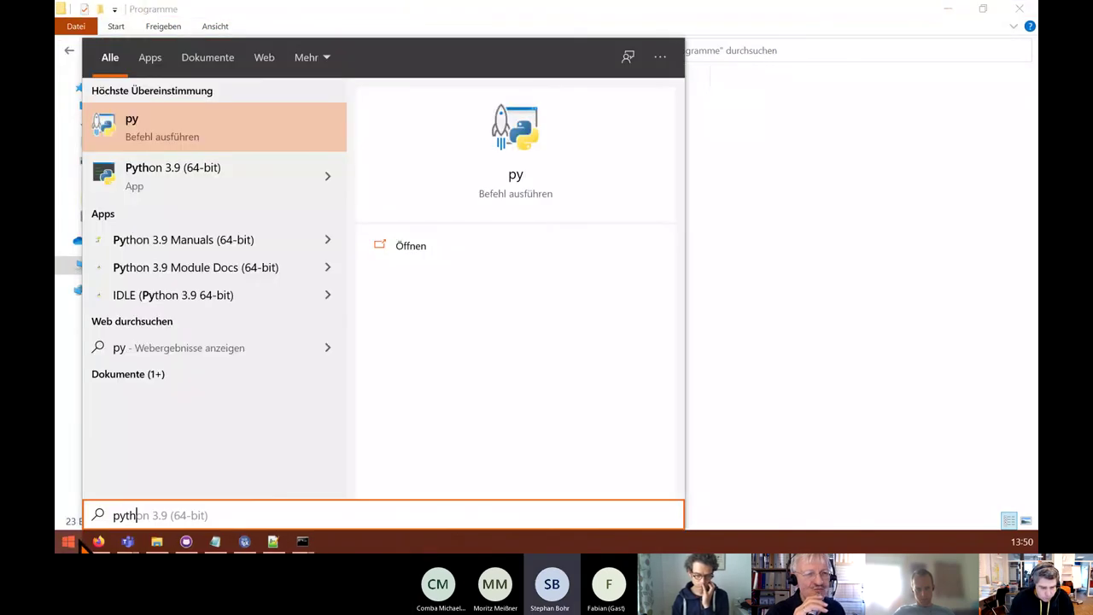
pyautogui.rightClick(181, 128)
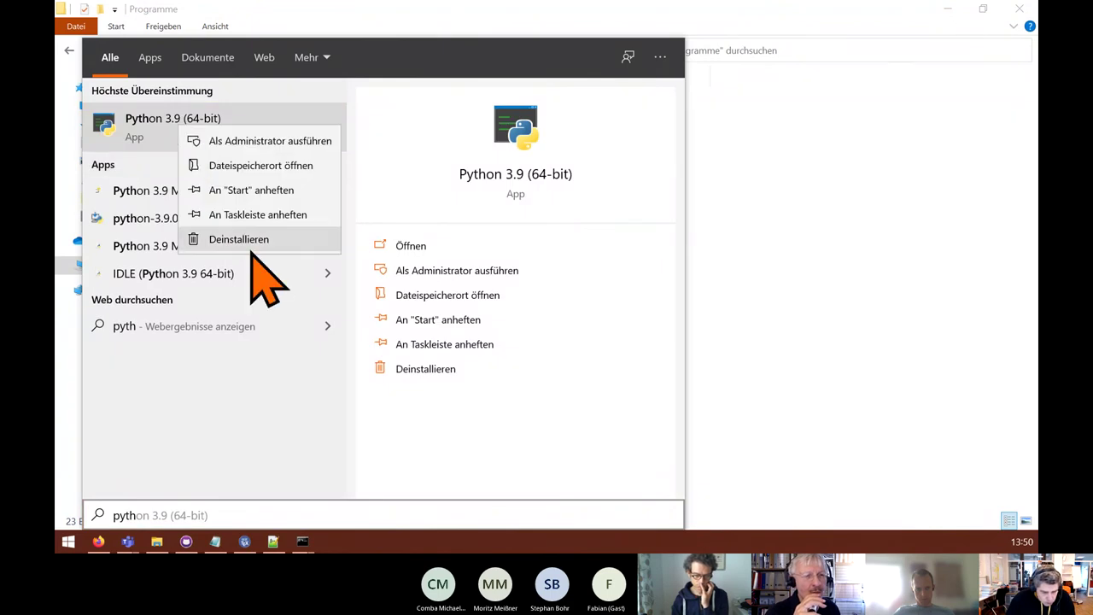
pyautogui.press('Escape')
pyautogui.press('Escape')
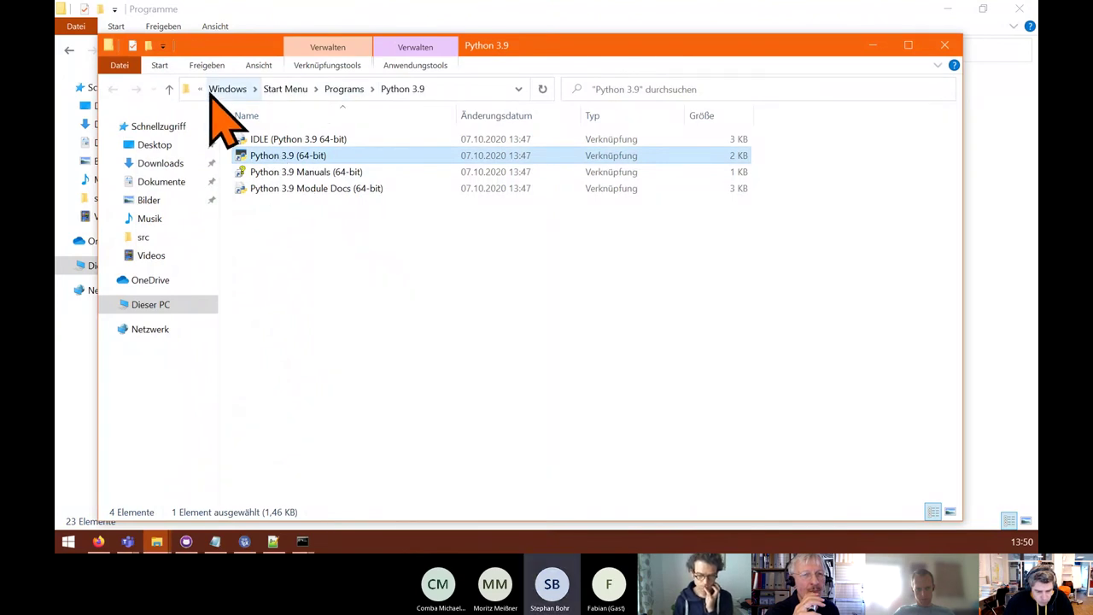
# - Look up the target path in the Python 3.9 (64-bit) shortcut's properties, copy it, and leave the properties without changes
pyautogui.rightClick(287, 158)
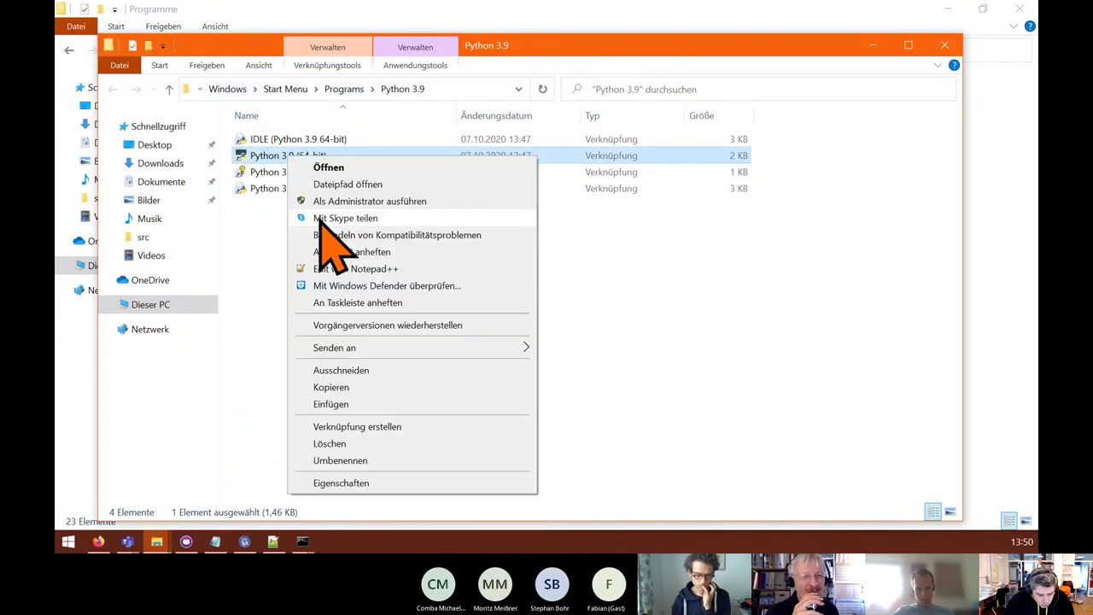
pyautogui.click(371, 481)
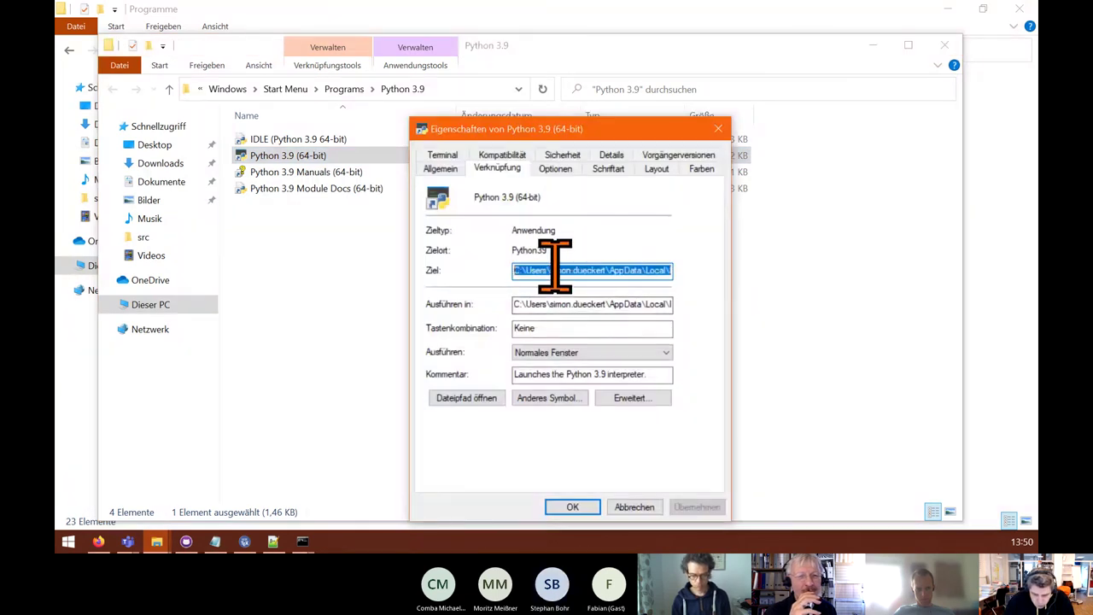
pyautogui.moveTo(595, 271); pyautogui.dragTo(436, 295)
pyautogui.hotkey('ctrl', 'c')
pyautogui.click(659, 271)
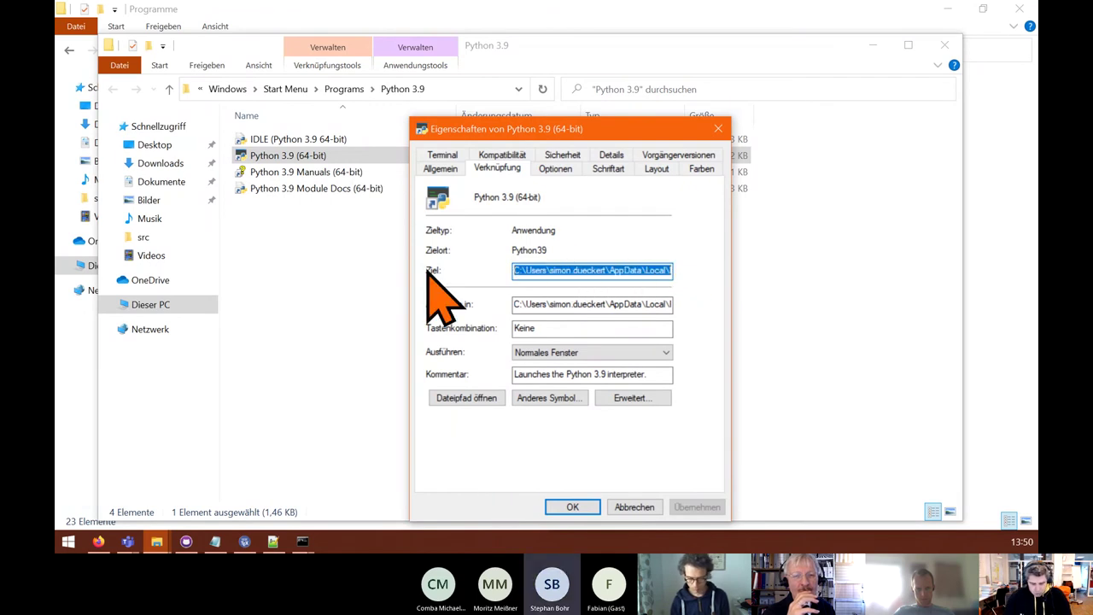
pyautogui.click(635, 507)
# - Go to the Python39 installation folder using the copied path as the folder address
pyautogui.rightClick(347, 88)
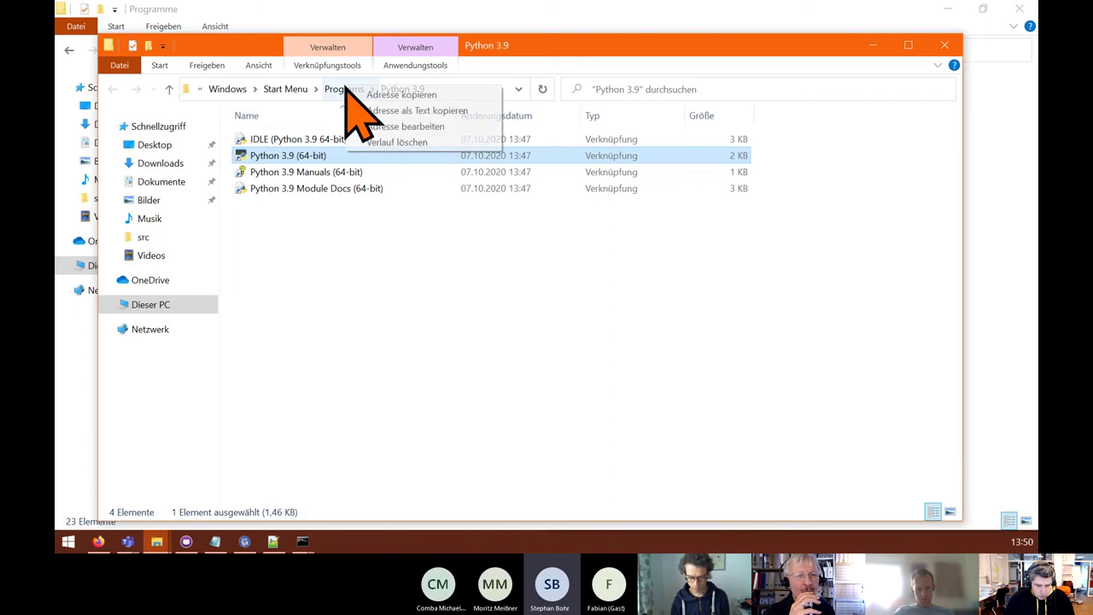
pyautogui.click(385, 127)
pyautogui.hotkey('ctrl', 'v')
pyautogui.press('Return')
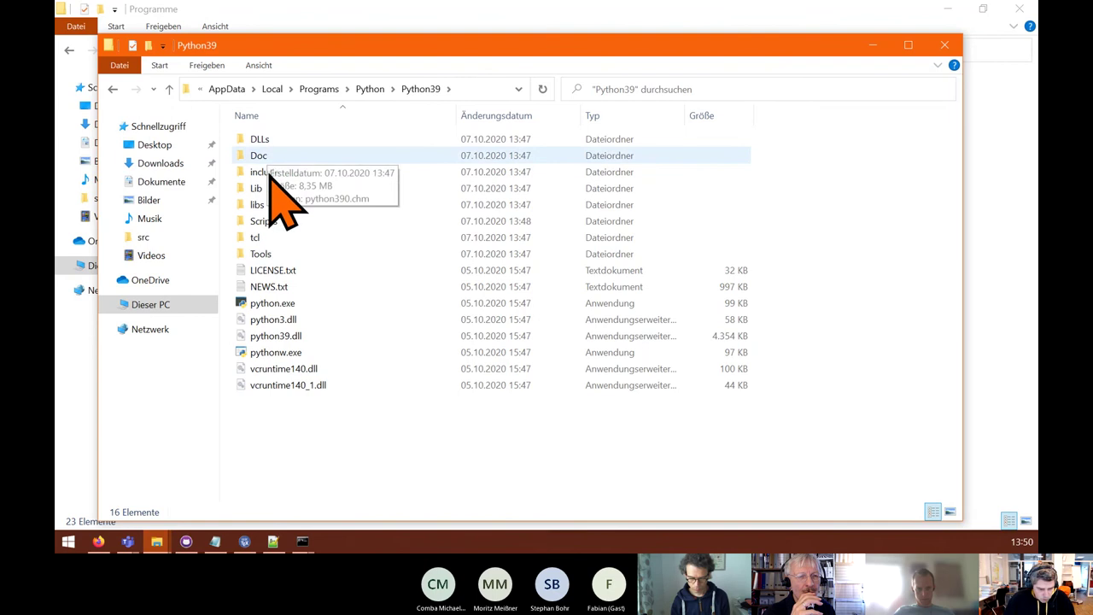
# - Run python-3.9.0-amd64.exe from Downloads, start uninstalling Python 3.9.0, and move the setup window aside
pyautogui.click(161, 163)
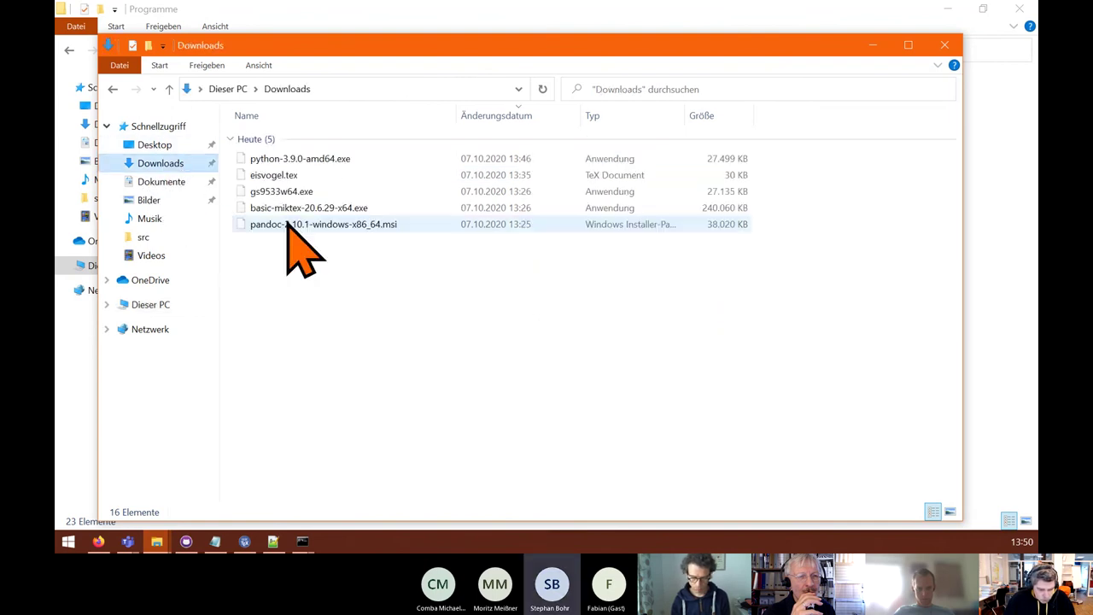
pyautogui.doubleClick(312, 163)
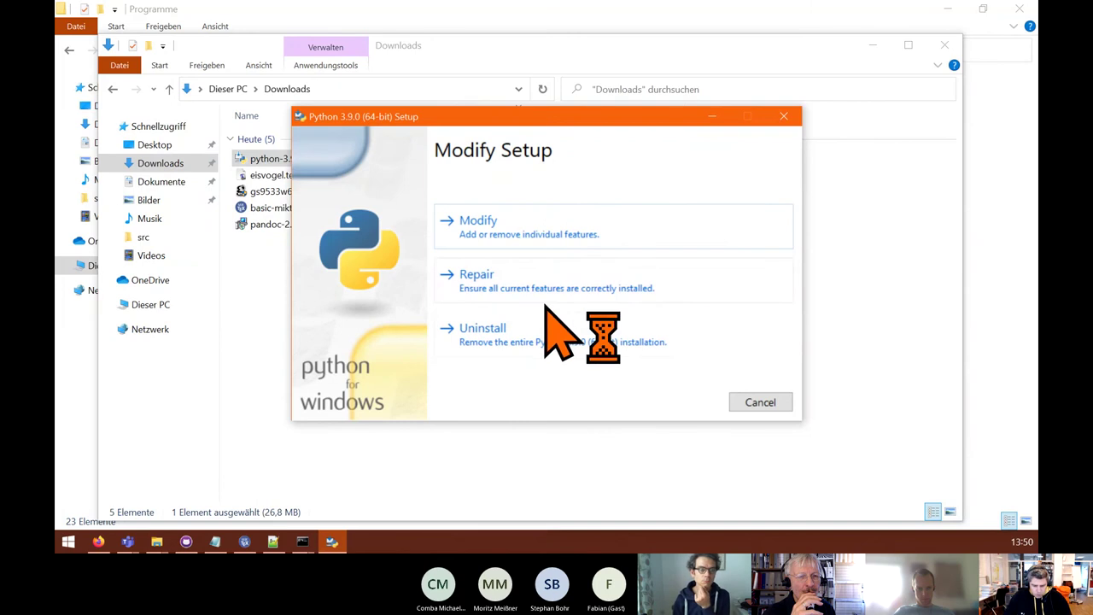
pyautogui.click(518, 340)
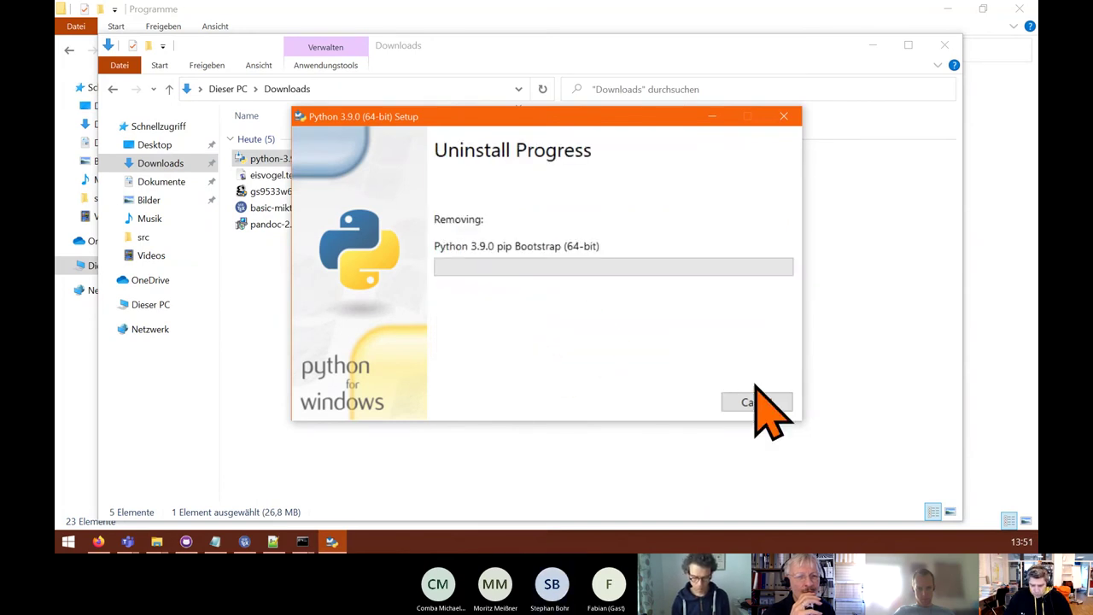
pyautogui.moveTo(529, 126); pyautogui.dragTo(501, 121)
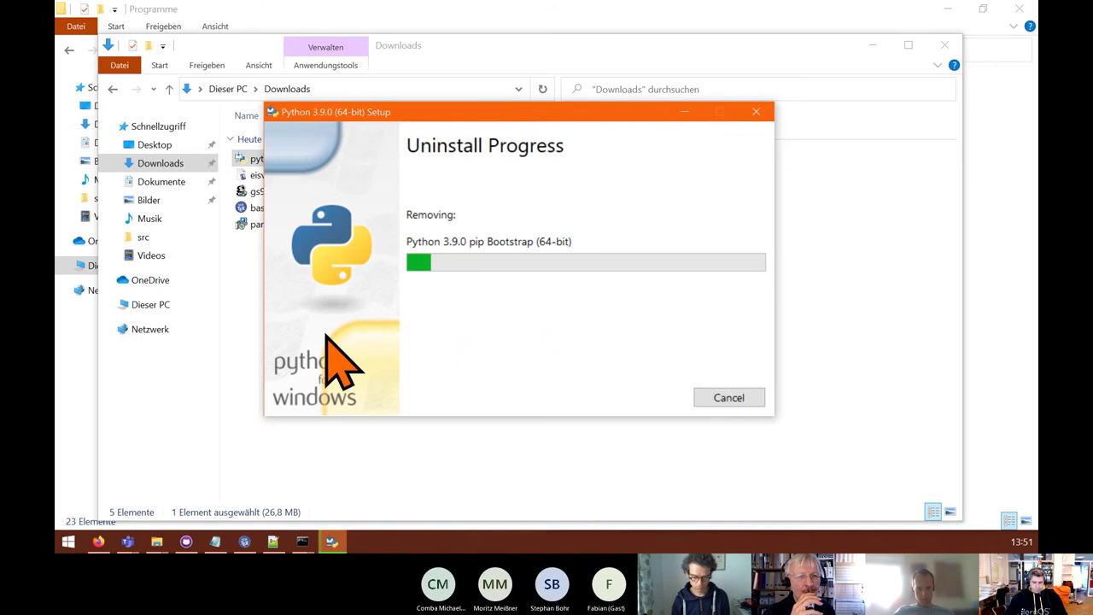
pyautogui.moveTo(420, 117); pyautogui.dragTo(498, 109)
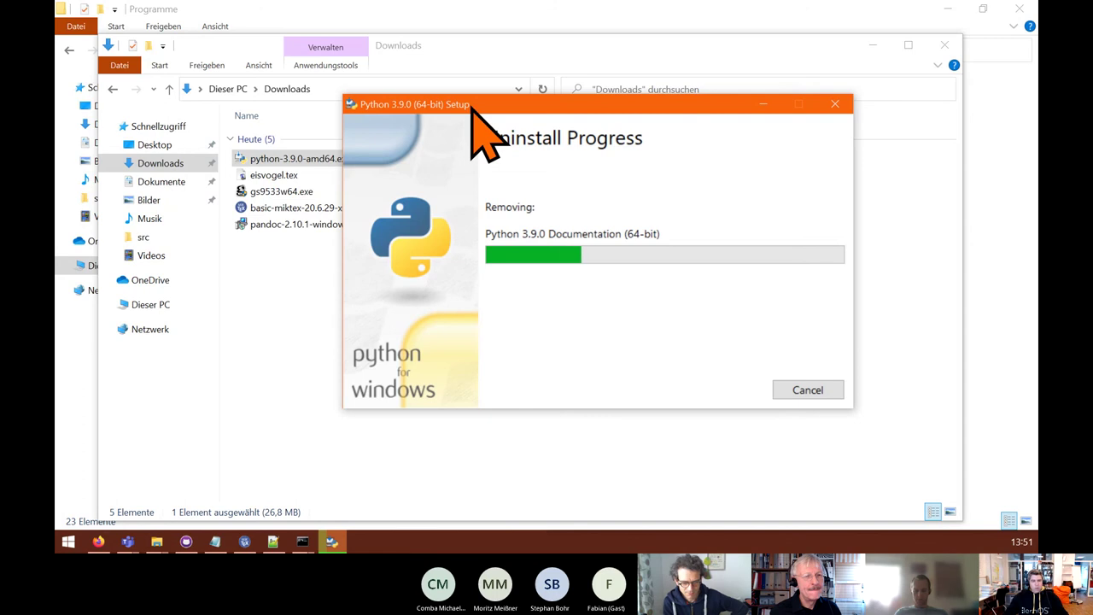
# - In the losos20s06 pad in the browser, append lernOS.latex to the Eisvogel template path ending in pandoc\templates\
pyautogui.click(99, 542)
pyautogui.click(248, 13)
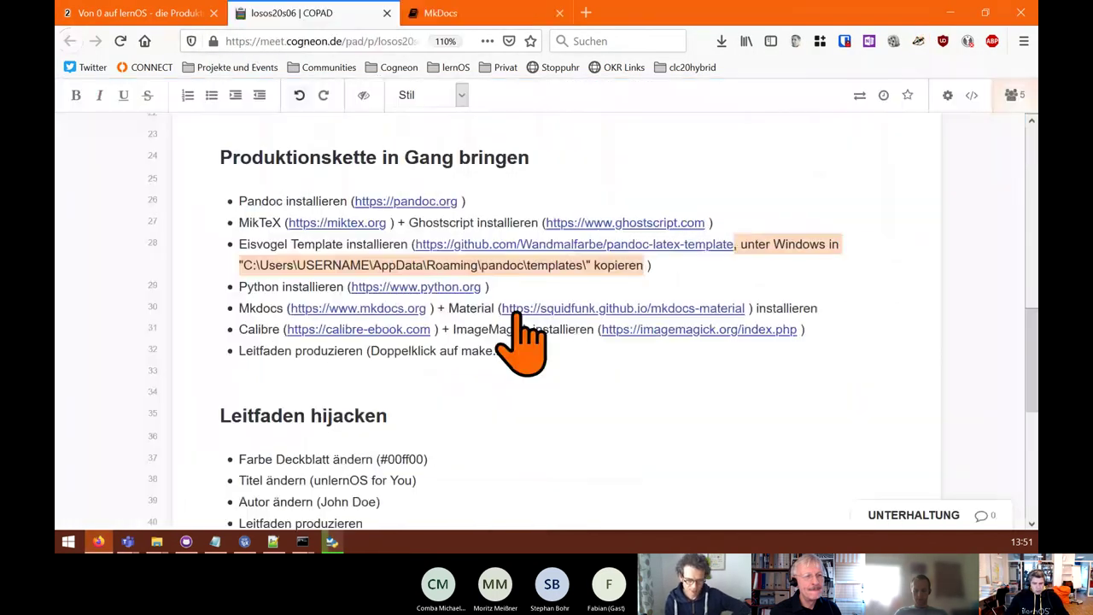
pyautogui.moveTo(481, 265); pyautogui.dragTo(524, 265)
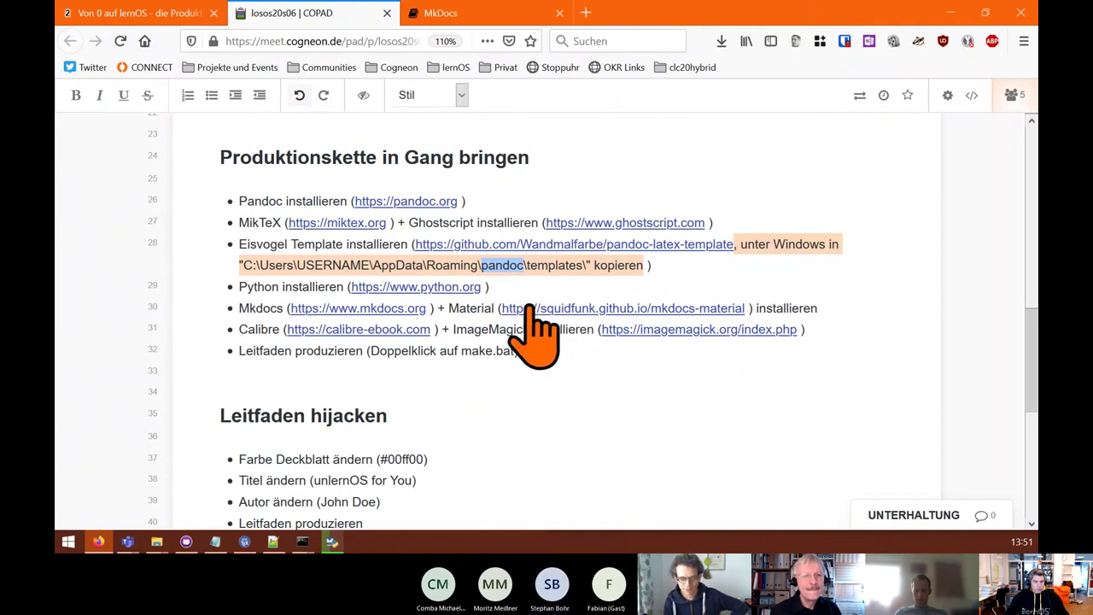
pyautogui.click(589, 267)
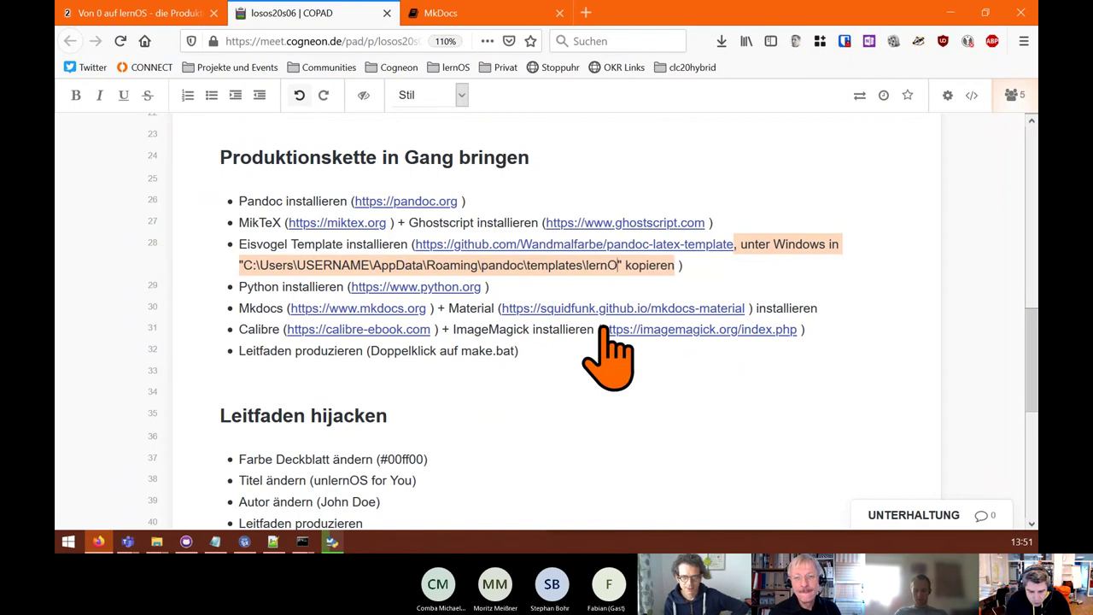
pyautogui.write('lernOS.latex')
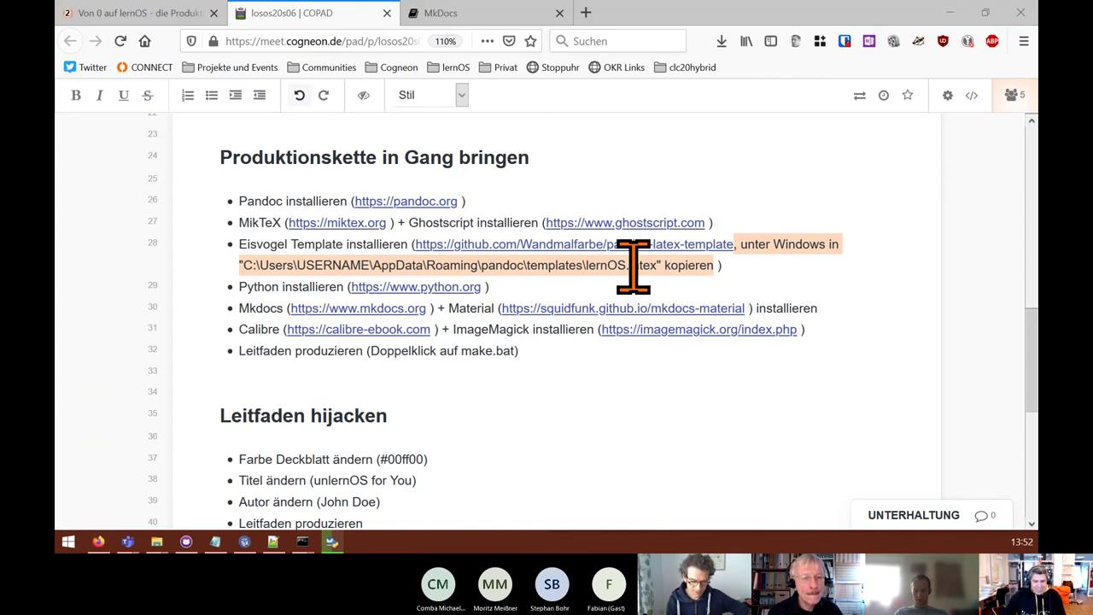
# - Move the Python uninstall window clear of the pad text and close it once the removal is complete
pyautogui.moveTo(609, 111); pyautogui.dragTo(736, 313)
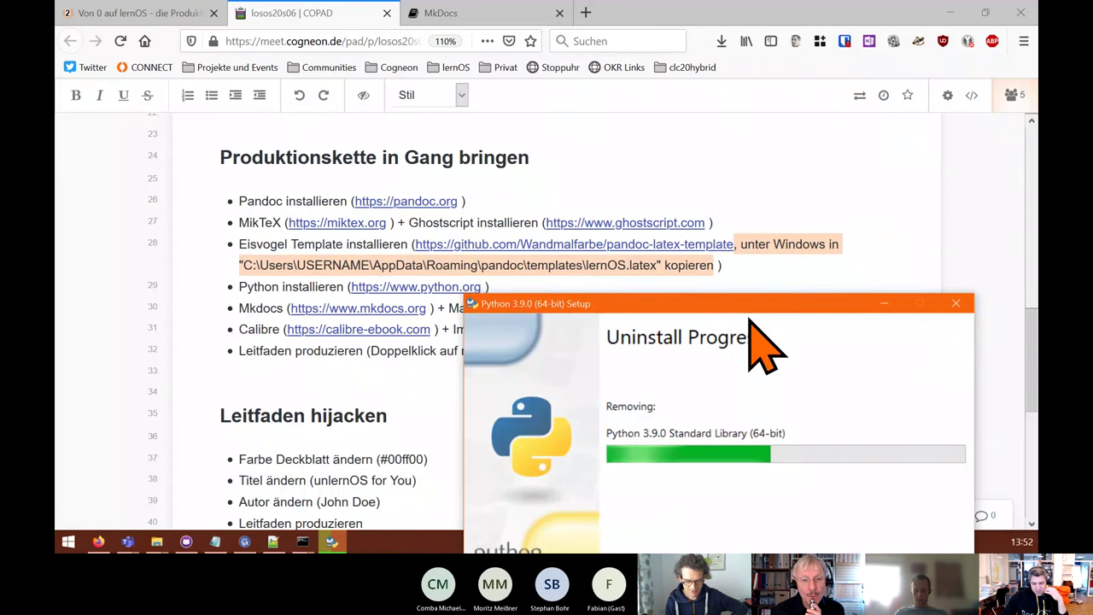
pyautogui.moveTo(749, 306); pyautogui.dragTo(766, 296)
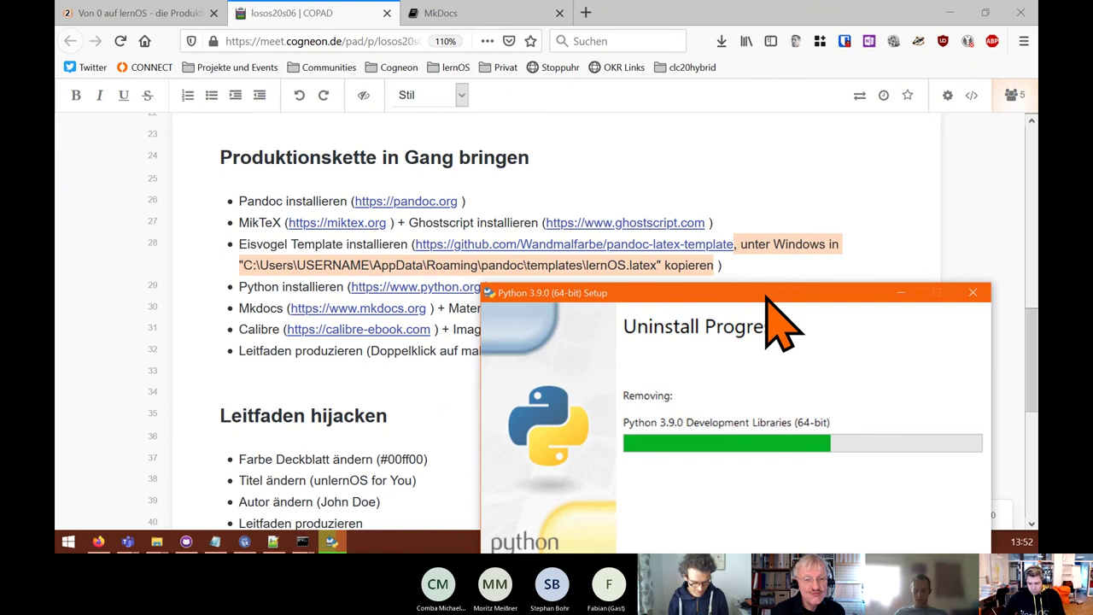
pyautogui.moveTo(771, 296); pyautogui.dragTo(781, 301)
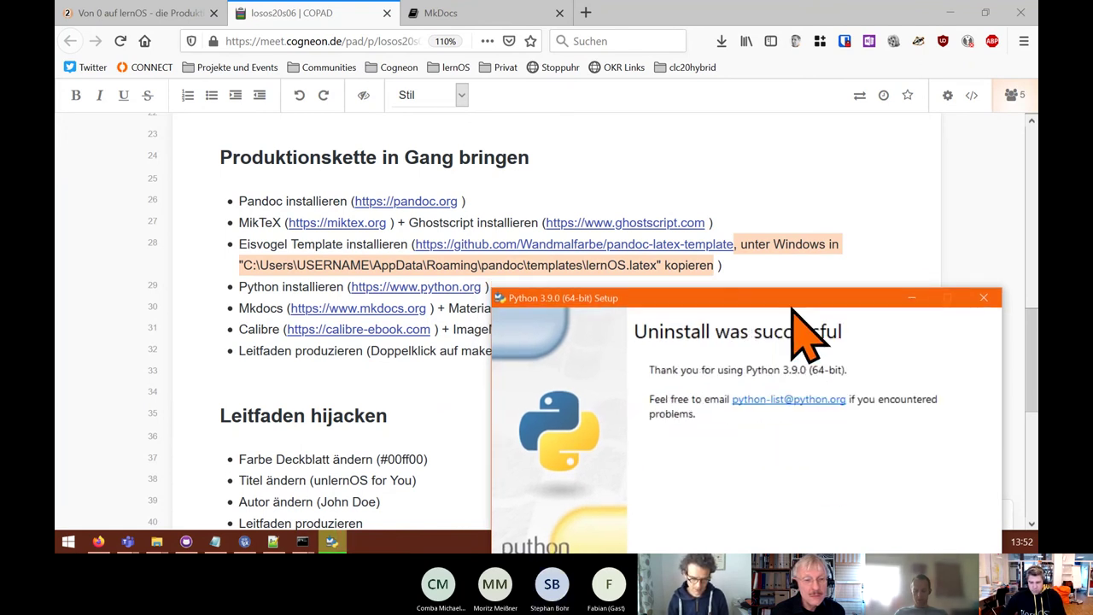
pyautogui.moveTo(791, 309); pyautogui.dragTo(618, 125)
pyautogui.click(777, 385)
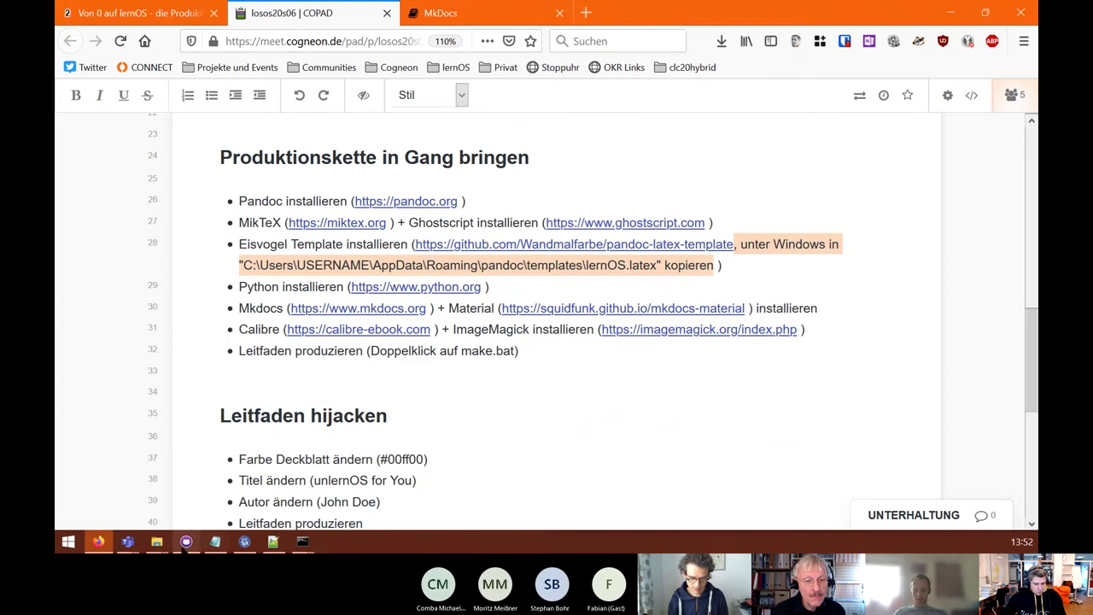
# - Run the Python 3.9.0 installer from Downloads again and choose a customized installation without Documentation and Python test suite
pyautogui.moveTo(157, 542)
pyautogui.click(271, 502)
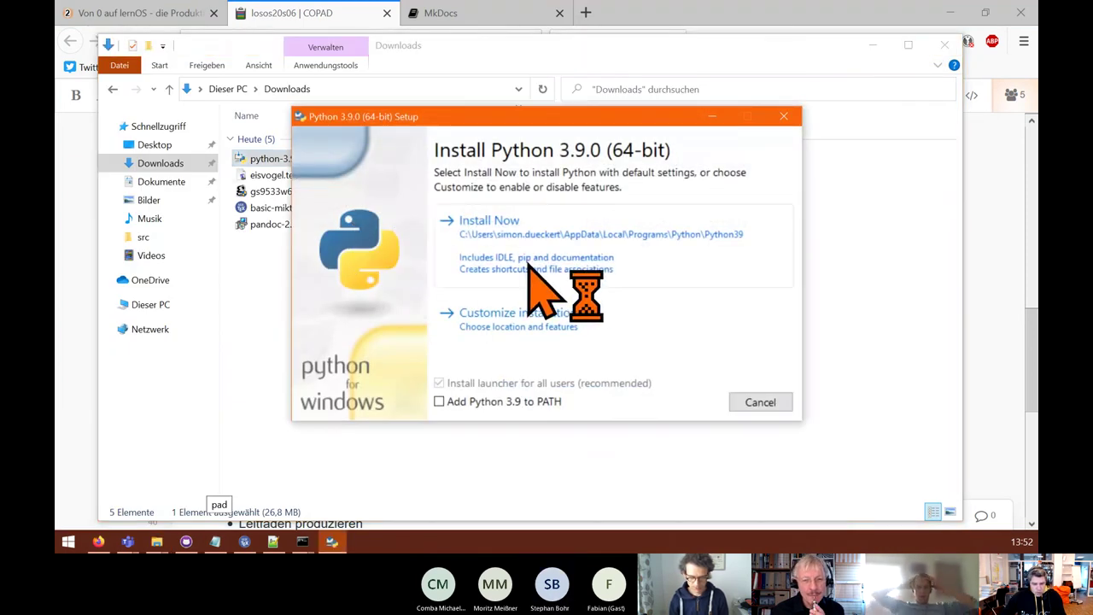
pyautogui.click(508, 321)
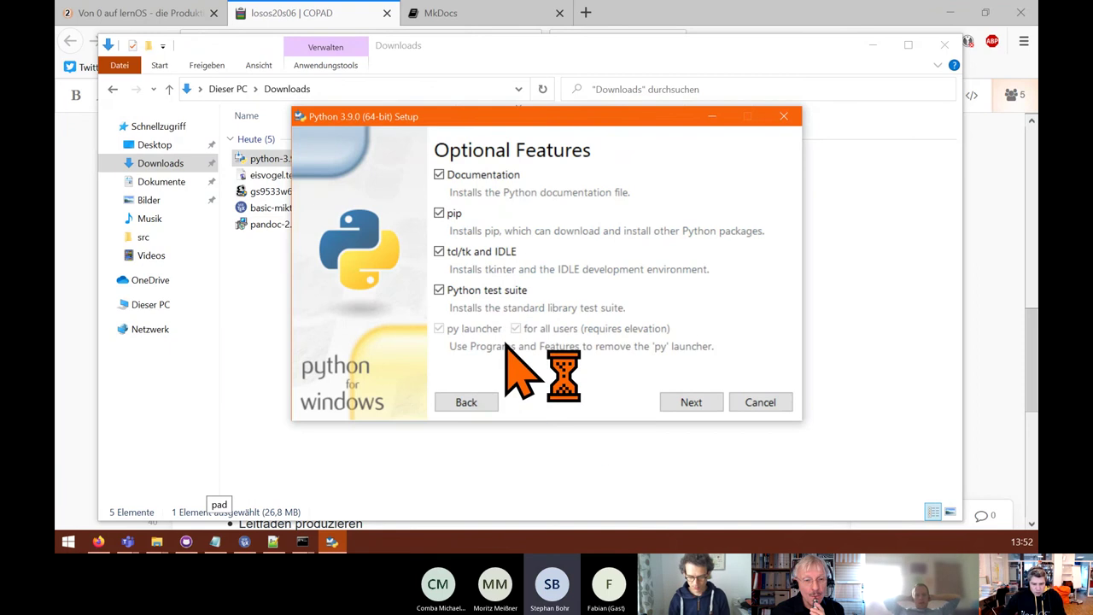
pyautogui.click(439, 175)
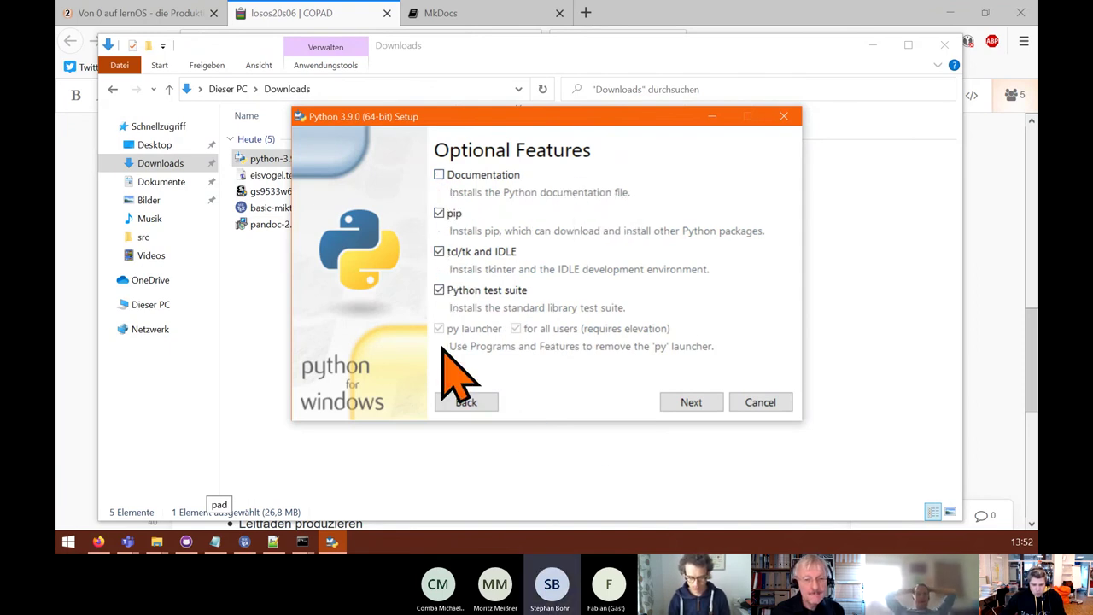
pyautogui.click(439, 290)
pyautogui.click(697, 403)
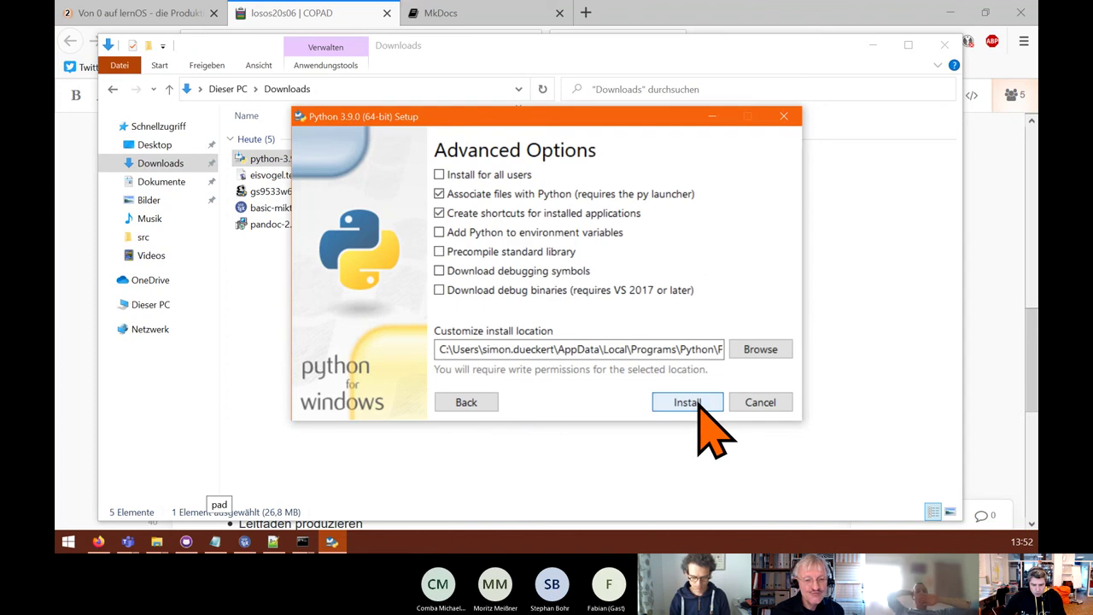
# - Set Python to install for all users in C:\Program Files\Python39 and start the installation
pyautogui.click(439, 174)
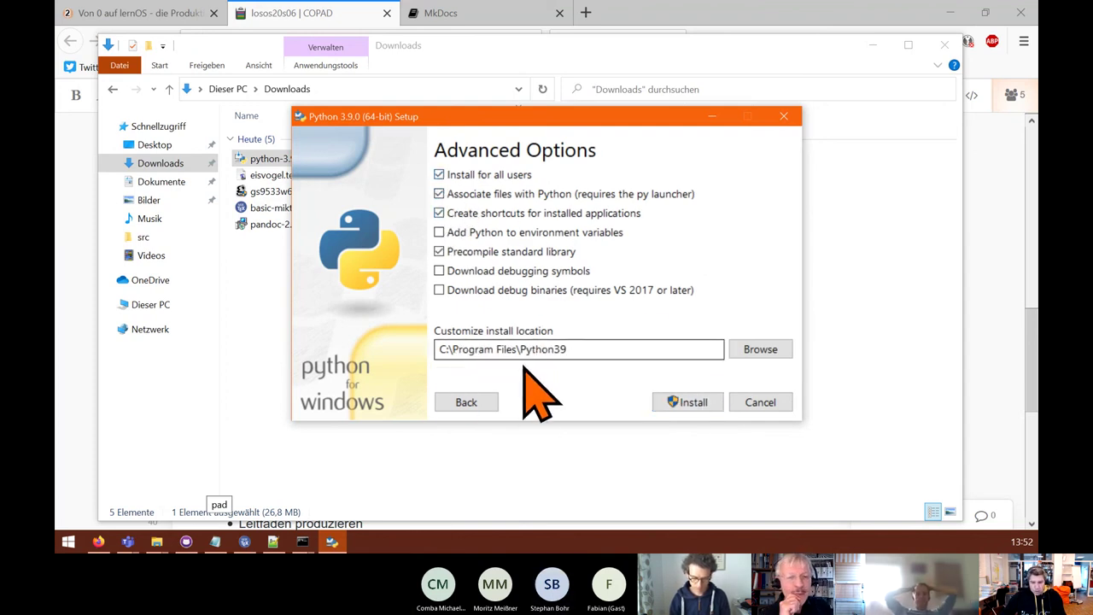
pyautogui.moveTo(586, 349); pyautogui.dragTo(385, 334)
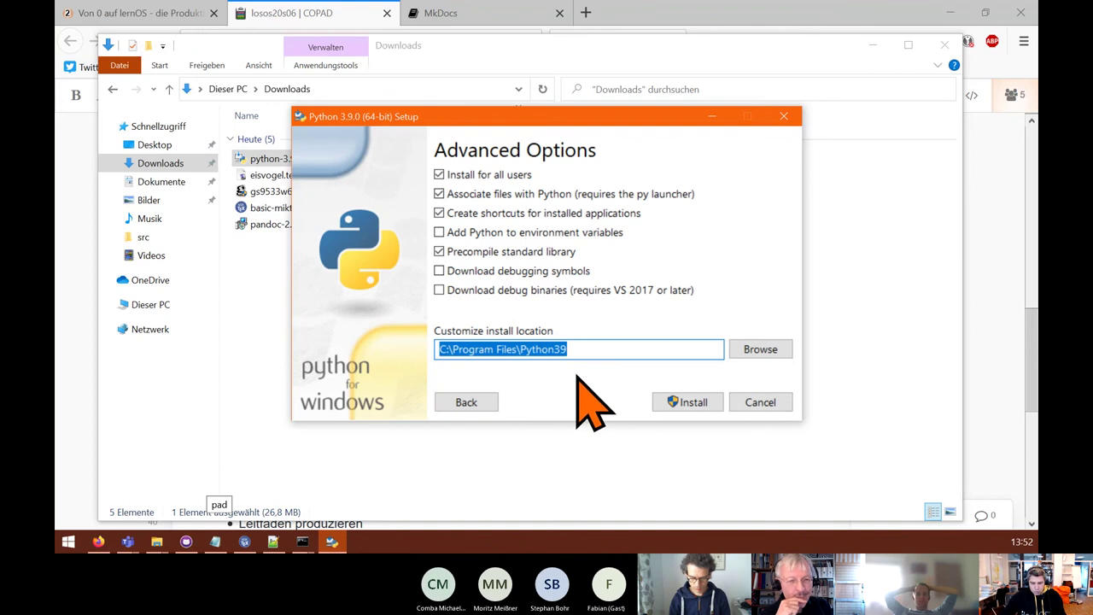
pyautogui.click(598, 348)
pyautogui.click(690, 403)
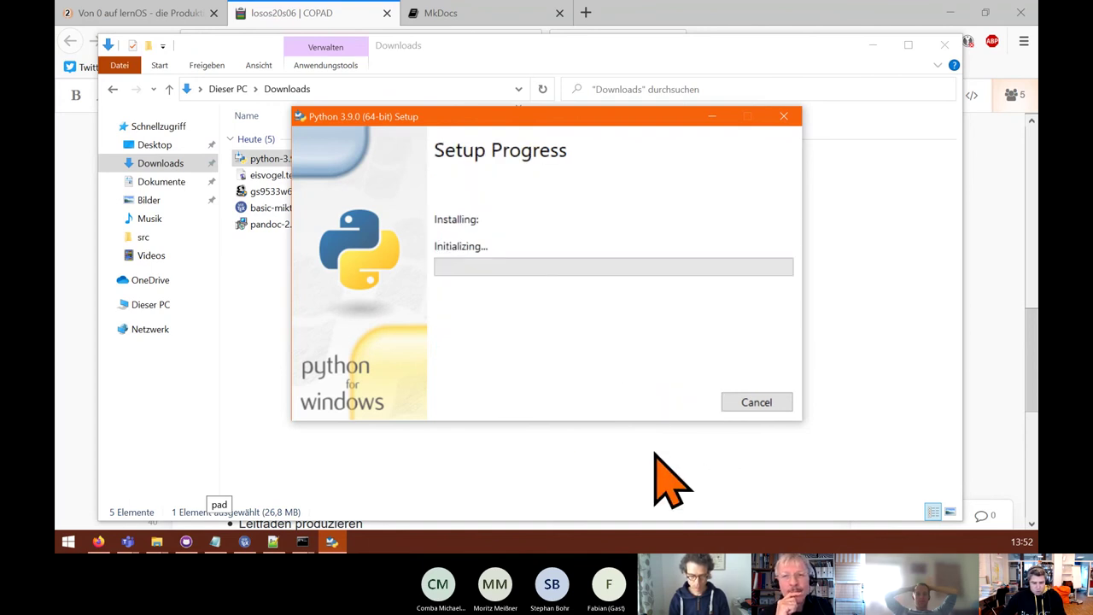
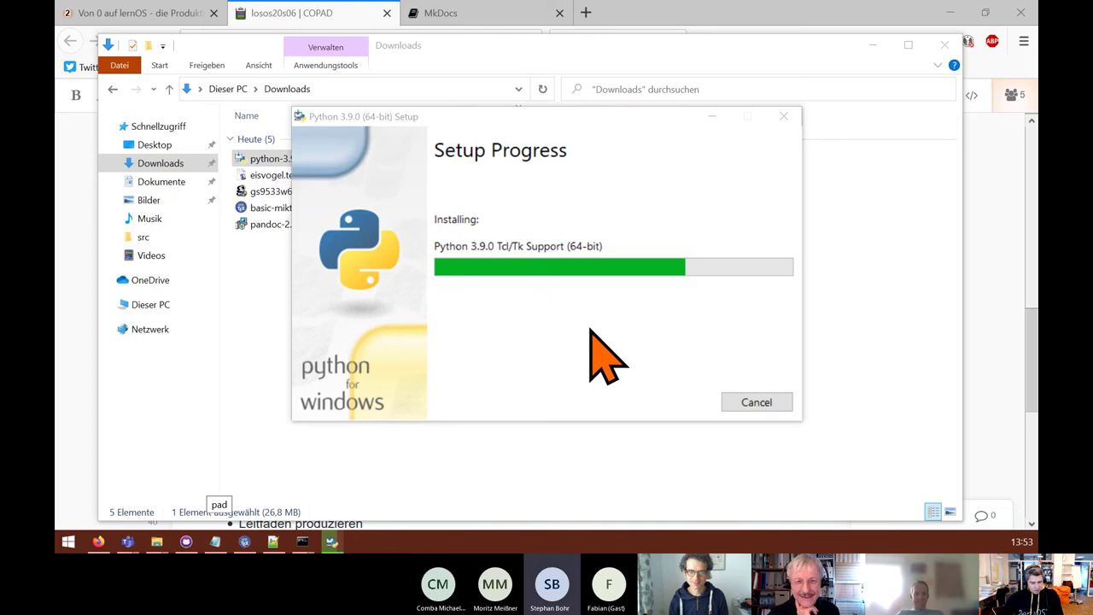
# - Close the command window of the lernOS guide generation and move the Python setup window aside
pyautogui.moveTo(304, 546)
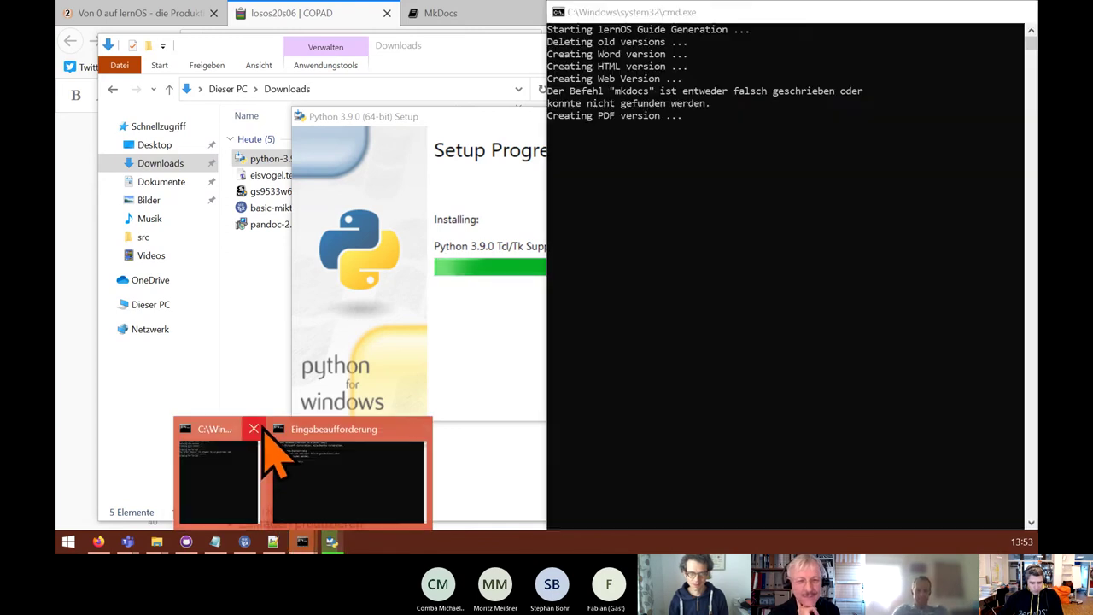
pyautogui.click(253, 428)
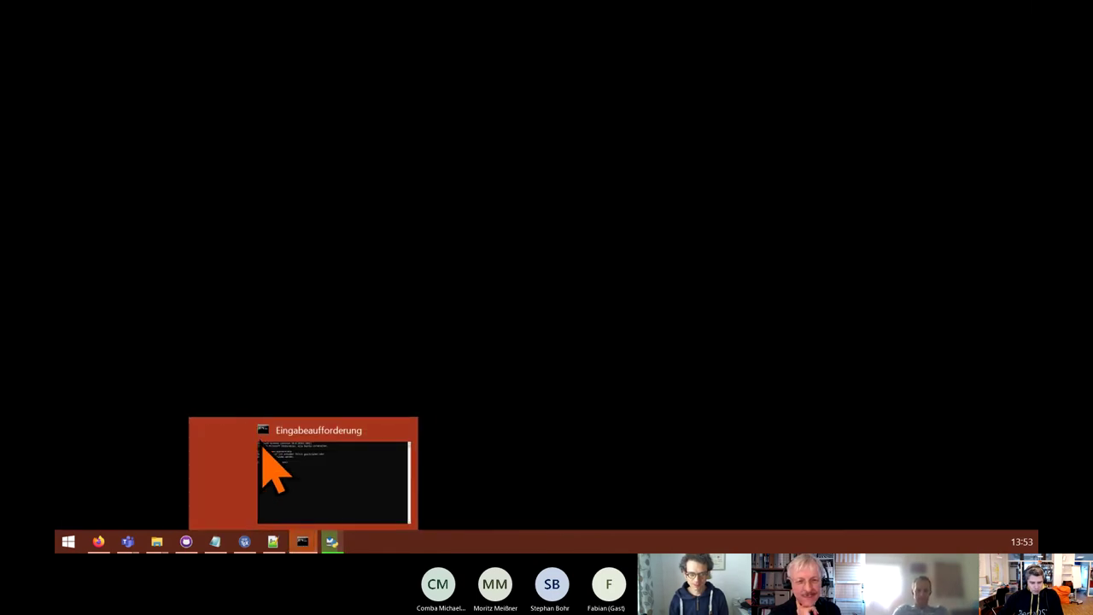
pyautogui.moveTo(576, 120); pyautogui.dragTo(731, 146)
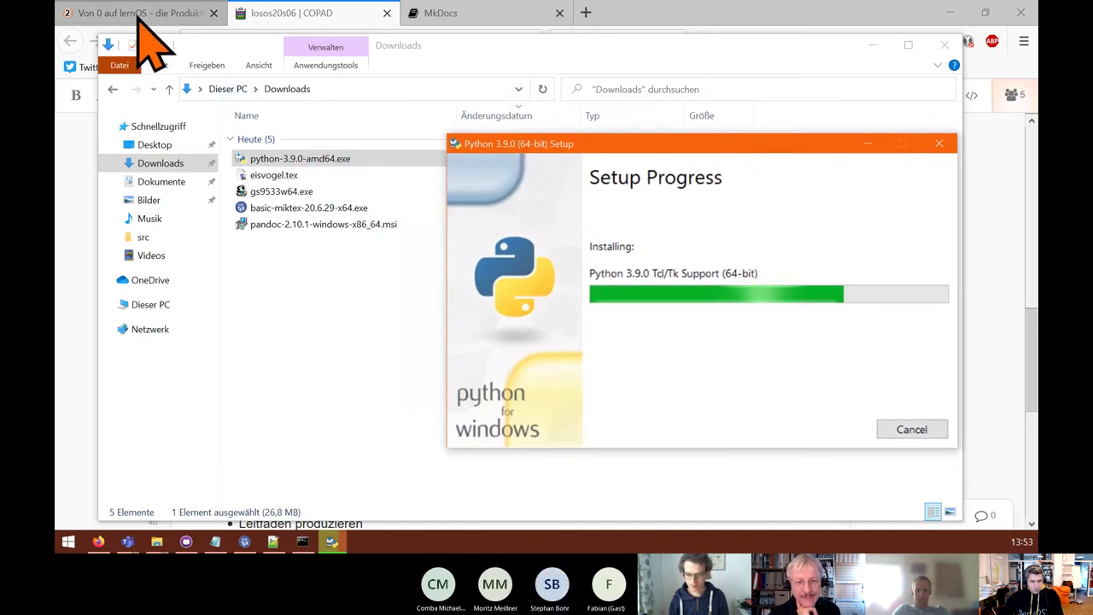
# - Return to the losos20s06 pad and open the Calibre website from its installation list
pyautogui.click(303, 16)
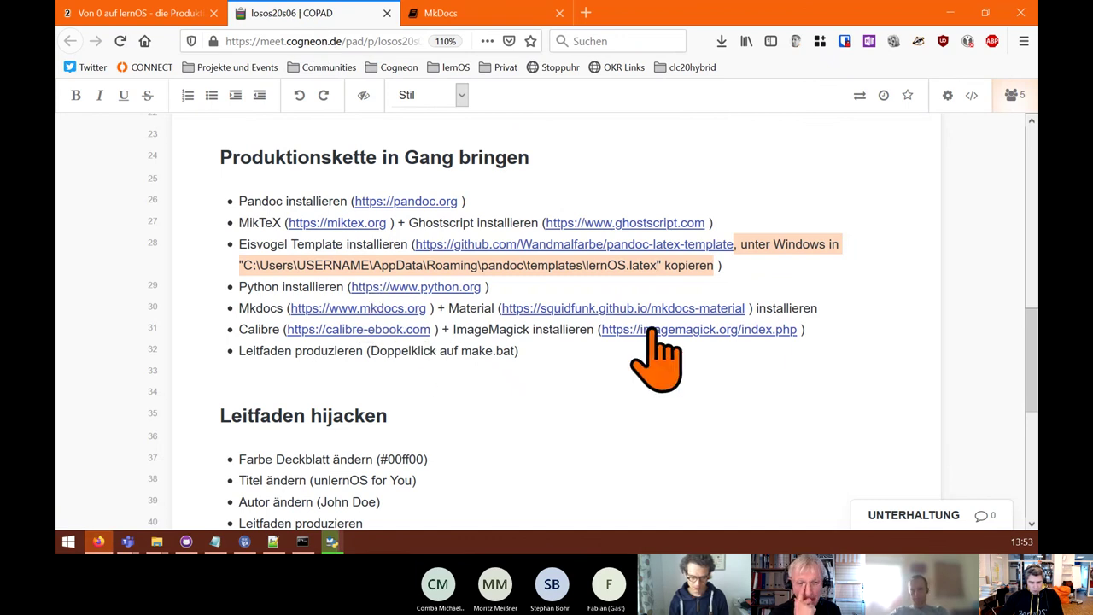
pyautogui.click(353, 333)
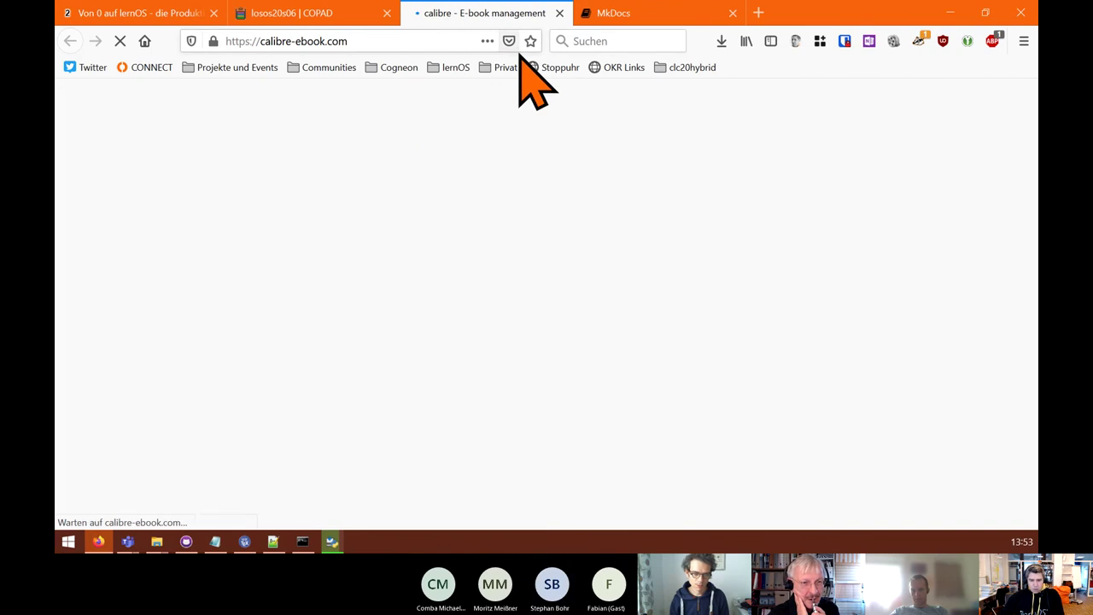
# - Open the ImageMagick website from the losos20s06 pad, then return to the pad and highlight Calibre and ImageMagick in its installation list
pyautogui.click(358, 11)
pyautogui.click(755, 333)
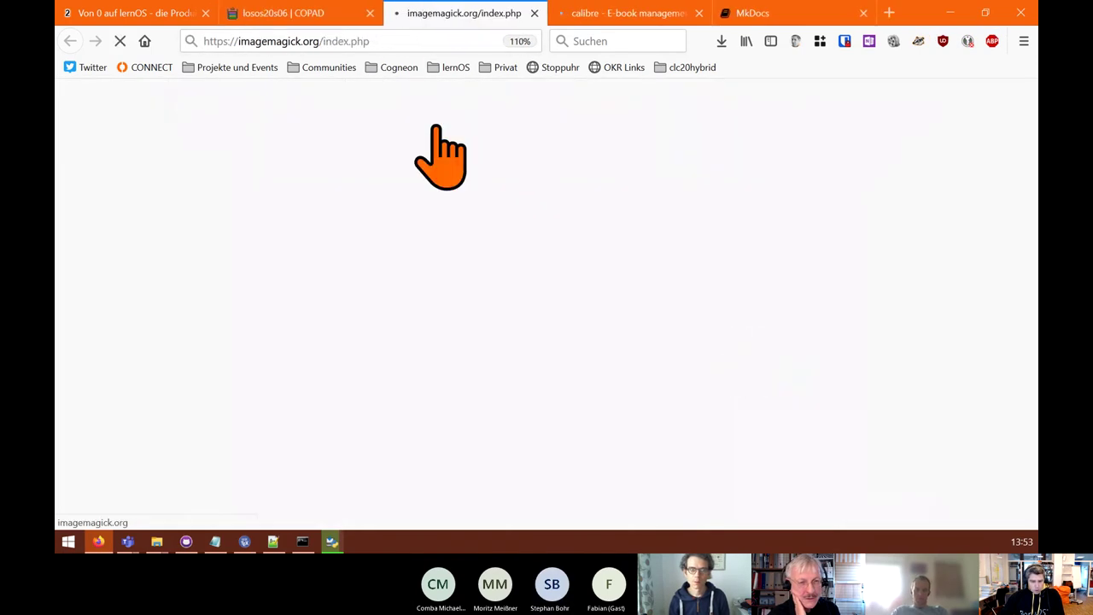
pyautogui.click(297, 17)
pyautogui.moveTo(241, 327); pyautogui.dragTo(273, 325)
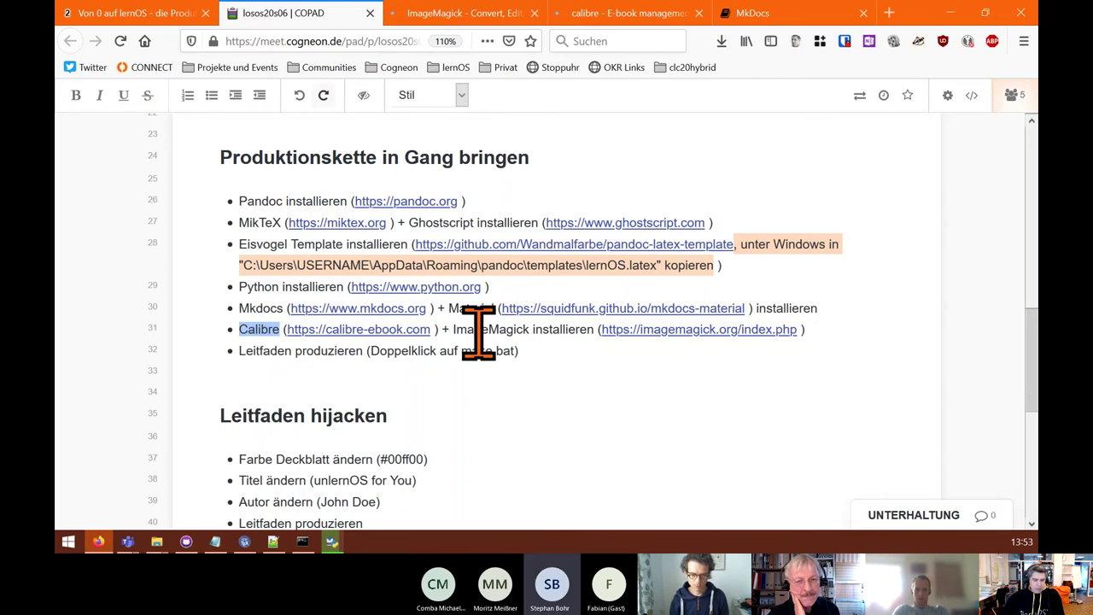
pyautogui.moveTo(453, 331); pyautogui.dragTo(495, 330)
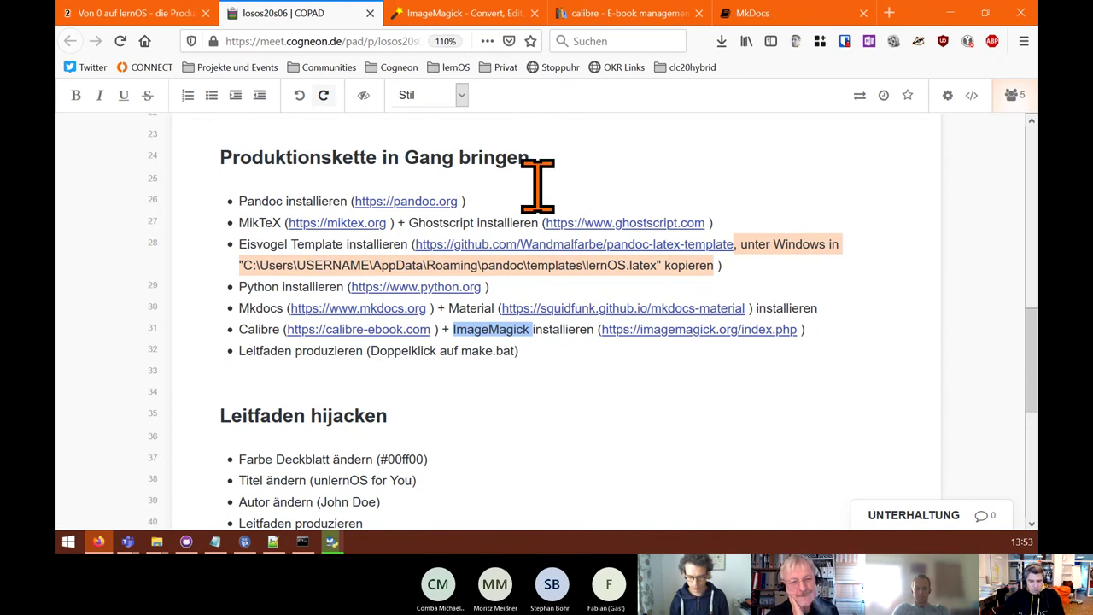
# - Open the download page of the ImageMagick website and check the progress of the running Python setup
pyautogui.click(440, 23)
pyautogui.scroll(-2, 627, 383)
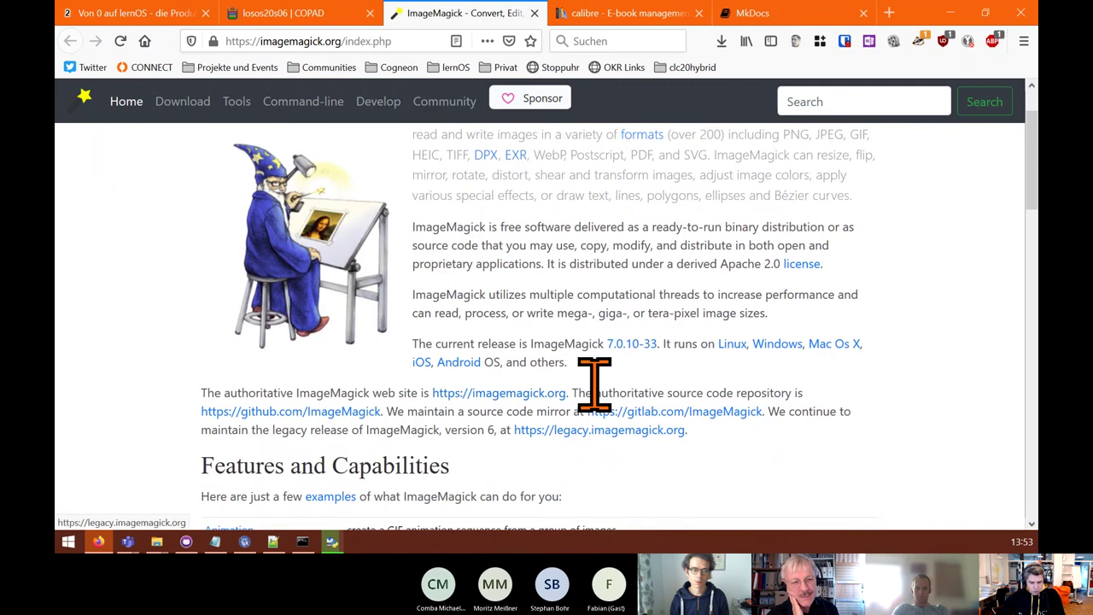
pyautogui.scroll(2, 406, 205)
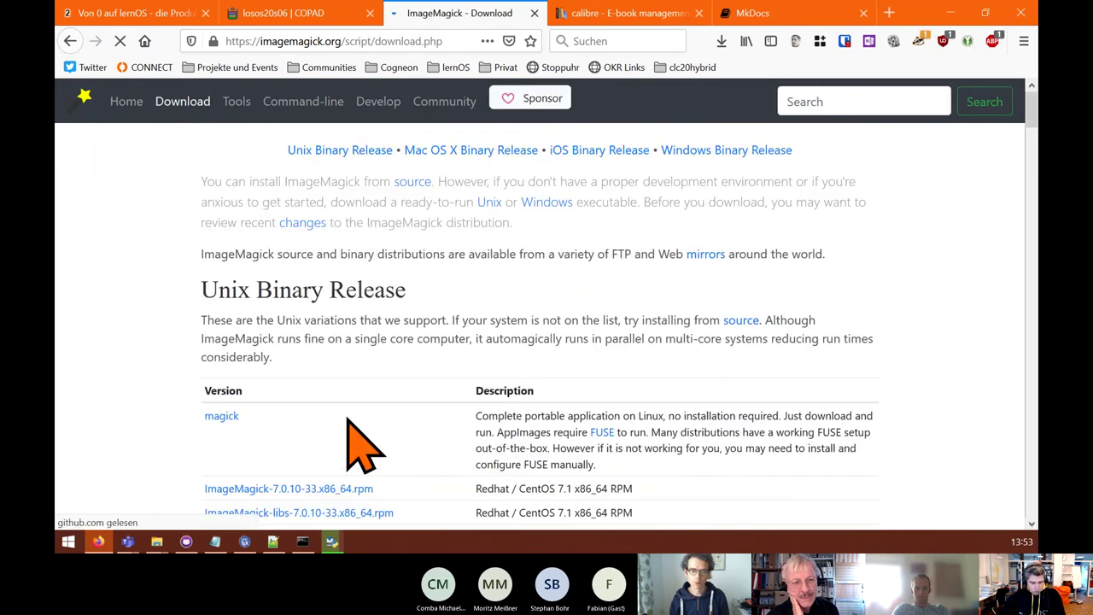
pyautogui.scroll(-2, 427, 376)
pyautogui.scroll(-3, 432, 388)
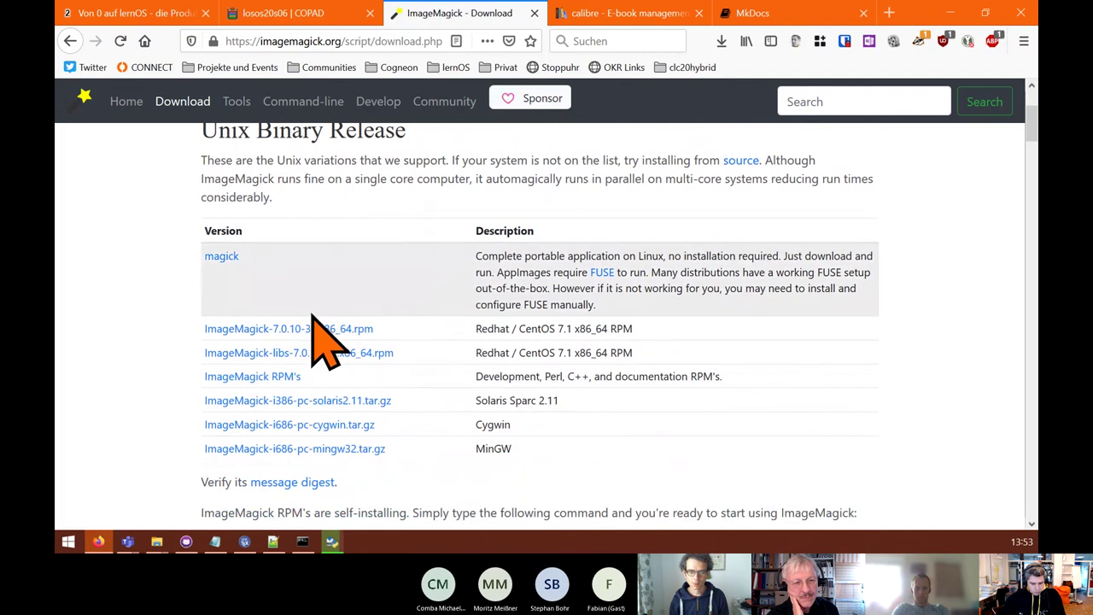
pyautogui.scroll(-2, 503, 472)
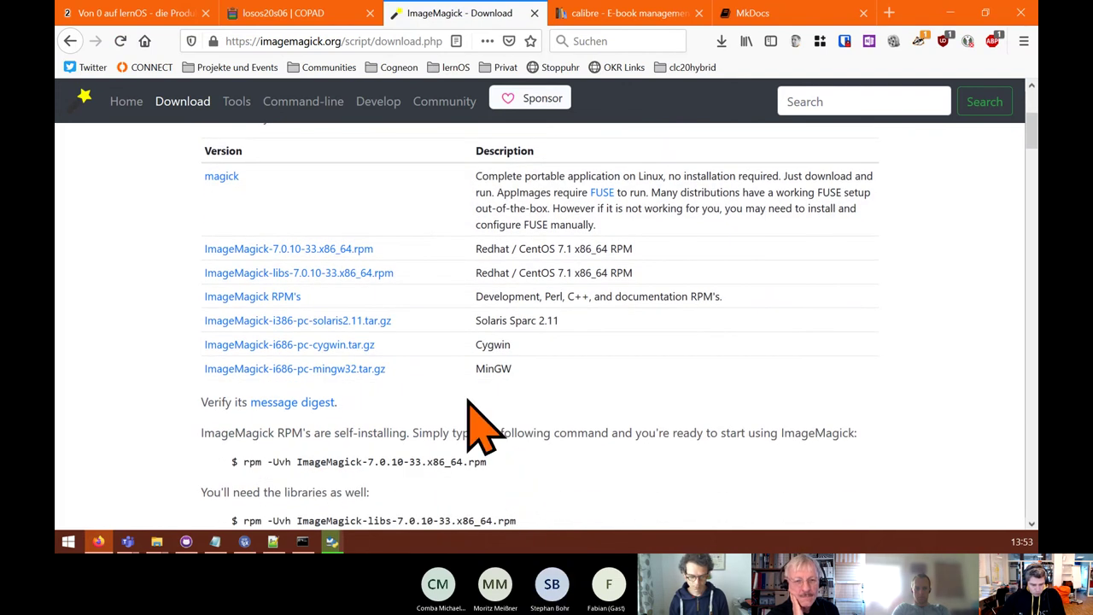
pyautogui.click(334, 544)
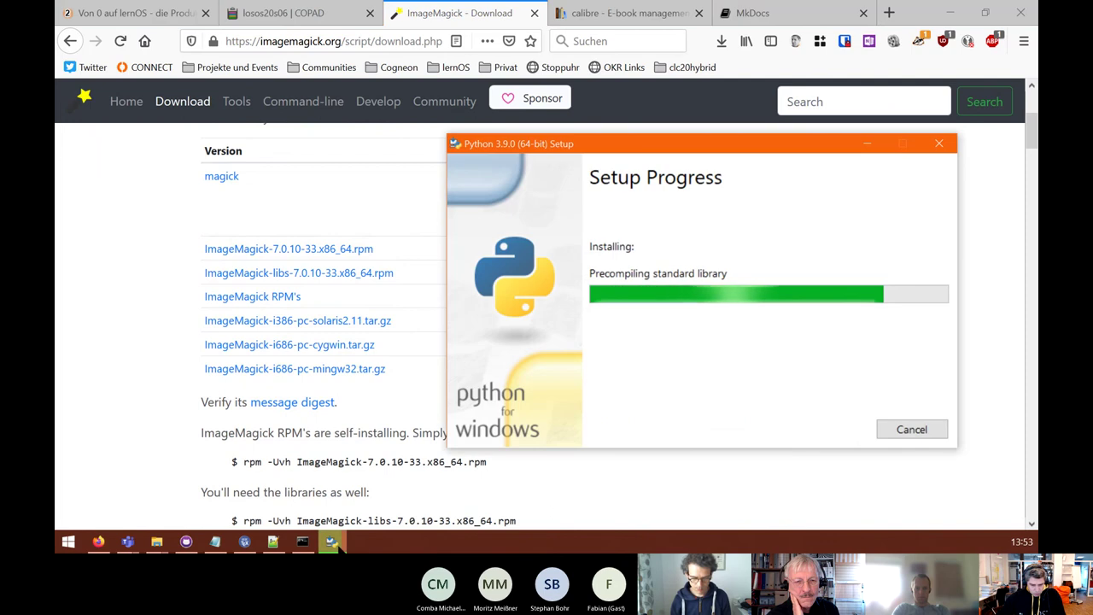
pyautogui.click(154, 371)
# - Find the Windows Binary Release section of the ImageMagick download page and save ImageMagick-7.0.10-33-Q16-HDRI-x64-dll.exe
pyautogui.scroll(5, 171, 341)
pyautogui.scroll(-3, 281, 403)
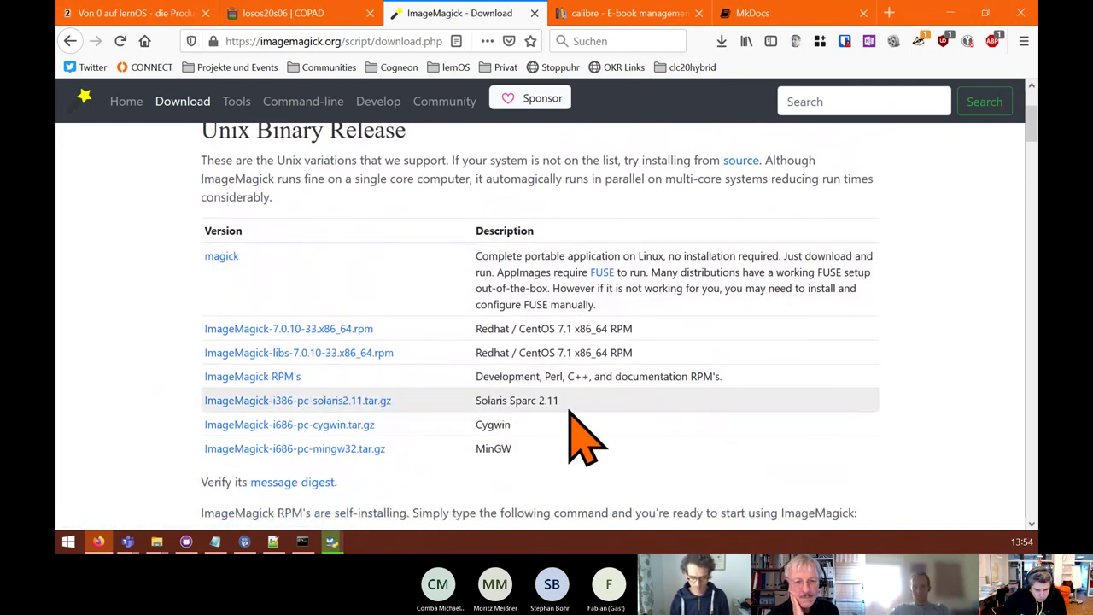
pyautogui.scroll(-4, 580, 431)
pyautogui.scroll(-12, 580, 436)
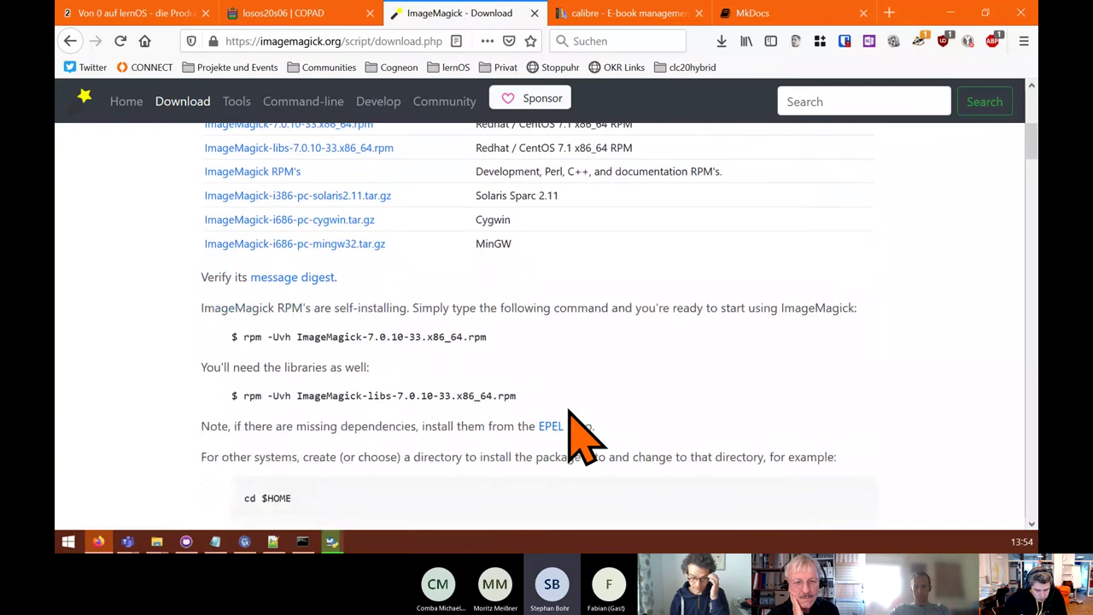
pyautogui.scroll(-15, 581, 435)
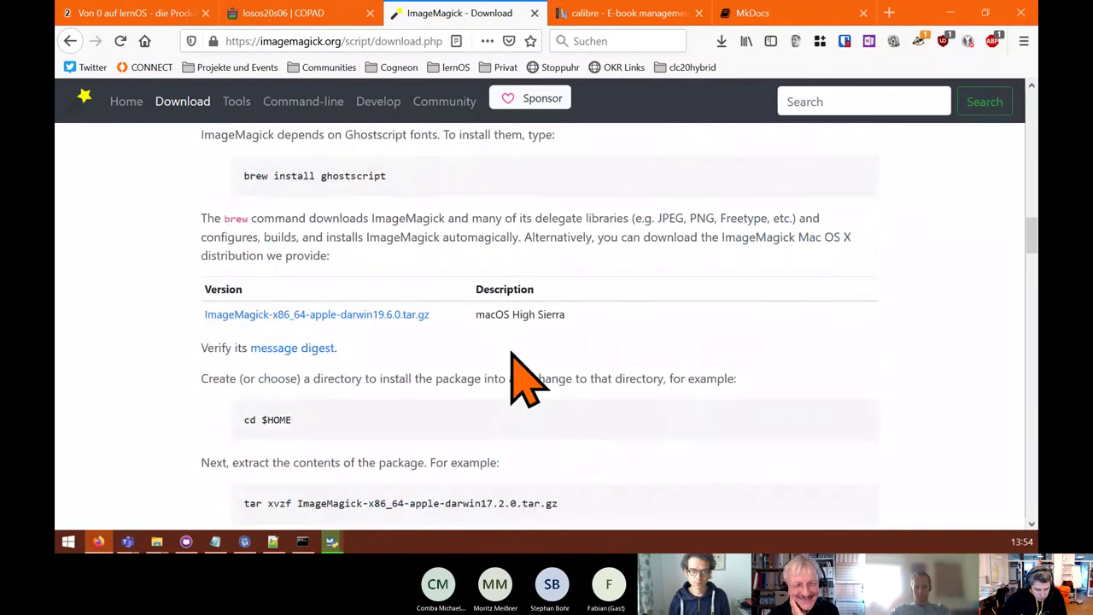
pyautogui.scroll(-12, 531, 394)
pyautogui.scroll(-20, 536, 408)
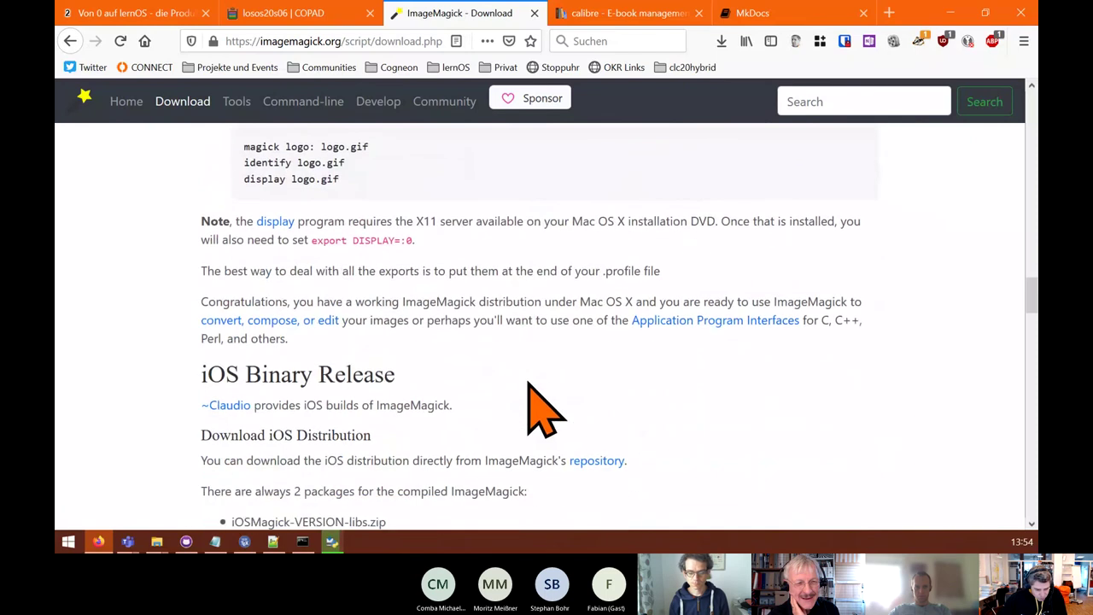
pyautogui.scroll(-6, 530, 384)
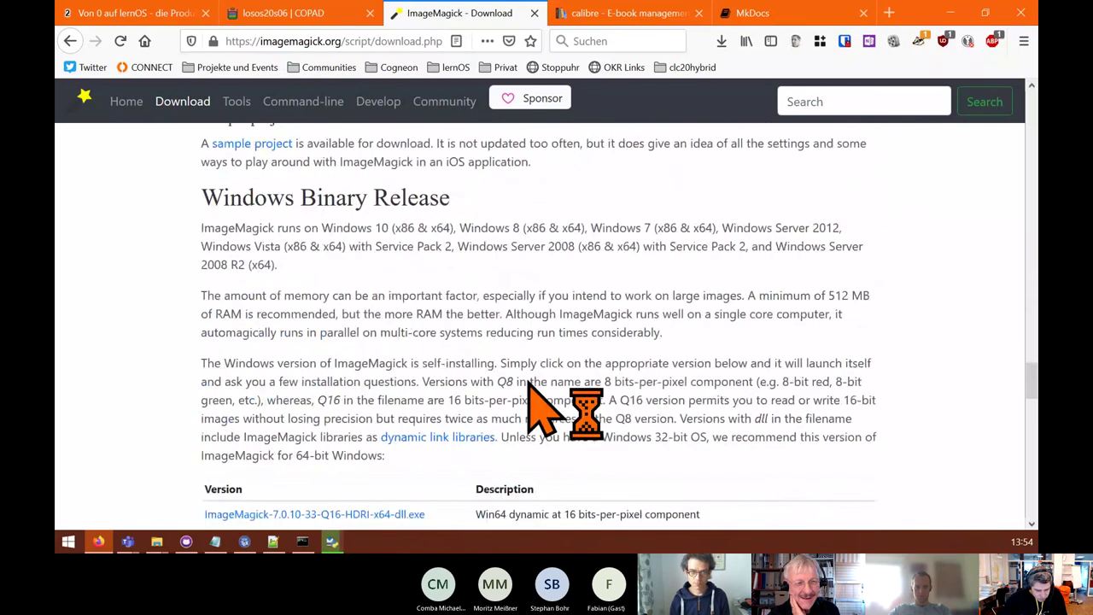
pyautogui.scroll(-2, 440, 333)
pyautogui.scroll(-2, 432, 321)
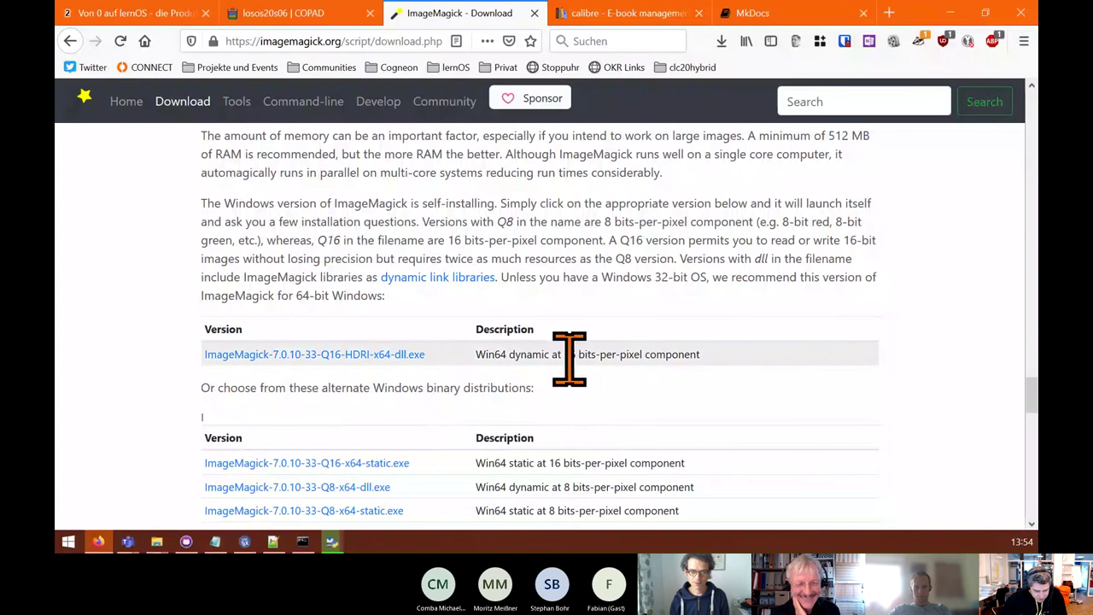
pyautogui.click(418, 354)
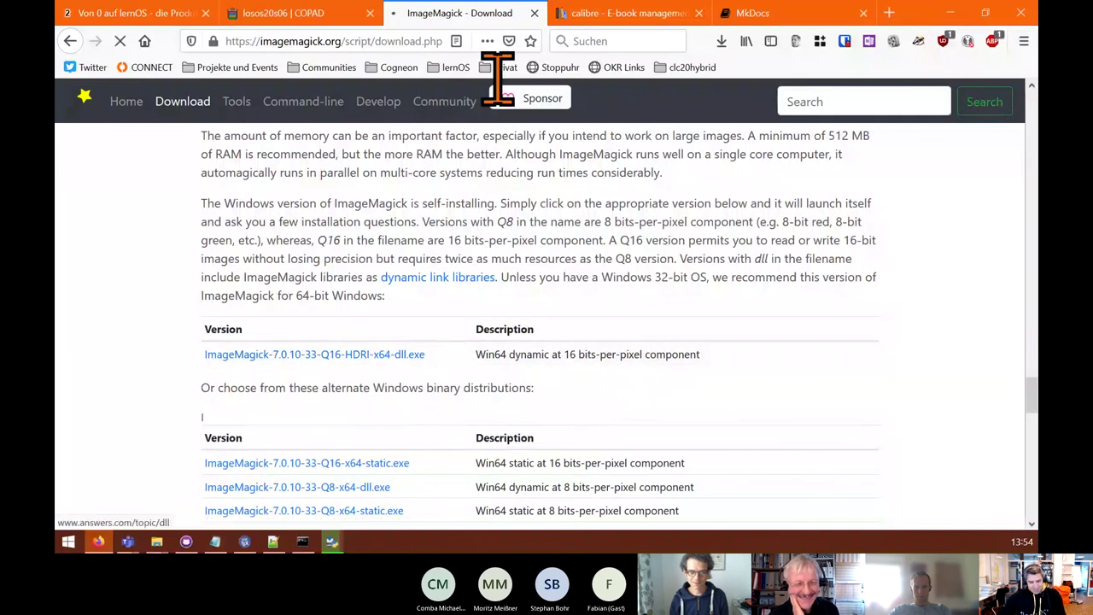
pyautogui.click(609, 310)
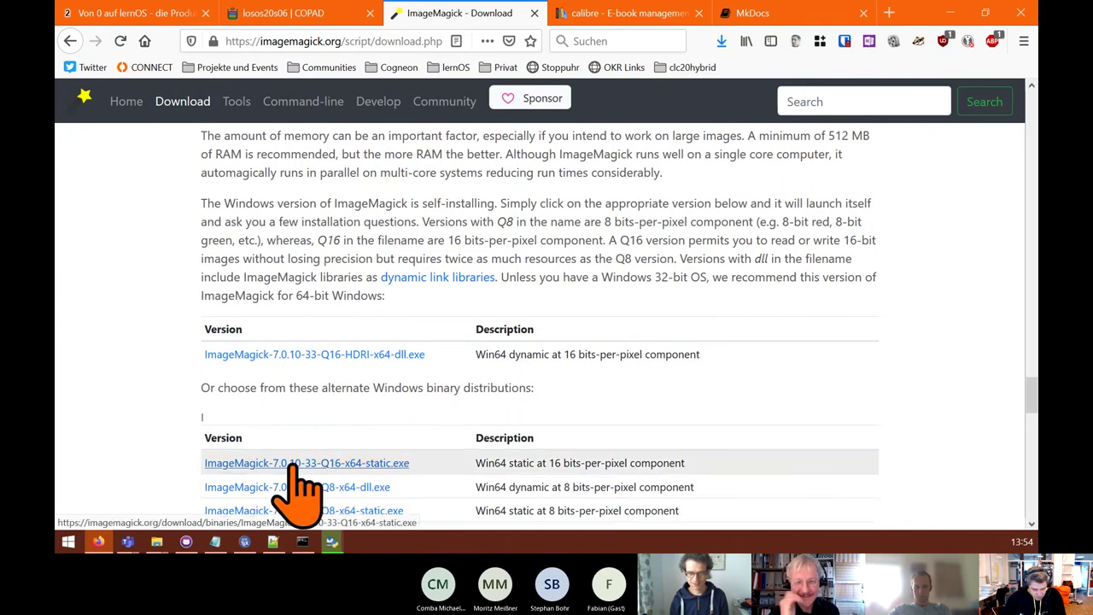
# - Save the alternate installer ImageMagick-7.0.10-33-Q16-x64-static.exe and show the HDRI dll installer in the Downloads folder
pyautogui.click(263, 463)
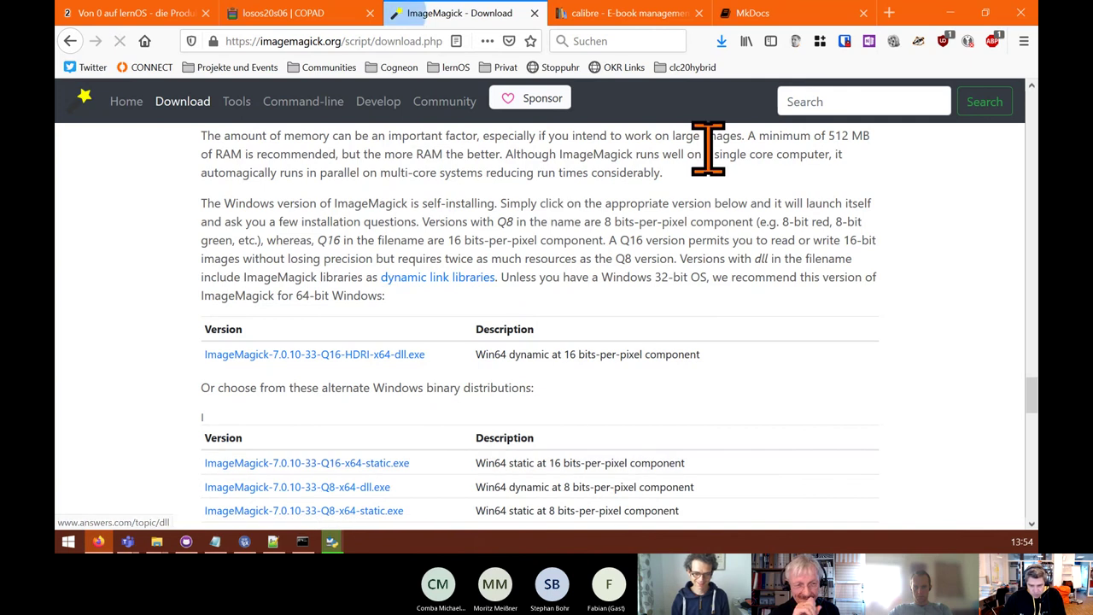
pyautogui.click(595, 313)
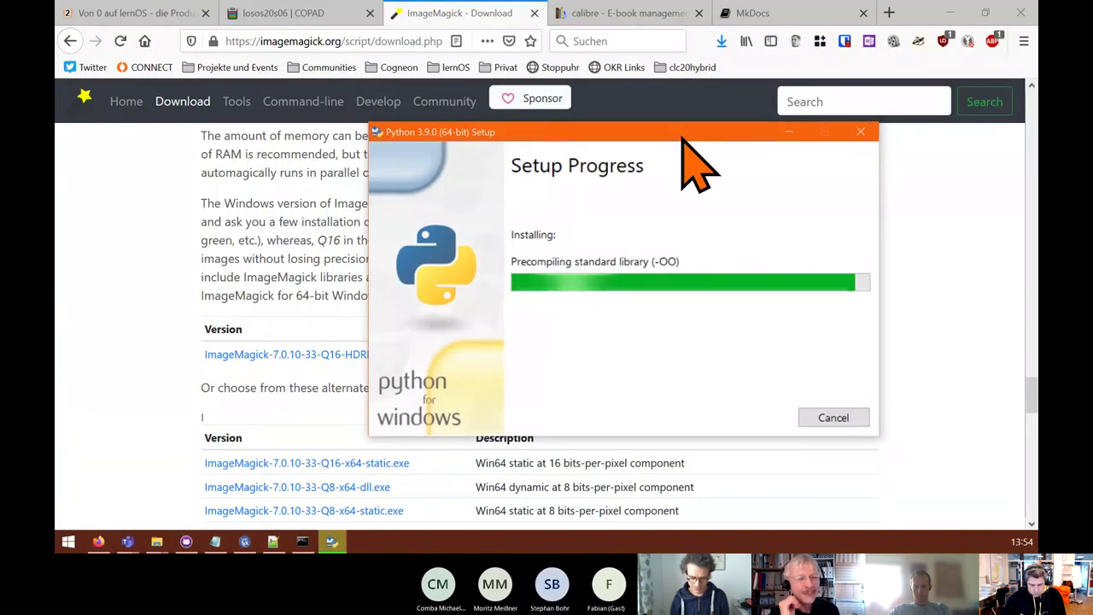
pyautogui.click(721, 41)
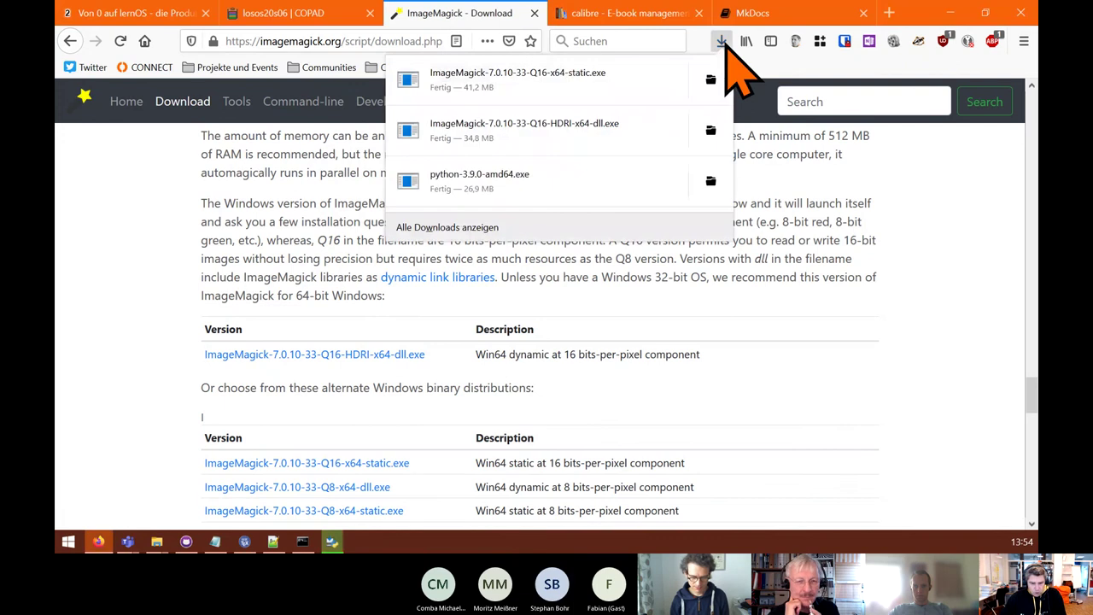
pyautogui.click(710, 130)
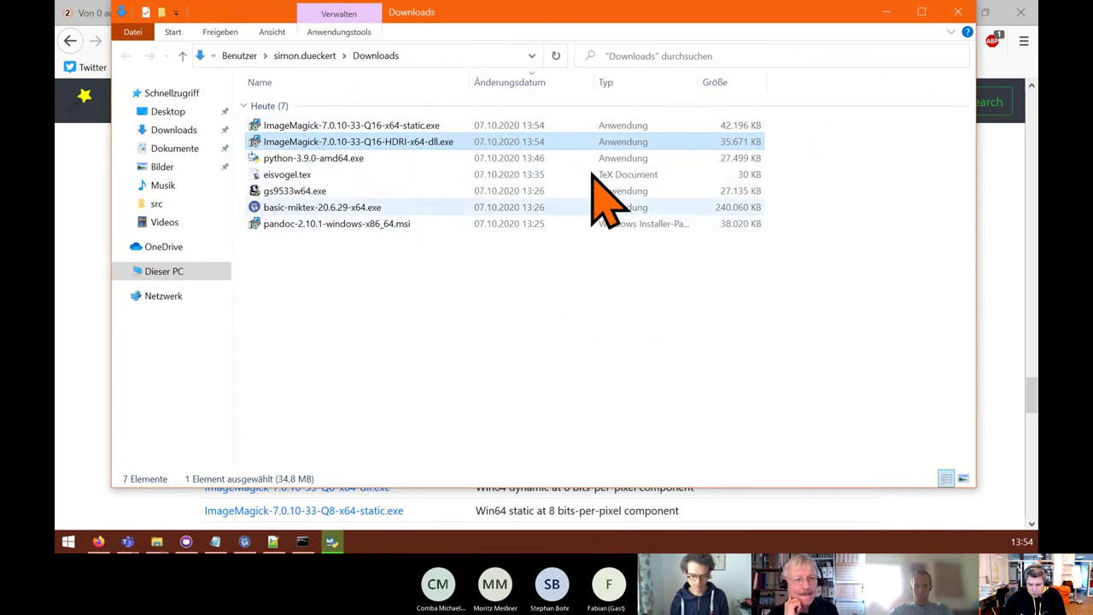
pyautogui.click(719, 45)
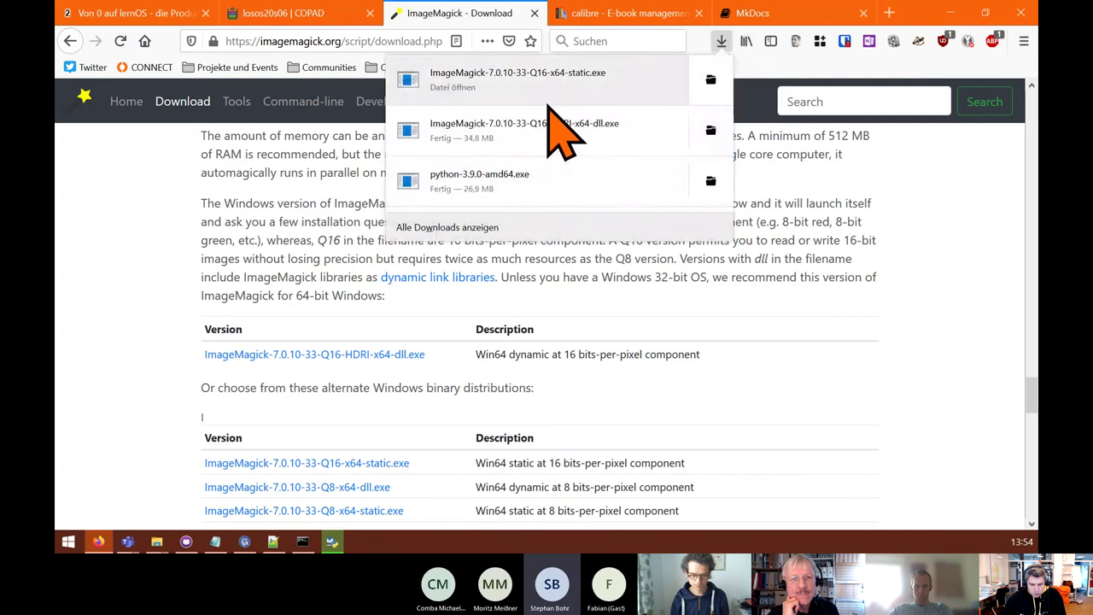
# - Download the Windows installer calibre-5.2.0.msi from the Calibre website and save the file
pyautogui.click(662, 14)
pyautogui.click(609, 380)
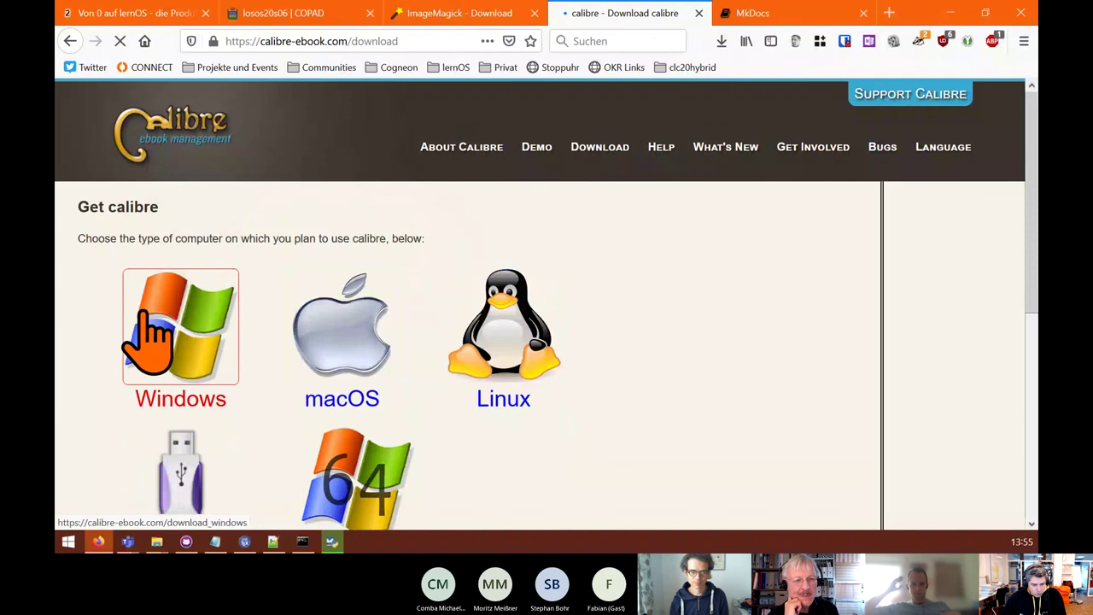
pyautogui.click(224, 386)
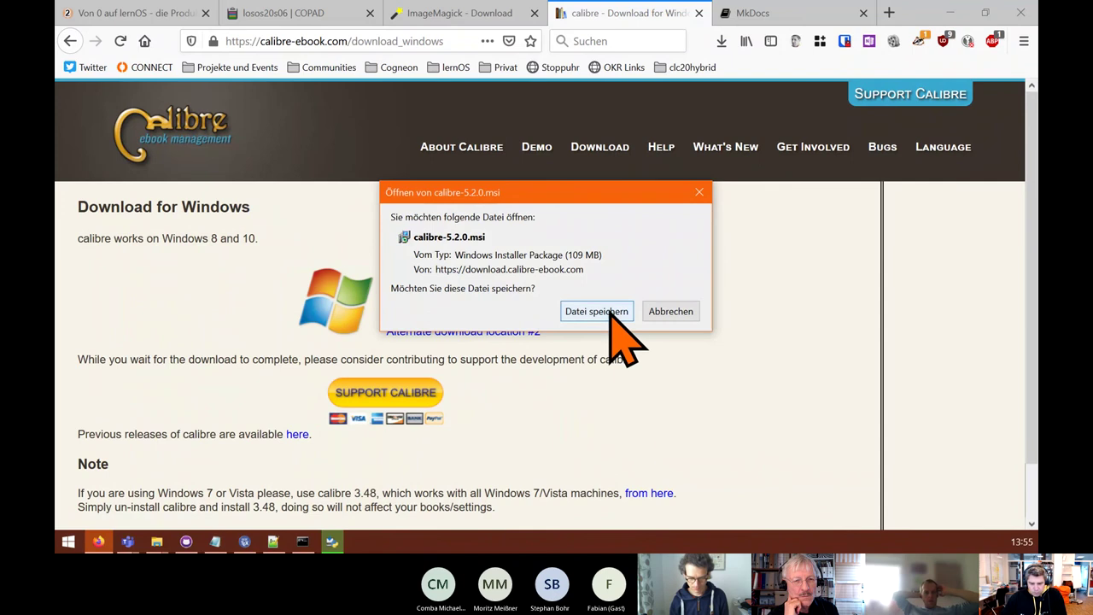
pyautogui.click(597, 311)
# - Close the completed Python 3.9.0 setup and the old command prompt window
pyautogui.click(333, 541)
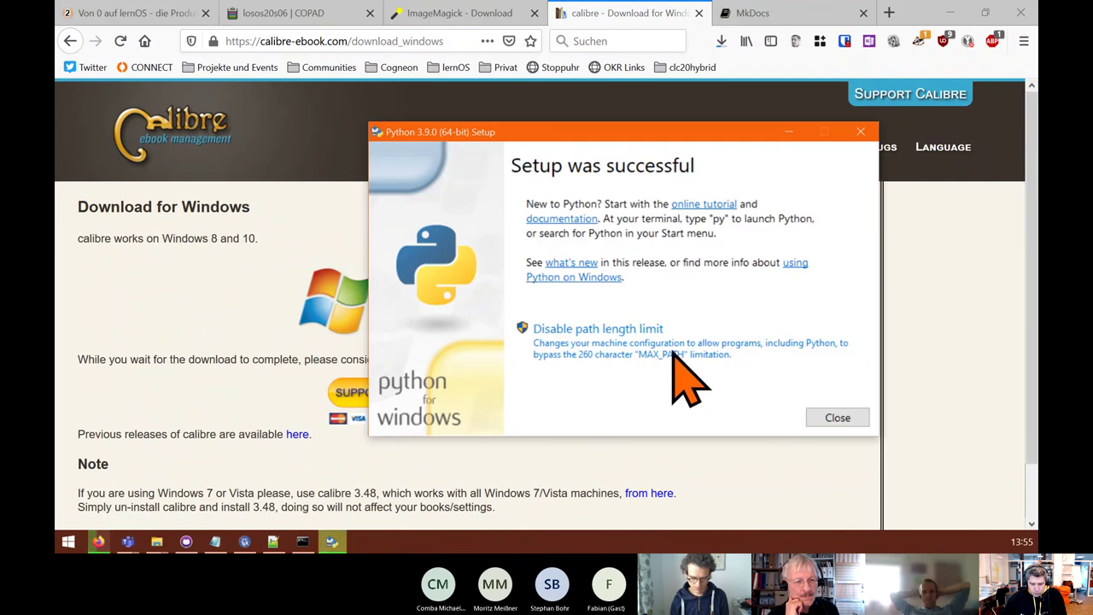
pyautogui.click(795, 408)
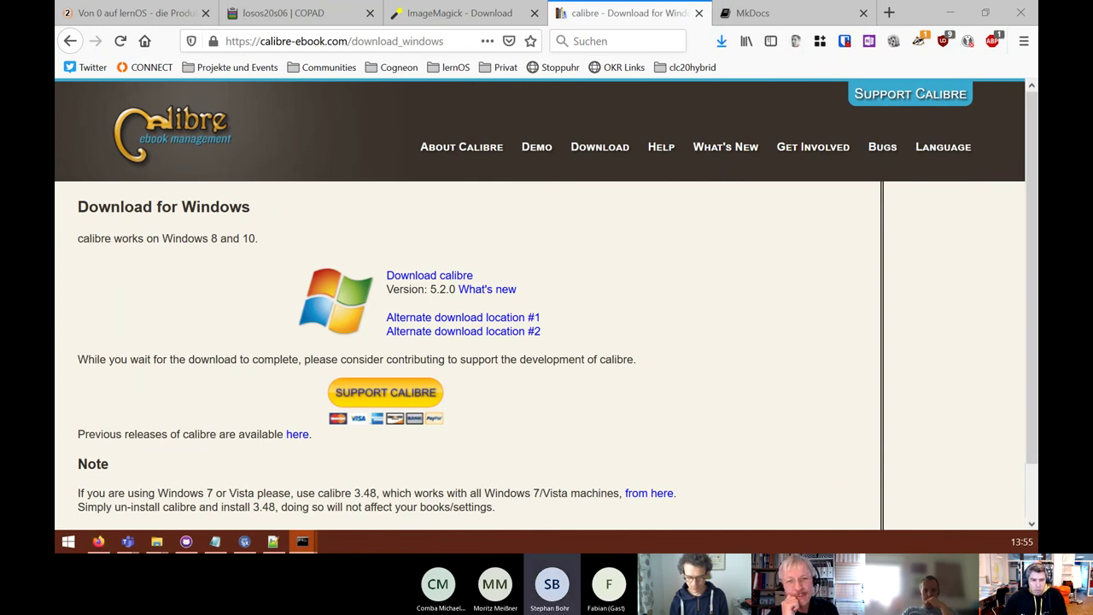
pyautogui.hotkey('alt', 'Tab')
pyautogui.click(714, 168)
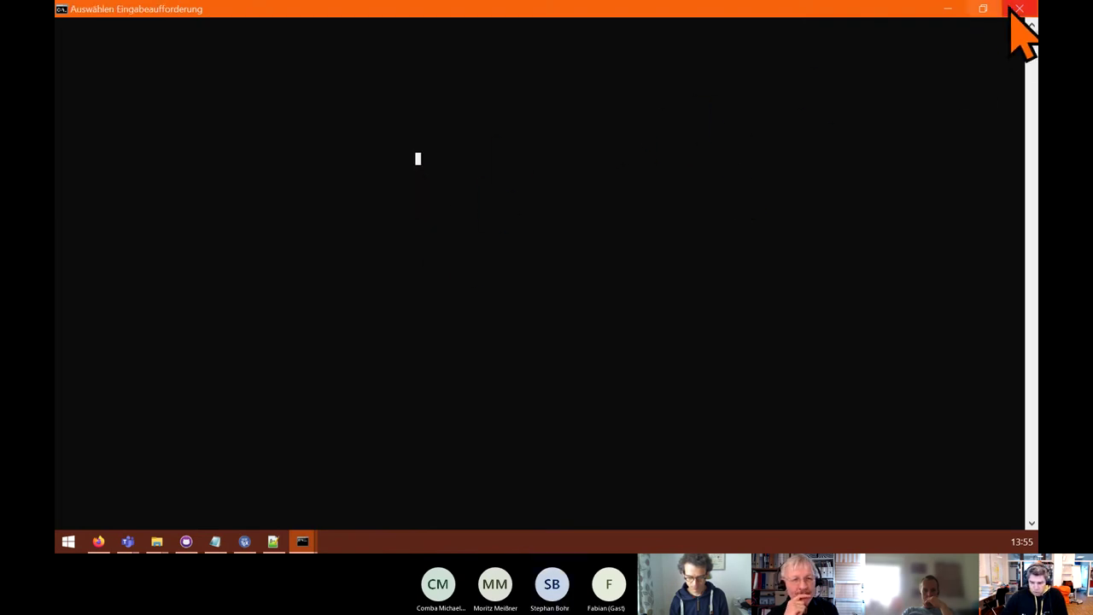
pyautogui.moveTo(837, 17); pyautogui.dragTo(698, 134)
pyautogui.click(855, 131)
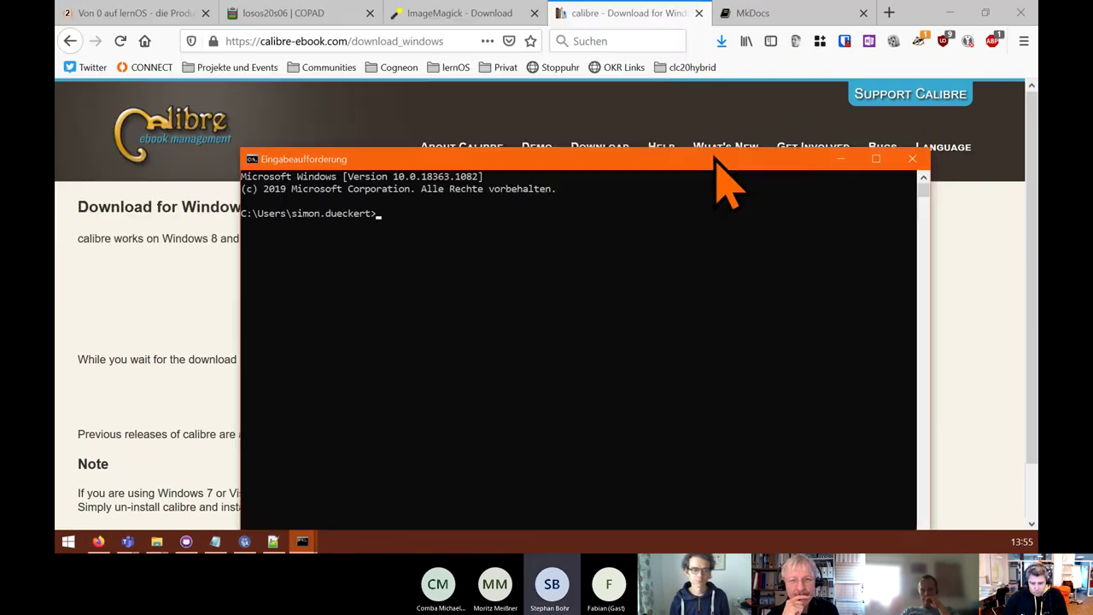
# - Check the Python installation in a maximized new command prompt with python --version, python -v and python -version, and test the pip command
pyautogui.click(837, 49)
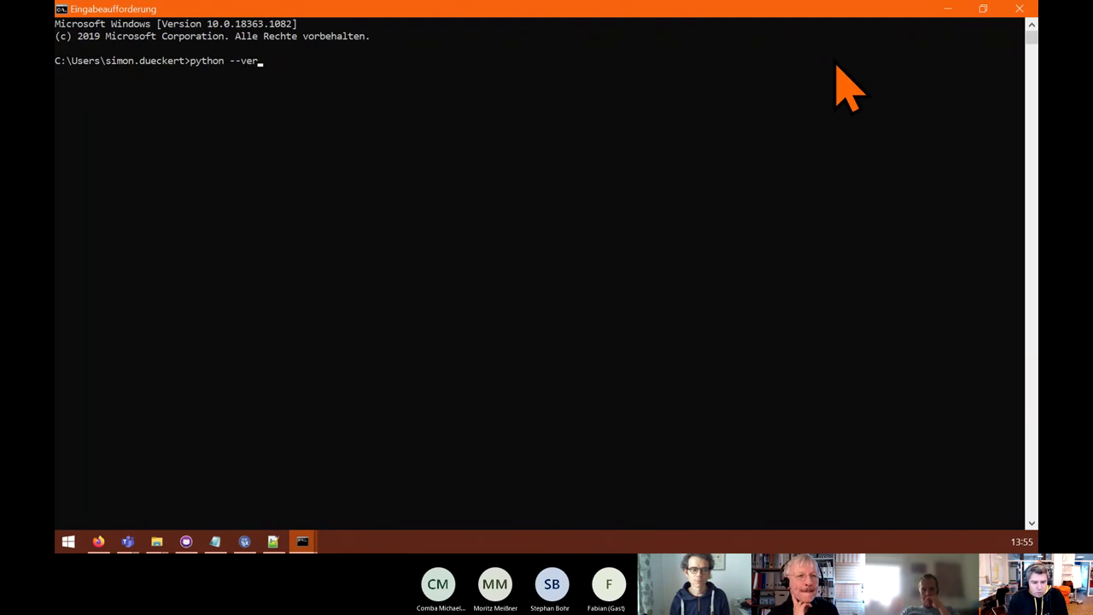
pyautogui.press('Up')
pyautogui.press('BackSpace')
pyautogui.press('BackSpace')
pyautogui.press('BackSpace')
pyautogui.press('BackSpace')
pyautogui.press('BackSpace')
pyautogui.press('BackSpace')
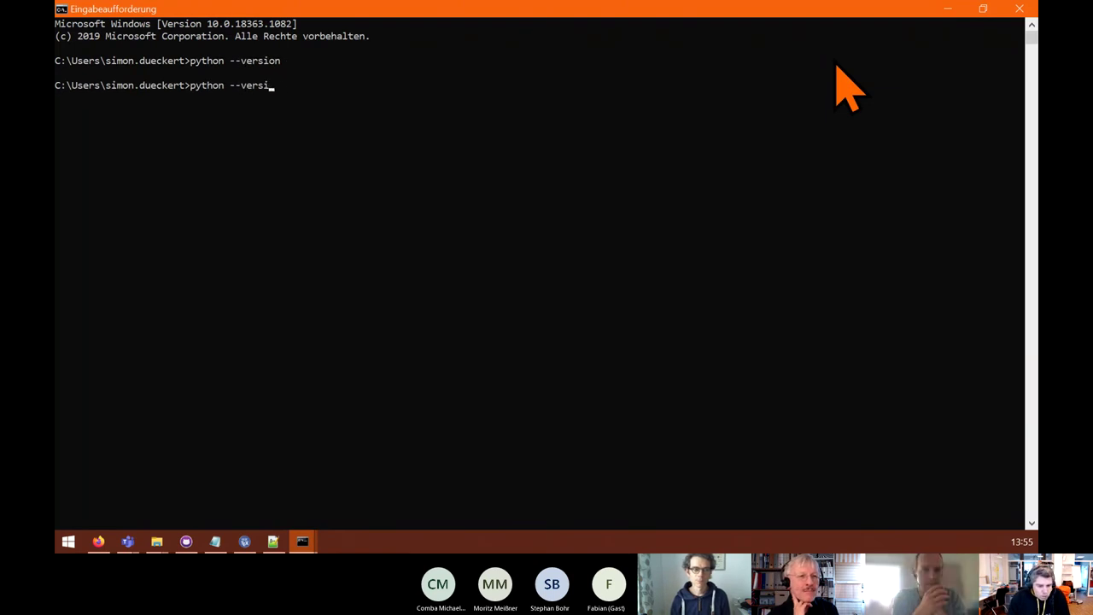
pyautogui.press('Return')
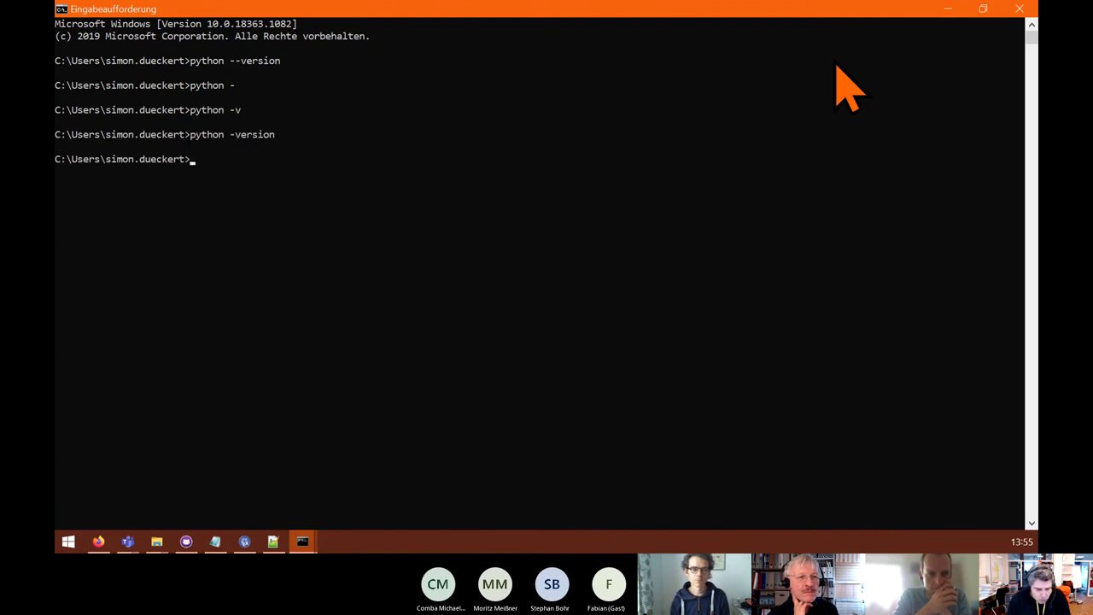
pyautogui.press('Return')
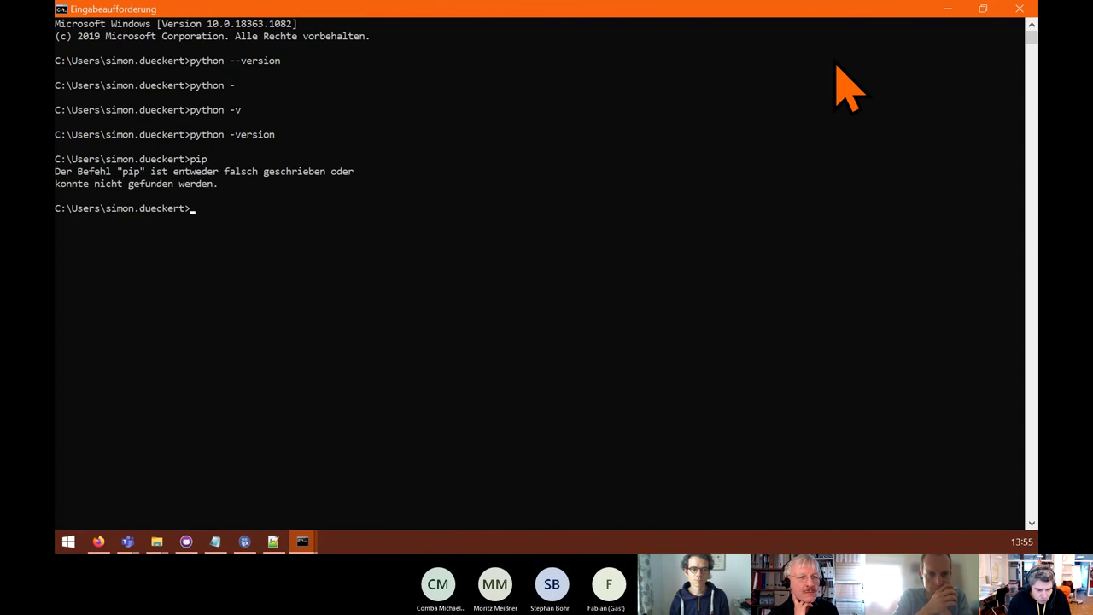
# - Switch to File Explorer and open the Python39 folder under Programme on drive C: to inspect the installed files
pyautogui.click(157, 543)
pyautogui.click(412, 436)
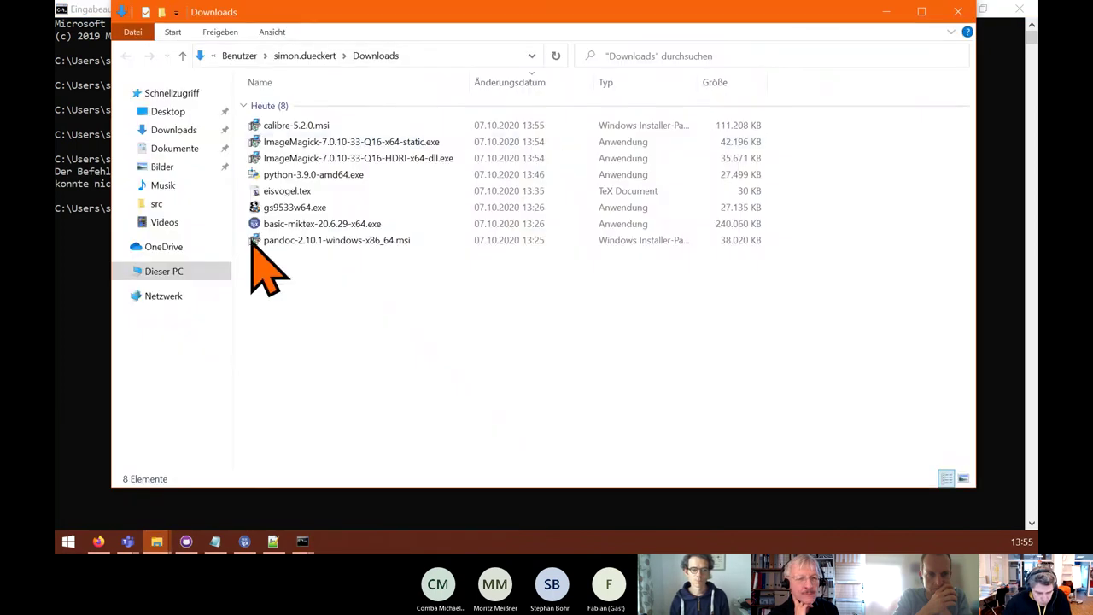
pyautogui.click(166, 274)
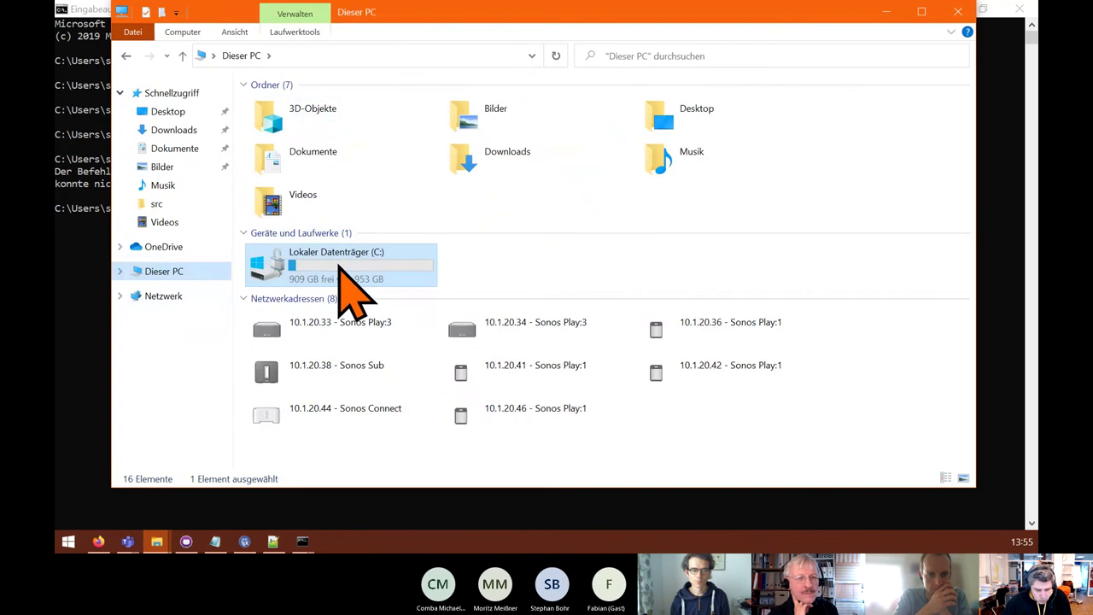
pyautogui.doubleClick(340, 266)
pyautogui.doubleClick(288, 159)
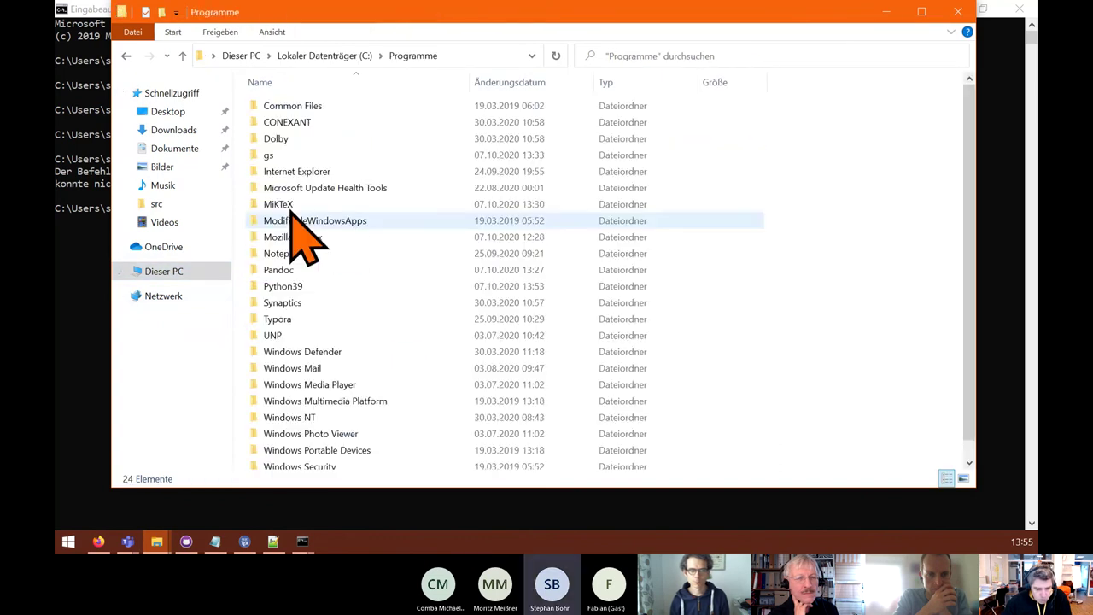
pyautogui.doubleClick(295, 287)
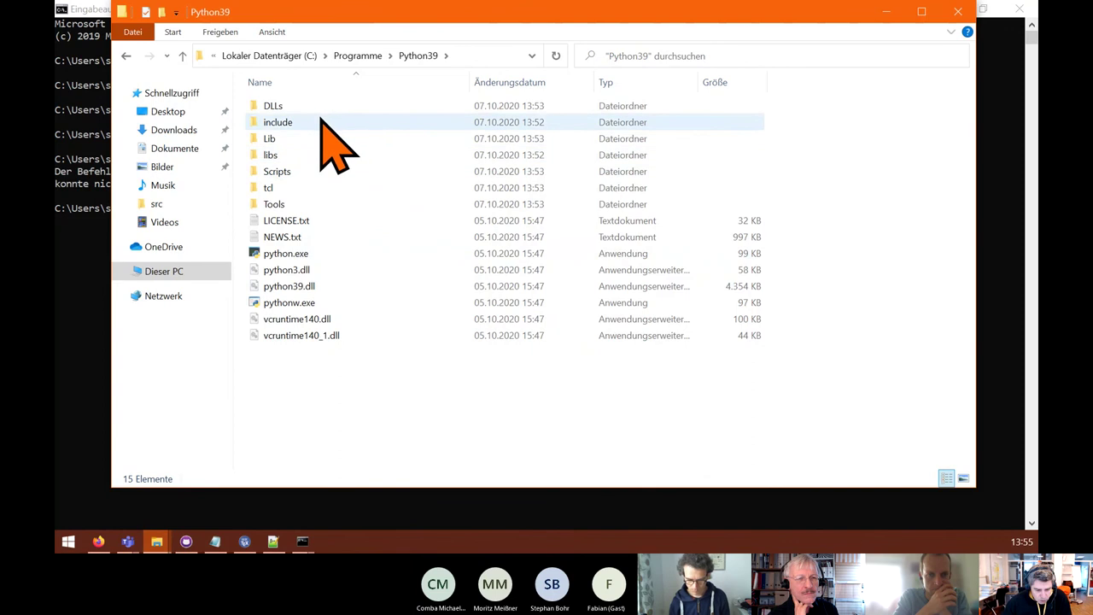
# - Switch to the command prompt and display the current search path with the path command
pyautogui.click(305, 254)
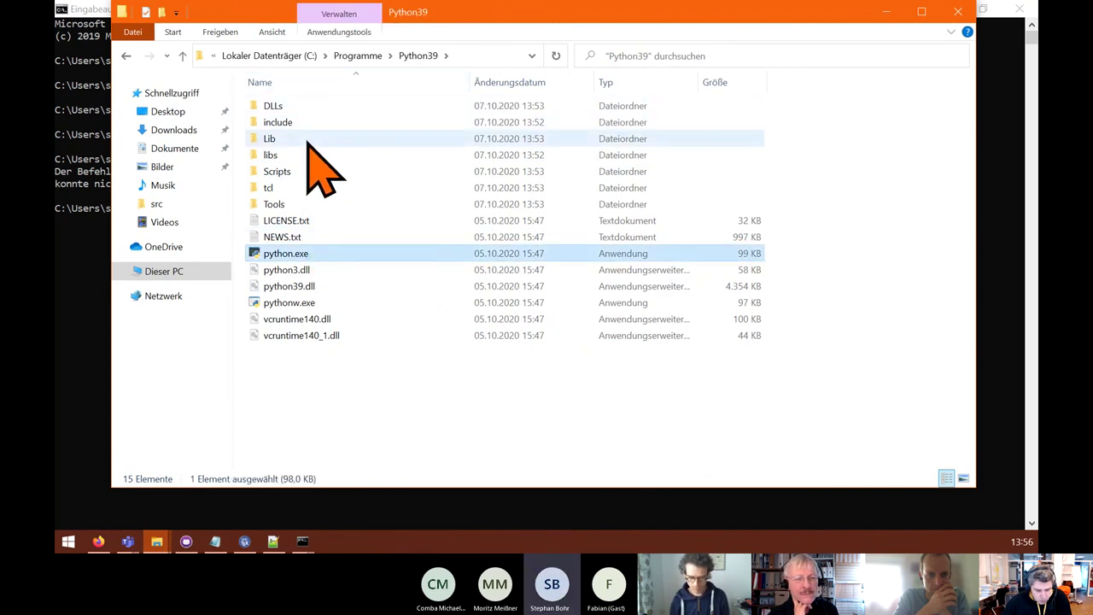
pyautogui.click(88, 258)
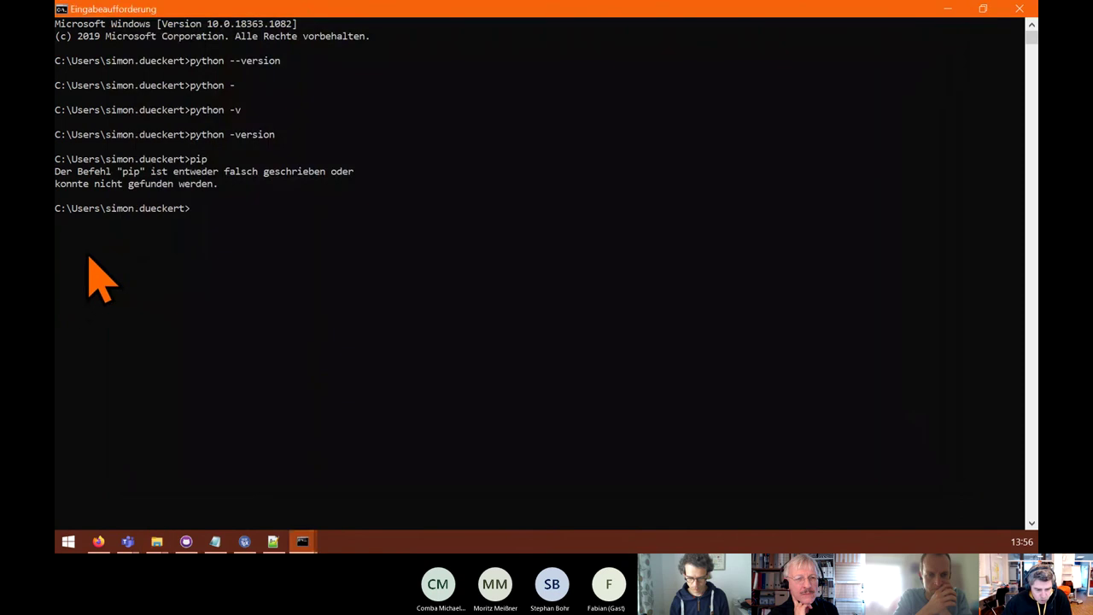
pyautogui.click(254, 208)
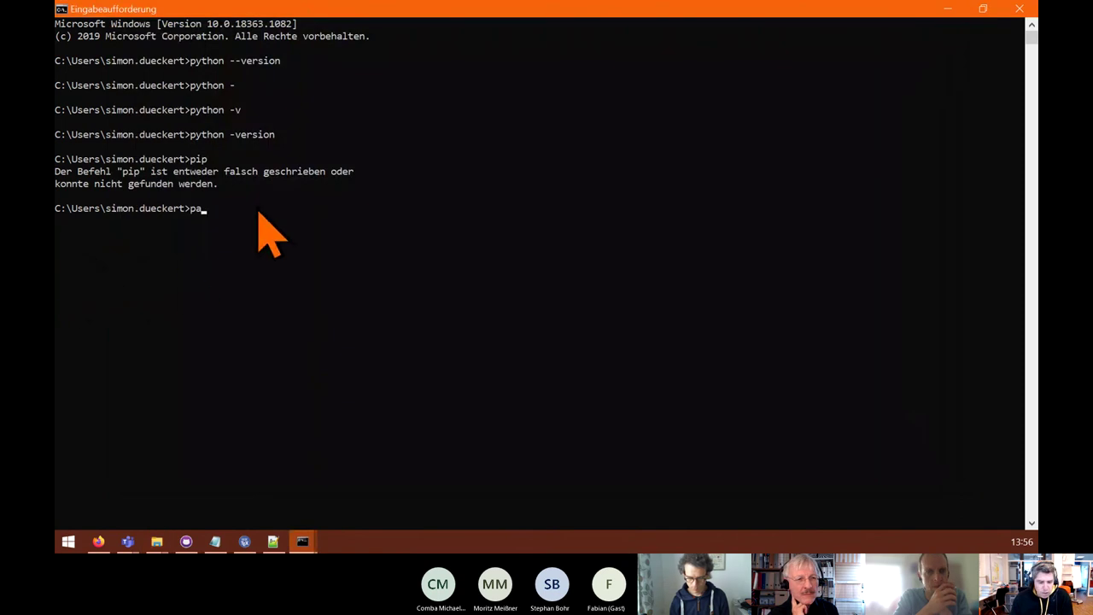
pyautogui.write('path')
pyautogui.press('Return')
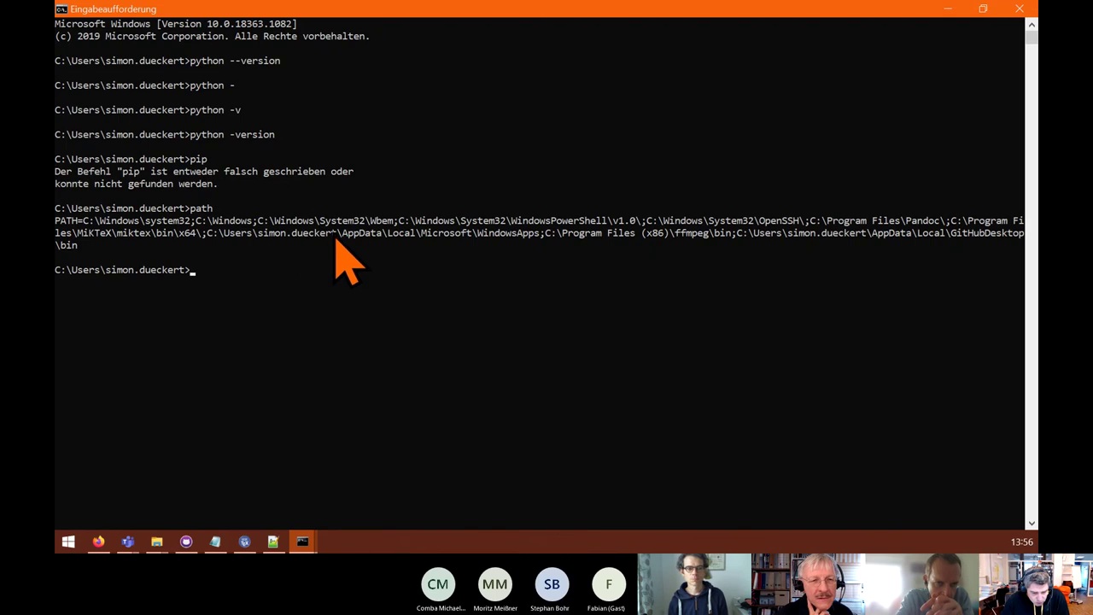
# - Test the pip command again and check the Python installation with python --version in the command prompt
pyautogui.hotkey('alt', 'Tab')
pyautogui.hotkey('alt', 'Tab')
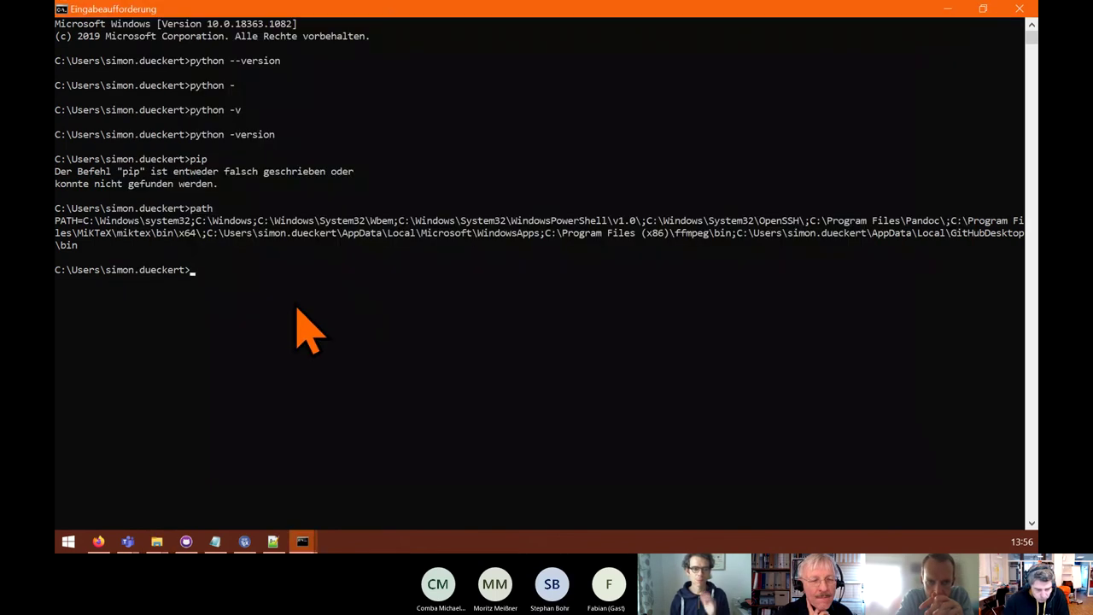
pyautogui.write('pip')
pyautogui.press('Return')
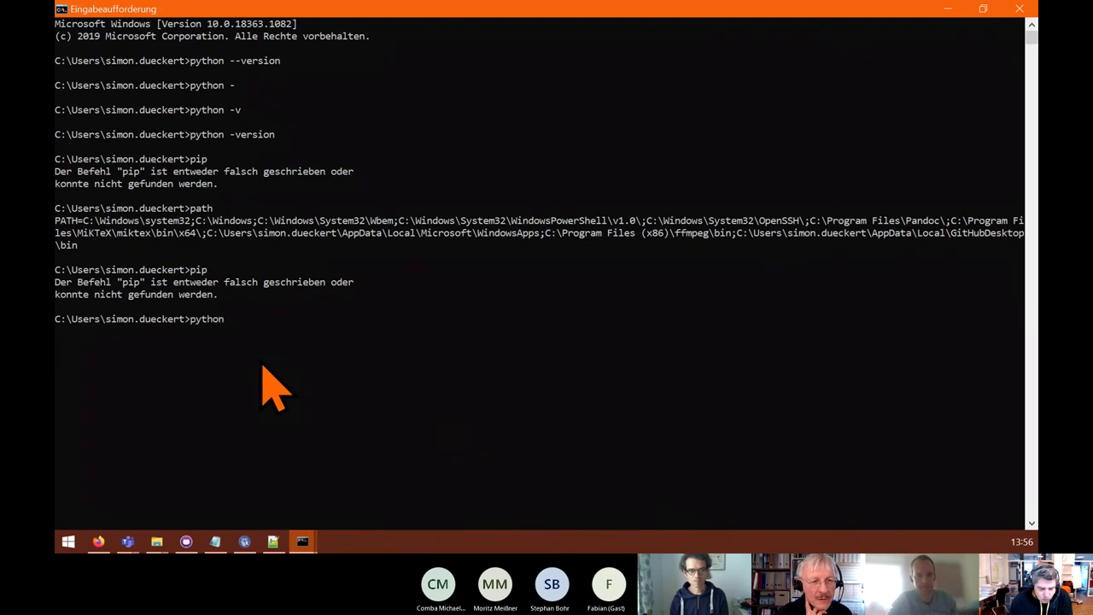
pyautogui.write('python -e')
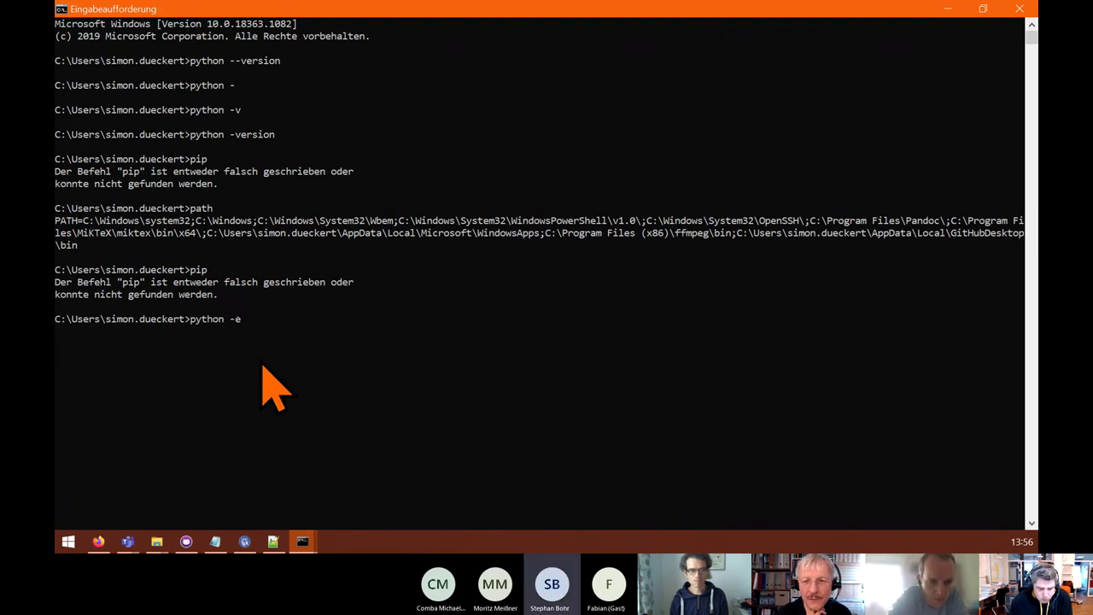
pyautogui.press('BackSpace')
pyautogui.write('-version')
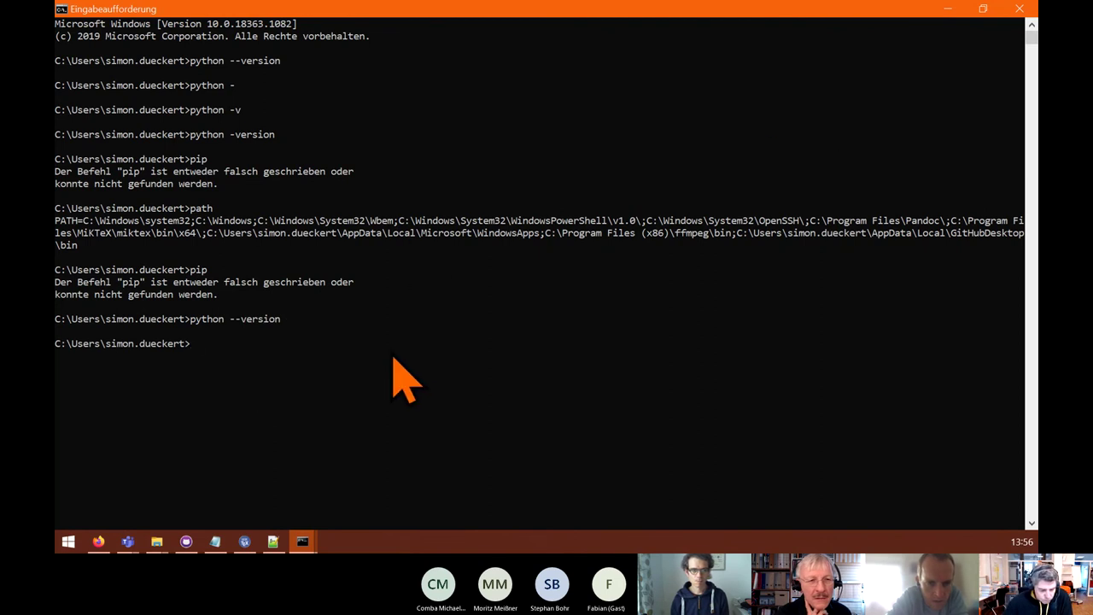
pyautogui.click(69, 545)
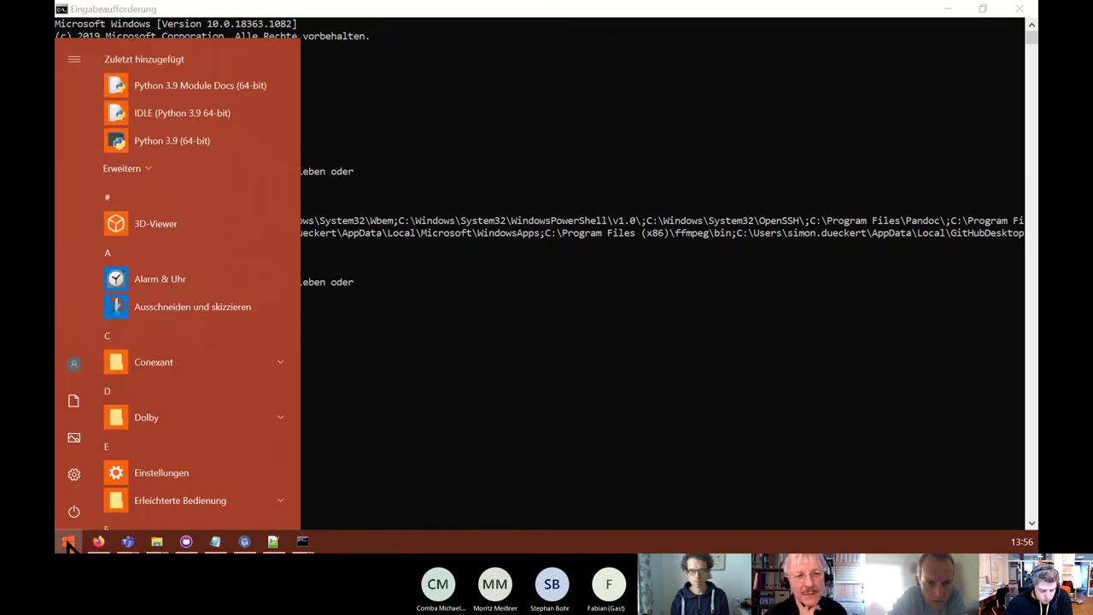
pyautogui.click(424, 403)
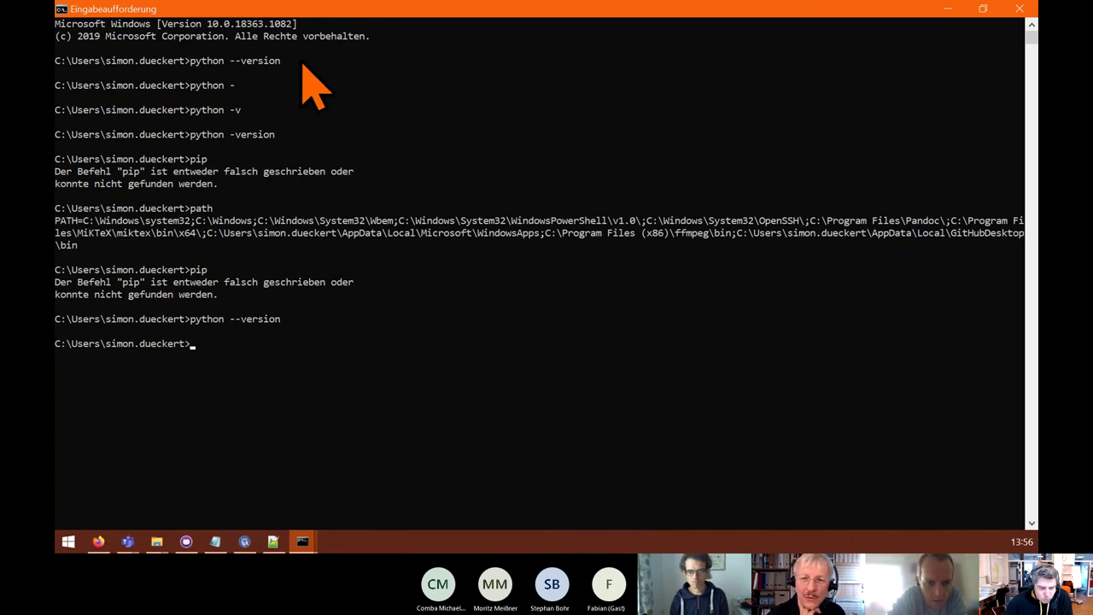
# - Switch to Firefox and review the Python and pip requirements in the manual installation section of the MkDocs page
pyautogui.hotkey('alt', 'Tab')
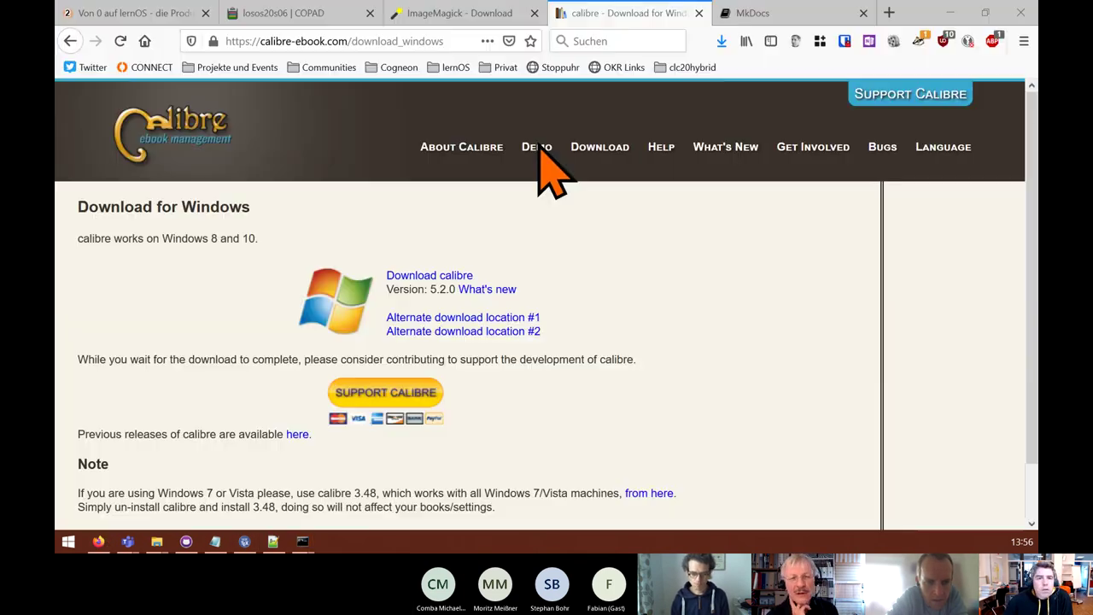
pyautogui.click(309, 15)
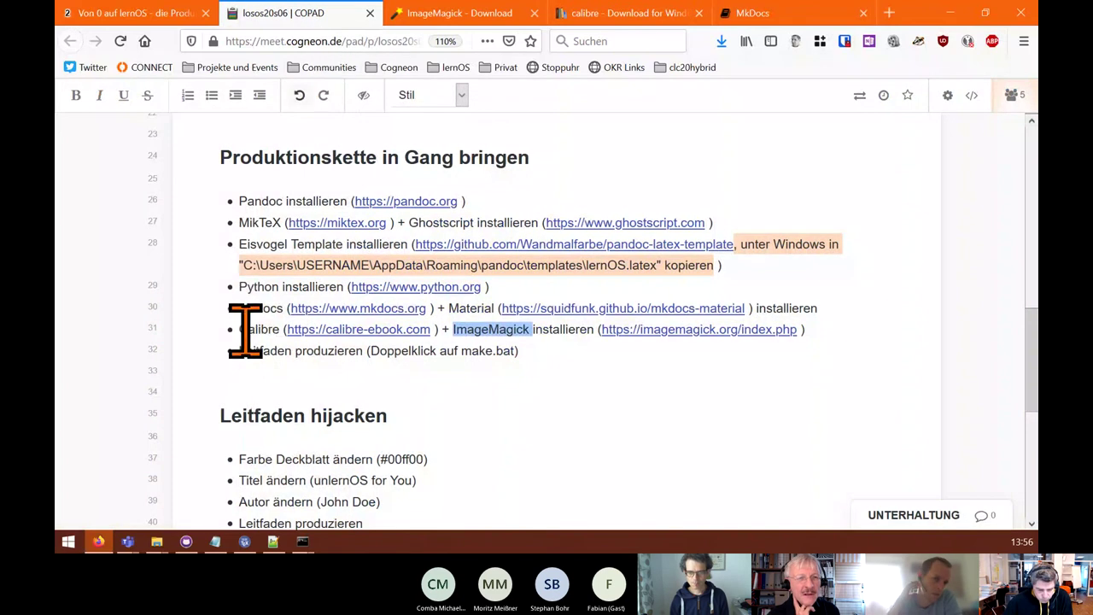
pyautogui.click(451, 19)
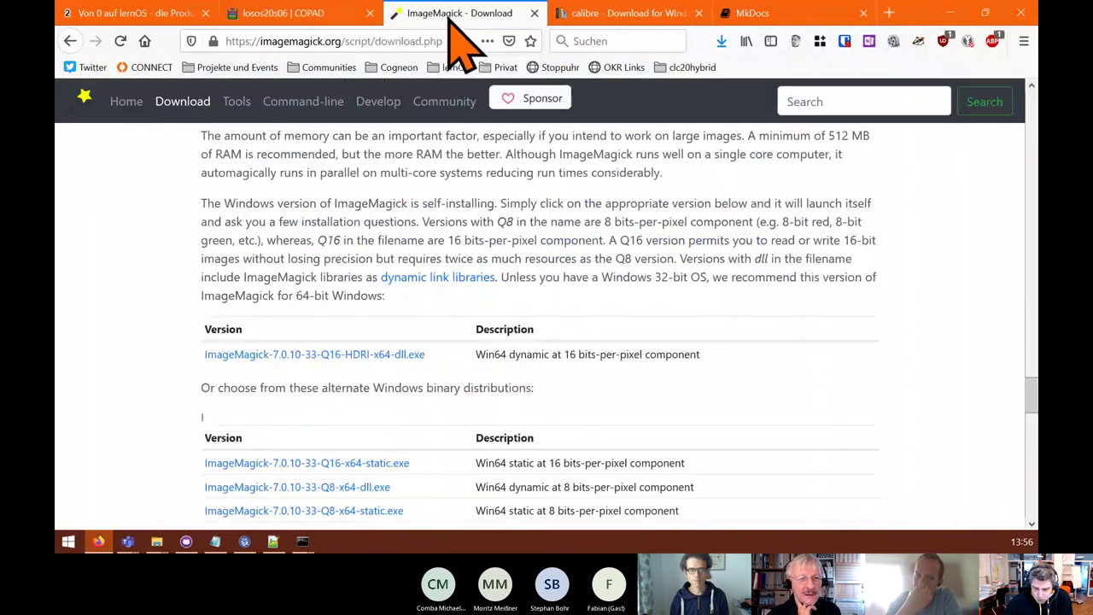
pyautogui.click(583, 49)
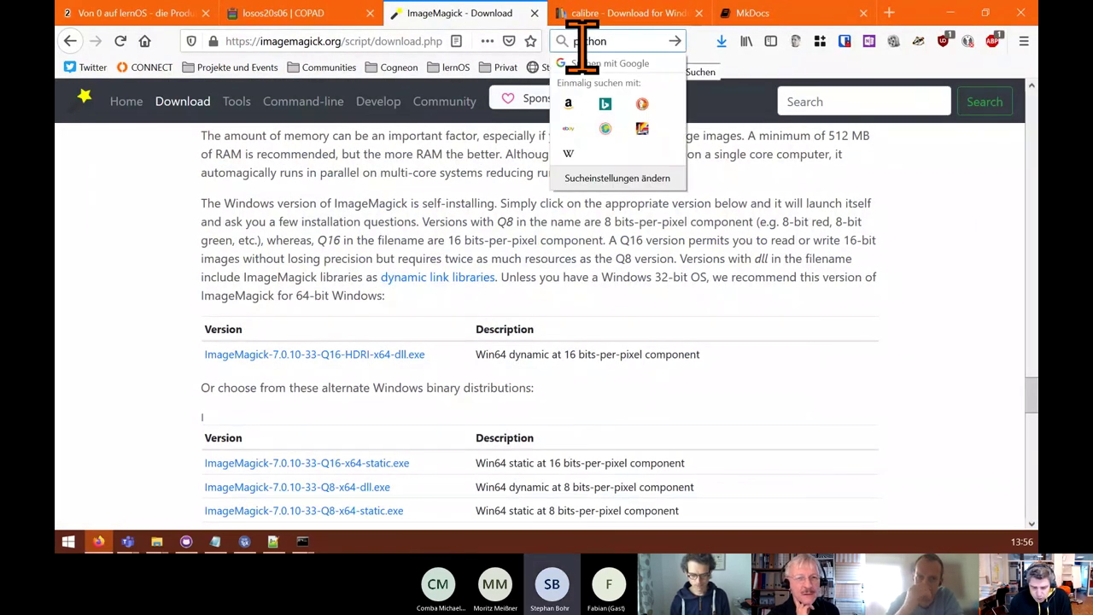
pyautogui.write('p')
pyautogui.press('BackSpace')
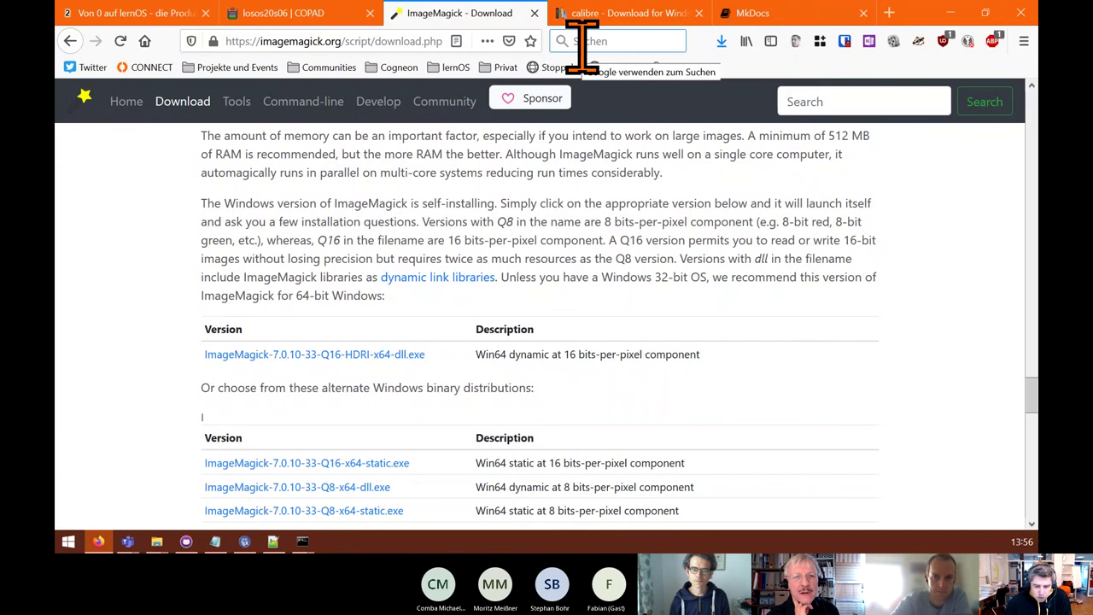
pyautogui.click(767, 15)
pyautogui.scroll(-2, 435, 374)
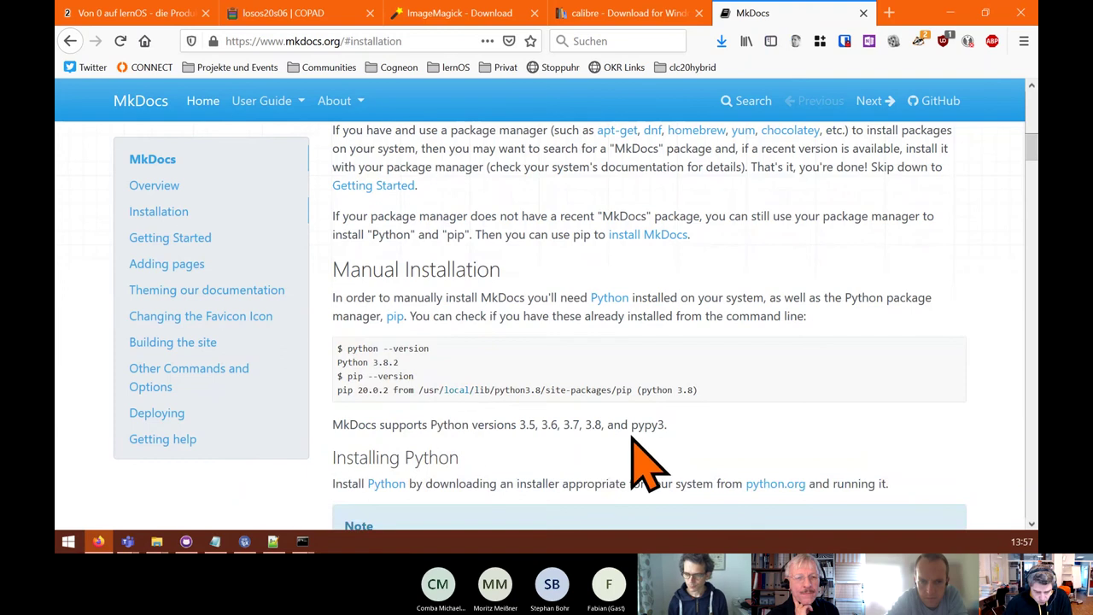
pyautogui.scroll(-2, 598, 440)
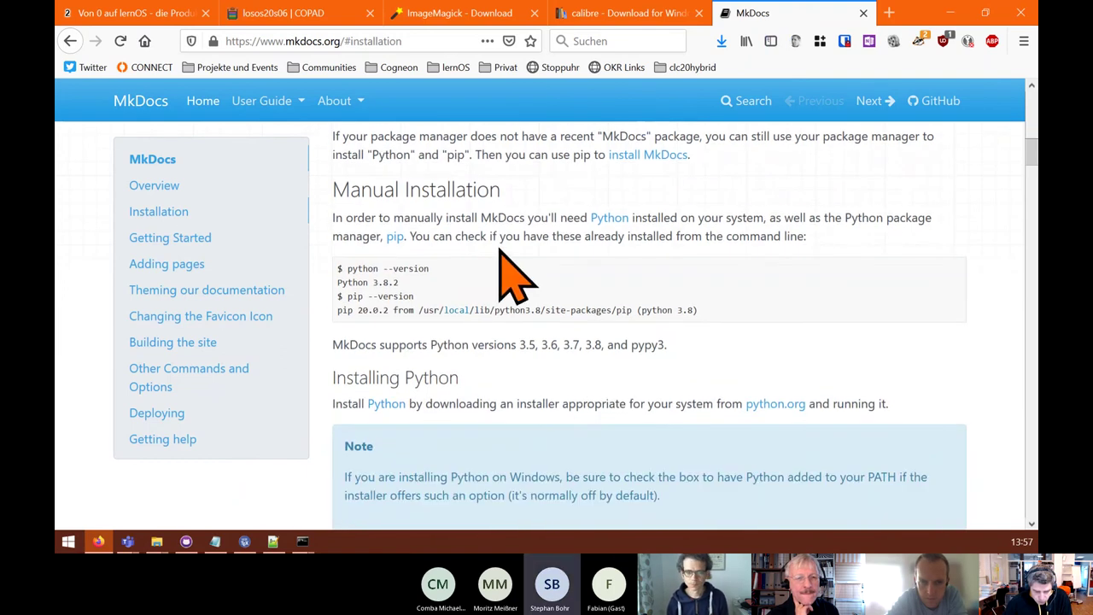
# - Return to the command prompt, change to the folder C:\Program Files\Python39 and list its contents with dir
pyautogui.moveTo(316, 545)
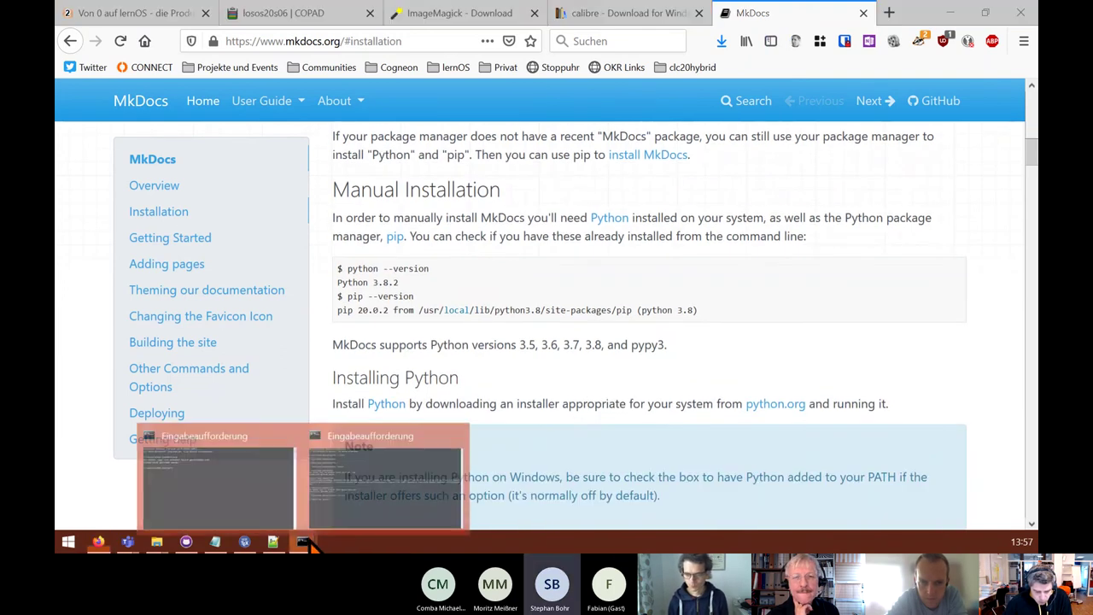
pyautogui.click(423, 504)
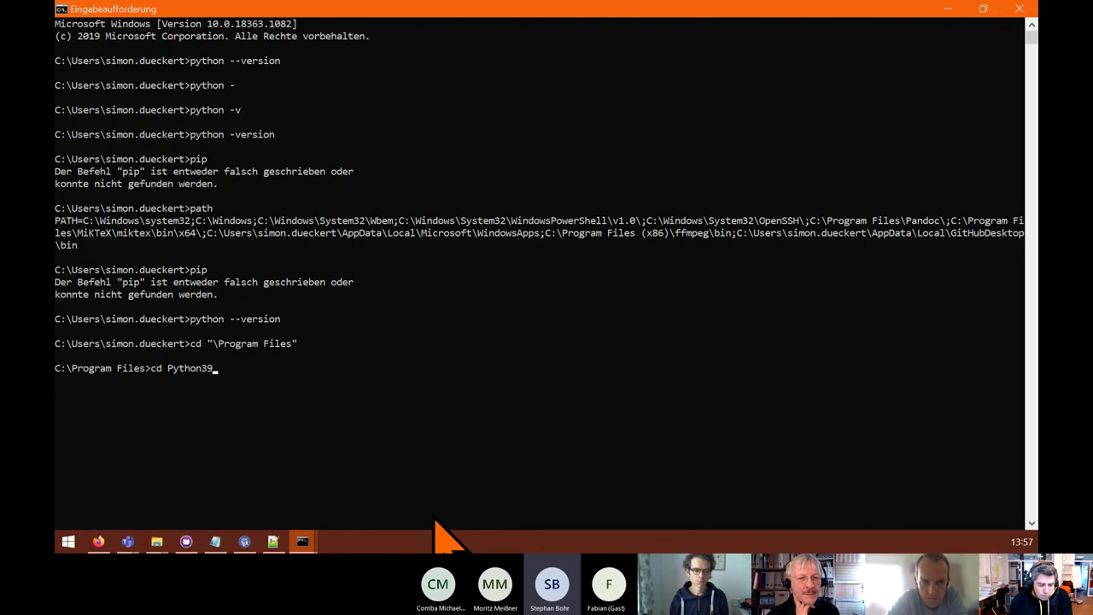
pyautogui.write('dir')
pyautogui.press('Return')
# - Run python --version and pip directly from the Python39 folder
pyautogui.write('py')
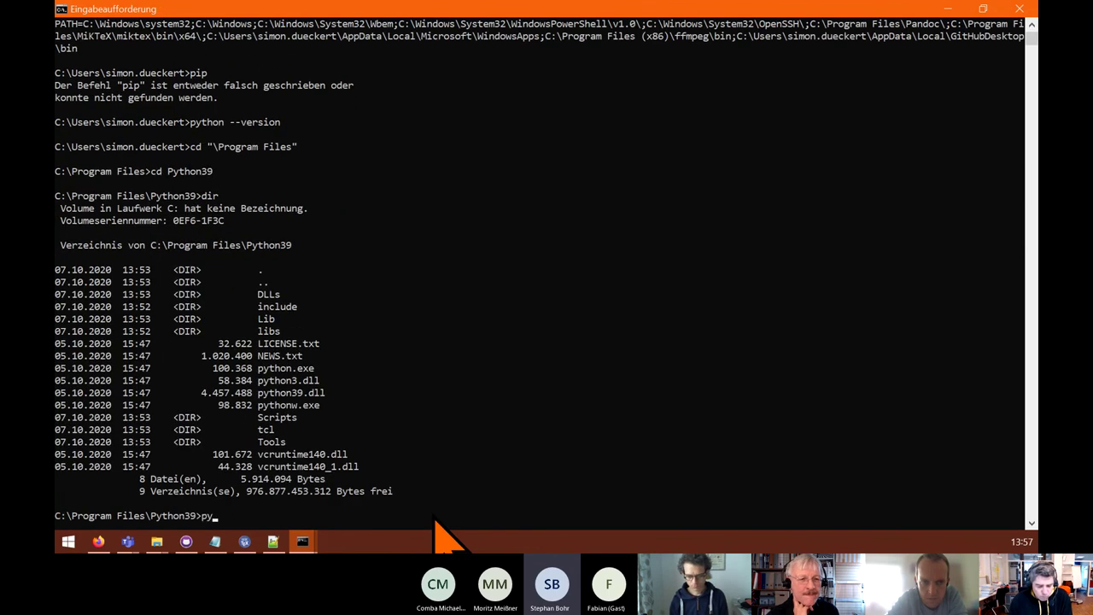
pyautogui.write('thon --ver')
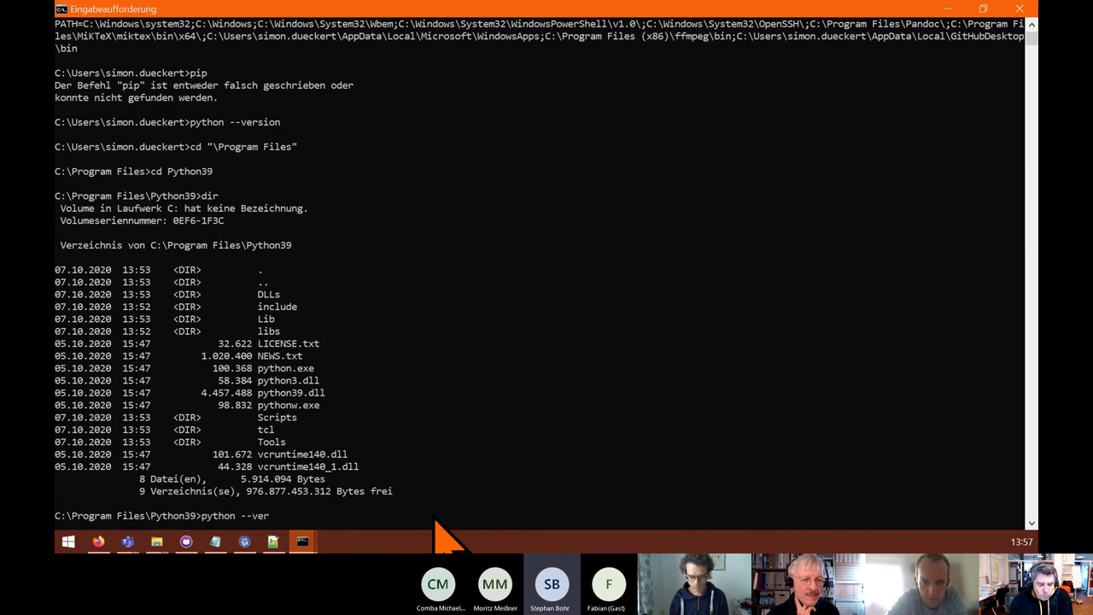
pyautogui.write('sion')
pyautogui.press('Return')
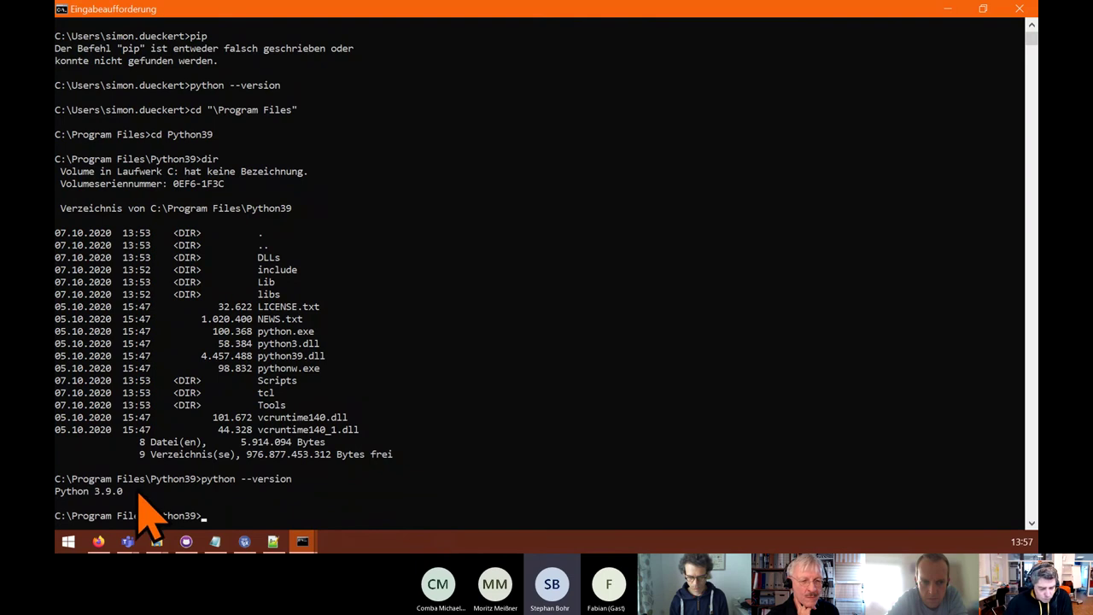
pyautogui.write('pip')
pyautogui.press('Return')
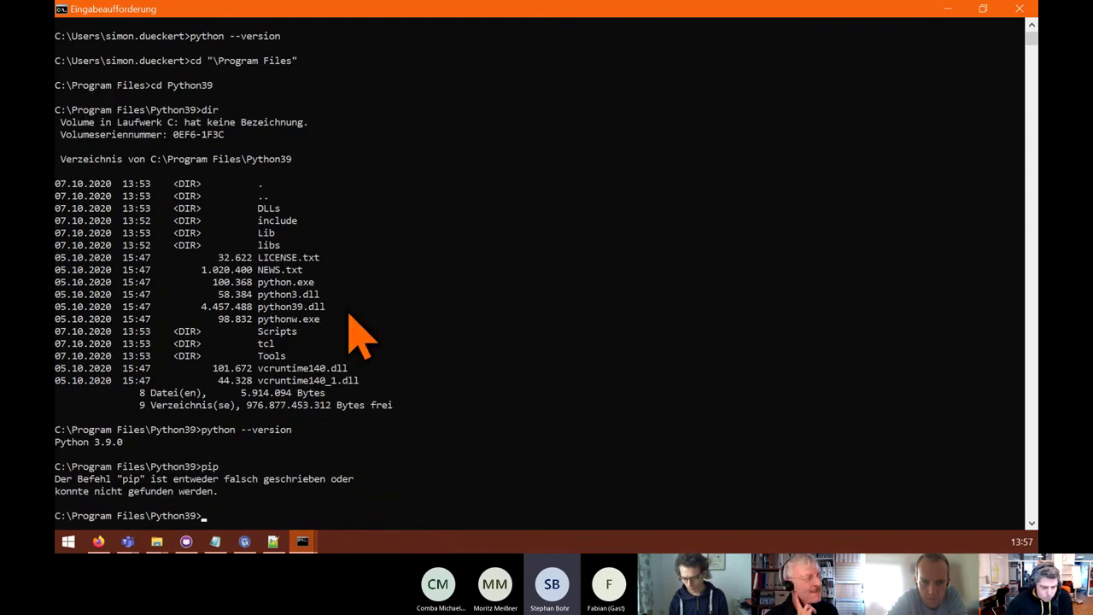
# - Switch to File Explorer, inspect the include folder inside Python39 and return to the Python39 folder
pyautogui.click(157, 542)
pyautogui.click(535, 450)
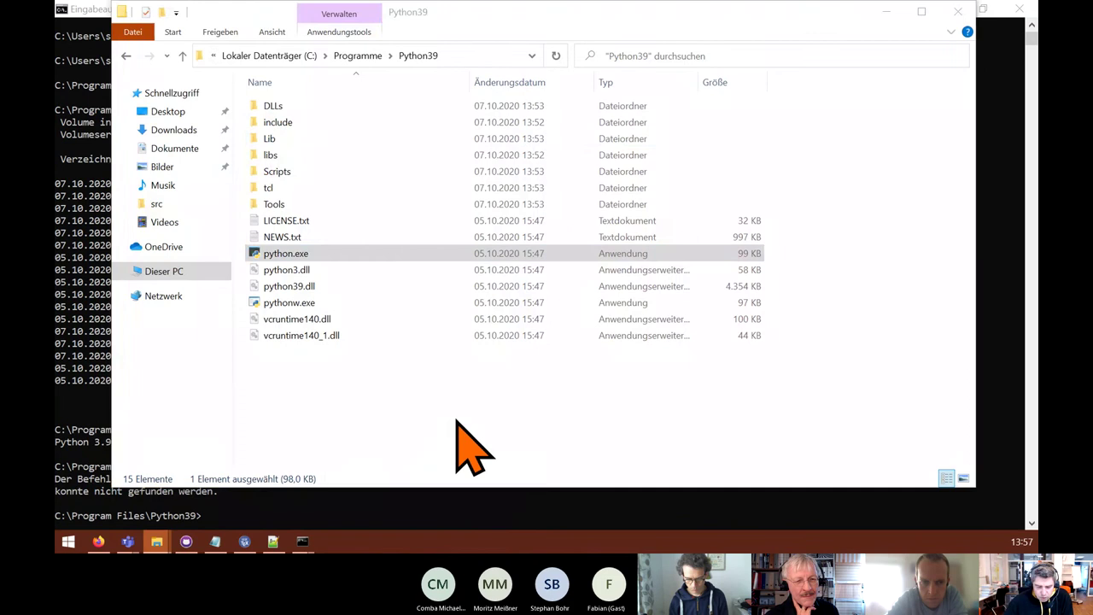
pyautogui.click(287, 123)
pyautogui.doubleClick(287, 124)
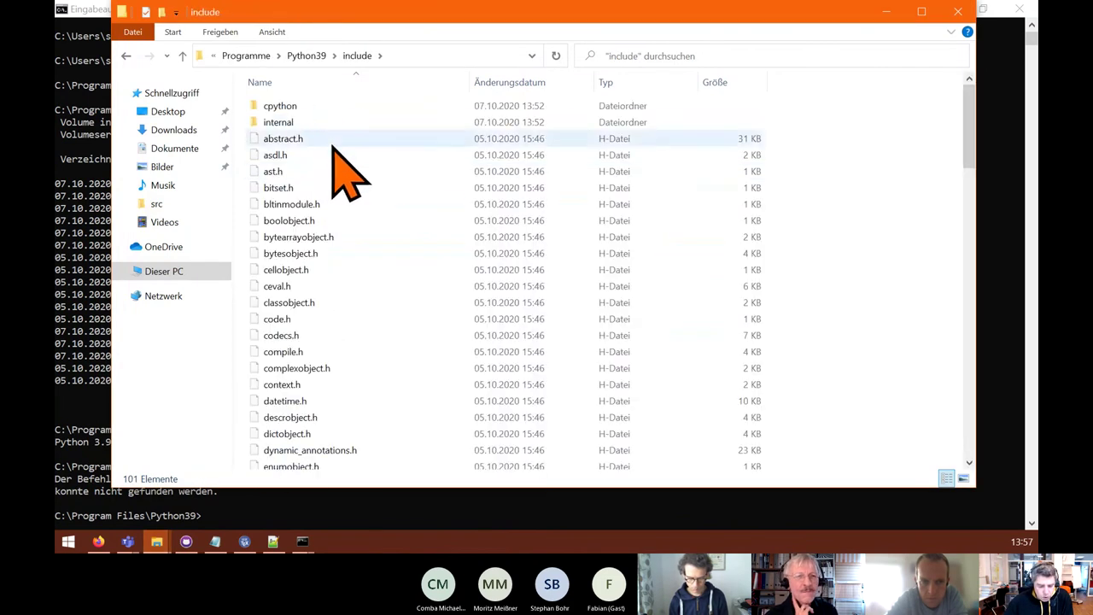
pyautogui.scroll(-8, 390, 312)
pyautogui.scroll(1, 269, 224)
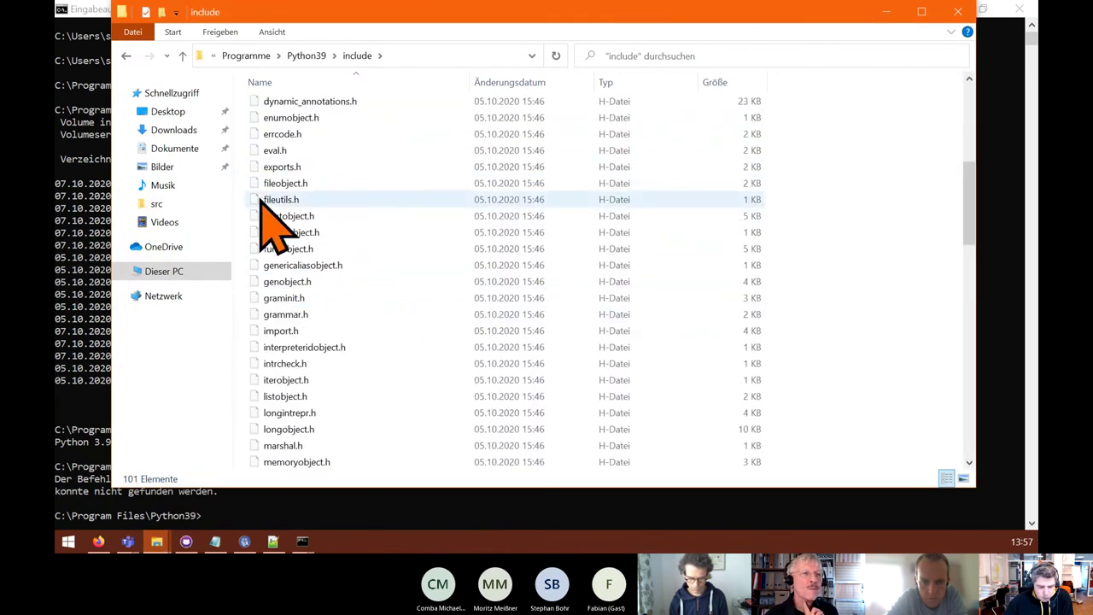
pyautogui.click(127, 56)
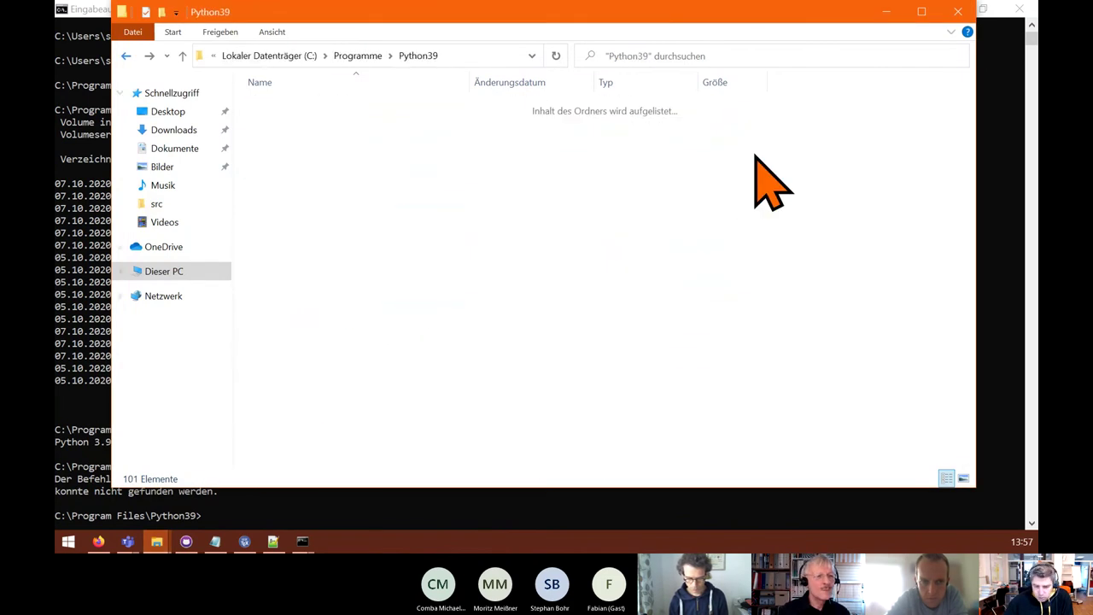
# - Search the Python39 folder for pip and select pip.exe from the Scripts folder among the results
pyautogui.click(726, 61)
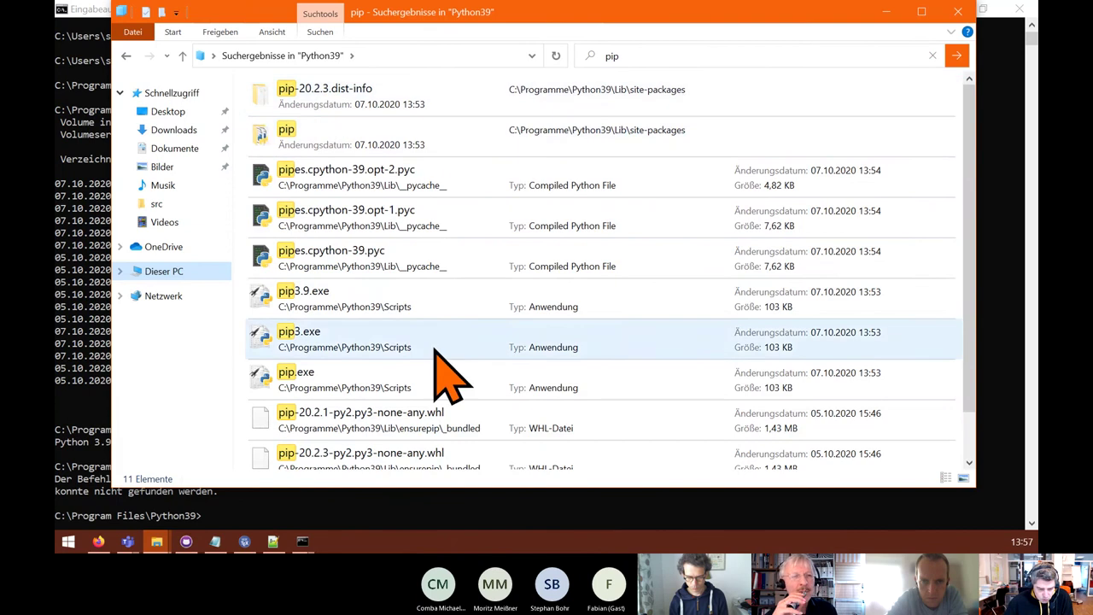
pyautogui.click(321, 338)
pyautogui.scroll(-1, 389, 369)
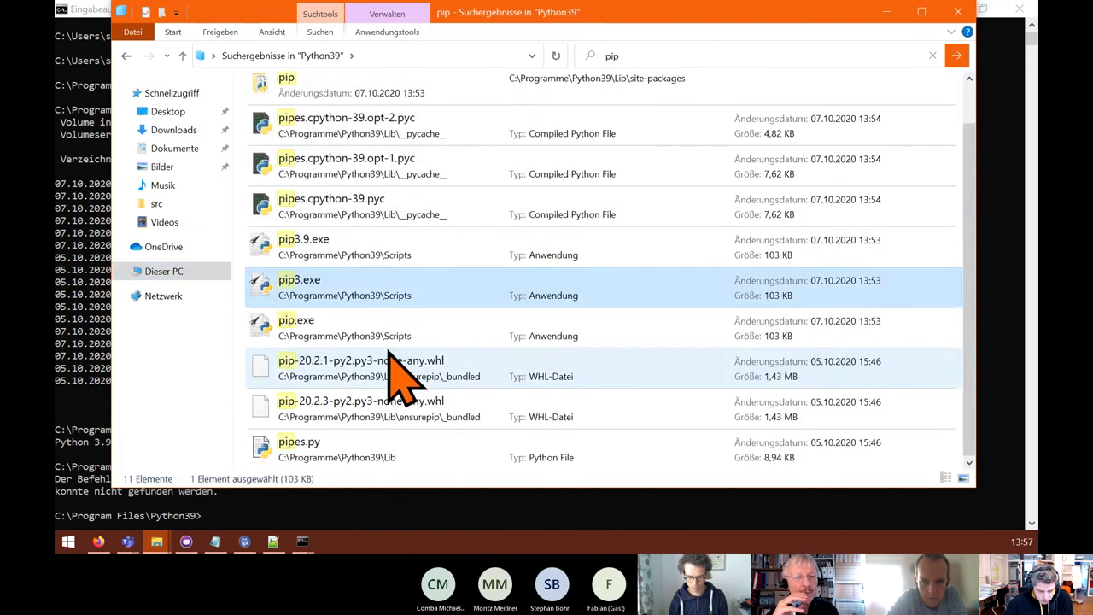
pyautogui.click(296, 327)
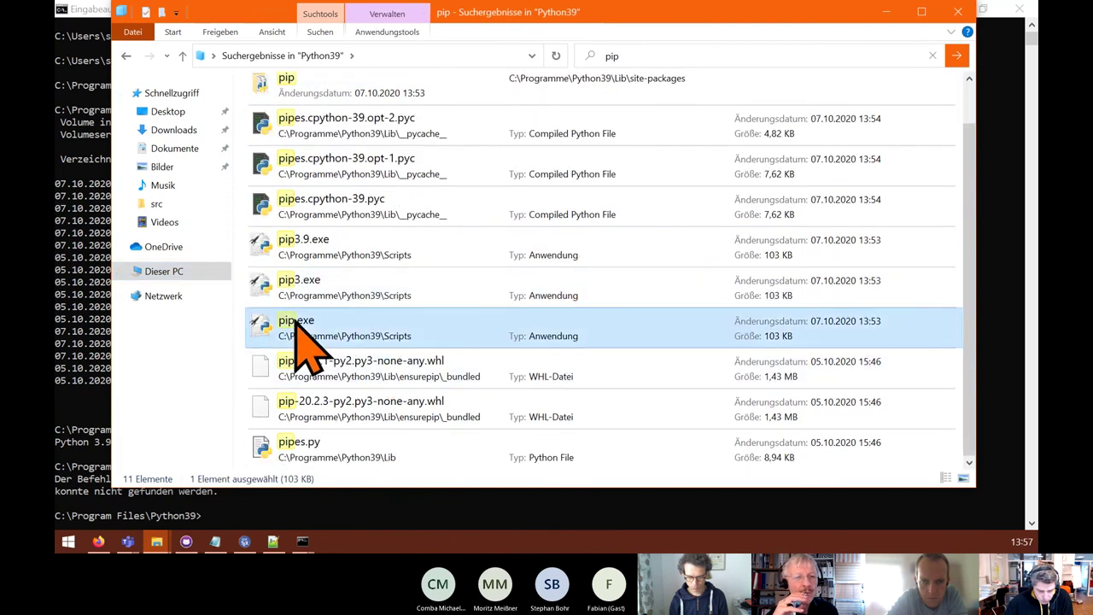
# - Check the command prompt, return to the Python39 search results for pip and close that File Explorer window
pyautogui.click(90, 500)
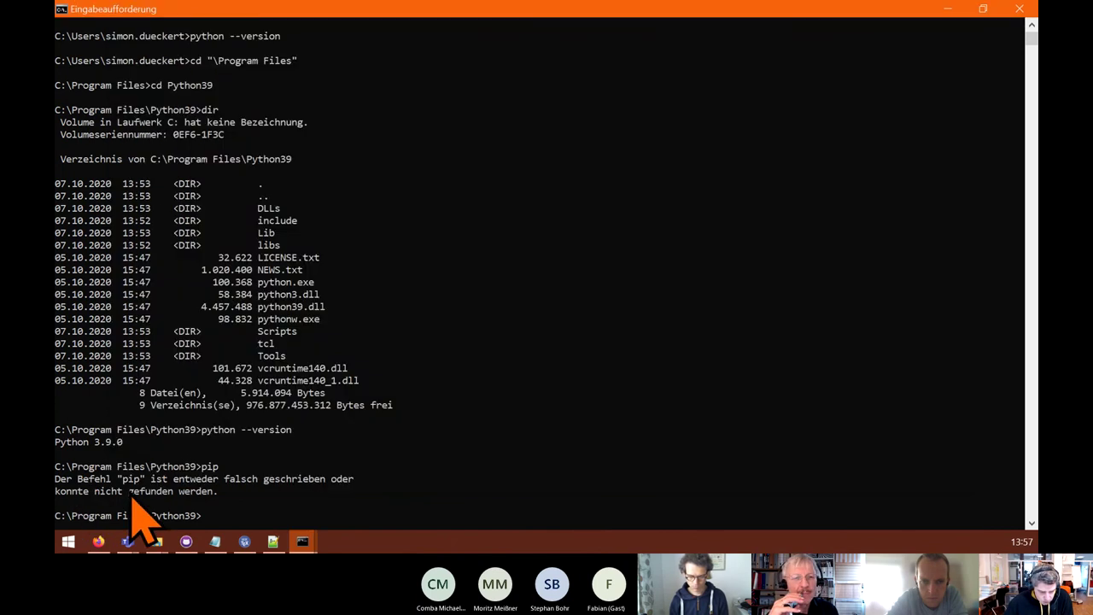
pyautogui.click(158, 542)
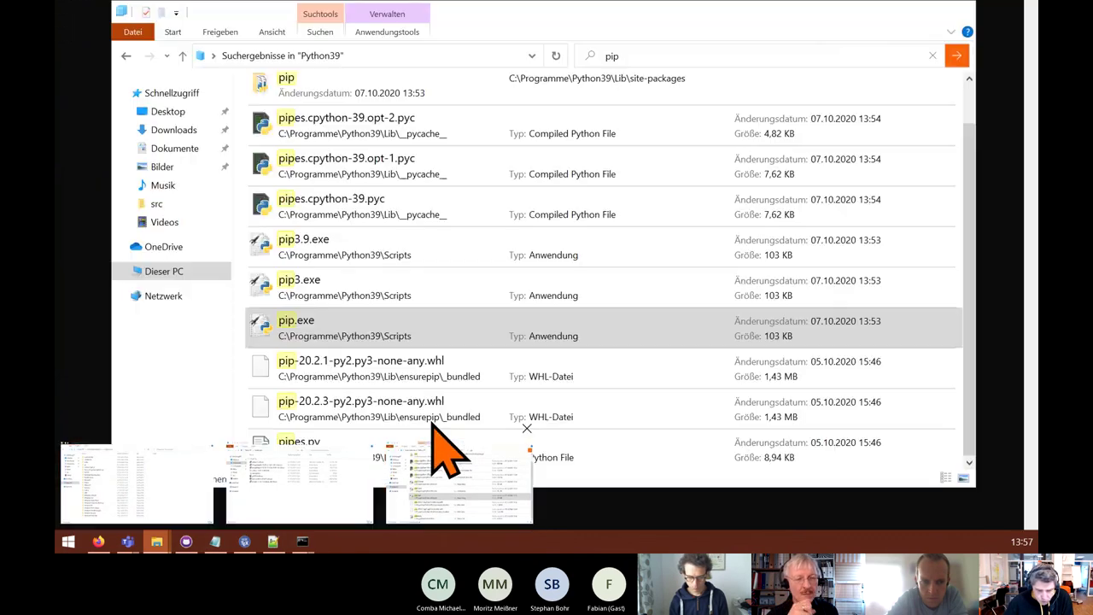
pyautogui.click(433, 427)
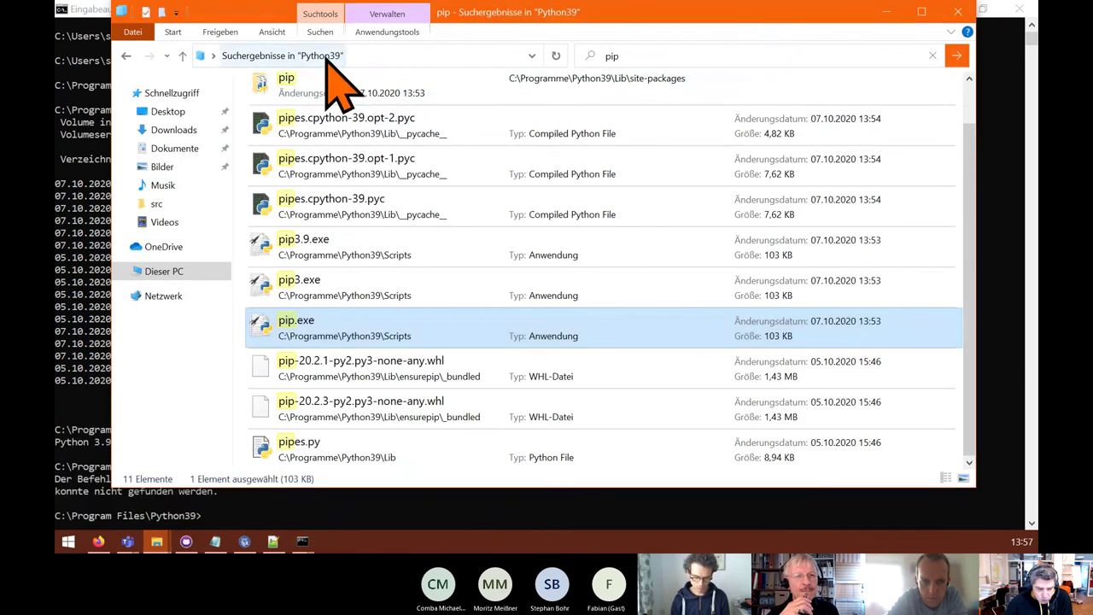
pyautogui.click(960, 16)
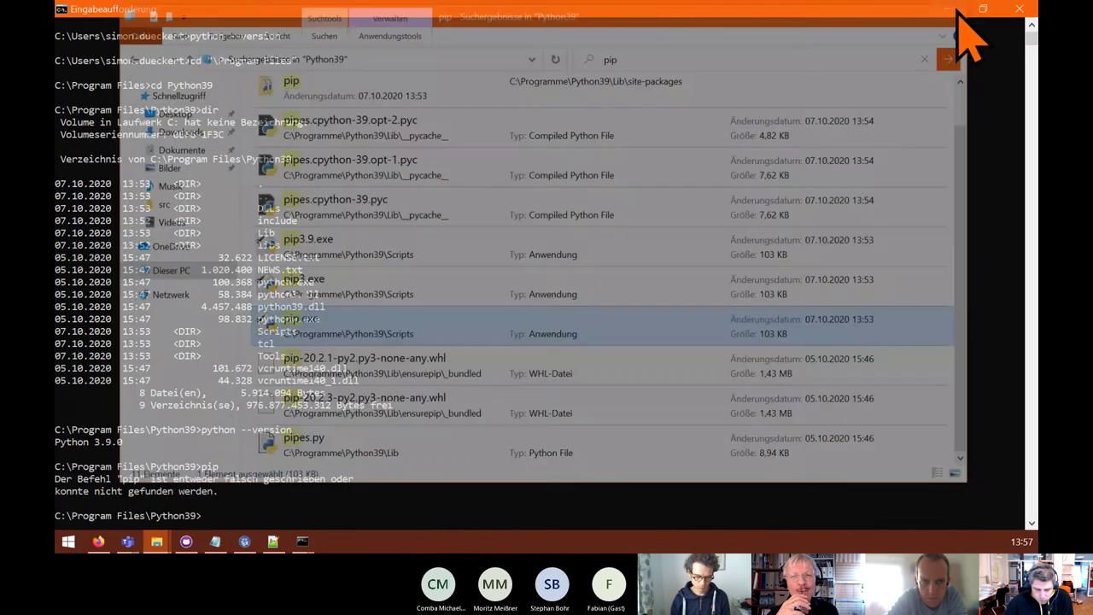
# - Browse from the Downloads File Explorer window to C:\Programme\Python39 and copy the folder's address as text
pyautogui.moveTo(157, 541)
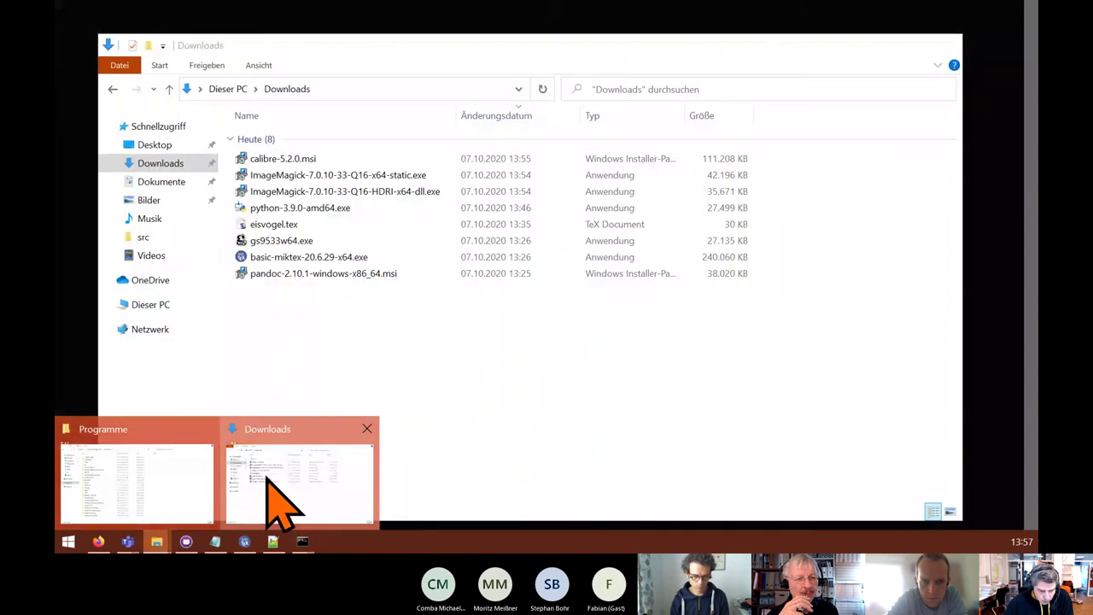
pyautogui.click(272, 500)
pyautogui.click(152, 304)
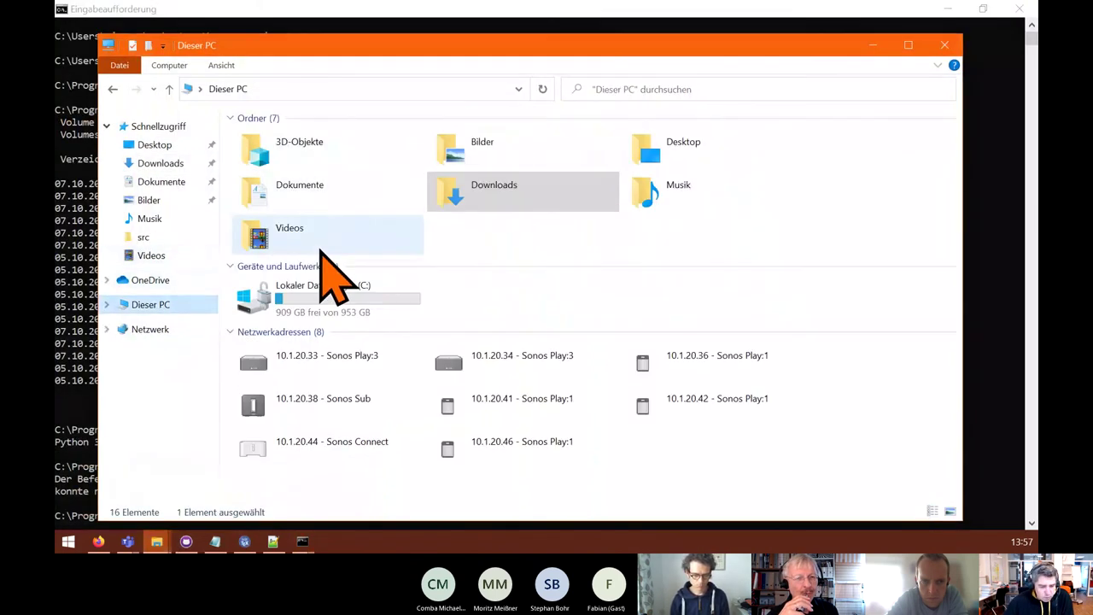
pyautogui.doubleClick(339, 298)
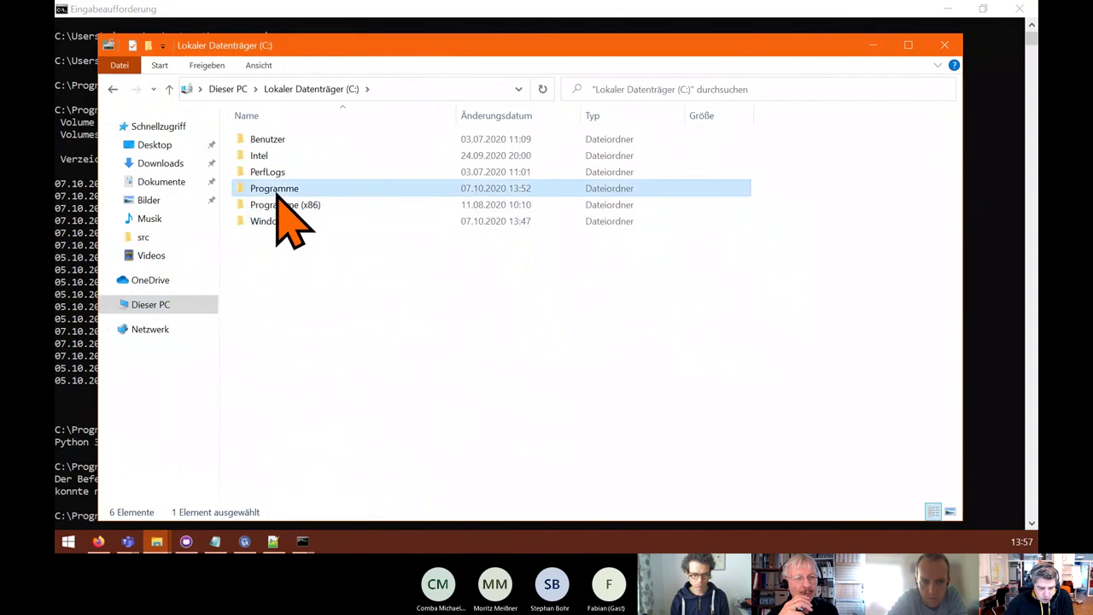
pyautogui.doubleClick(275, 185)
pyautogui.doubleClick(290, 319)
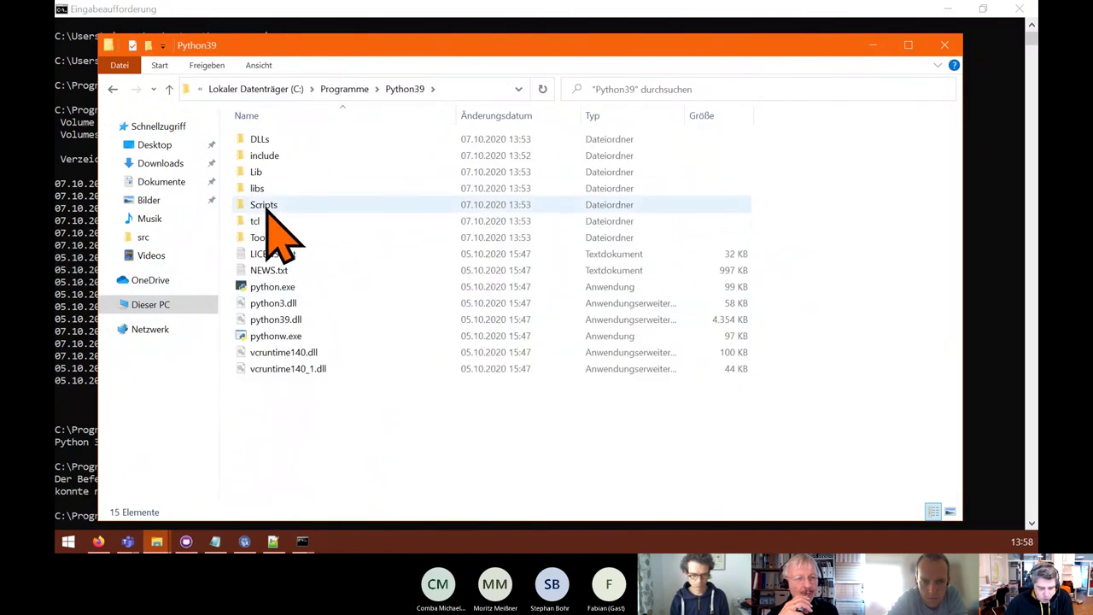
pyautogui.rightClick(406, 93)
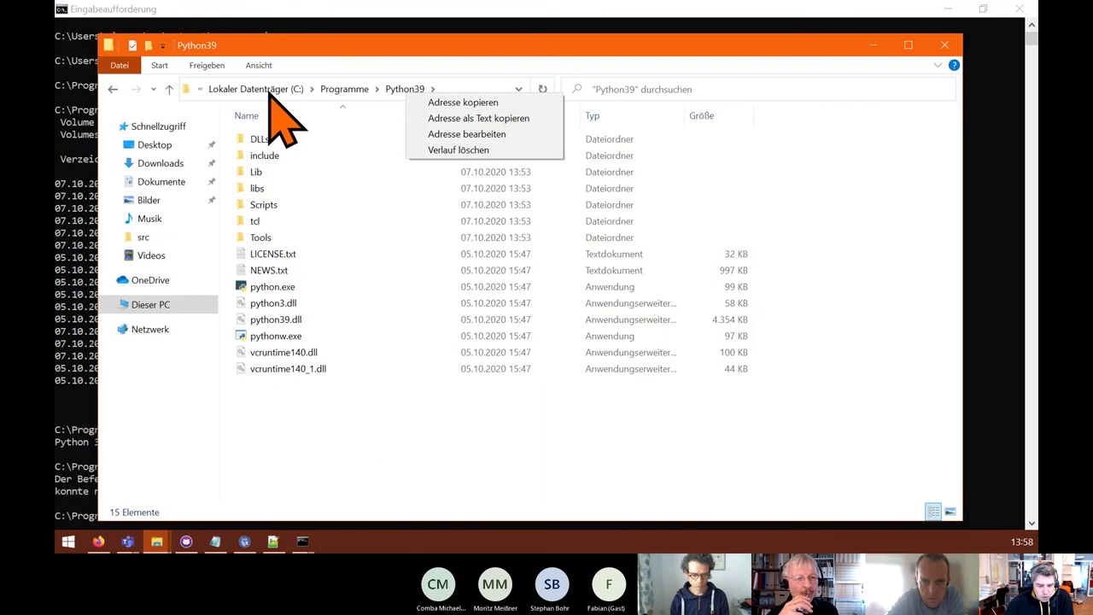
pyautogui.rightClick(356, 94)
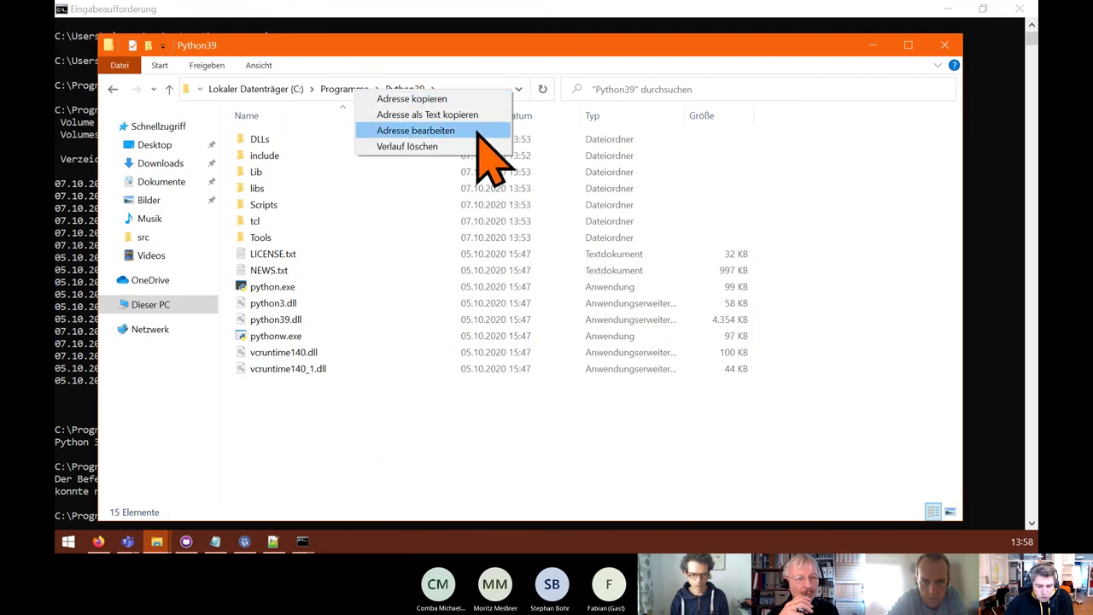
pyautogui.click(444, 114)
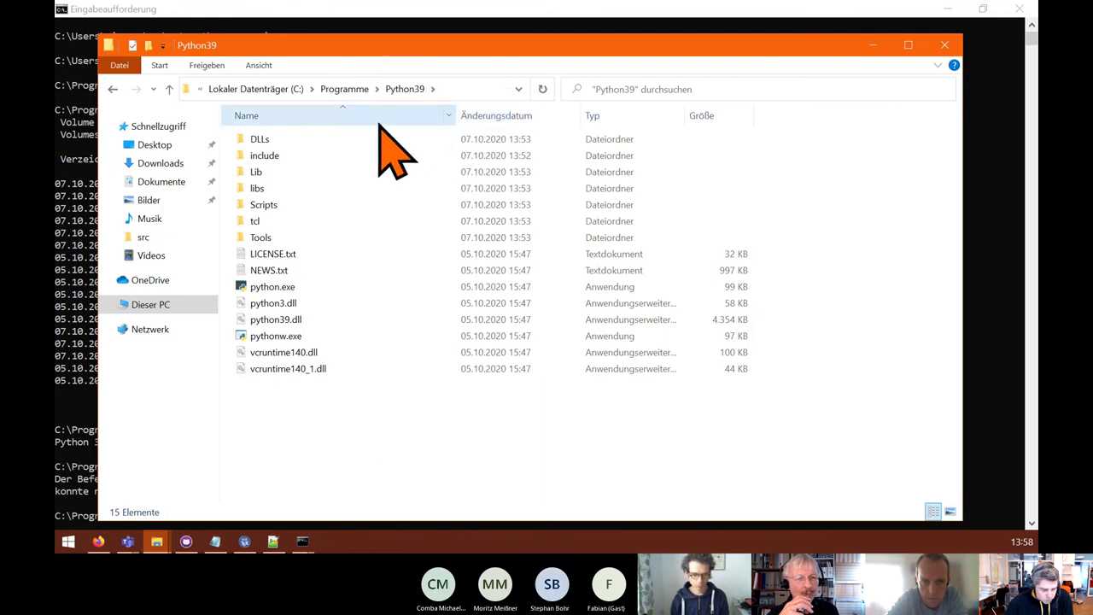
# - Open the properties of Dieser PC and move the System window fully into view
pyautogui.click(152, 304)
pyautogui.rightClick(151, 306)
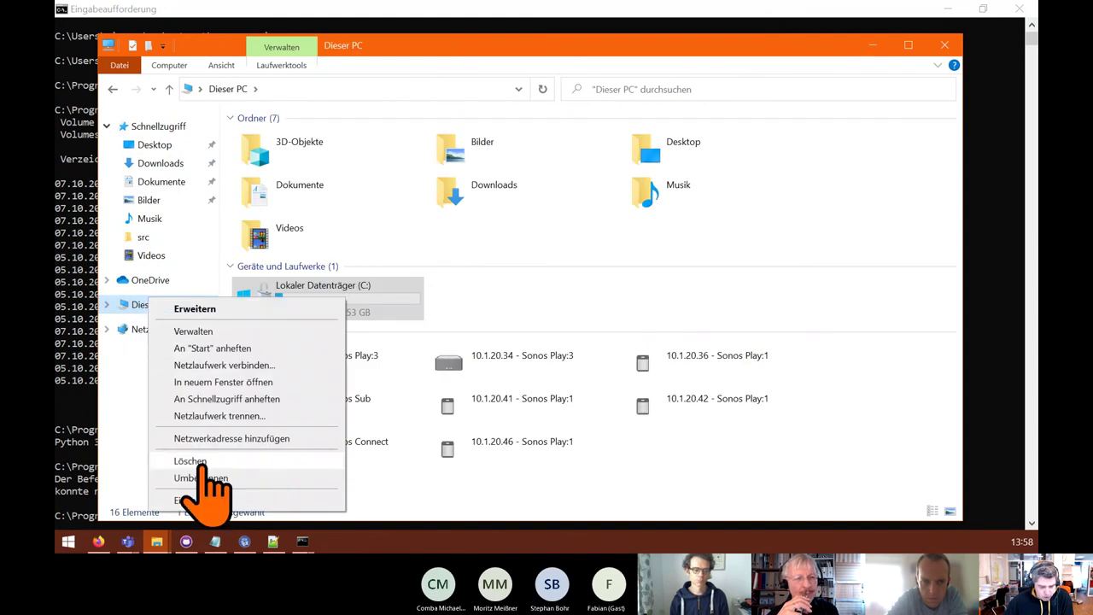
pyautogui.click(210, 502)
pyautogui.click(299, 295)
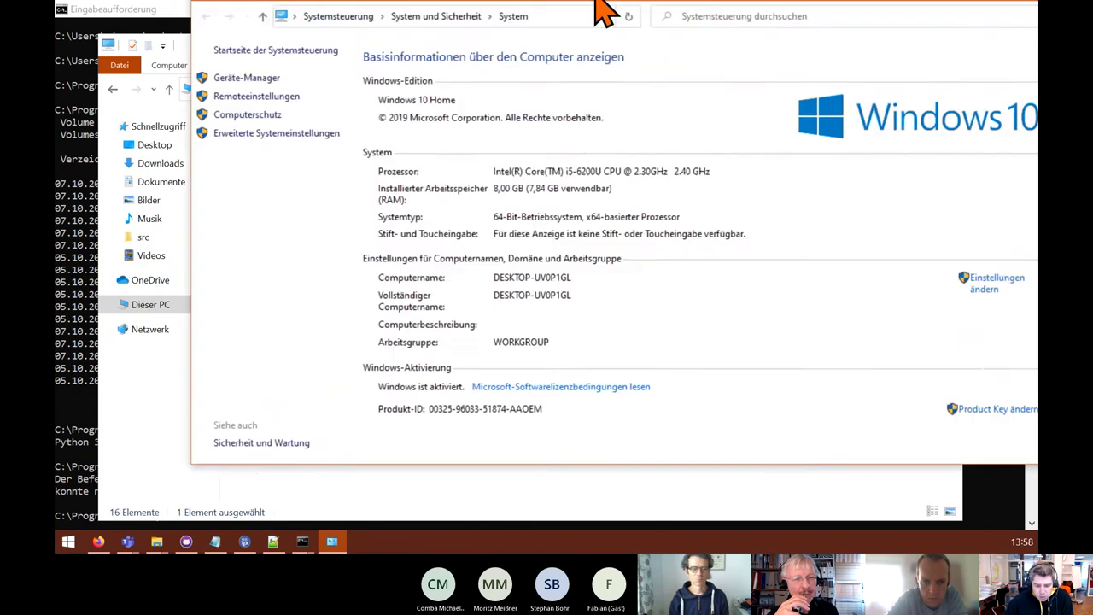
pyautogui.moveTo(611, 29); pyautogui.dragTo(500, 34)
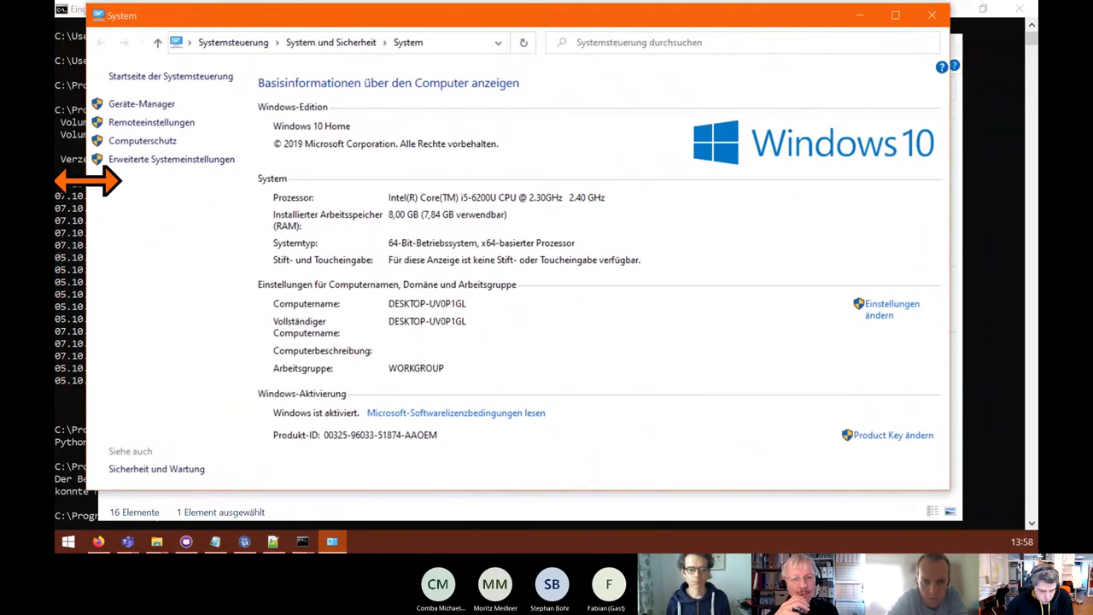
# - Open the environment variables from the advanced system properties
pyautogui.click(884, 314)
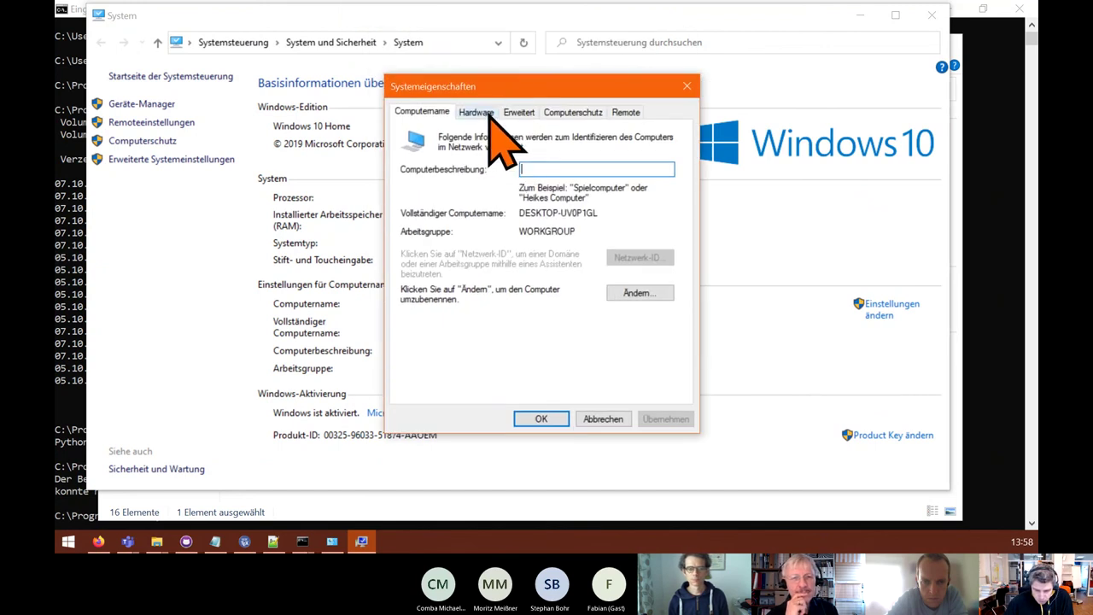
pyautogui.click(484, 115)
pyautogui.click(517, 113)
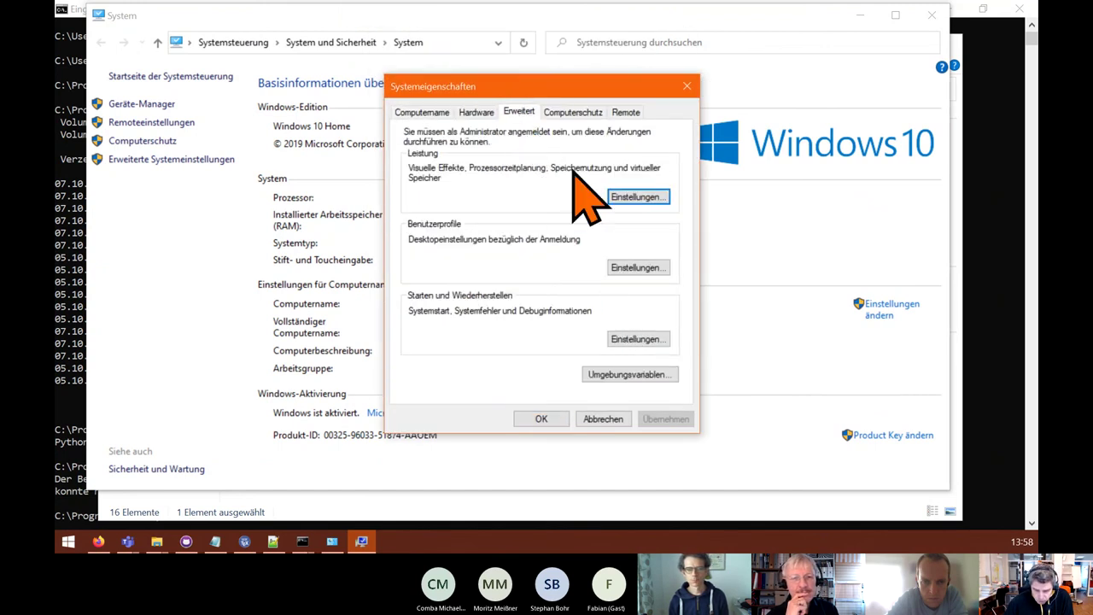
pyautogui.click(634, 375)
# - Edit the user variable Path and add the entry C:\Program Files\Python39
pyautogui.click(350, 141)
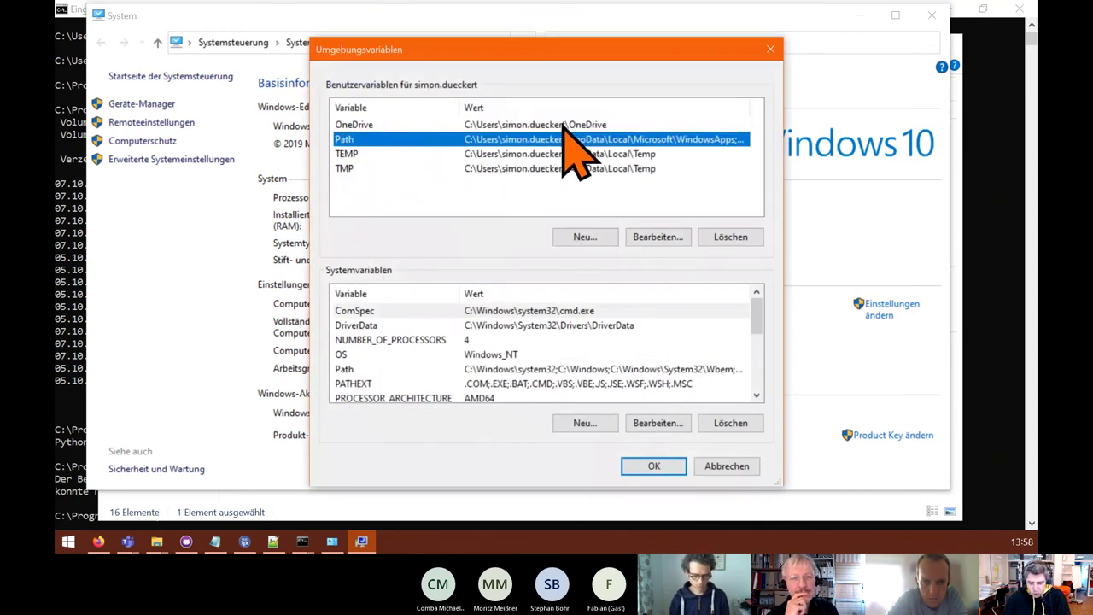
pyautogui.click(659, 238)
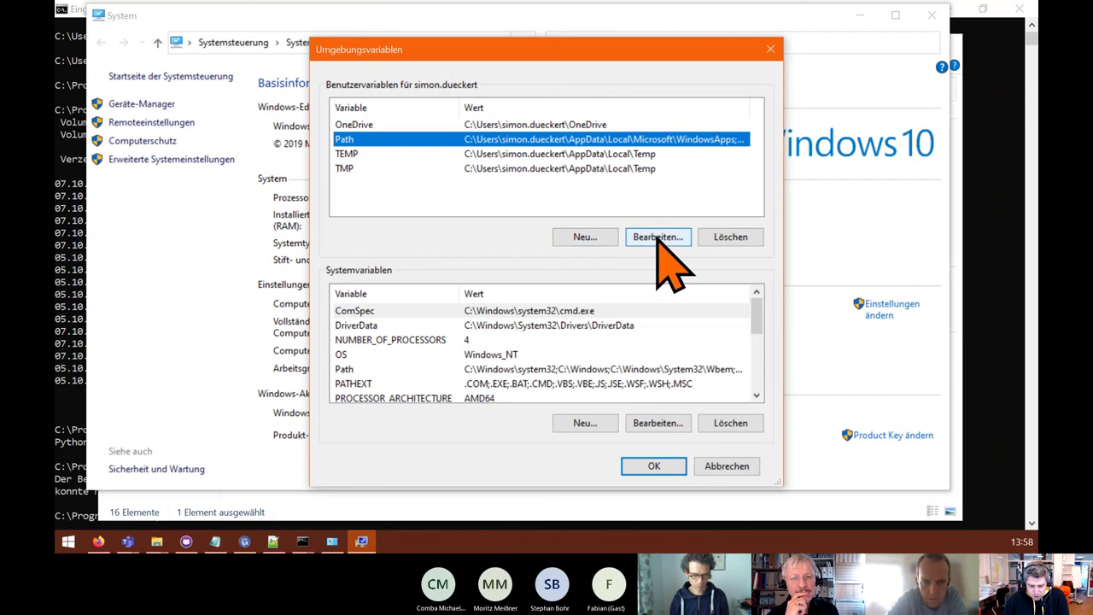
pyautogui.moveTo(518, 82); pyautogui.dragTo(488, 63)
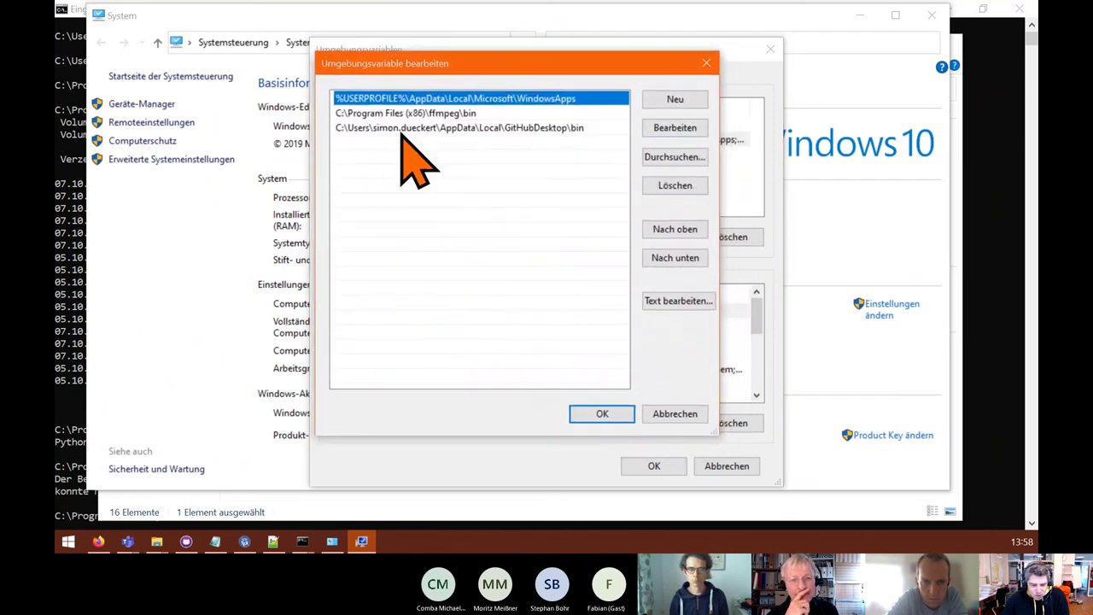
pyautogui.click(663, 103)
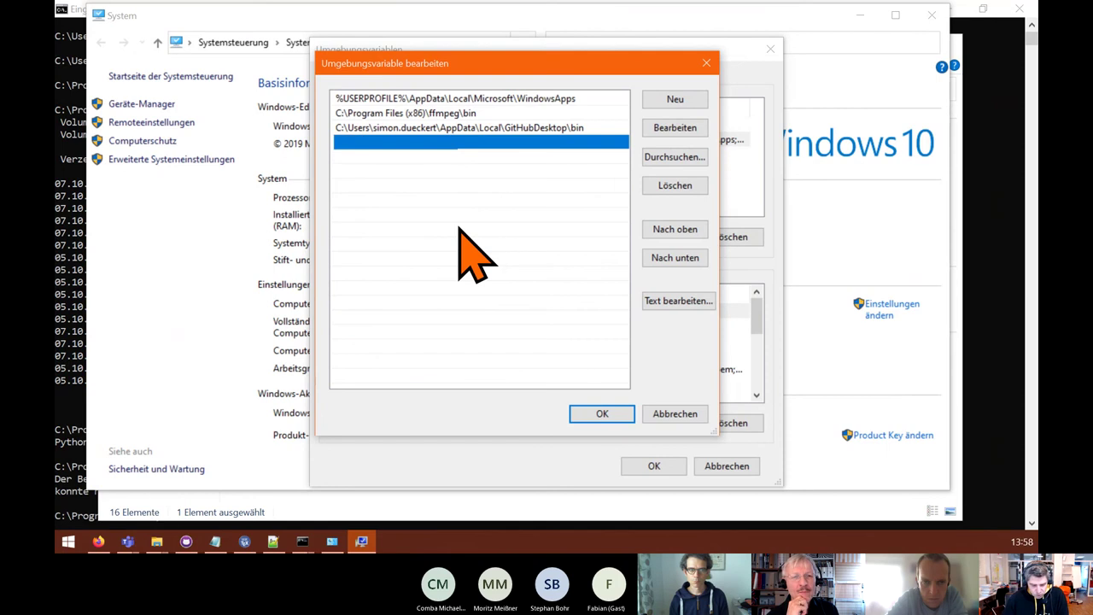
pyautogui.write('C:\\Program Files\\Python39')
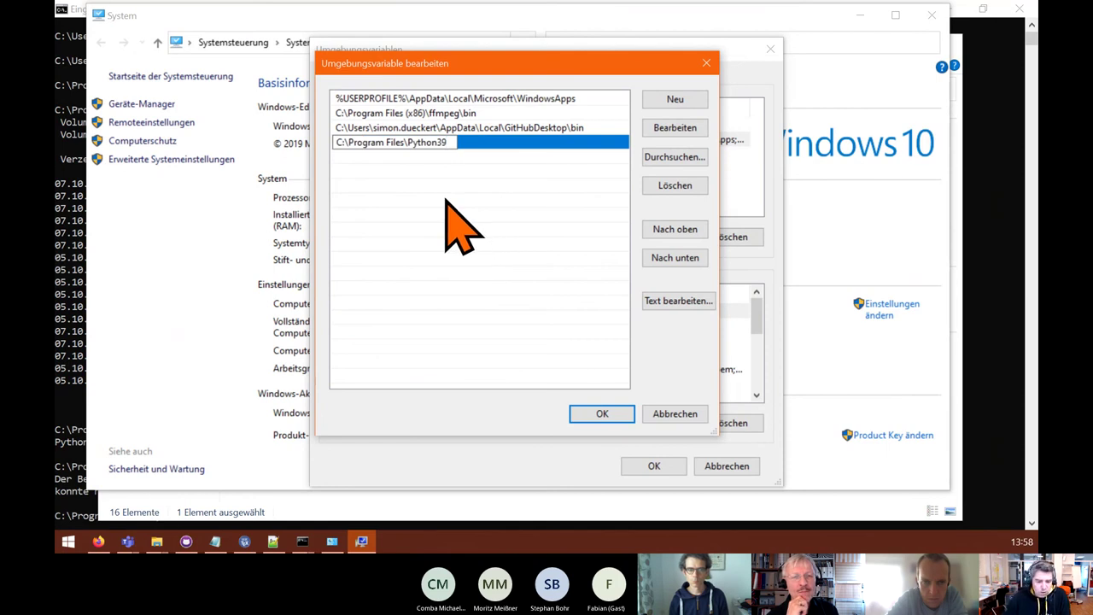
pyautogui.press('Return')
# - Add C:\Program Files\Python39\Scripts to the user Path variable and accept the changes in all open settings dialogs
pyautogui.click(668, 98)
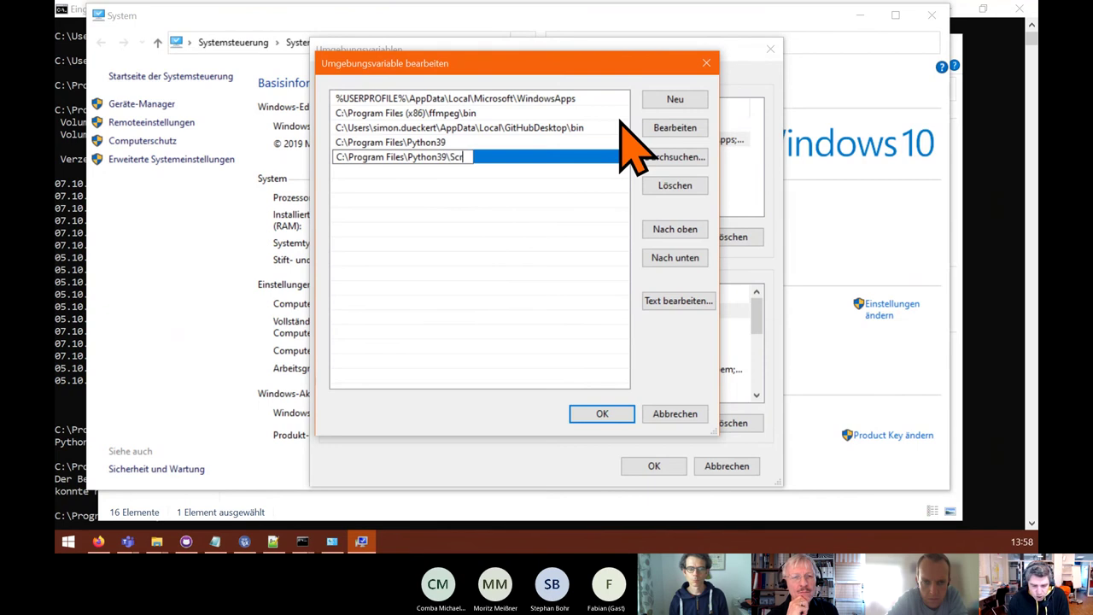
pyautogui.press('Return')
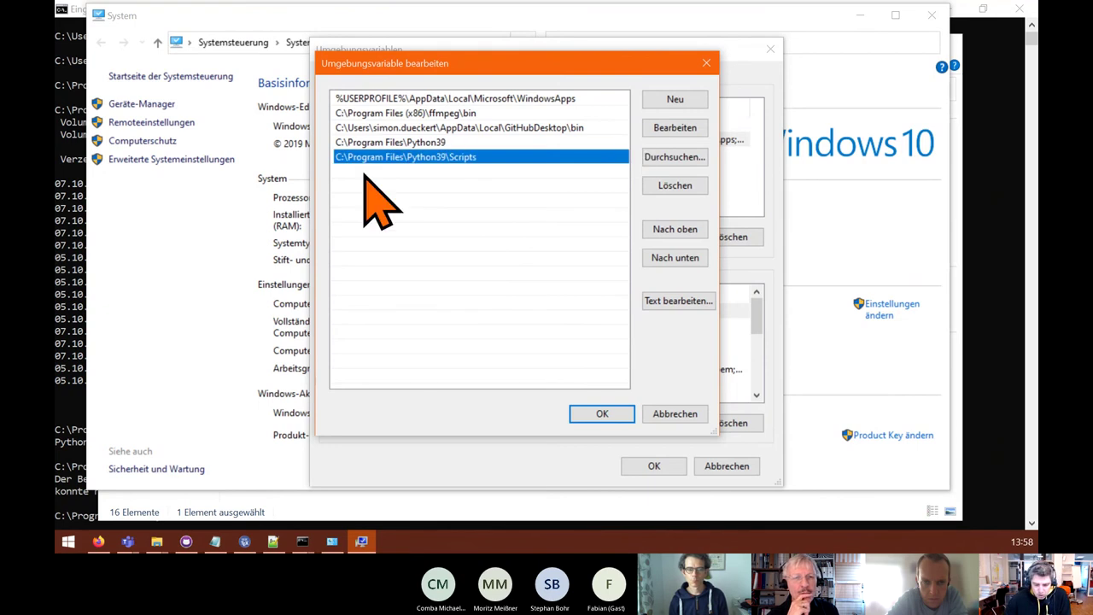
pyautogui.click(602, 414)
pyautogui.click(654, 465)
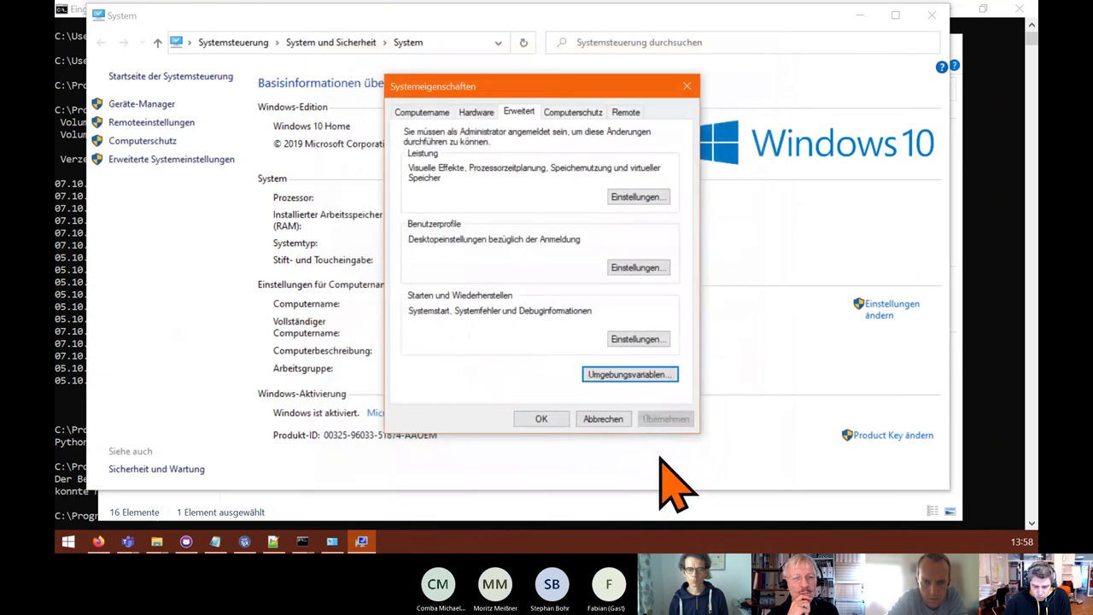
pyautogui.click(541, 418)
# - Close the System window, the File Explorer window and the old command prompt
pyautogui.click(932, 17)
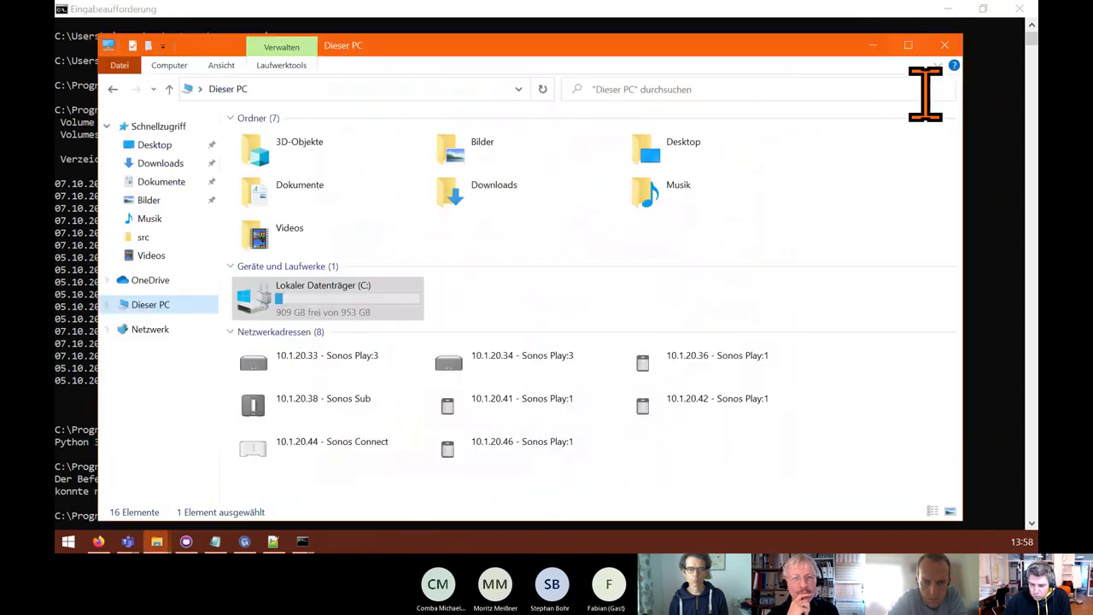
pyautogui.click(948, 46)
pyautogui.click(1019, 8)
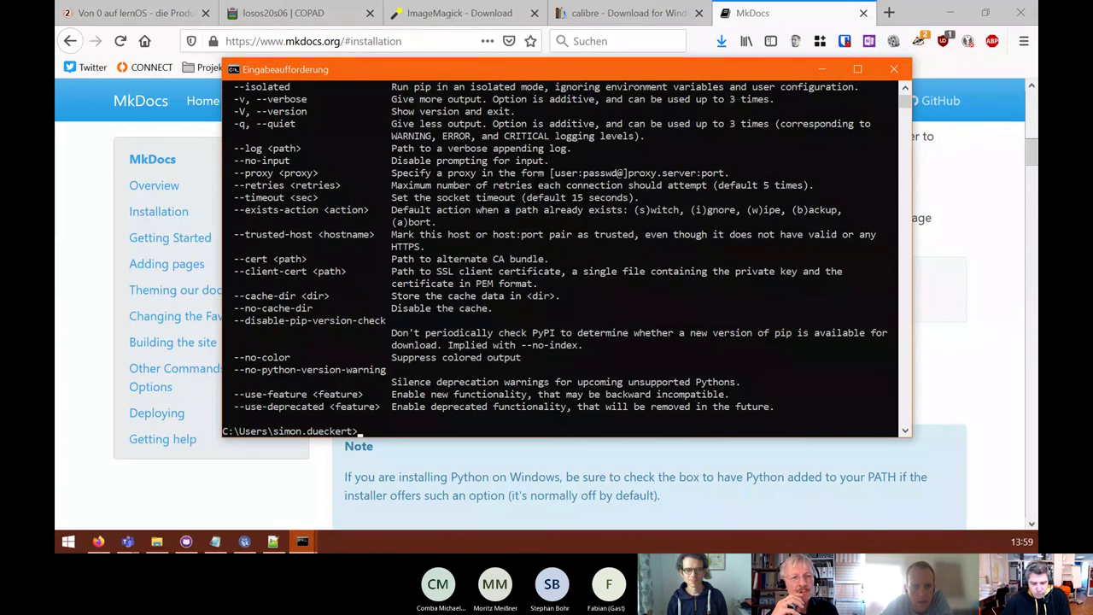
# - Switch to the MkDocs page in Firefox and copy the command pip install mkdocs from the Installing MkDocs section
pyautogui.moveTo(465, 70); pyautogui.dragTo(482, 130)
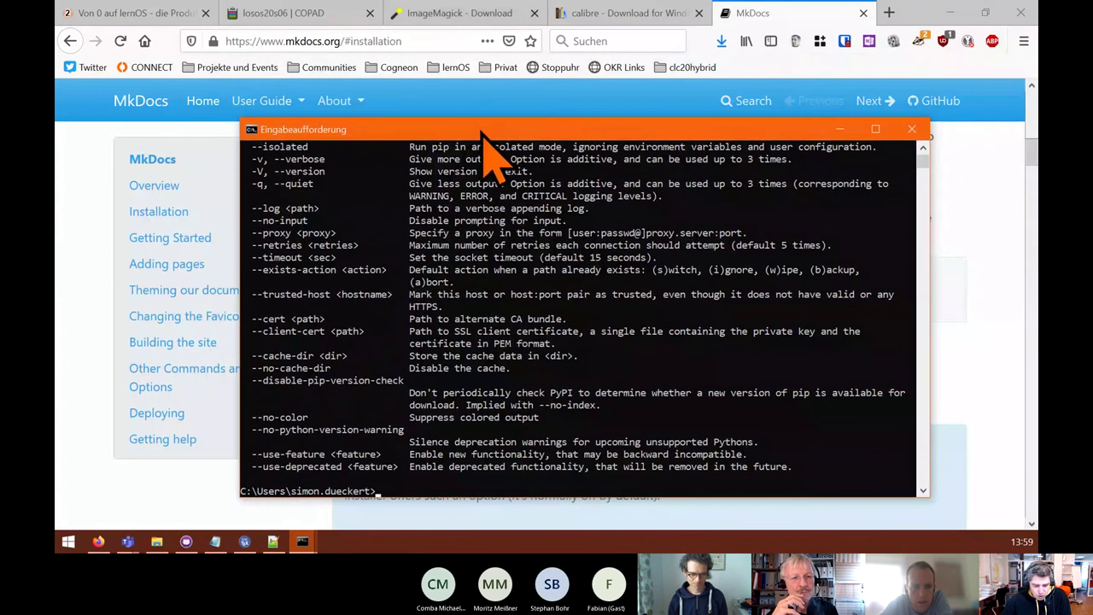
pyautogui.click(81, 275)
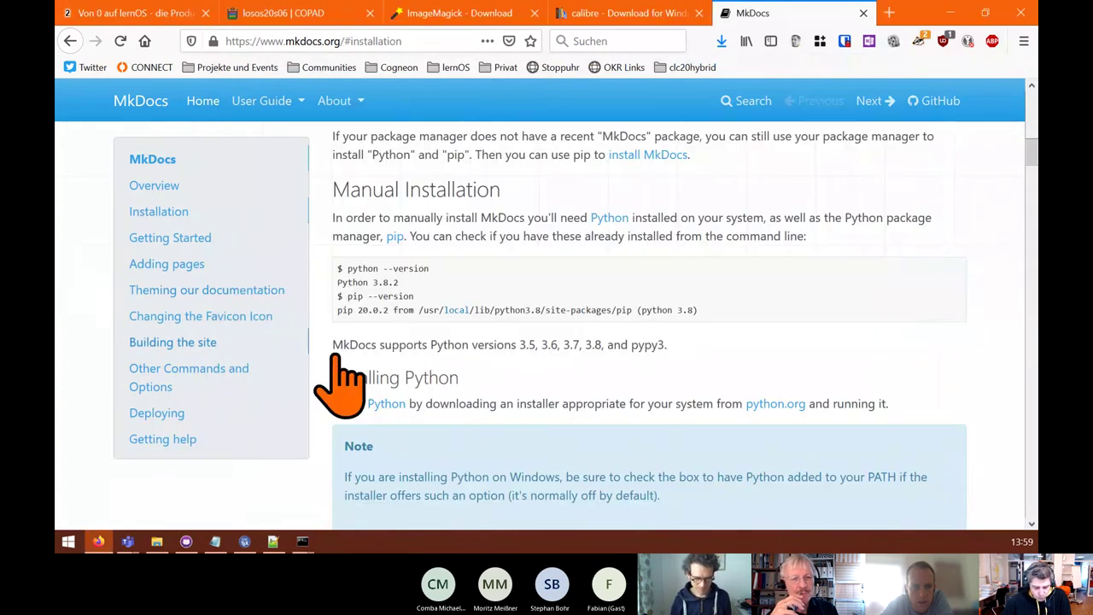
pyautogui.scroll(-2, 459, 293)
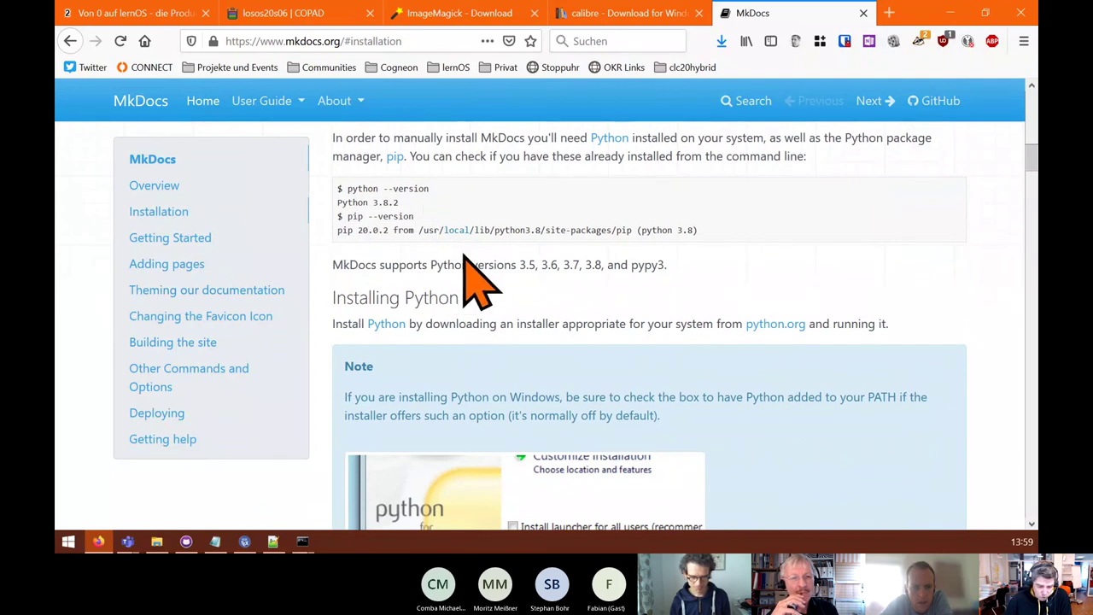
pyautogui.scroll(-10, 465, 261)
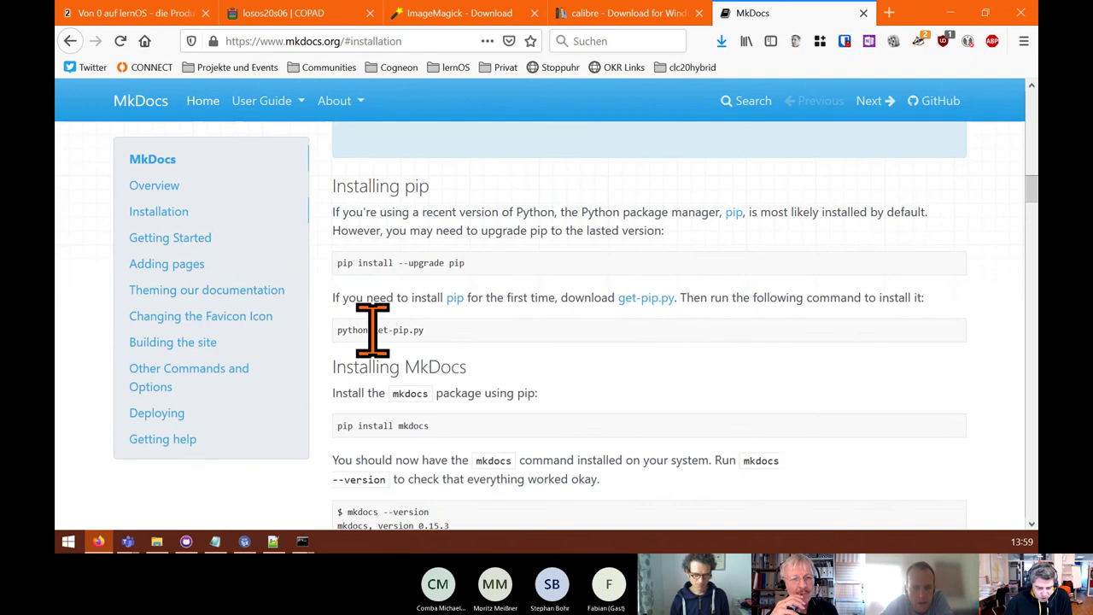
pyautogui.scroll(-3, 418, 427)
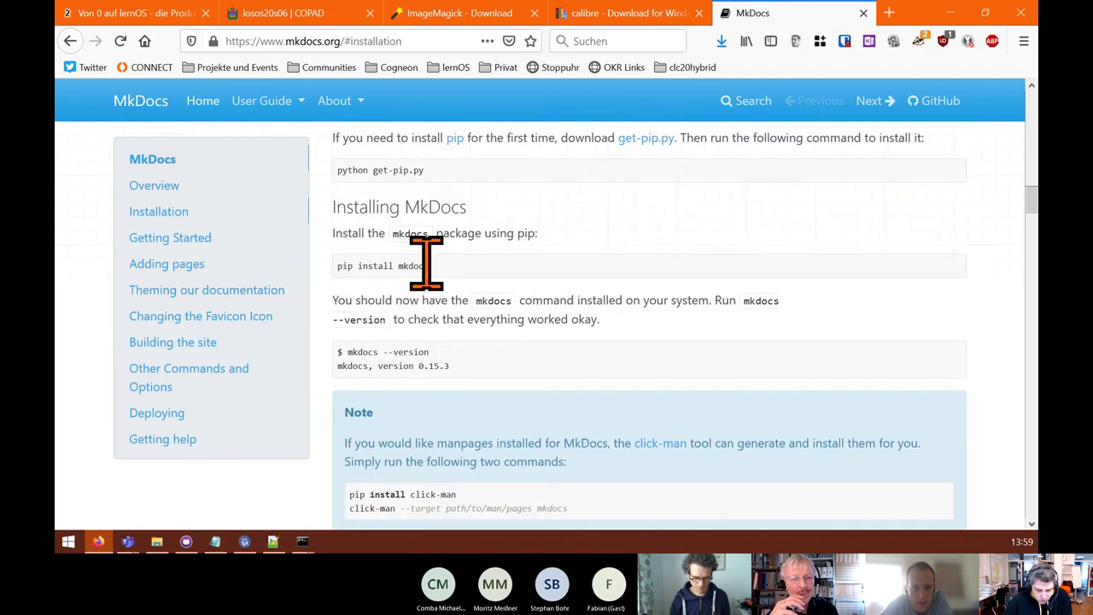
pyautogui.moveTo(426, 265); pyautogui.dragTo(340, 265)
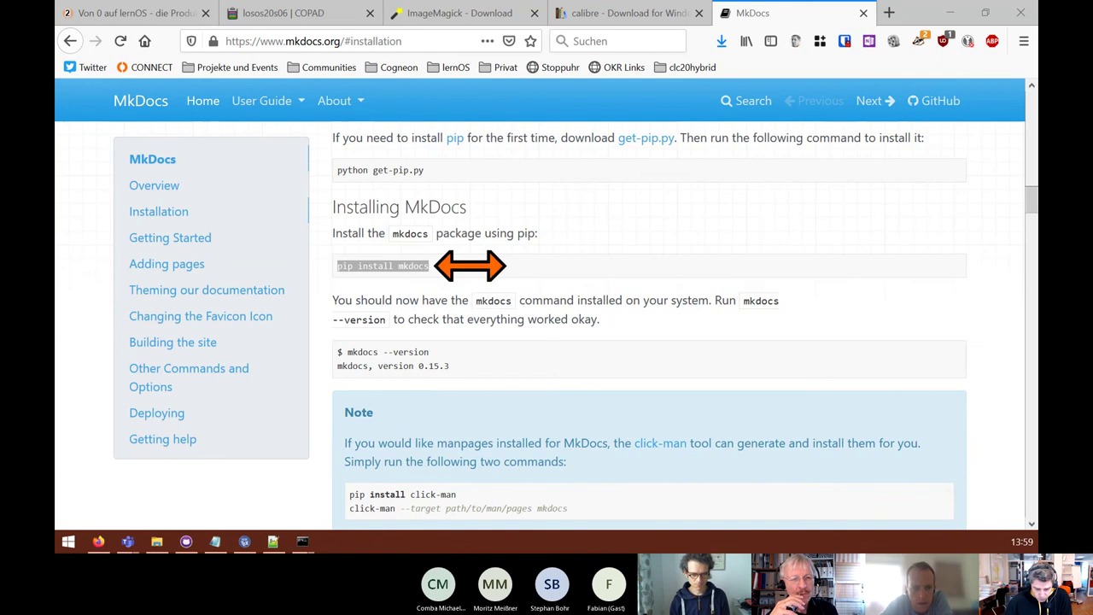
# - Run pip install mkdocs in the command prompt and reposition its window while the installation runs
pyautogui.hotkey('alt', 'Tab')
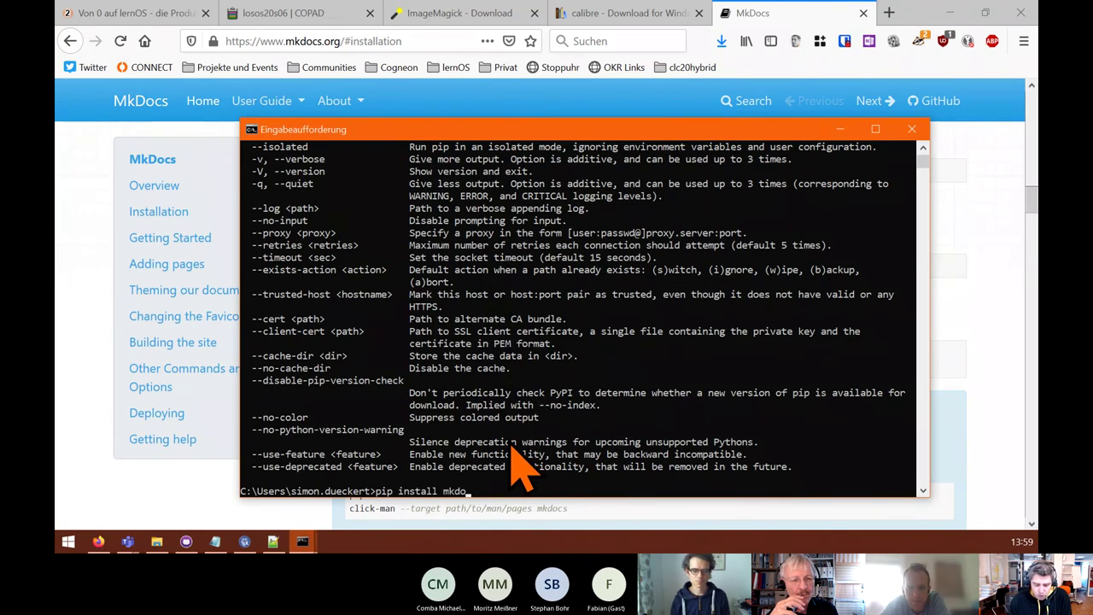
pyautogui.press('Return')
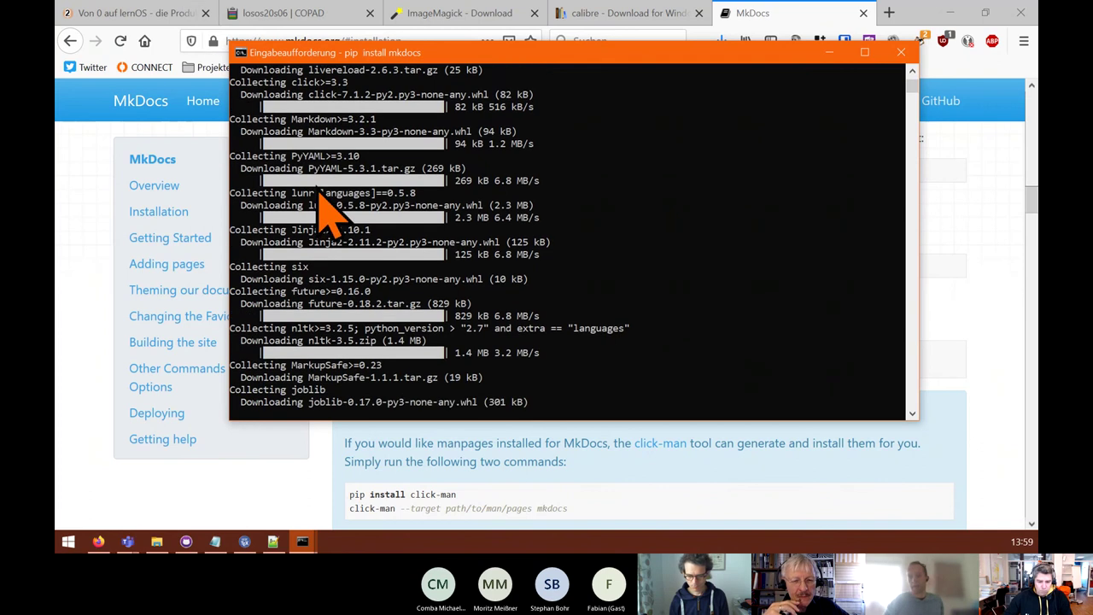
pyautogui.moveTo(378, 54); pyautogui.dragTo(397, 94)
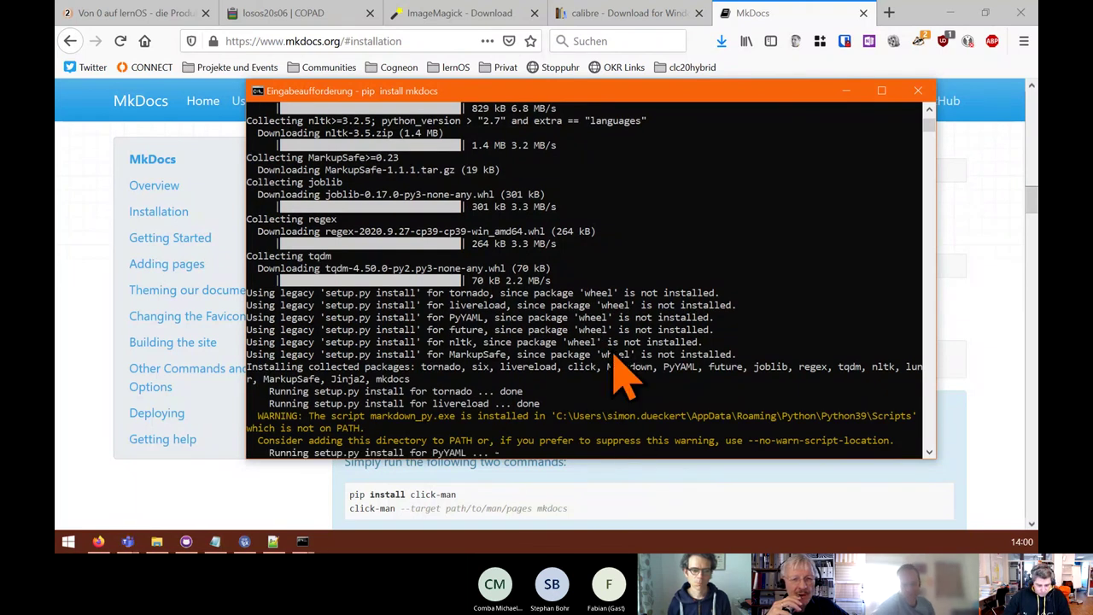
# - Move the command prompt window aside and open the mkdocs-material link from the production chain list in the losos20s06 COPAD pad
pyautogui.moveTo(507, 93); pyautogui.dragTo(586, 121)
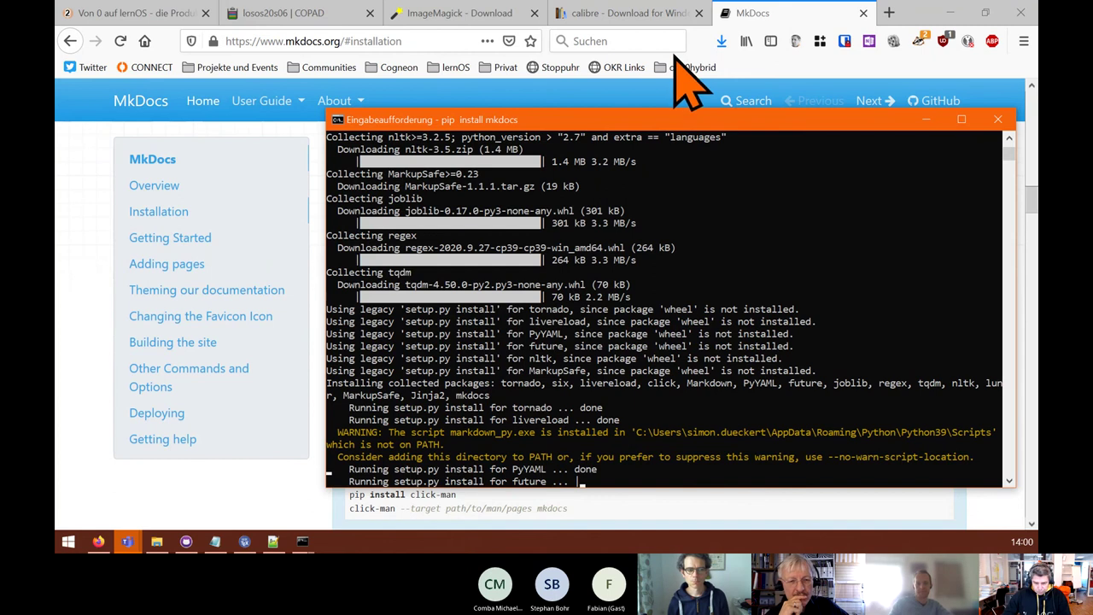
pyautogui.click(296, 14)
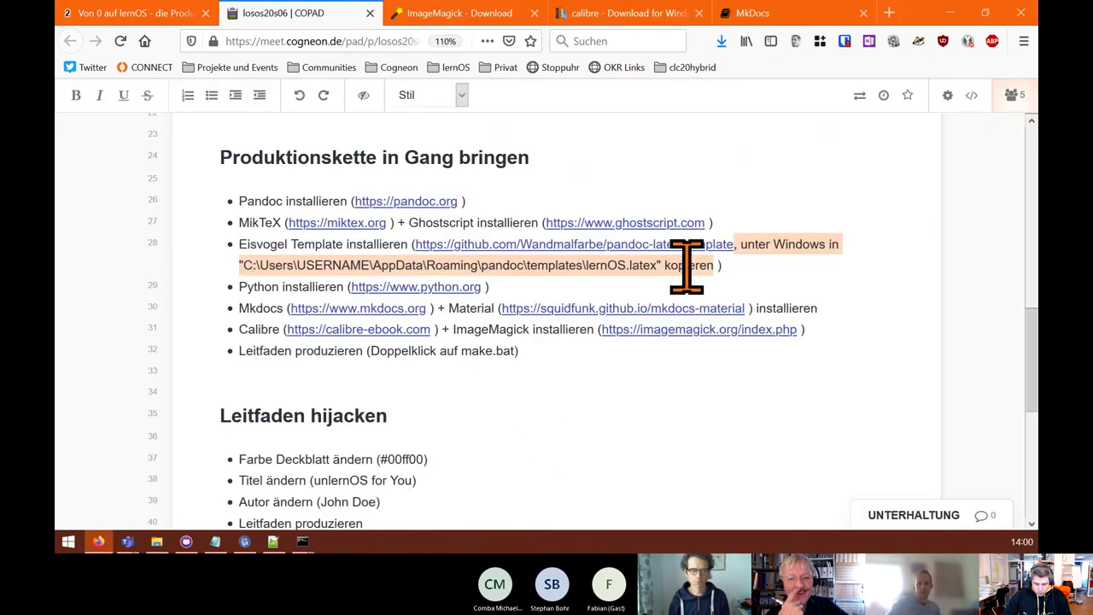
pyautogui.click(589, 309)
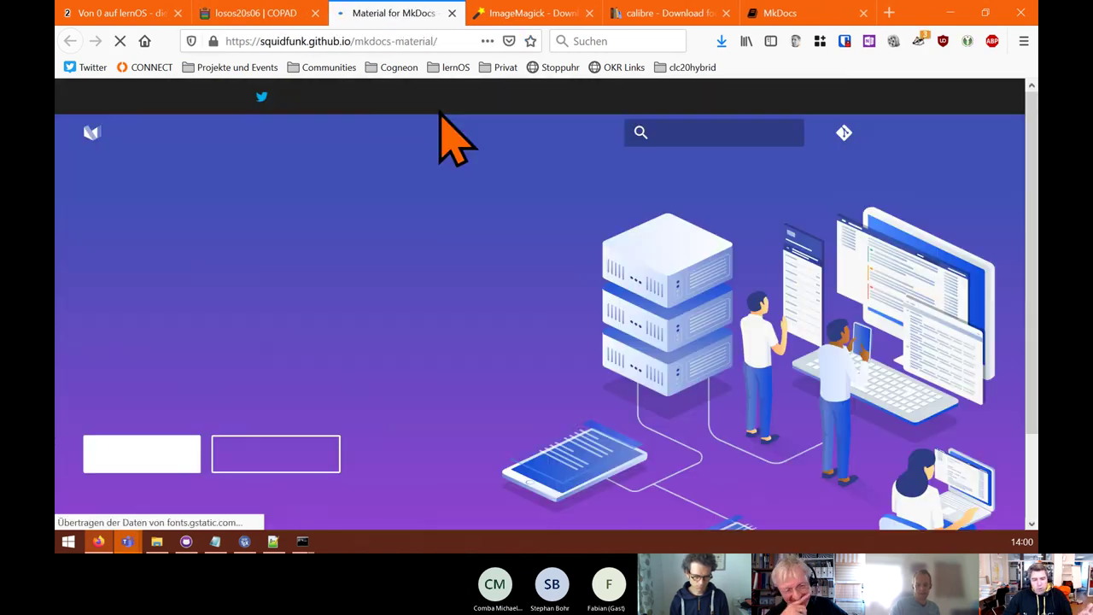
# - Return to the MkDocs site and open its home page to view the default theme
pyautogui.click(768, 14)
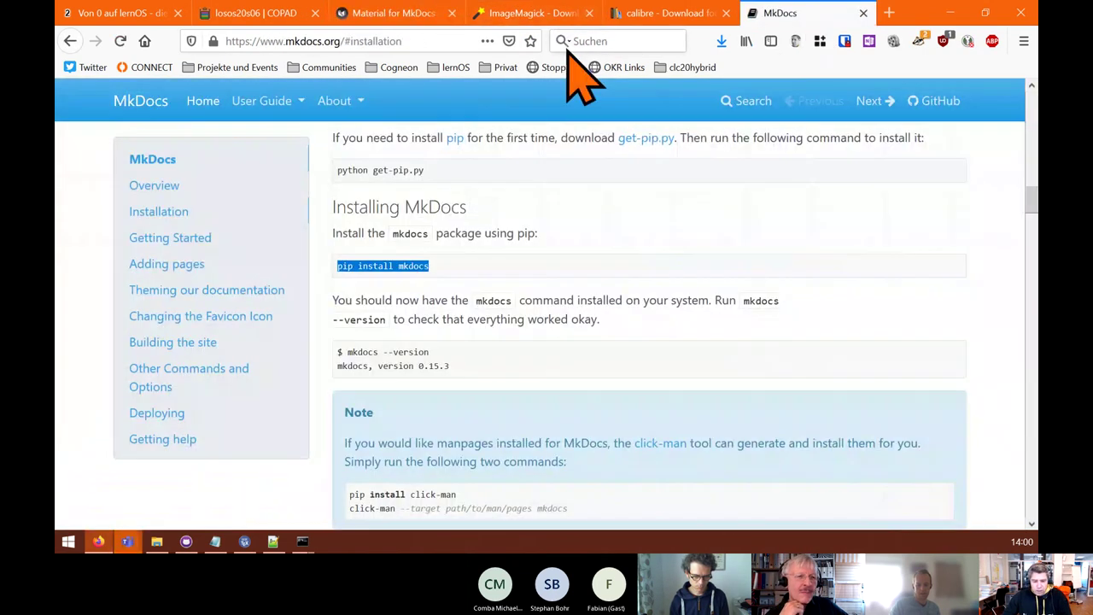
pyautogui.click(332, 45)
pyautogui.click(102, 219)
pyautogui.scroll(3, 424, 210)
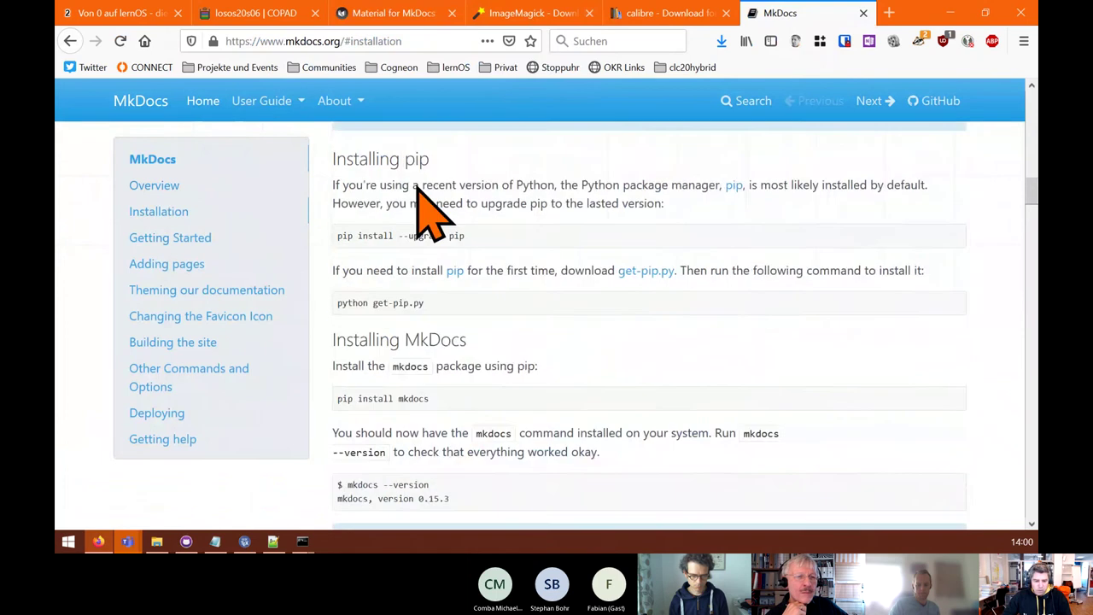
pyautogui.scroll(5, 293, 163)
pyautogui.click(137, 102)
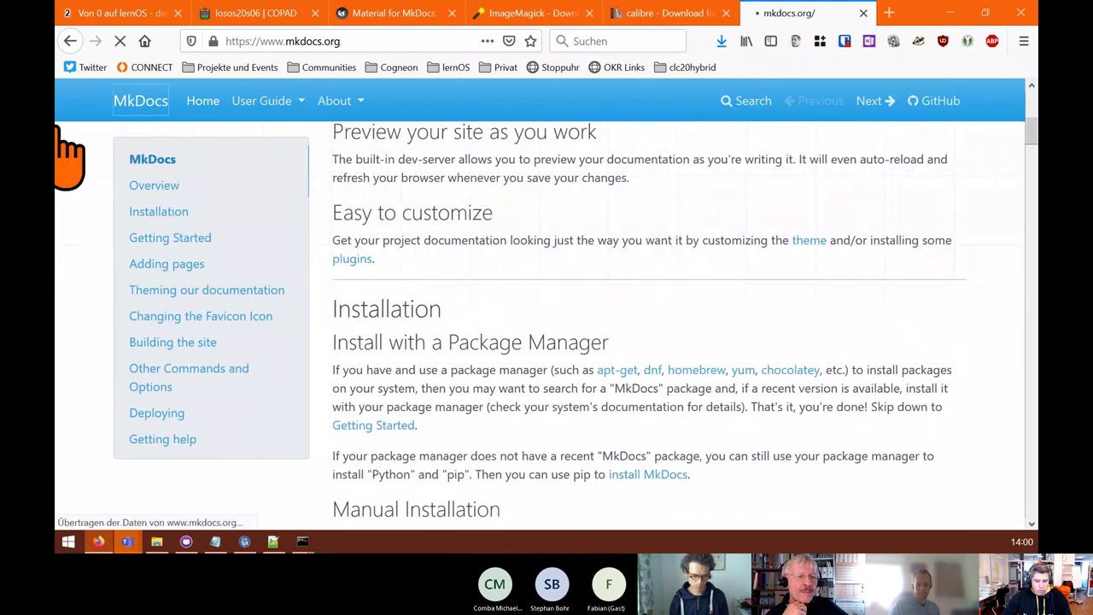
# - Load lernos.org in a new tab, open the lernOS für Dich web guide and compare its look with the MkDocs page
pyautogui.click(889, 14)
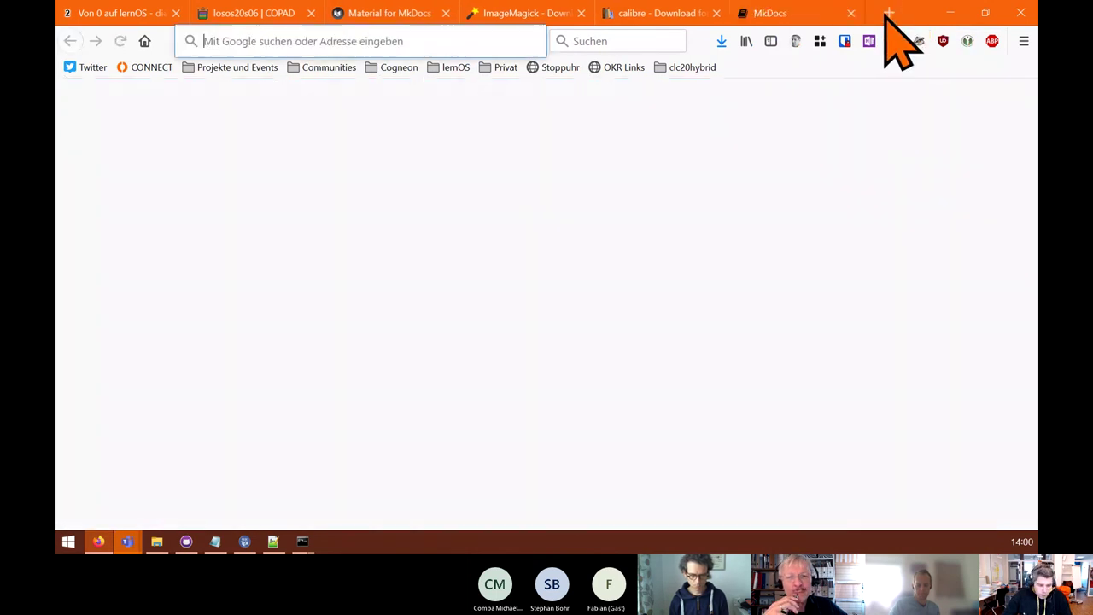
pyautogui.write('lernos.org')
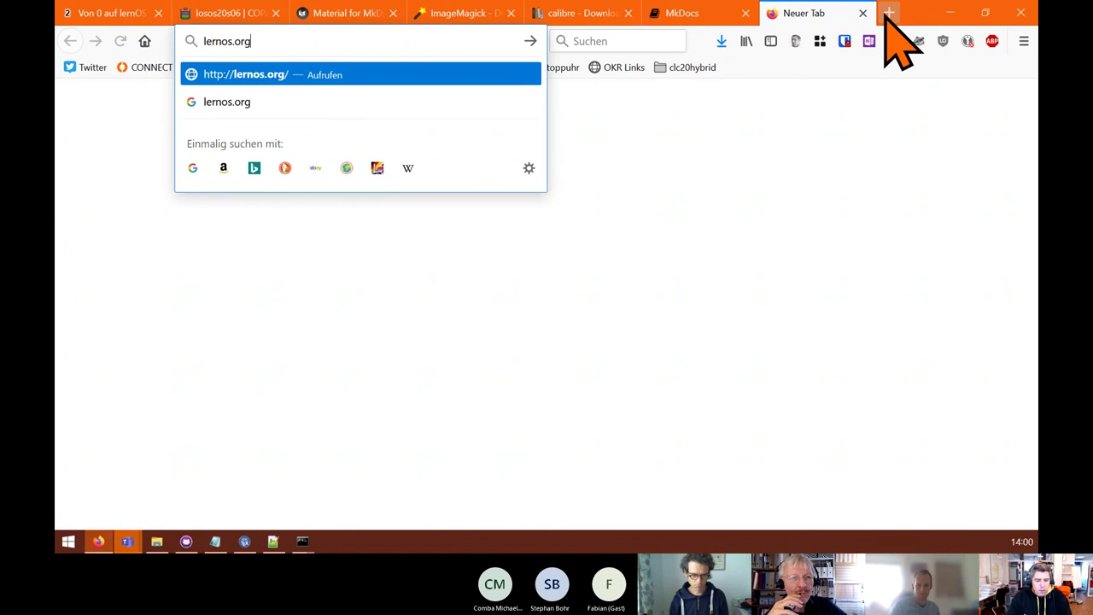
pyautogui.press('Return')
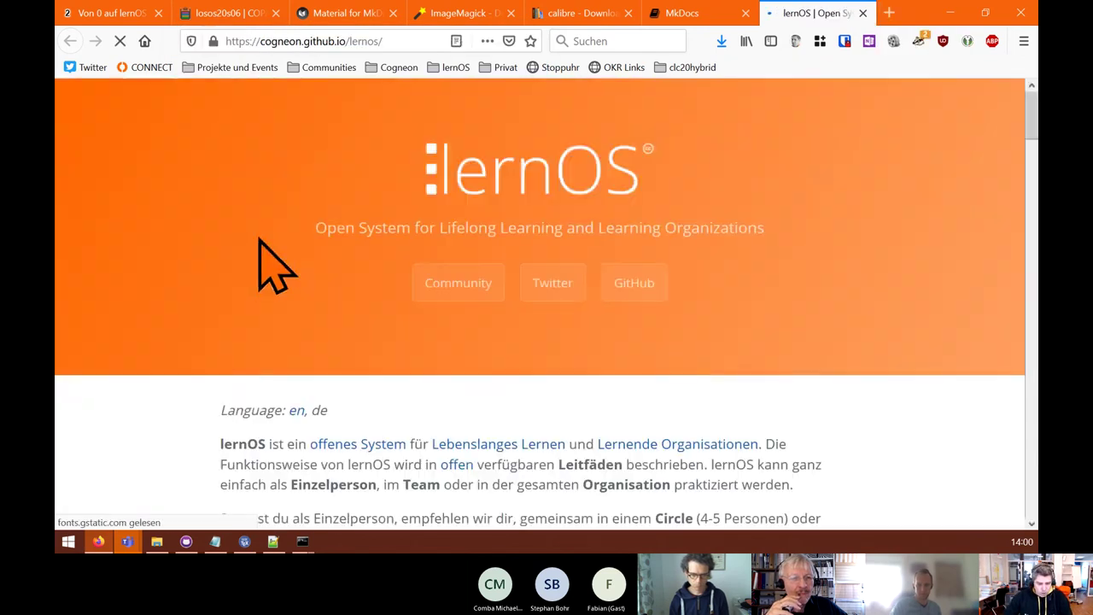
pyautogui.scroll(-15, 281, 317)
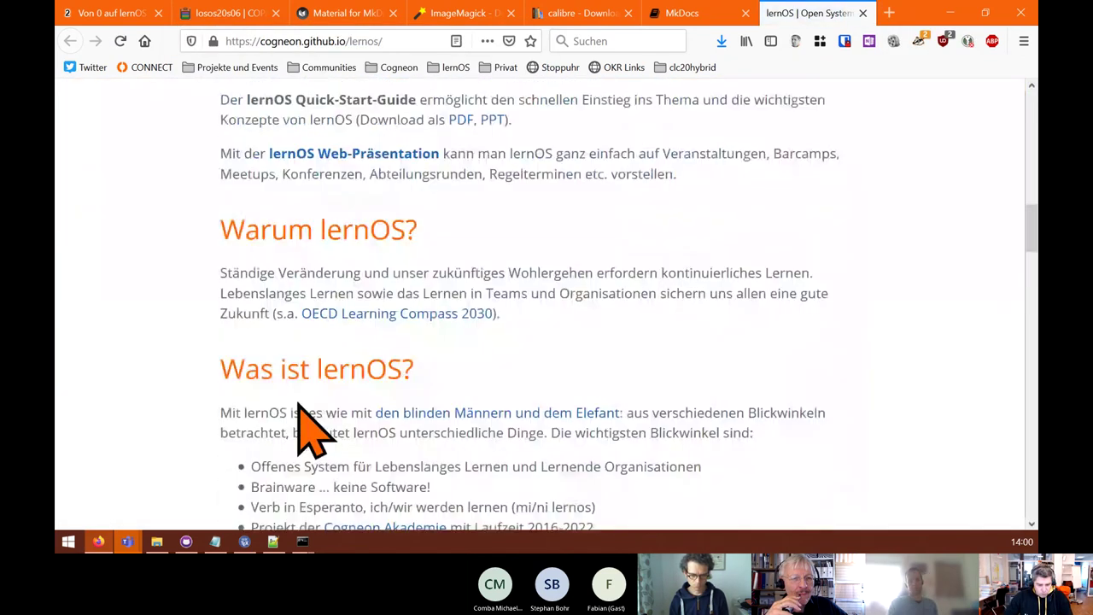
pyautogui.scroll(-5, 314, 419)
pyautogui.click(307, 301)
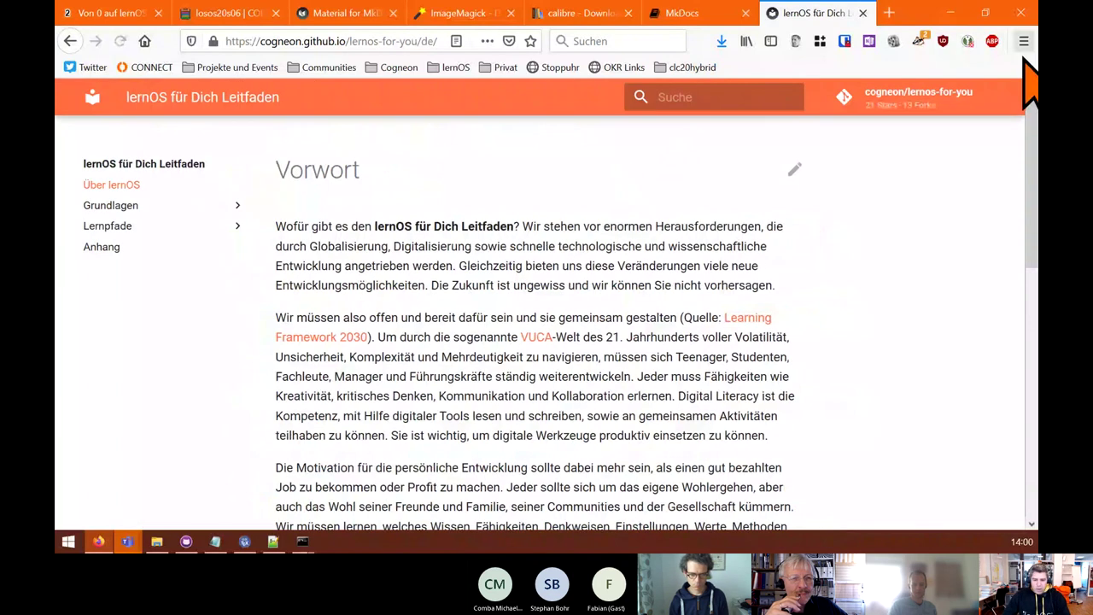
pyautogui.click(698, 14)
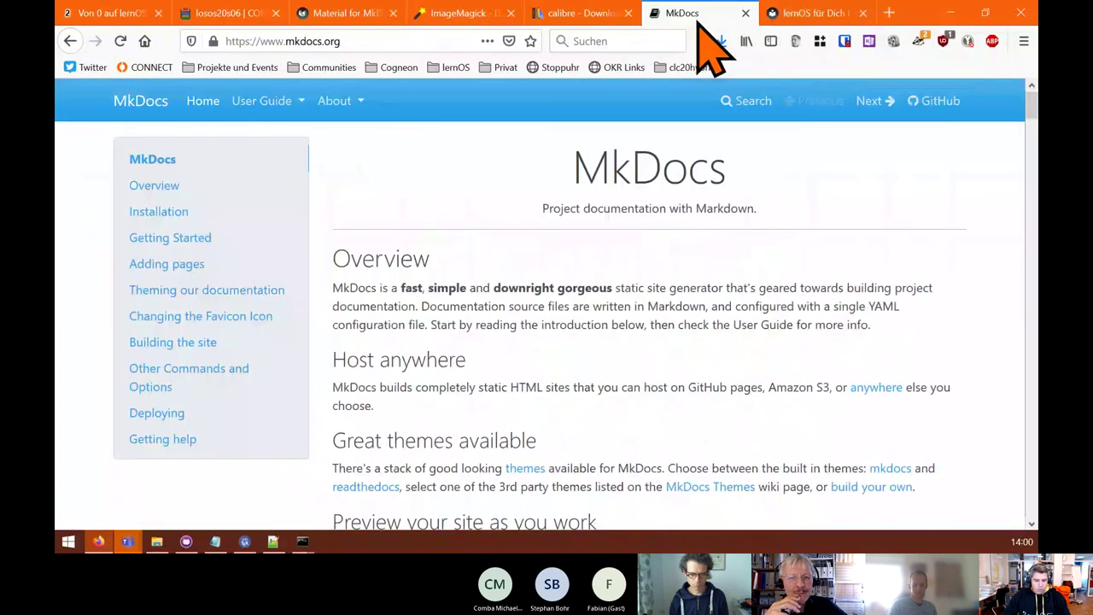
pyautogui.click(807, 13)
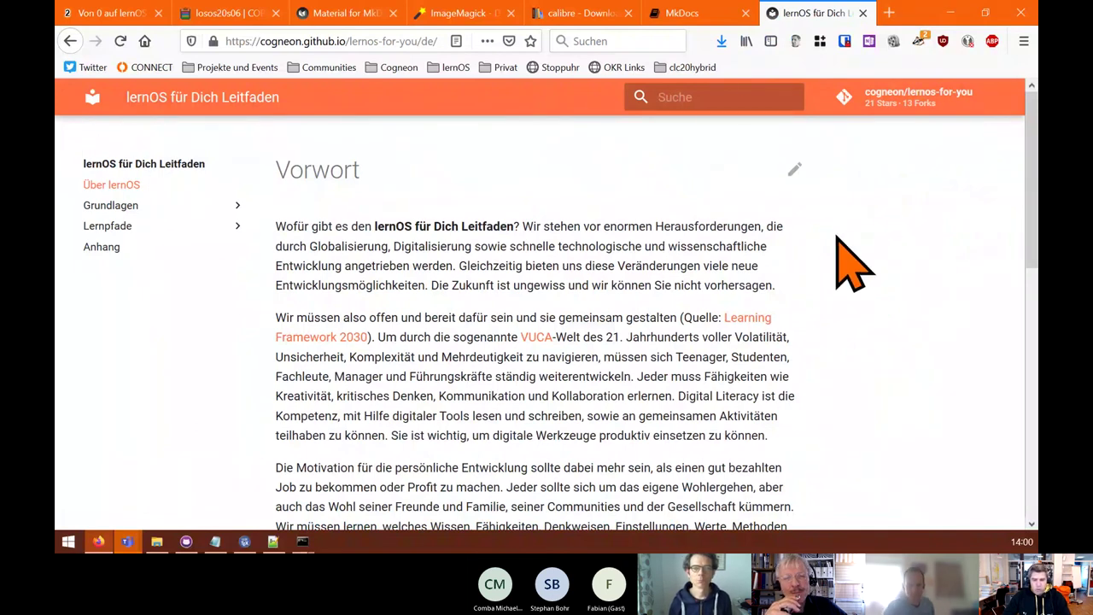
# - Open the Getting started page of Material for MkDocs and find the pip installation command
pyautogui.click(344, 15)
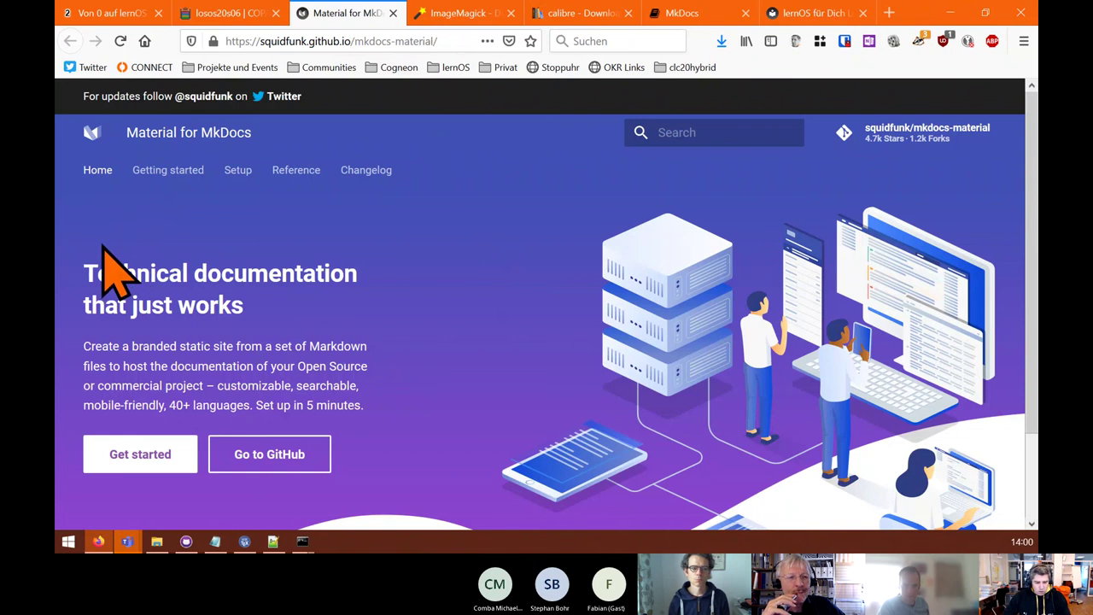
pyautogui.moveTo(127, 133); pyautogui.dragTo(266, 178)
pyautogui.click(167, 171)
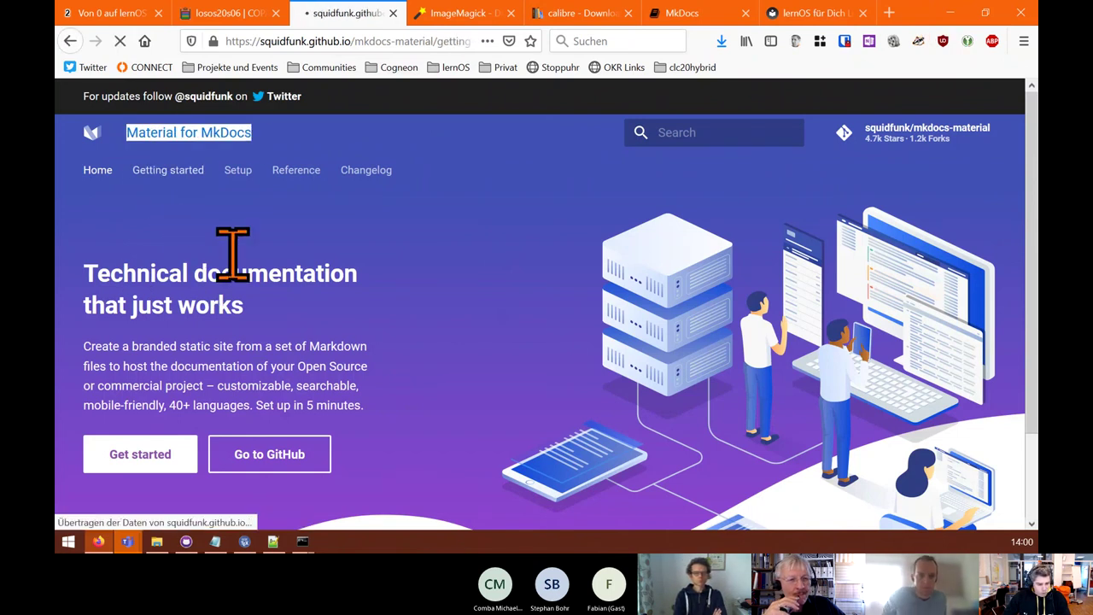
pyautogui.scroll(-2, 422, 355)
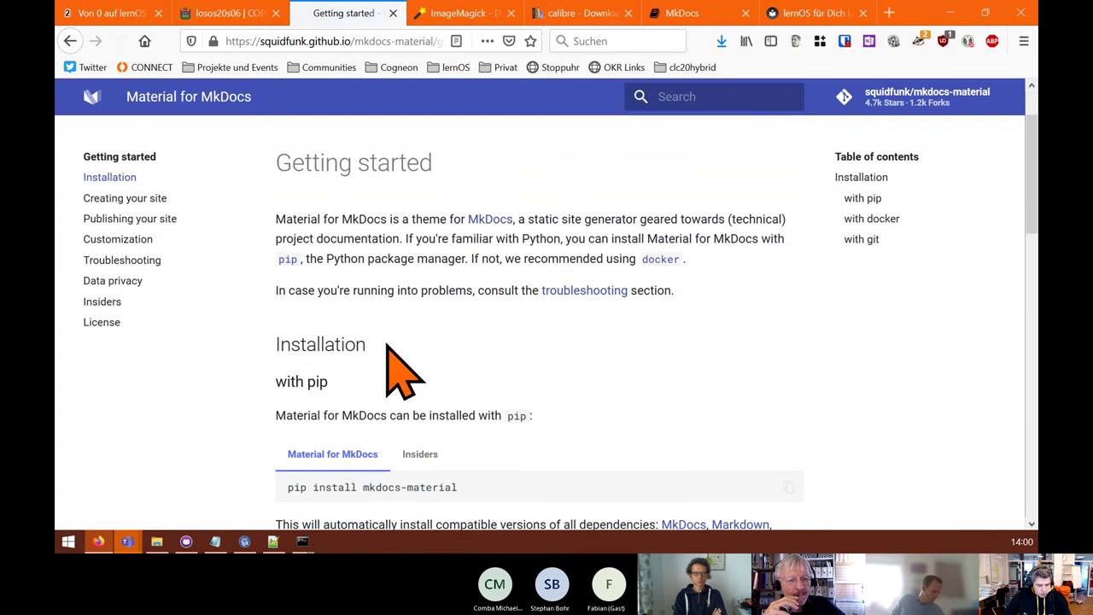
pyautogui.scroll(-2, 422, 307)
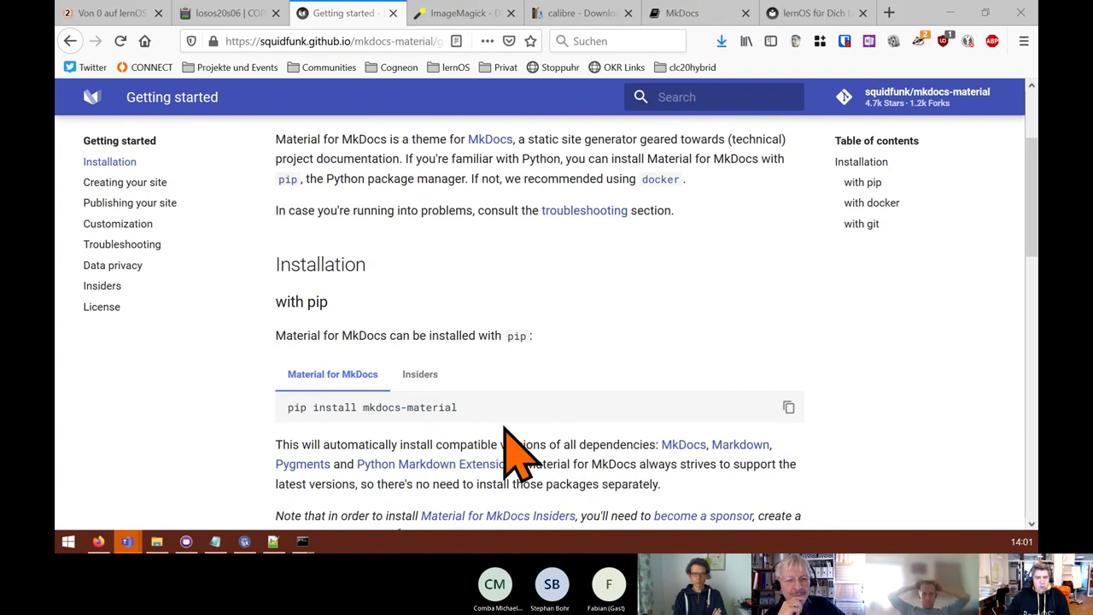
# - Return to the command prompt, let the MkDocs installation finish and run pip install mkdocs-material
pyautogui.hotkey('alt', 'Tab')
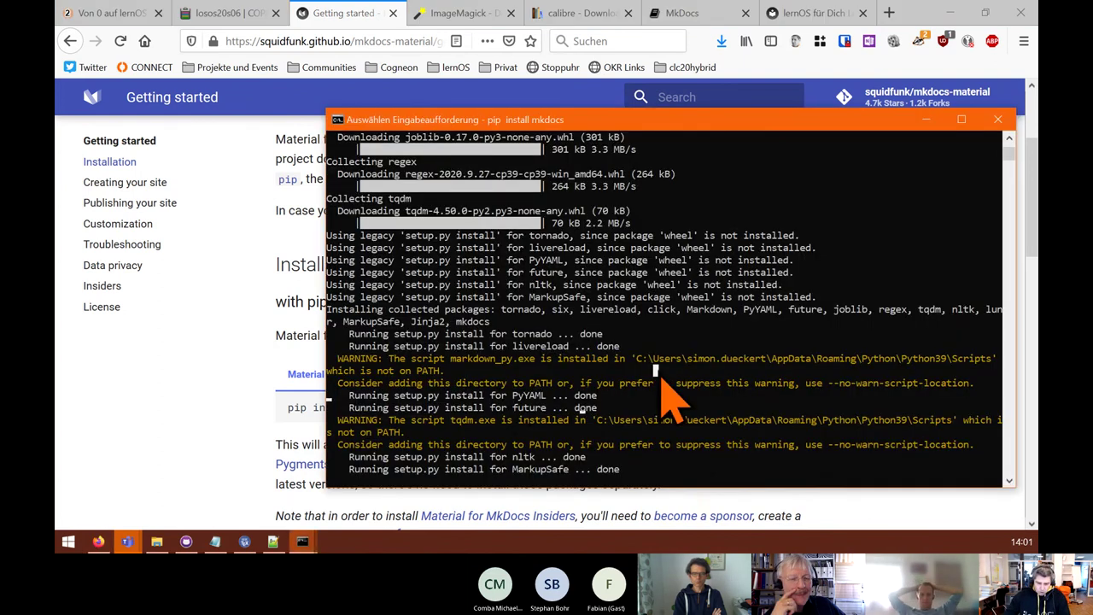
pyautogui.press('Escape')
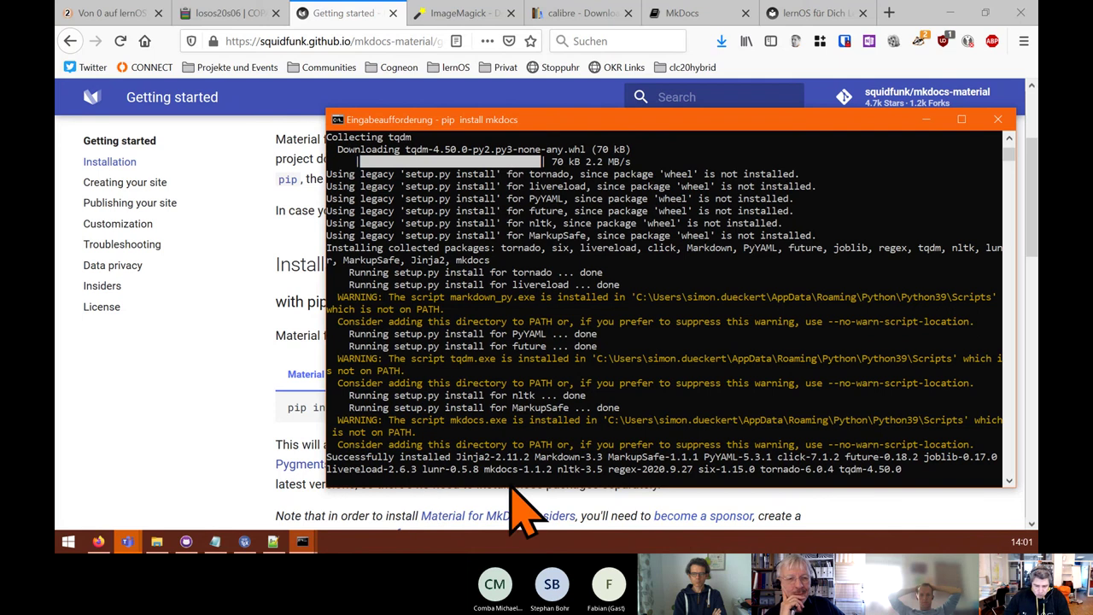
pyautogui.moveTo(413, 120); pyautogui.dragTo(396, 121)
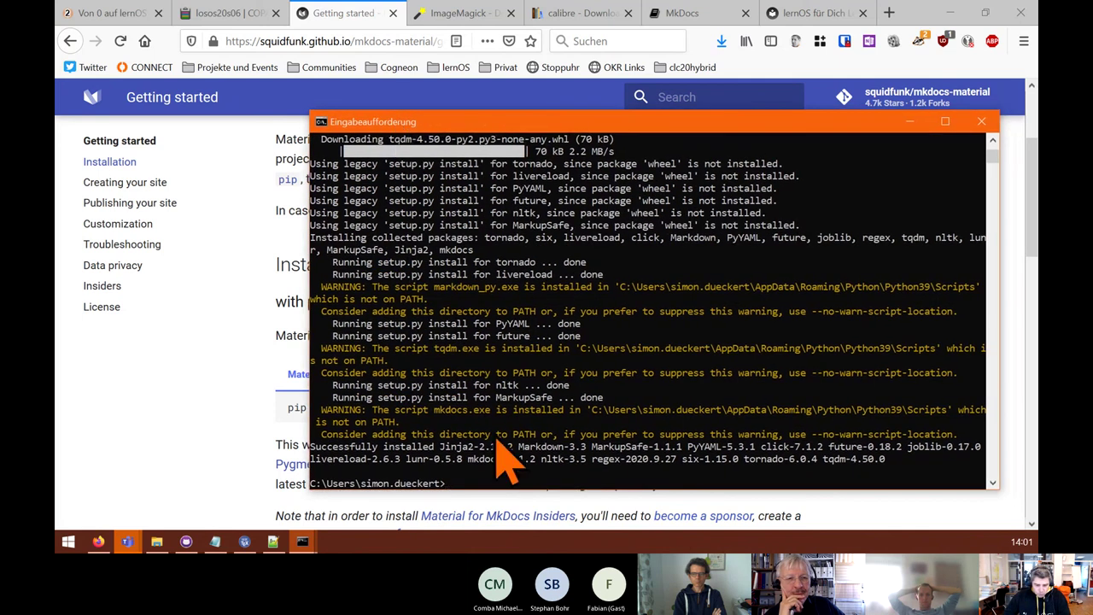
pyautogui.press('Up')
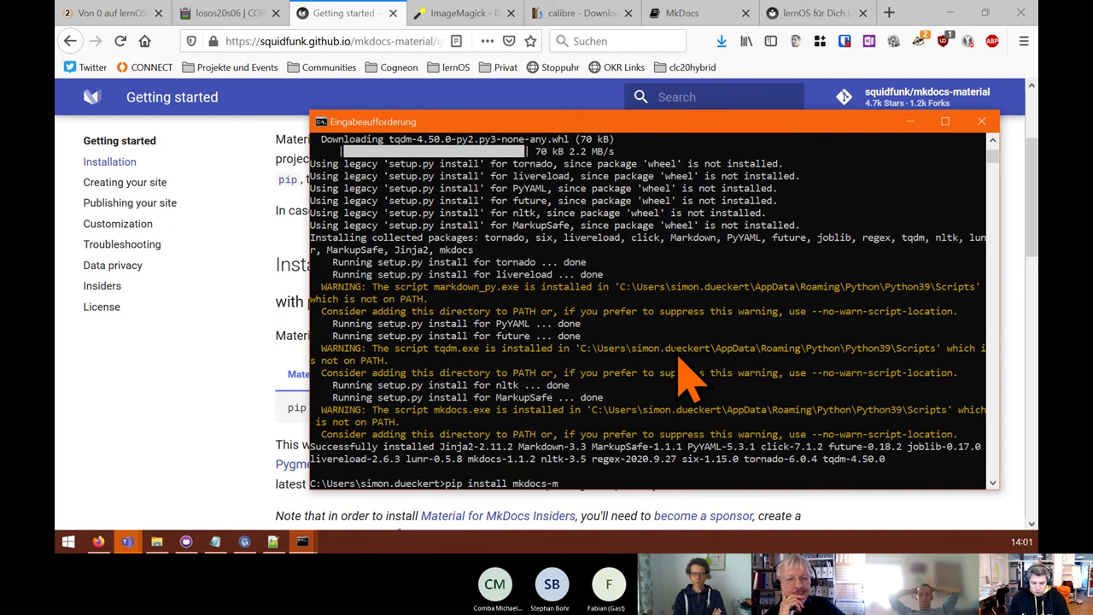
pyautogui.write('-material')
pyautogui.press('Return')
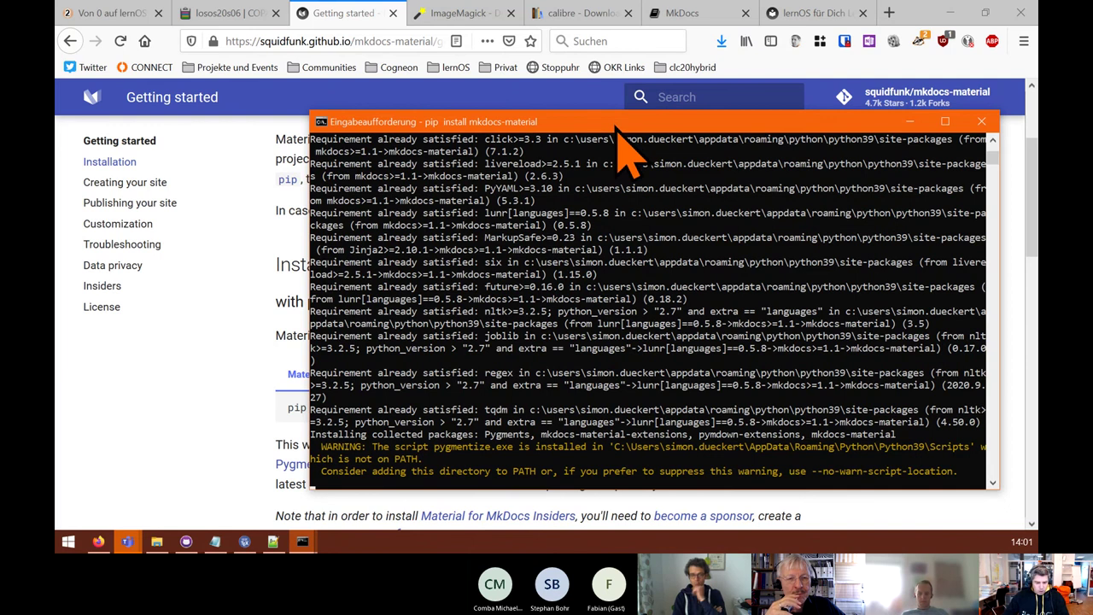
# - Launch the downloaded calibre-5.2.0.msi from Firefox, confirm running it and bring the setup window into view
pyautogui.click(571, 20)
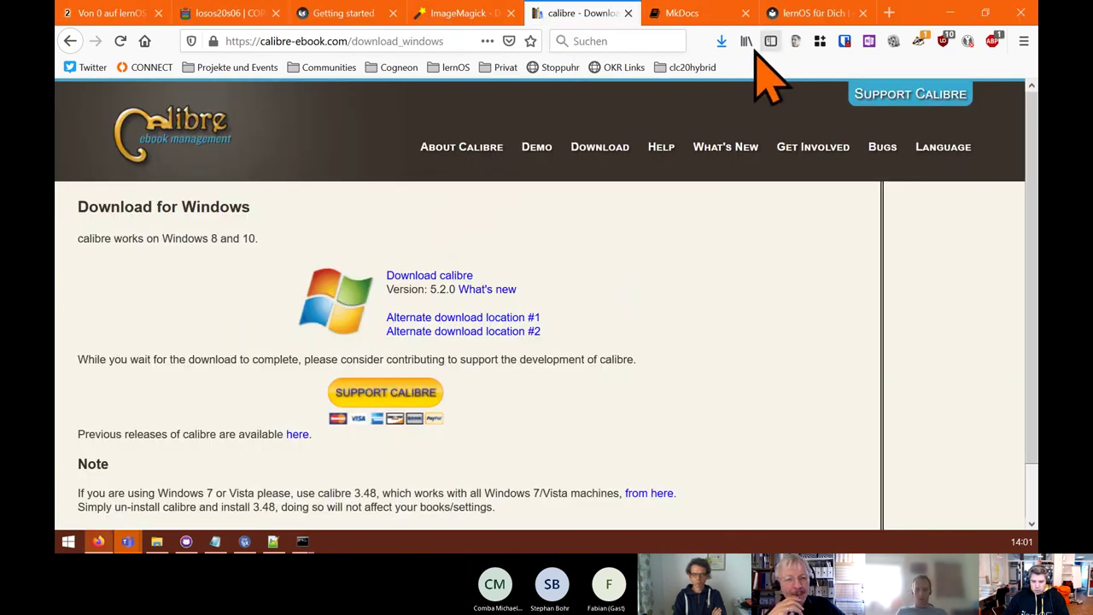
pyautogui.click(722, 41)
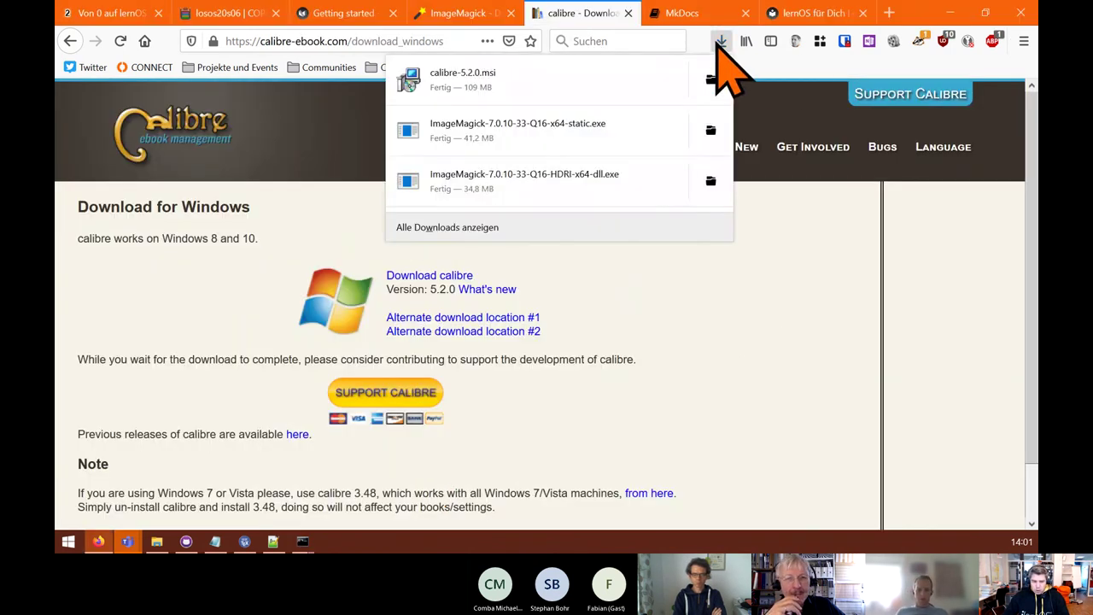
pyautogui.click(478, 77)
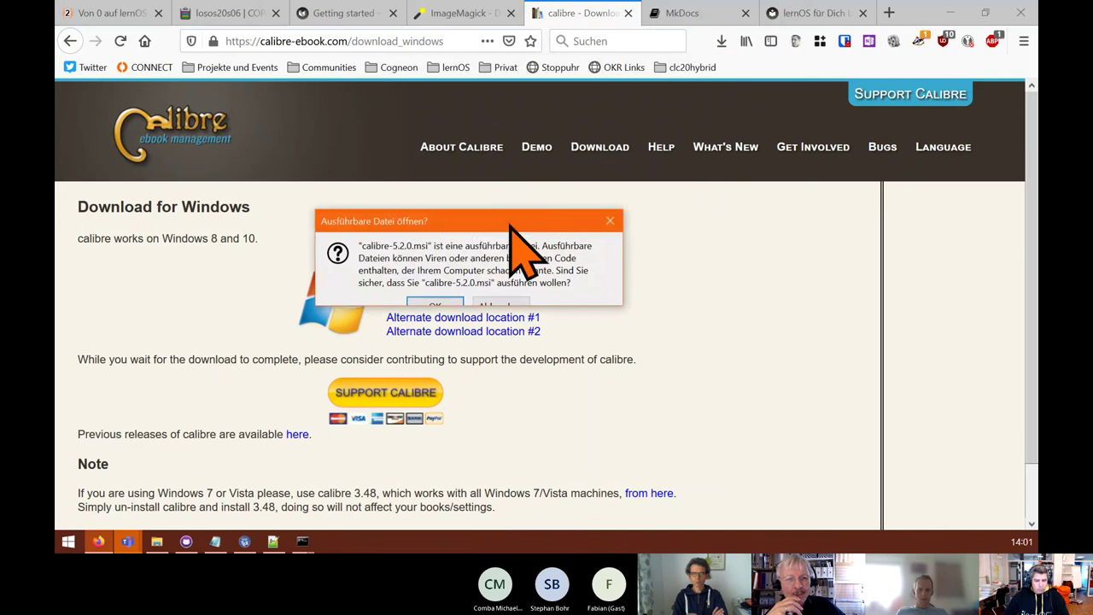
pyautogui.click(450, 224)
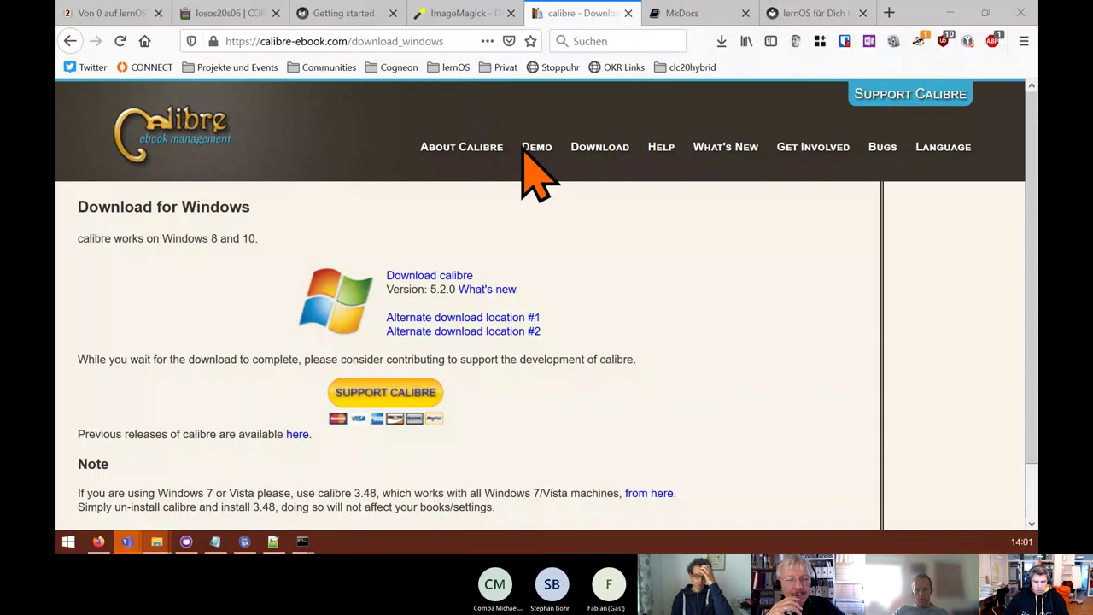
pyautogui.moveTo(524, 154)
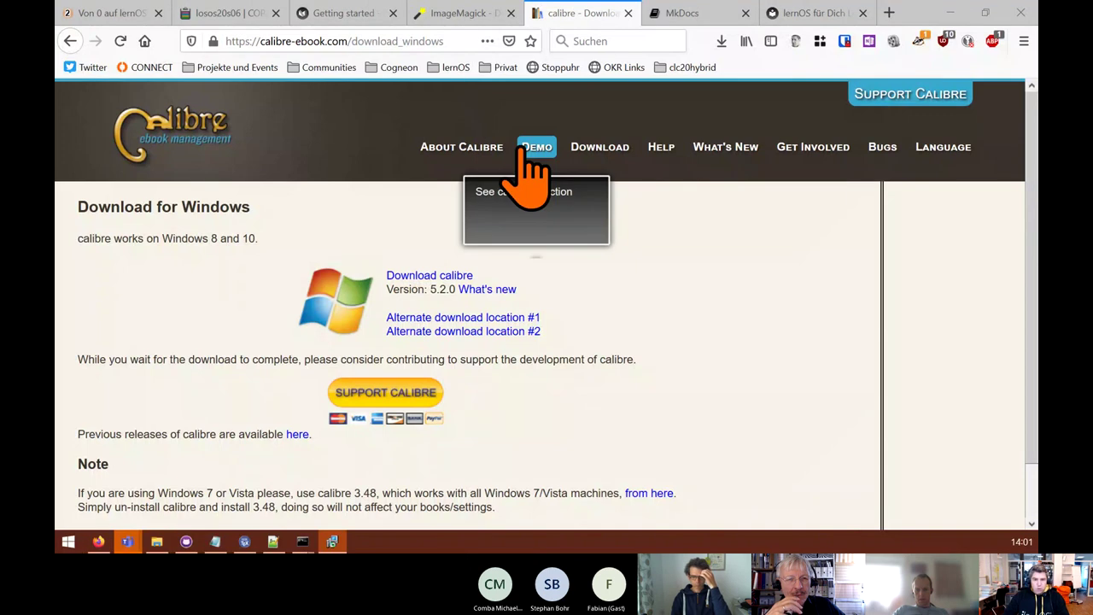
pyautogui.moveTo(520, 220); pyautogui.dragTo(808, 225)
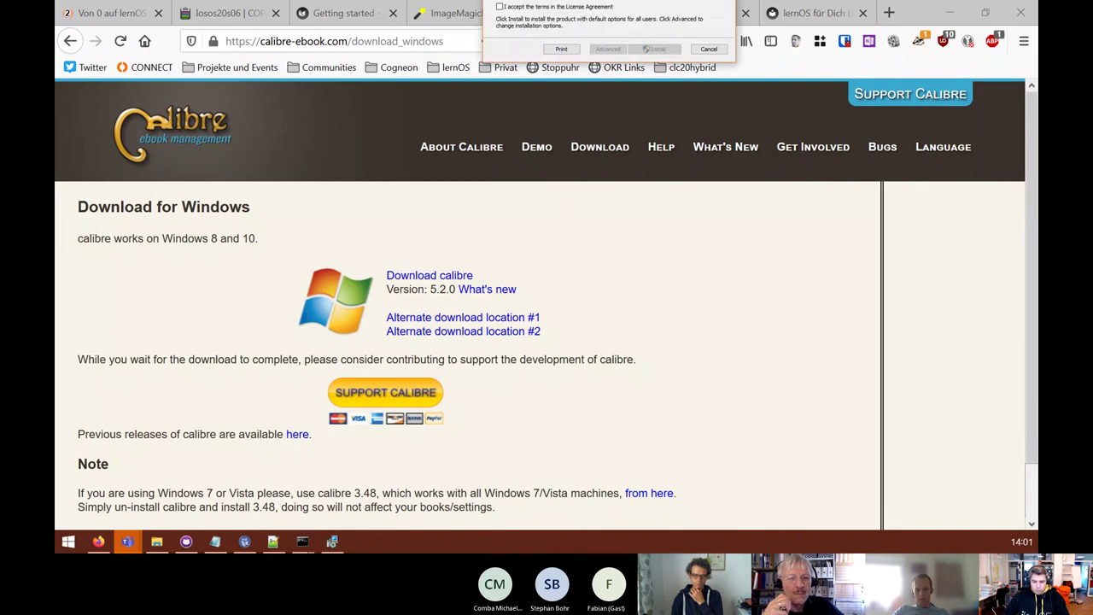
# - Accept the calibre license terms, install it with the default options and finish the setup wizard
pyautogui.click(443, 331)
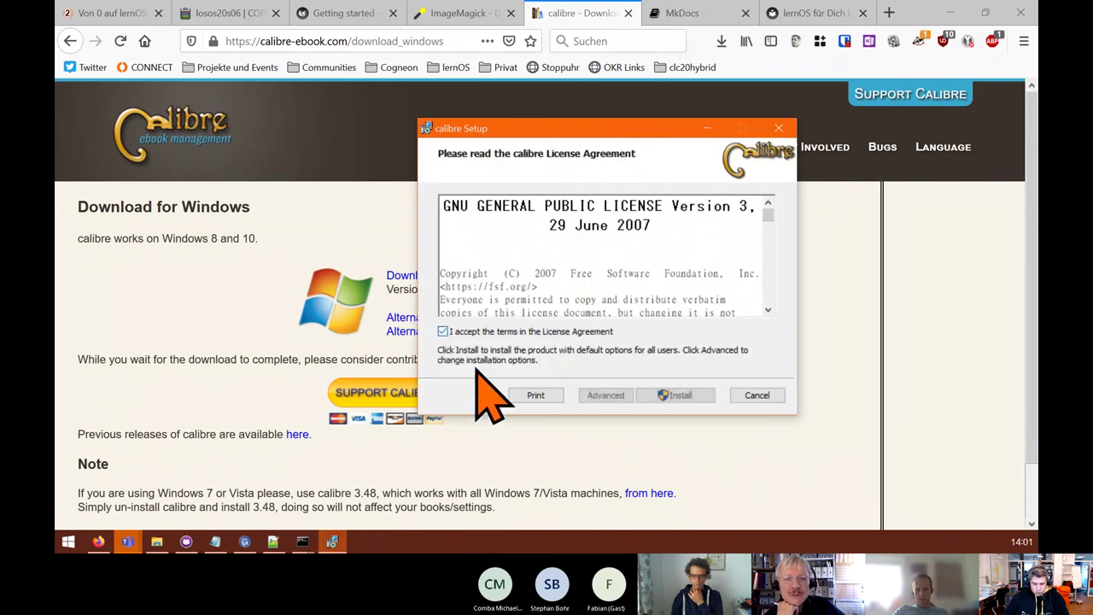
pyautogui.click(684, 397)
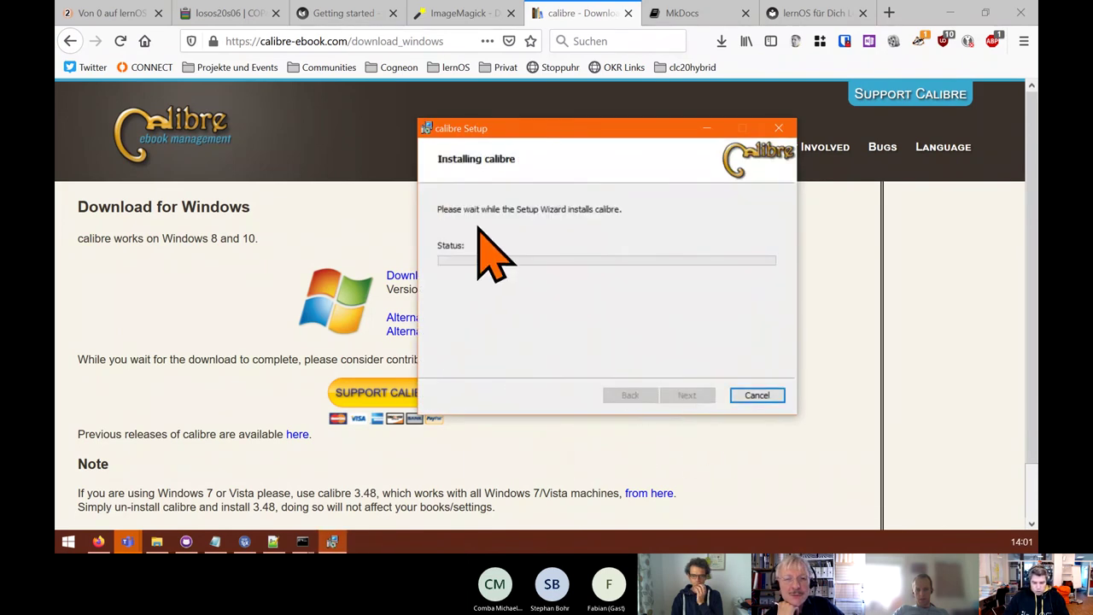
pyautogui.moveTo(495, 130); pyautogui.dragTo(517, 103)
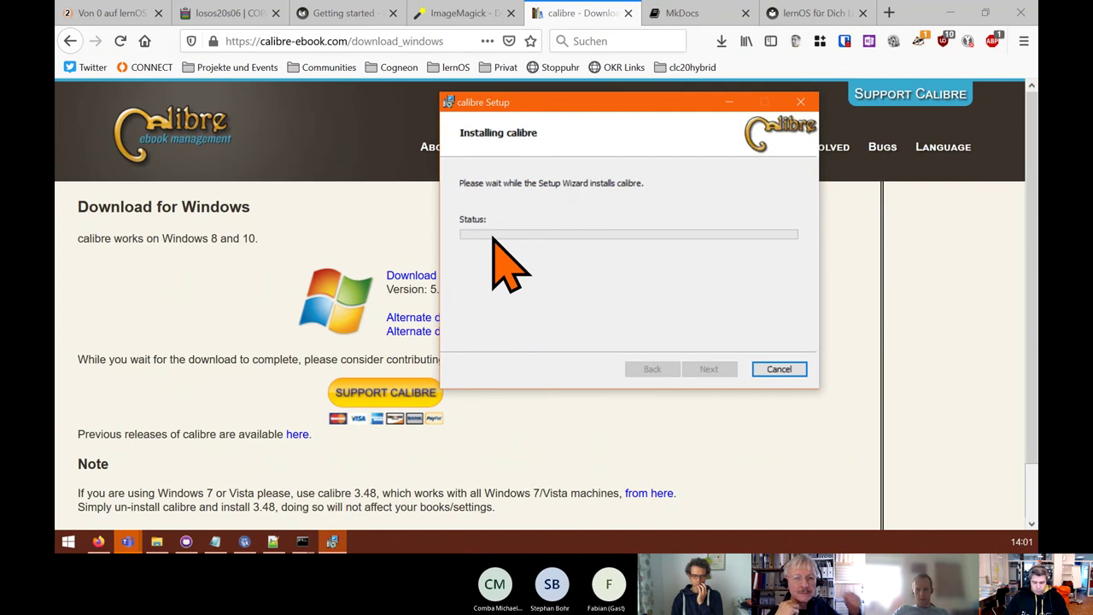
pyautogui.moveTo(620, 107); pyautogui.dragTo(594, 106)
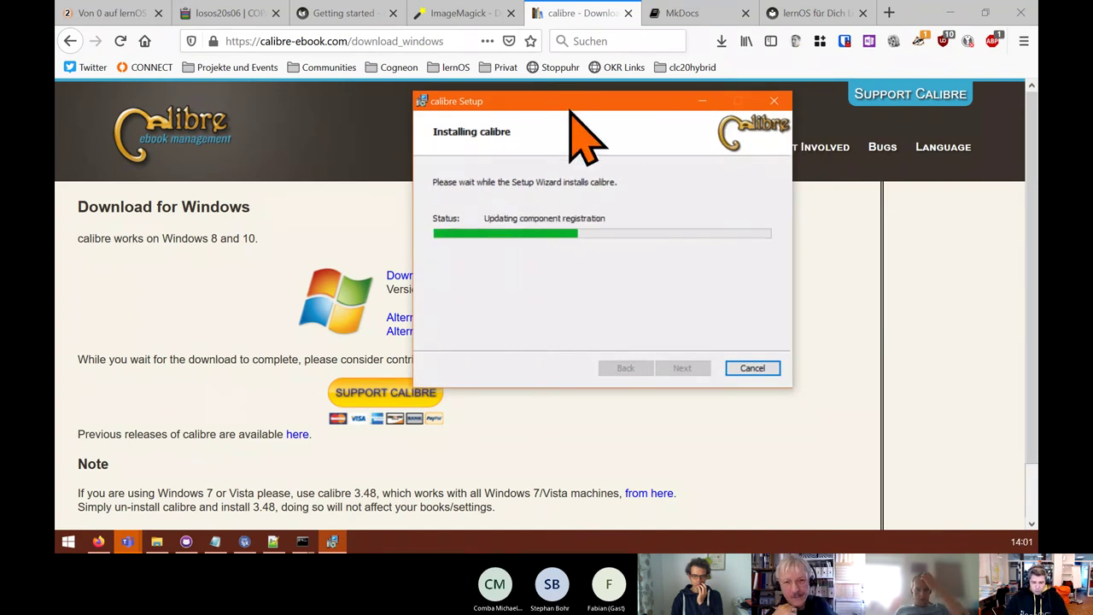
pyautogui.moveTo(580, 102); pyautogui.dragTo(674, 161)
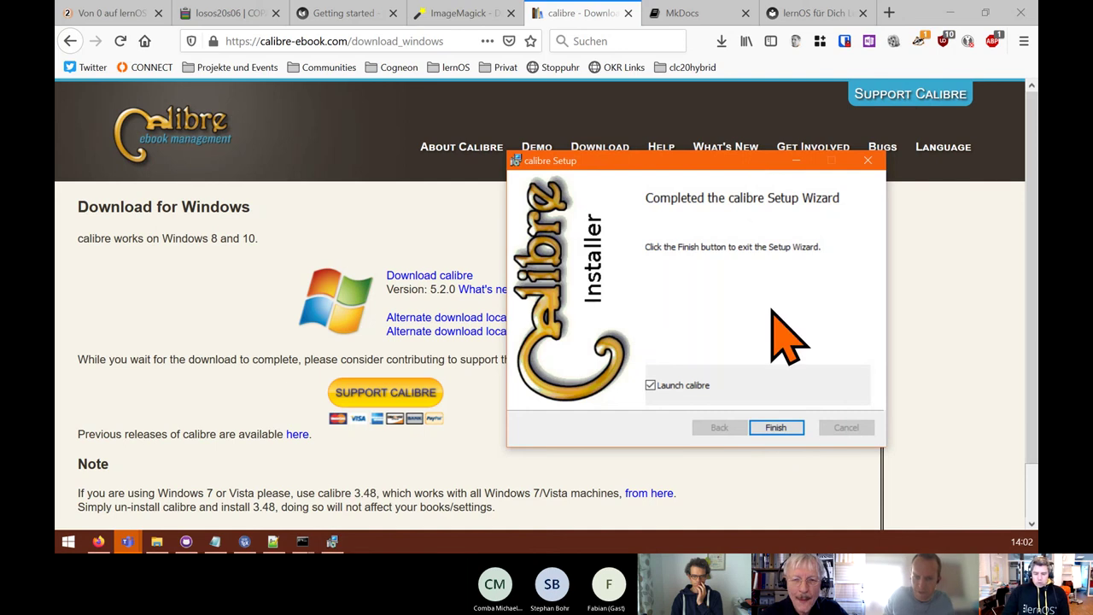
pyautogui.click(776, 428)
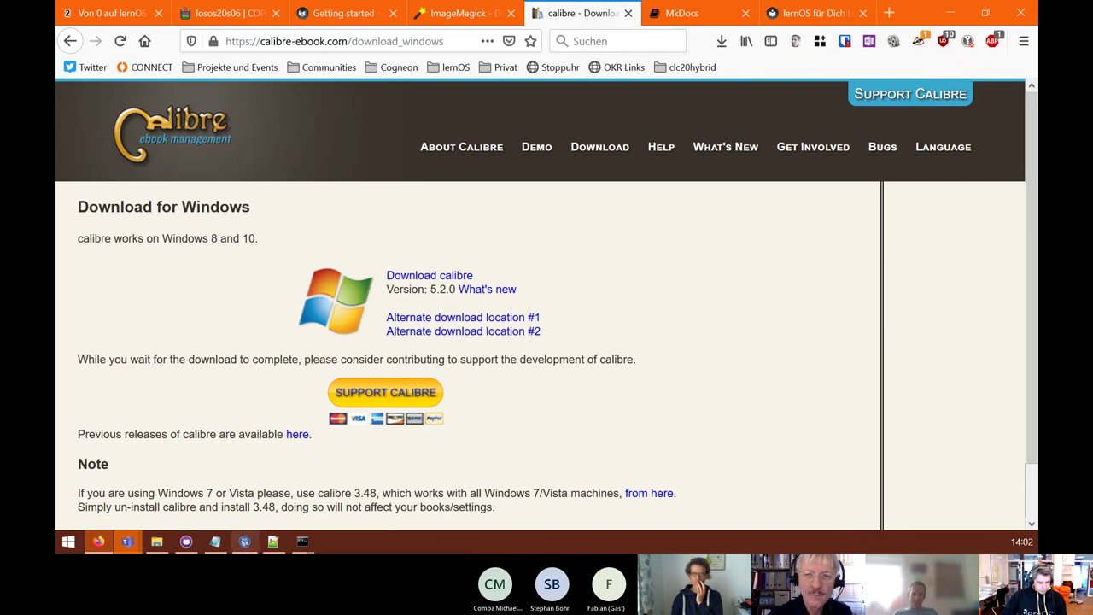
# - Bring the command prompt back to the front to check the mkdocs-material installation output
pyautogui.click(302, 543)
pyautogui.click(342, 478)
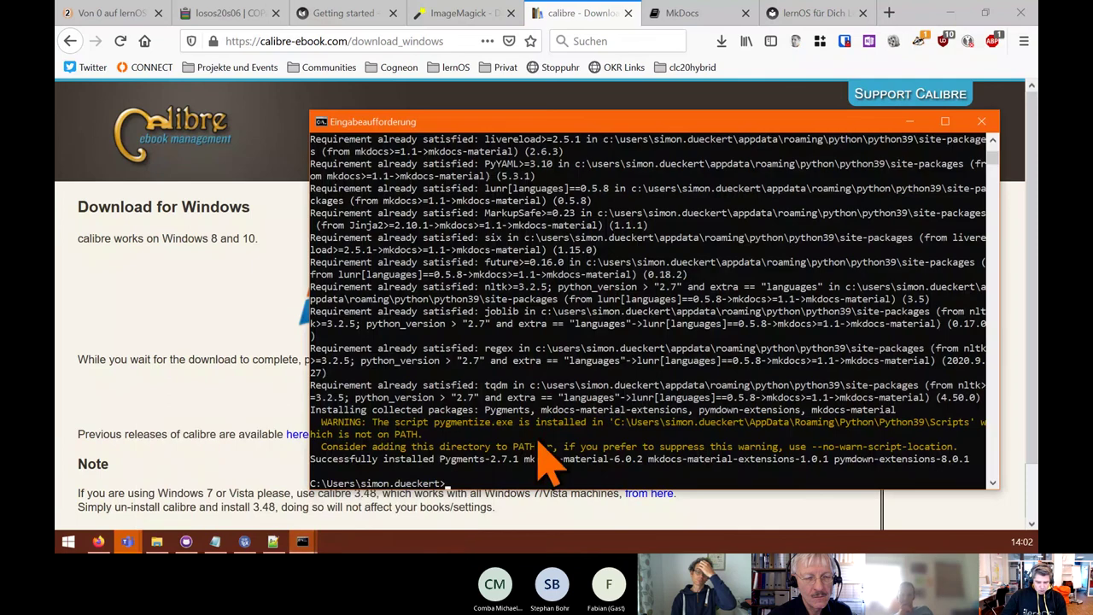
# - Close all the open command prompt windows
pyautogui.click(981, 121)
pyautogui.click(300, 542)
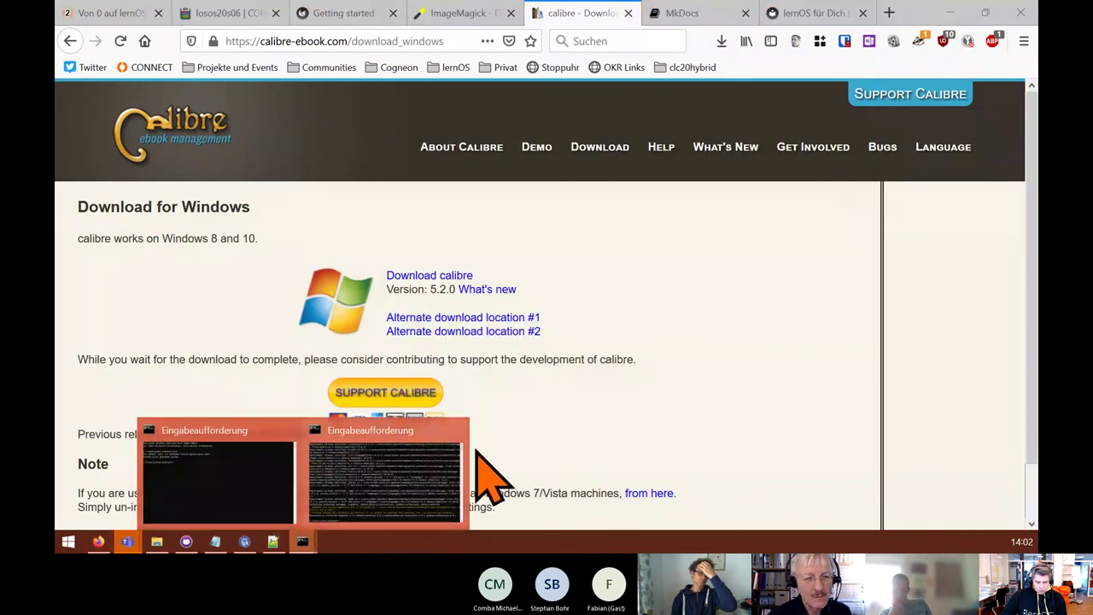
pyautogui.click(449, 479)
pyautogui.click(982, 121)
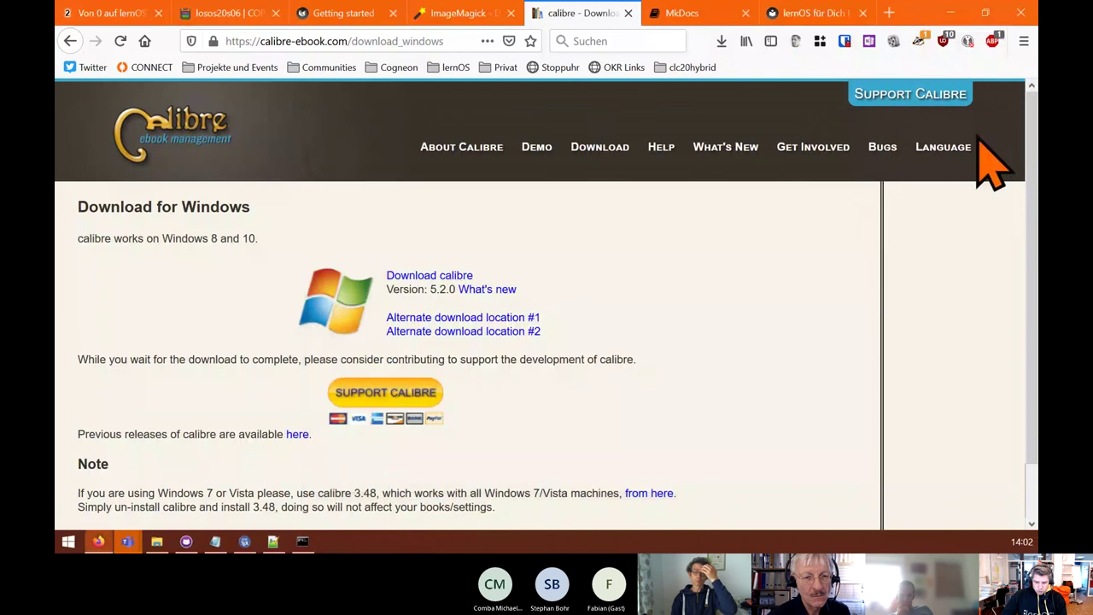
pyautogui.click(305, 543)
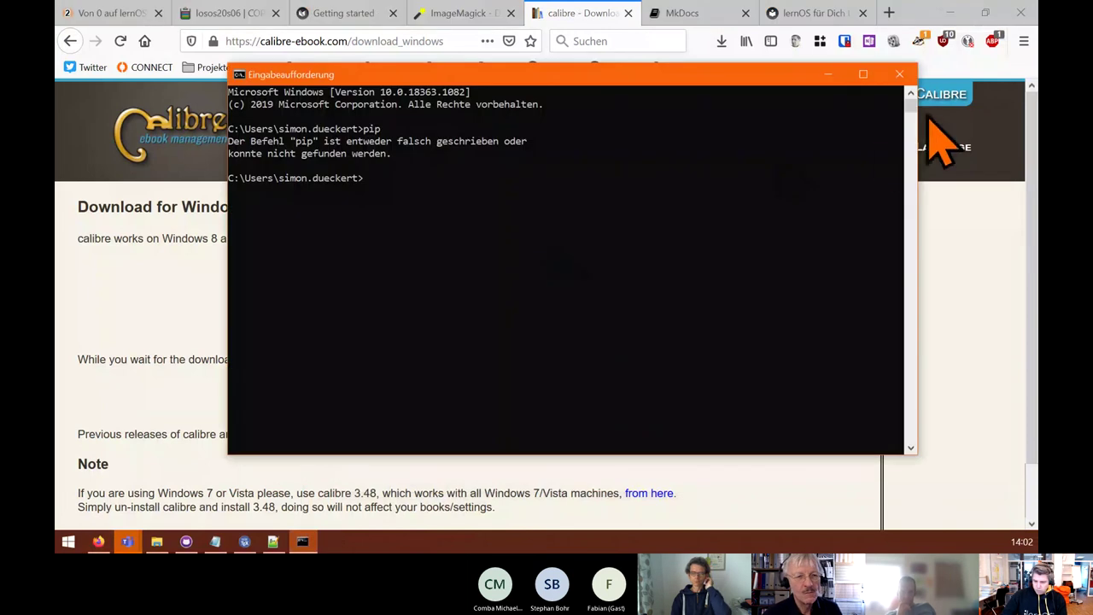
pyautogui.click(899, 75)
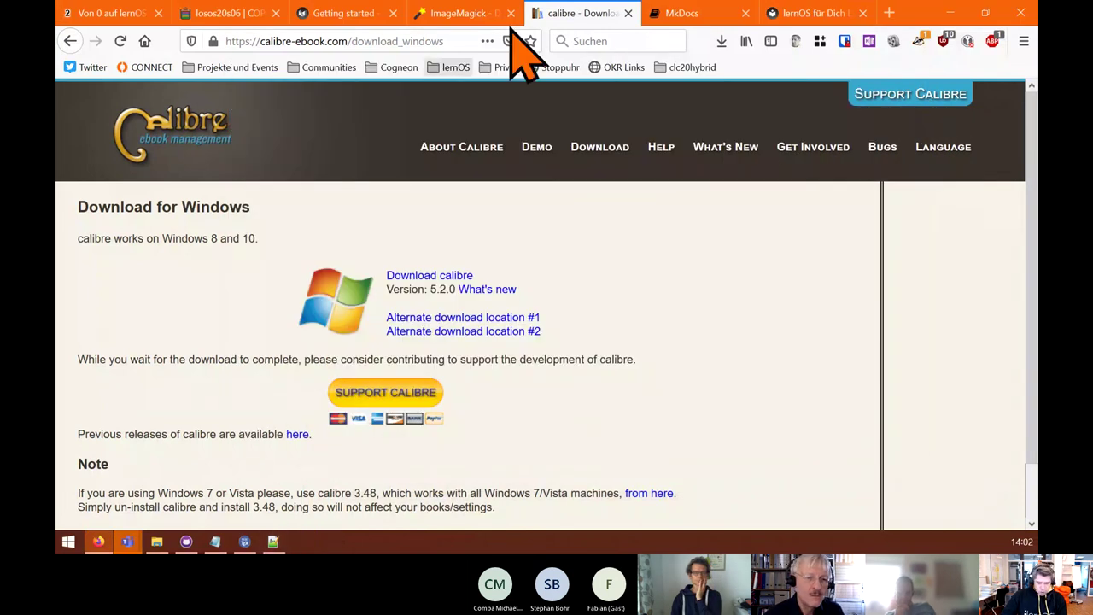
# - Close the browser tabs for the lernOS guide, MkDocs, calibre, ImageMagick and Material Getting started pages to return to the COPAD pad
pyautogui.click(807, 13)
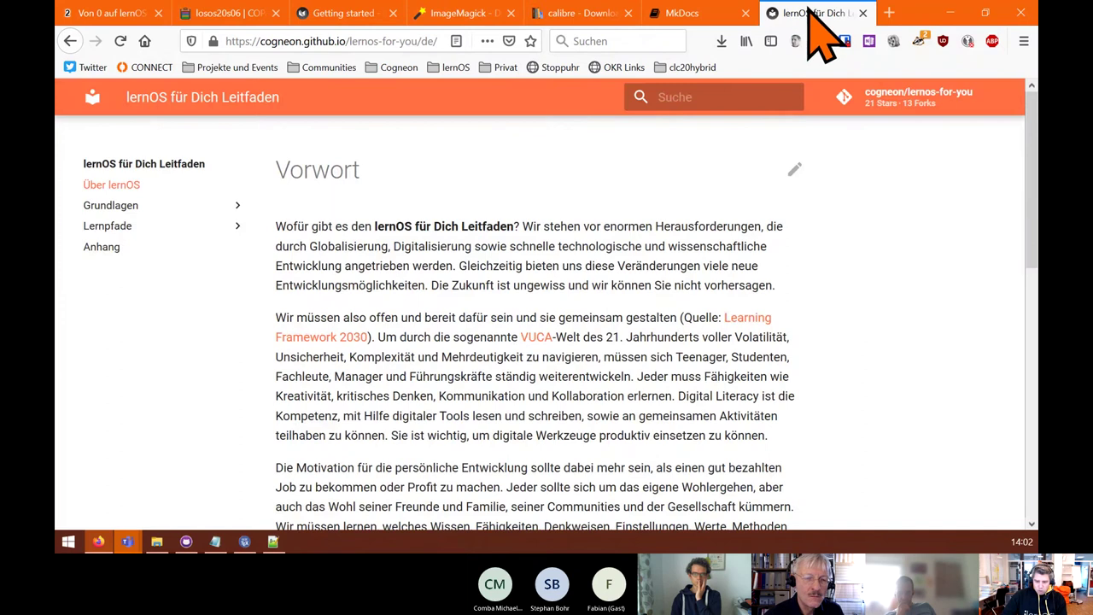
pyautogui.middleClick(813, 13)
pyautogui.click(864, 13)
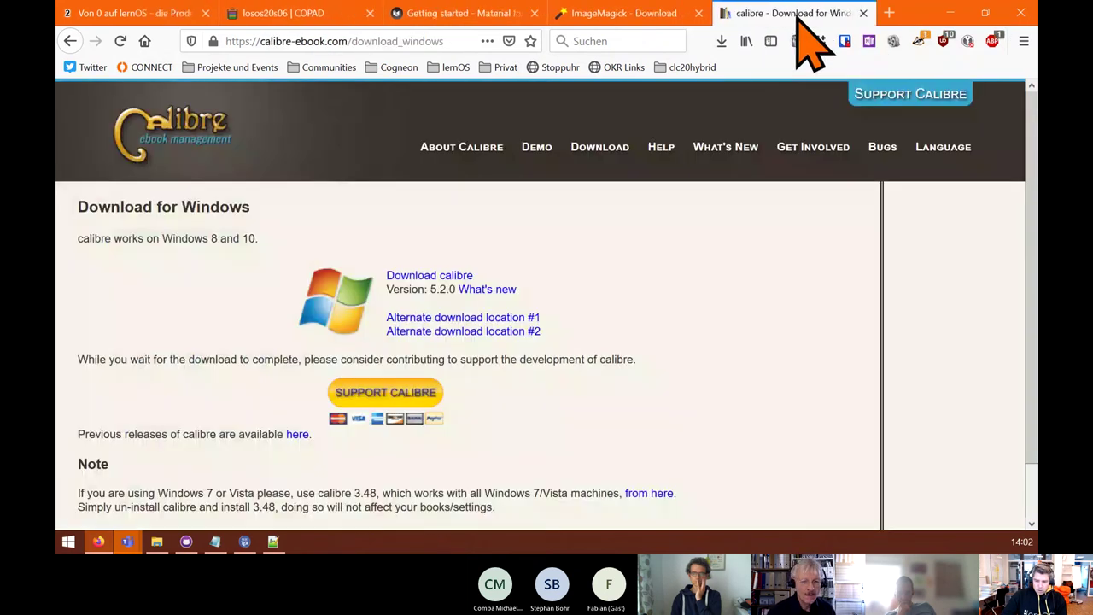
pyautogui.click(871, 13)
pyautogui.click(733, 13)
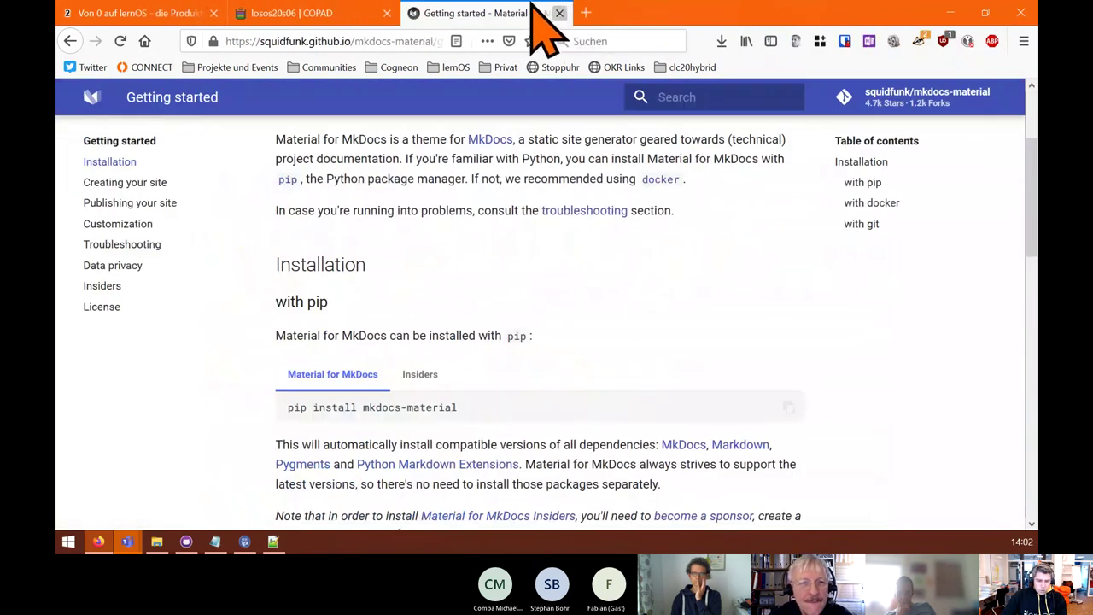
pyautogui.click(560, 13)
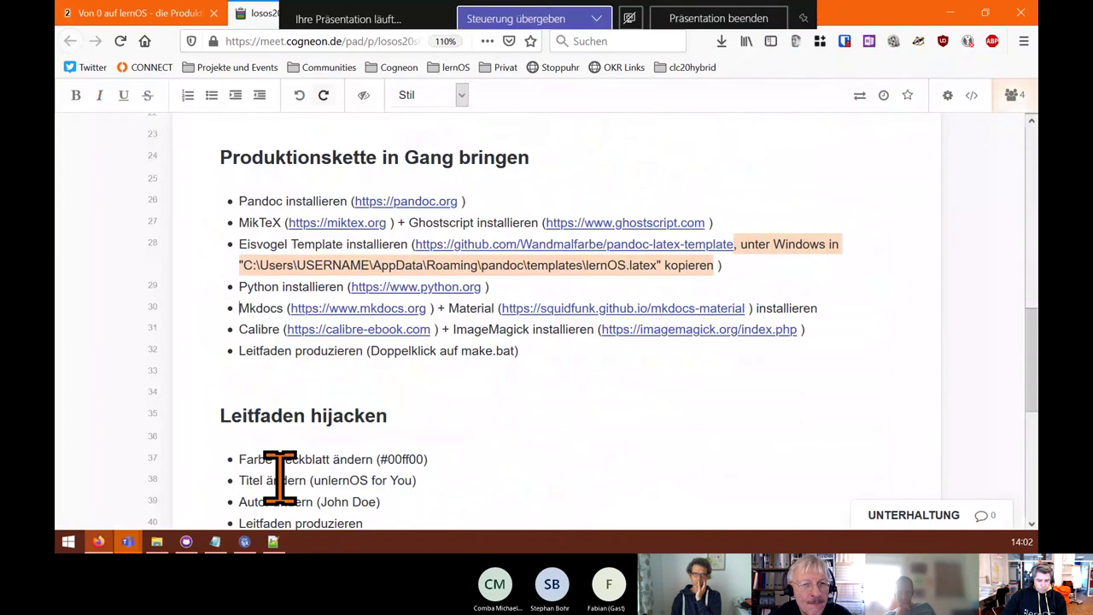
# - Review the pad's "Produktionskette in Gang bringen" checklist and the "Leitfaden hijacken" section, enlarging the page to 140%
pyautogui.moveTo(540, 351); pyautogui.dragTo(227, 196)
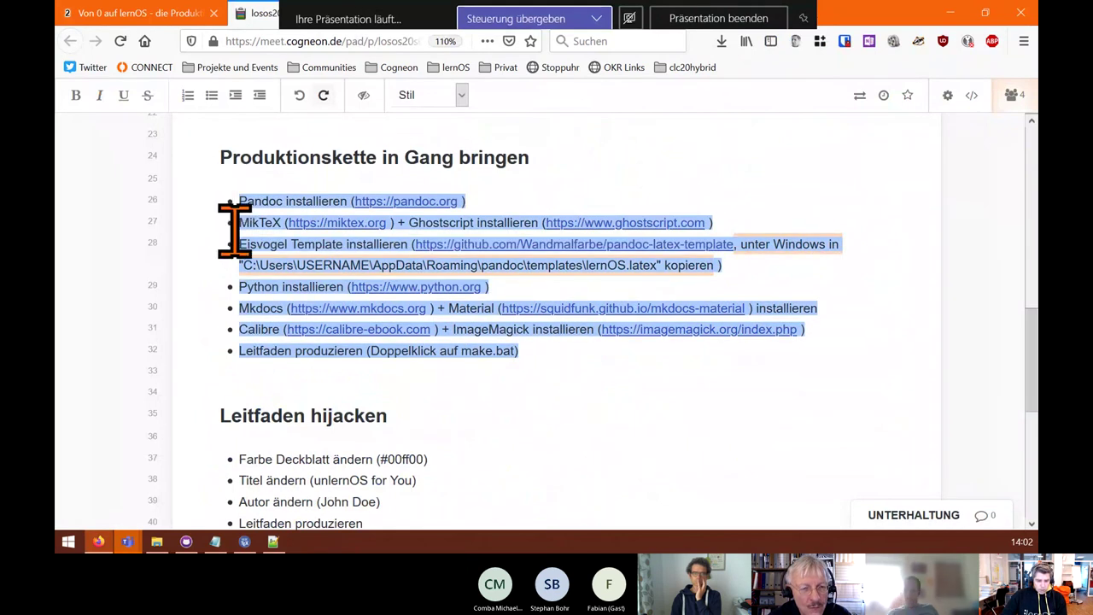
pyautogui.click(244, 336)
pyautogui.moveTo(240, 331); pyautogui.dragTo(817, 331)
pyautogui.click(818, 333)
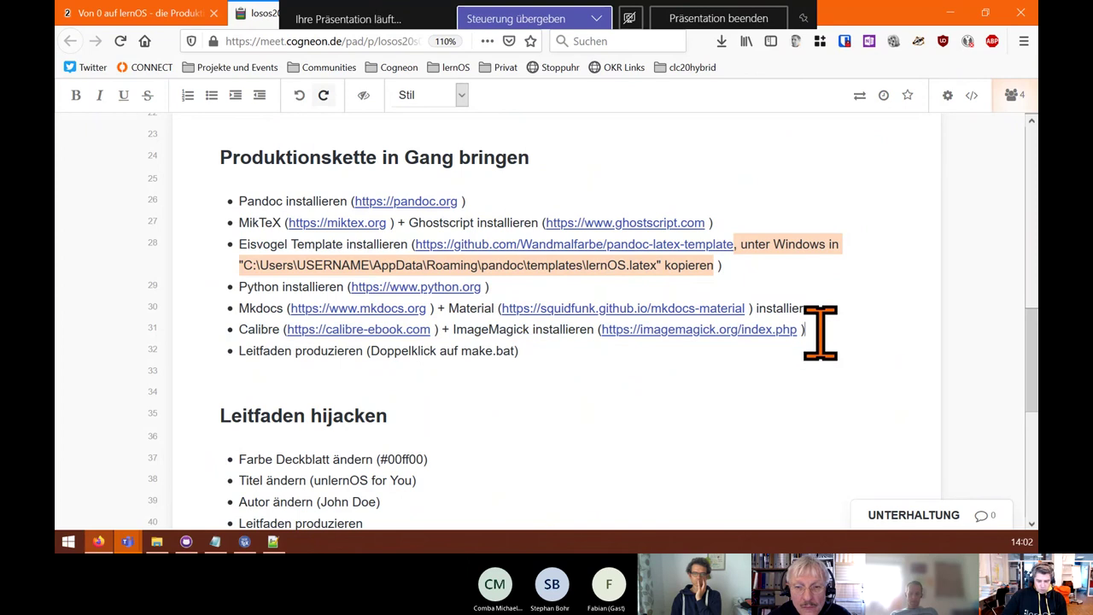
pyautogui.scroll(-1, 822, 340)
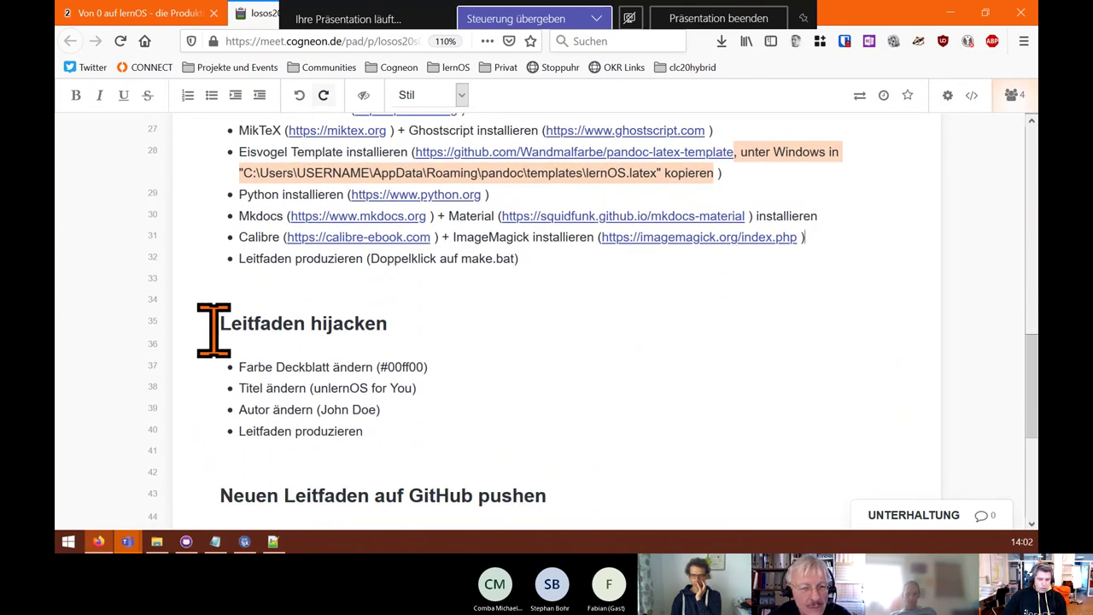
pyautogui.moveTo(215, 325); pyautogui.dragTo(248, 355)
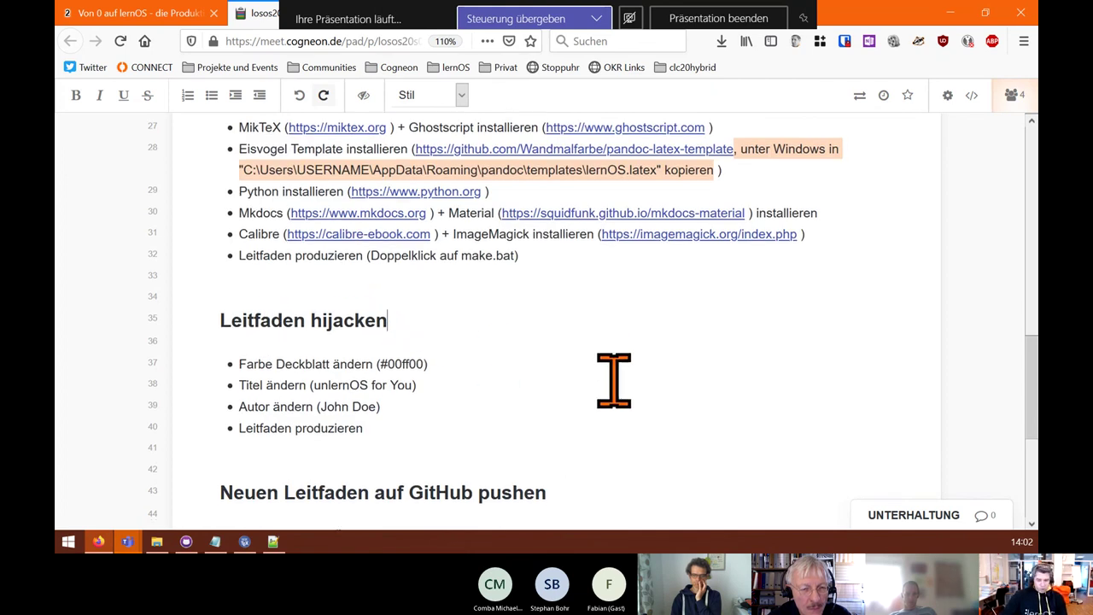
pyautogui.scroll(-2, 602, 376)
pyautogui.scroll(2, 480, 319)
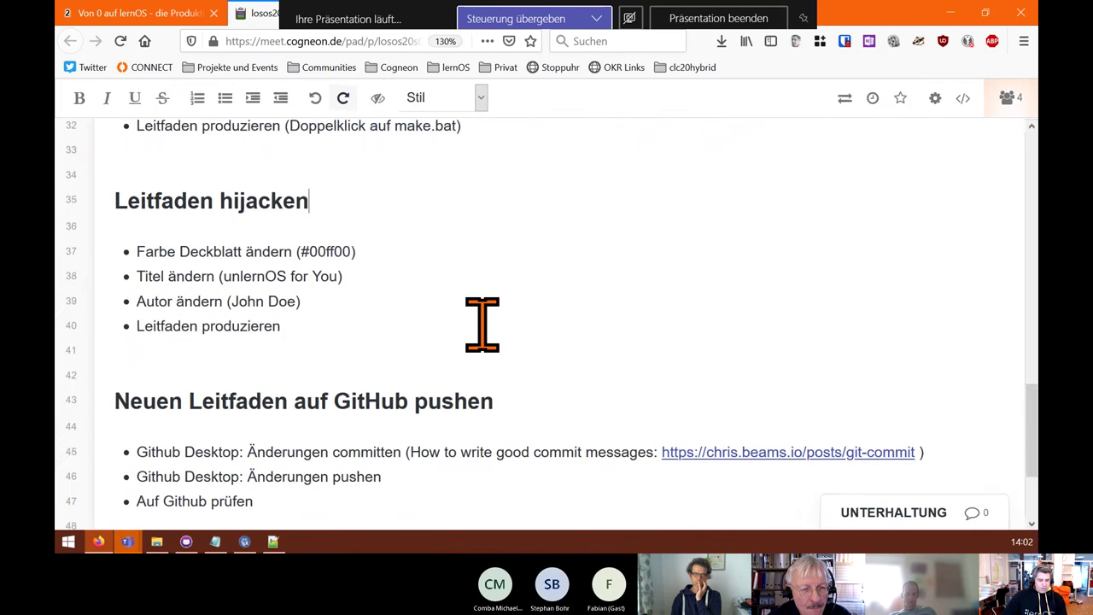
pyautogui.scroll(1, 483, 324)
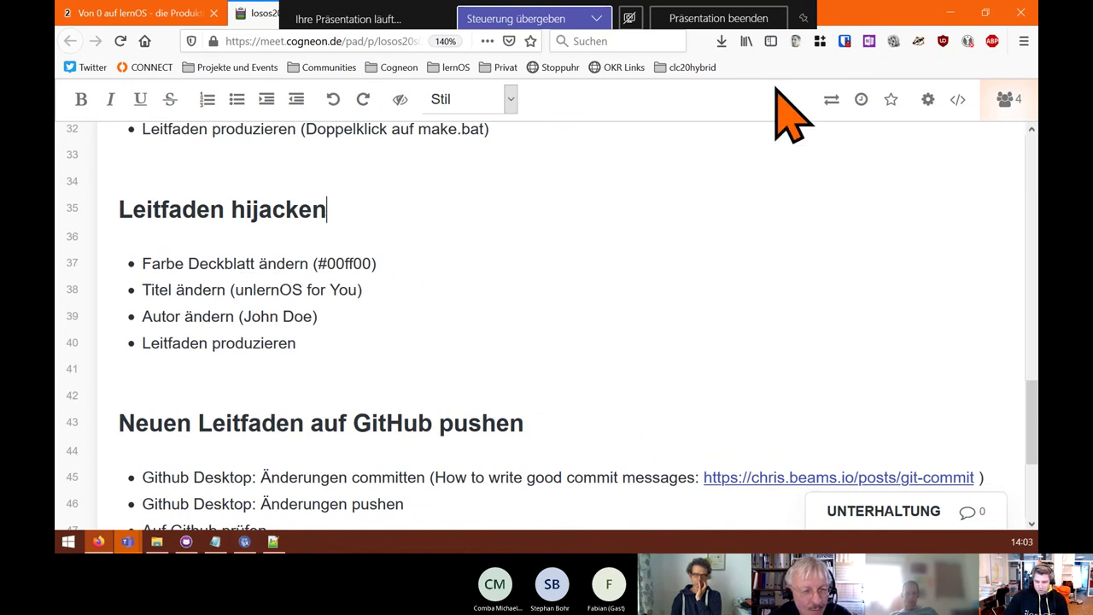
# - Minimize Firefox and, in File Explorer, open make.bat from Dokumente\GitHub\lernos-for-you\de with Notepad++
pyautogui.click(951, 14)
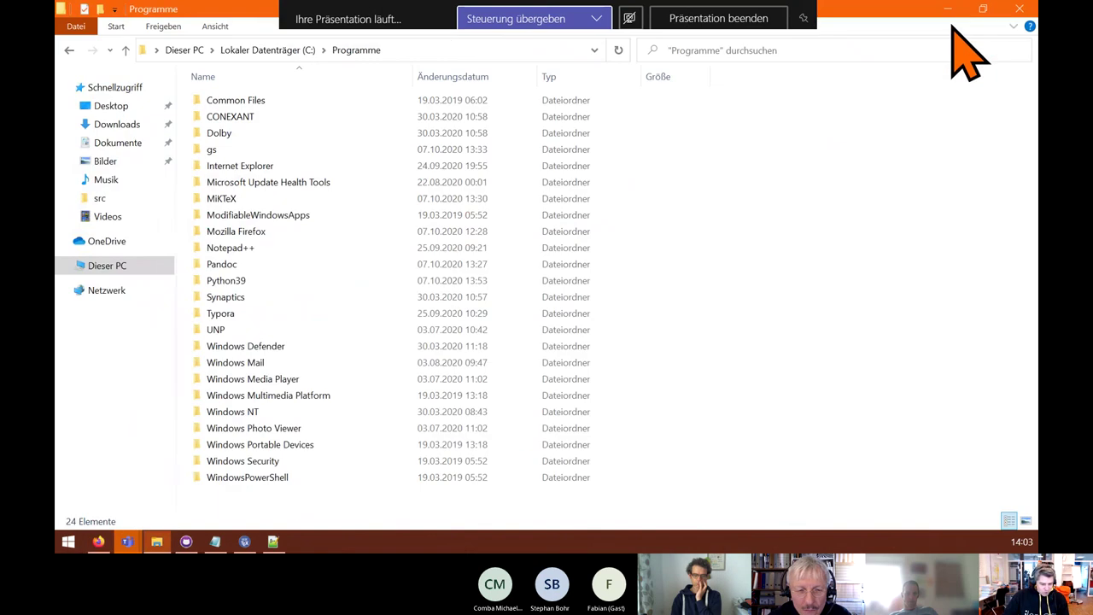
pyautogui.click(113, 143)
pyautogui.click(227, 104)
pyautogui.doubleClick(212, 102)
pyautogui.doubleClick(213, 102)
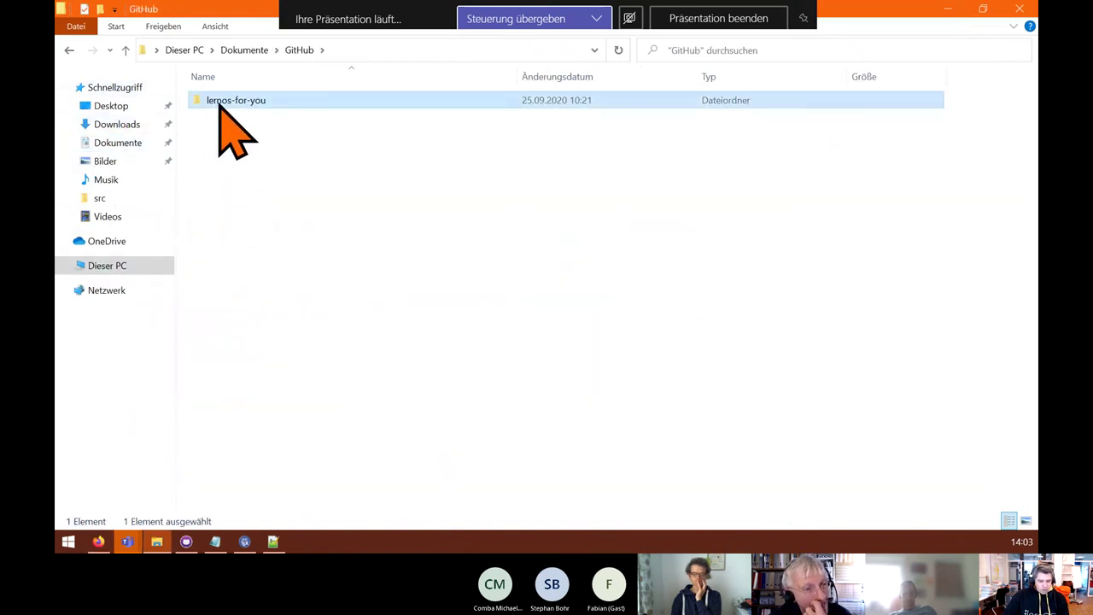
pyautogui.doubleClick(229, 101)
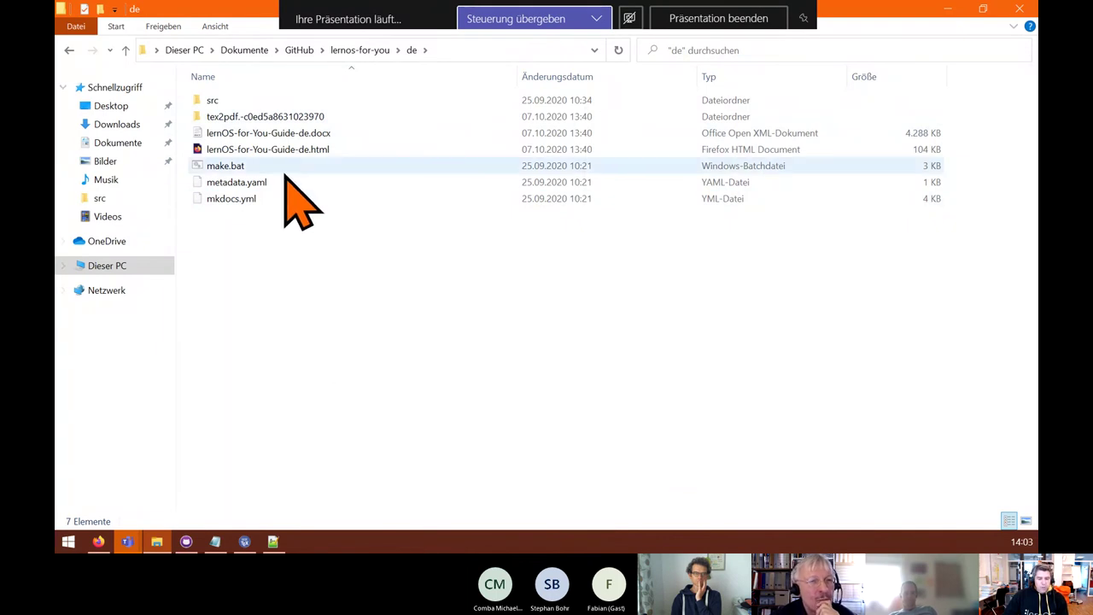
pyautogui.click(229, 167)
pyautogui.rightClick(229, 167)
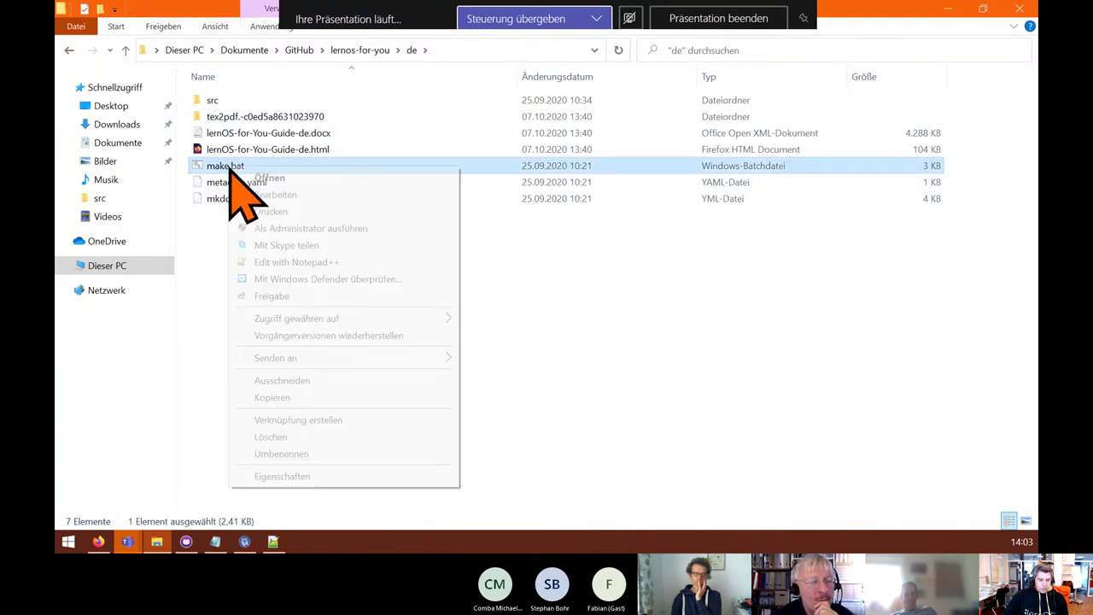
pyautogui.click(308, 259)
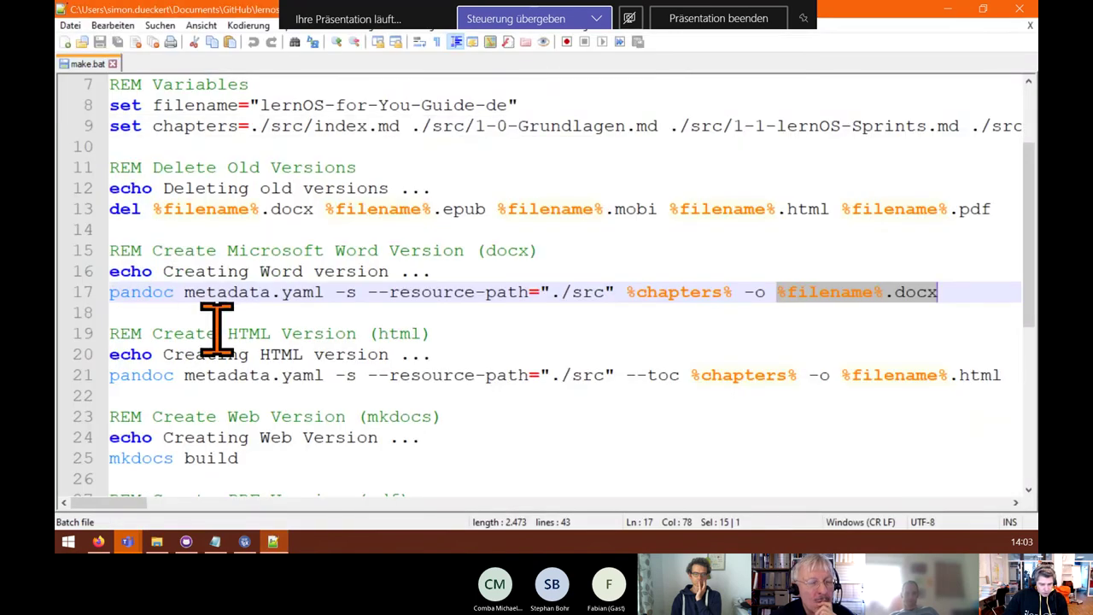
# - Comment out the echo line and the three magick lines in make.bat's eBook Versions section by prefixing each with REM
pyautogui.click(217, 355)
pyautogui.scroll(-4, 218, 373)
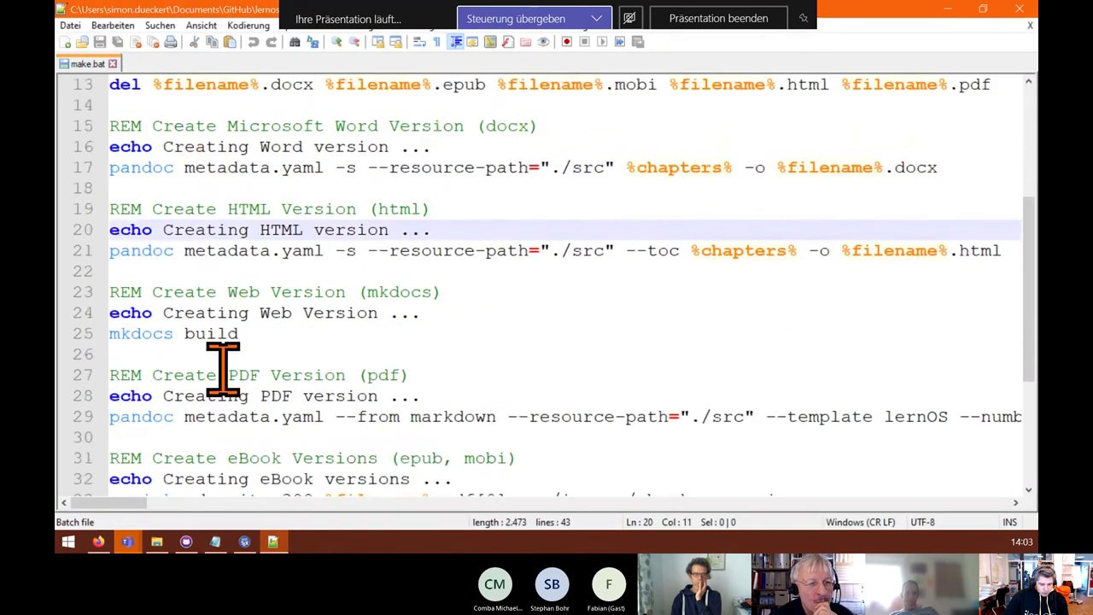
pyautogui.scroll(-1, 188, 386)
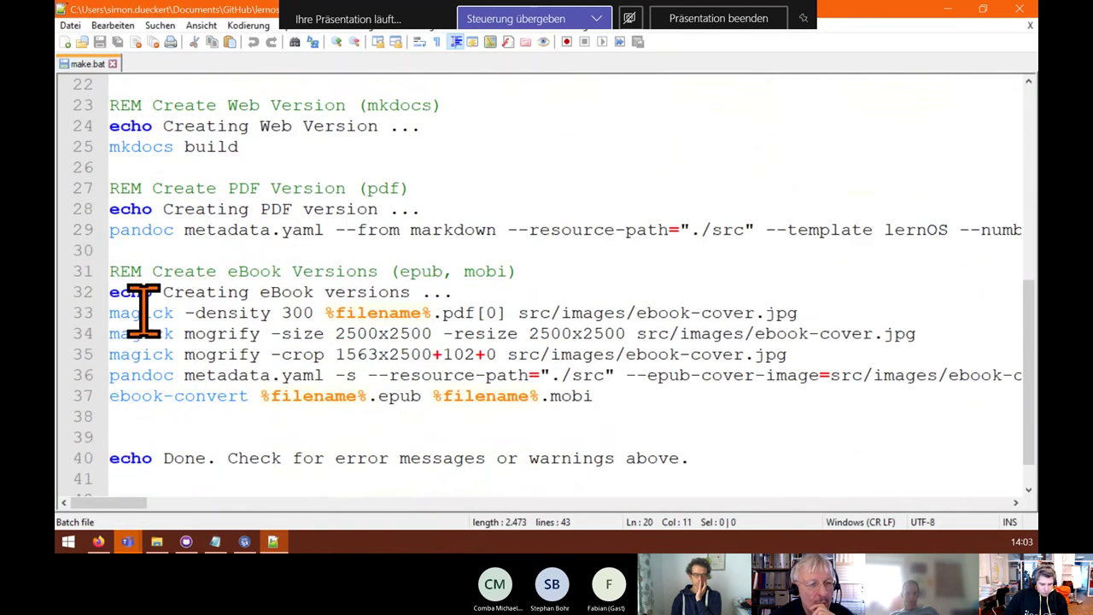
pyautogui.moveTo(109, 271); pyautogui.dragTo(156, 272)
pyautogui.hotkey('ctrl', 'c')
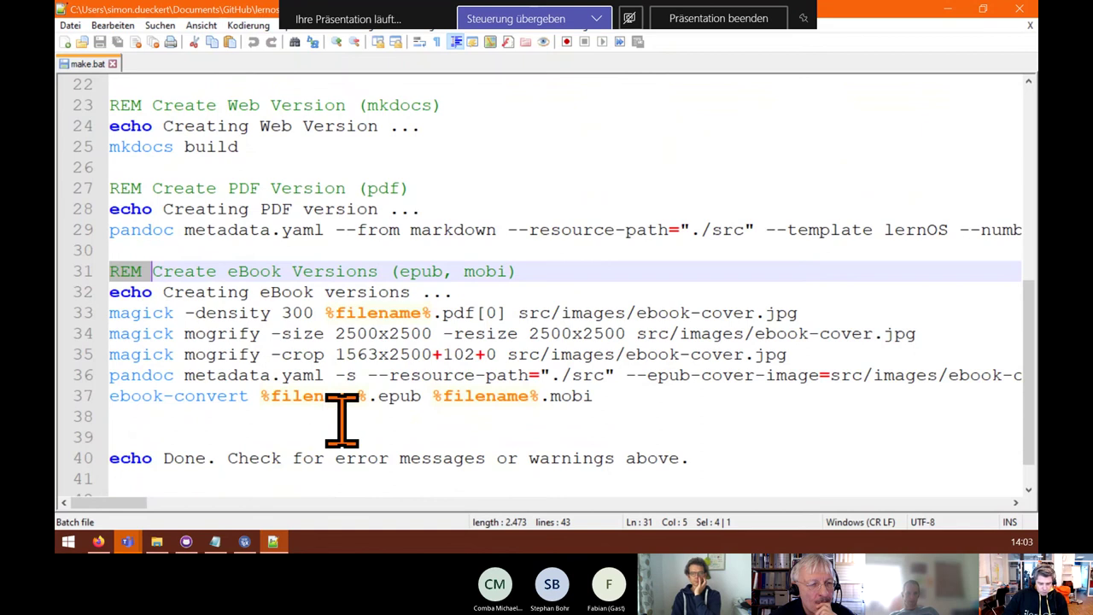
pyautogui.press('Down')
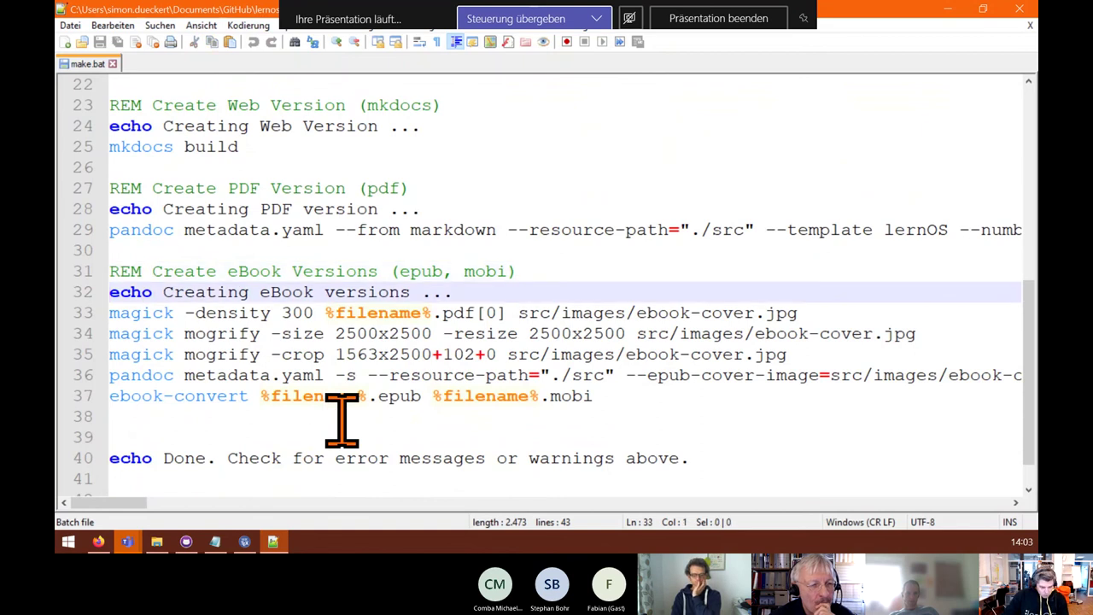
pyautogui.press('Down')
pyautogui.press('Down')
pyautogui.press('Down')
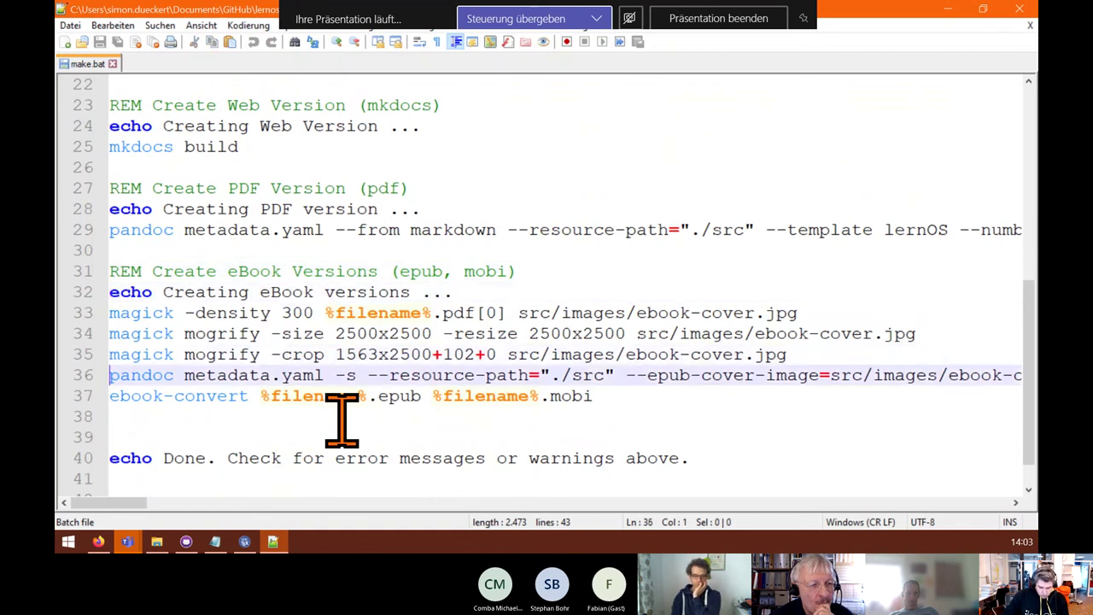
pyautogui.press('Up')
pyautogui.press('Up')
pyautogui.press('Up')
pyautogui.press('Up')
pyautogui.hotkey('ctrl', 'v')
pyautogui.press('Down')
pyautogui.press('Home')
pyautogui.hotkey('ctrl', 'v')
pyautogui.press('Down')
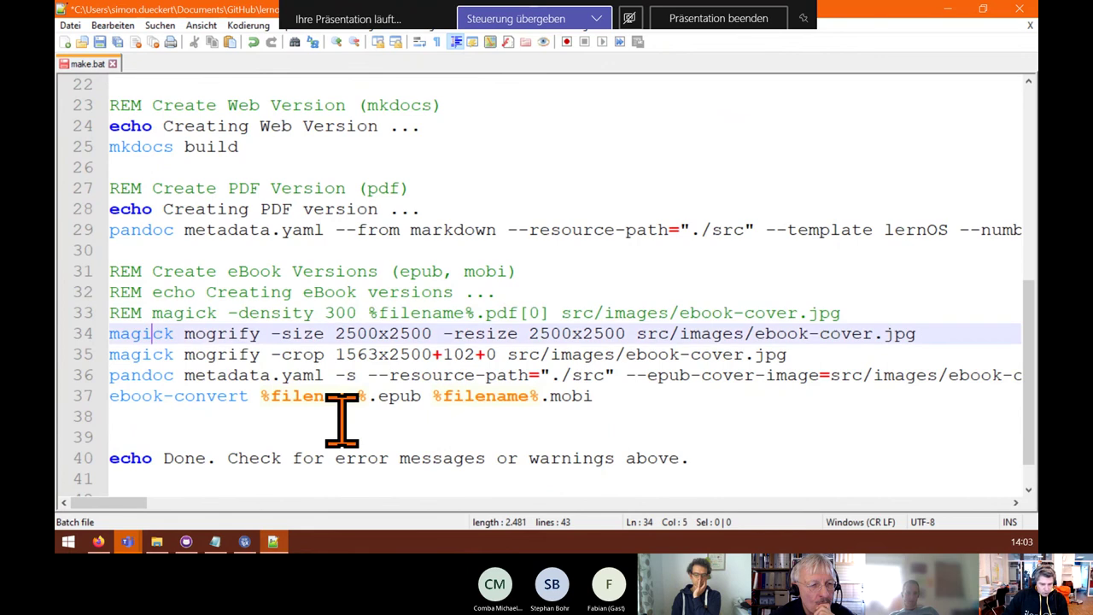
pyautogui.hotkey('ctrl', 'v')
pyautogui.press('Down')
pyautogui.hotkey('ctrl', 'v')
pyautogui.press('Down')
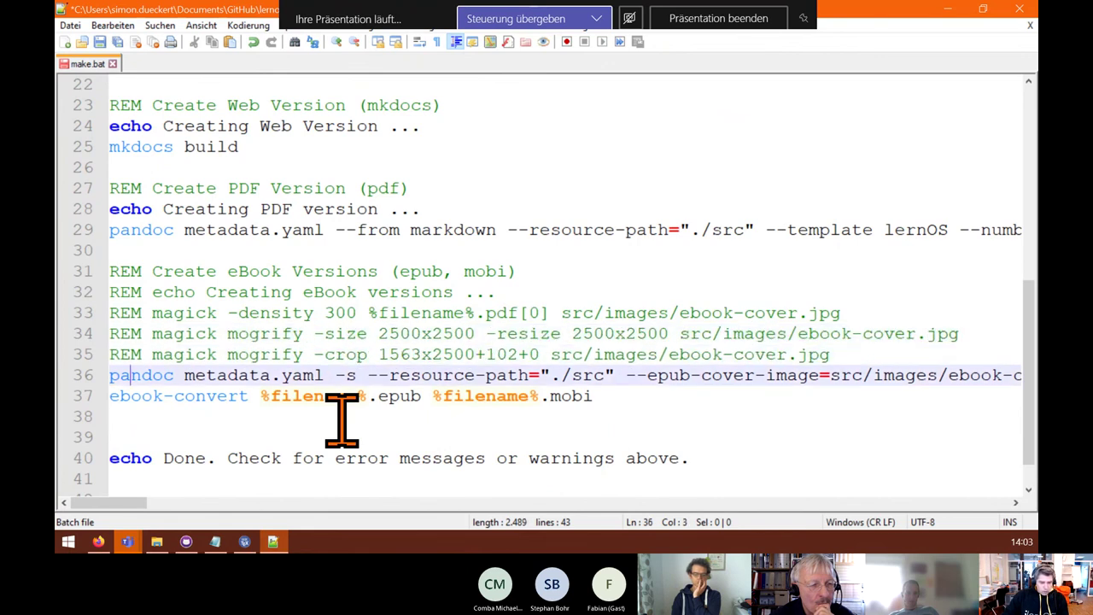
# - Comment out the pandoc and ebook-convert lines 36 and 37 with REM, then save and close make.bat
pyautogui.press('Home')
pyautogui.hotkey('ctrl', 'v')
pyautogui.press('Down')
pyautogui.press('Home')
pyautogui.hotkey('ctrl', 'v')
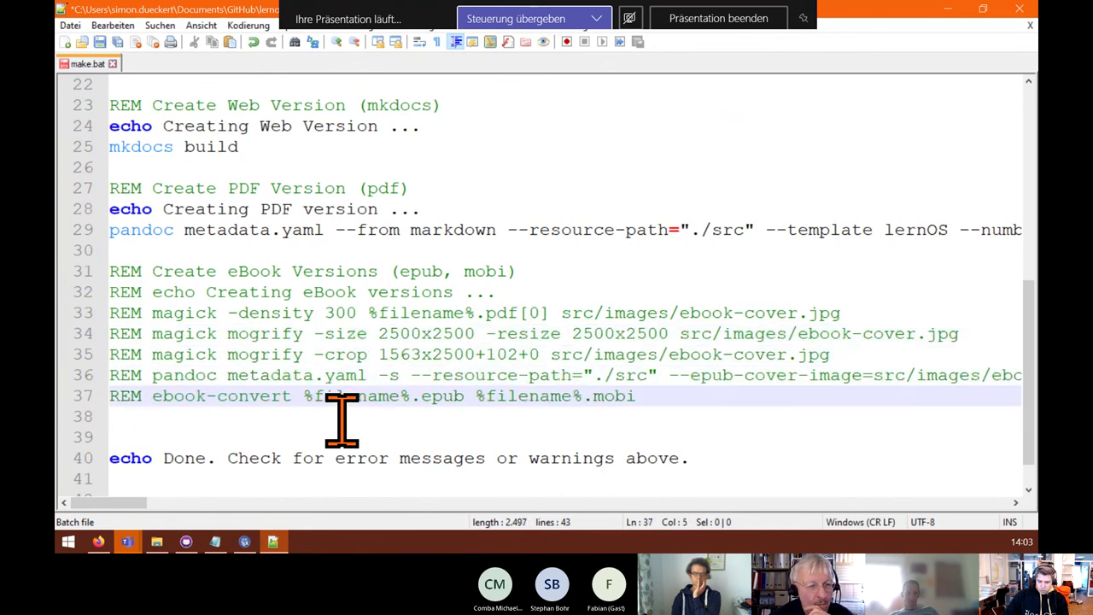
pyautogui.click(99, 41)
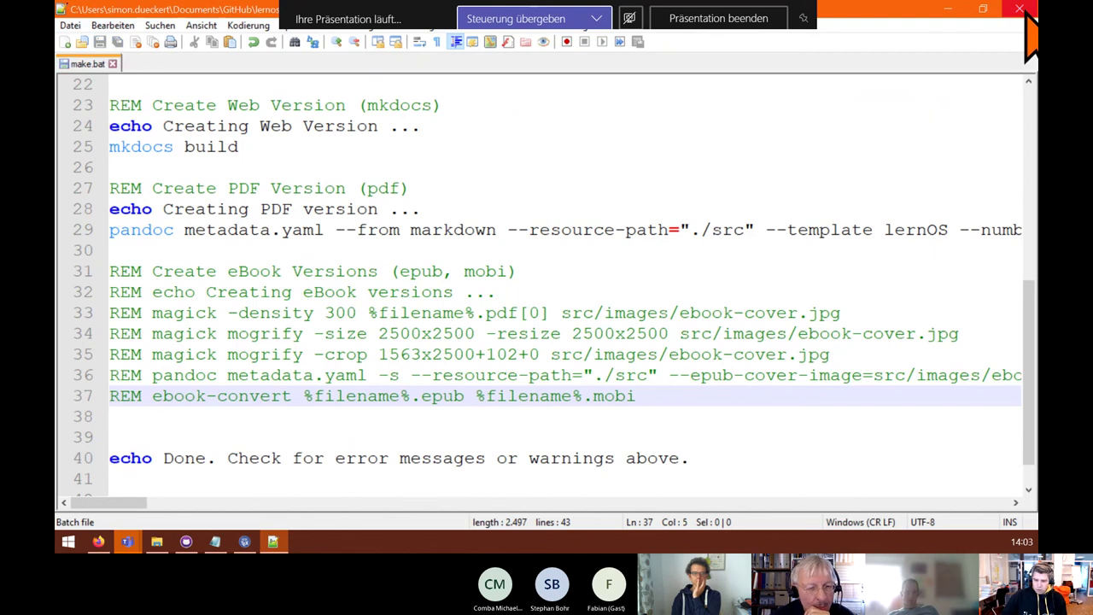
pyautogui.click(1019, 8)
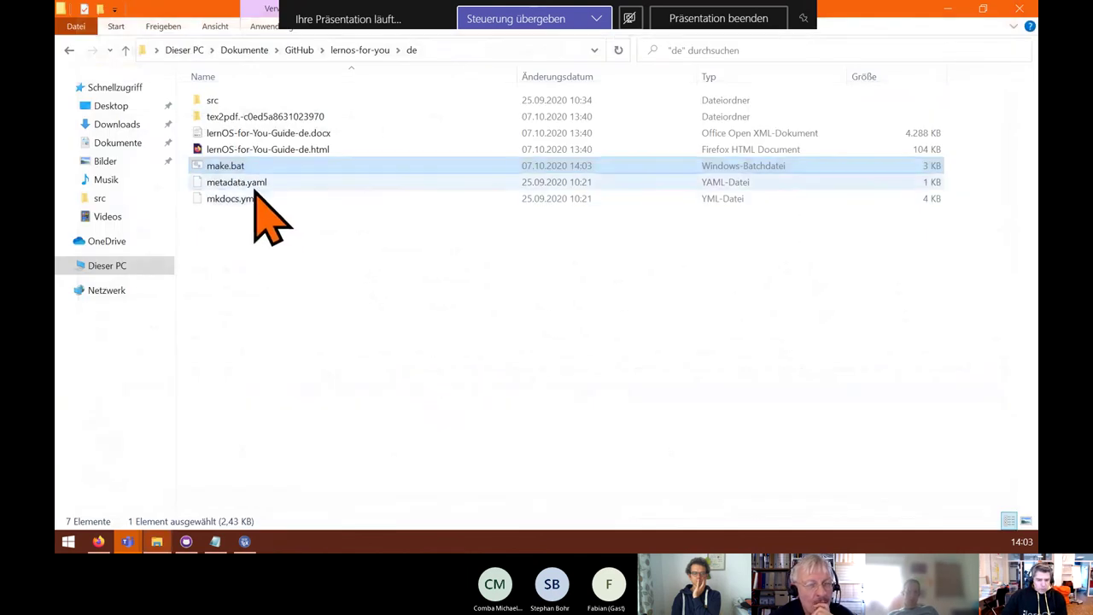
# - Open metadata.yaml from the de folder for editing in Notepad++
pyautogui.click(250, 183)
pyautogui.click(239, 199)
pyautogui.click(226, 167)
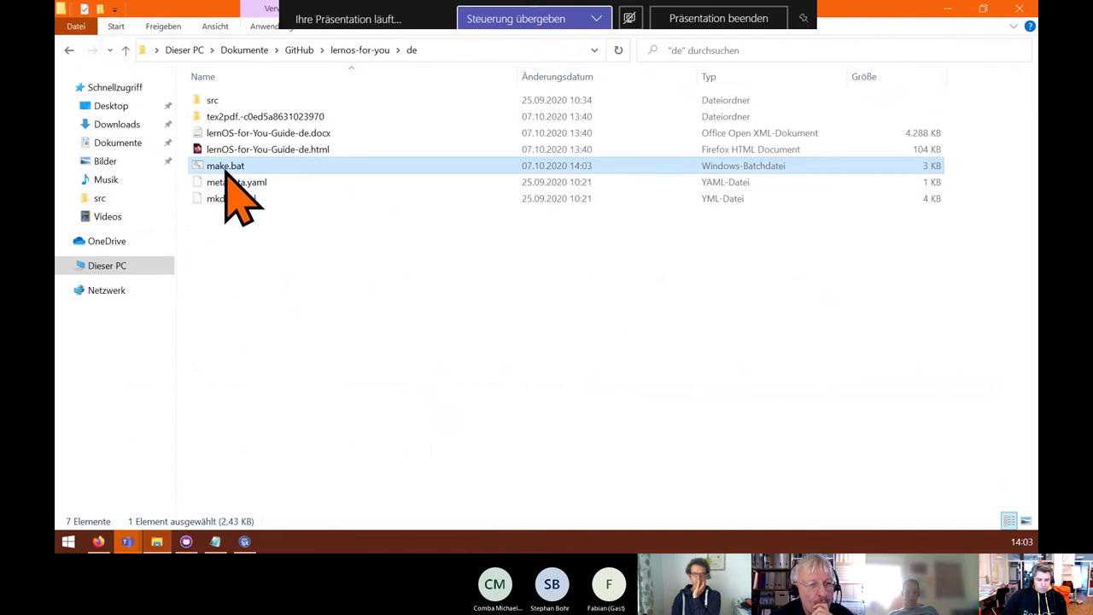
pyautogui.click(224, 182)
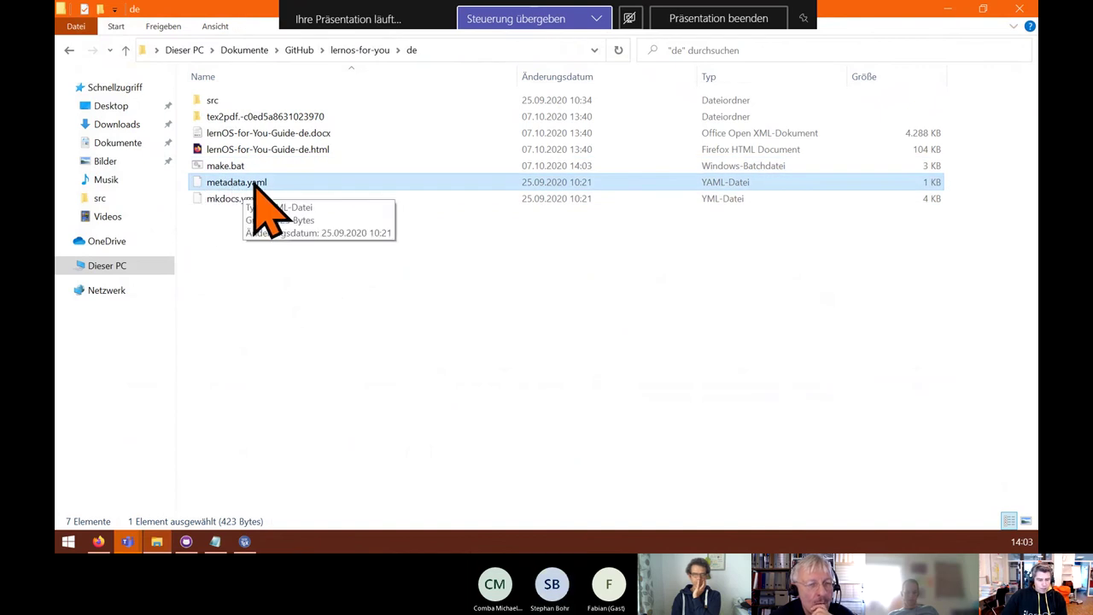
pyautogui.rightClick(254, 183)
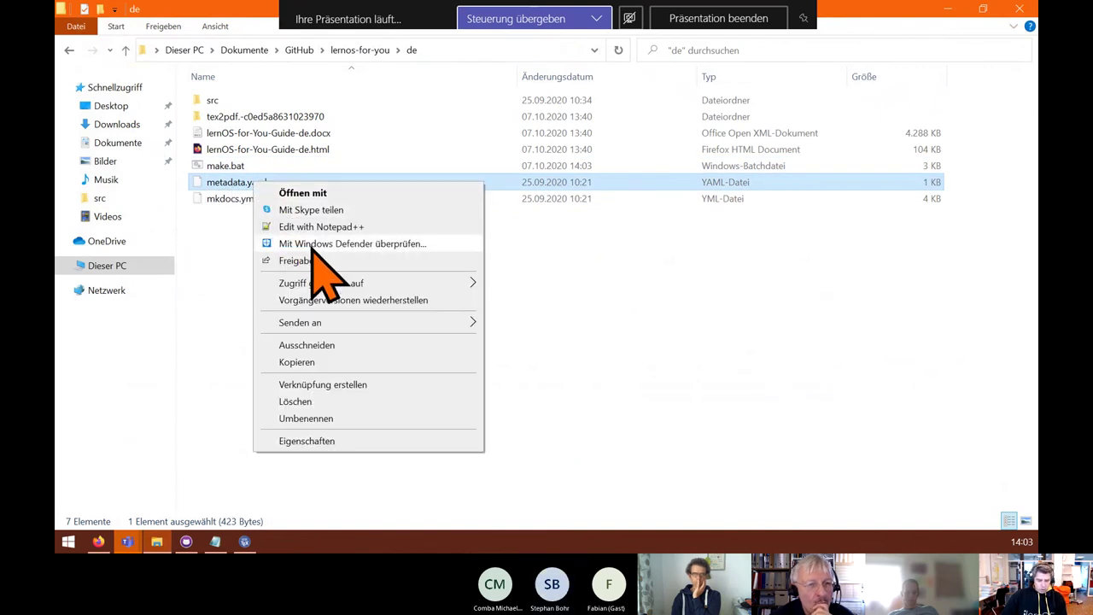
pyautogui.click(316, 227)
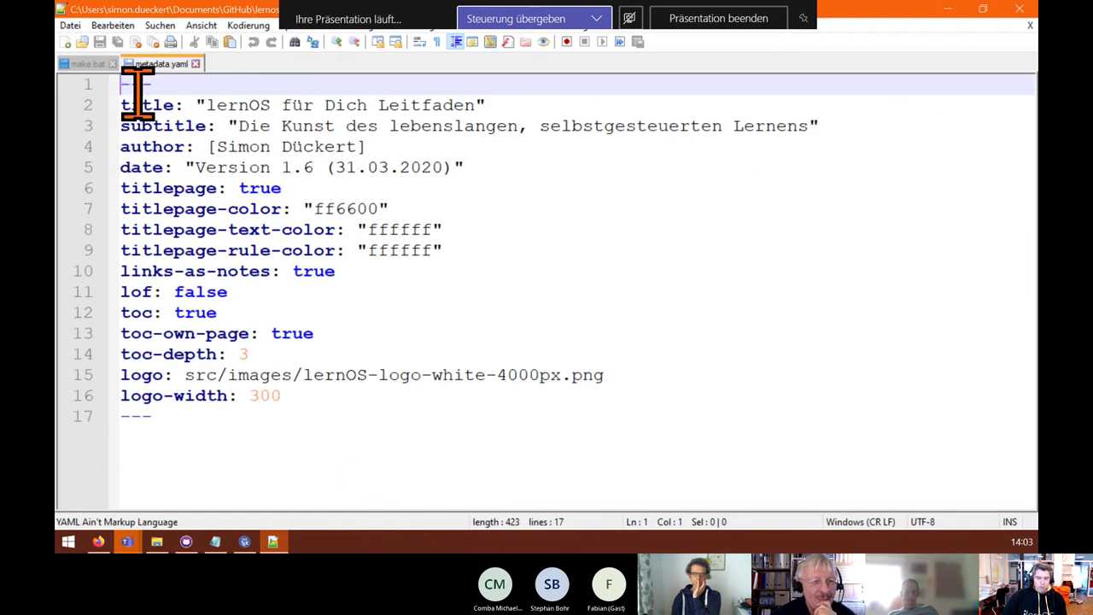
# - Change the title to "unlernOS für Dich Leitfaden" and replace the author entry with a placeholder name
pyautogui.click(205, 105)
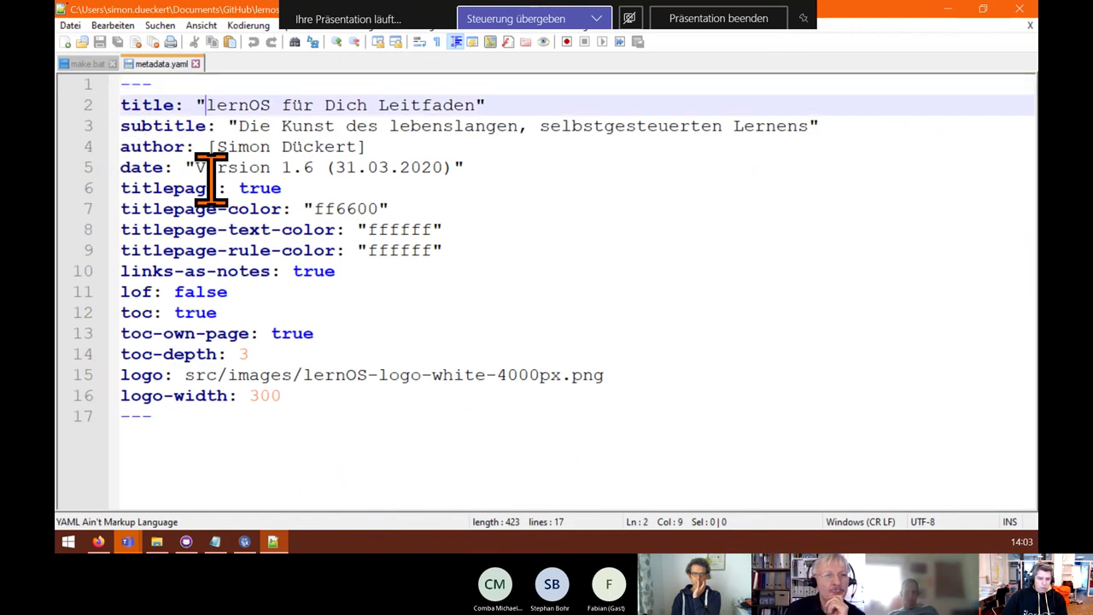
pyautogui.write('un')
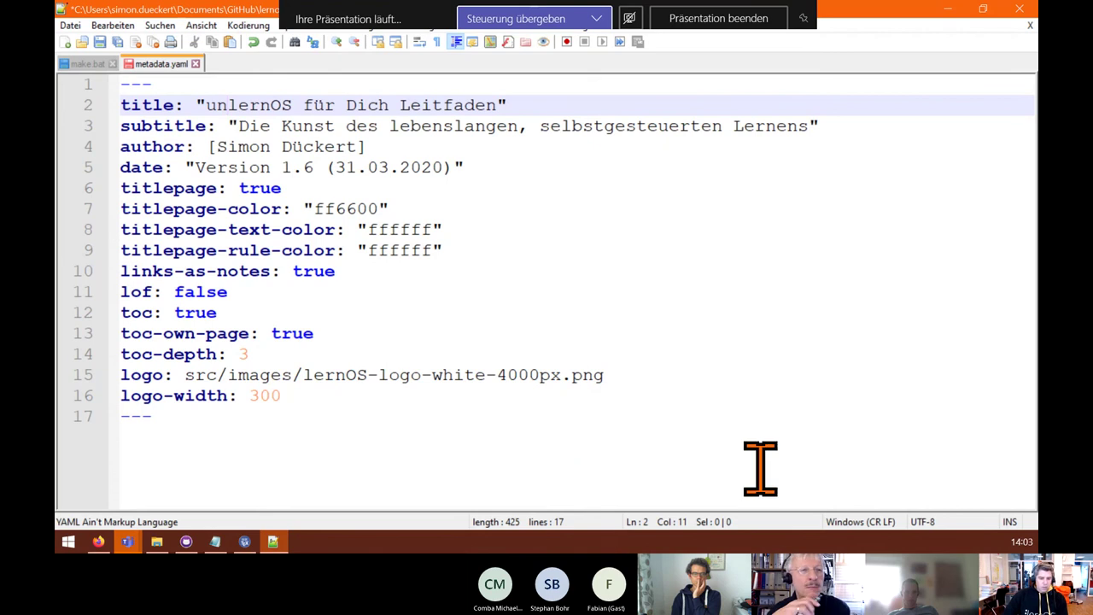
pyautogui.click(273, 128)
pyautogui.moveTo(219, 147); pyautogui.dragTo(358, 151)
pyautogui.write('Joe')
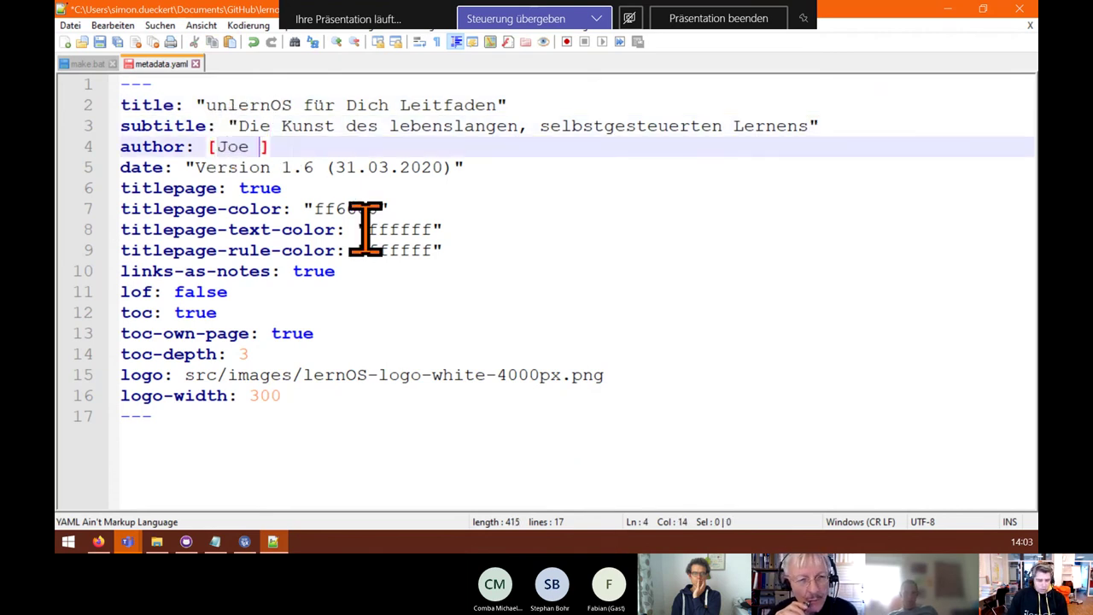
# - Set titlepage-color to "00ff00", then save metadata.yaml and close the editor
pyautogui.click(324, 227)
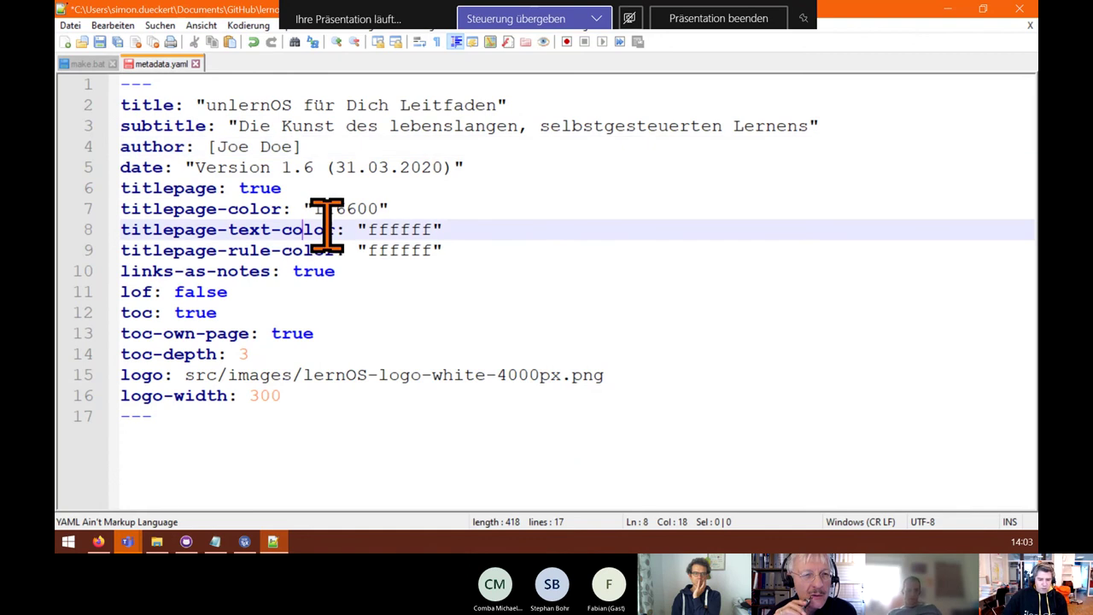
pyautogui.moveTo(315, 209); pyautogui.dragTo(384, 212)
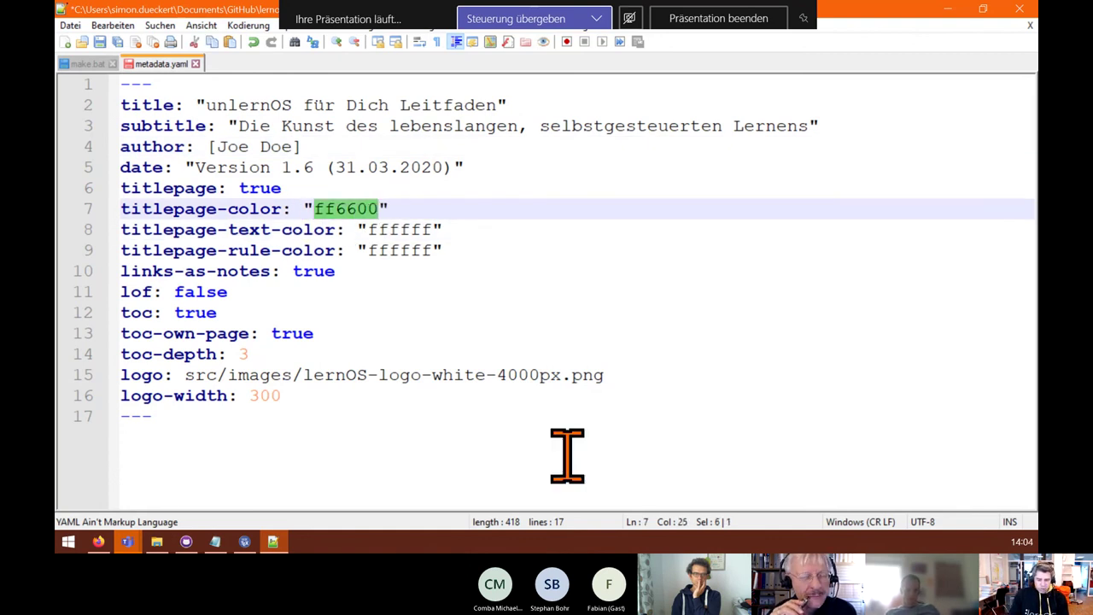
pyautogui.write('00')
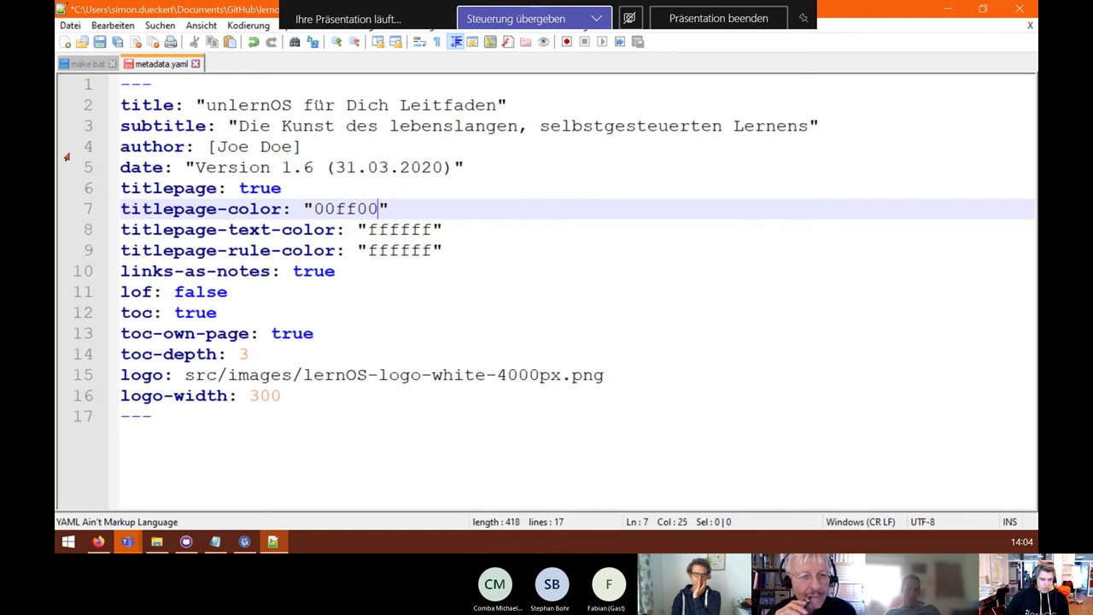
pyautogui.click(99, 41)
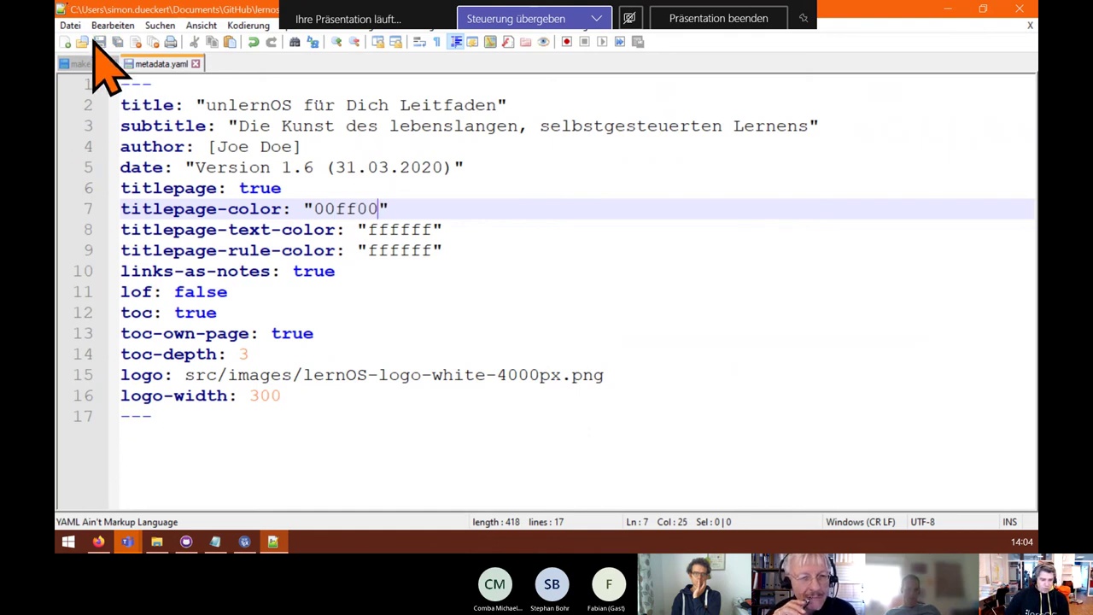
pyautogui.click(1021, 10)
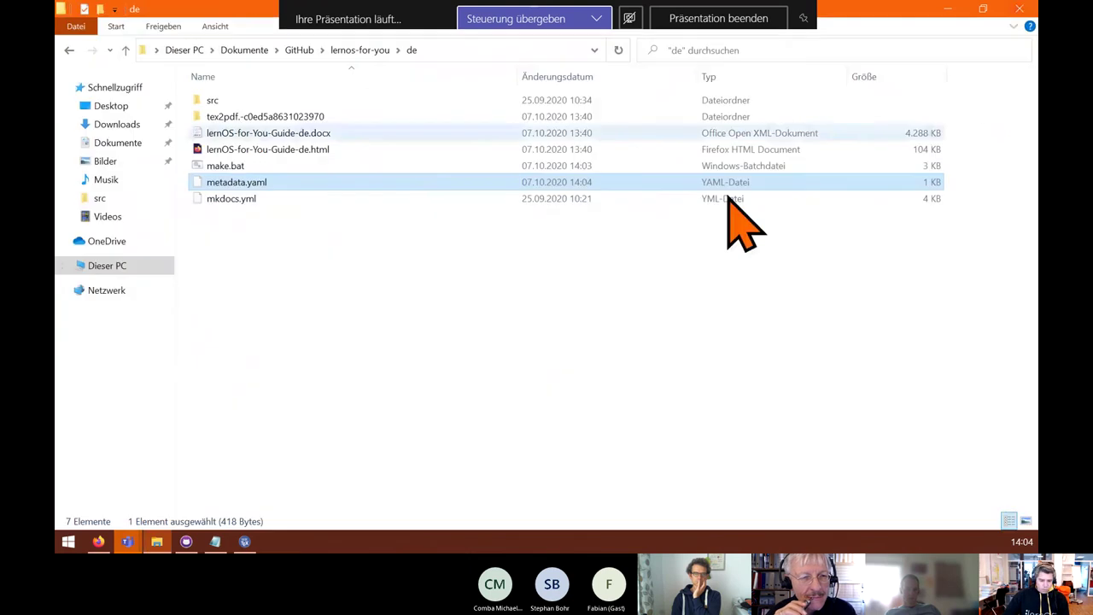
# - Run make.bat to generate the guide and move its console window aside to expose the folder's file list
pyautogui.click(226, 167)
pyautogui.doubleClick(226, 166)
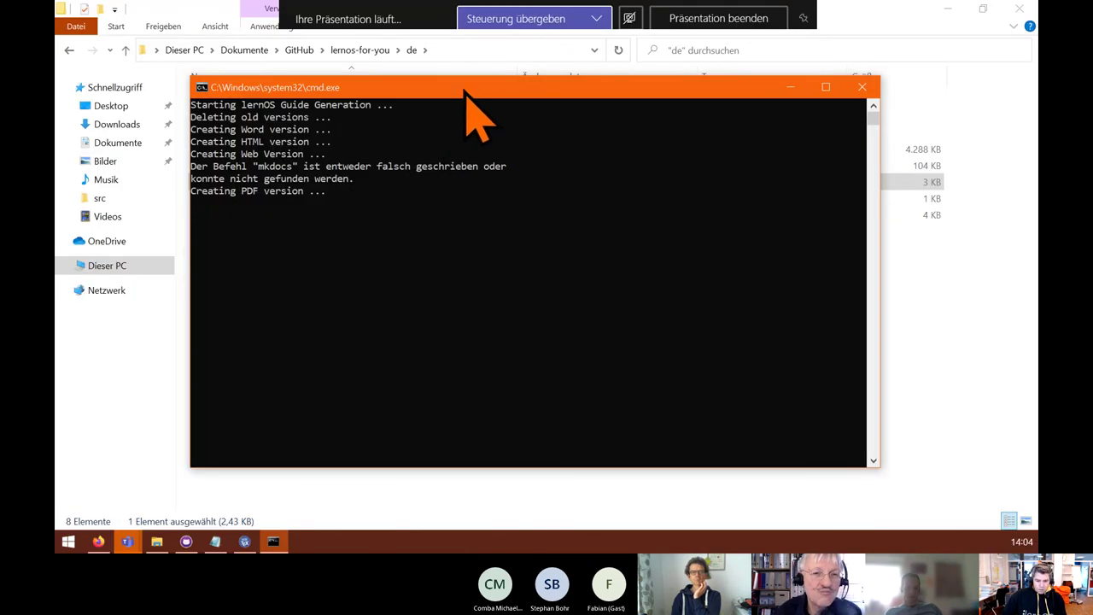
pyautogui.moveTo(465, 88); pyautogui.dragTo(461, 116)
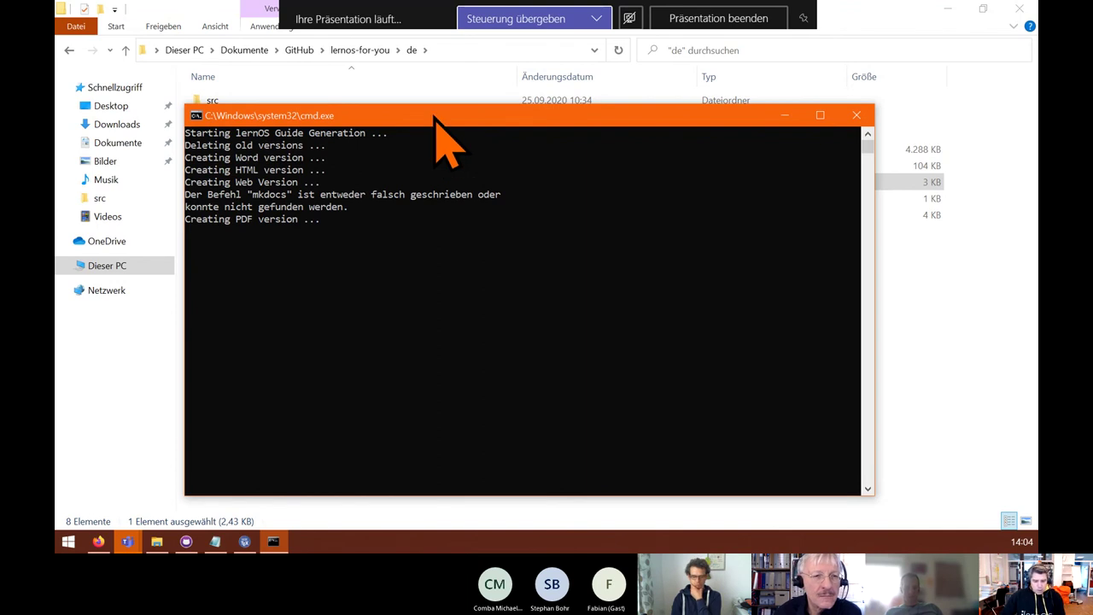
pyautogui.moveTo(435, 117); pyautogui.dragTo(697, 116)
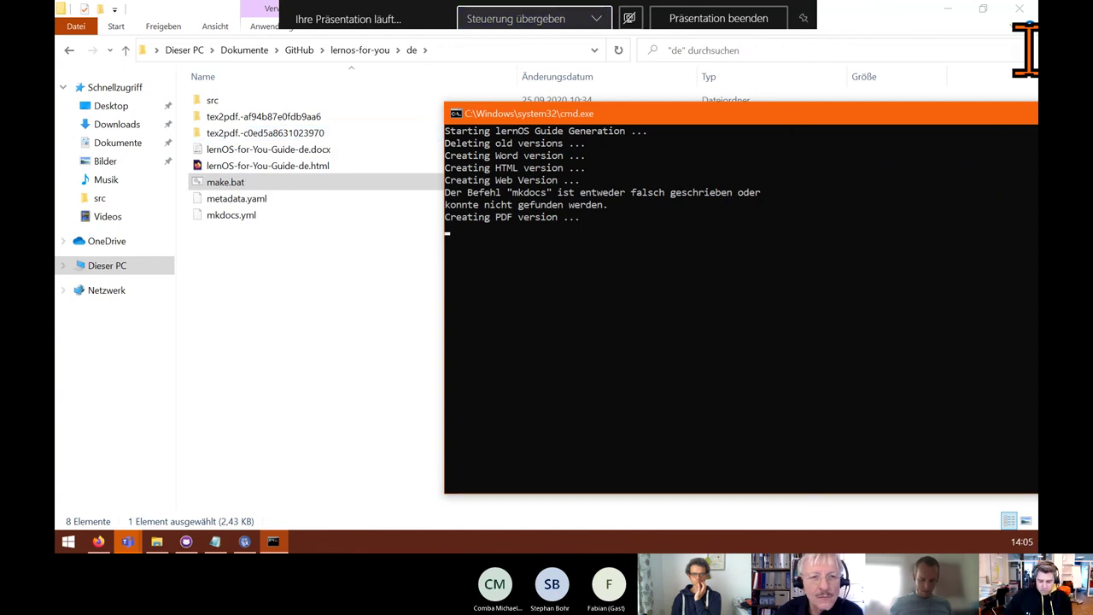
pyautogui.moveTo(797, 115); pyautogui.dragTo(682, 102)
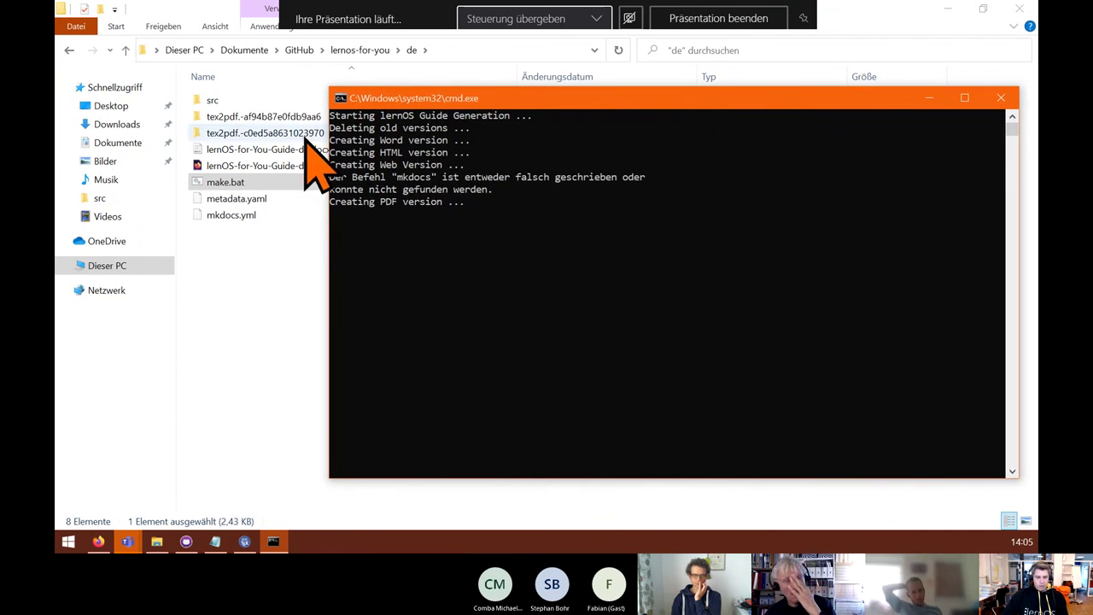
pyautogui.moveTo(330, 201); pyautogui.dragTo(427, 192)
pyautogui.moveTo(483, 104); pyautogui.dragTo(479, 101)
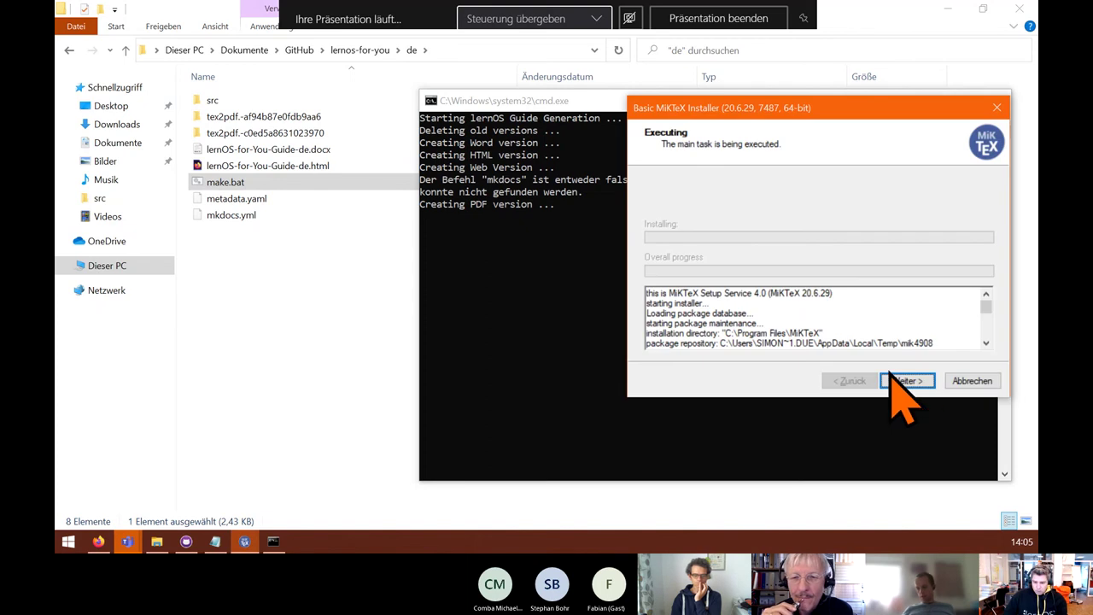
# - Finish the Basic MiKTeX Installer with the check for updates enabled
pyautogui.click(907, 381)
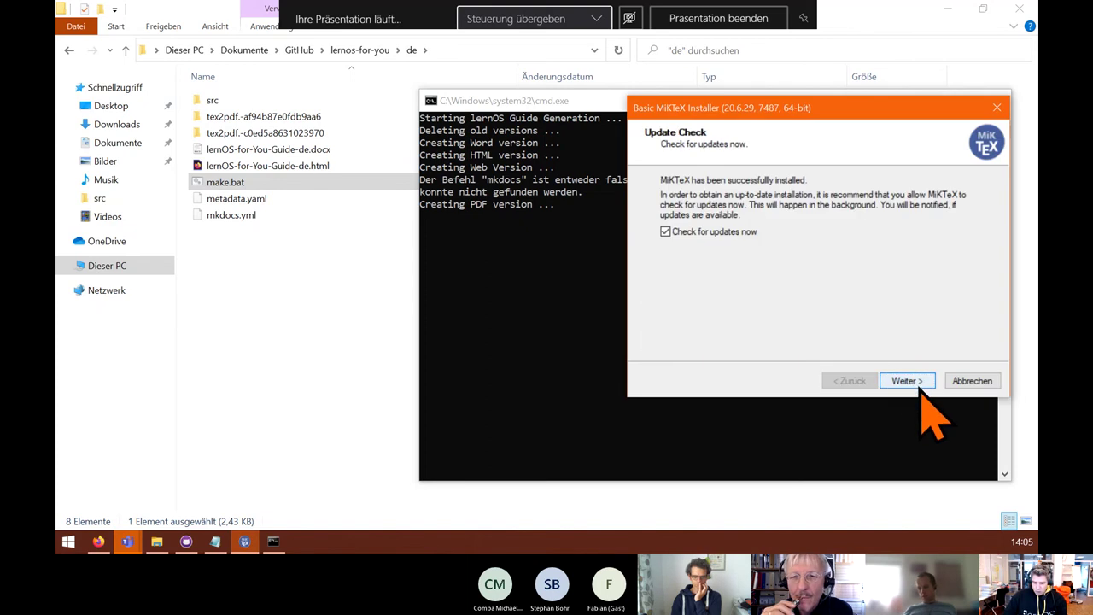
pyautogui.click(921, 387)
pyautogui.click(920, 384)
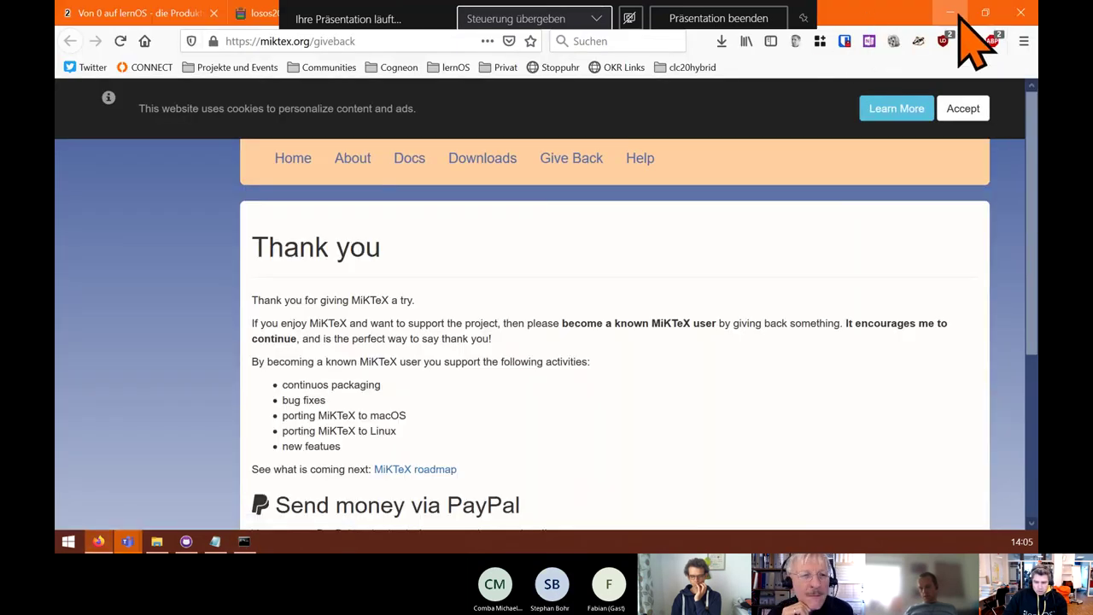
# - Clear the desktop around the console by hiding the browser and GitHub Desktop and discarding the unsaved "GUI vs CLI" note
pyautogui.click(960, 13)
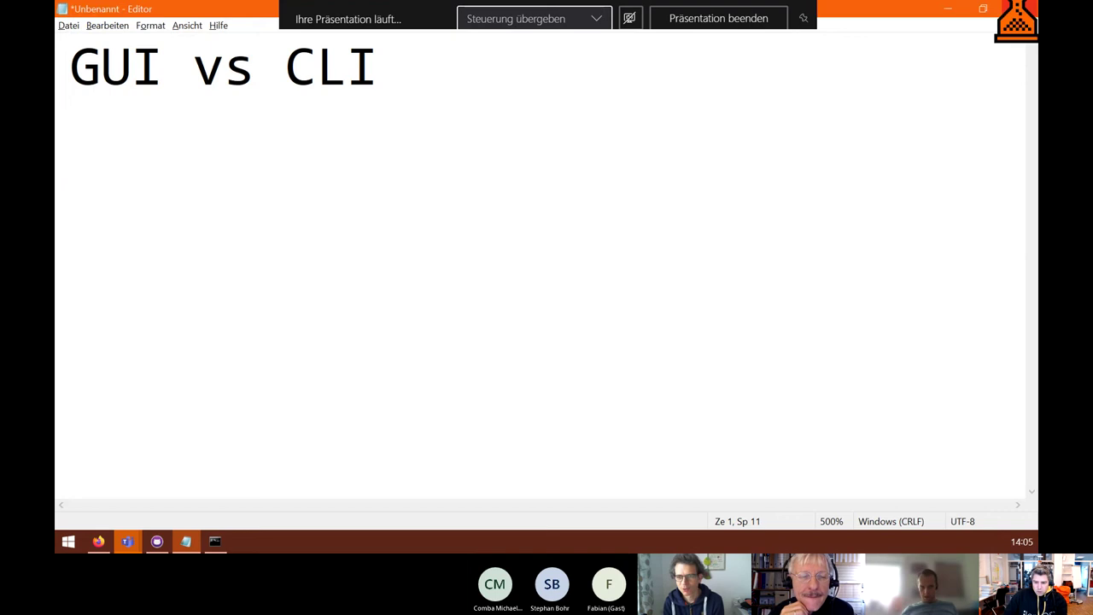
pyautogui.click(1020, 8)
pyautogui.click(560, 284)
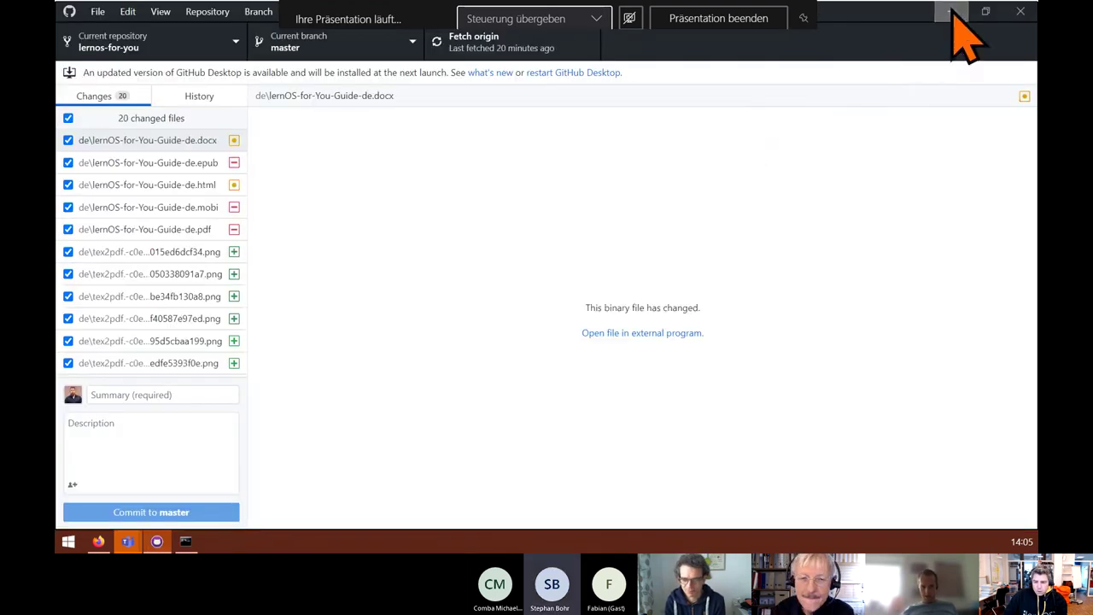
pyautogui.click(845, 162)
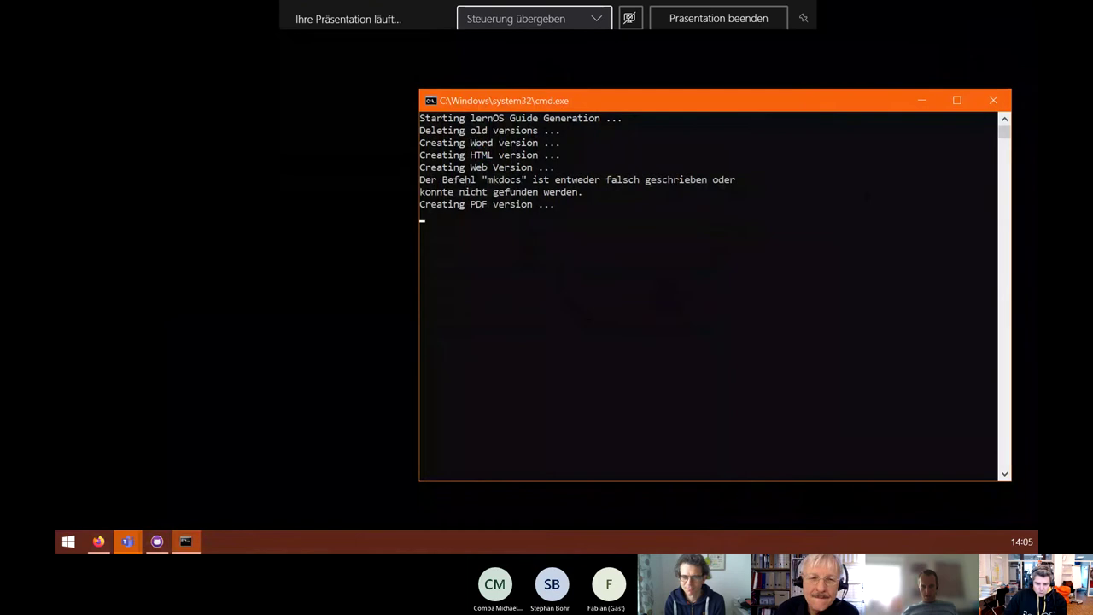
pyautogui.moveTo(495, 103); pyautogui.dragTo(445, 85)
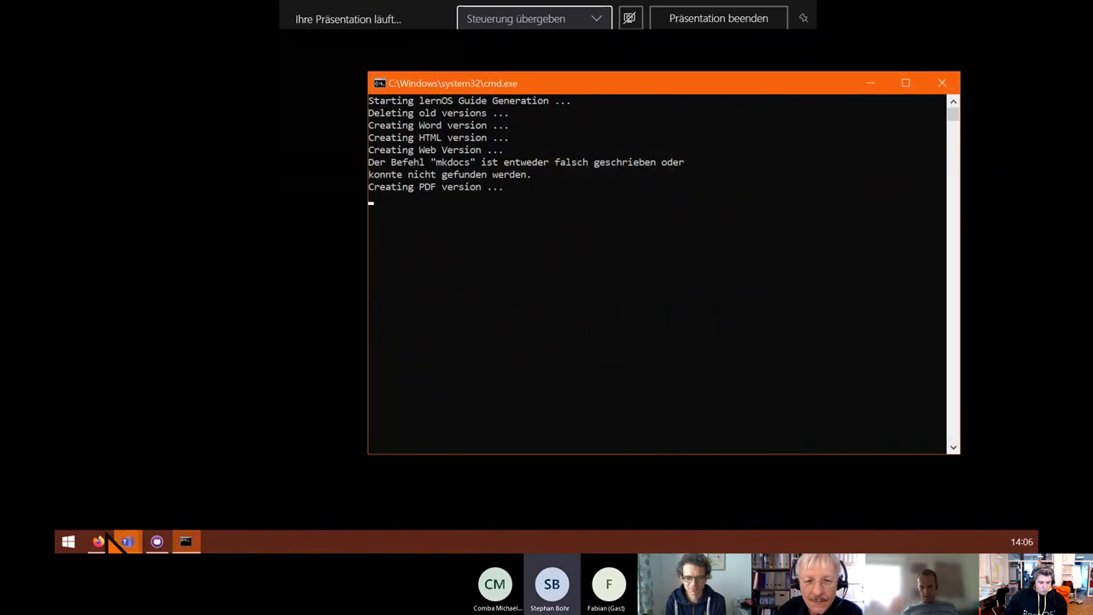
# - Open a new file manager window at Dokumente > GitHub > lernos-for-you > de
pyautogui.press('super+e')
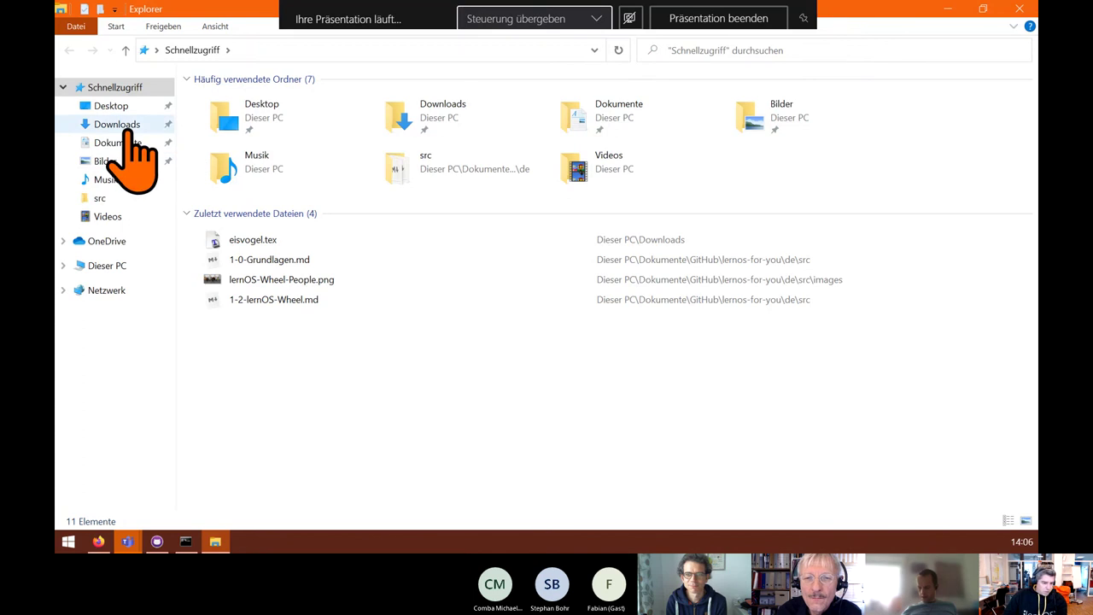
pyautogui.click(126, 143)
pyautogui.click(224, 103)
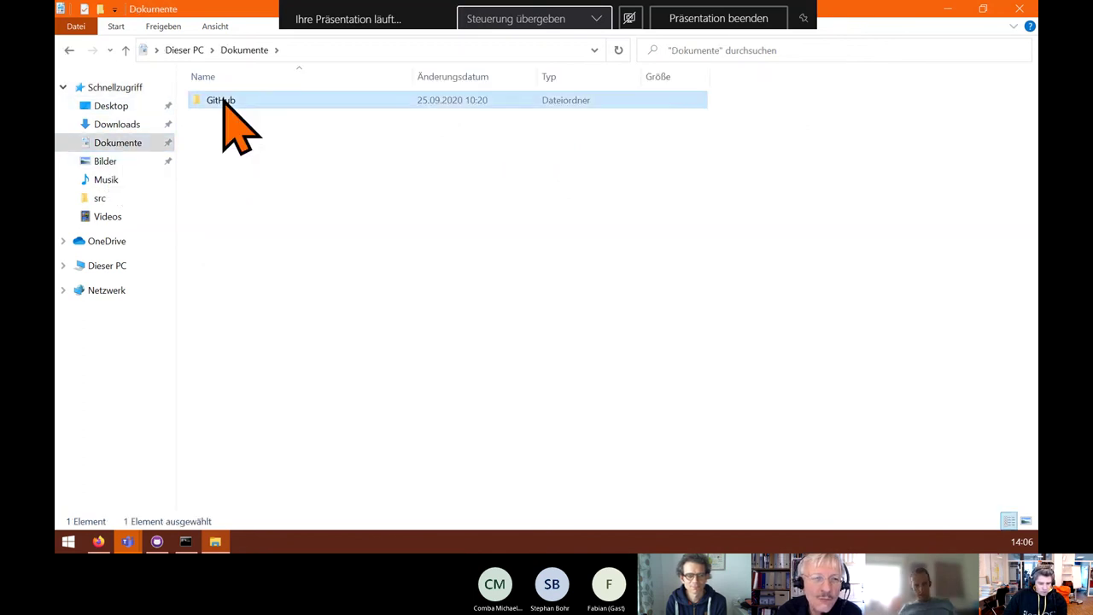
pyautogui.doubleClick(224, 104)
pyautogui.doubleClick(220, 104)
pyautogui.doubleClick(220, 104)
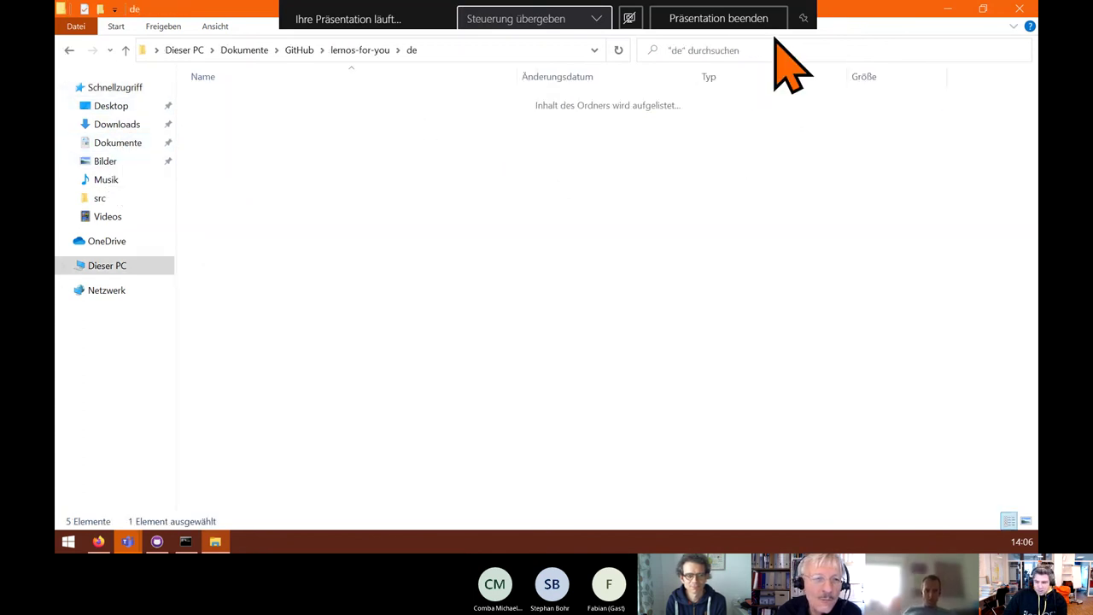
# - Arrange the de folder window and the build console beside each other, enlarging the console temporarily to read its output
pyautogui.moveTo(875, 15); pyautogui.dragTo(139, 237)
pyautogui.click(661, 124)
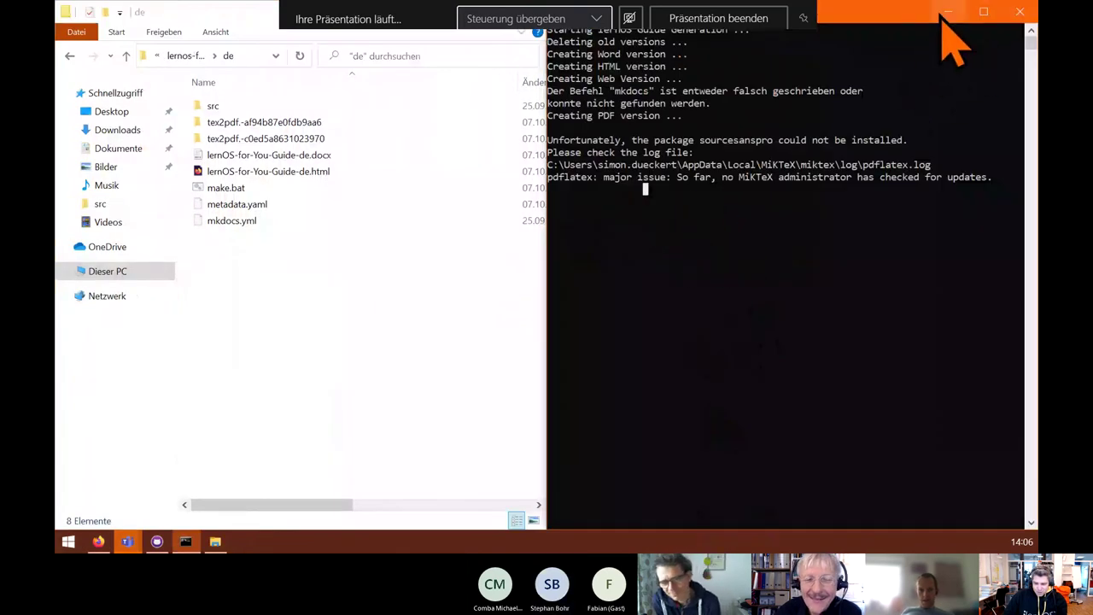
pyautogui.click(990, 17)
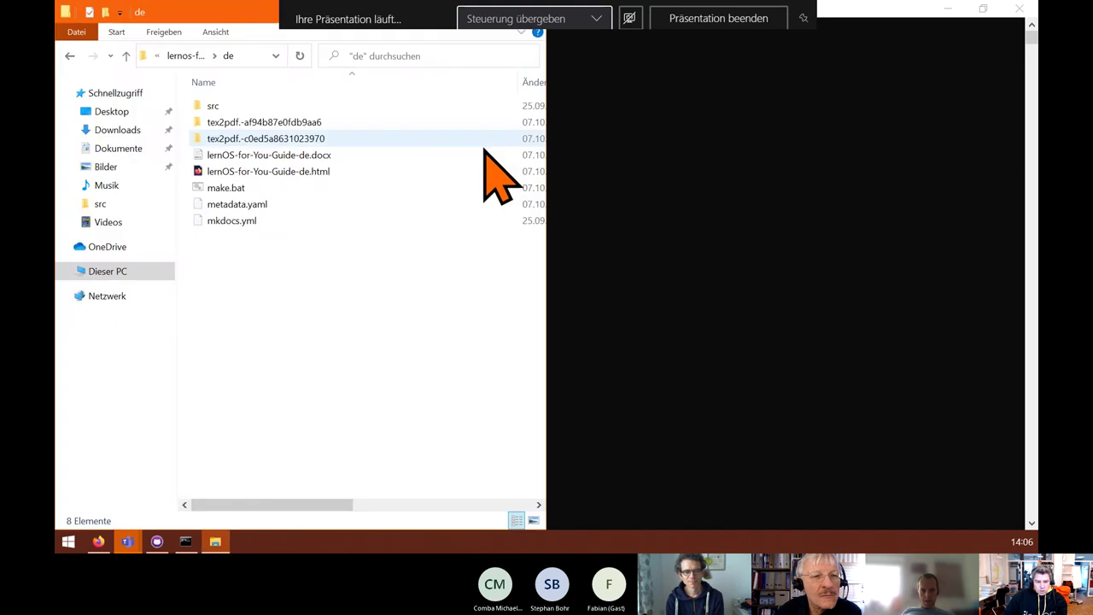
pyautogui.hotkey('alt', 'Tab')
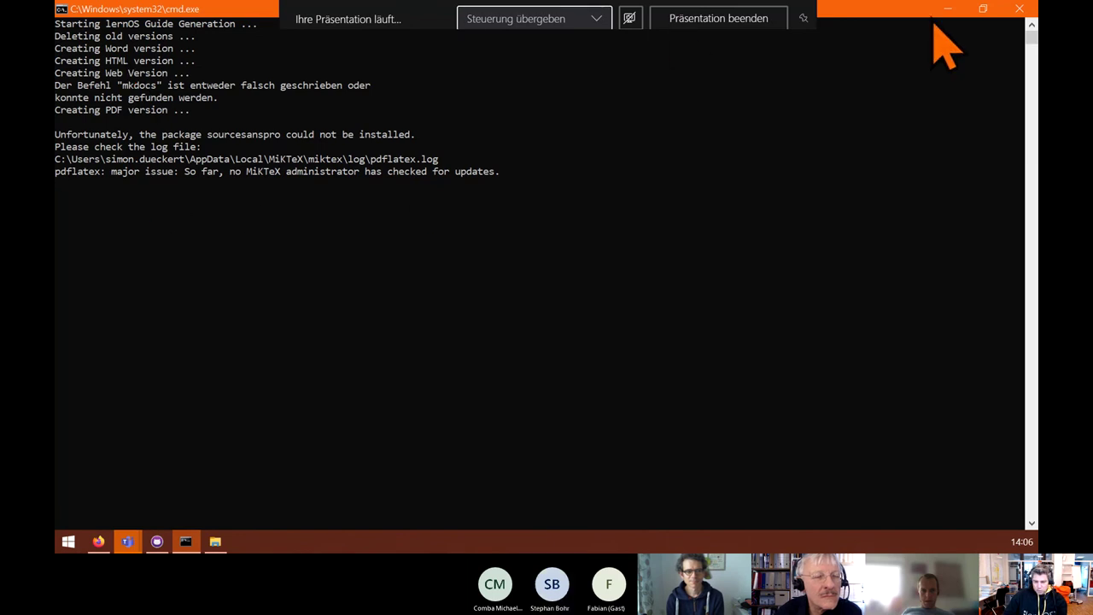
pyautogui.moveTo(889, 14); pyautogui.dragTo(707, 78)
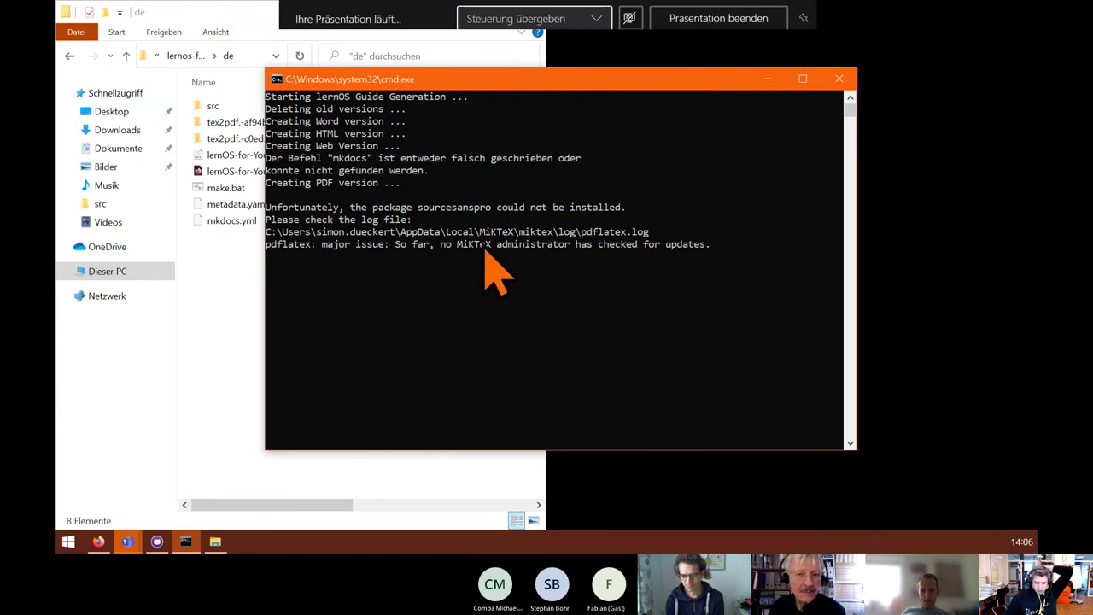
pyautogui.moveTo(320, 79); pyautogui.dragTo(443, 82)
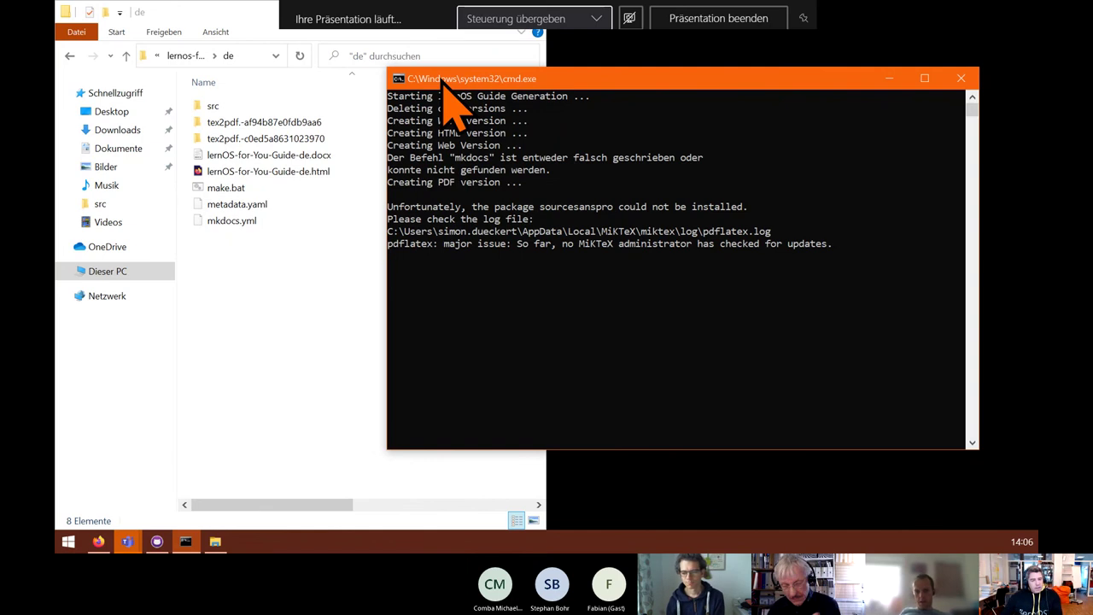
# - Open make.bat from the de folder in Notepad++
pyautogui.click(244, 191)
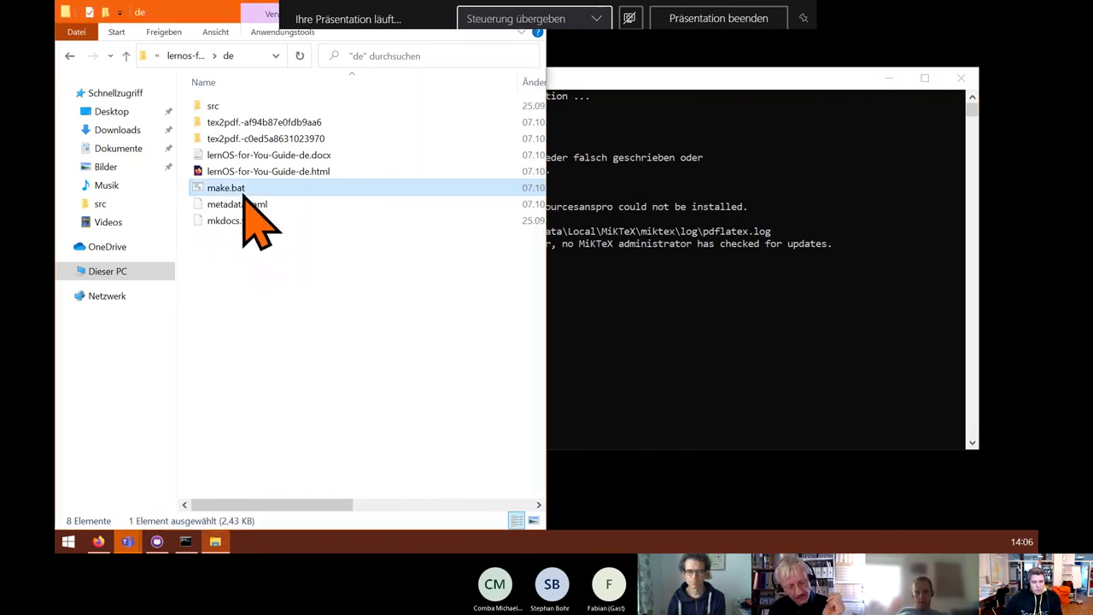
pyautogui.rightClick(245, 194)
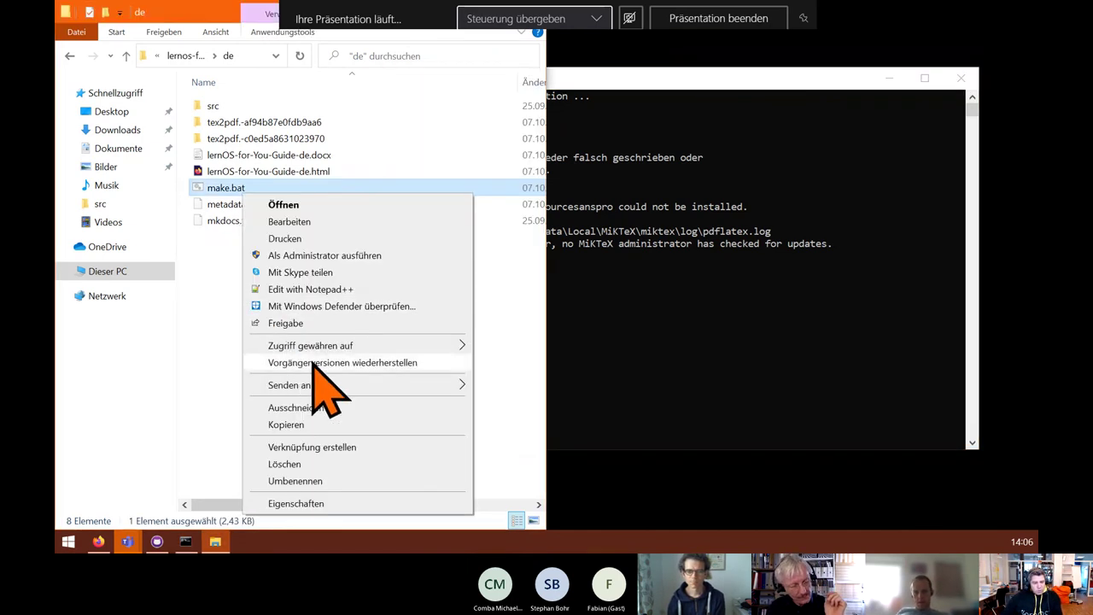
pyautogui.click(324, 289)
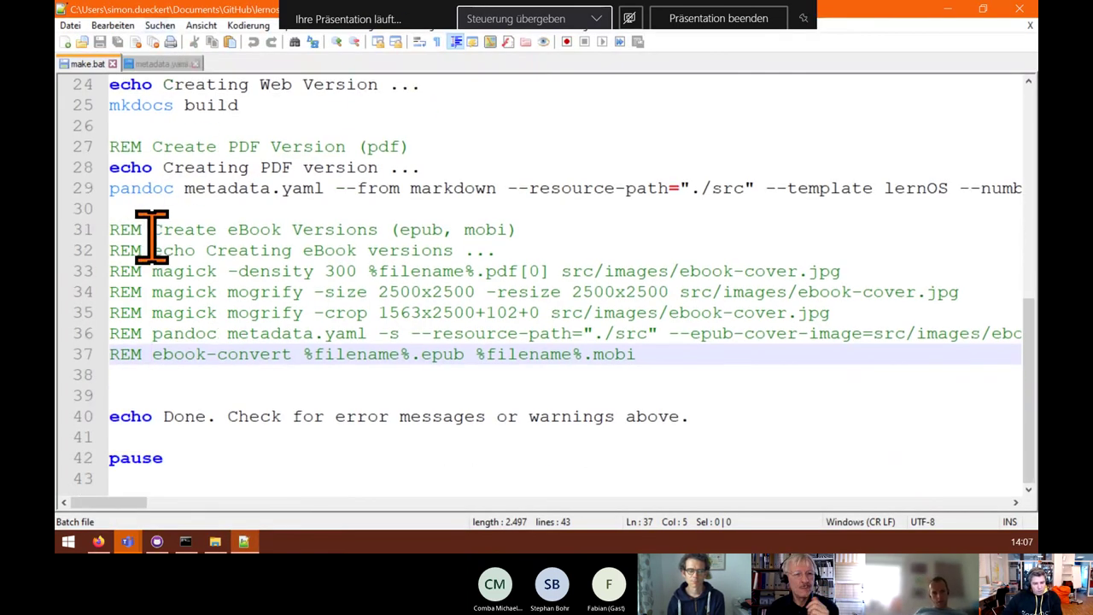
# - Examine the eBook, PDF, Web, HTML and Word sections of make.bat, and minimize the editor
pyautogui.scroll(2, 195, 281)
pyautogui.scroll(-1, 199, 305)
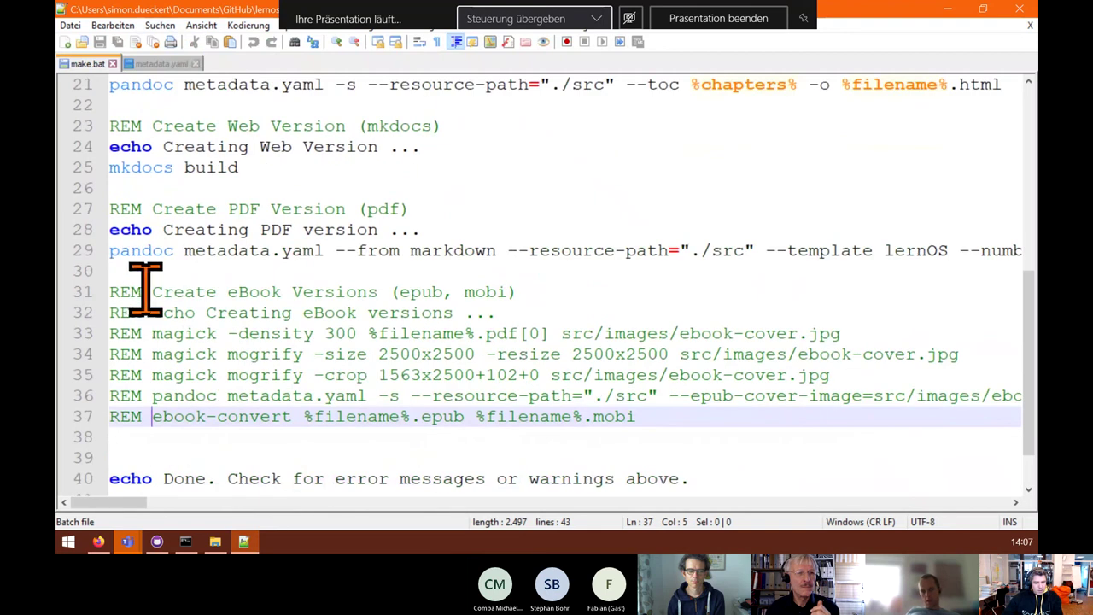
pyautogui.doubleClick(191, 291)
pyautogui.moveTo(174, 209); pyautogui.dragTo(239, 209)
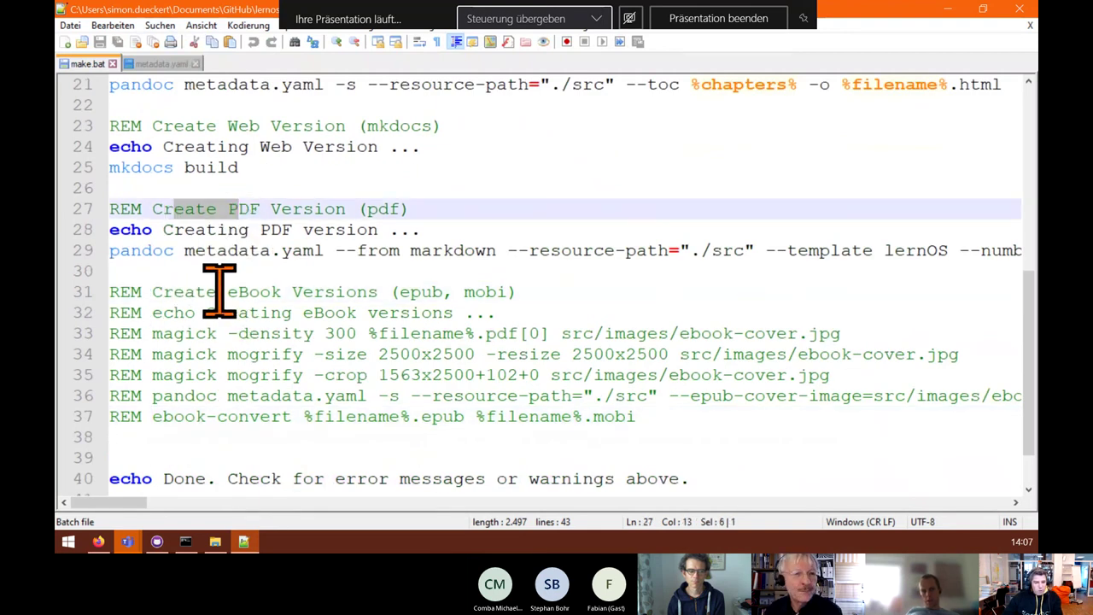
pyautogui.scroll(2, 219, 295)
pyautogui.moveTo(174, 251); pyautogui.dragTo(282, 250)
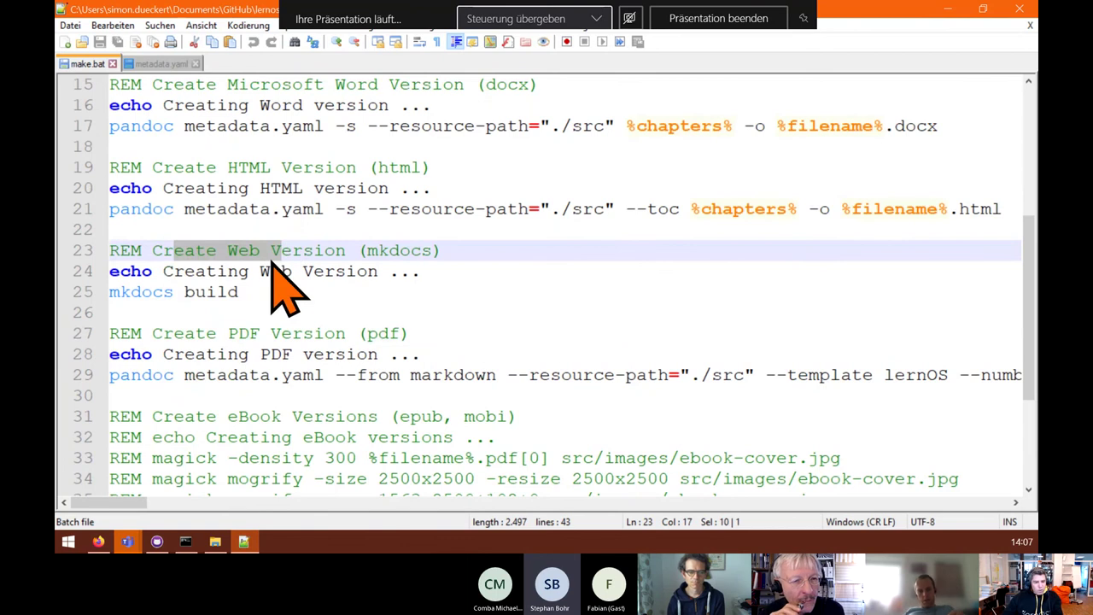
pyautogui.scroll(1, 270, 265)
pyautogui.scroll(1, 211, 264)
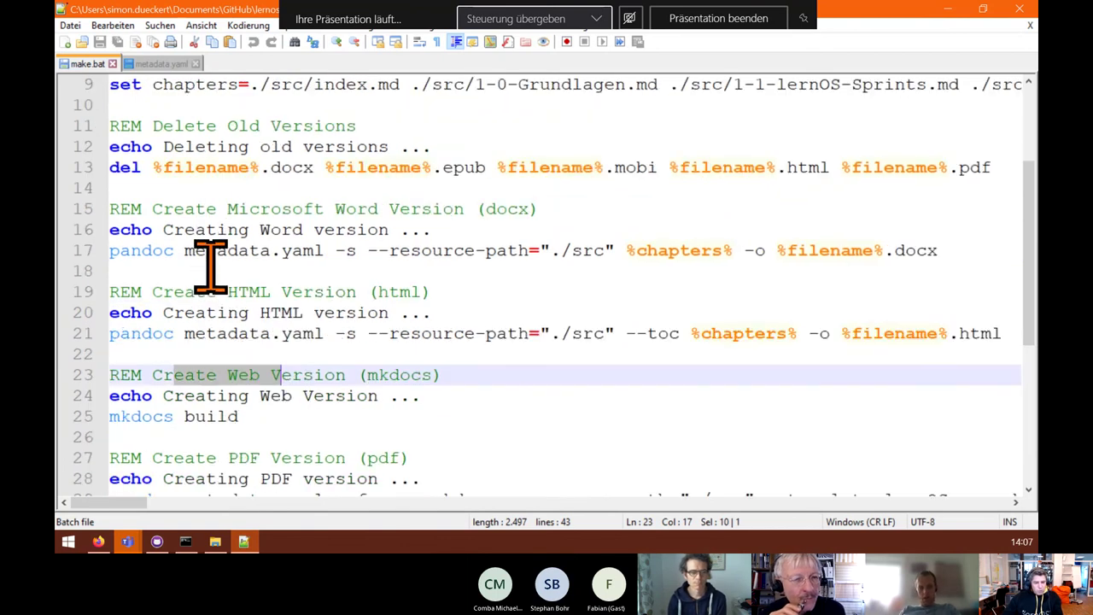
pyautogui.click(225, 209)
pyautogui.click(234, 292)
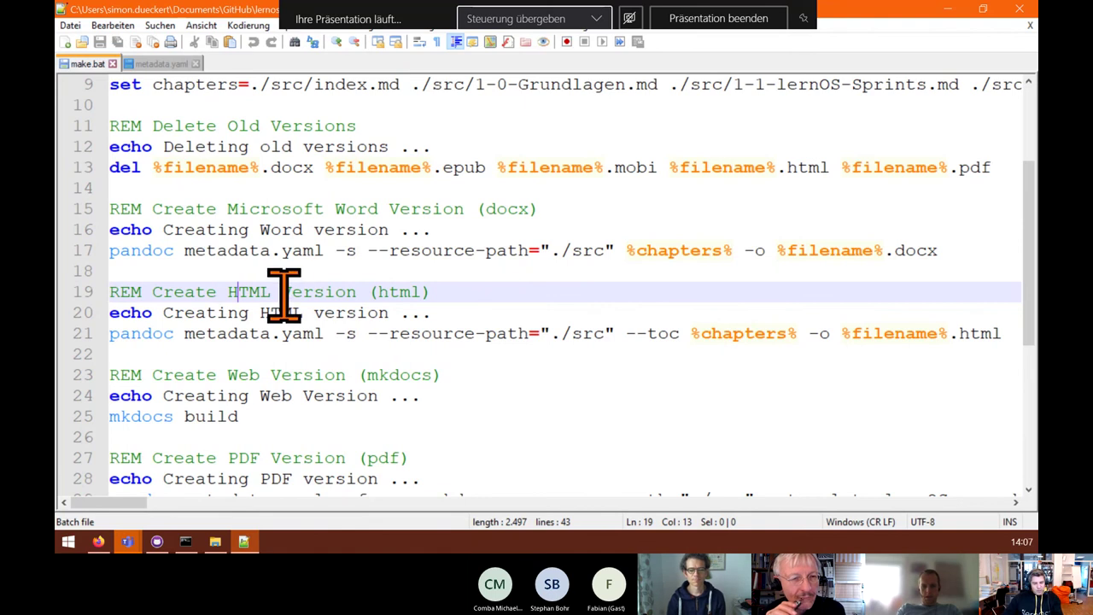
pyautogui.click(950, 10)
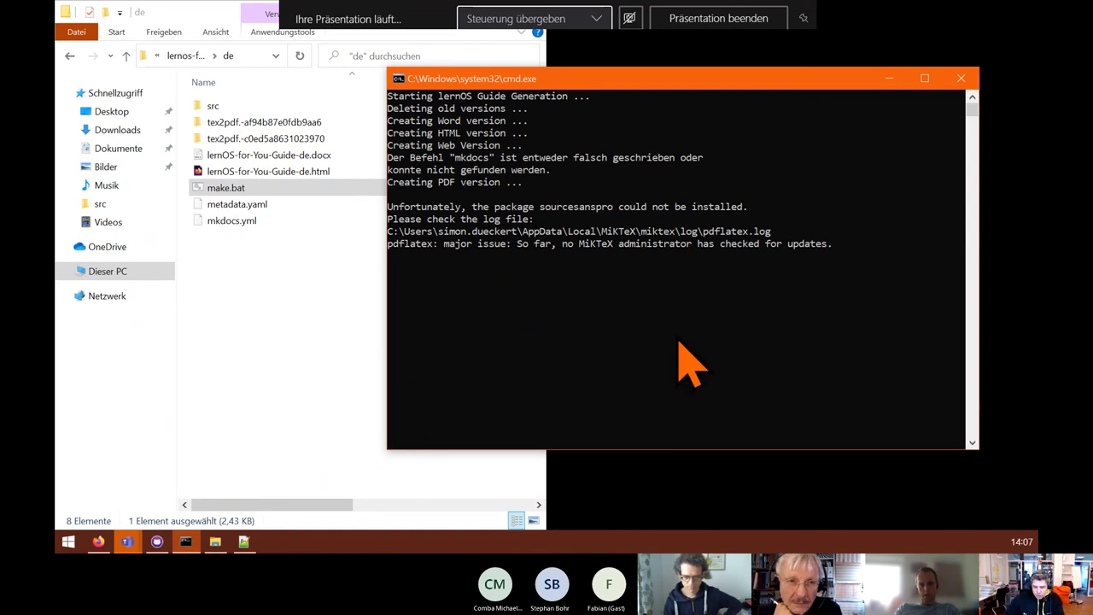
# - Close the old build console, run make.bat again and place the new console beside the file list
pyautogui.moveTo(713, 76); pyautogui.dragTo(556, 96)
pyautogui.click(788, 108)
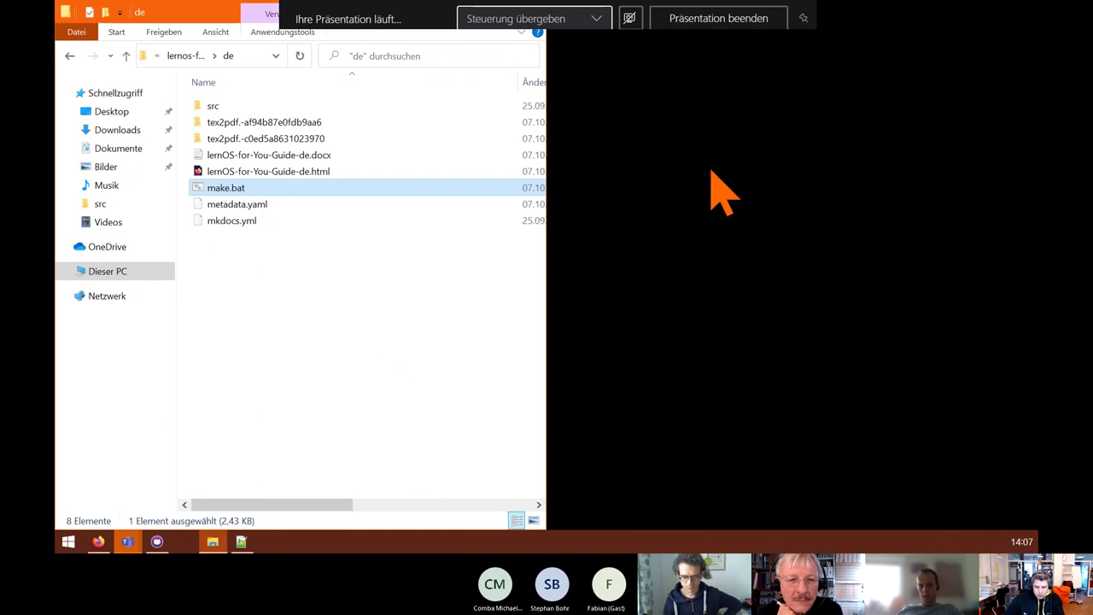
pyautogui.doubleClick(241, 187)
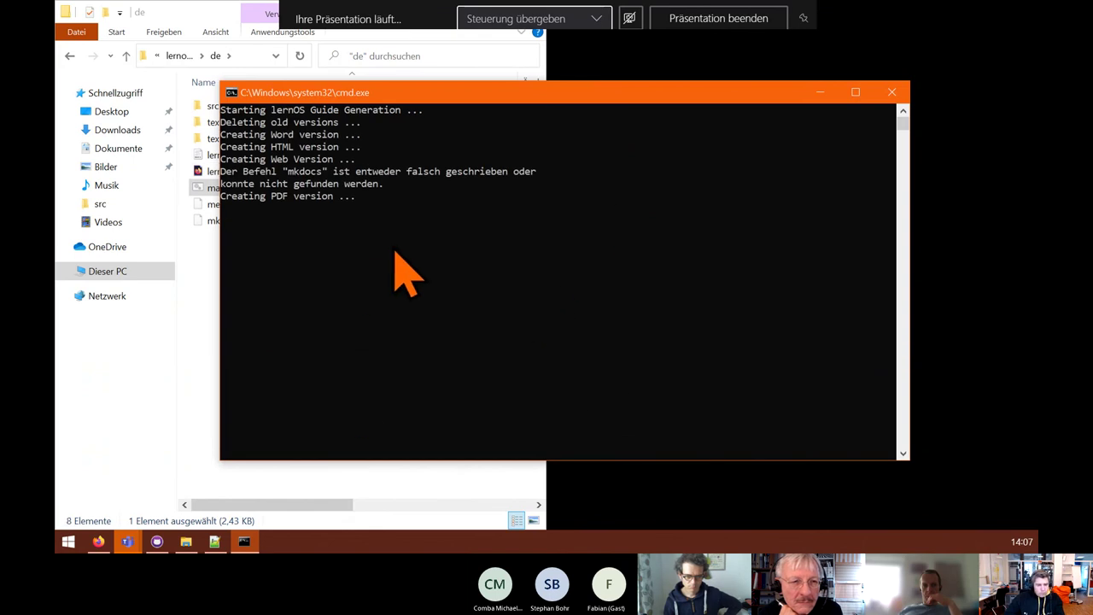
pyautogui.moveTo(428, 93); pyautogui.dragTo(543, 94)
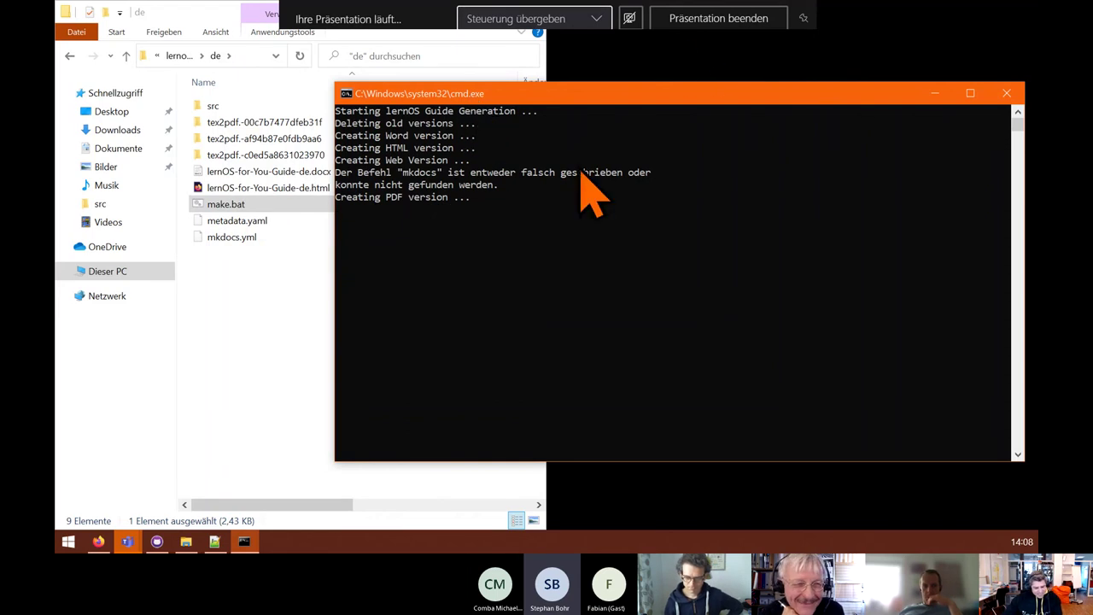
pyautogui.moveTo(578, 99); pyautogui.dragTo(551, 111)
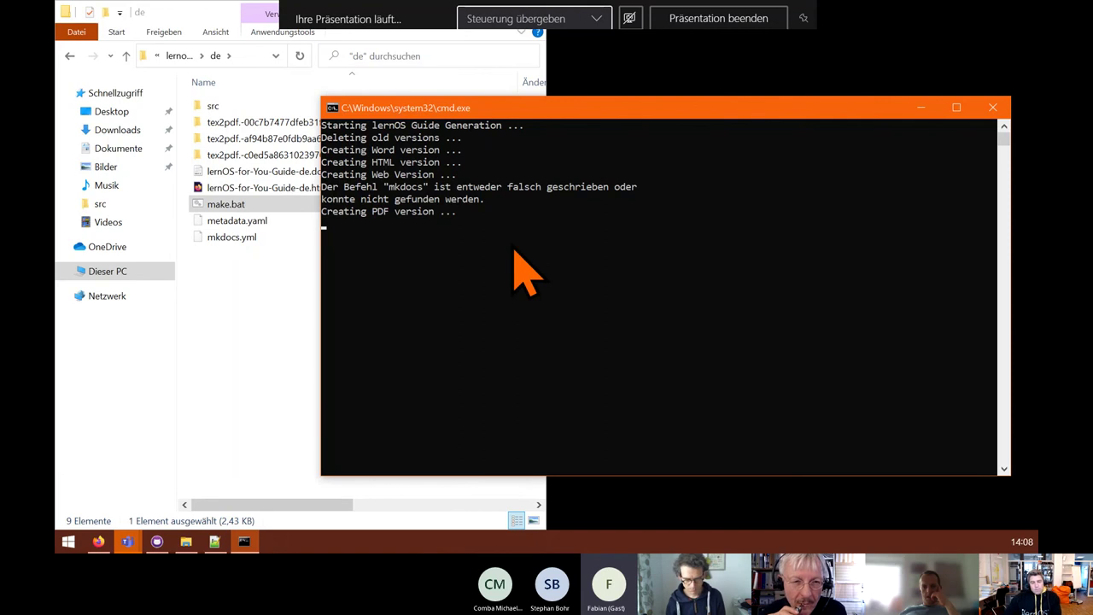
pyautogui.moveTo(520, 111); pyautogui.dragTo(502, 108)
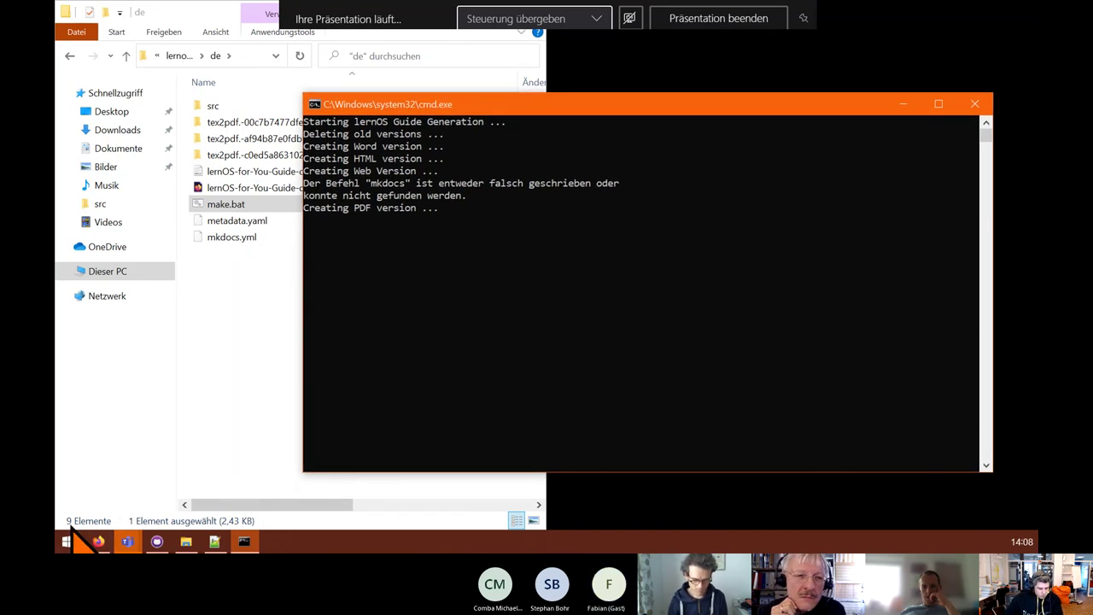
pyautogui.click(98, 542)
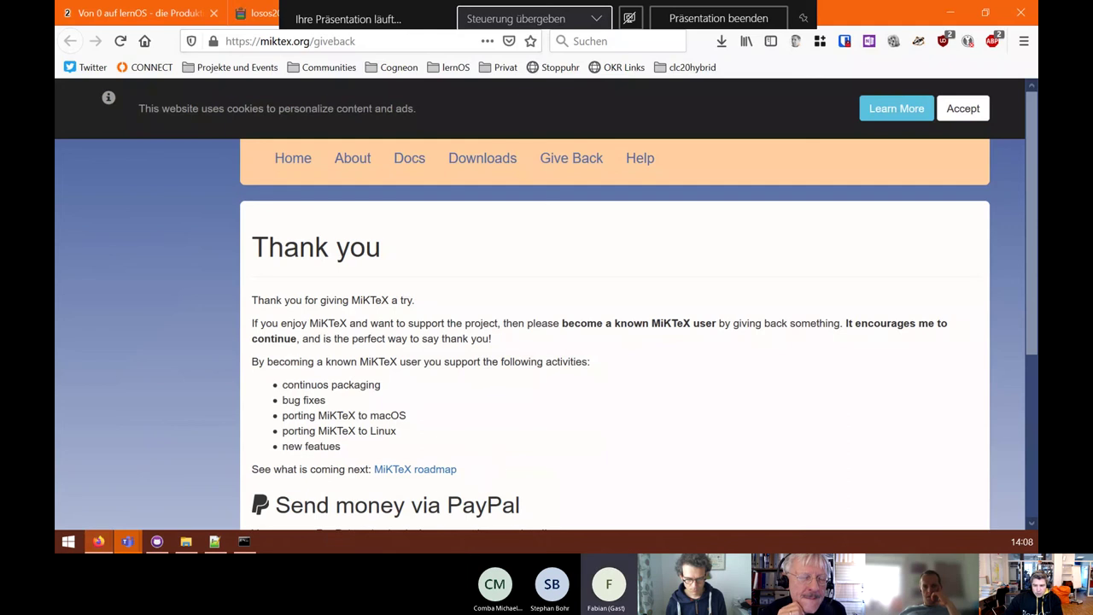
pyautogui.click(950, 14)
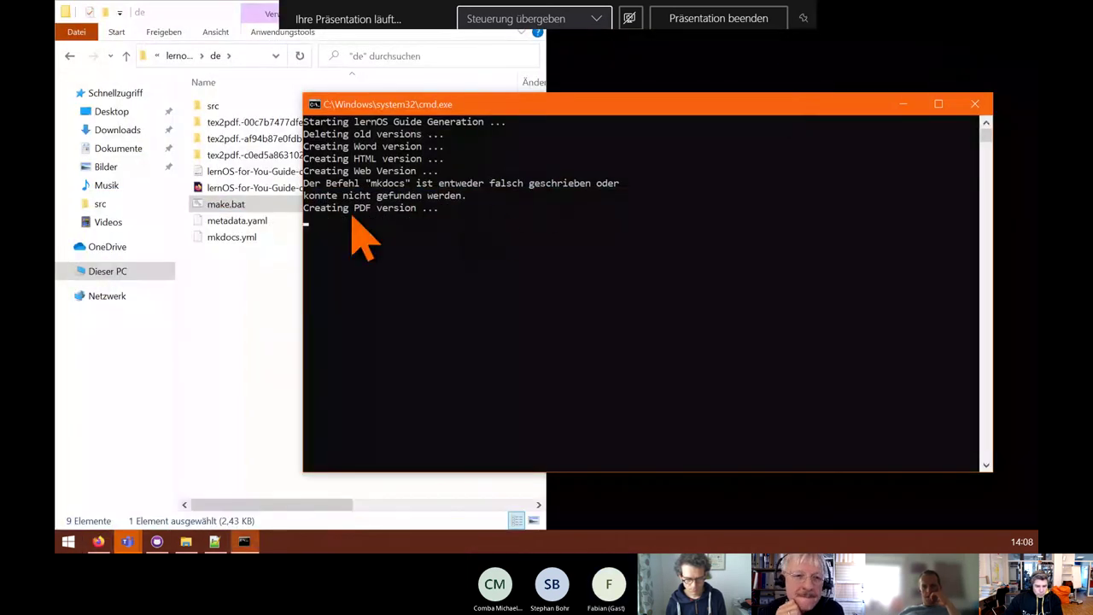
# - Go up to the lernos-for-you folder and maximize the file manager window
pyautogui.click(185, 53)
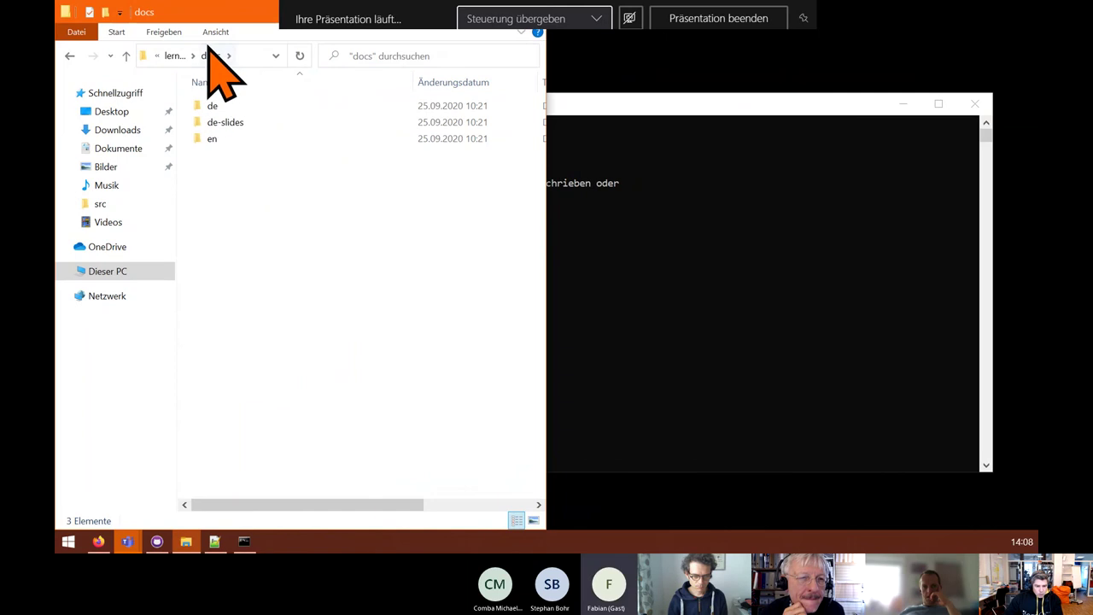
pyautogui.click(173, 56)
pyautogui.moveTo(208, 21); pyautogui.dragTo(215, 85)
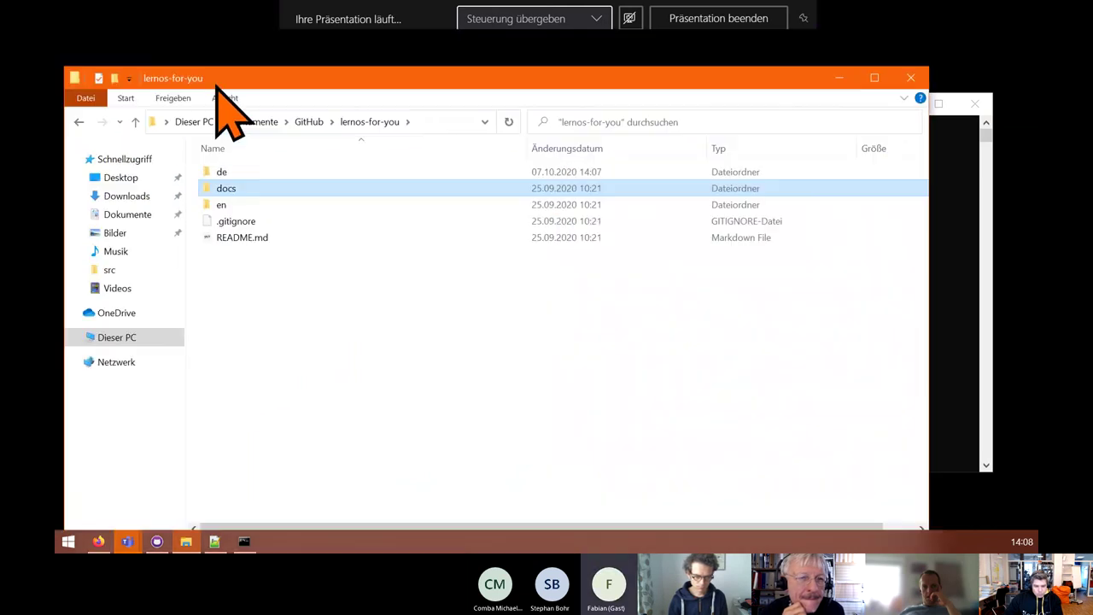
pyautogui.click(898, 72)
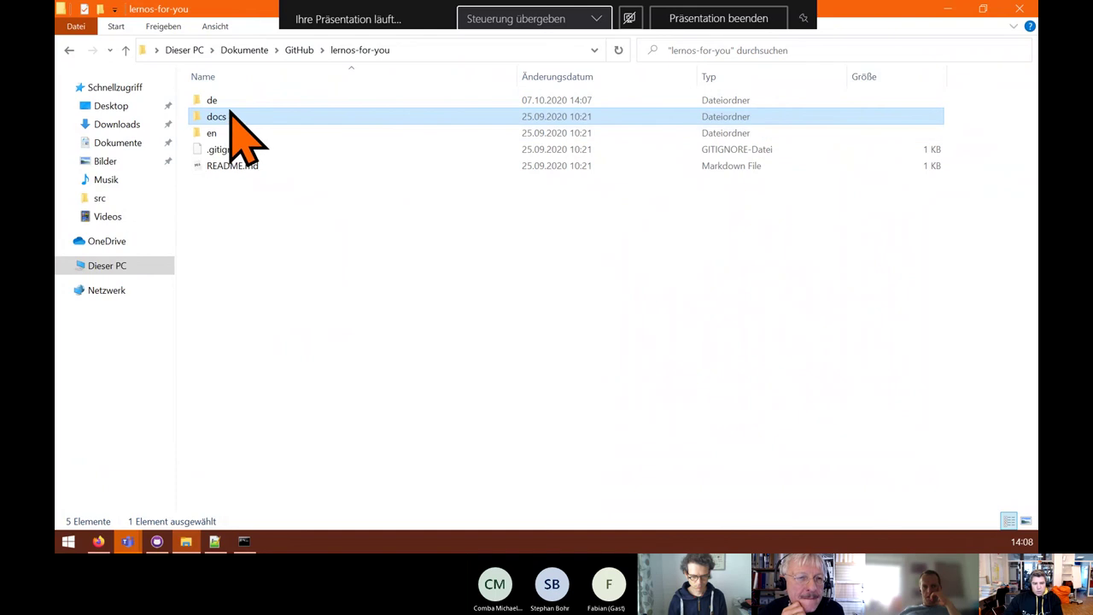
# - Open the docs > de folder and look through the web version's chapter folders and HTML files
pyautogui.doubleClick(221, 119)
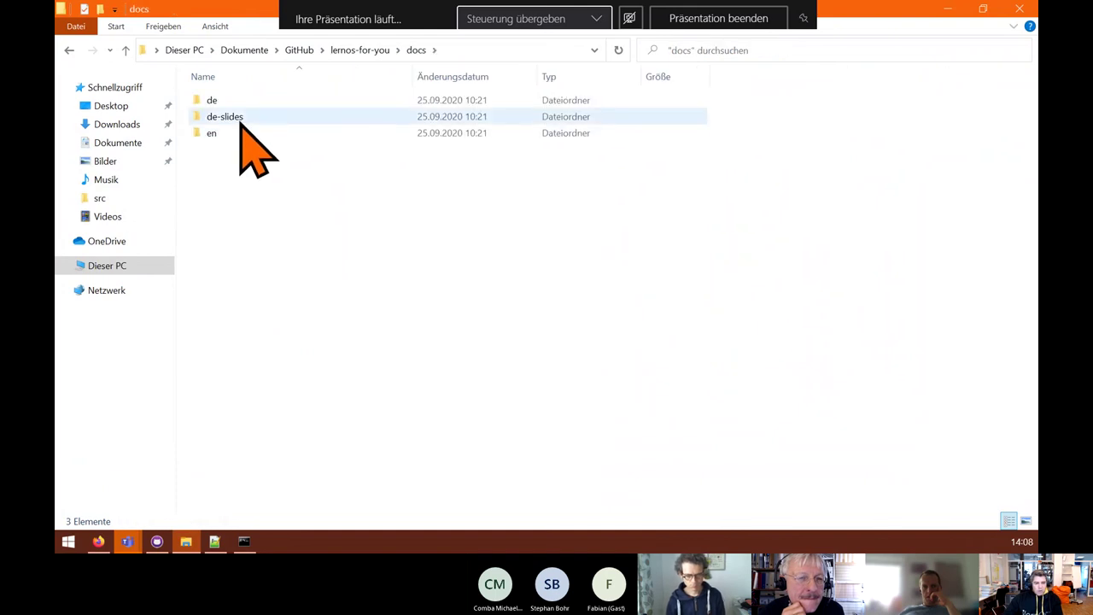
pyautogui.doubleClick(212, 103)
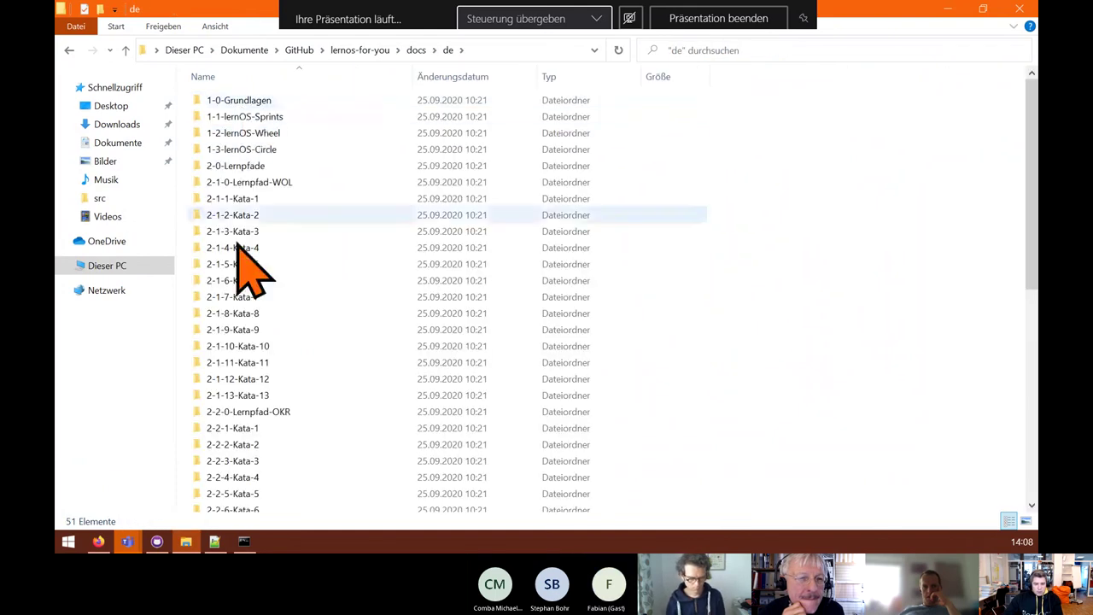
pyautogui.scroll(-5, 282, 308)
pyautogui.scroll(-4, 293, 354)
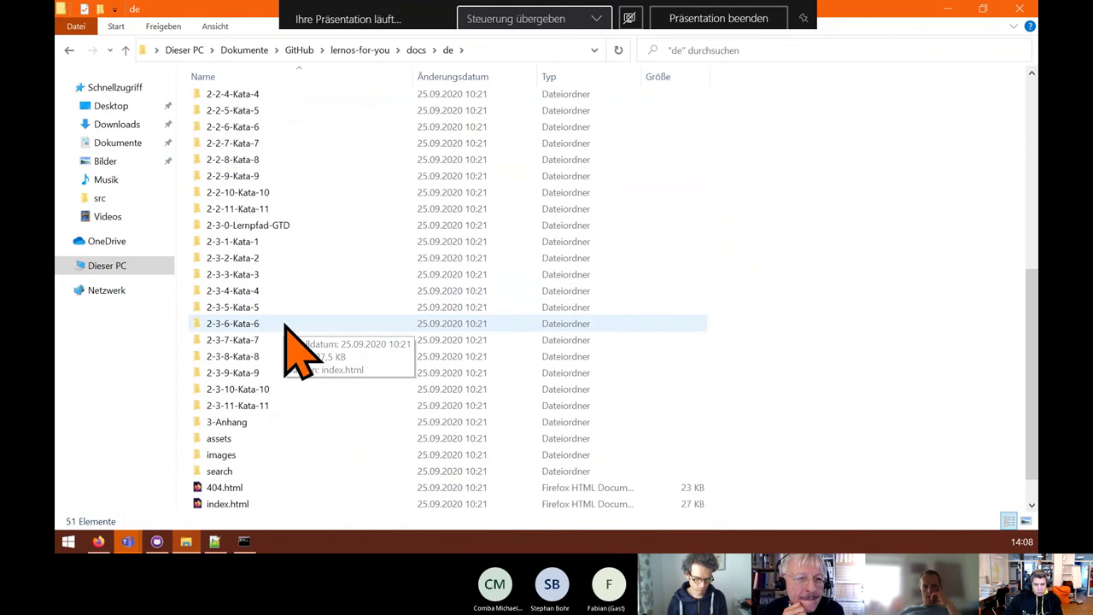
pyautogui.scroll(8, 293, 354)
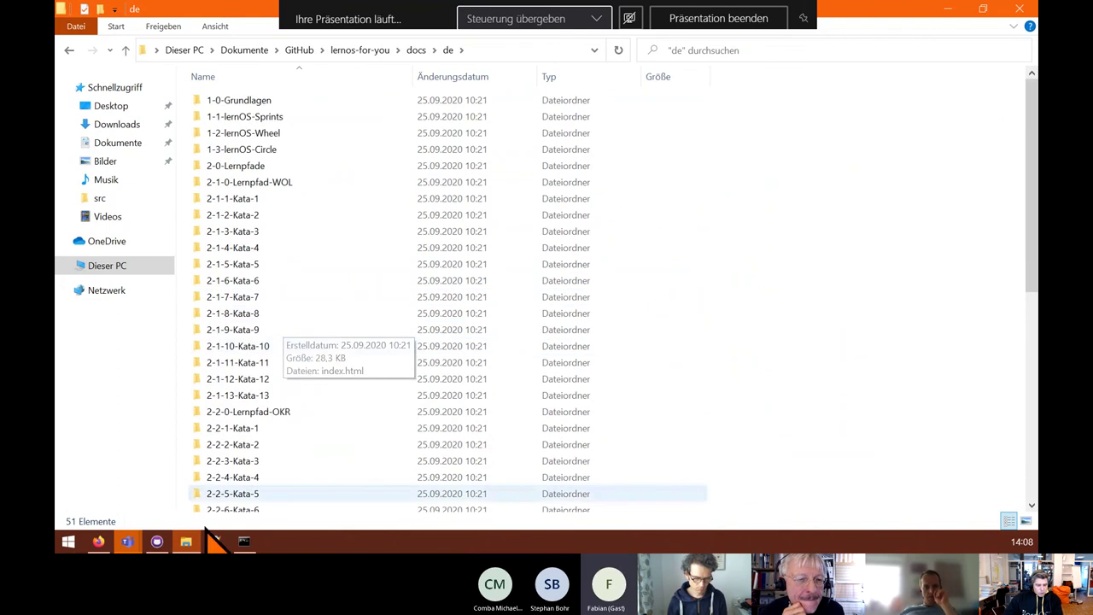
# - Switch to Firefox and go to github.com
pyautogui.click(98, 542)
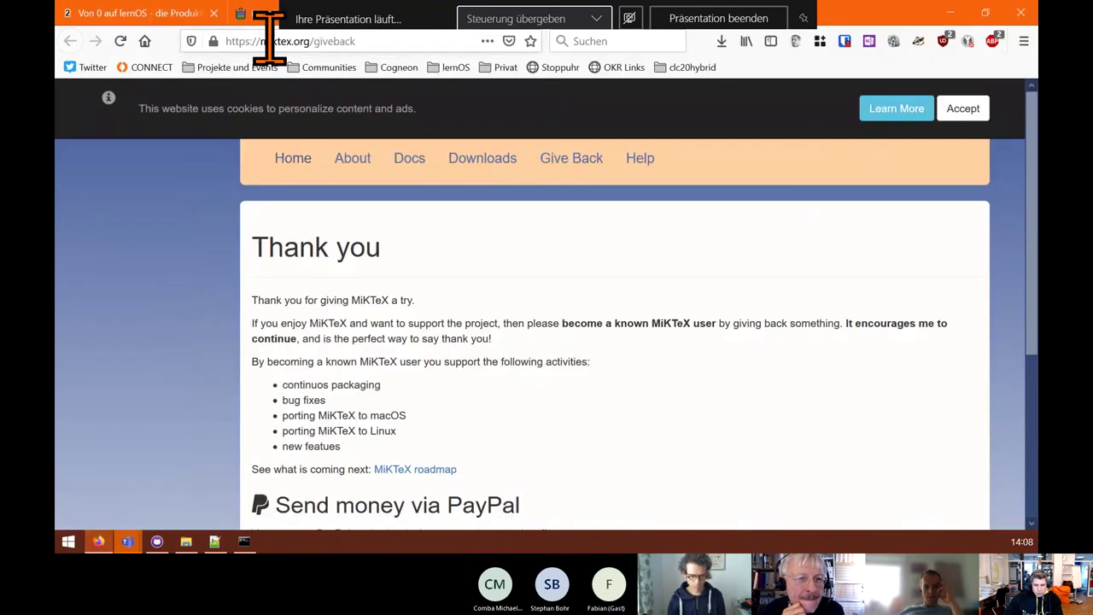
pyautogui.click(223, 41)
pyautogui.write('gi')
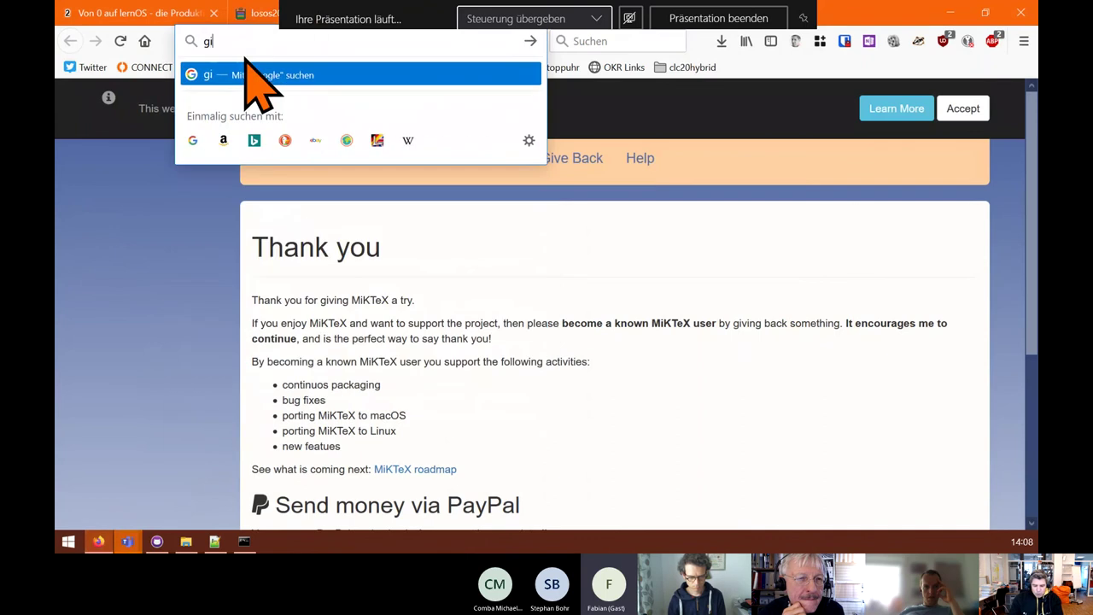
pyautogui.write('thub.com')
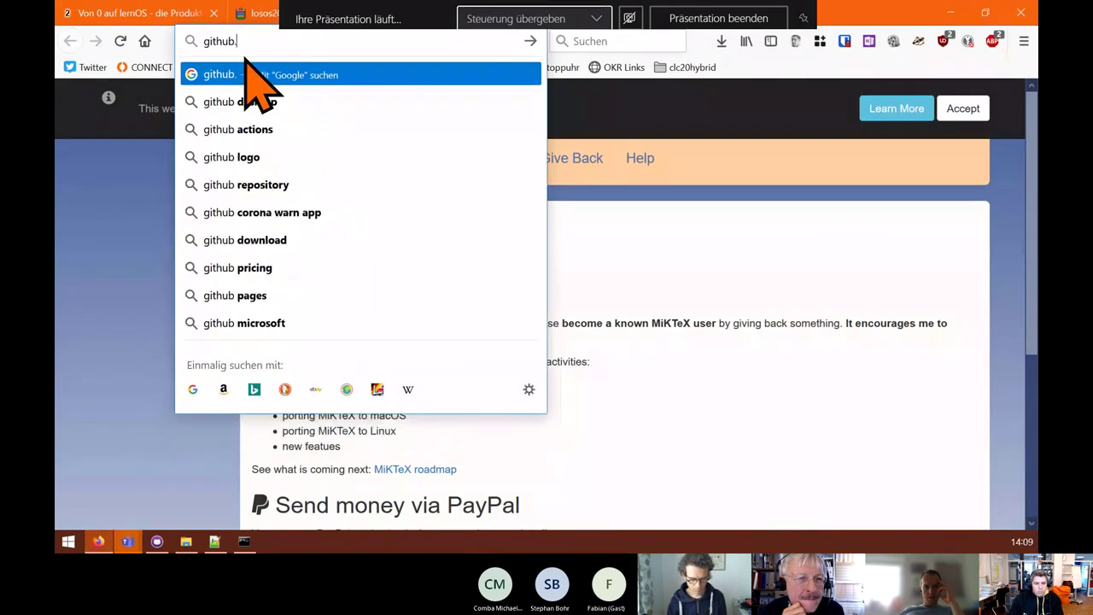
pyautogui.press('Return')
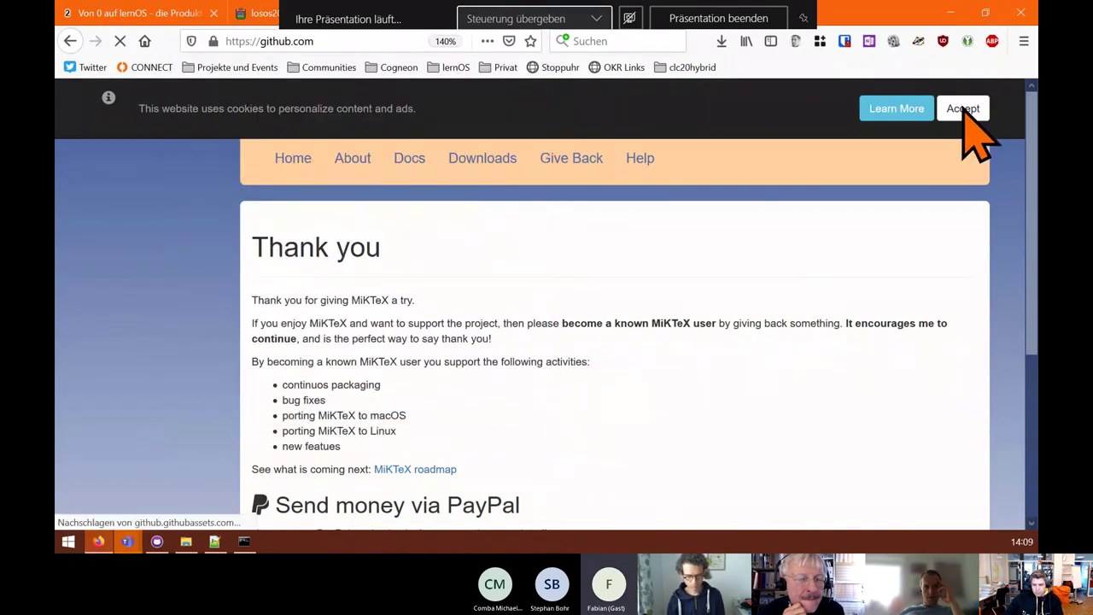
# - Open the forked lernos-for-you repository from the account's own repositories
pyautogui.click(979, 113)
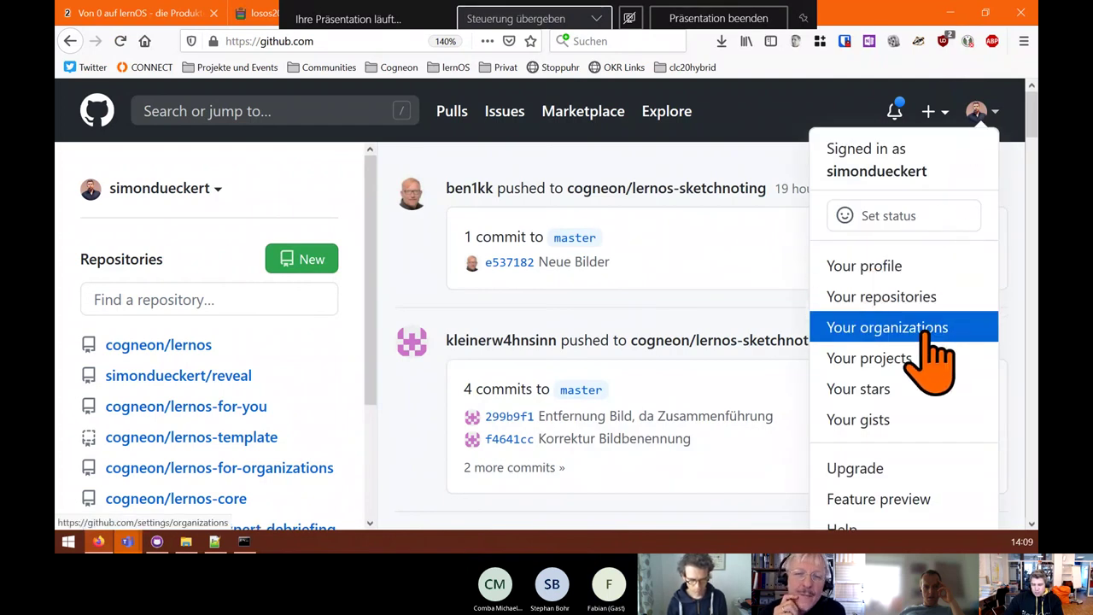
pyautogui.click(891, 296)
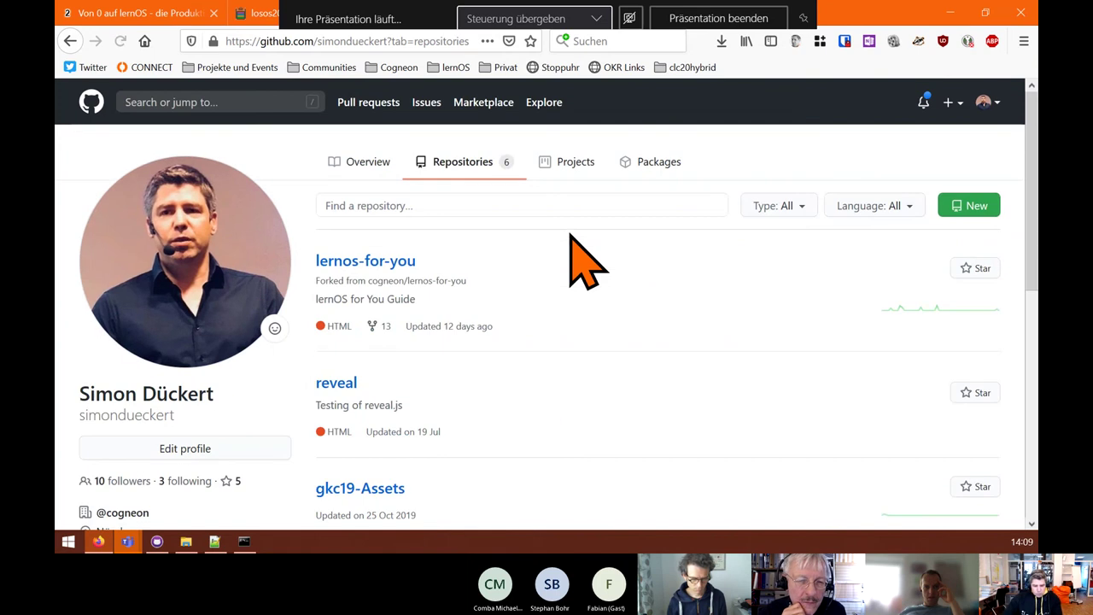
pyautogui.click(350, 267)
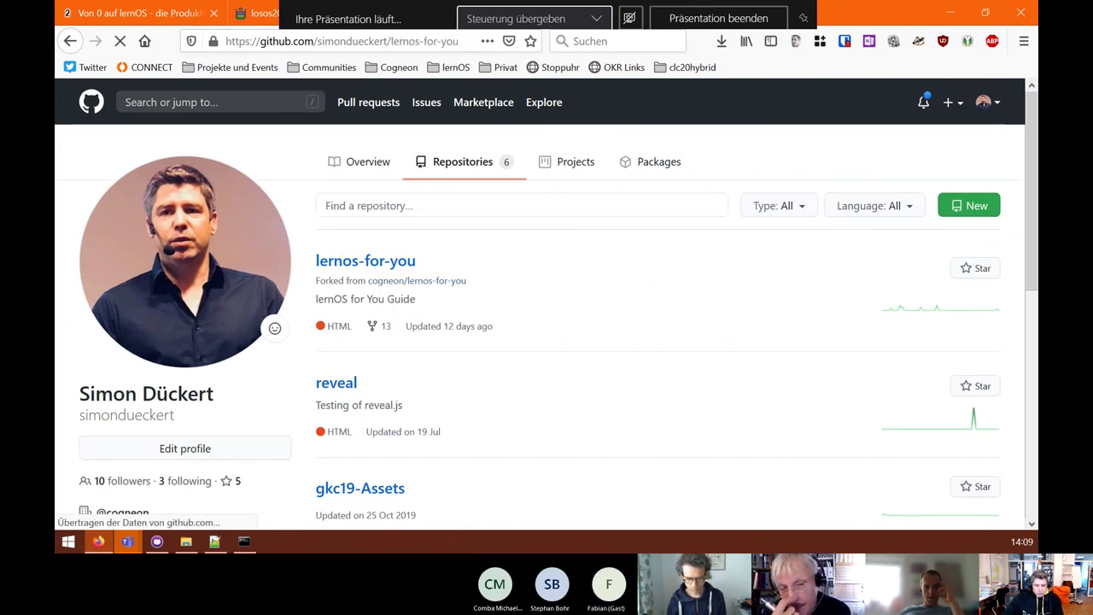
# - Open the repository's settings, find the GitHub Pages section and highlight its heading
pyautogui.scroll(-2, 154, 419)
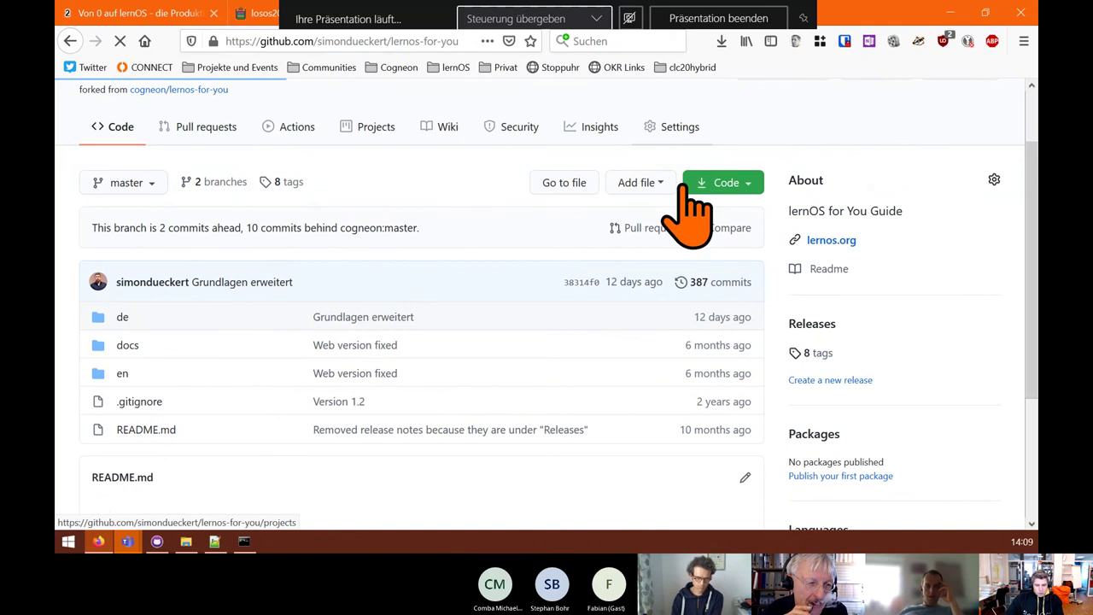
pyautogui.scroll(-3, 406, 301)
pyautogui.scroll(-15, 406, 301)
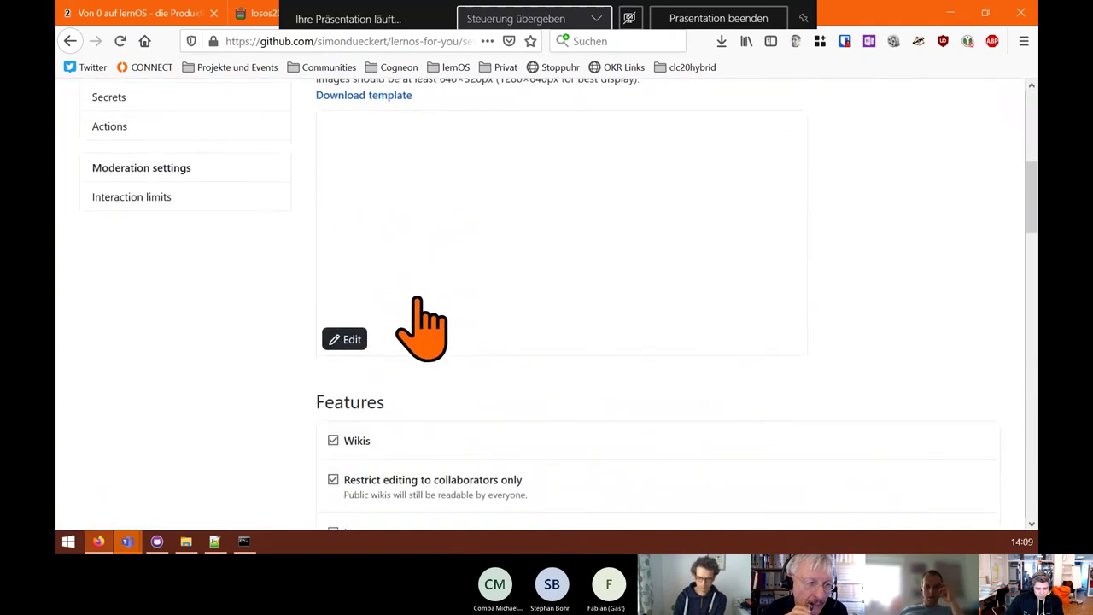
pyautogui.scroll(-17, 419, 299)
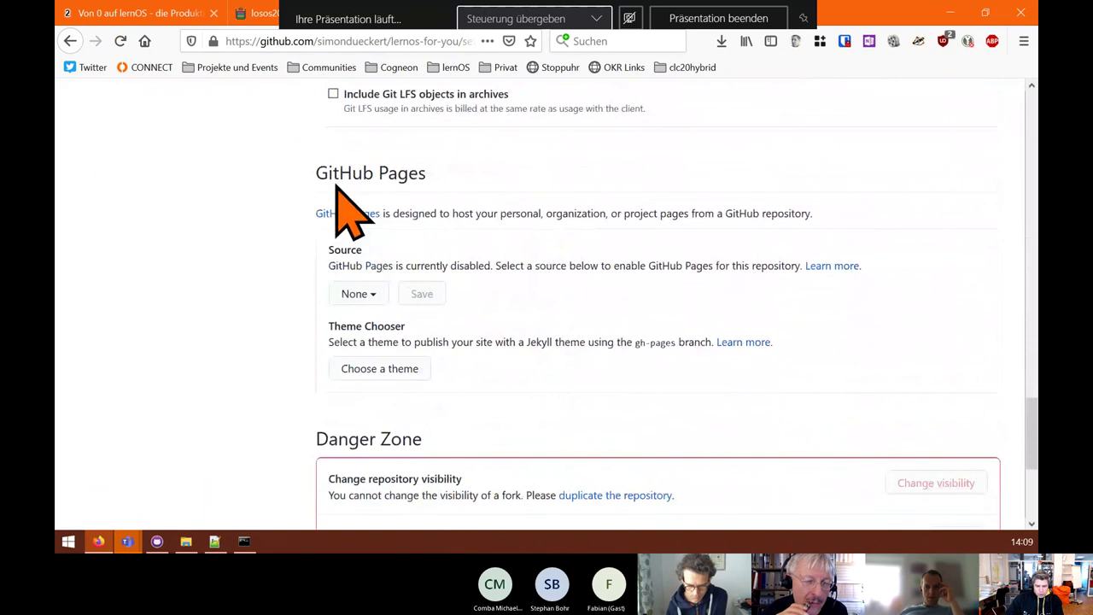
pyautogui.moveTo(316, 171); pyautogui.dragTo(455, 166)
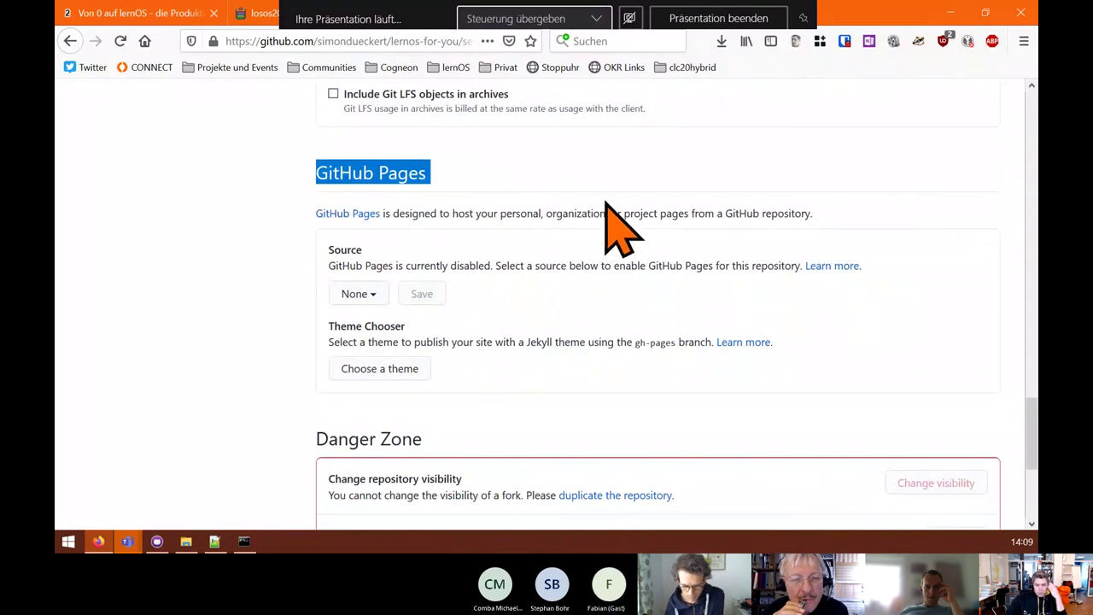
pyautogui.scroll(-2, 597, 152)
pyautogui.scroll(2, 519, 317)
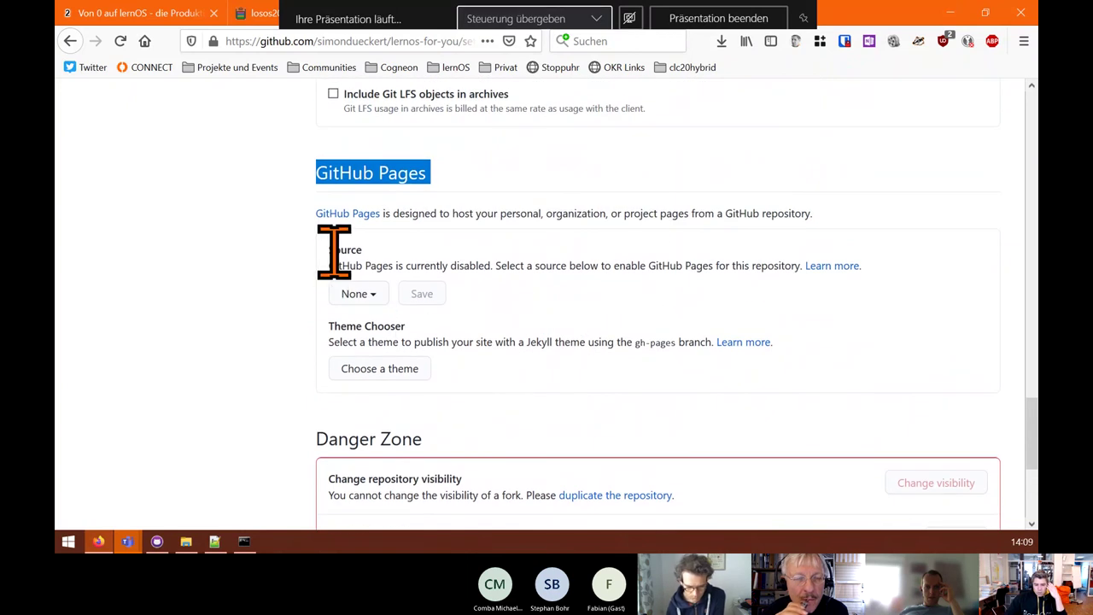
# - Show the branches available as the GitHub Pages source, then close the list without choosing one
pyautogui.moveTo(331, 250); pyautogui.dragTo(365, 250)
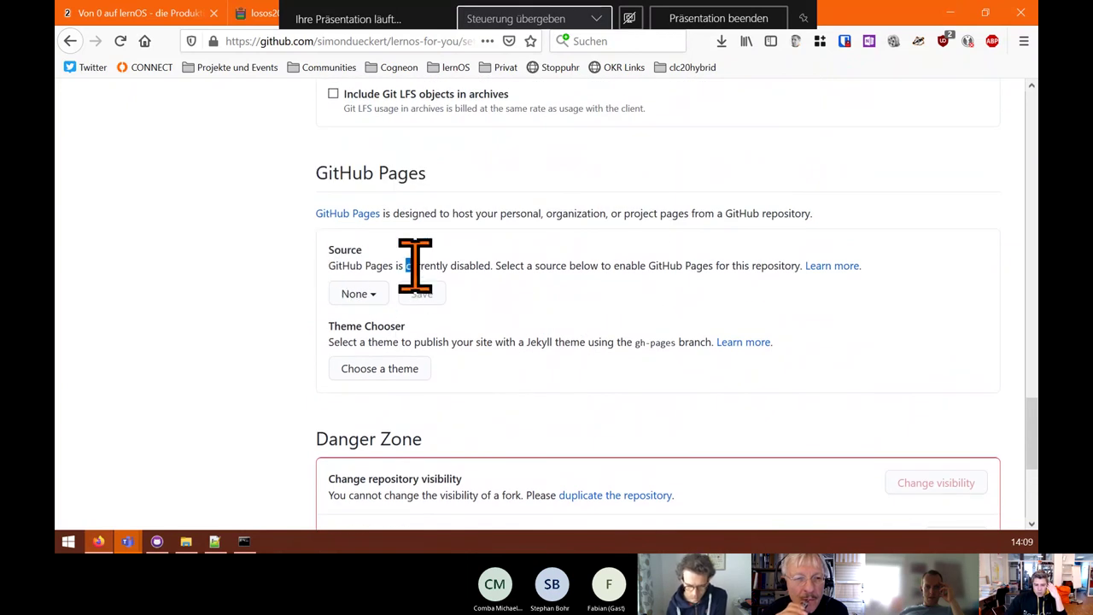
pyautogui.click(358, 294)
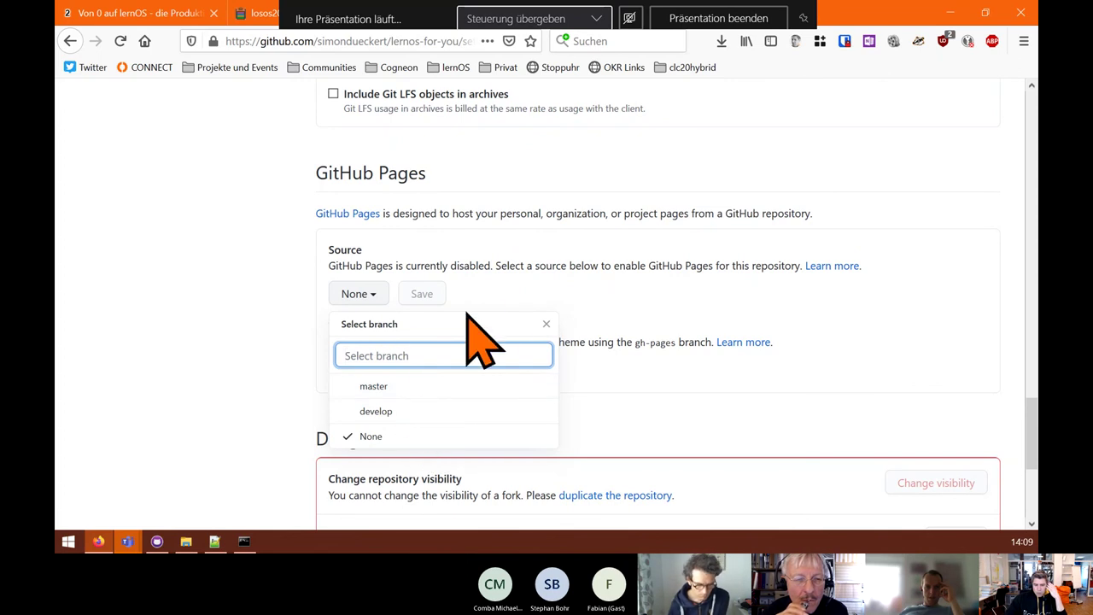
pyautogui.click(504, 303)
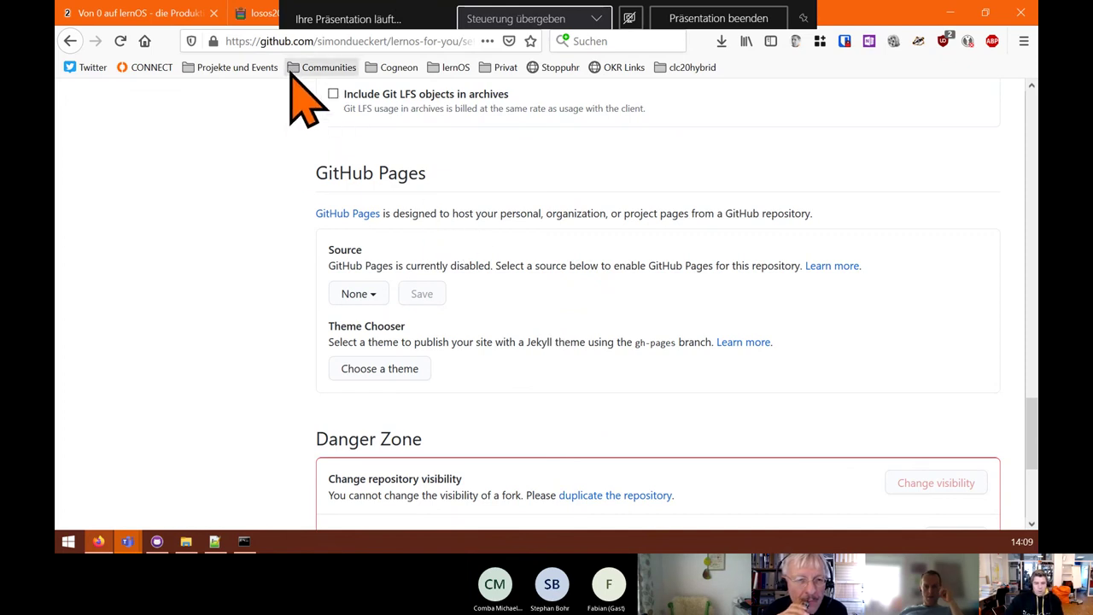
# - Load lernos.org in the current browser tab and maximize the browser window
pyautogui.doubleClick(877, 19)
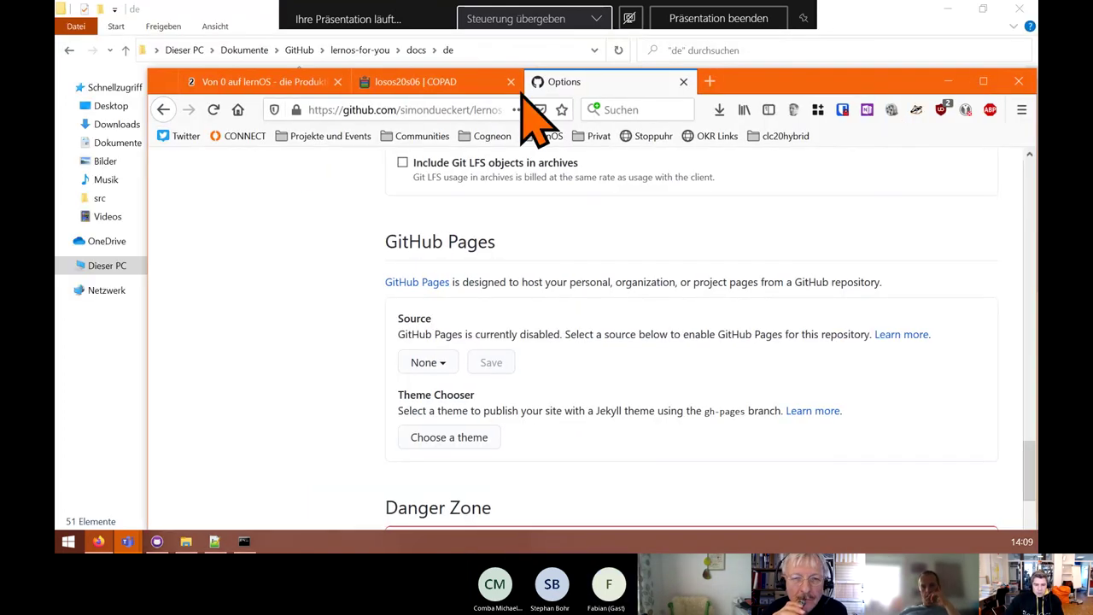
pyautogui.click(465, 109)
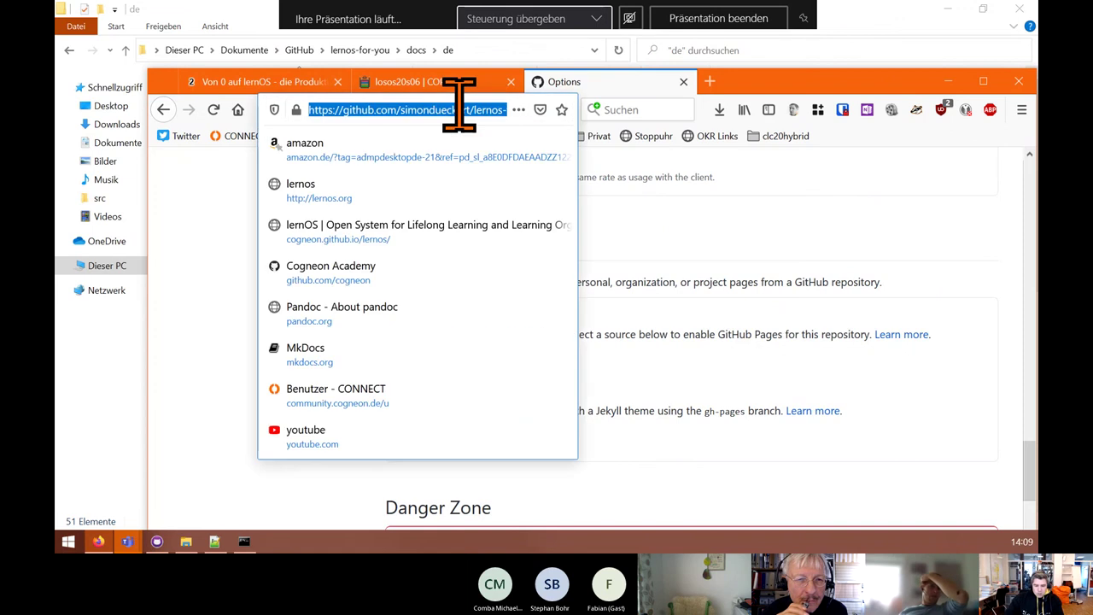
pyautogui.write('lernos.o')
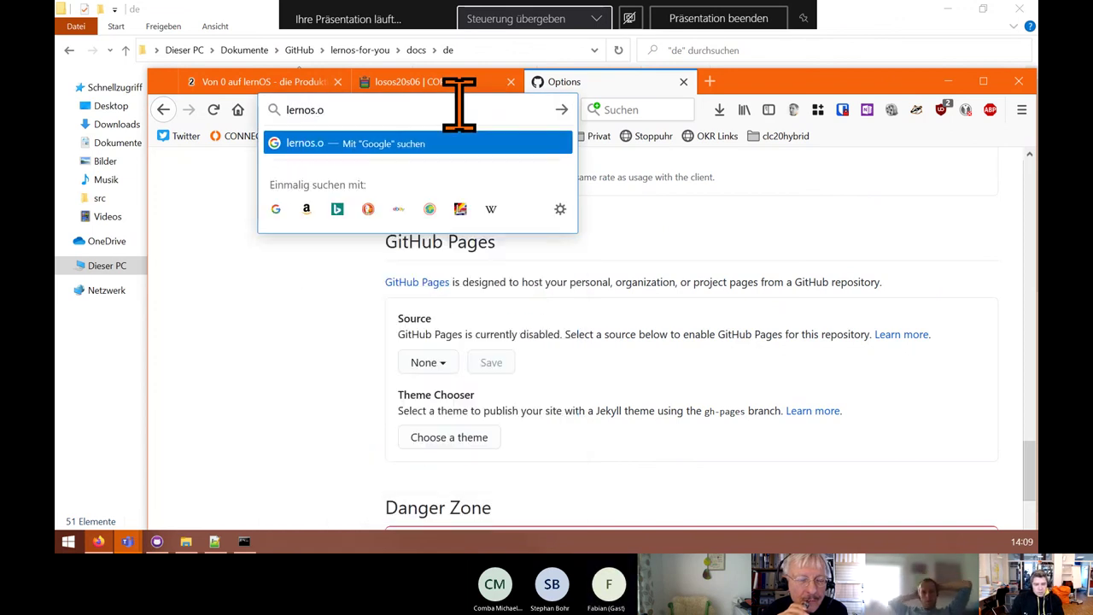
pyautogui.write('rg')
pyautogui.press('Return')
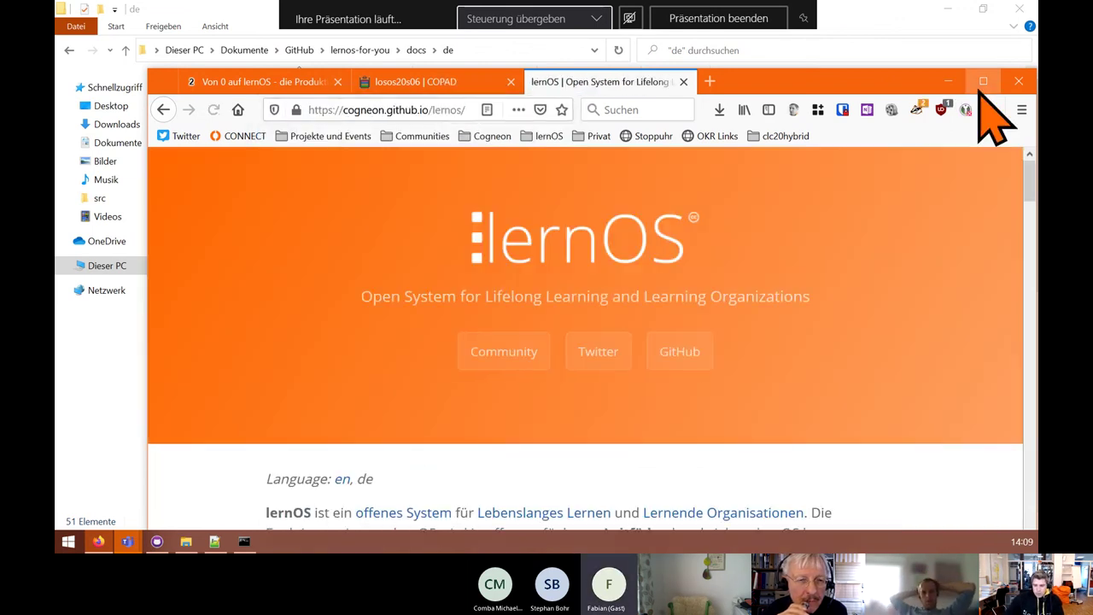
pyautogui.click(983, 81)
# - Open the web version of the "lernOS für Dich" guide from the lernOS Leitfäden section
pyautogui.scroll(-10, 330, 361)
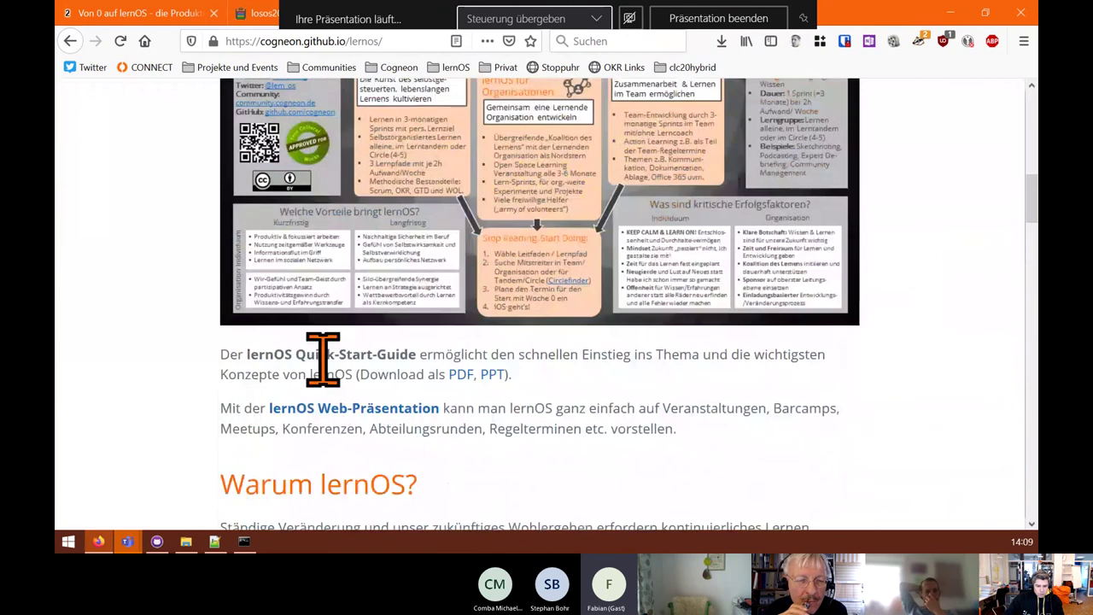
pyautogui.scroll(-7, 323, 357)
pyautogui.scroll(-5, 288, 476)
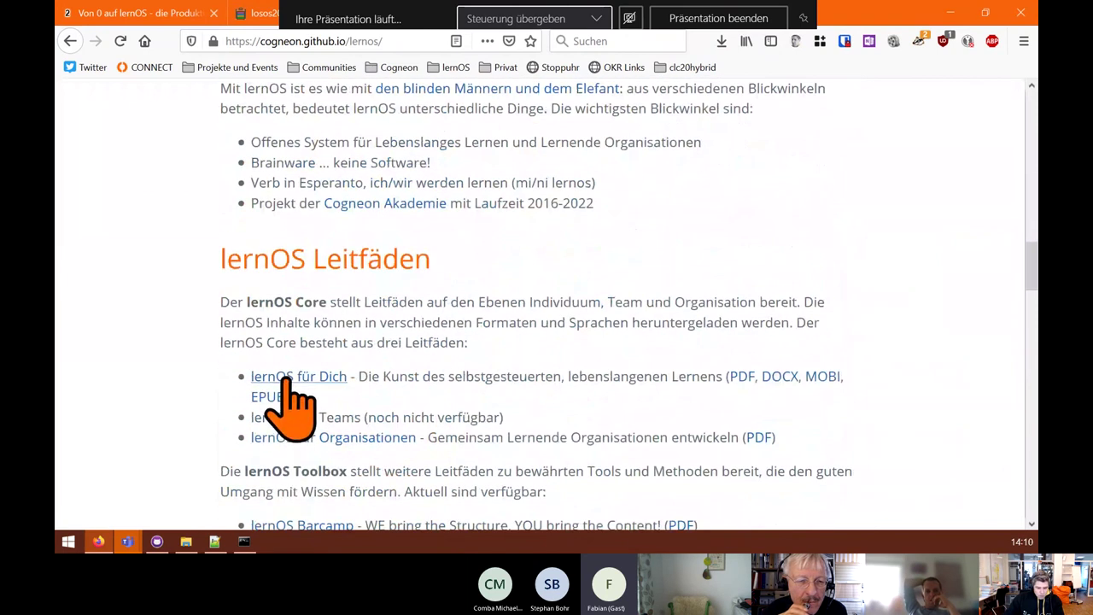
pyautogui.click(286, 379)
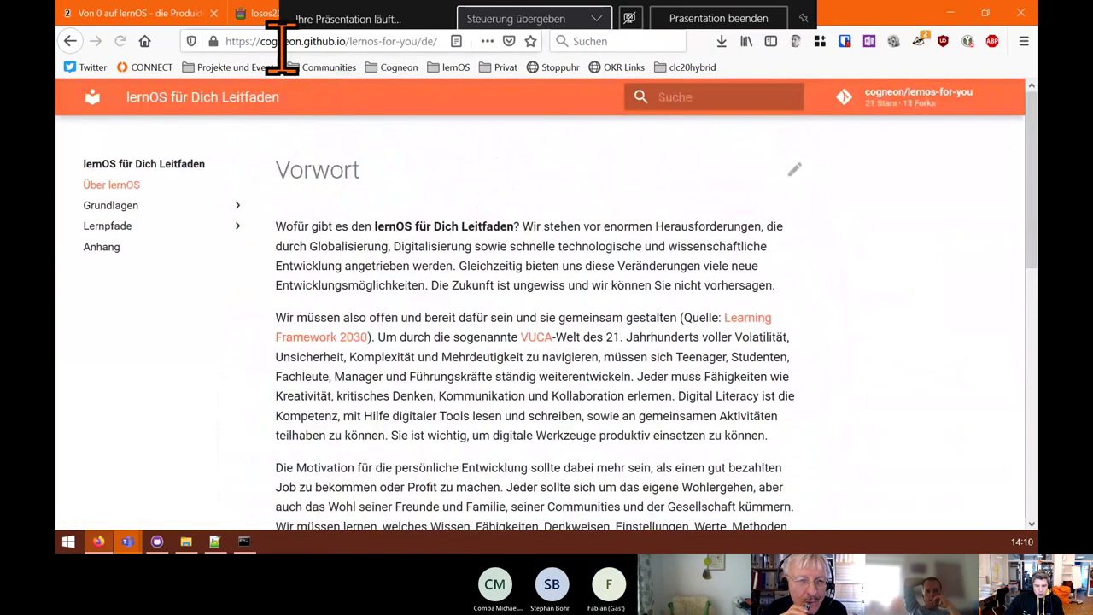
# - Highlight the repository and language path in the published guide's web address
pyautogui.click(352, 41)
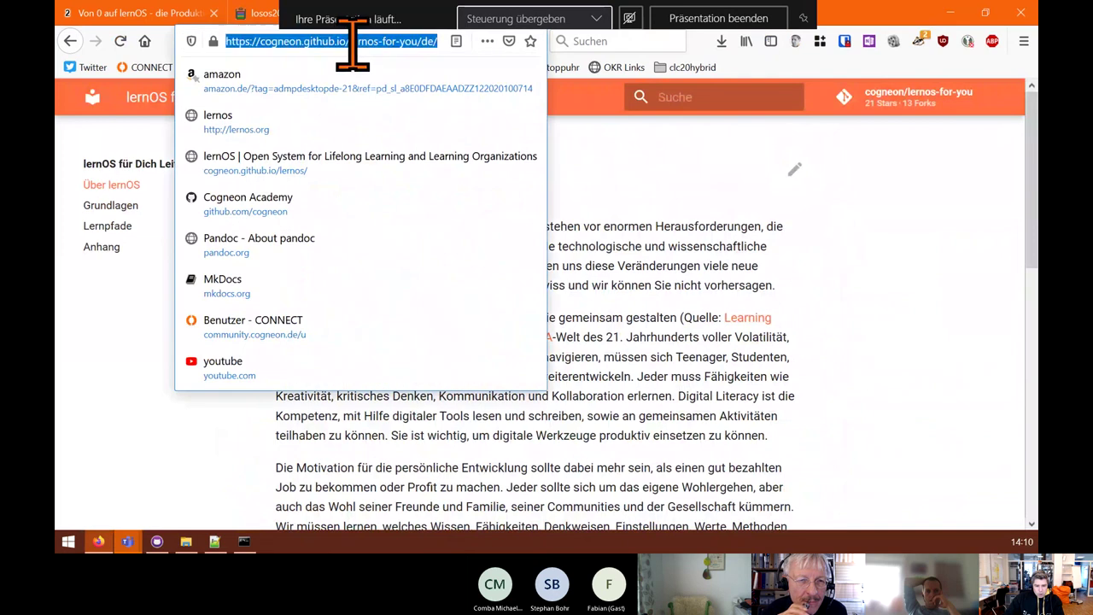
pyautogui.click(355, 41)
pyautogui.moveTo(353, 42); pyautogui.dragTo(410, 43)
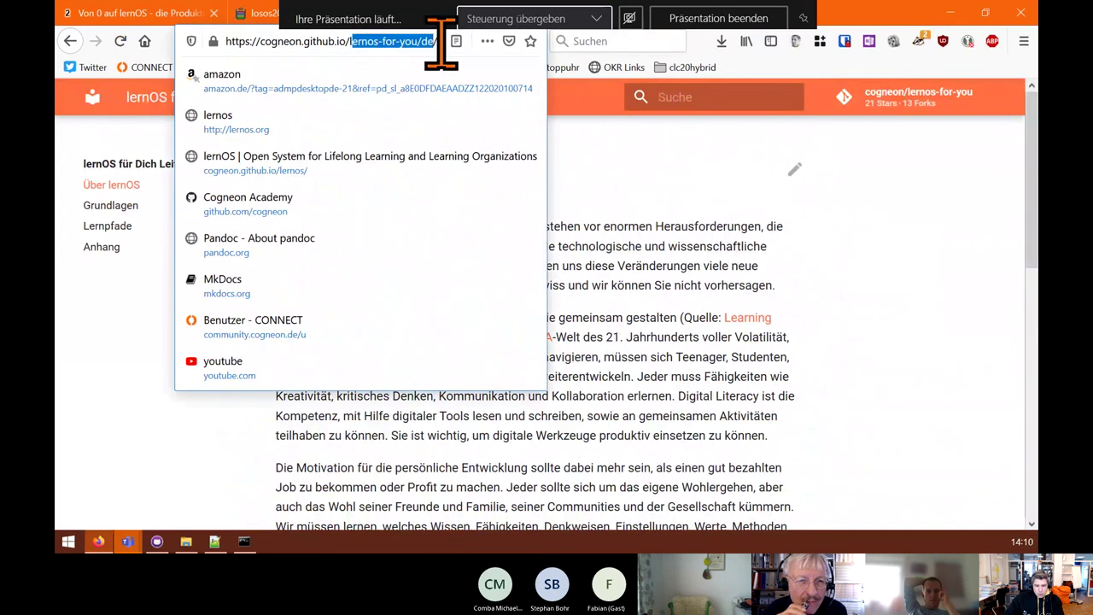
pyautogui.click(611, 299)
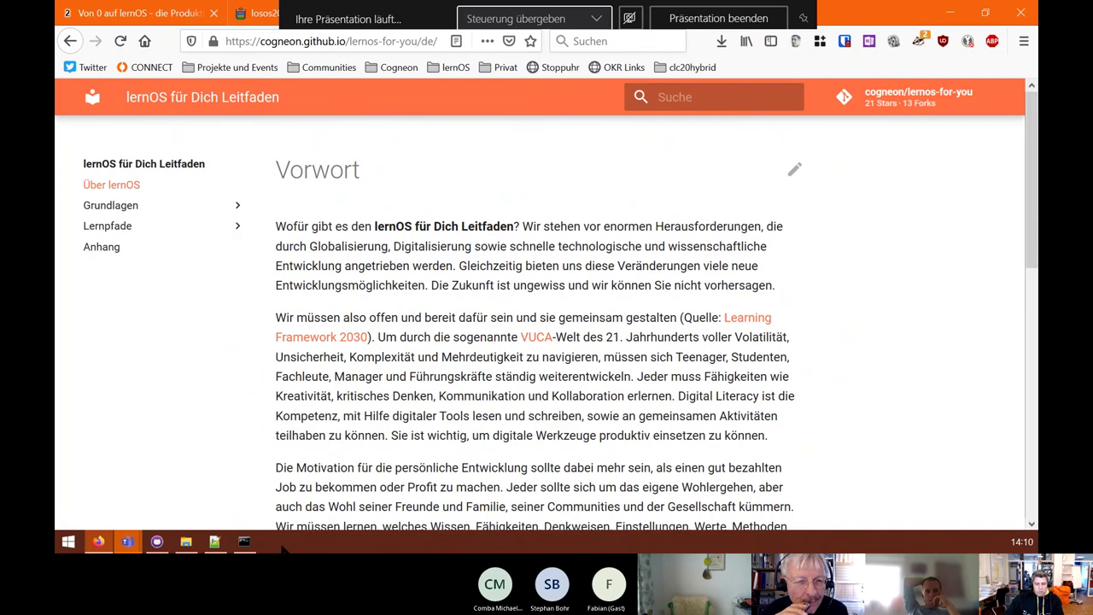
# - Check the make.bat console output, then open the Dokumente > GitHub > lernos-for-you > de folder in File Explorer
pyautogui.click(244, 541)
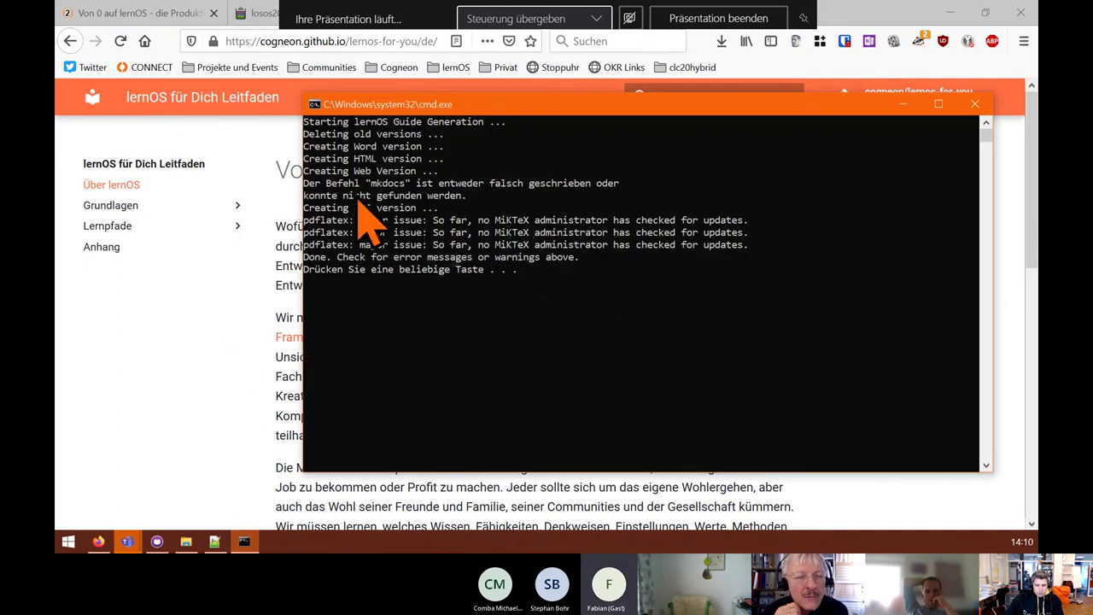
pyautogui.click(185, 541)
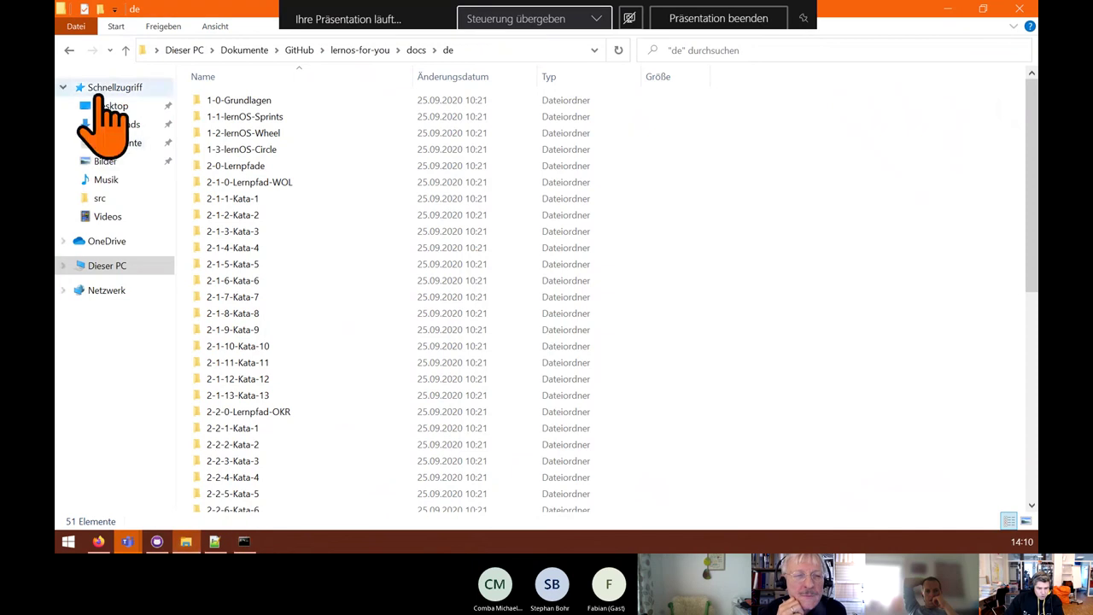
pyautogui.click(126, 142)
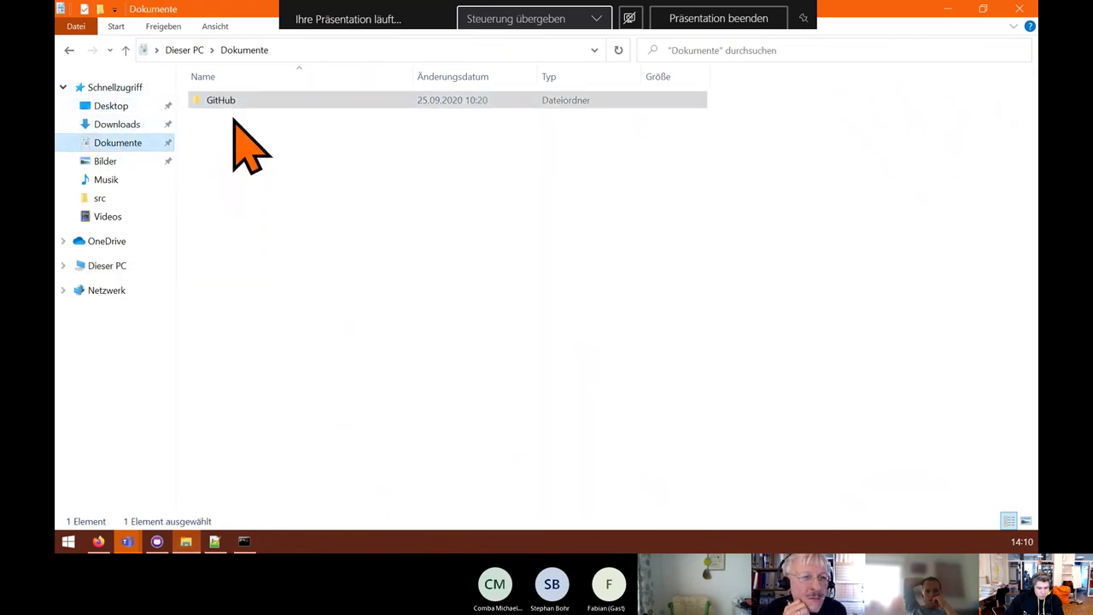
pyautogui.doubleClick(227, 101)
pyautogui.doubleClick(224, 103)
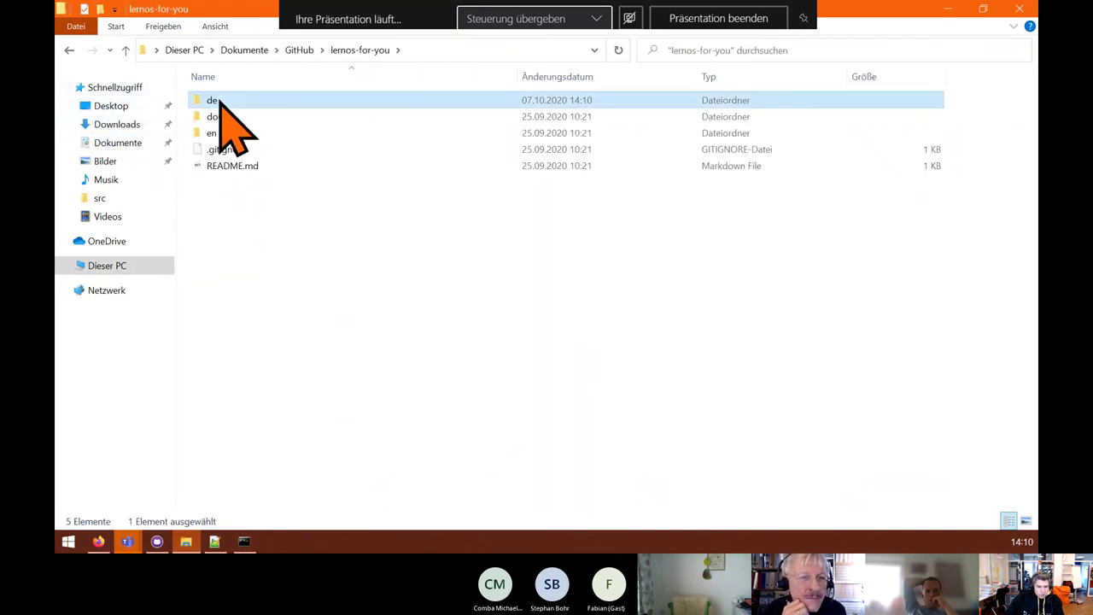
pyautogui.doubleClick(226, 103)
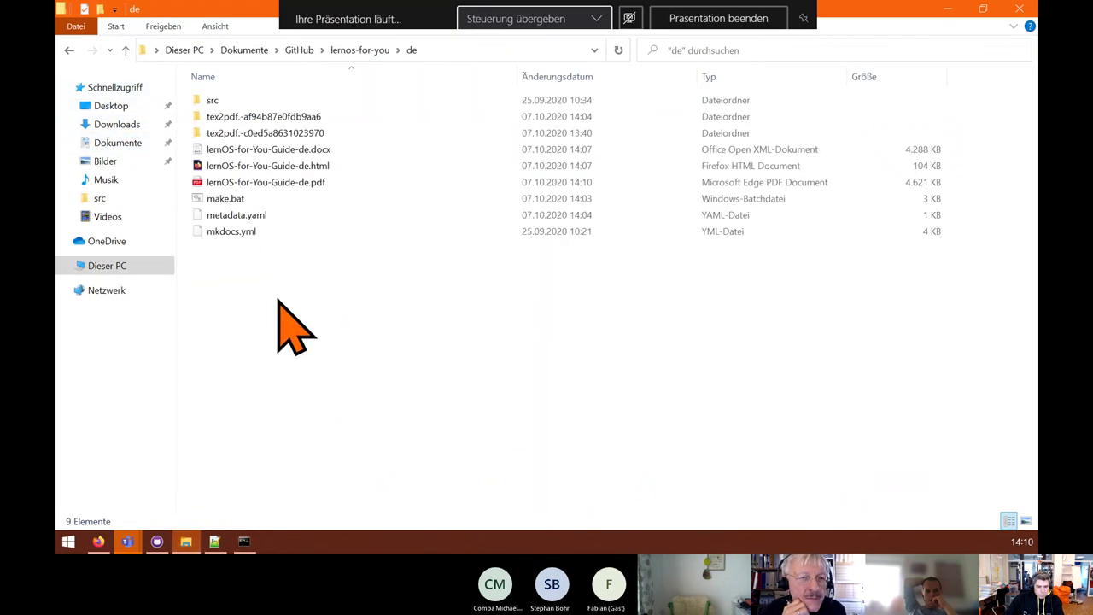
# - Open lernOS-for-You-Guide-de.pdf with Firefox, without making it the default app for PDF files
pyautogui.click(263, 183)
pyautogui.doubleClick(263, 183)
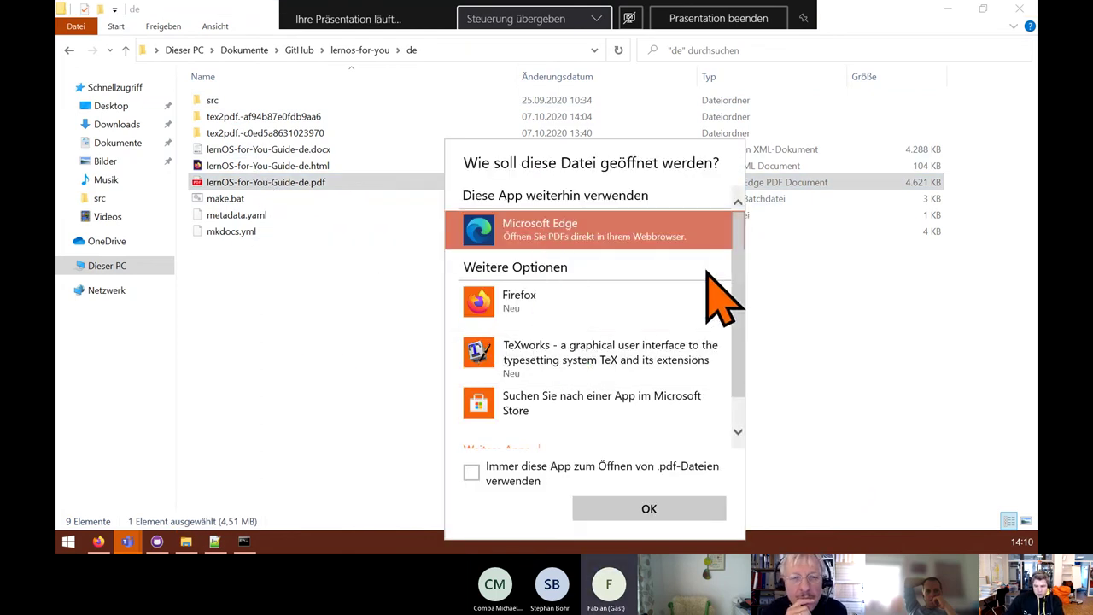
pyautogui.moveTo(744, 281); pyautogui.dragTo(614, 266)
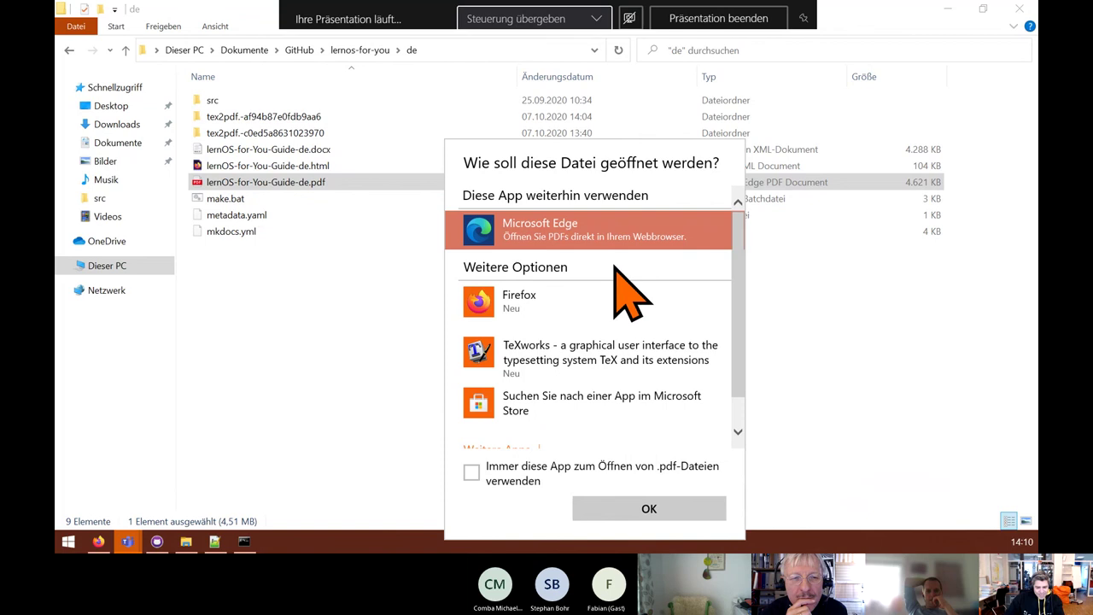
pyautogui.click(491, 301)
pyautogui.click(608, 511)
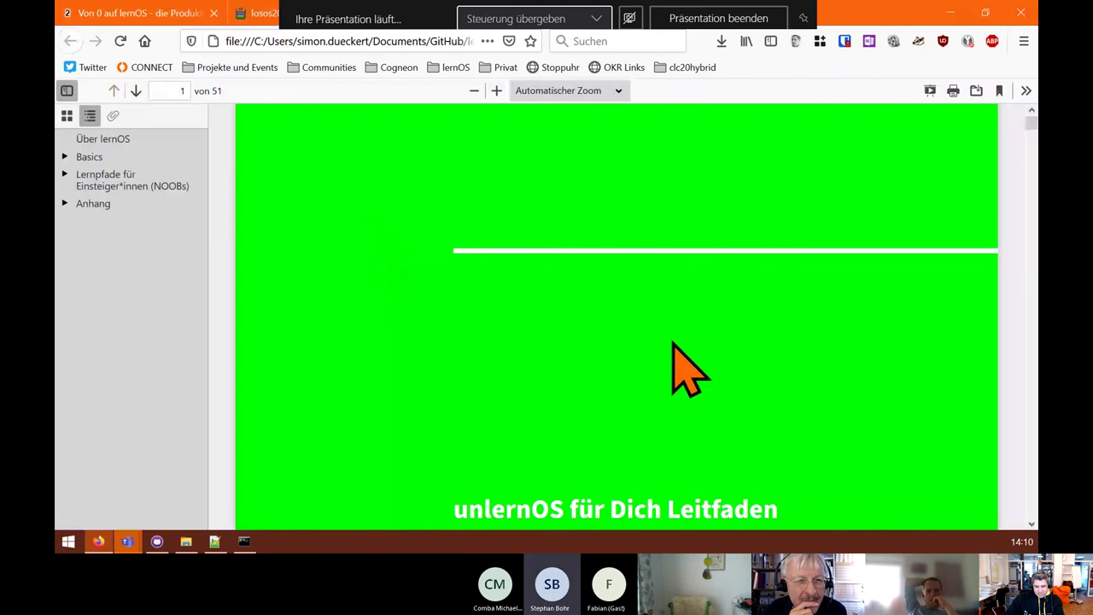
# - Examine the title, author and version on the generated PDF's cover page
pyautogui.scroll(-2, 654, 337)
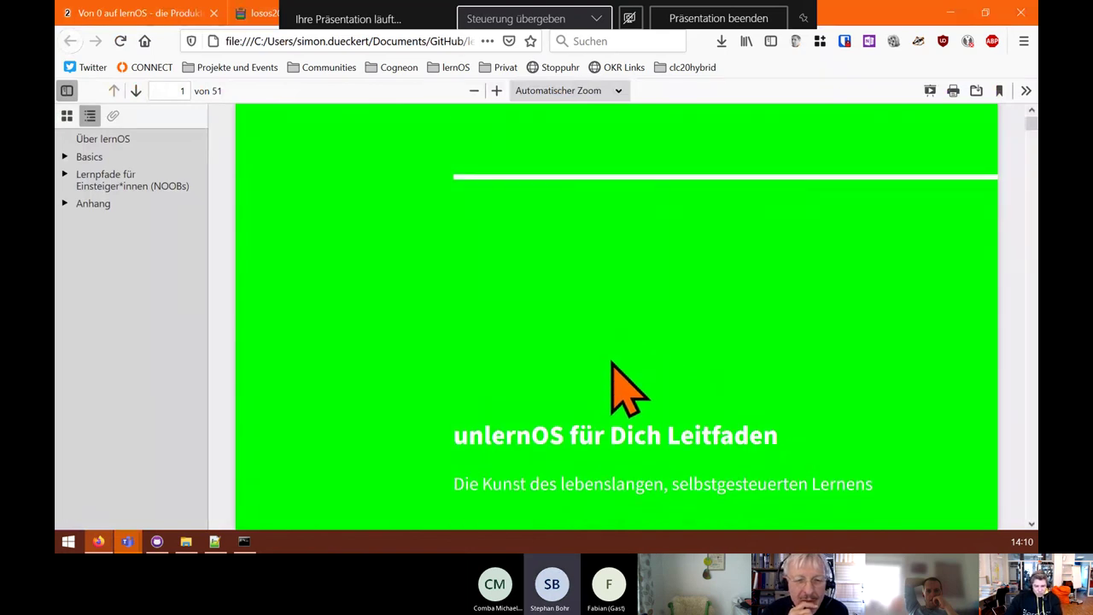
pyautogui.moveTo(461, 437); pyautogui.dragTo(579, 436)
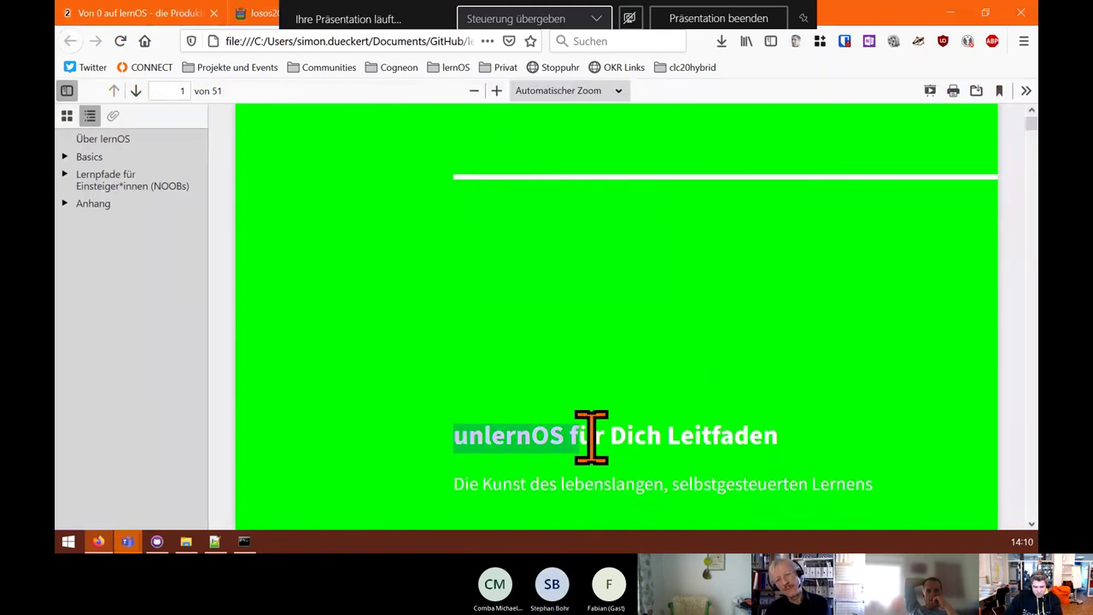
pyautogui.scroll(-3, 615, 384)
pyautogui.click(462, 334)
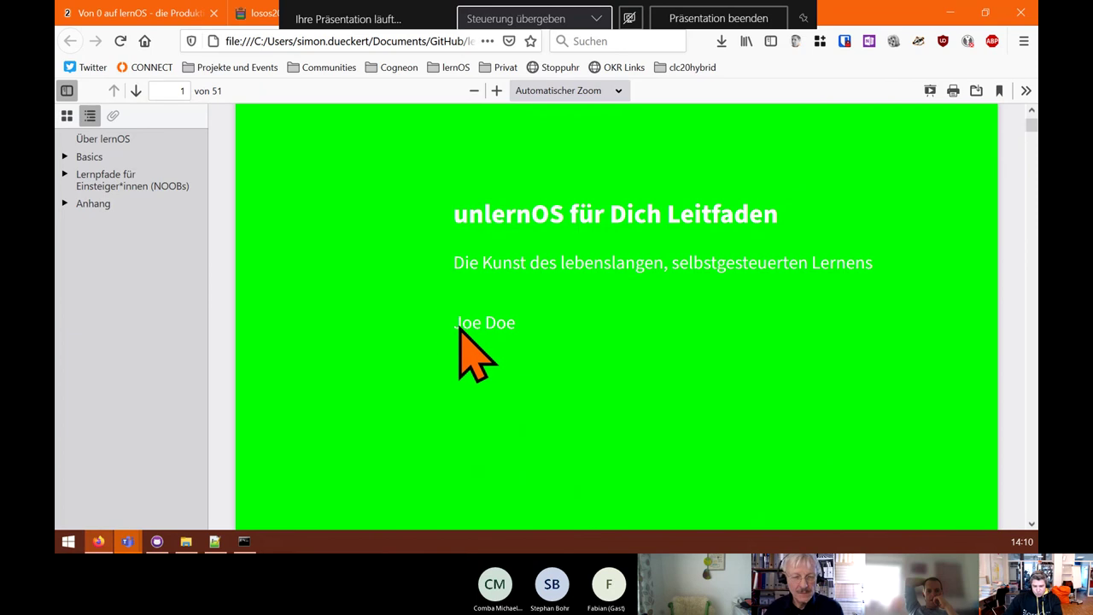
pyautogui.moveTo(459, 329); pyautogui.dragTo(521, 333)
pyautogui.click(521, 329)
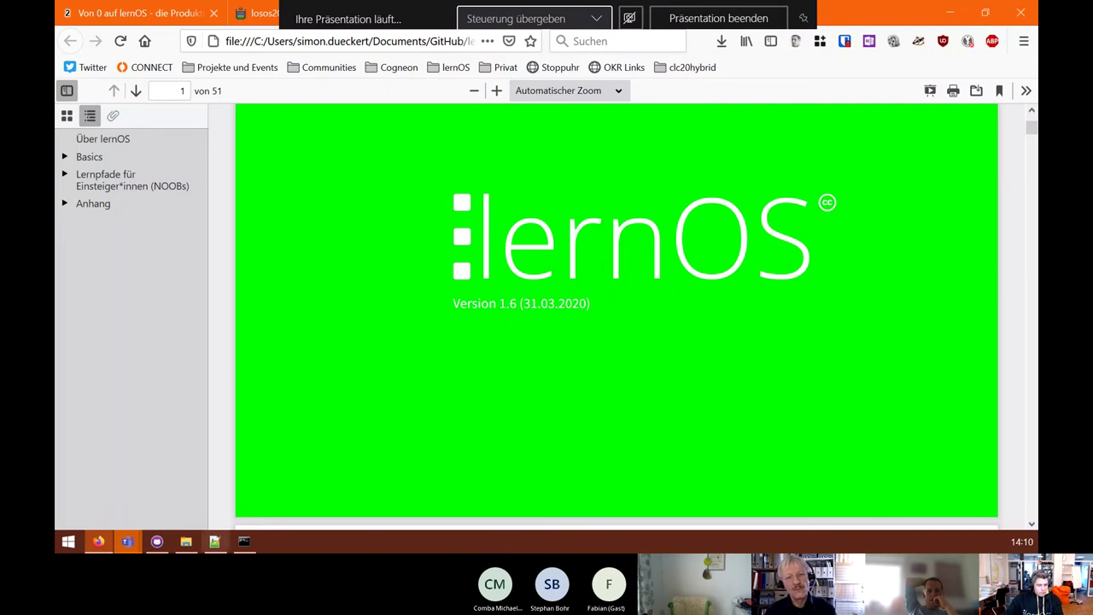
# - In GitHub Desktop, commit all changed files to master with the summary "Changes author and title and color" and push the commit to origin
pyautogui.click(163, 543)
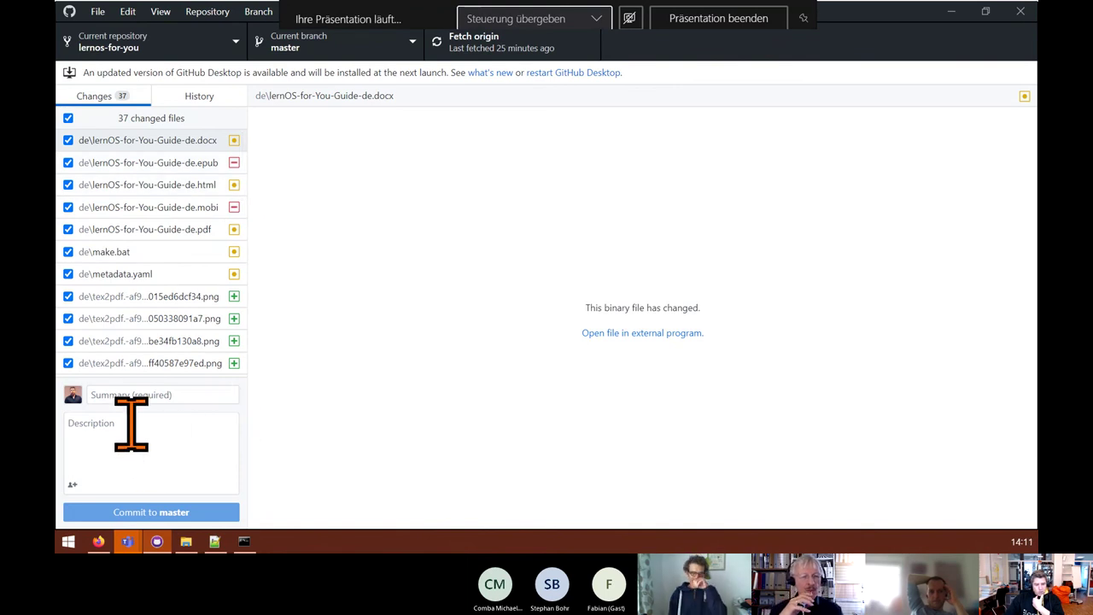
pyautogui.click(138, 394)
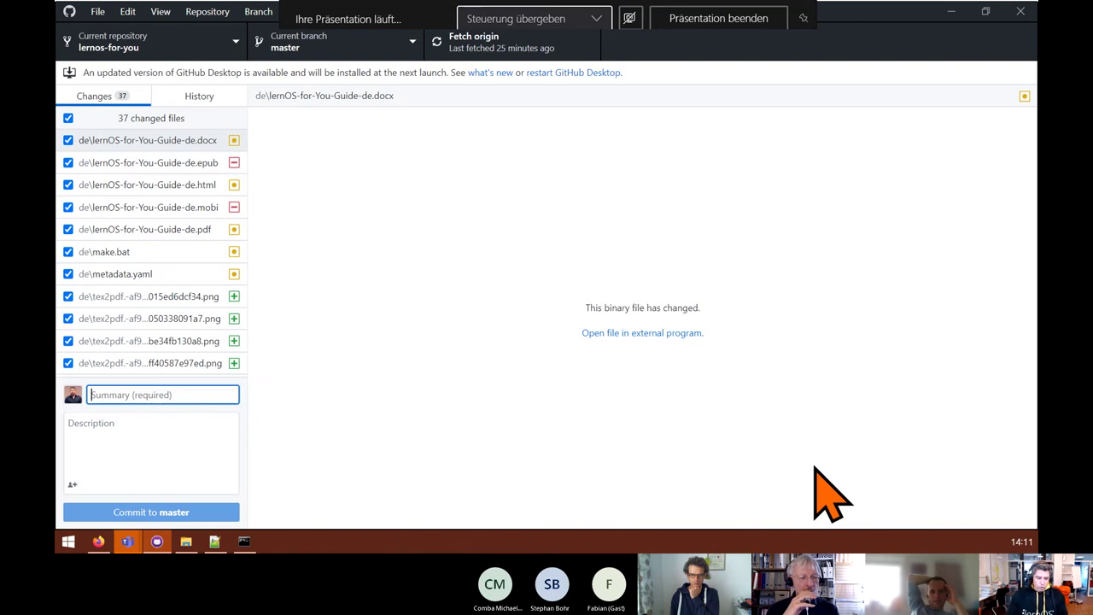
pyautogui.write('C')
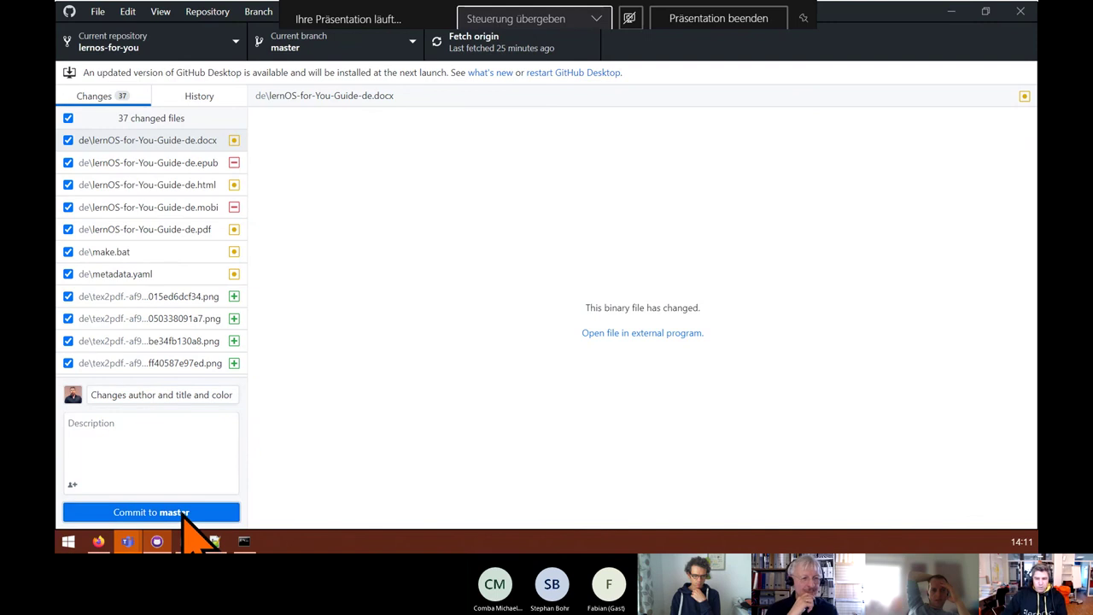
pyautogui.click(179, 513)
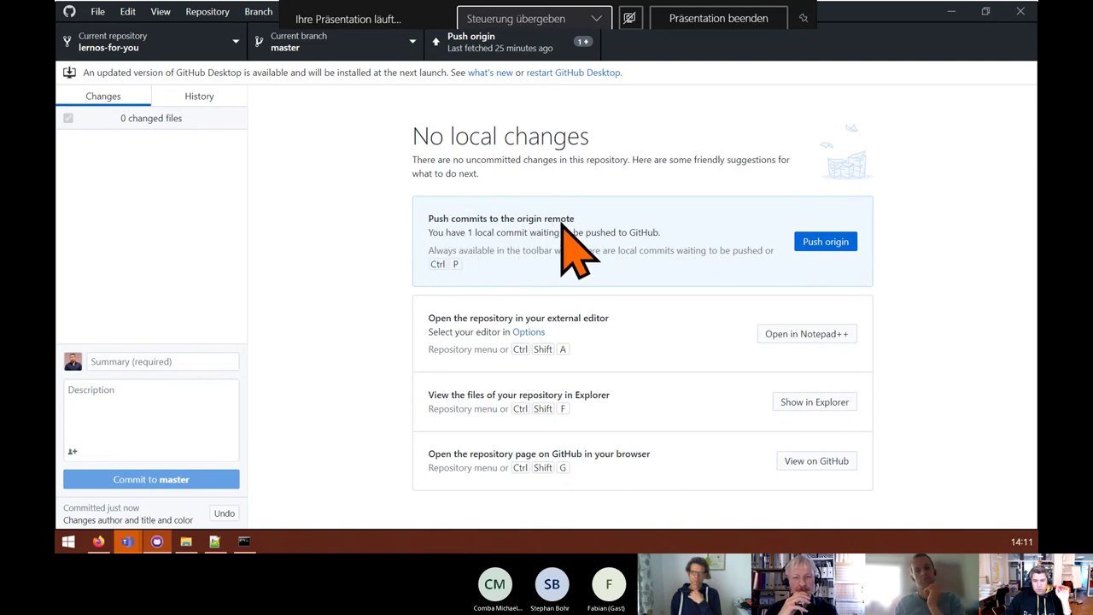
pyautogui.click(828, 249)
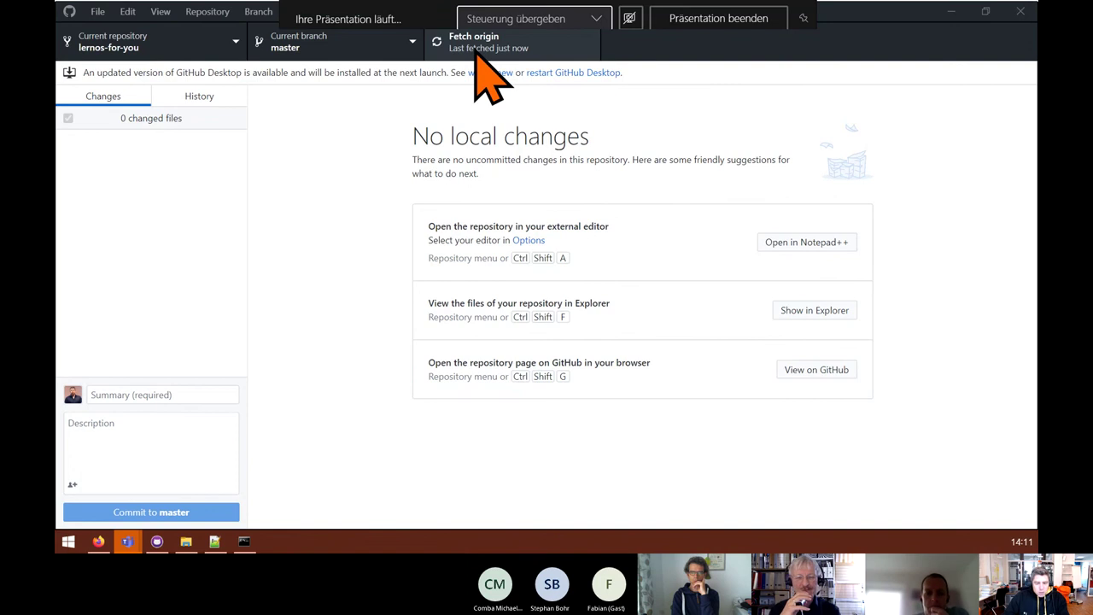
# - Switch back to Firefox, restore its window to a smaller size and load github.com in a new tab
pyautogui.hotkey('alt', 'Tab')
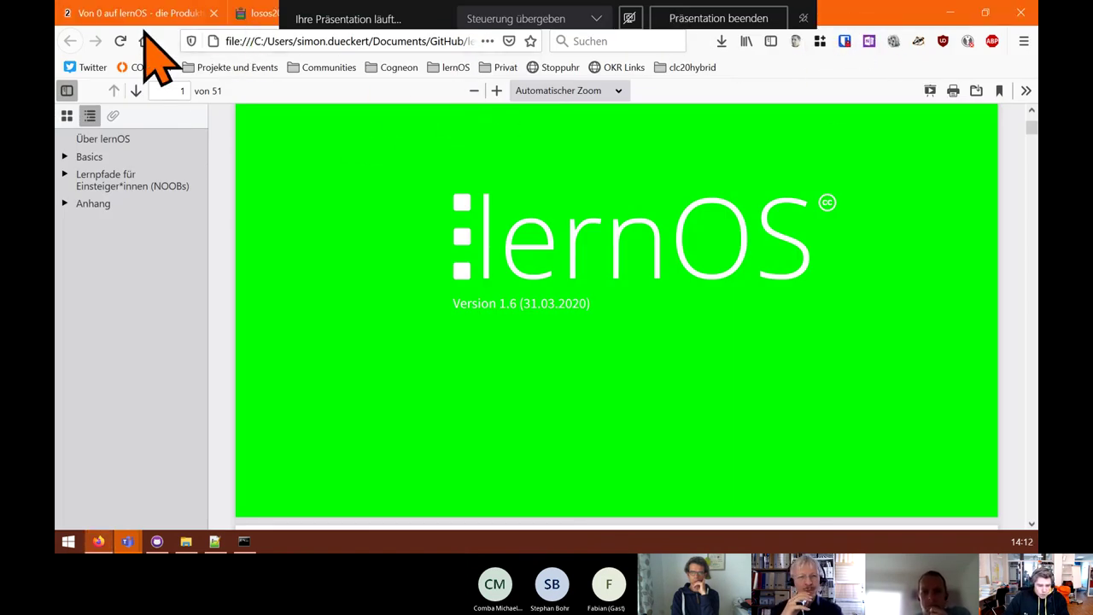
pyautogui.doubleClick(841, 21)
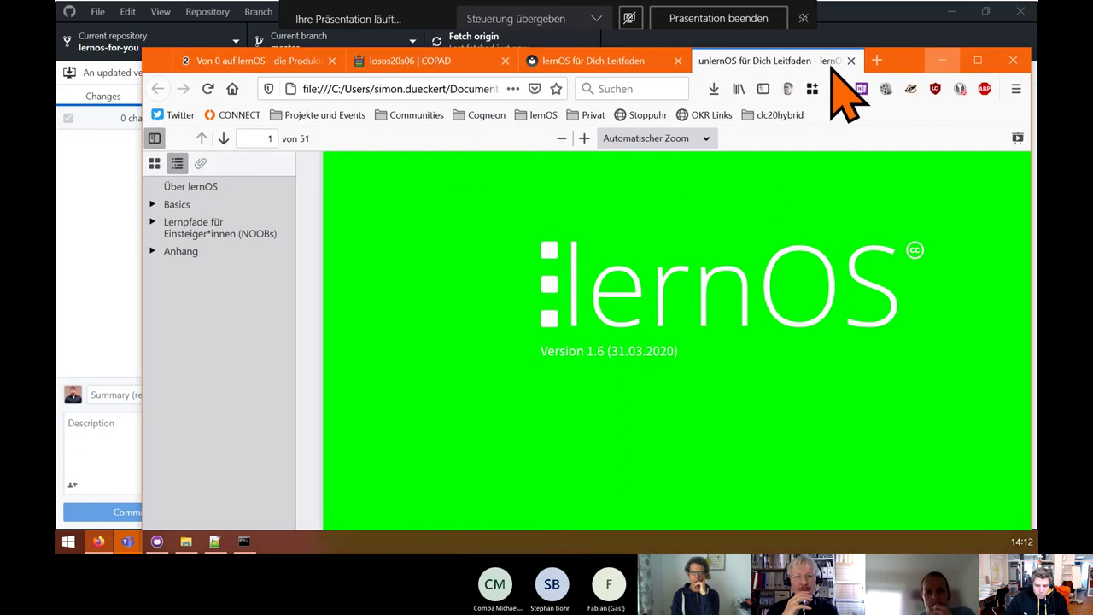
pyautogui.click(458, 88)
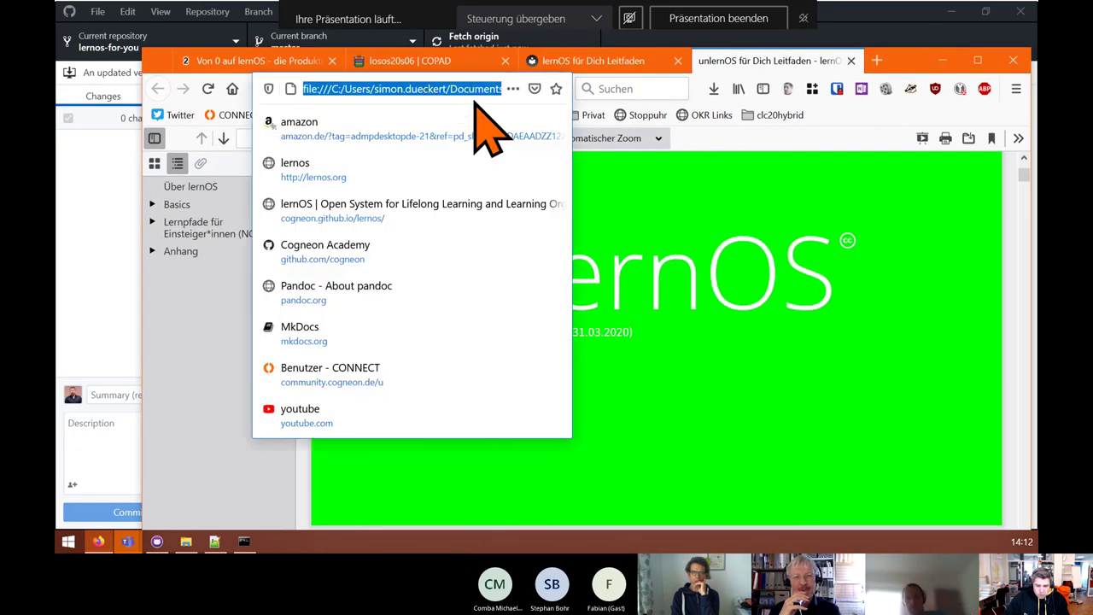
pyautogui.click(876, 61)
pyautogui.write('github.com')
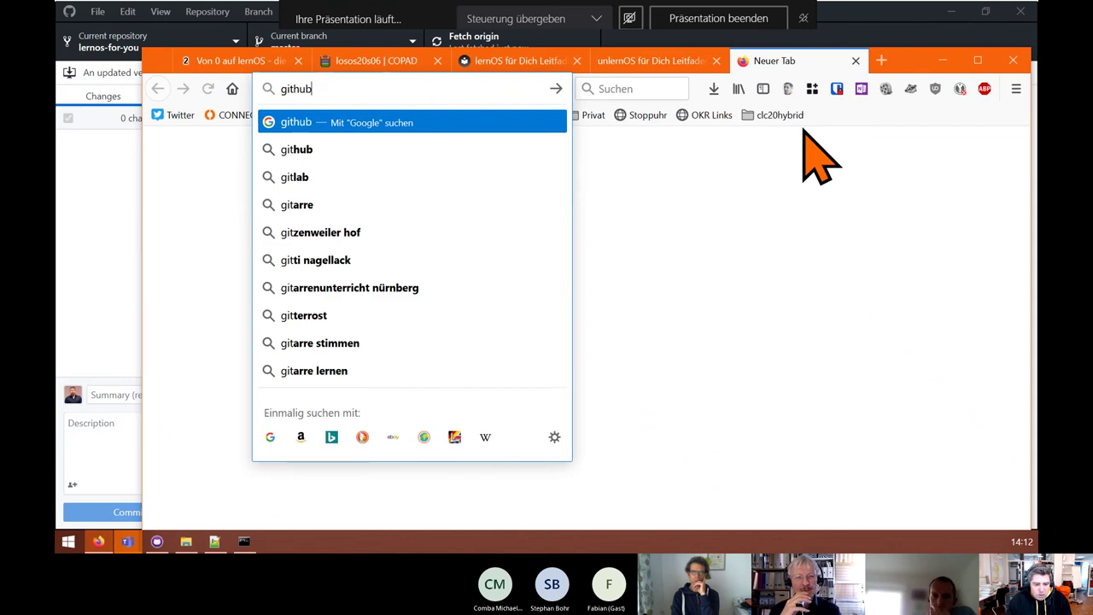
pyautogui.press('Return')
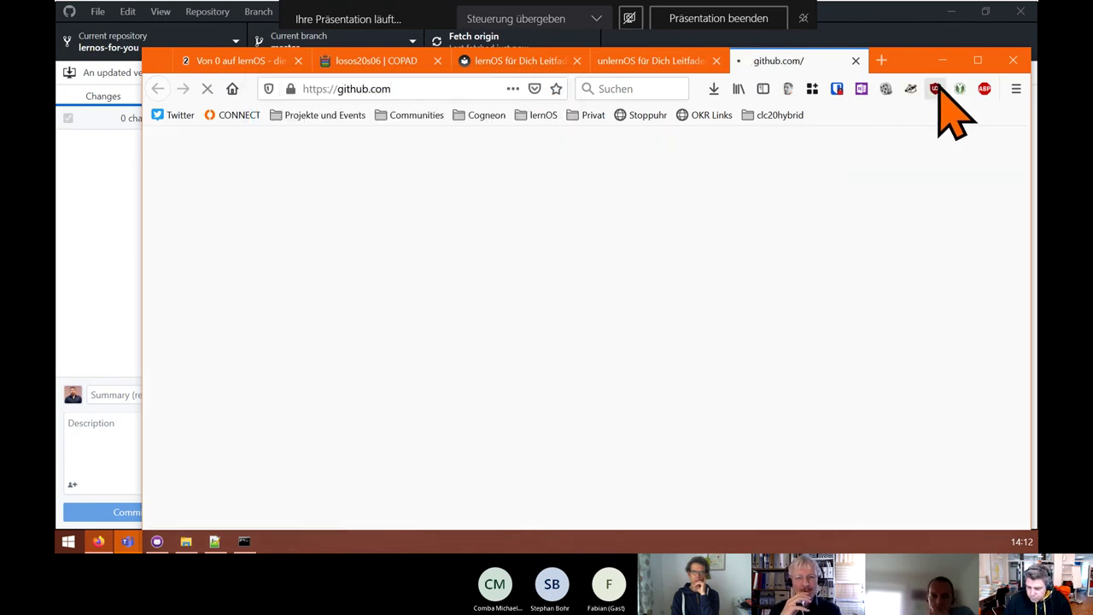
# - Maximize the browser window and open the forked lernos-for-you repository from the account's own repositories on GitHub
pyautogui.click(977, 60)
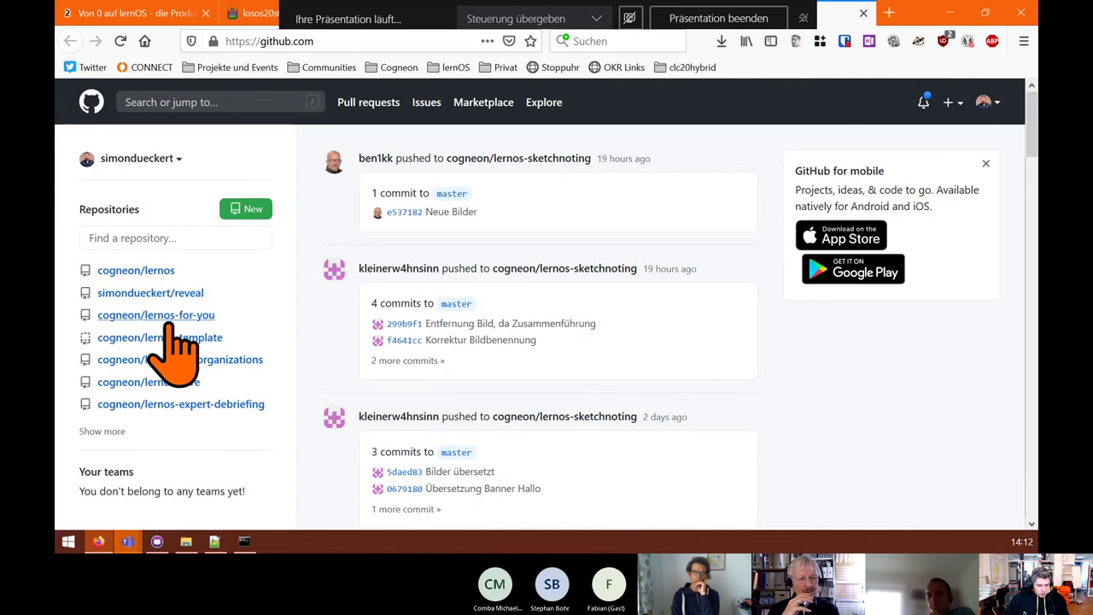
pyautogui.click(985, 101)
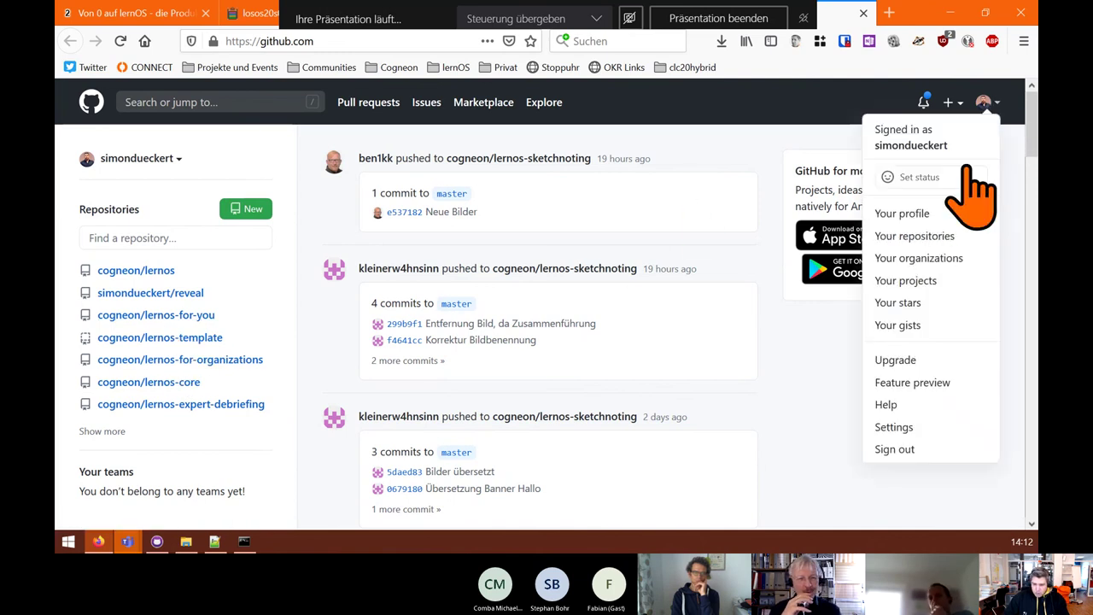
pyautogui.click(929, 234)
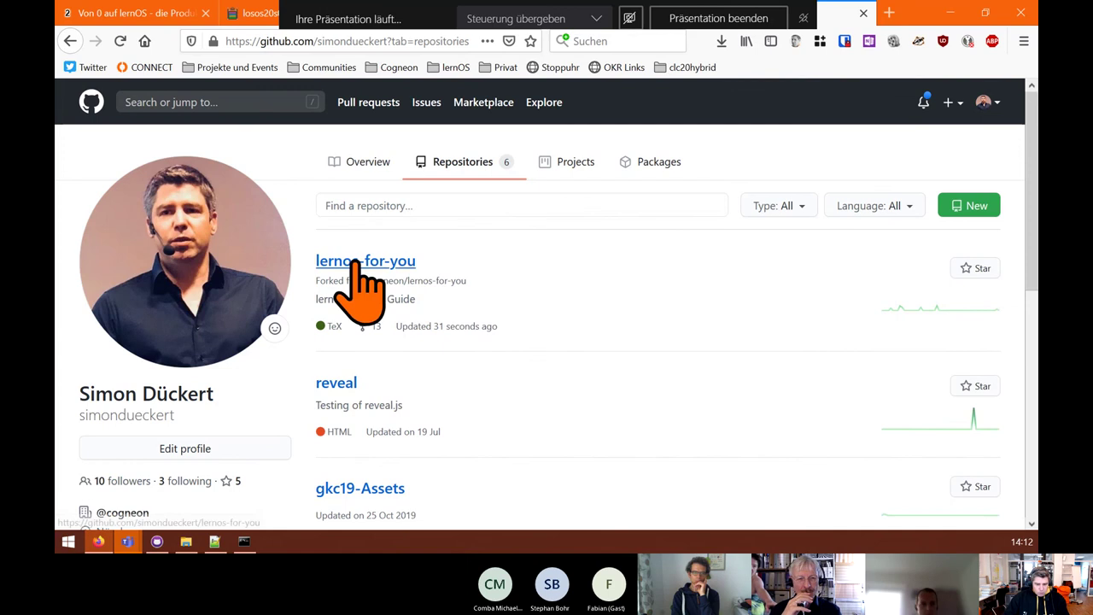
pyautogui.click(355, 264)
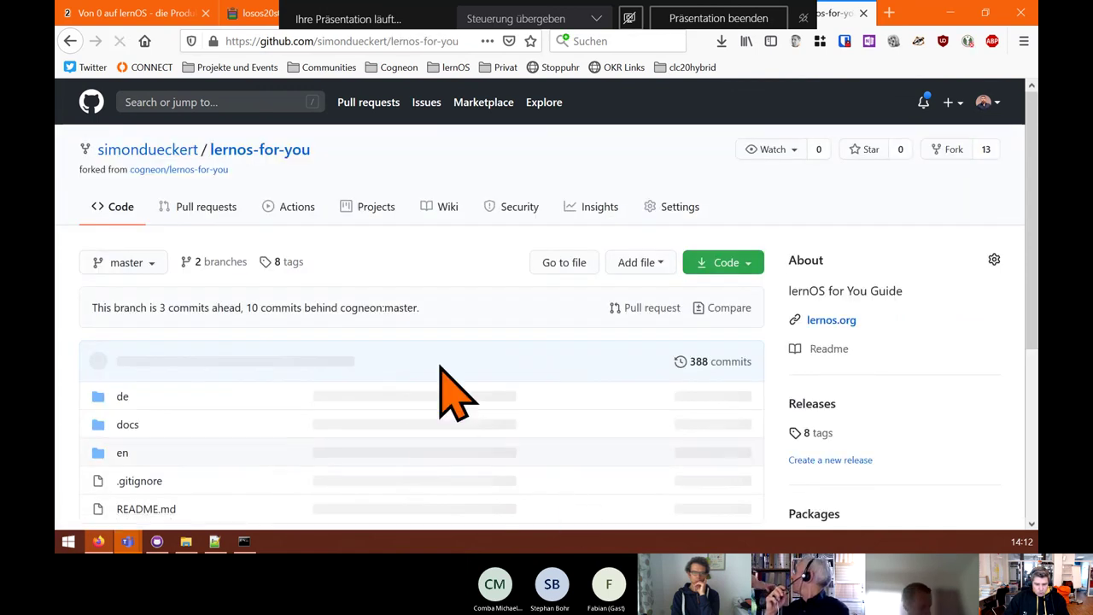
# - Open lernOS-for-You-Guide-de.pdf in the repository's de folder and examine the colour, title and author on its cover page
pyautogui.scroll(-2, 471, 342)
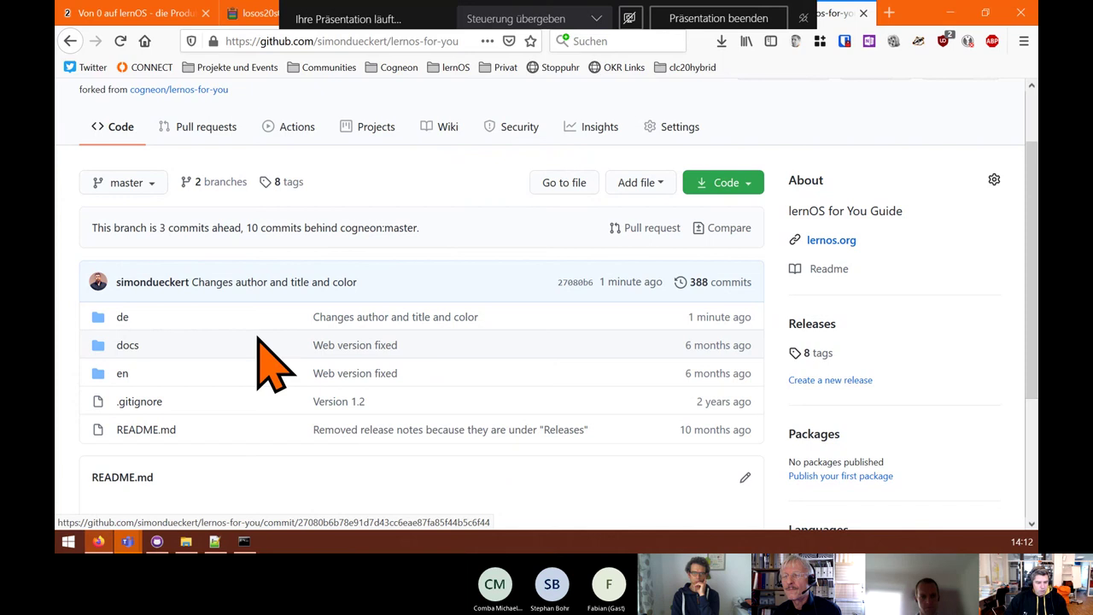
pyautogui.click(118, 345)
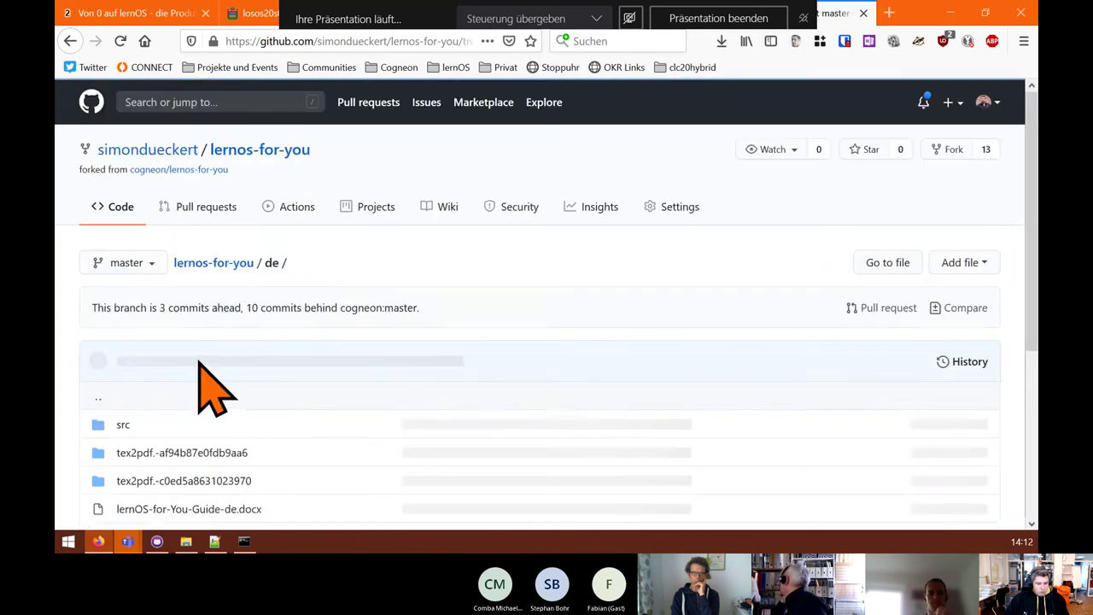
pyautogui.scroll(-4, 207, 382)
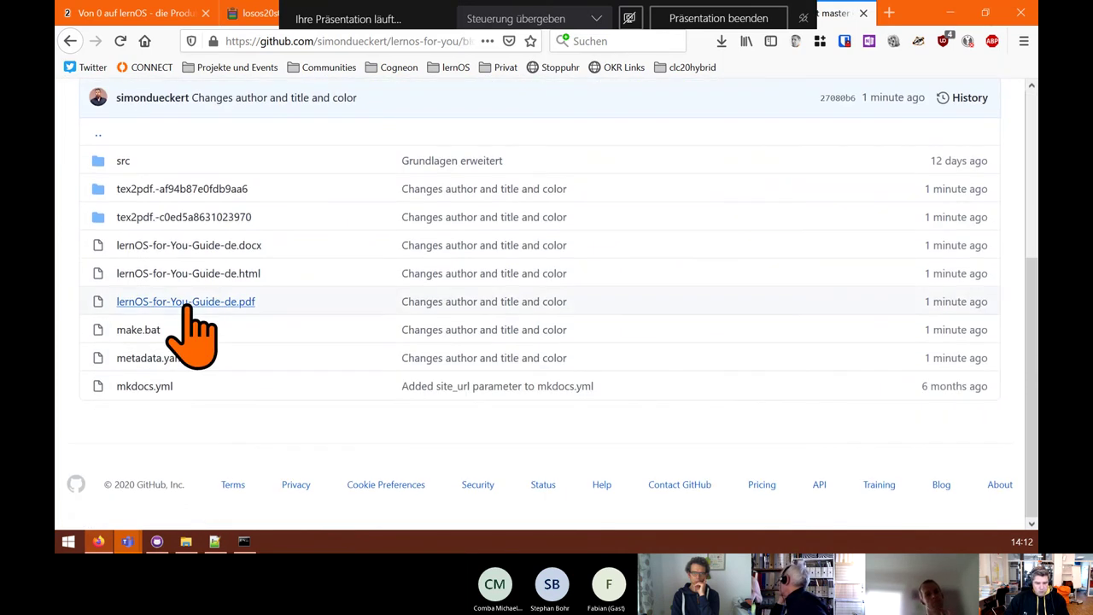
pyautogui.click(187, 305)
pyautogui.scroll(-2, 513, 287)
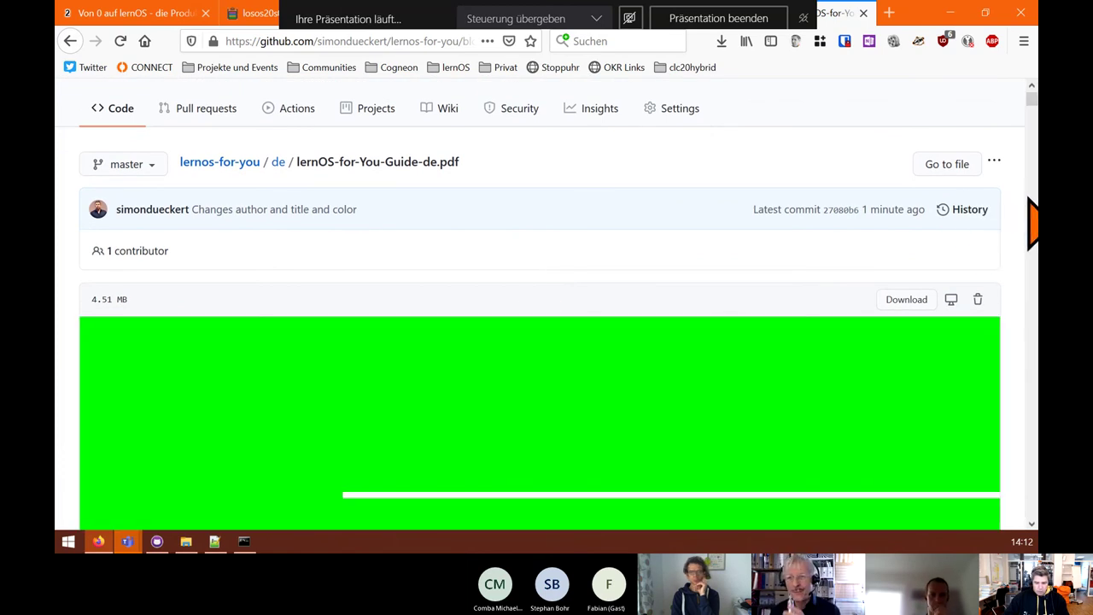
pyautogui.scroll(-3, 908, 245)
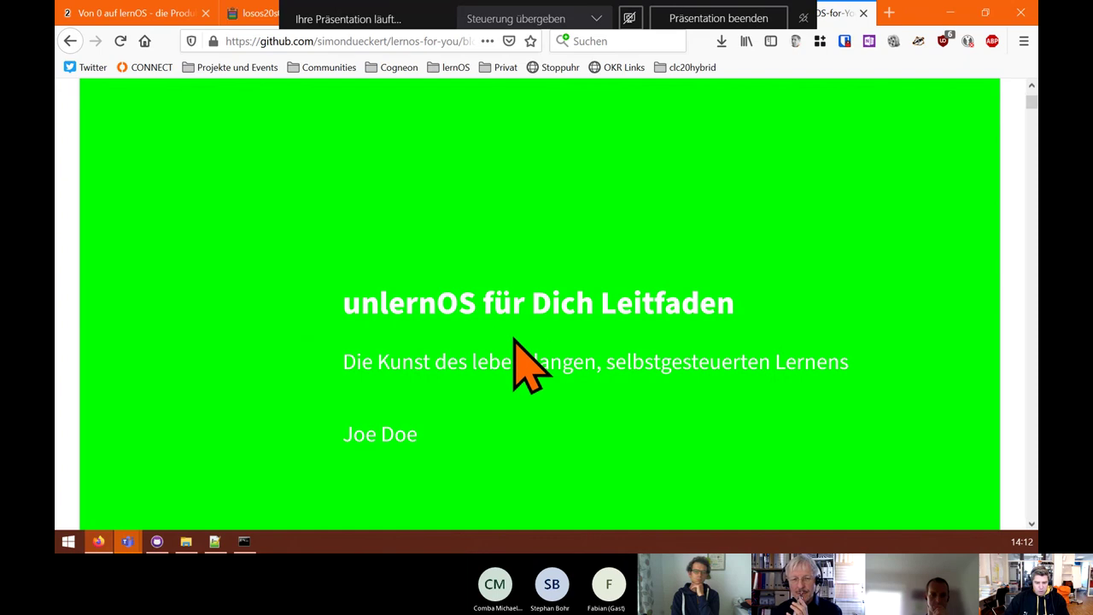
pyautogui.scroll(-3, 333, 410)
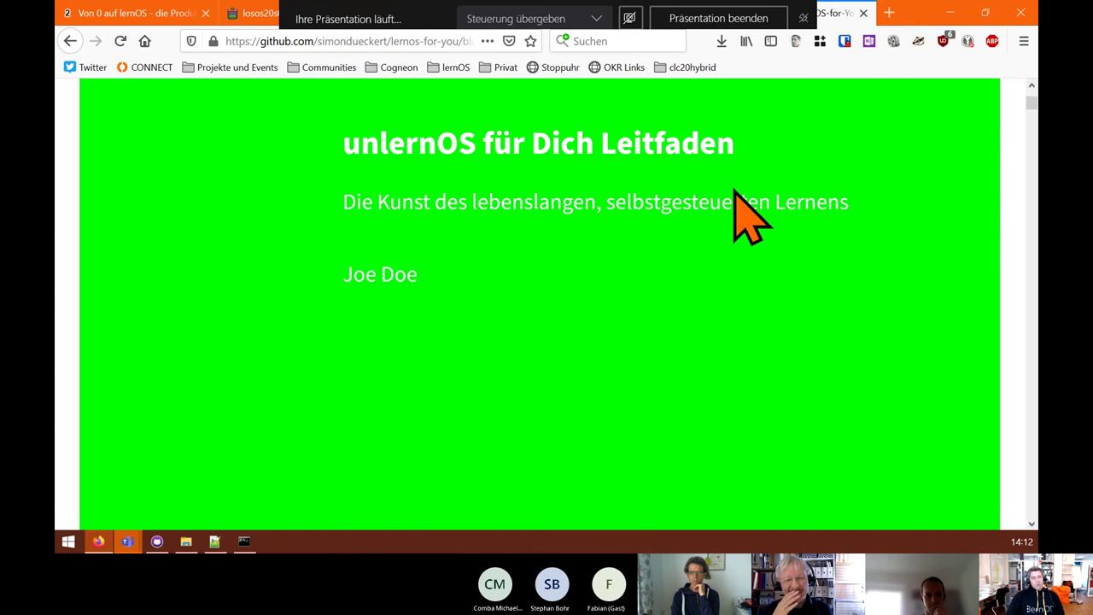
pyautogui.scroll(8, 708, 386)
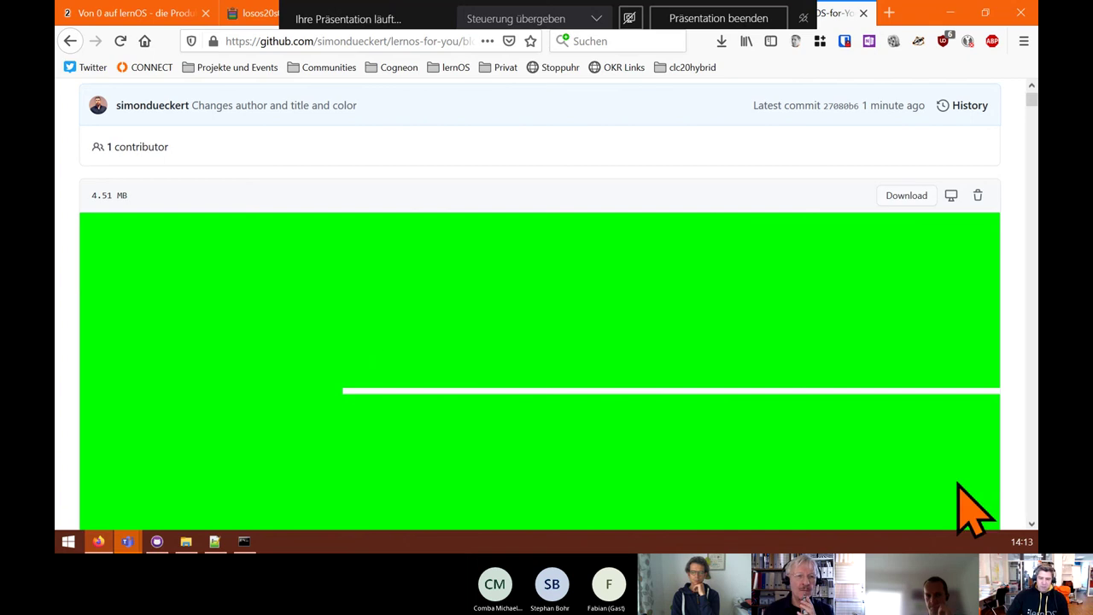
# - Switch to the losos20s06 COPAD notes and highlight the Calibre and ImageMagick installation line under "Produktionskette in Gang bringen"
pyautogui.click(151, 15)
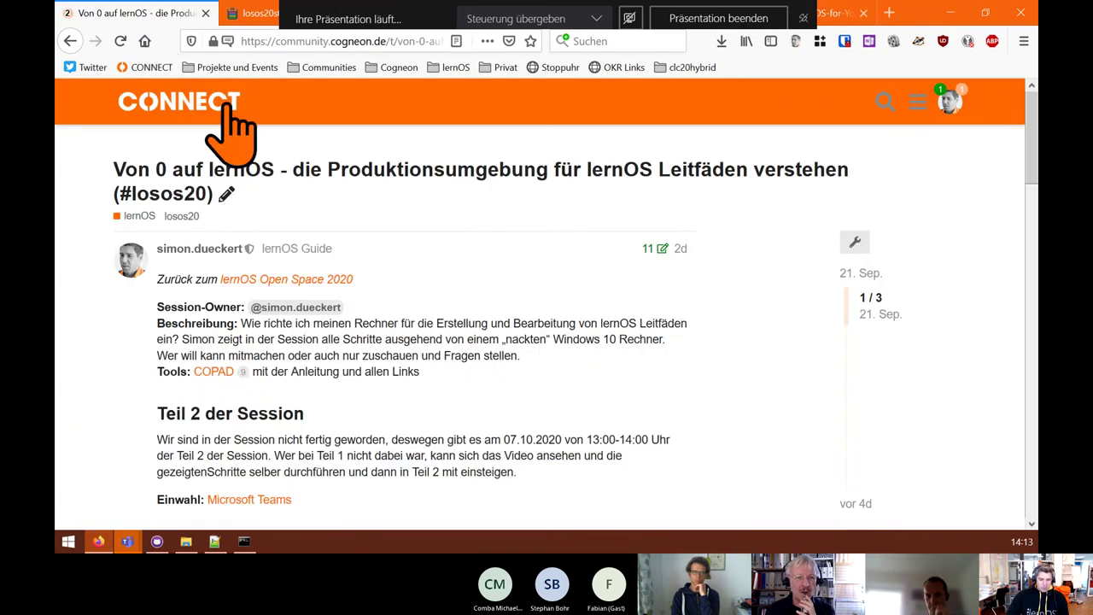
pyautogui.click(252, 17)
pyautogui.scroll(-5, 237, 310)
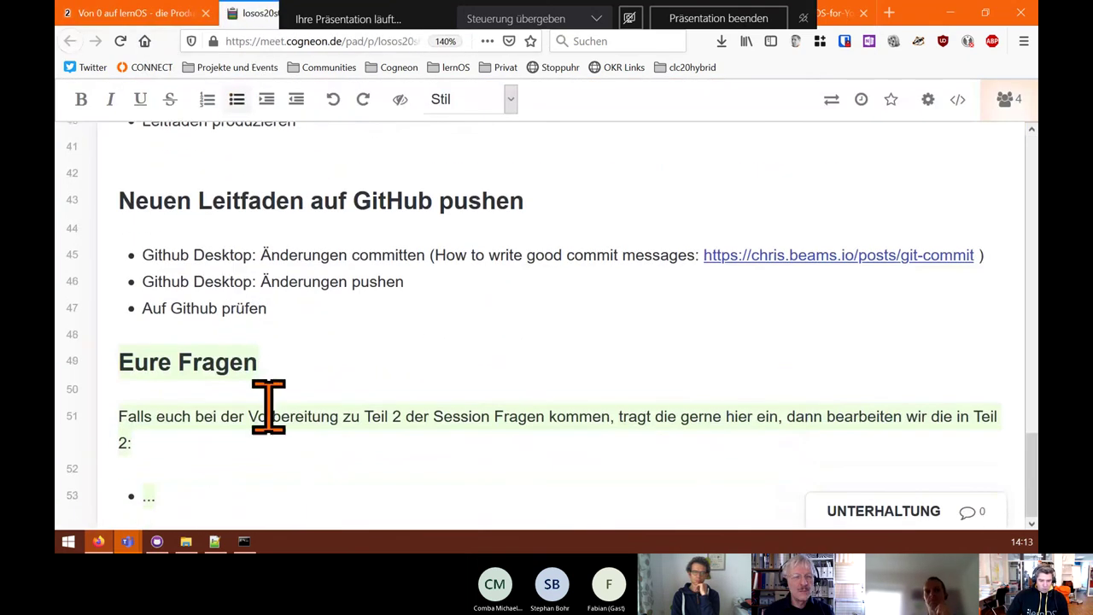
pyautogui.scroll(5, 256, 409)
pyautogui.scroll(5, 249, 415)
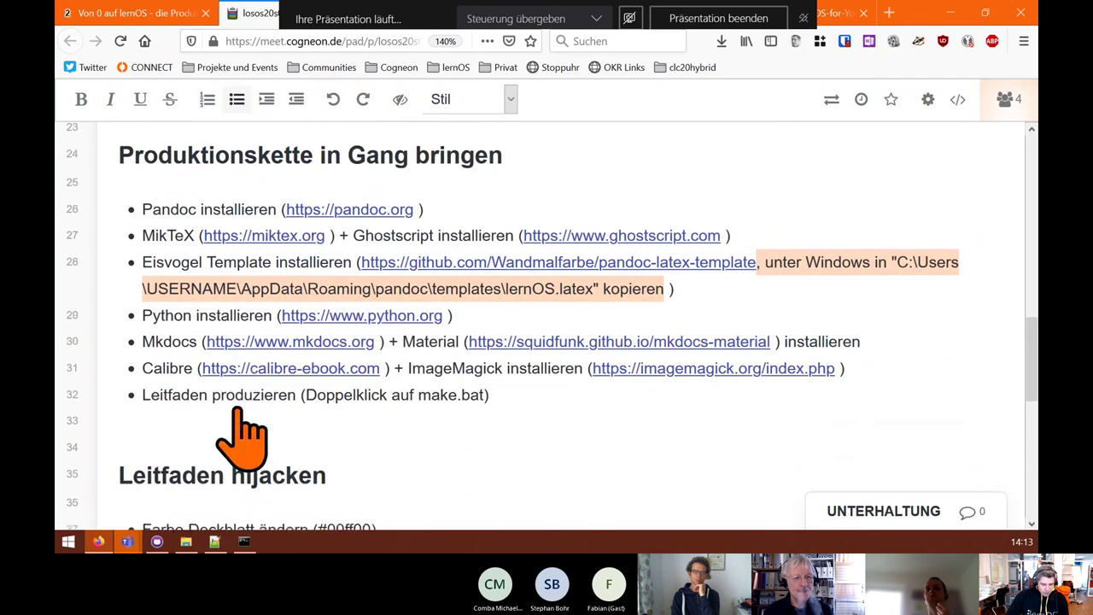
pyautogui.moveTo(144, 323); pyautogui.dragTo(869, 322)
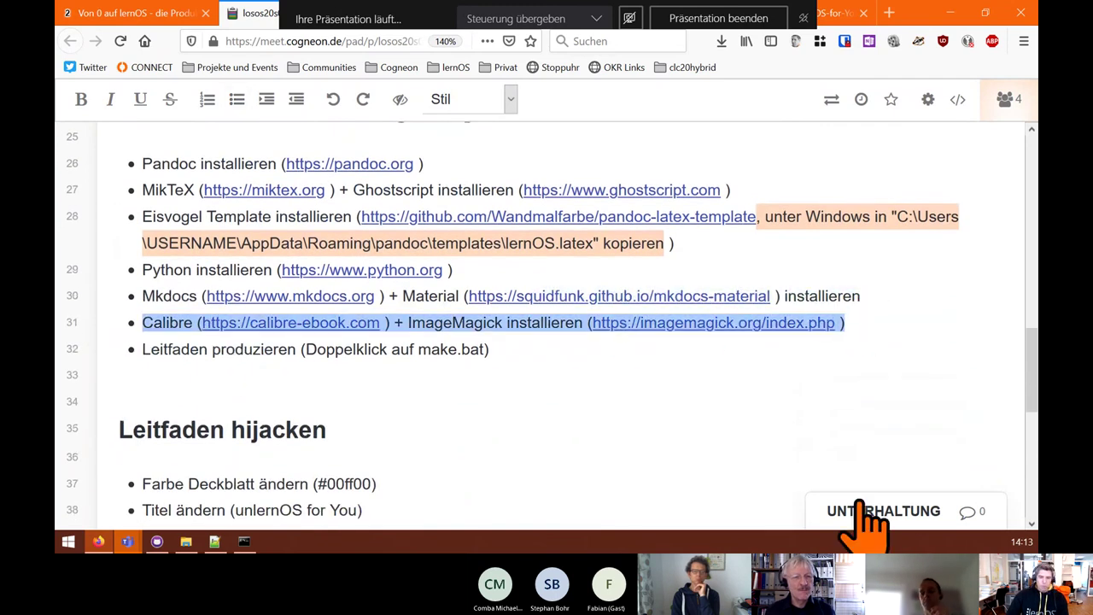
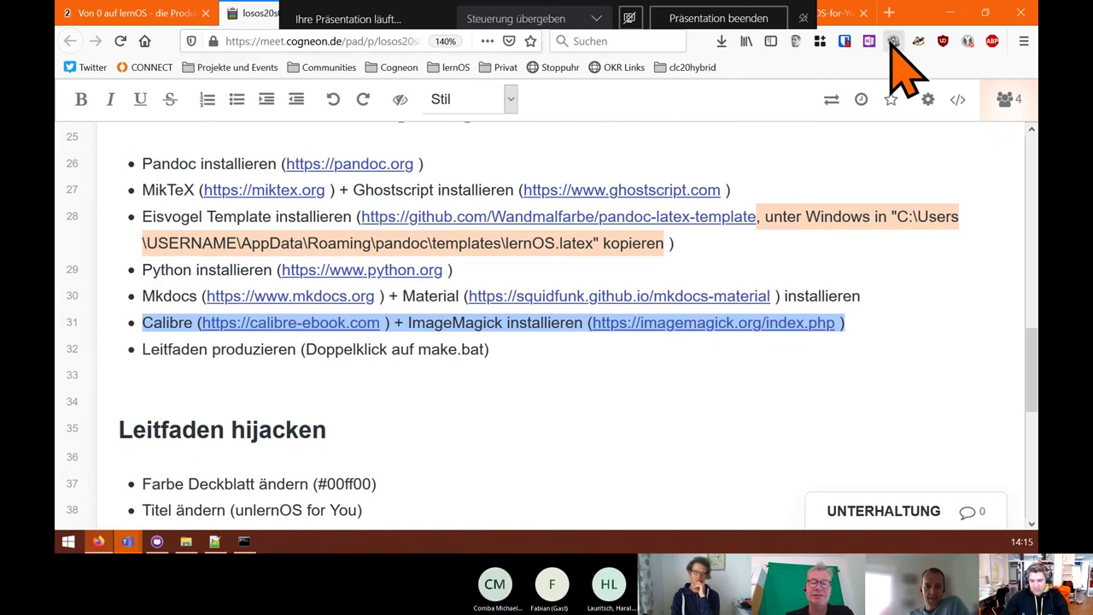
# - Return to the GitHub tab, search the web for "image magick windows" and open the ImageMagick download page
pyautogui.click(840, 17)
pyautogui.click(568, 37)
pyautogui.write('i')
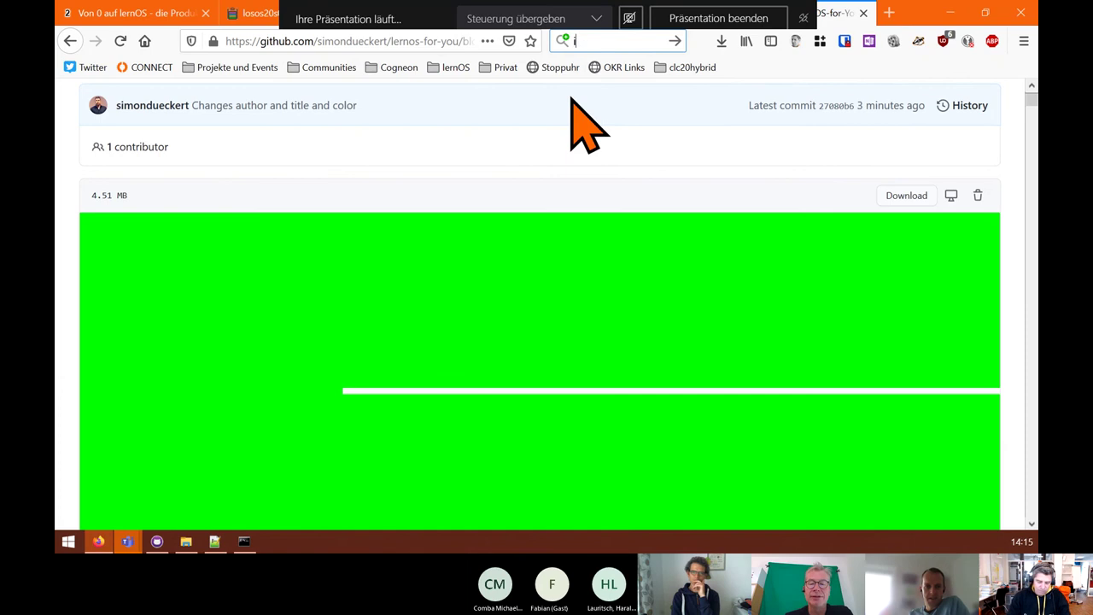
pyautogui.write('magema')
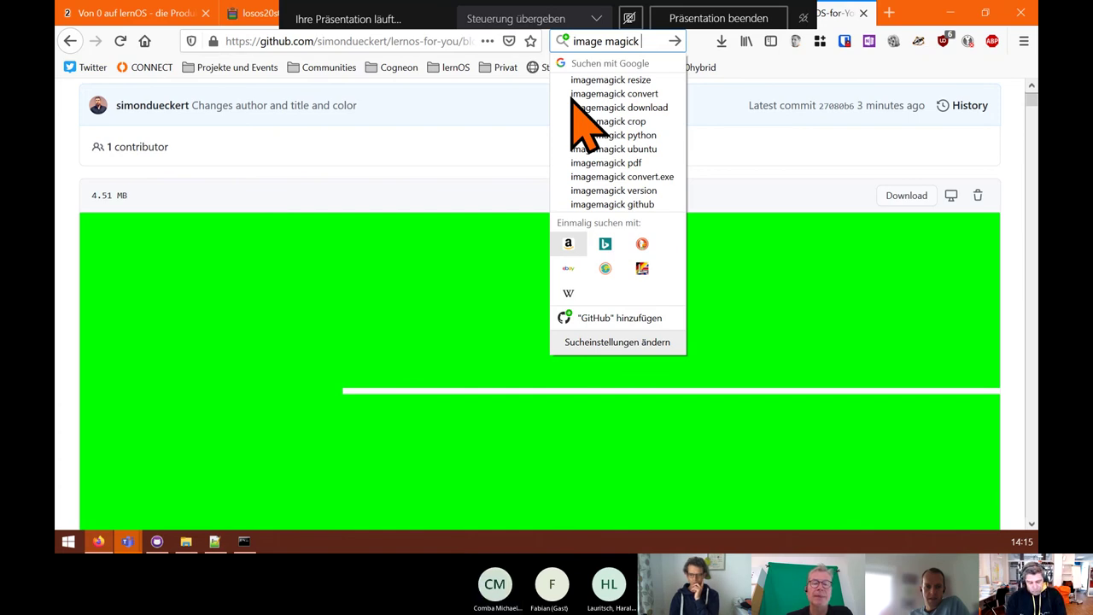
pyautogui.write('windows')
pyautogui.press('Return')
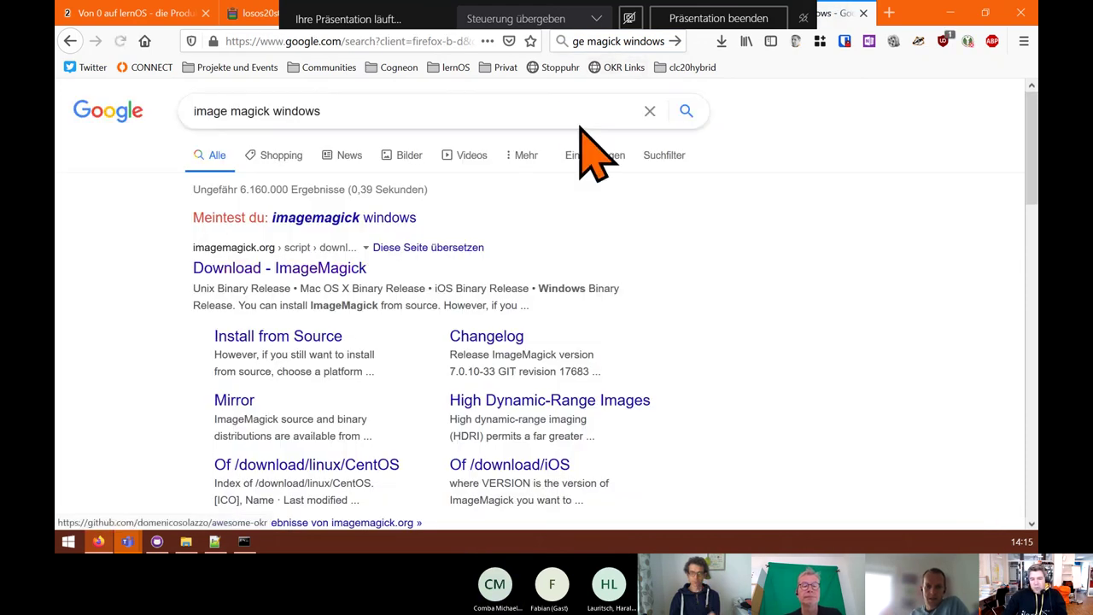
pyautogui.click(303, 270)
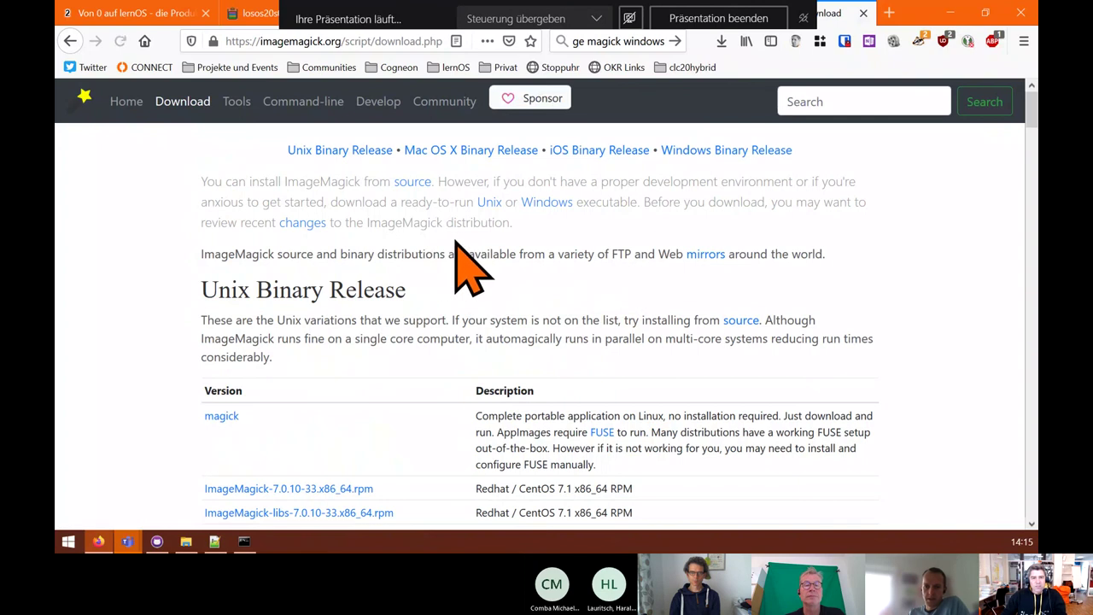
pyautogui.scroll(-2, 367, 342)
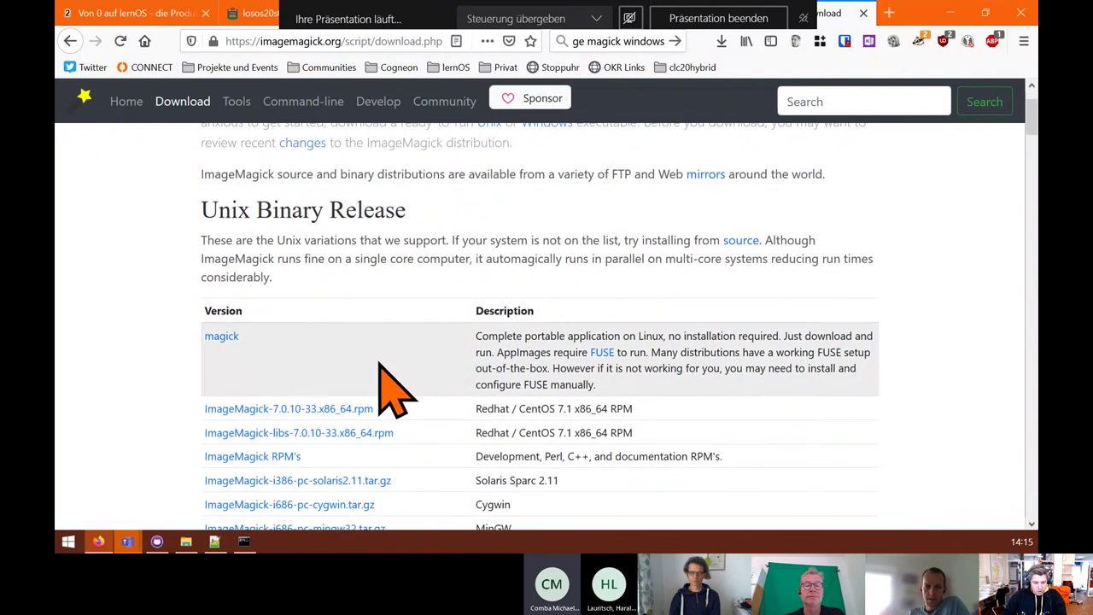
# - Launch the downloaded ImageMagick-7.0.10-33-Q16-x64-static.exe installer and close the finished lernOS guide generation console
pyautogui.click(721, 41)
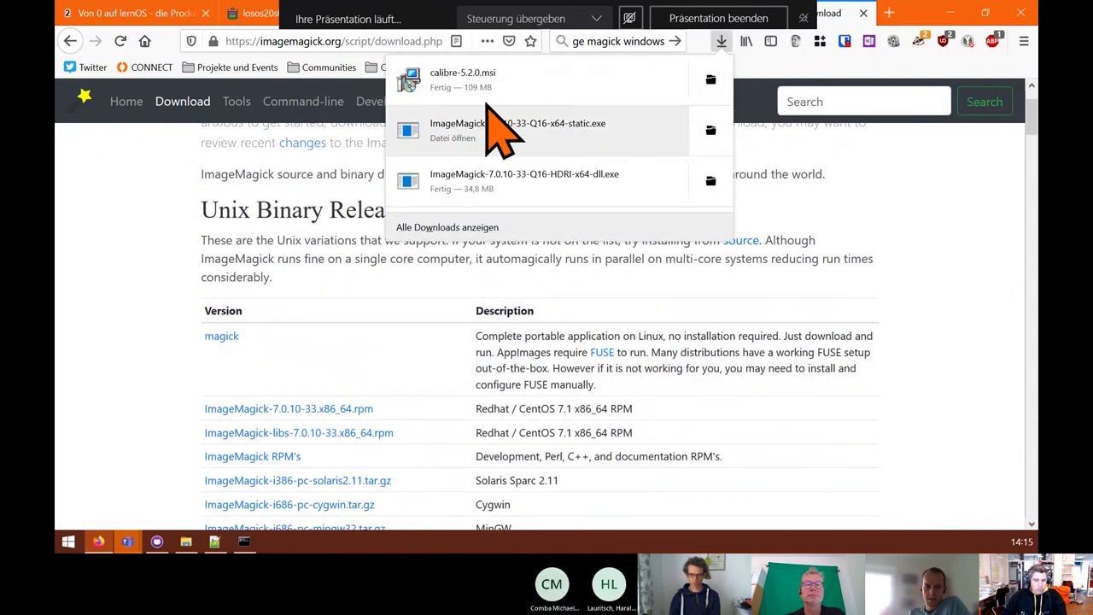
pyautogui.click(576, 137)
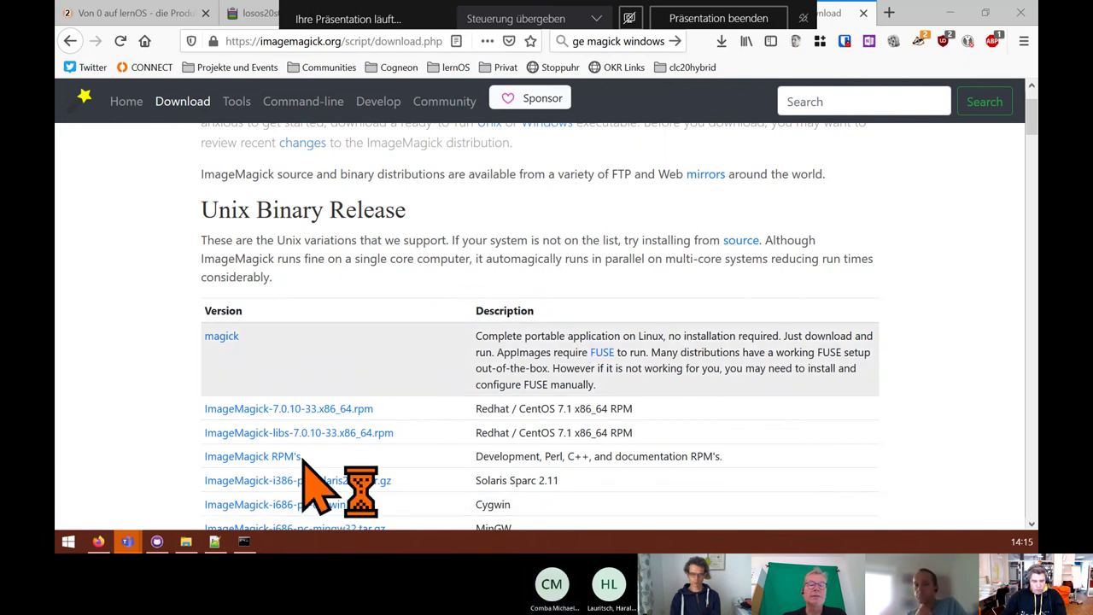
pyautogui.click(243, 543)
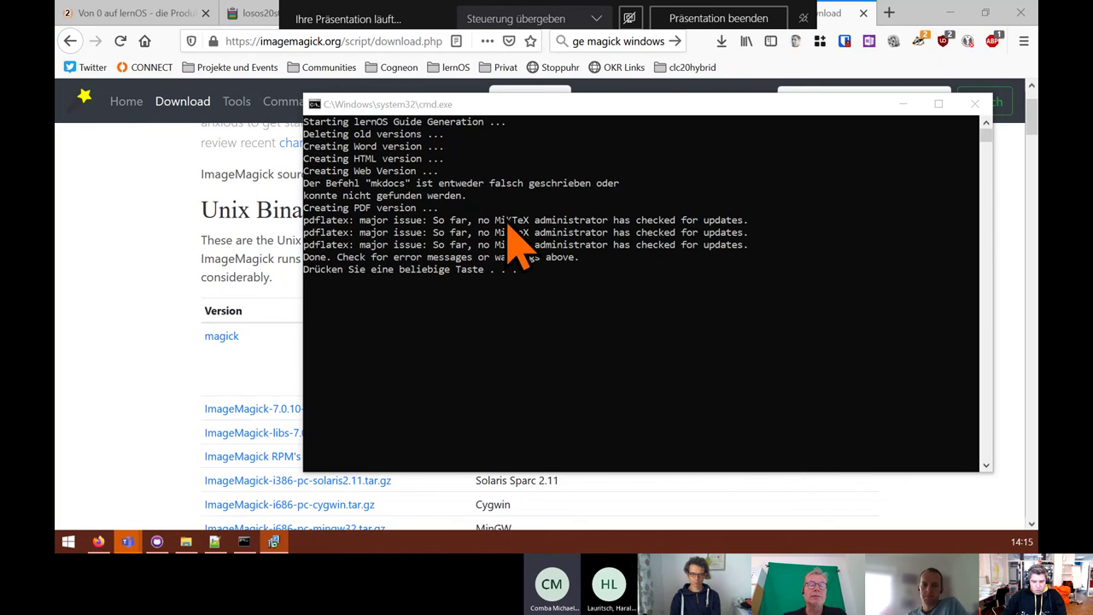
pyautogui.press('Return')
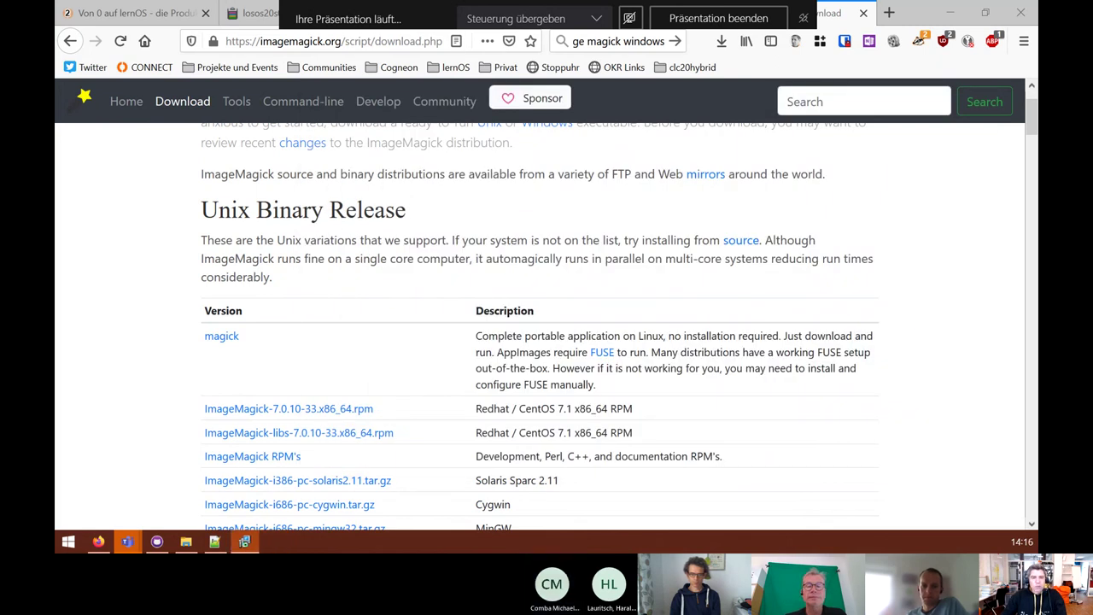
# - Accept the ImageMagick license agreement and keep the default destination and Start menu folders
pyautogui.click(440, 346)
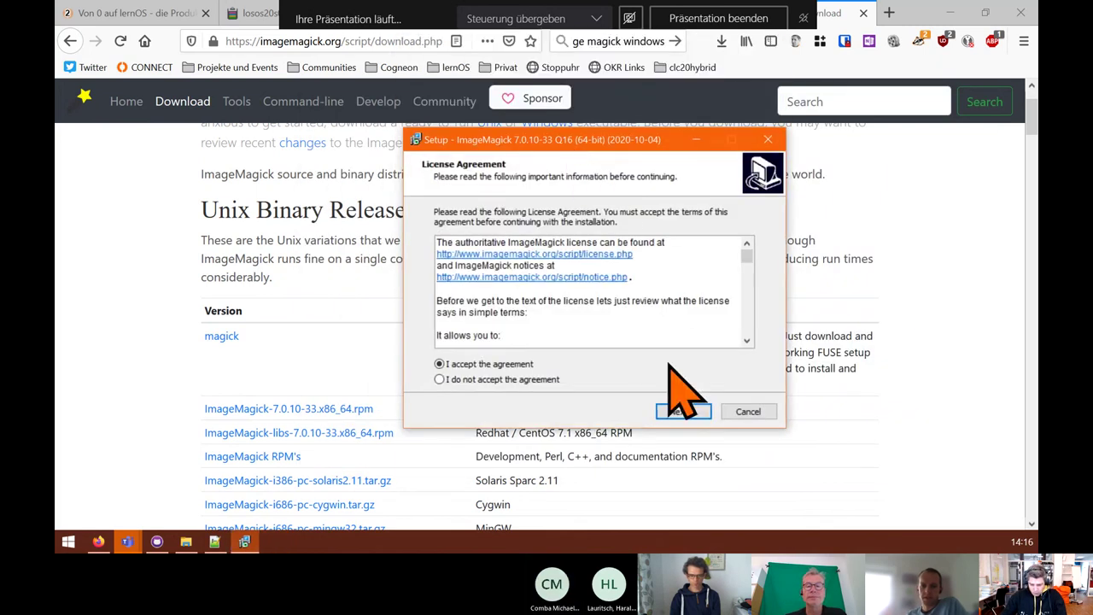
pyautogui.click(677, 391)
pyautogui.click(682, 412)
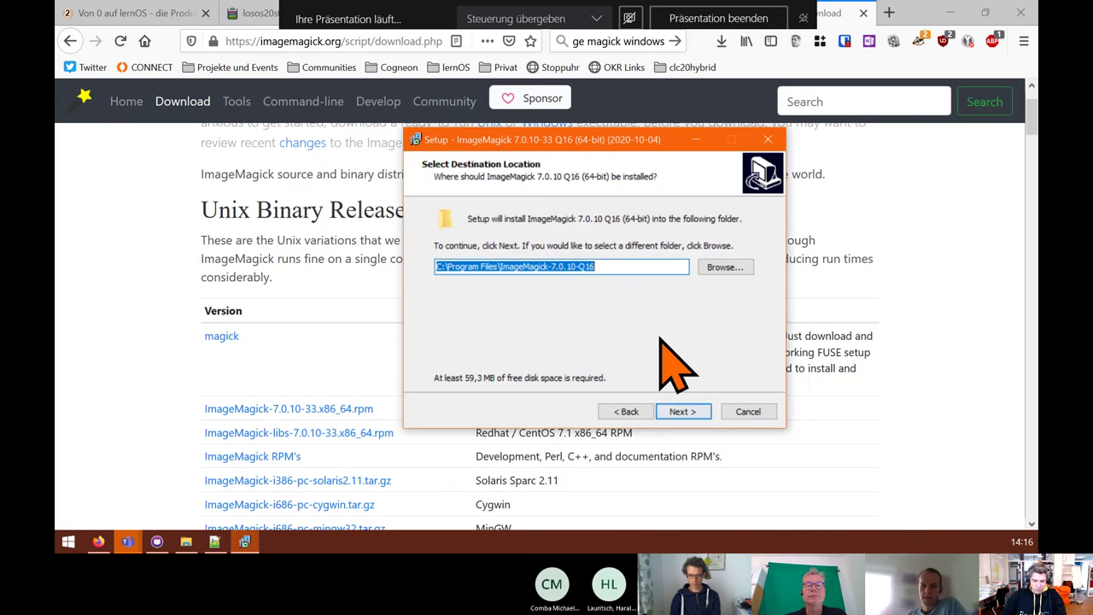
pyautogui.click(686, 414)
pyautogui.click(688, 416)
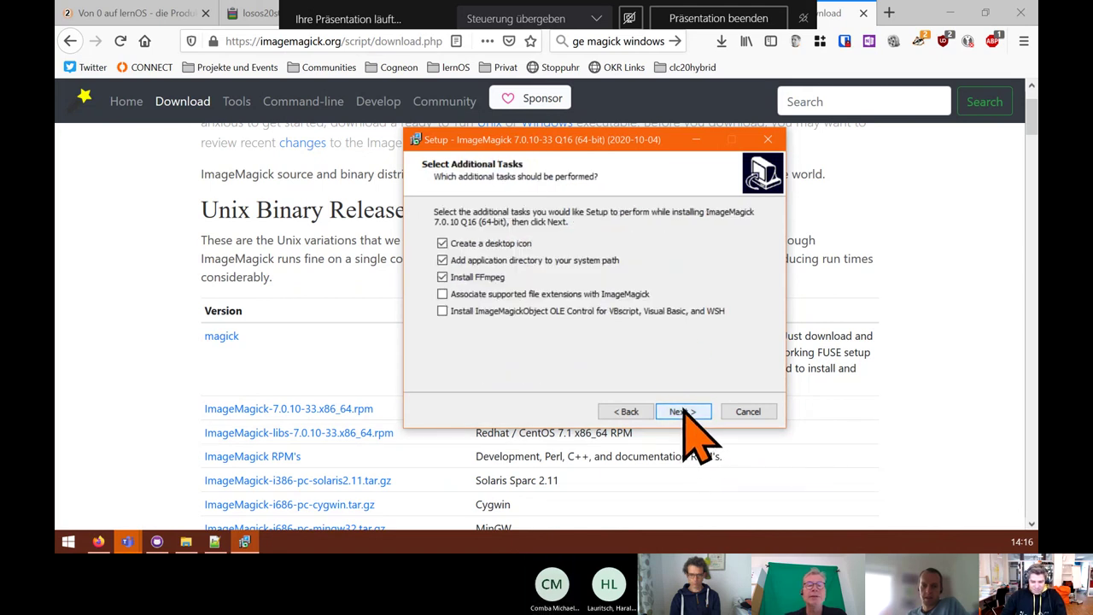
# - Exclude the desktop icon from the additional tasks, keeping the system path entry and FFmpeg, and install ImageMagick
pyautogui.click(461, 243)
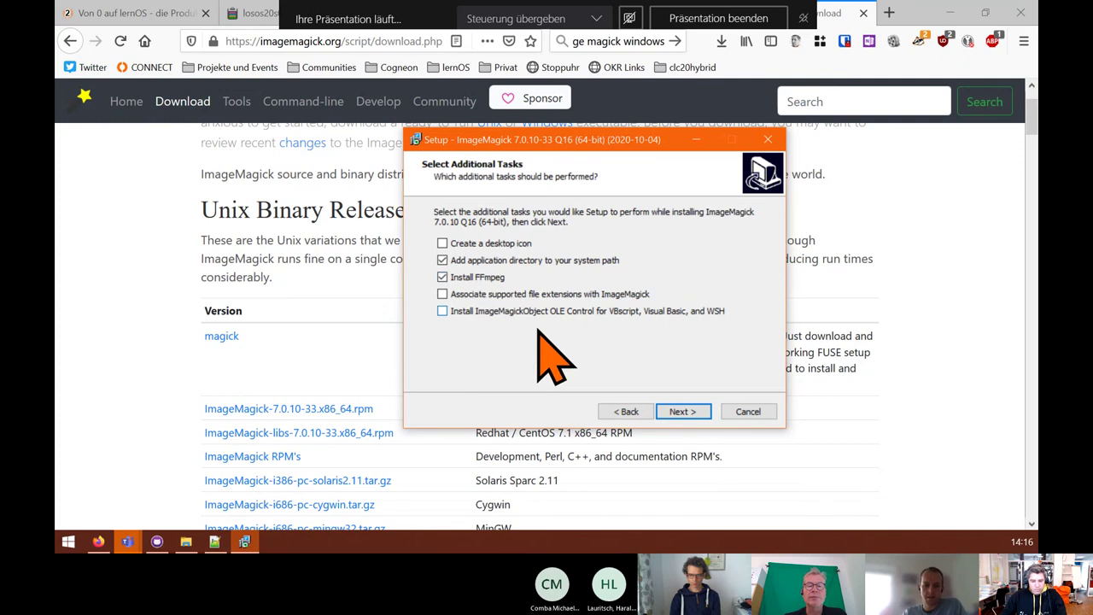
pyautogui.click(683, 411)
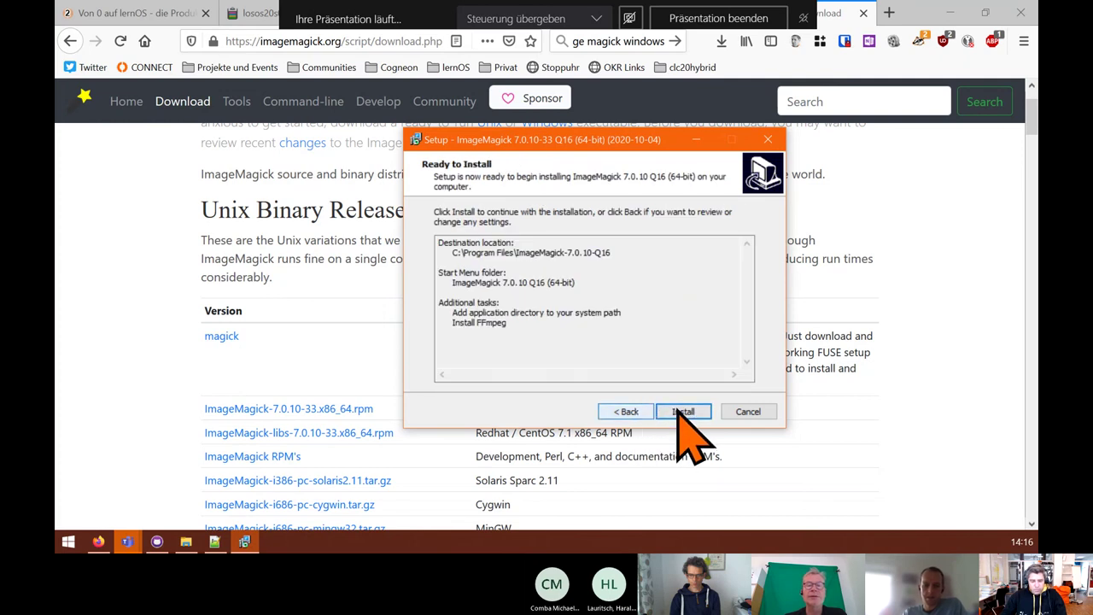
pyautogui.click(682, 413)
pyautogui.moveTo(568, 157); pyautogui.dragTo(571, 197)
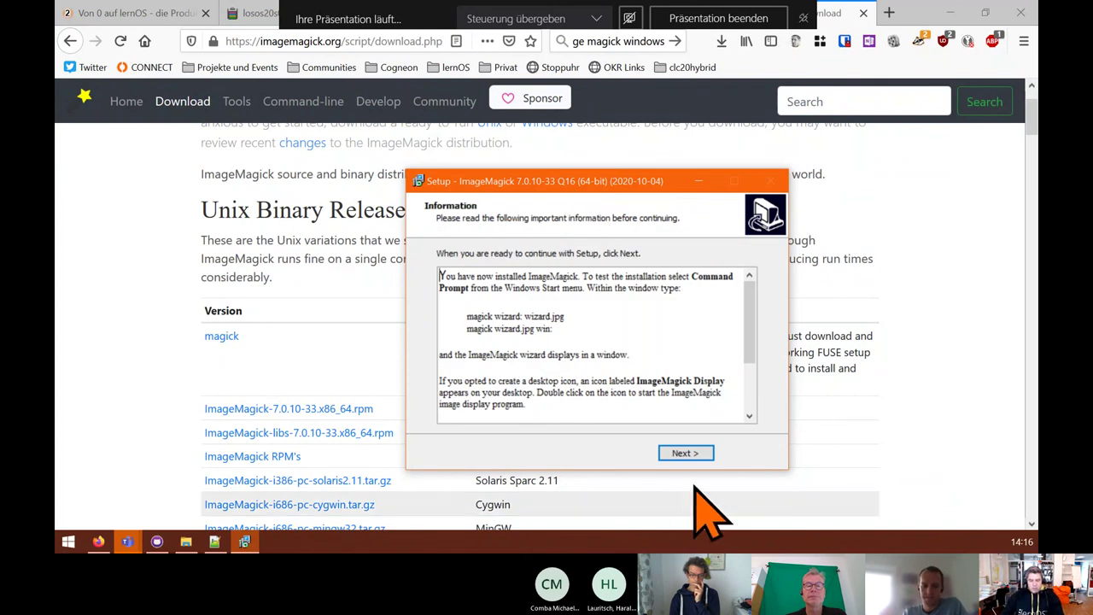
# - Finish the ImageMagick setup without viewing index.html
pyautogui.click(684, 454)
pyautogui.click(585, 322)
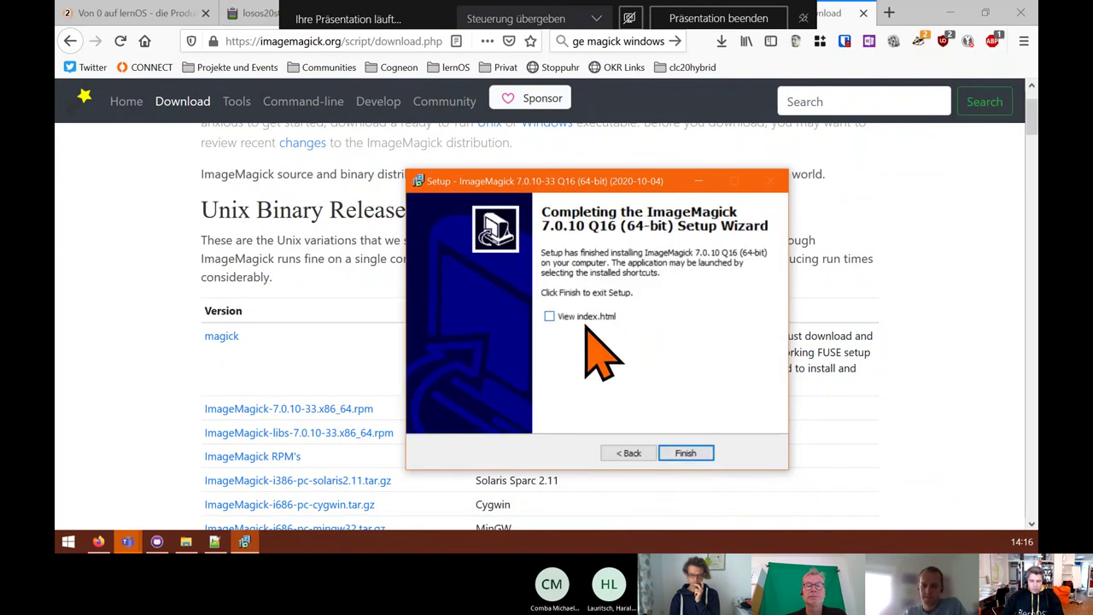
pyautogui.click(686, 453)
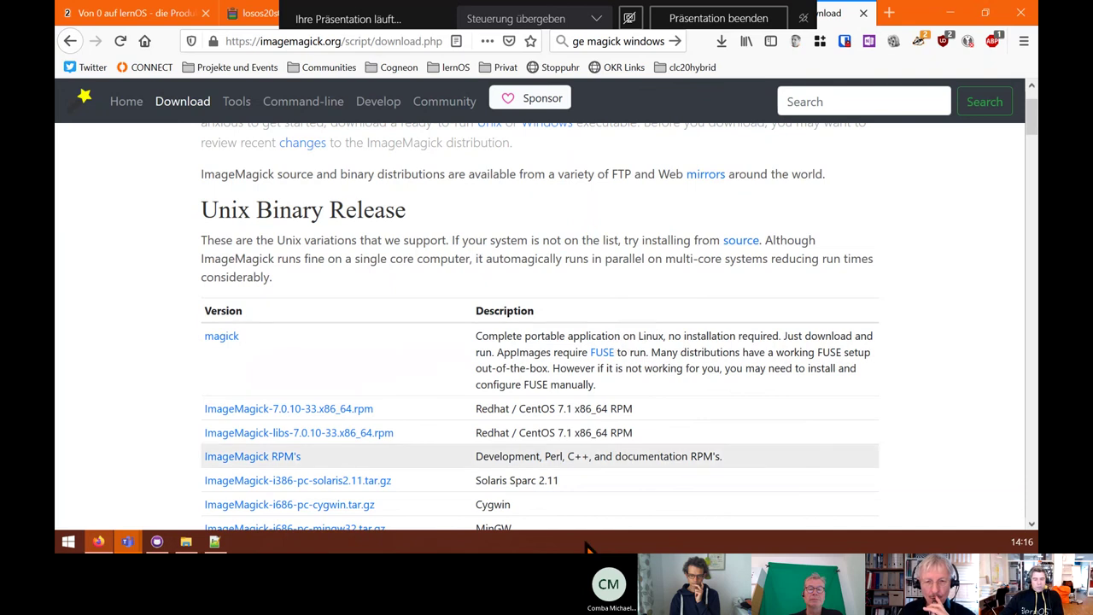
pyautogui.moveTo(494, 259); pyautogui.dragTo(527, 258)
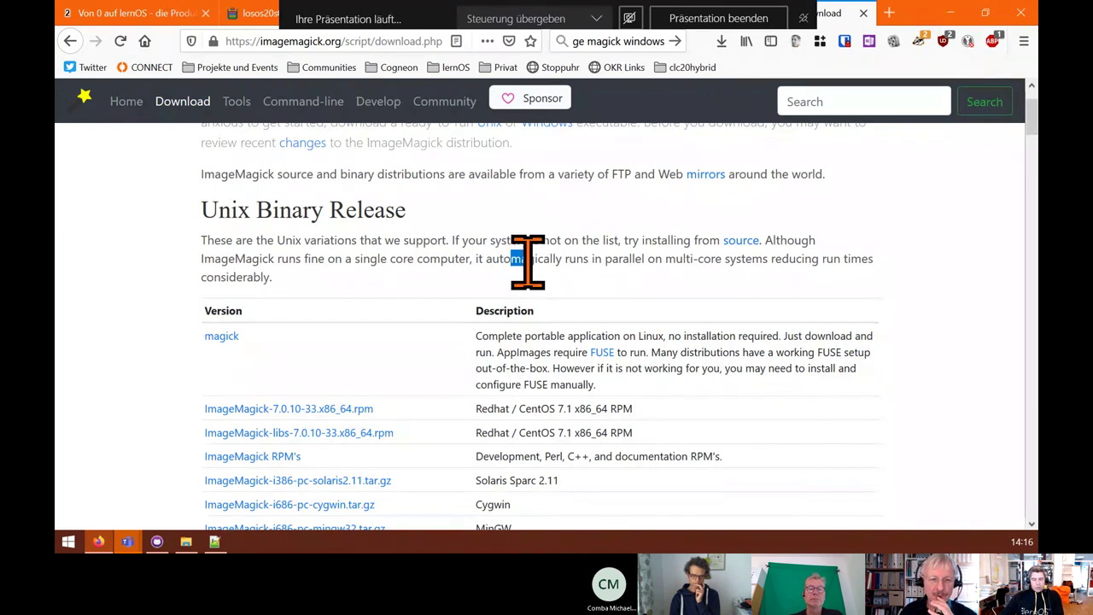
pyautogui.click(533, 292)
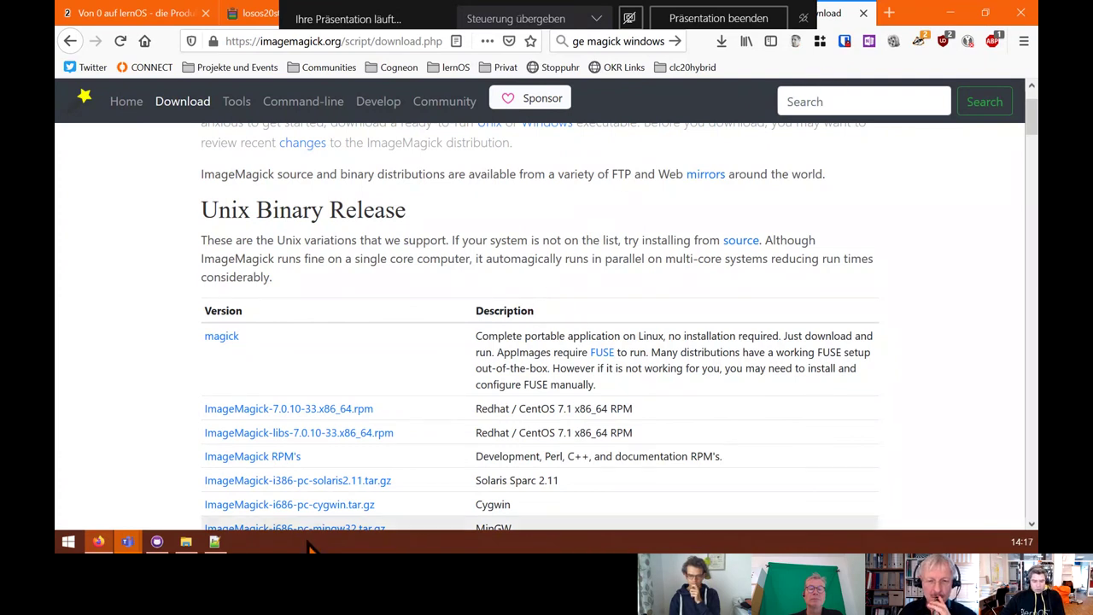
# - In make.bat, remove the REM marker from the magick -density 300 command that creates ebook-cover.jpg
pyautogui.click(214, 542)
pyautogui.scroll(-4, 228, 310)
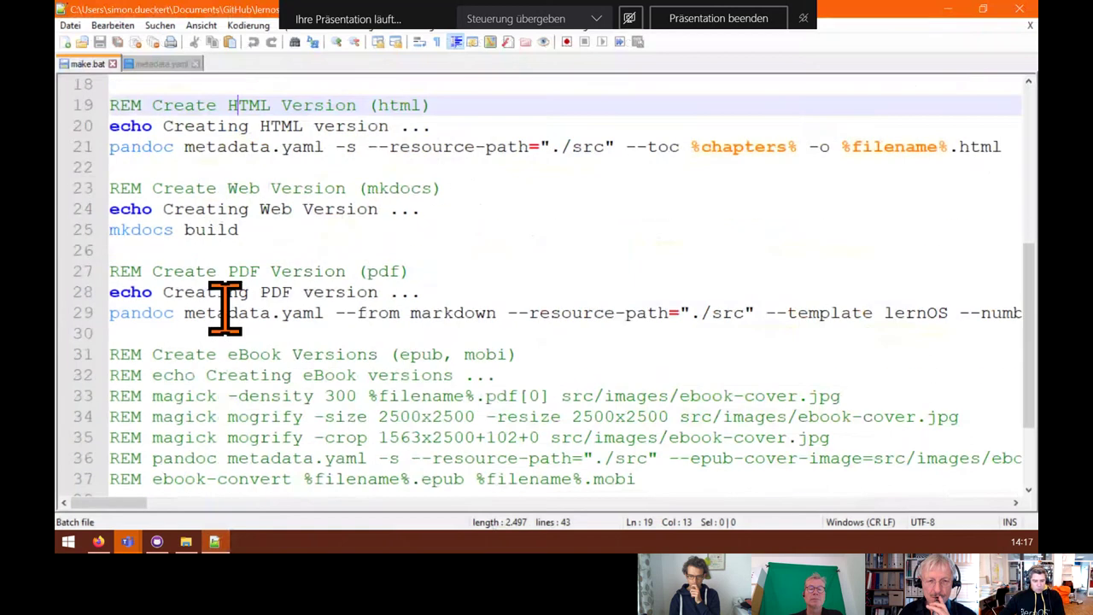
pyautogui.click(164, 310)
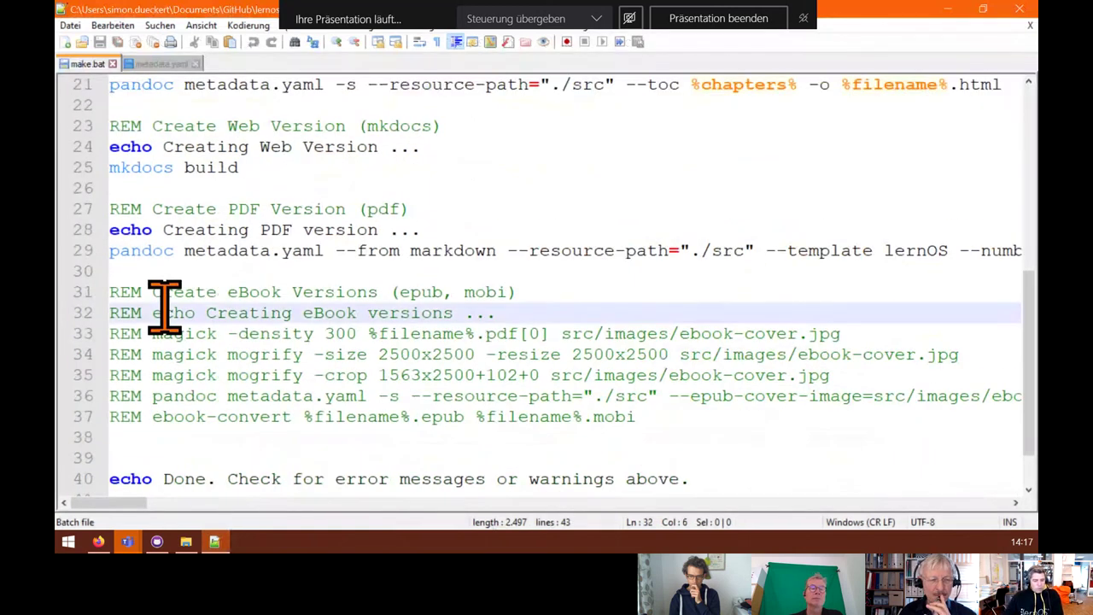
pyautogui.press('Down')
pyautogui.press('Left')
pyautogui.press('Delete')
# - Remove the REM markers from the two magick mogrify commands that resize and crop ebook-cover.jpg
pyautogui.press('Down')
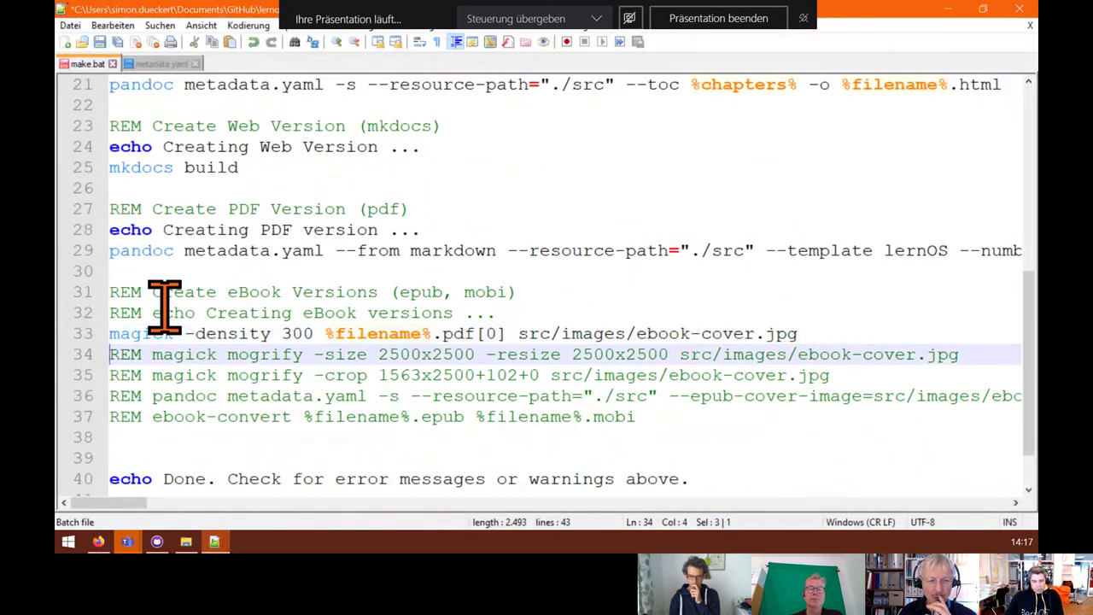
pyautogui.hotkey('shift', 'Right')
pyautogui.hotkey('shift', 'Right')
pyautogui.hotkey('shift', 'Right')
pyautogui.hotkey('shift', 'Right')
pyautogui.hotkey('shift', 'Right')
pyautogui.hotkey('shift', 'Right')
pyautogui.hotkey('shift', 'Right')
pyautogui.hotkey('shift', 'Right')
pyautogui.hotkey('shift', 'Right')
pyautogui.hotkey('shift', 'Right')
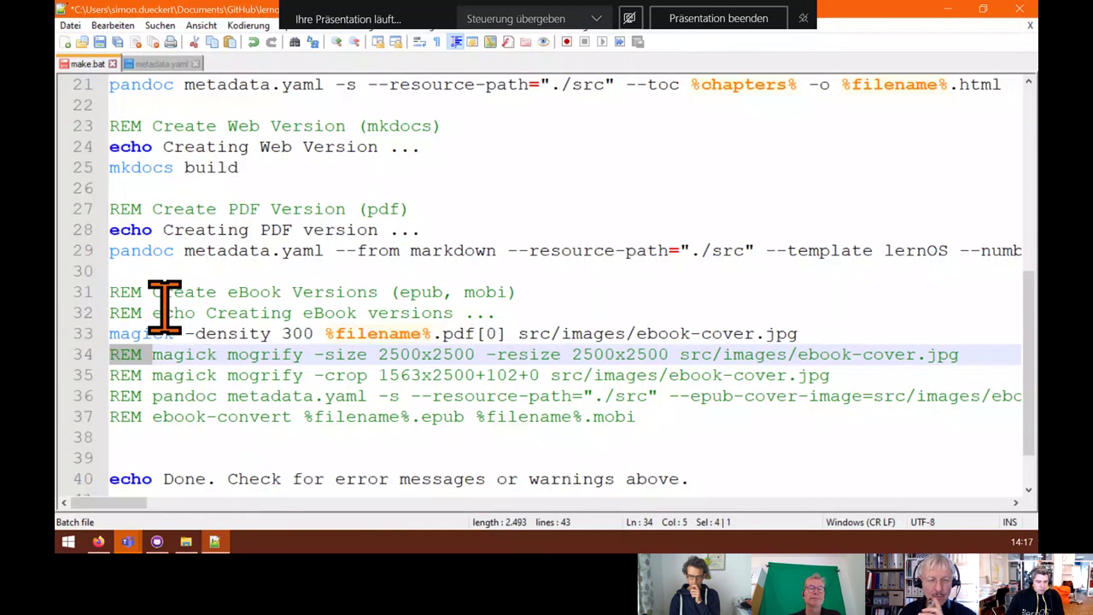
pyautogui.press('Delete')
pyautogui.press('Down')
pyautogui.hotkey('shift', 'Right')
pyautogui.hotkey('shift', 'Right')
pyautogui.hotkey('shift', 'Right')
pyautogui.hotkey('shift', 'Right')
pyautogui.hotkey('shift', 'Right')
pyautogui.hotkey('shift', 'Right')
pyautogui.hotkey('shift', 'Right')
pyautogui.hotkey('shift', 'Right')
pyautogui.hotkey('shift', 'Right')
pyautogui.hotkey('shift', 'Right')
pyautogui.hotkey('shift', 'Left')
pyautogui.hotkey('shift', 'Left')
pyautogui.hotkey('shift', 'Left')
pyautogui.hotkey('shift', 'Left')
pyautogui.hotkey('shift', 'Left')
pyautogui.hotkey('shift', 'Left')
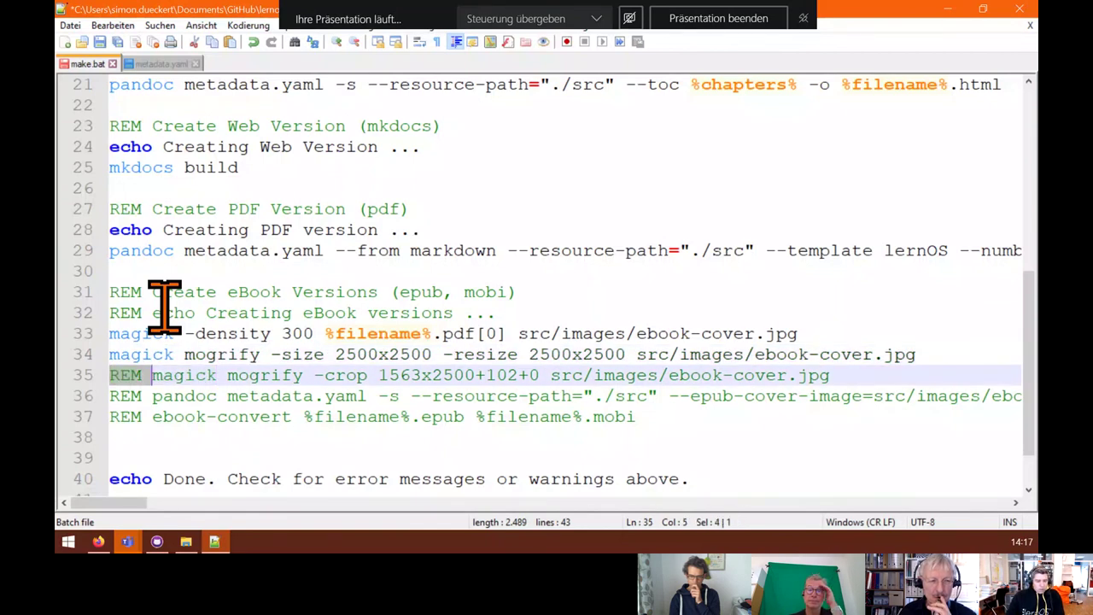
pyautogui.press('Delete')
# - Remove the REM markers from the pandoc EPUB command and the ebook-convert MOBI command, and save make.bat
pyautogui.press('Down')
pyautogui.hotkey('shift', 'Right')
pyautogui.hotkey('shift', 'Right')
pyautogui.hotkey('shift', 'Right')
pyautogui.hotkey('shift', 'Right')
pyautogui.hotkey('shift', 'Right')
pyautogui.hotkey('shift', 'Right')
pyautogui.hotkey('shift', 'Right')
pyautogui.hotkey('shift', 'Right')
pyautogui.hotkey('shift', 'Right')
pyautogui.hotkey('shift', 'Right')
pyautogui.hotkey('shift', 'Left')
pyautogui.hotkey('shift', 'Left')
pyautogui.hotkey('shift', 'Left')
pyautogui.hotkey('shift', 'Left')
pyautogui.hotkey('shift', 'Left')
pyautogui.hotkey('shift', 'Left')
pyautogui.press('Delete')
pyautogui.press('Down')
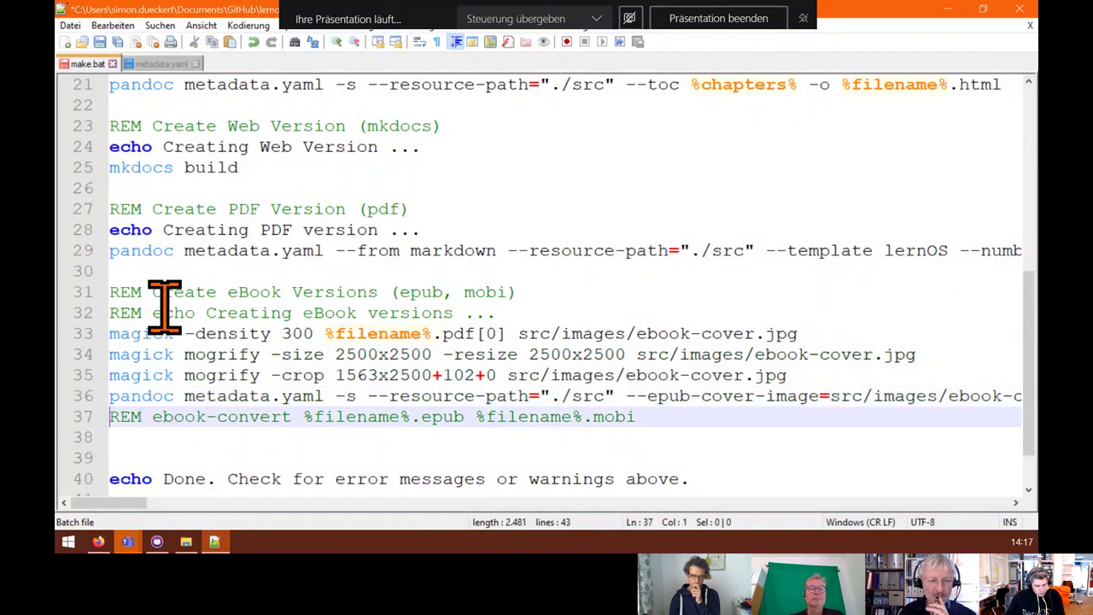
pyautogui.hotkey('shift', 'Right')
pyautogui.hotkey('shift', 'Right')
pyautogui.hotkey('shift', 'Right')
pyautogui.hotkey('shift', 'Right')
pyautogui.press('Delete')
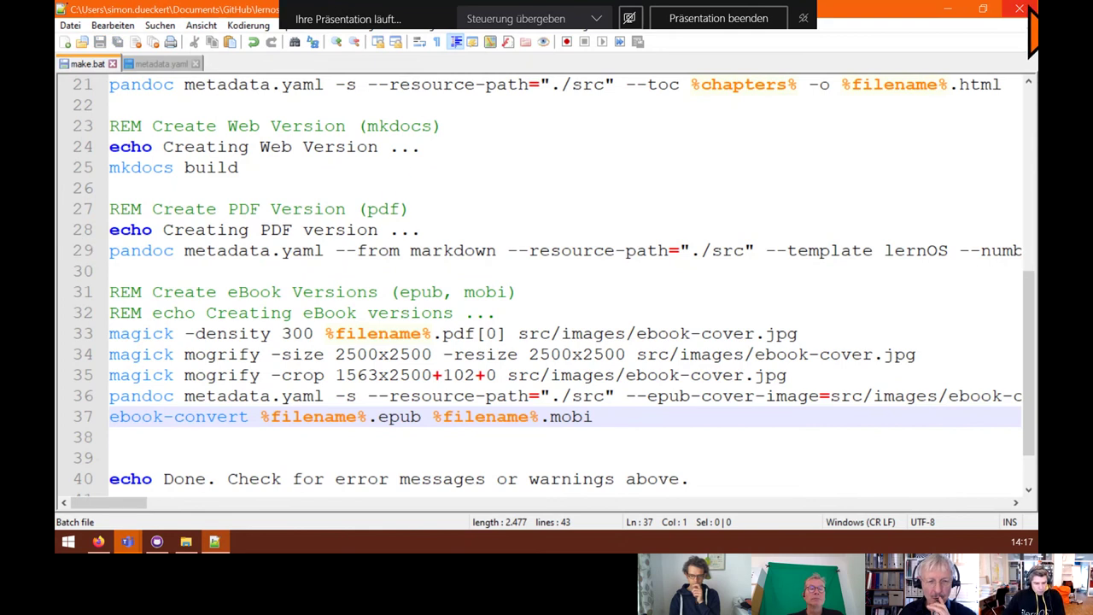
# - Close the editor, run make.bat from the lernos-for-you de folder, and move its console aside to uncover the file list
pyautogui.hotkey('alt', 'F4')
pyautogui.hotkey('alt', 'Tab')
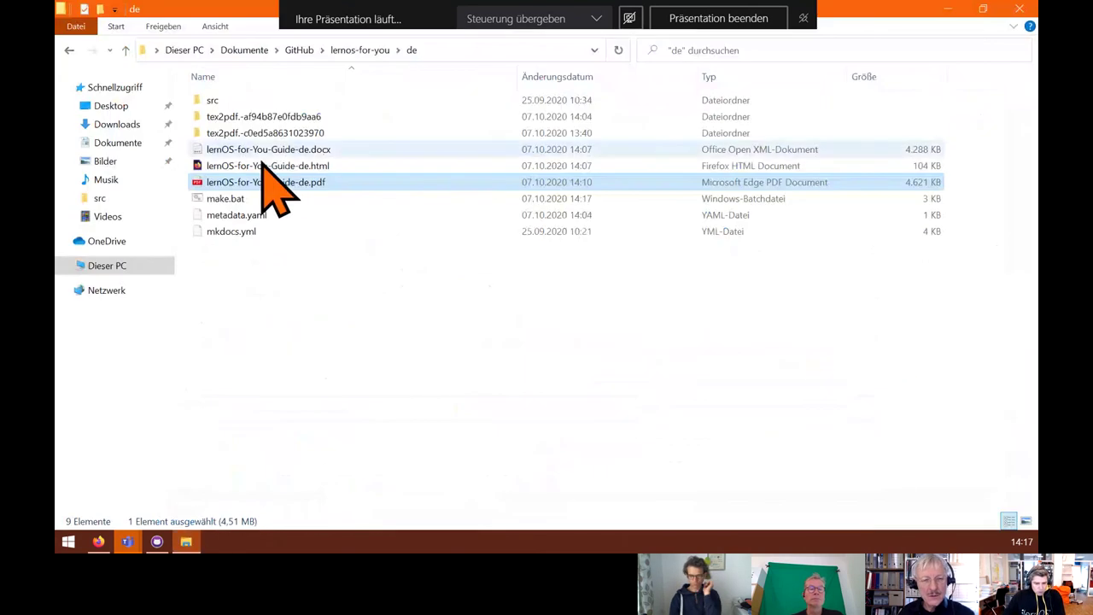
pyautogui.doubleClick(241, 201)
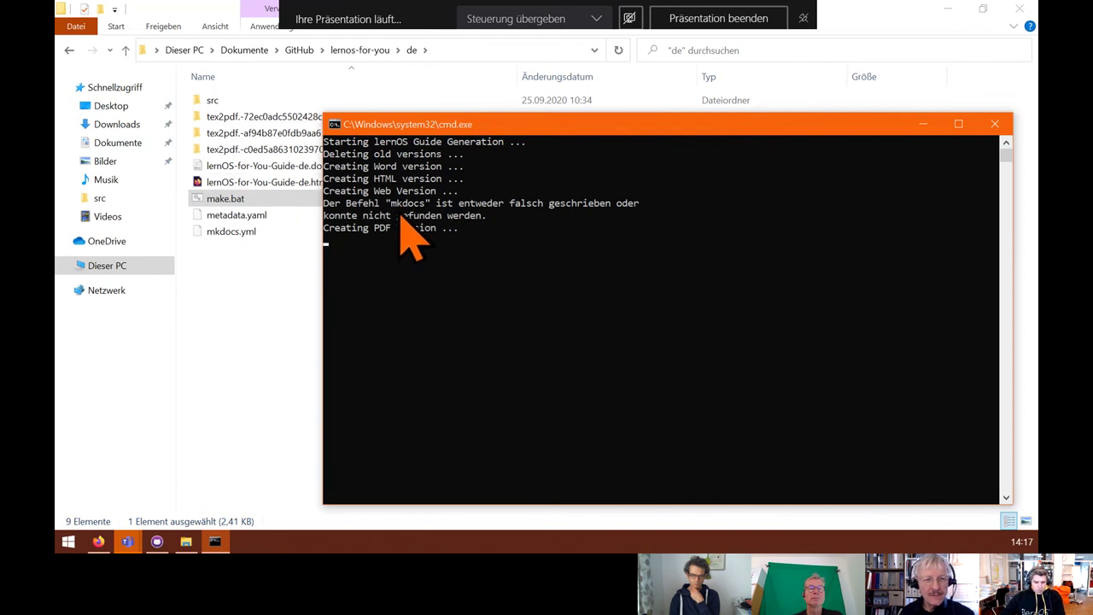
pyautogui.moveTo(459, 124); pyautogui.dragTo(493, 106)
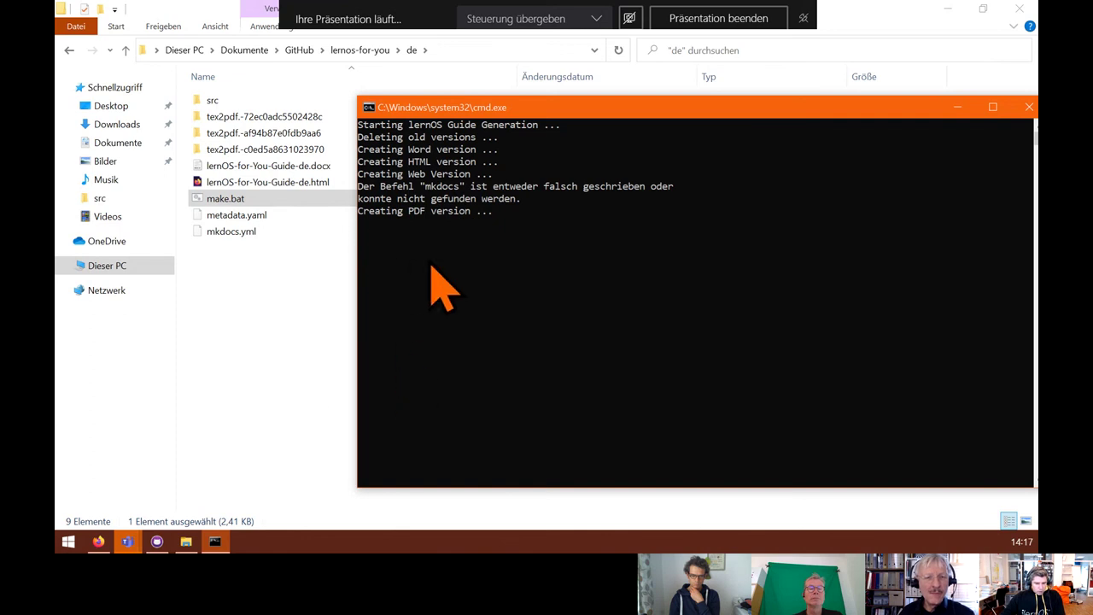
# - Switch to Firefox, shrink its window, search the web for mkdocs, and open the MkDocs website
pyautogui.click(98, 541)
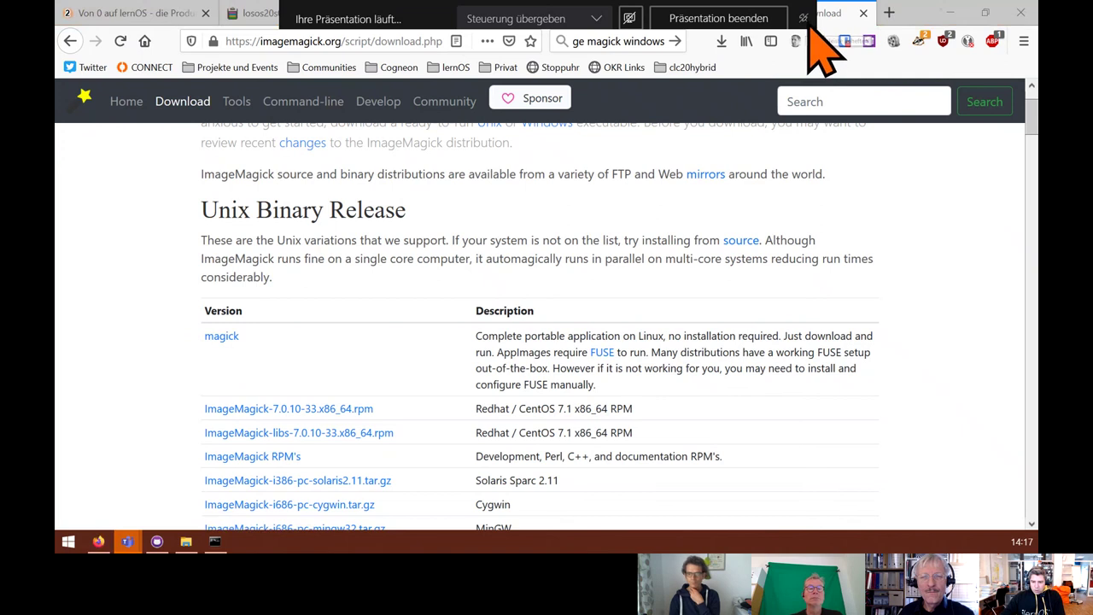
pyautogui.doubleClick(910, 12)
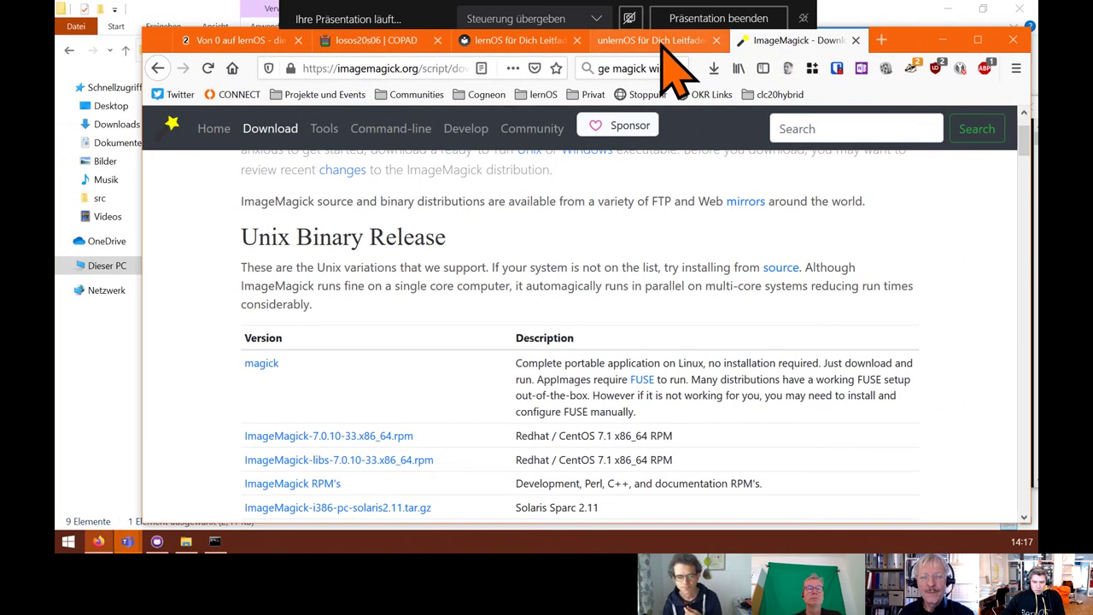
pyautogui.click(465, 40)
pyautogui.click(395, 68)
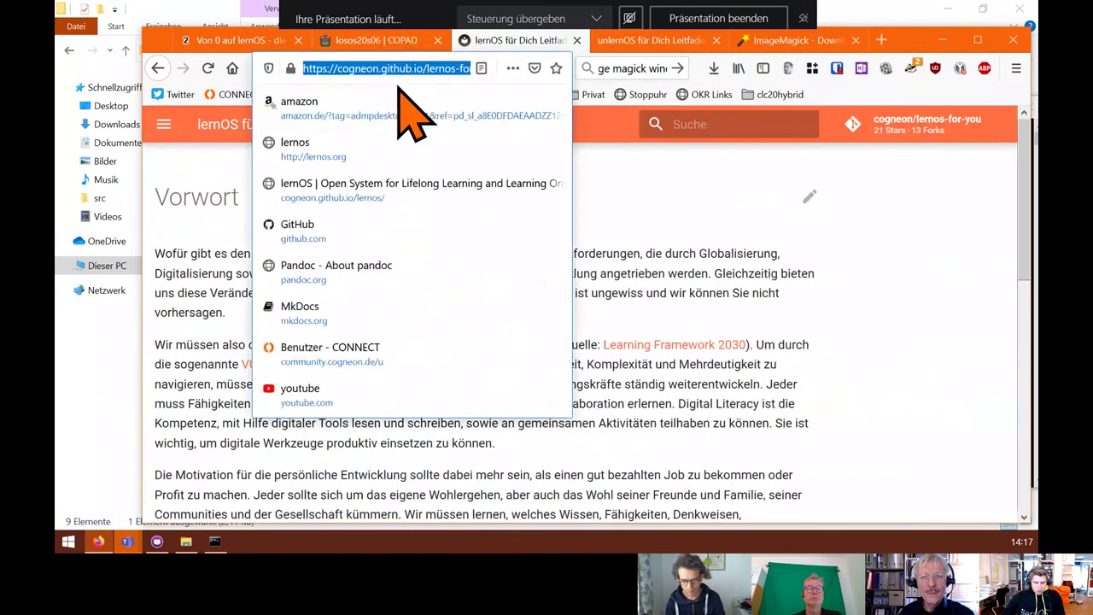
pyautogui.write('makdoc')
pyautogui.press('BackSpace')
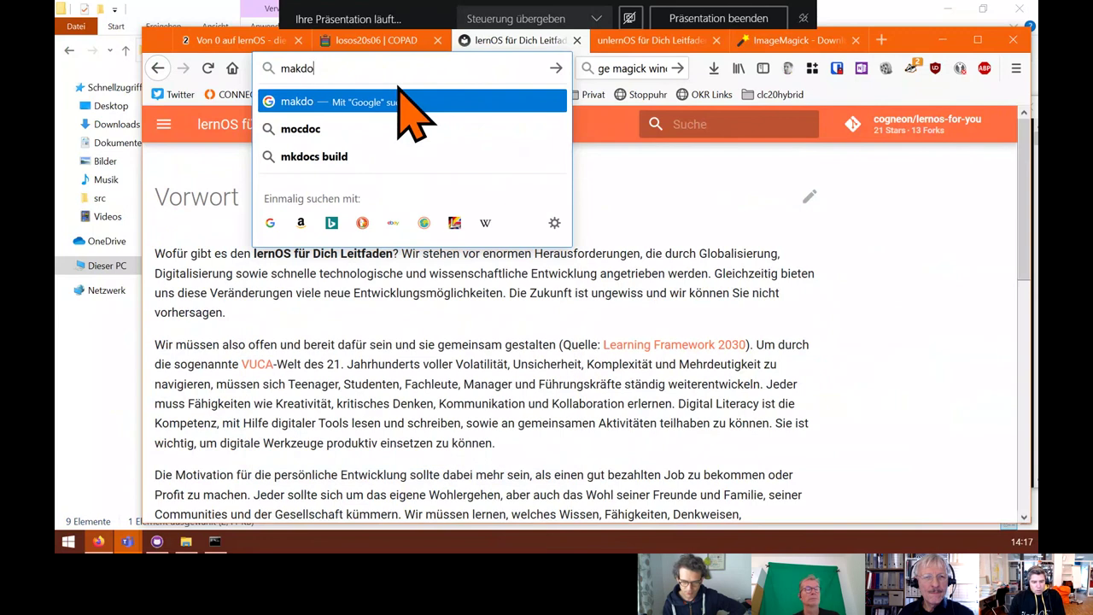
pyautogui.write('kdo')
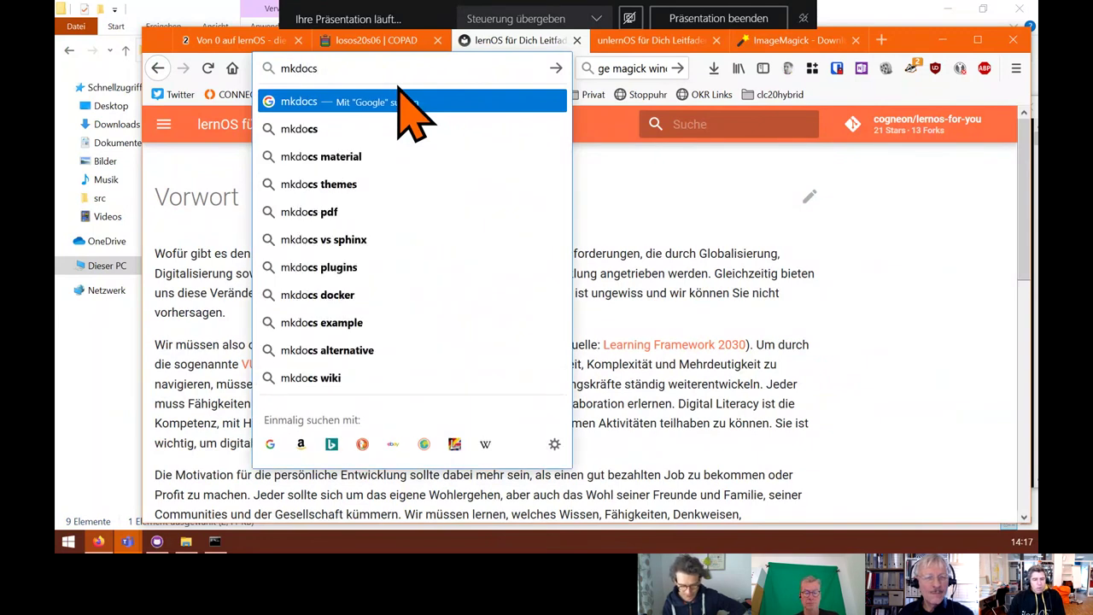
pyautogui.write('cs')
pyautogui.click(410, 106)
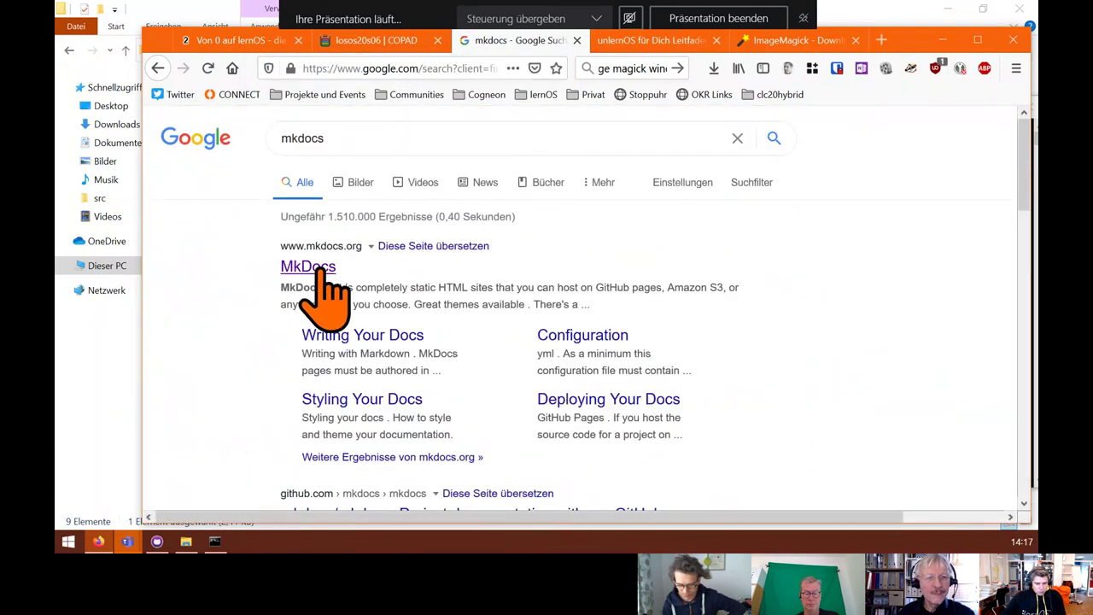
pyautogui.click(317, 271)
pyautogui.moveTo(910, 49)
pyautogui.mouseDown()
pyautogui.moveTo(880, 43)
pyautogui.moveTo(915, 52)
pyautogui.mouseUp()
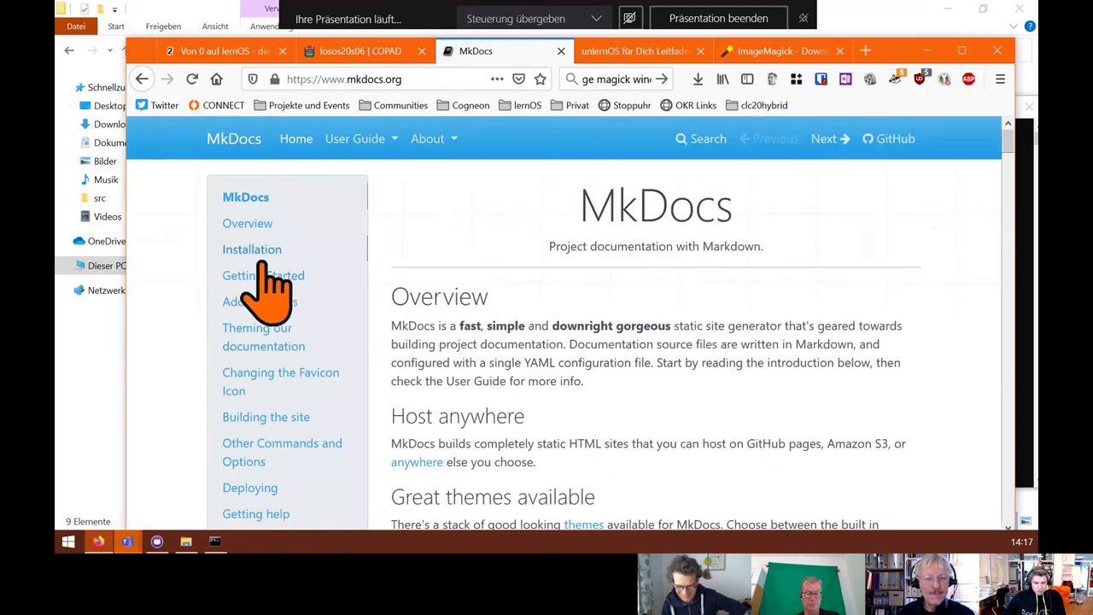
# - Examine the MkDocs installation instructions covering the Python requirement, the PATH option, and installing pip and MkDocs
pyautogui.click(256, 250)
pyautogui.scroll(-3, 470, 410)
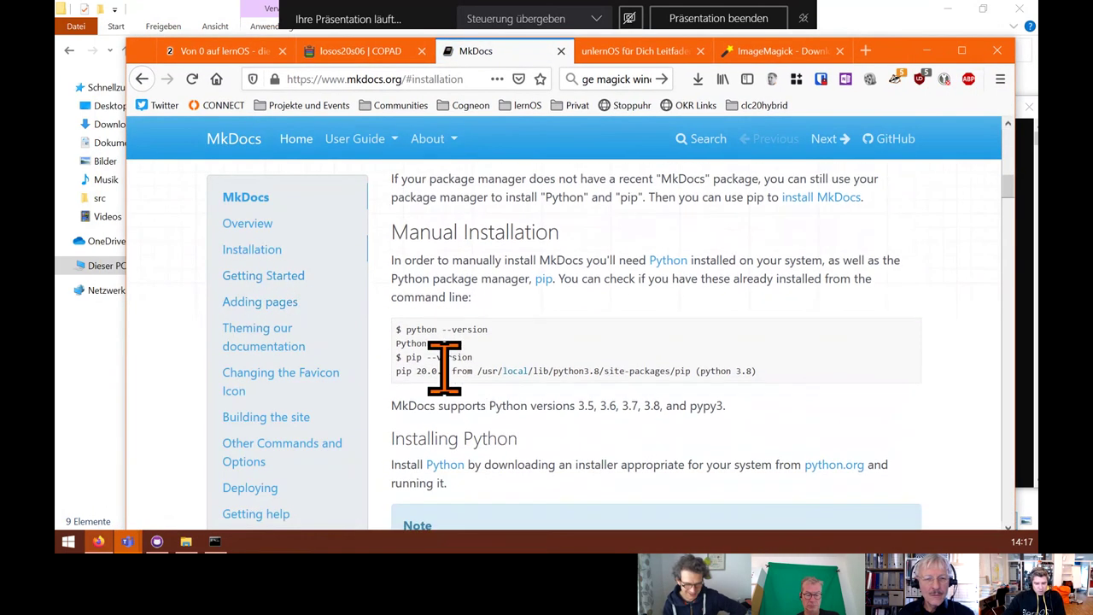
pyautogui.scroll(-4, 510, 376)
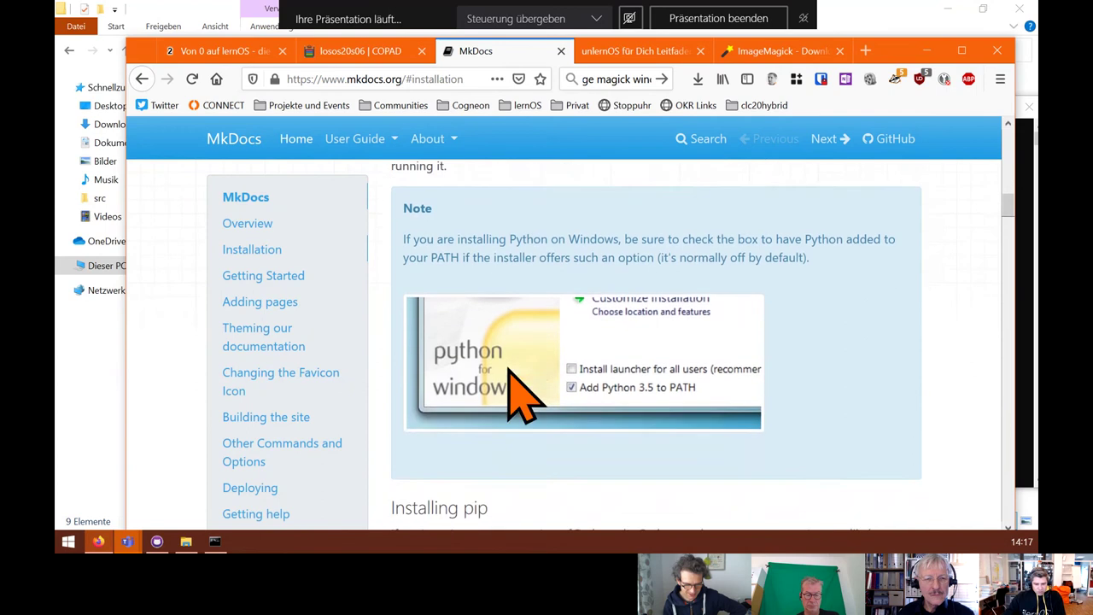
pyautogui.scroll(3, 512, 367)
pyautogui.scroll(-5, 512, 342)
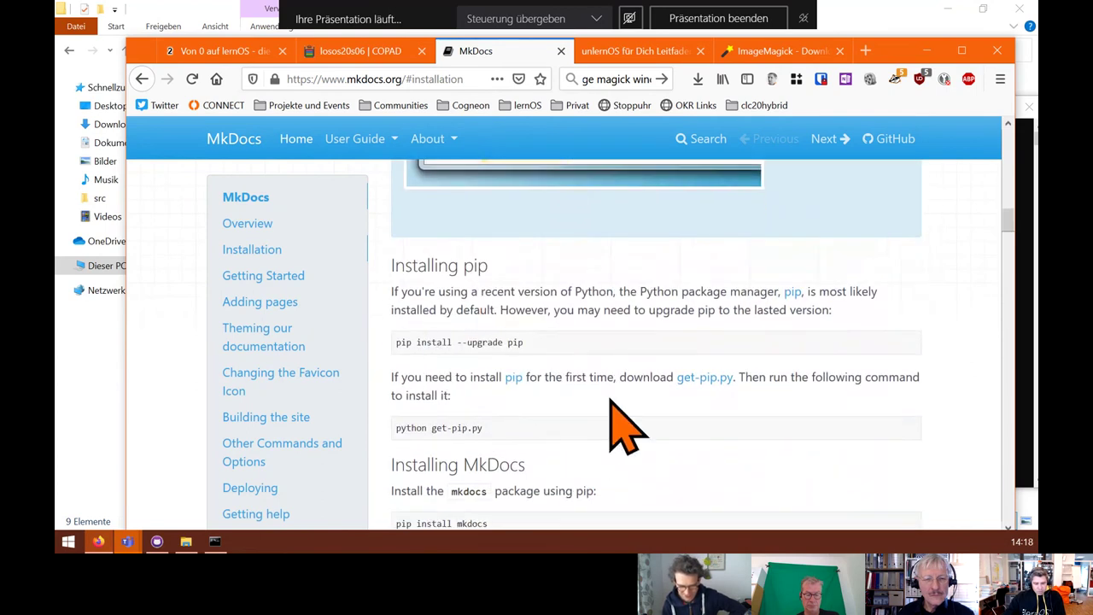
pyautogui.scroll(3, 588, 342)
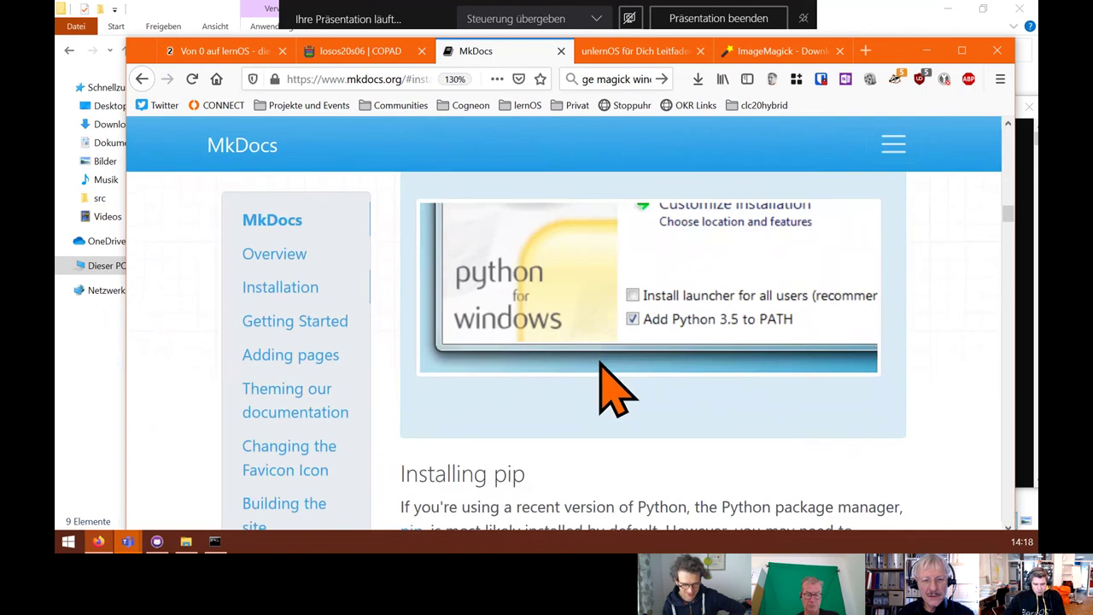
pyautogui.scroll(-3, 607, 389)
pyautogui.scroll(1, 602, 367)
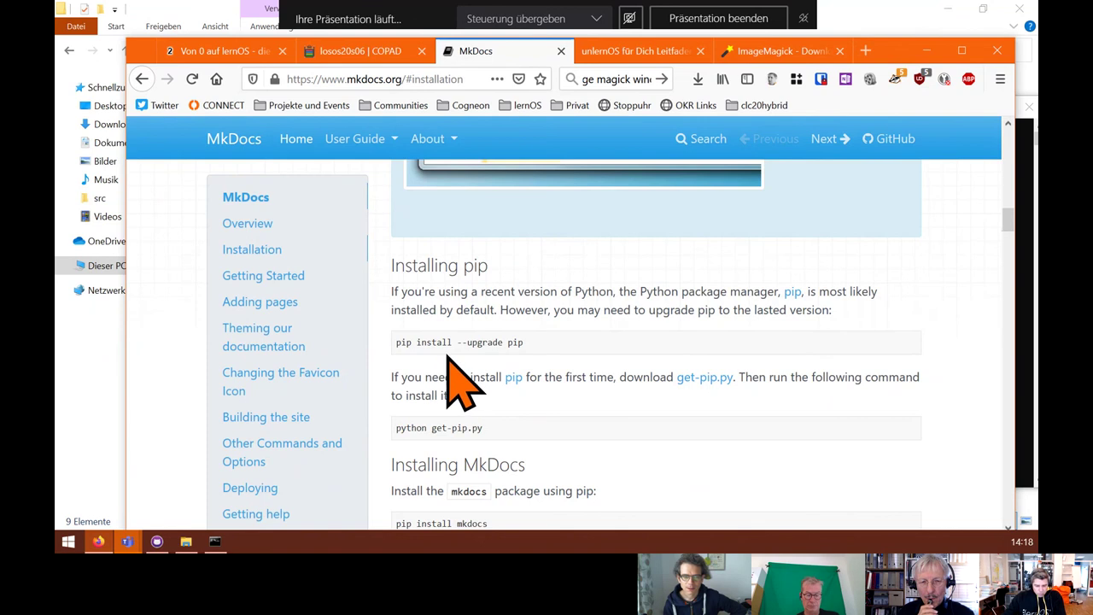
pyautogui.scroll(3, 448, 363)
pyautogui.scroll(3, 450, 363)
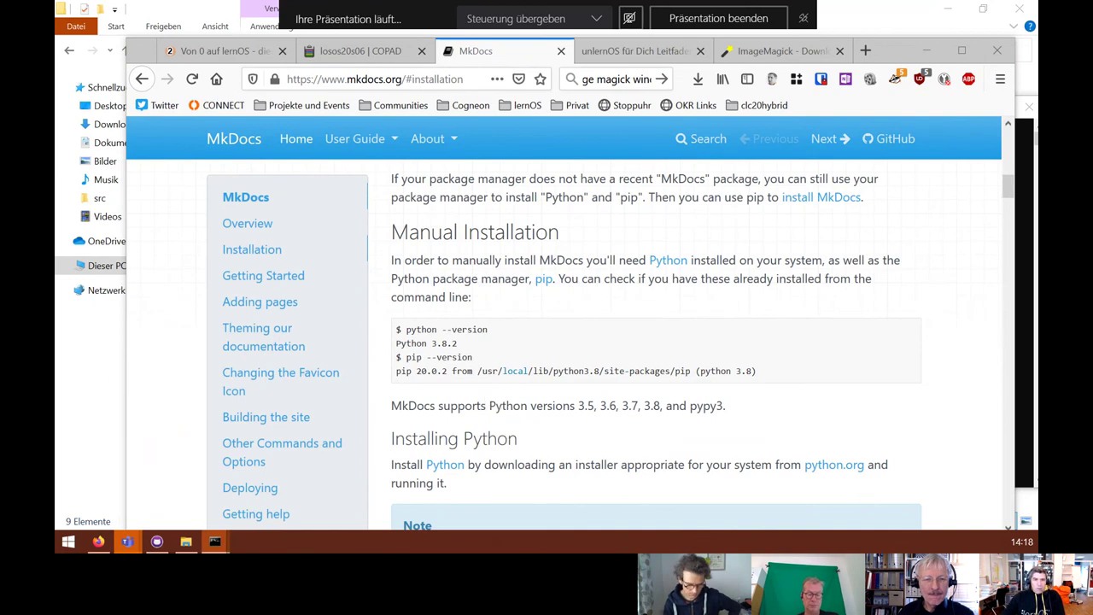
# - Check the installed pip version with pip --version in a command prompt placed over the MkDocs page
pyautogui.moveTo(479, 0); pyautogui.dragTo(598, 103)
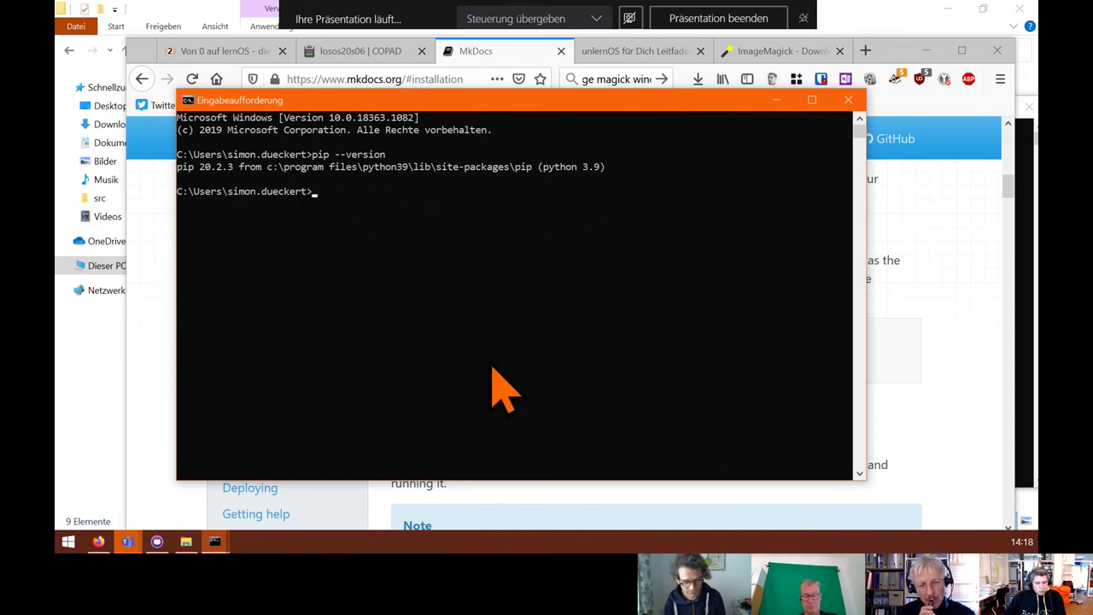
pyautogui.moveTo(360, 103)
pyautogui.mouseDown()
pyautogui.moveTo(359, 115)
pyautogui.moveTo(360, 100)
pyautogui.mouseUp()
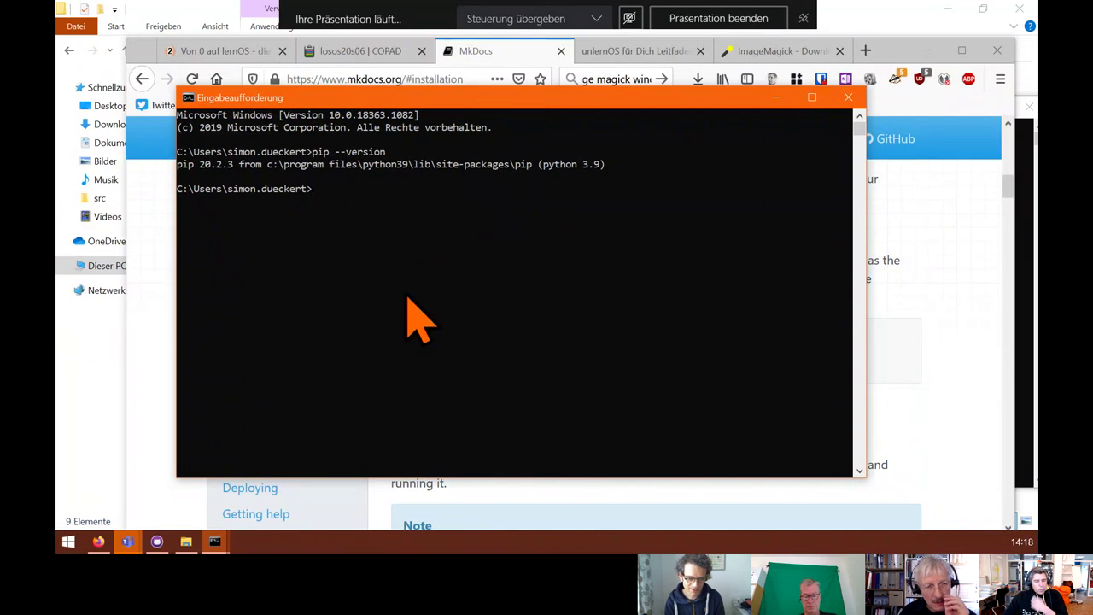
# - In File Explorer, locate the Python39 installation folder under Programme on drive C
pyautogui.click(899, 15)
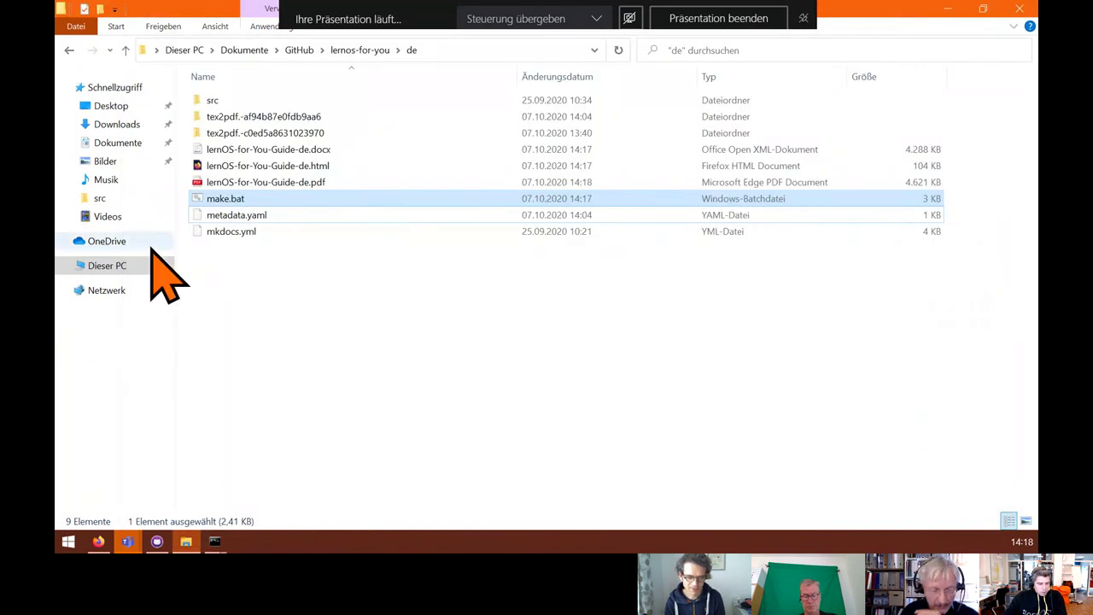
pyautogui.click(110, 272)
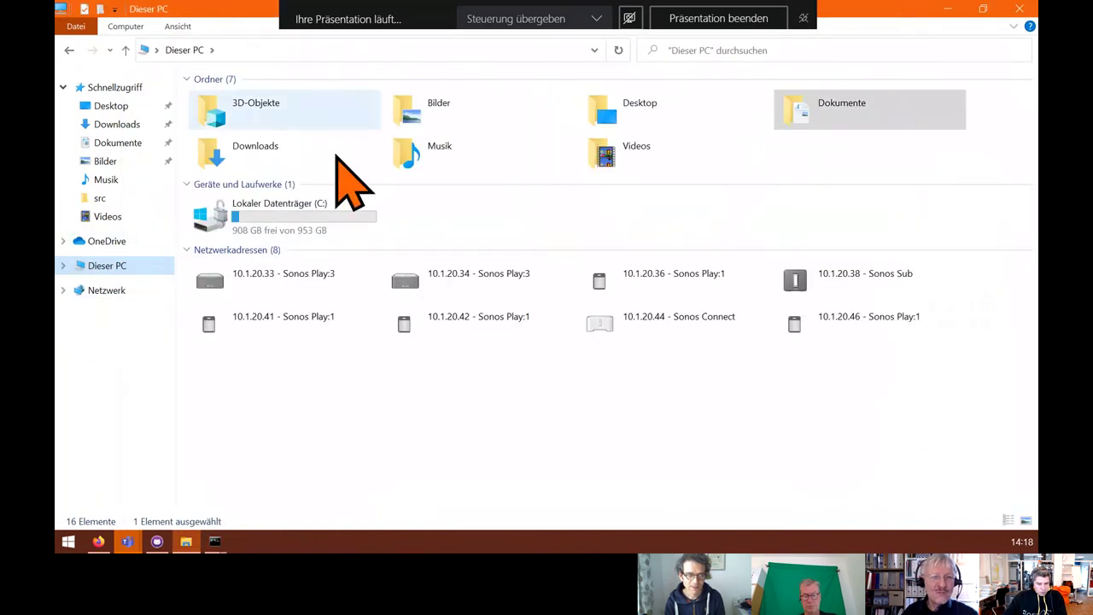
pyautogui.doubleClick(277, 410)
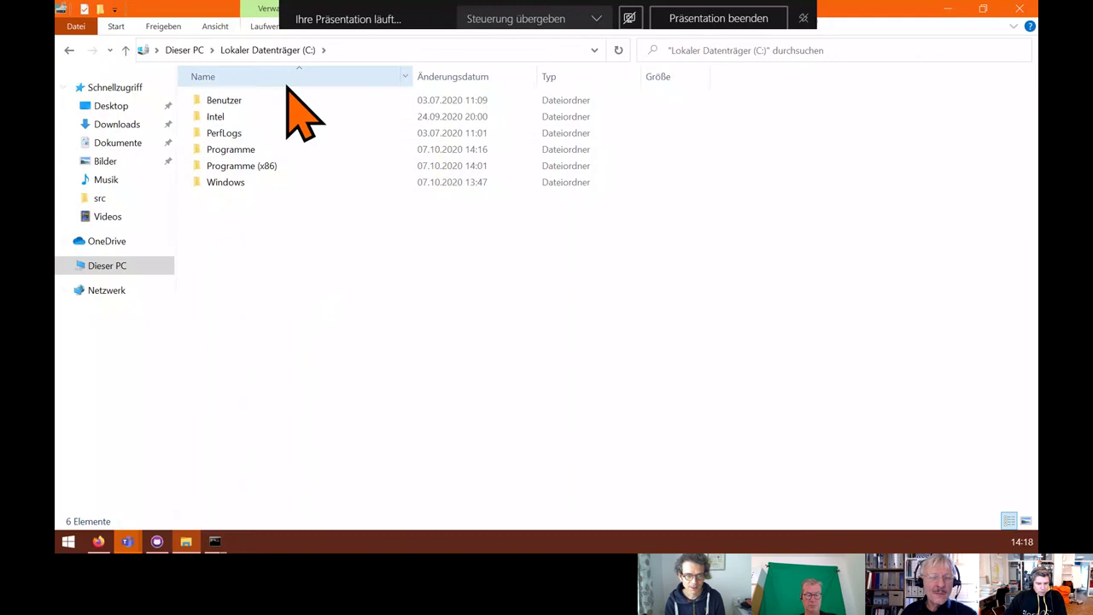
pyautogui.doubleClick(261, 148)
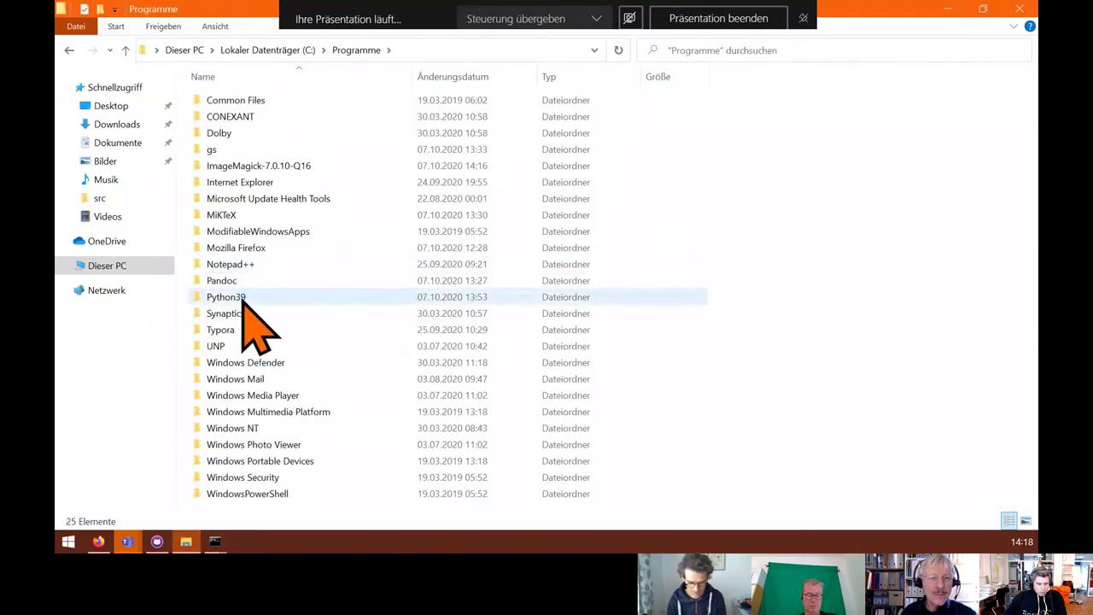
pyautogui.click(240, 296)
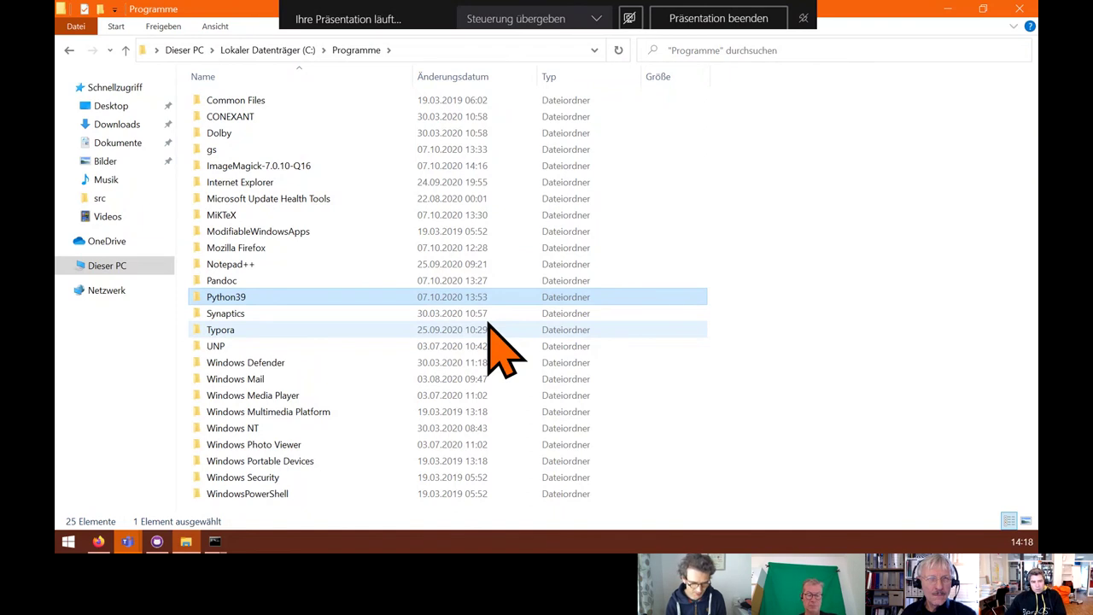
pyautogui.click(96, 265)
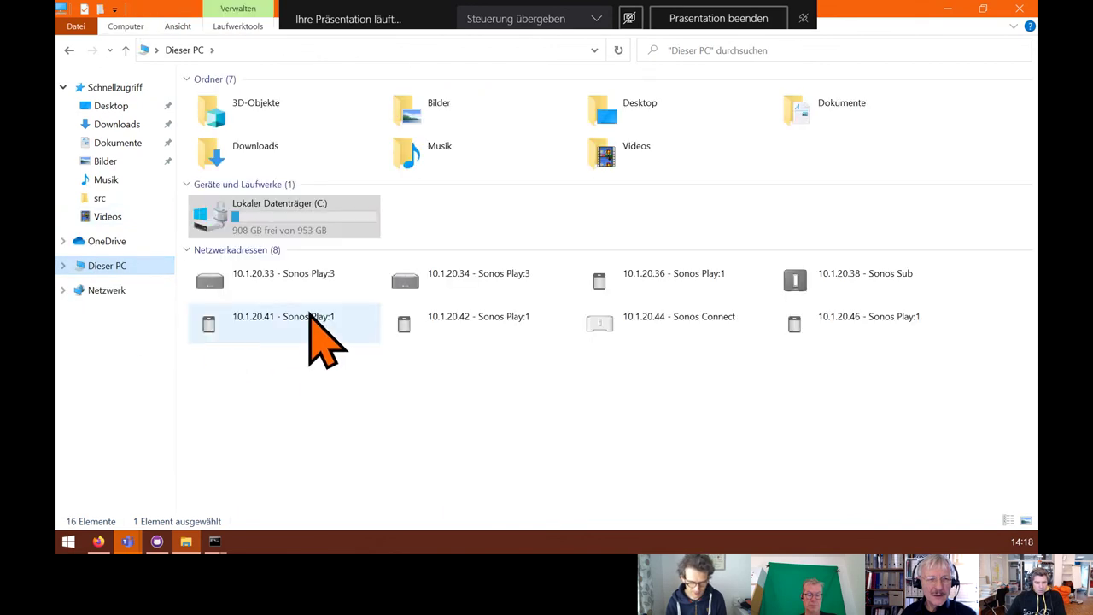
pyautogui.doubleClick(301, 227)
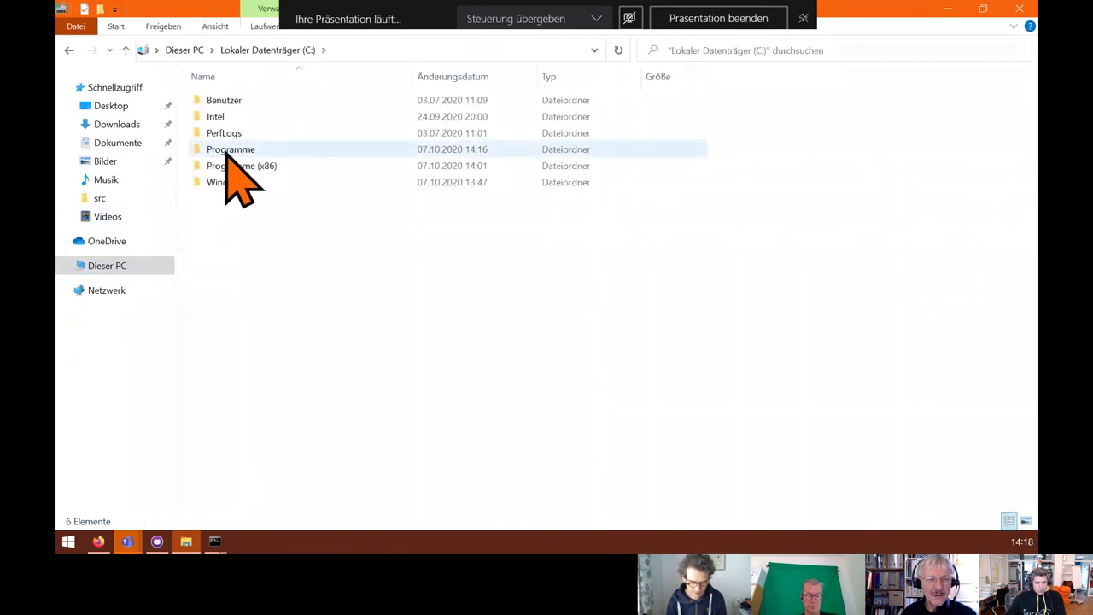
pyautogui.doubleClick(231, 147)
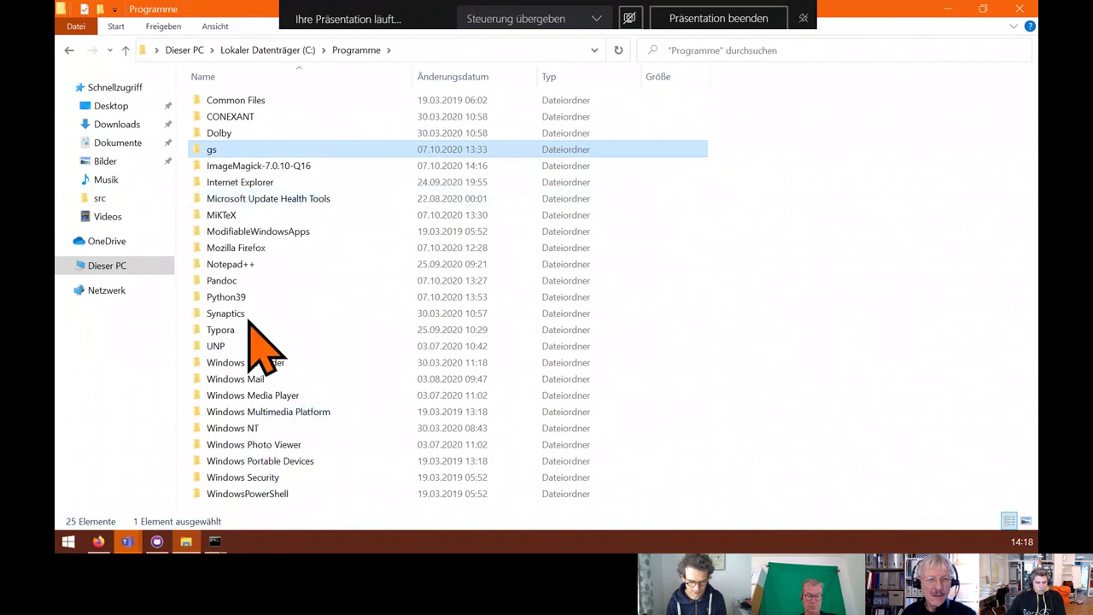
pyautogui.click(254, 297)
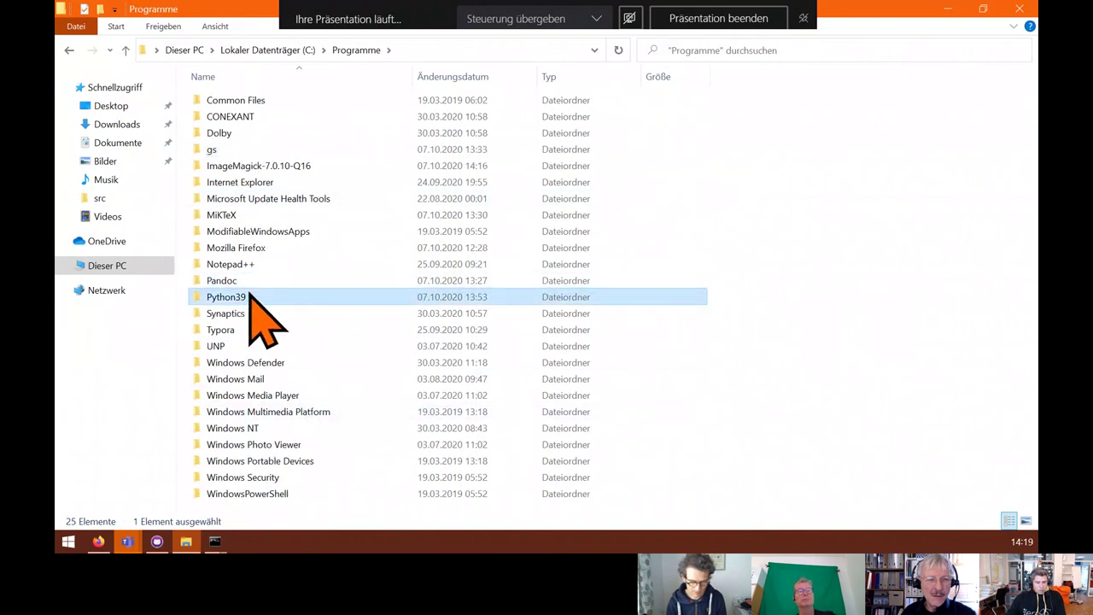
# - Close the command prompt used for the pip check and end the finished make.bat console
pyautogui.moveTo(214, 541)
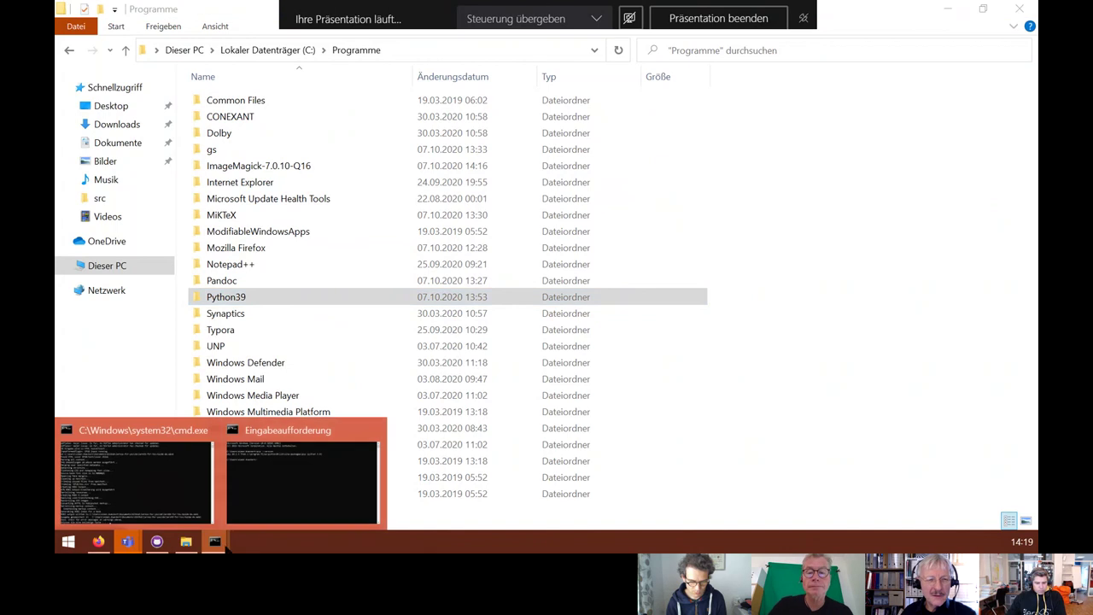
pyautogui.click(305, 514)
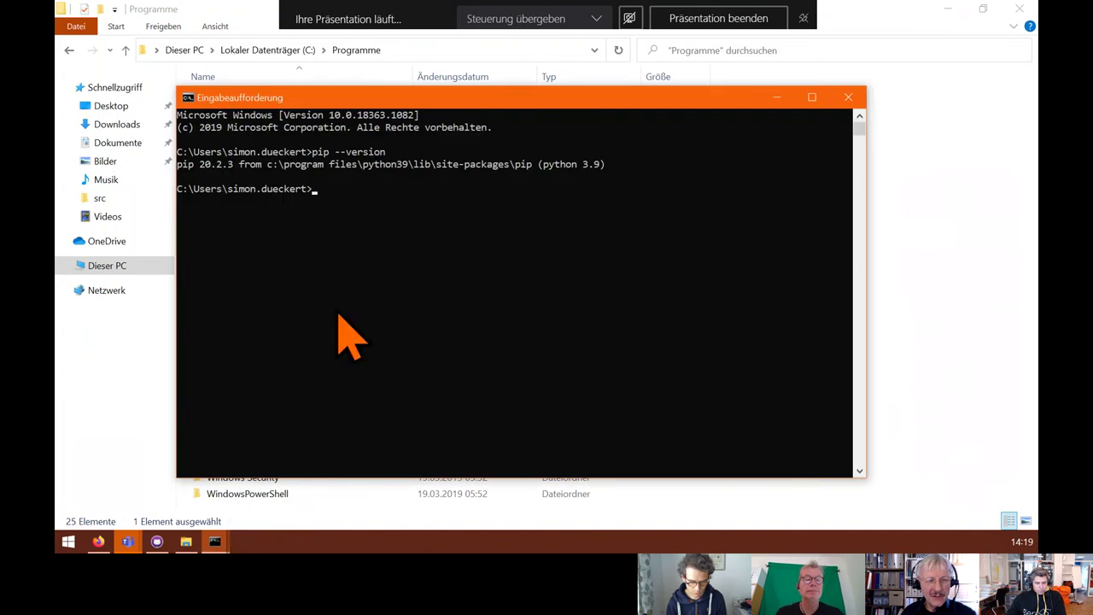
pyautogui.click(847, 97)
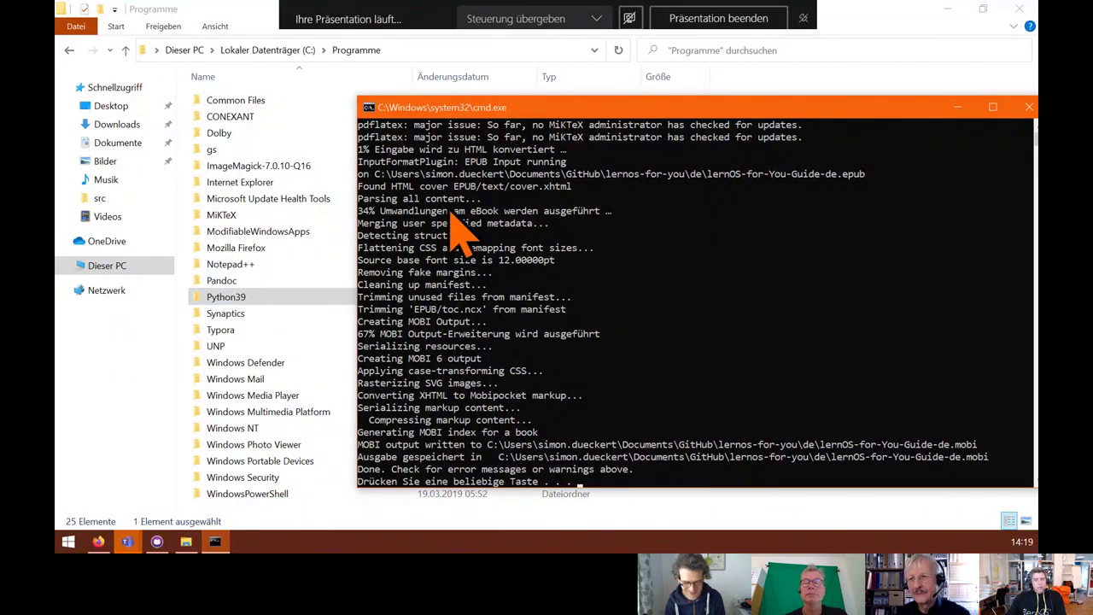
pyautogui.moveTo(470, 108); pyautogui.dragTo(446, 88)
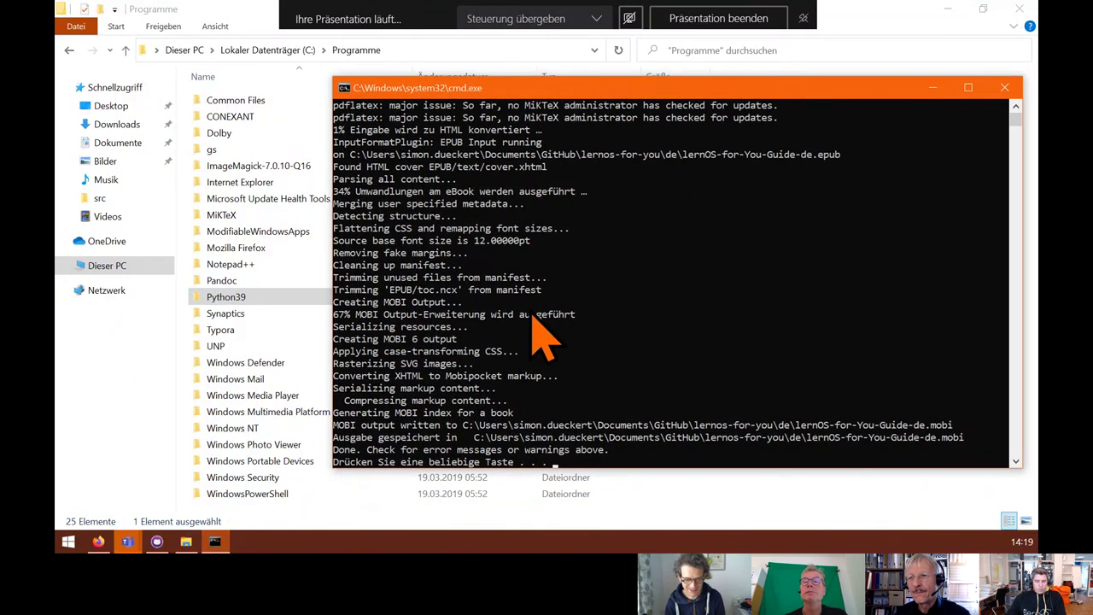
pyautogui.press('Return')
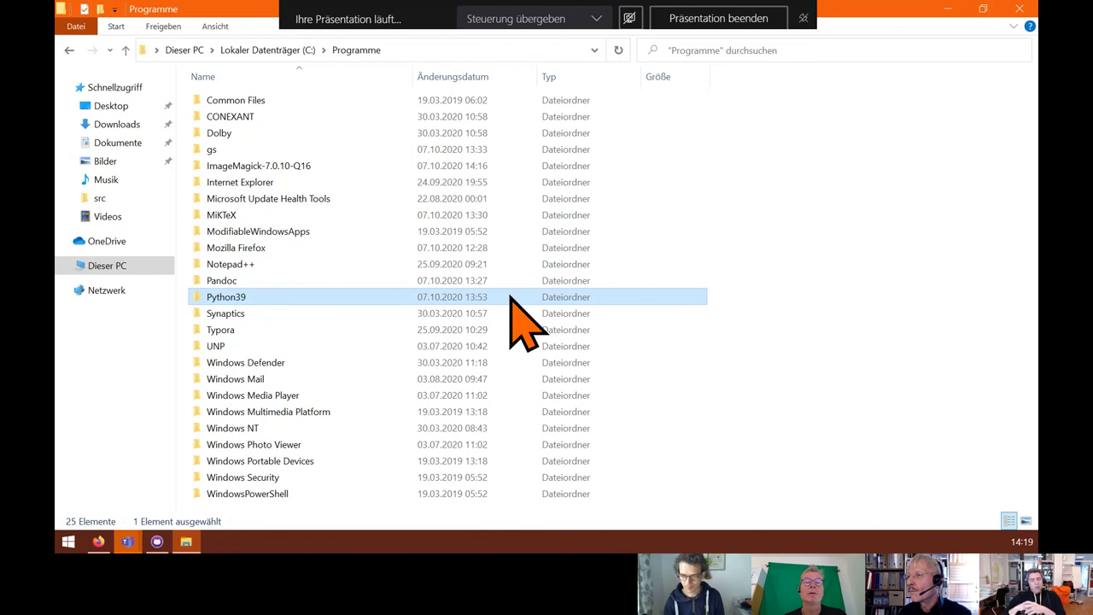
# - Open the lernos-for-you\de folder under Dokumente\GitHub and delete its two temporary tex2pdf folders
pyautogui.click(118, 143)
pyautogui.doubleClick(214, 101)
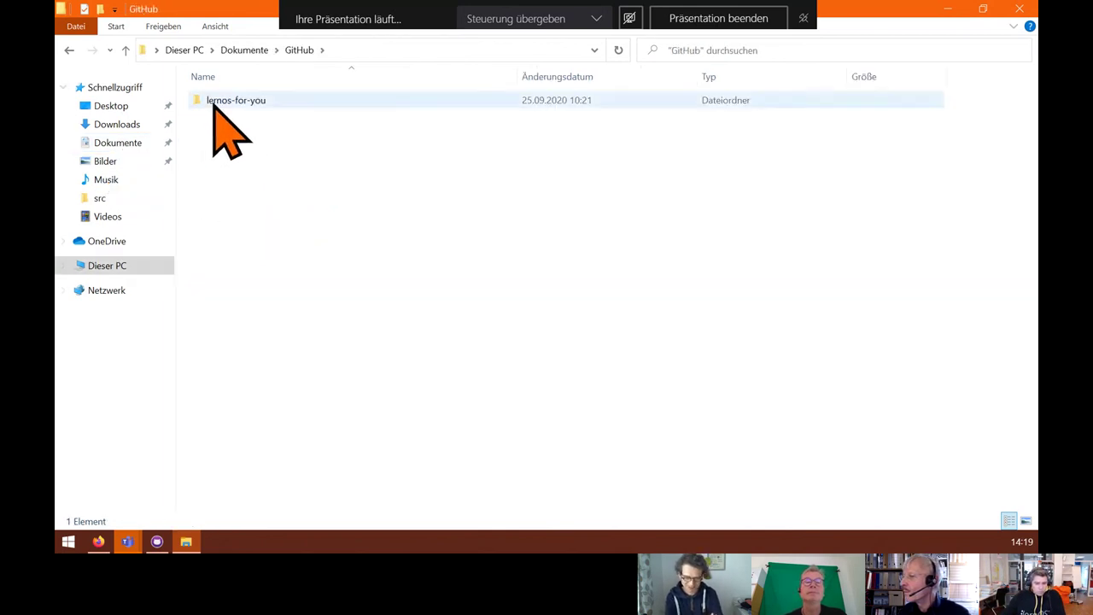
pyautogui.doubleClick(212, 104)
pyautogui.doubleClick(220, 103)
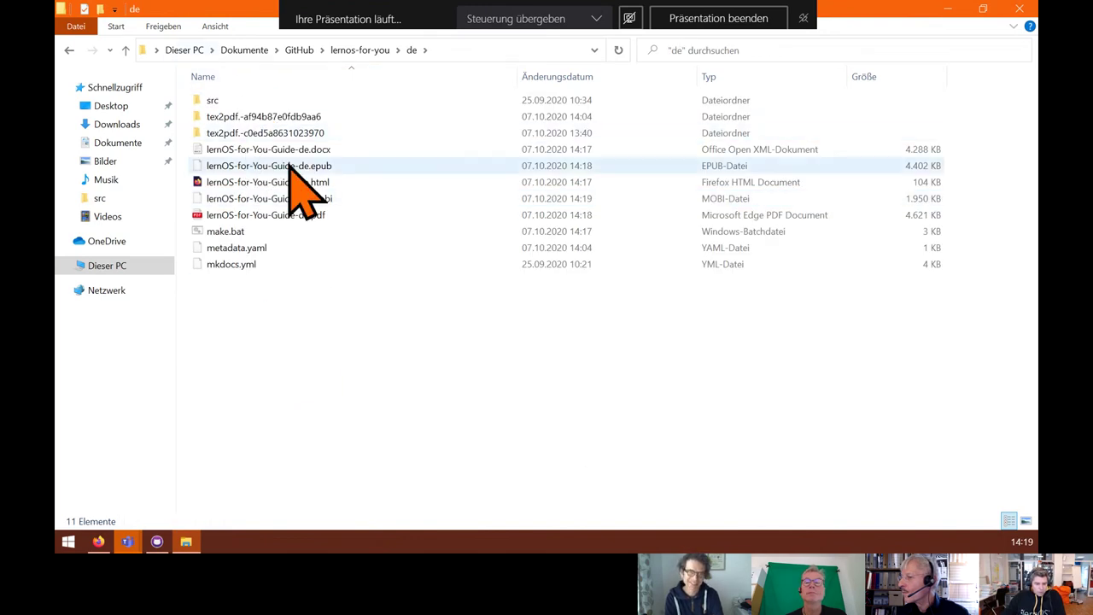
pyautogui.click(271, 117)
pyautogui.keyDown('ctrl'); pyautogui.click(273, 132); pyautogui.keyUp('ctrl')
pyautogui.press('Delete')
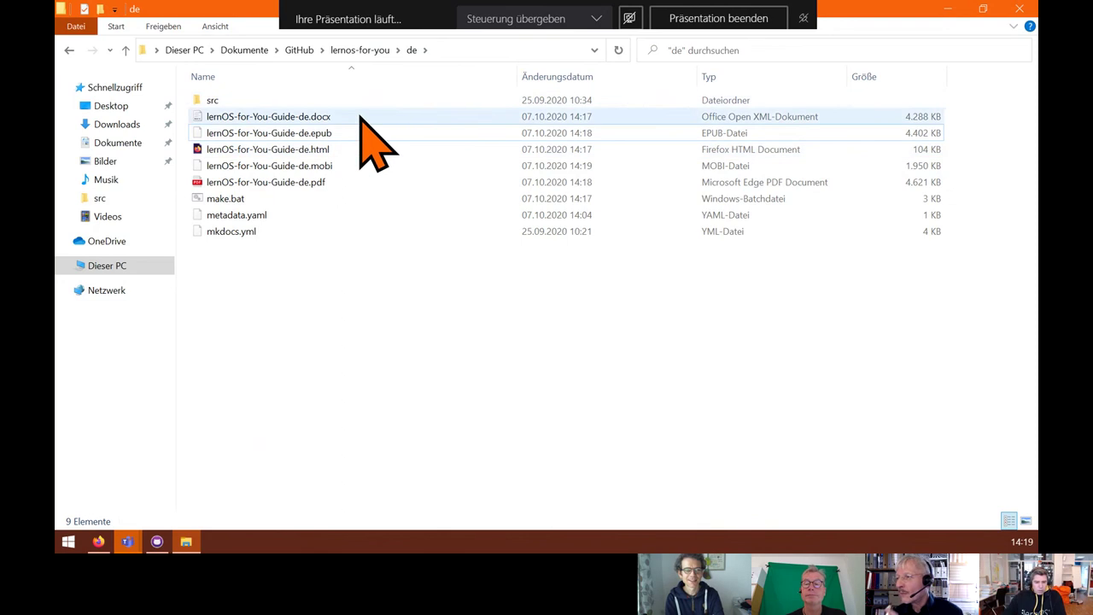
# - Look for an app to open lernOS-for-You-Guide-de.epub, launching Calibre and closing its welcome wizard
pyautogui.click(323, 134)
pyautogui.keyDown('ctrl'); pyautogui.click(322, 166); pyautogui.keyUp('ctrl')
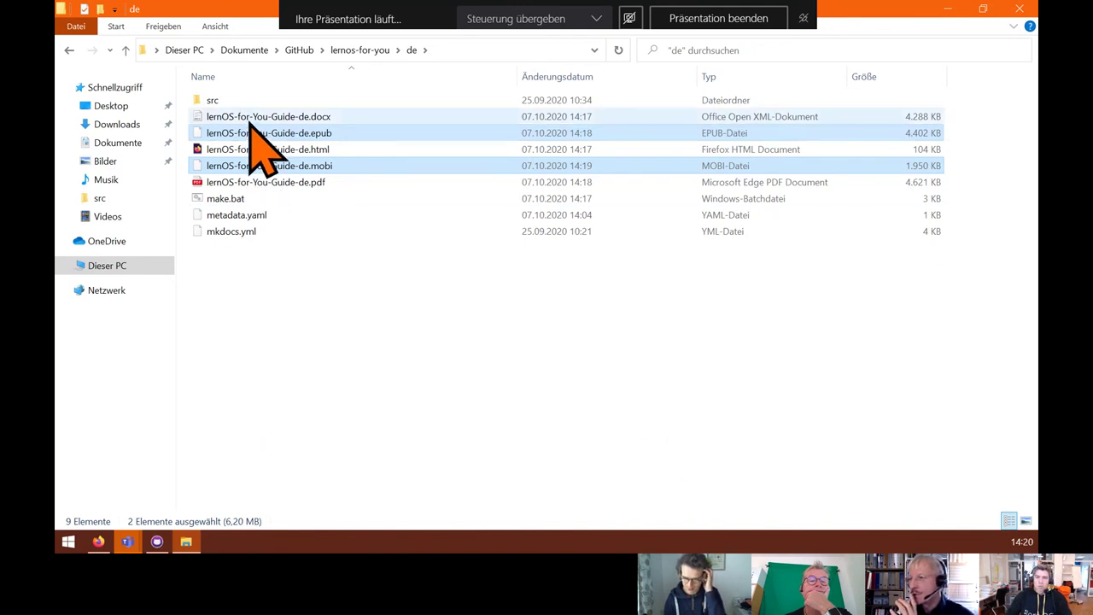
pyautogui.click(392, 330)
pyautogui.doubleClick(312, 135)
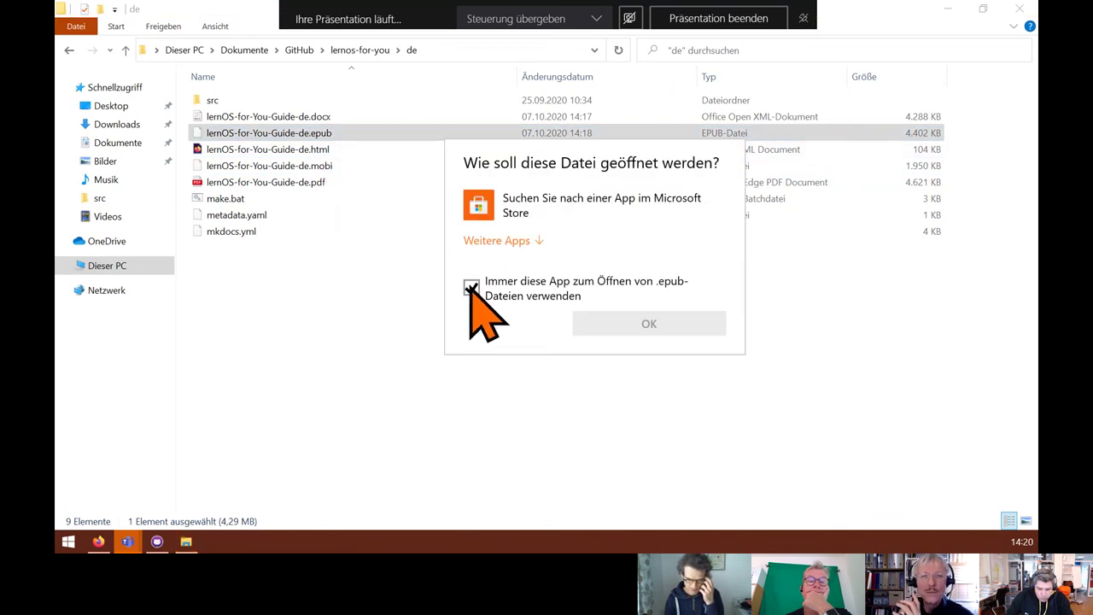
pyautogui.click(512, 242)
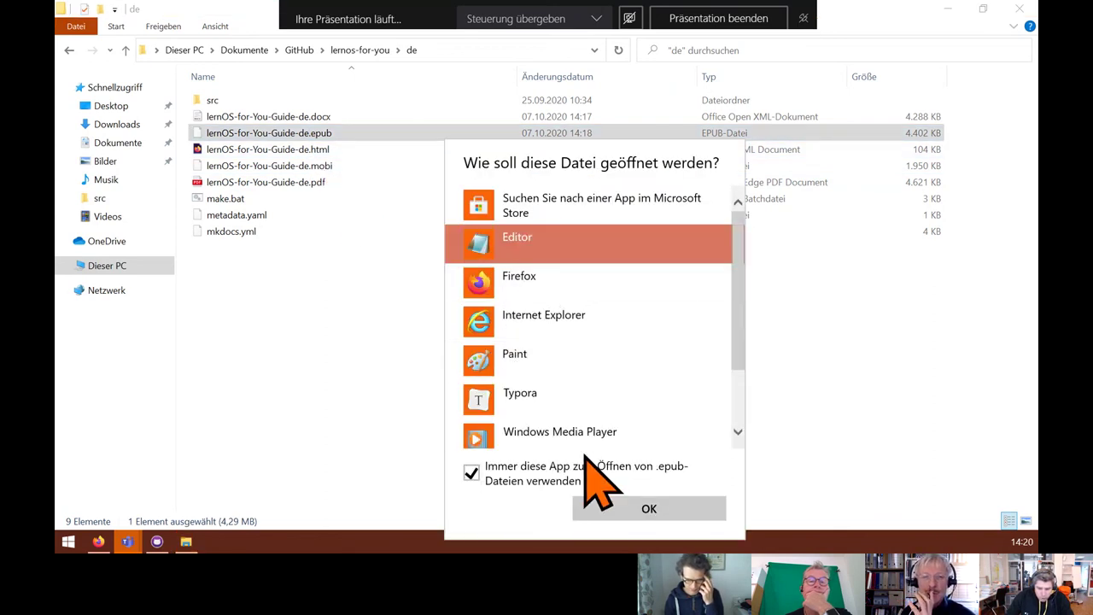
pyautogui.scroll(-1, 658, 427)
pyautogui.scroll(3, 628, 418)
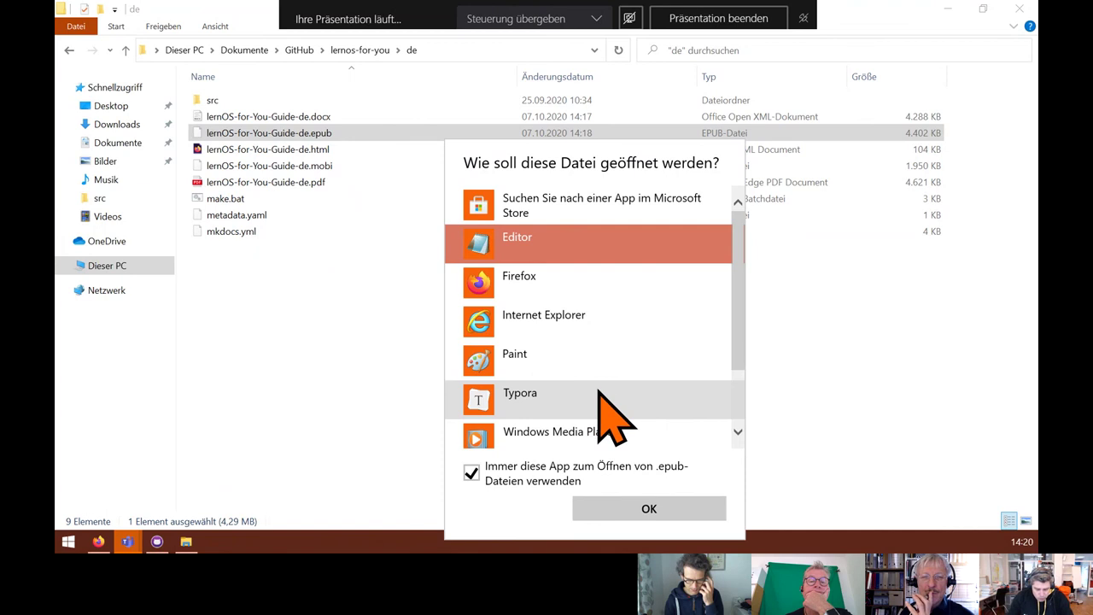
pyautogui.doubleClick(598, 393)
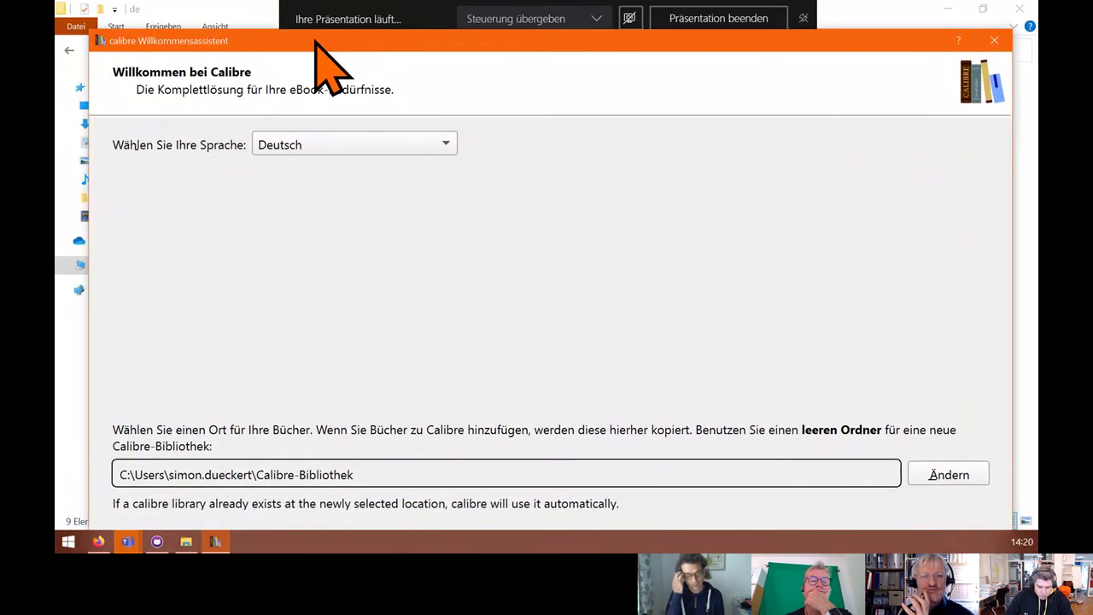
pyautogui.click(995, 40)
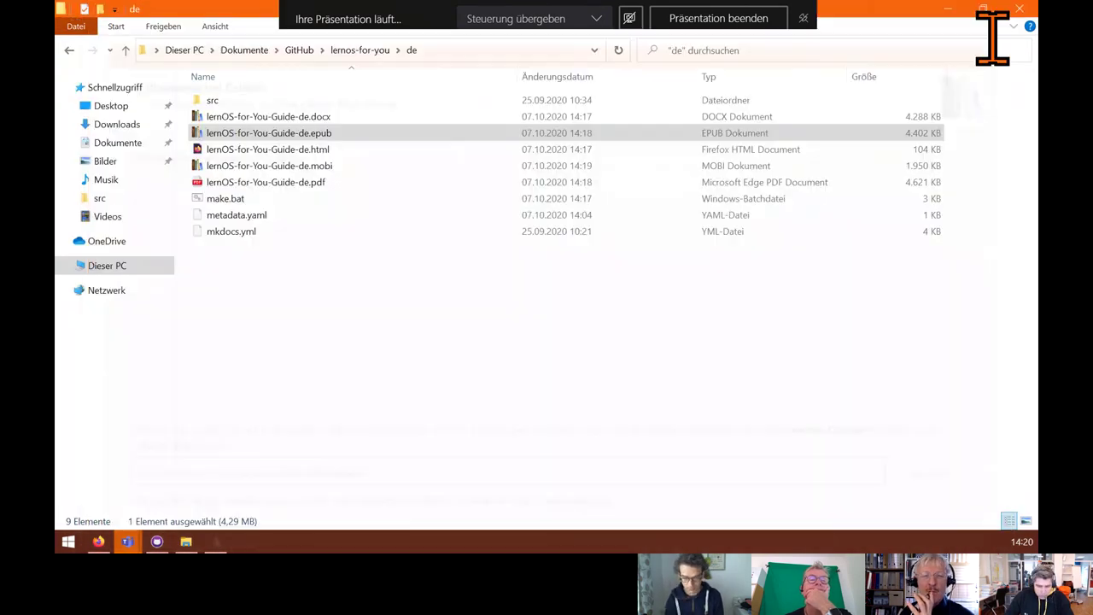
# - Open lernOS-for-You-Guide-de.epub with the calibre e-book viewer and make that the permanent app for .epub files
pyautogui.doubleClick(239, 135)
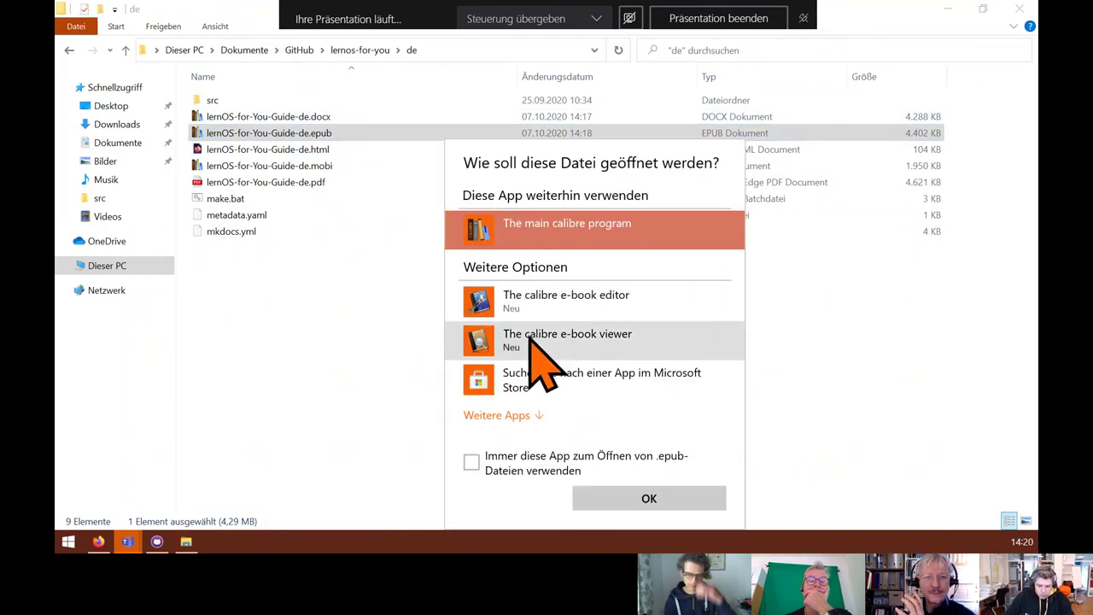
pyautogui.click(563, 342)
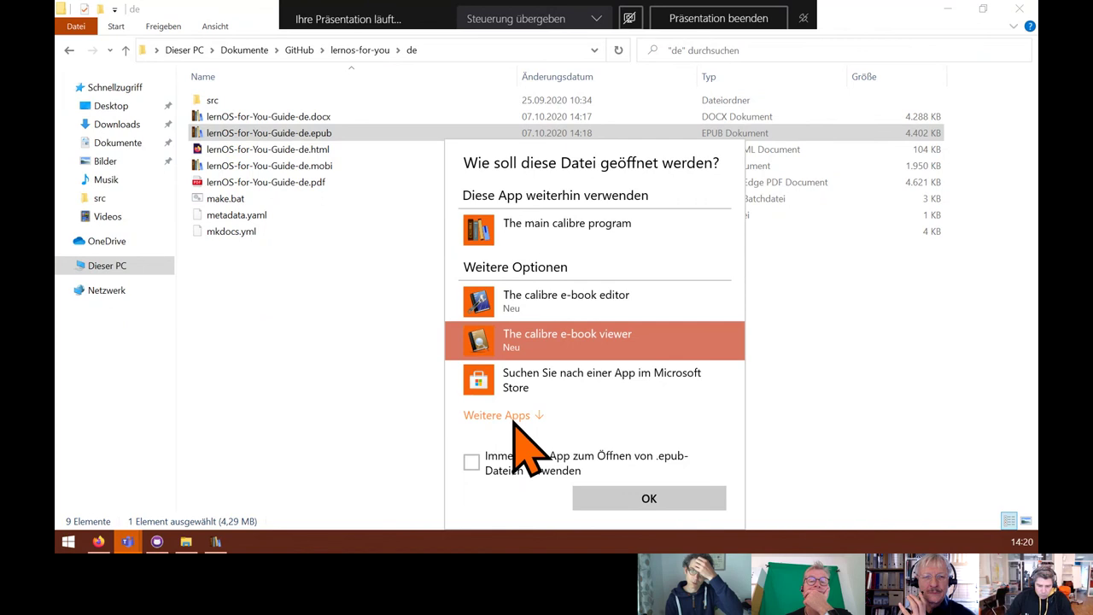
pyautogui.click(471, 462)
pyautogui.click(600, 498)
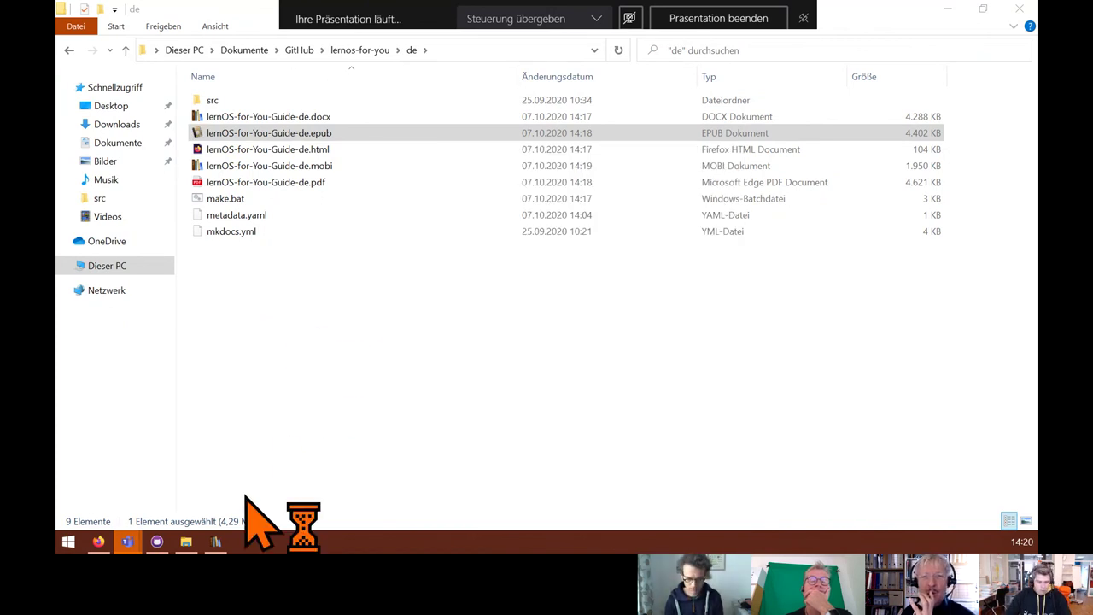
# - Bring up the main Calibre library window and slightly widen the Titel column of the book list
pyautogui.rightClick(215, 538)
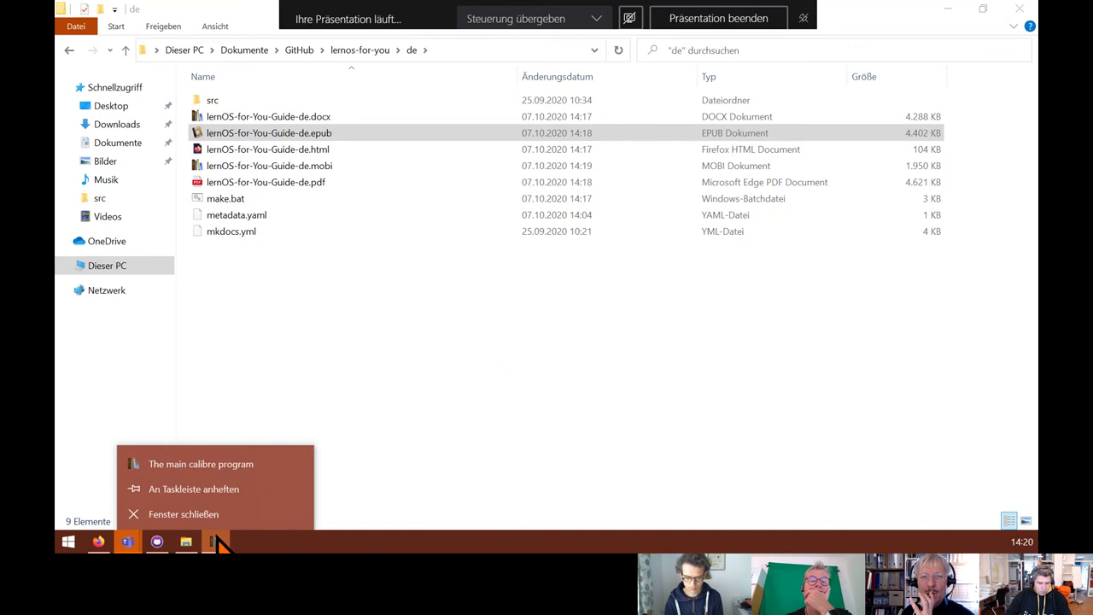
pyautogui.click(478, 363)
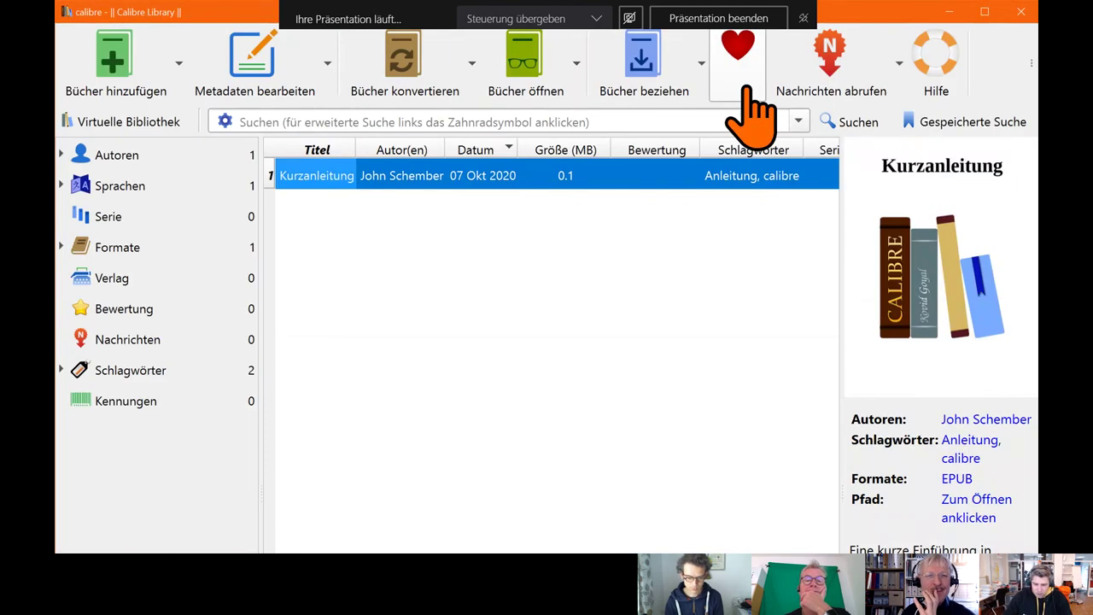
pyautogui.click(436, 321)
pyautogui.click(345, 181)
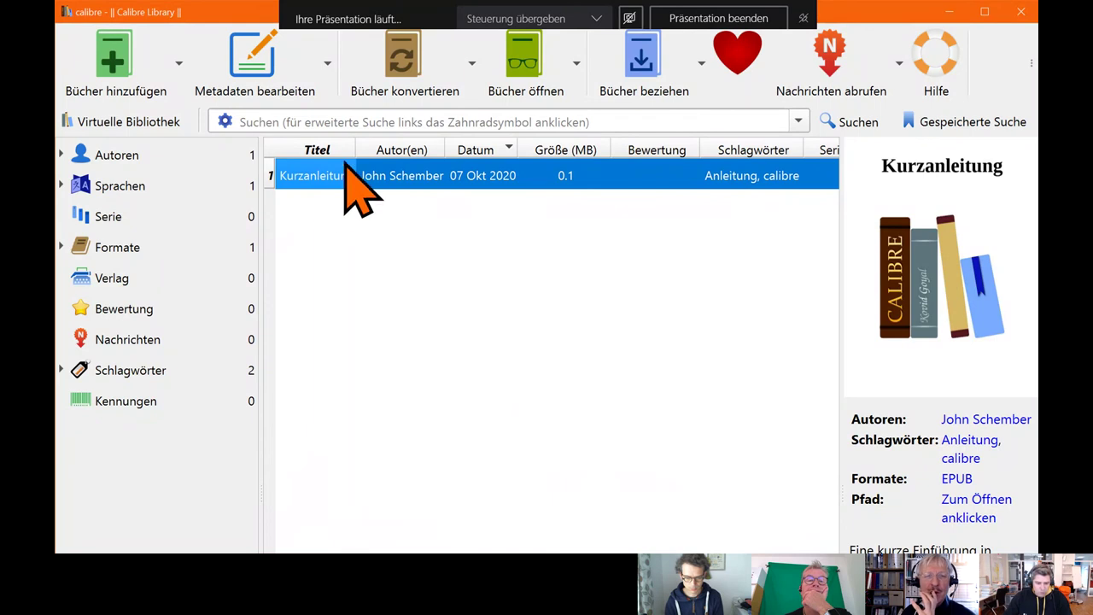
pyautogui.moveTo(354, 150)
pyautogui.mouseDown()
pyautogui.moveTo(465, 151)
pyautogui.moveTo(368, 151)
pyautogui.mouseUp()
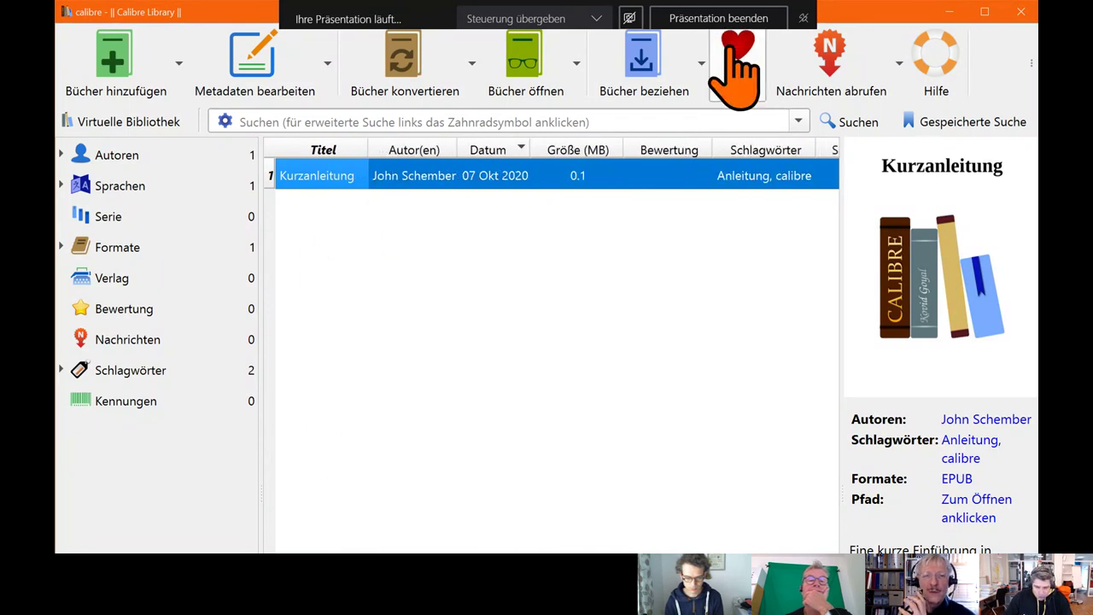
# - Arrange the de folder window beside Calibre and add lernOS-for-You-Guide-de.epub from it to the Calibre library
pyautogui.hotkey('alt', 'Tab')
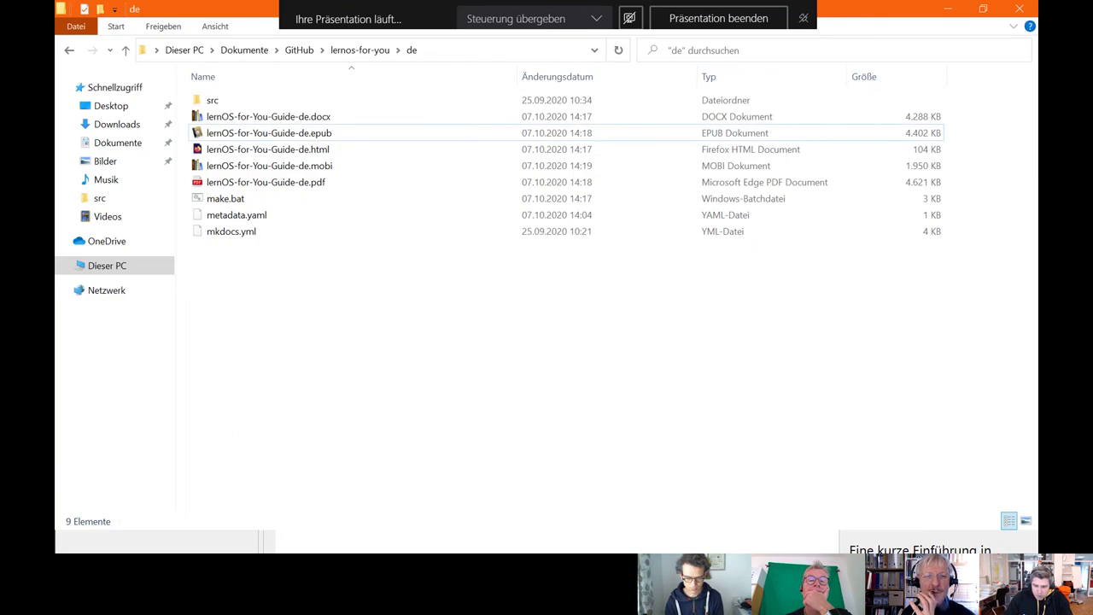
pyautogui.moveTo(875, 15); pyautogui.dragTo(1034, 244)
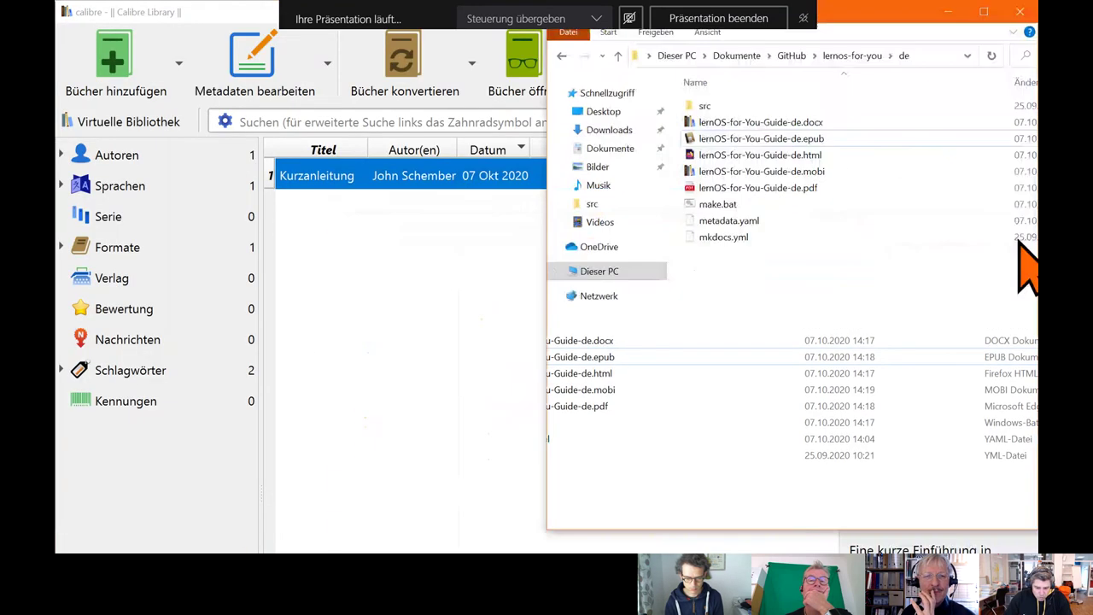
pyautogui.click(246, 174)
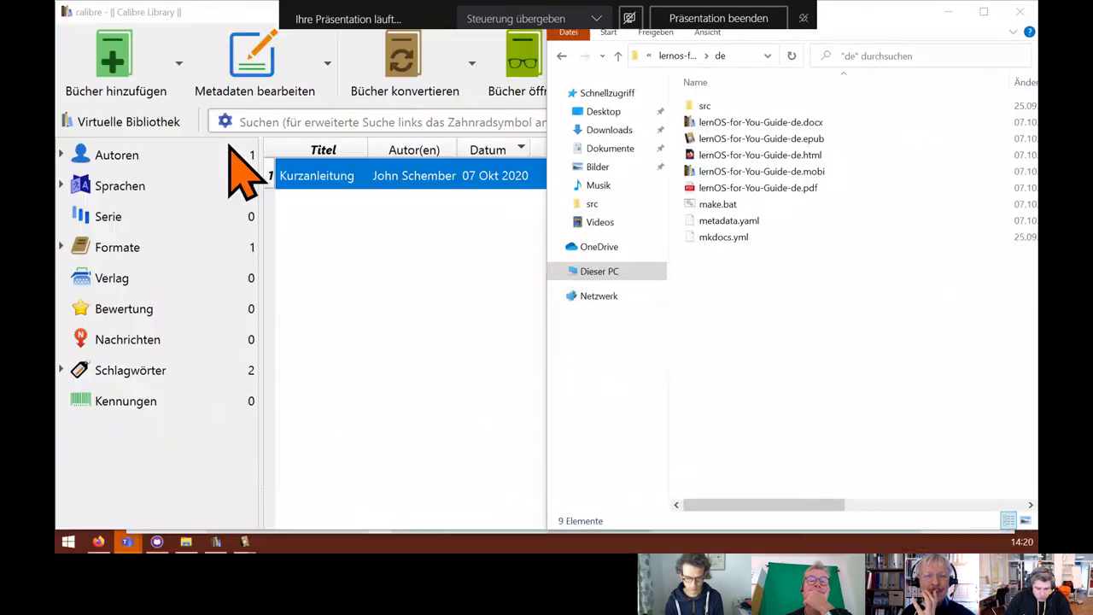
pyautogui.click(779, 129)
pyautogui.moveTo(785, 137); pyautogui.dragTo(269, 317)
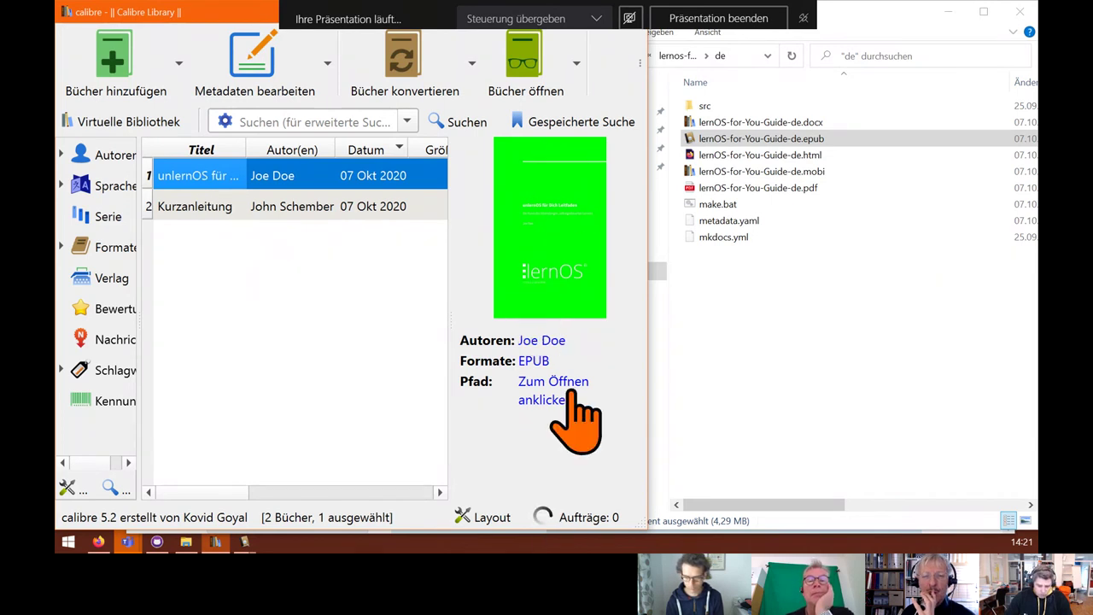
# - Examine the cover and book details of unlernOS für Dich Leitfaden in the Calibre library
pyautogui.click(547, 243)
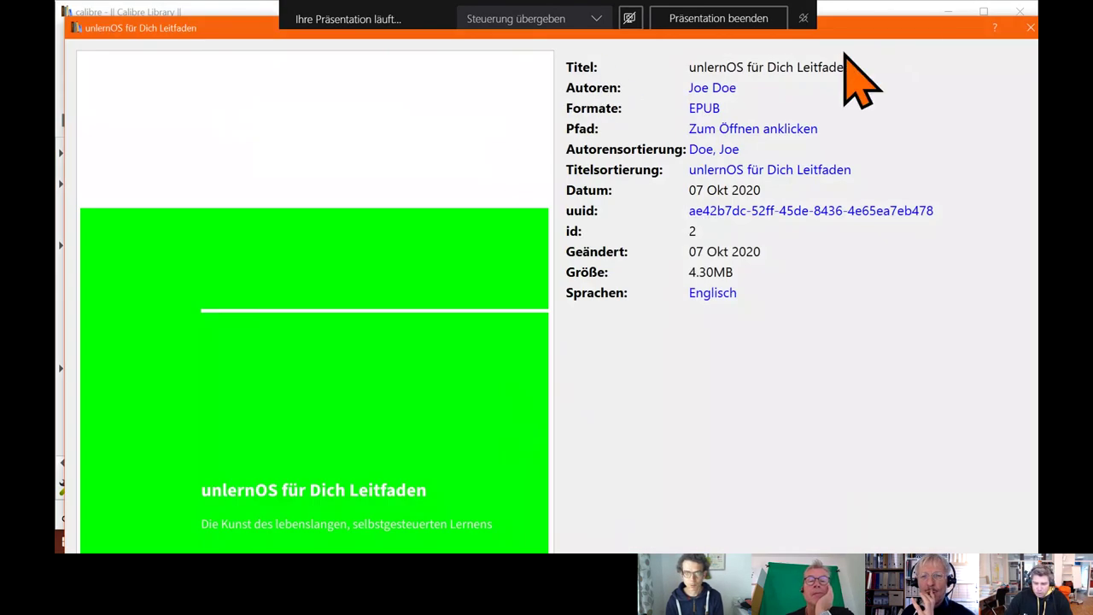
pyautogui.moveTo(889, 38); pyautogui.dragTo(961, 62)
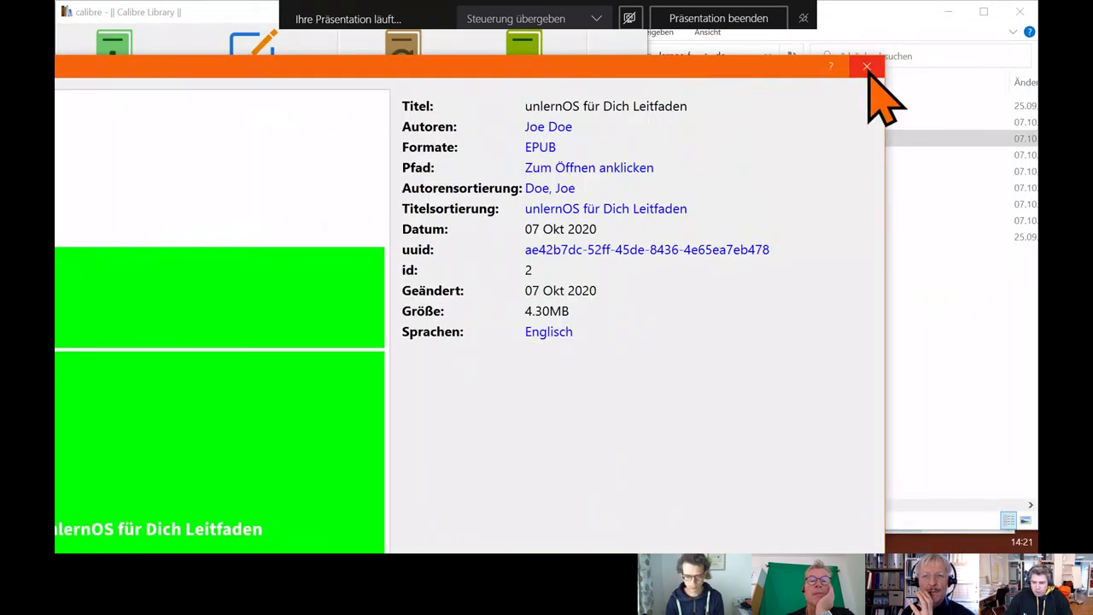
pyautogui.click(864, 69)
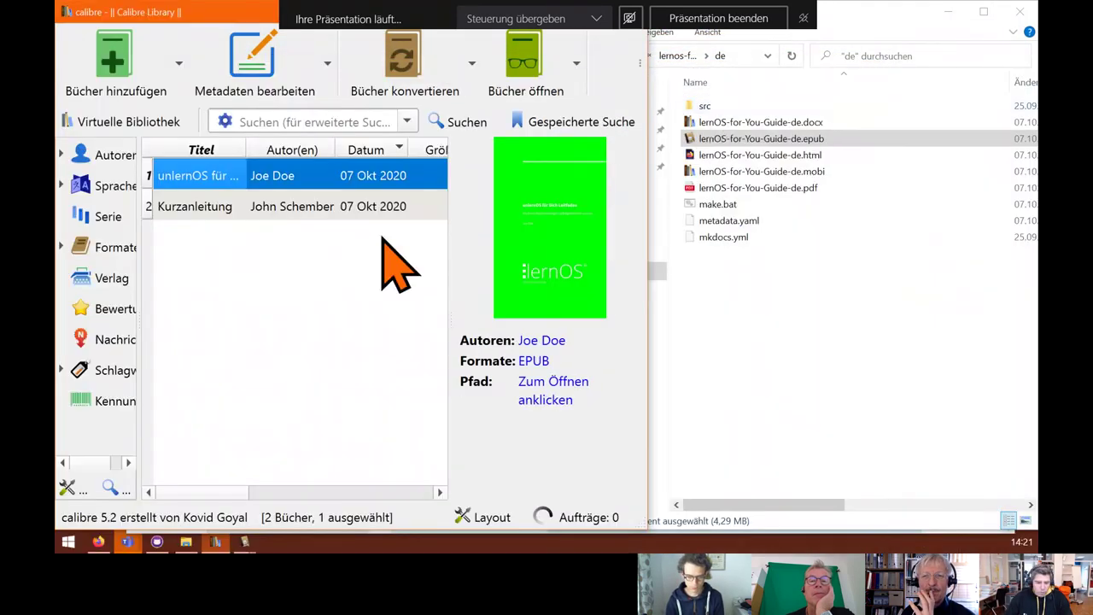
# - Close Calibre and select lernOS-for-You-Guide-de.mobi in the de folder
pyautogui.doubleClick(223, 19)
pyautogui.click(999, 137)
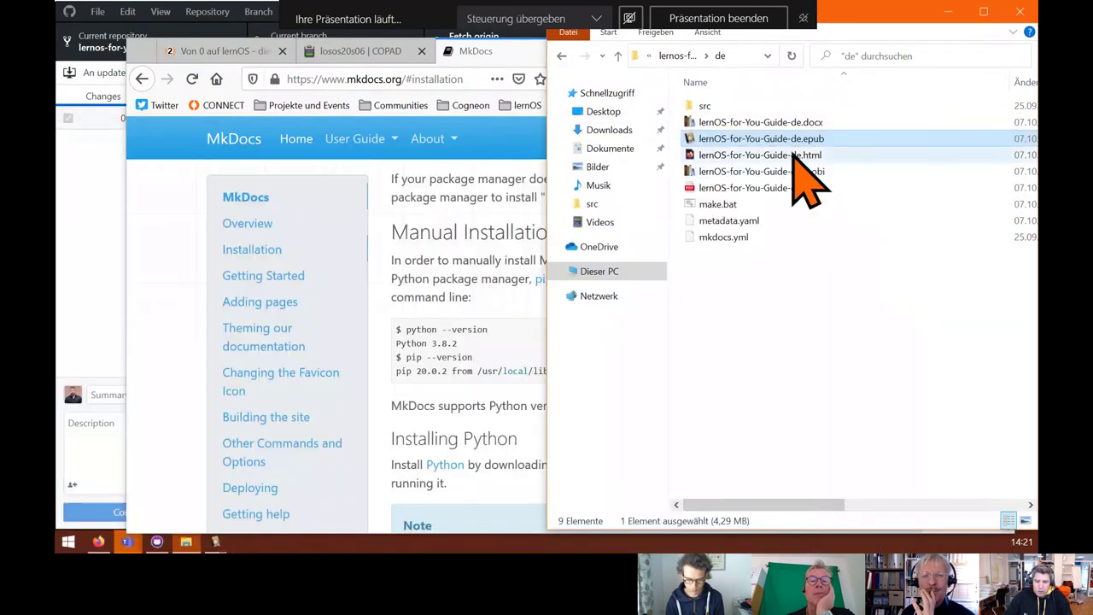
pyautogui.click(807, 172)
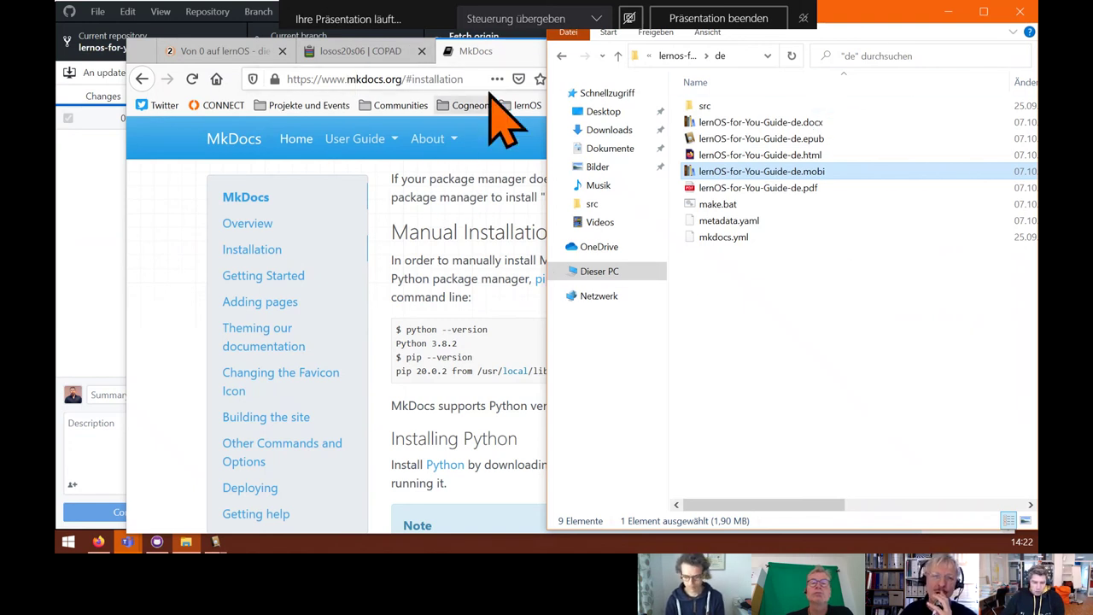
# - Close the Firefox, File Explorer and GitHub Desktop windows to clear the desktop
pyautogui.click(501, 55)
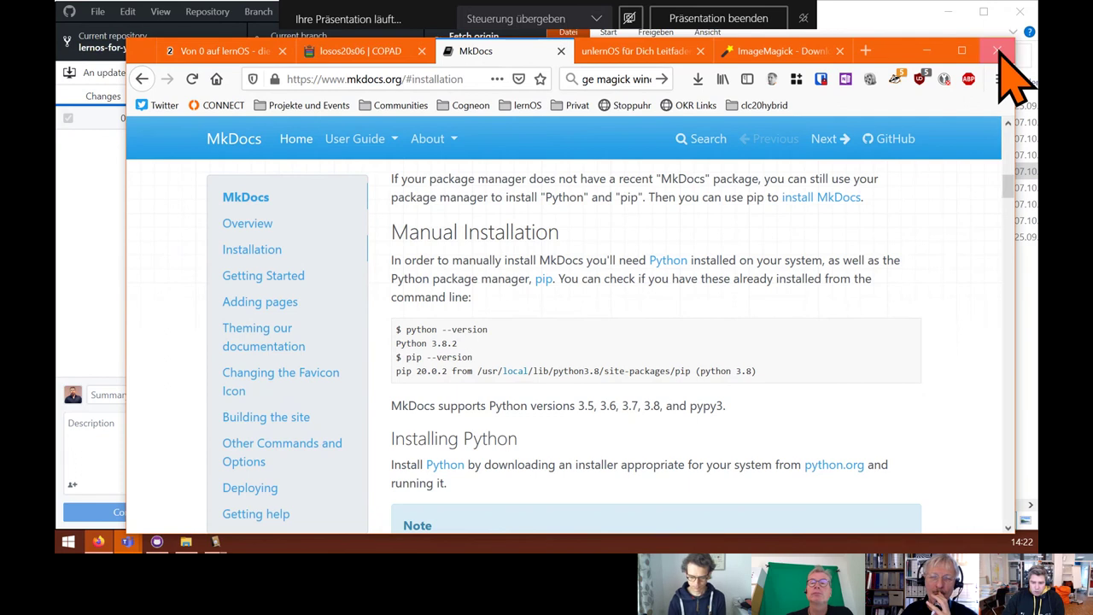
pyautogui.click(999, 51)
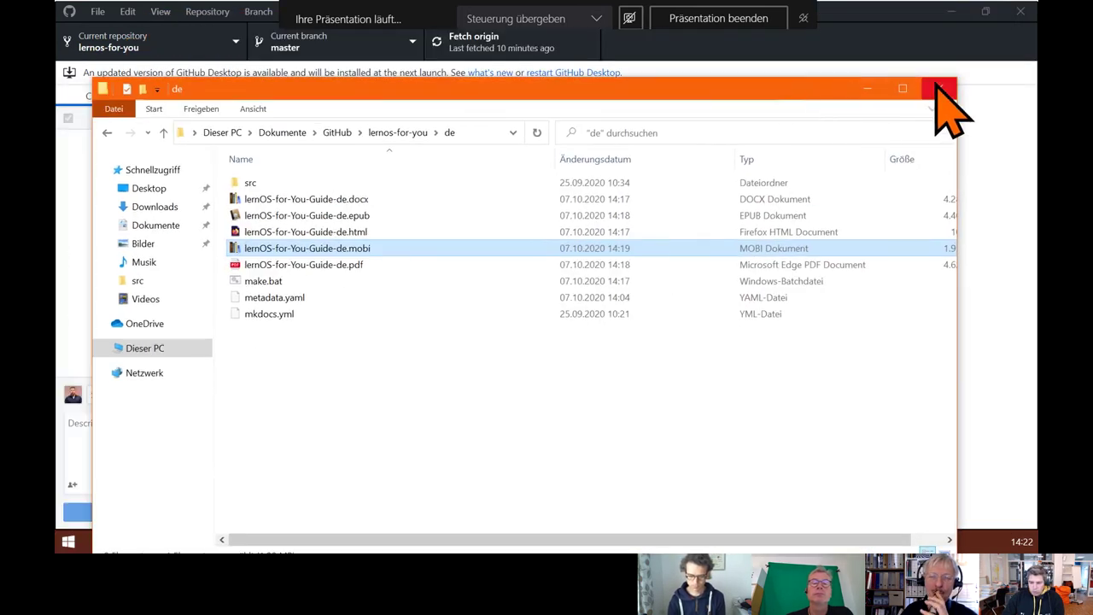
pyautogui.click(938, 88)
pyautogui.click(1020, 11)
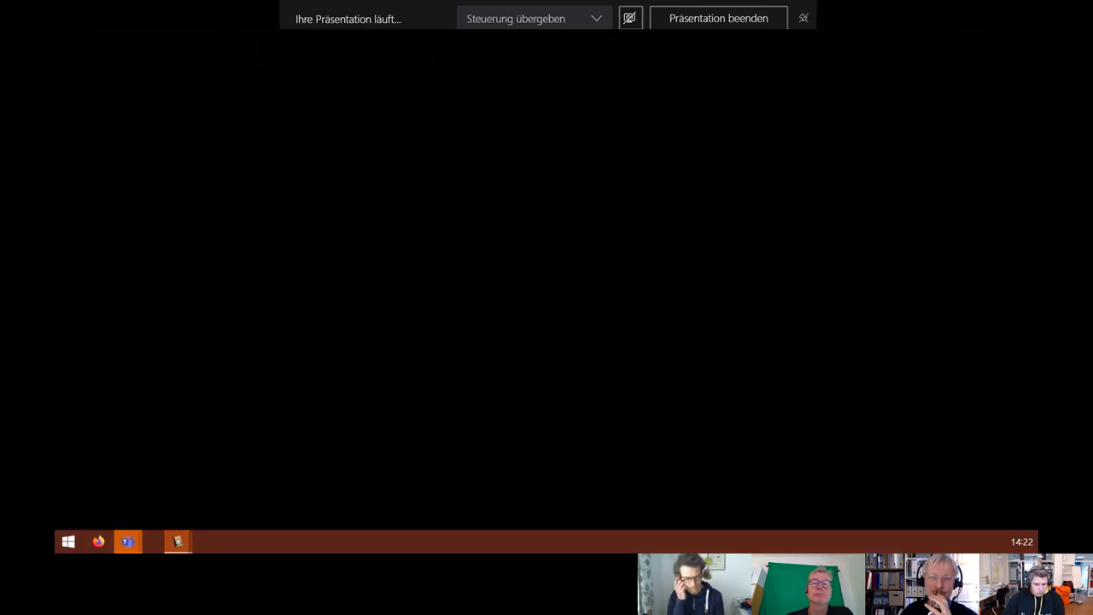
# - Run make.bat from the de folder of the lernos-for-you repository under Dokumente > GitHub and shift its console window aside
pyautogui.press('super+e')
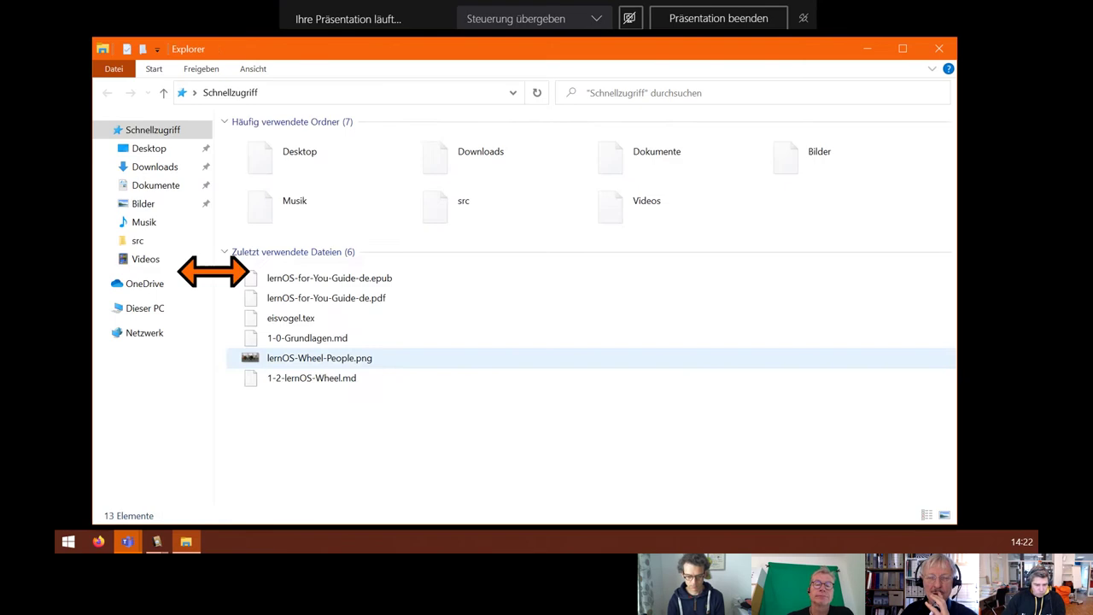
pyautogui.click(171, 186)
pyautogui.doubleClick(272, 145)
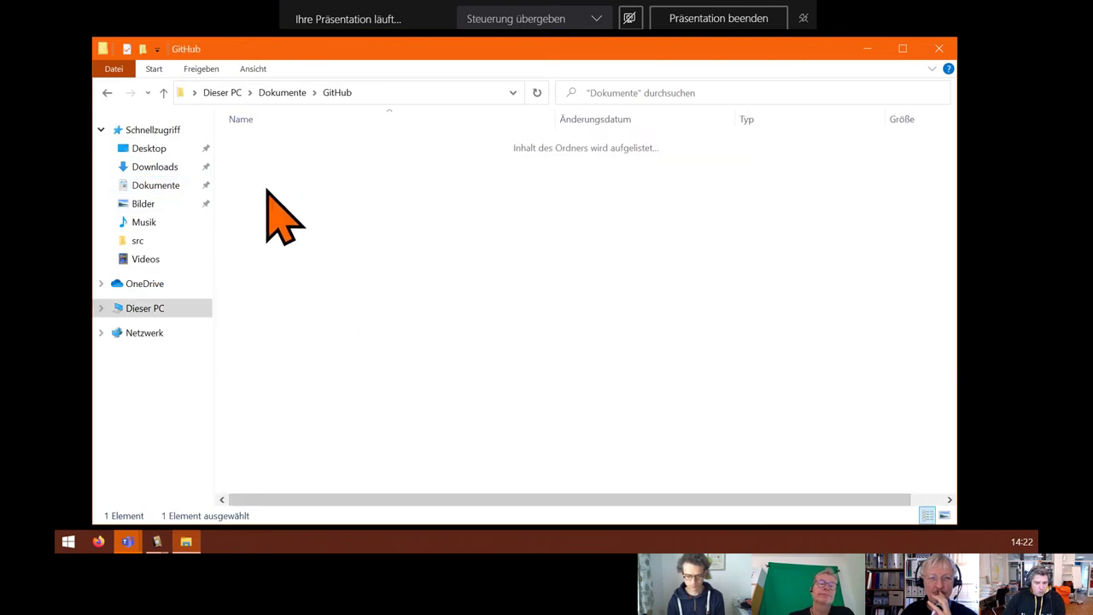
pyautogui.doubleClick(264, 146)
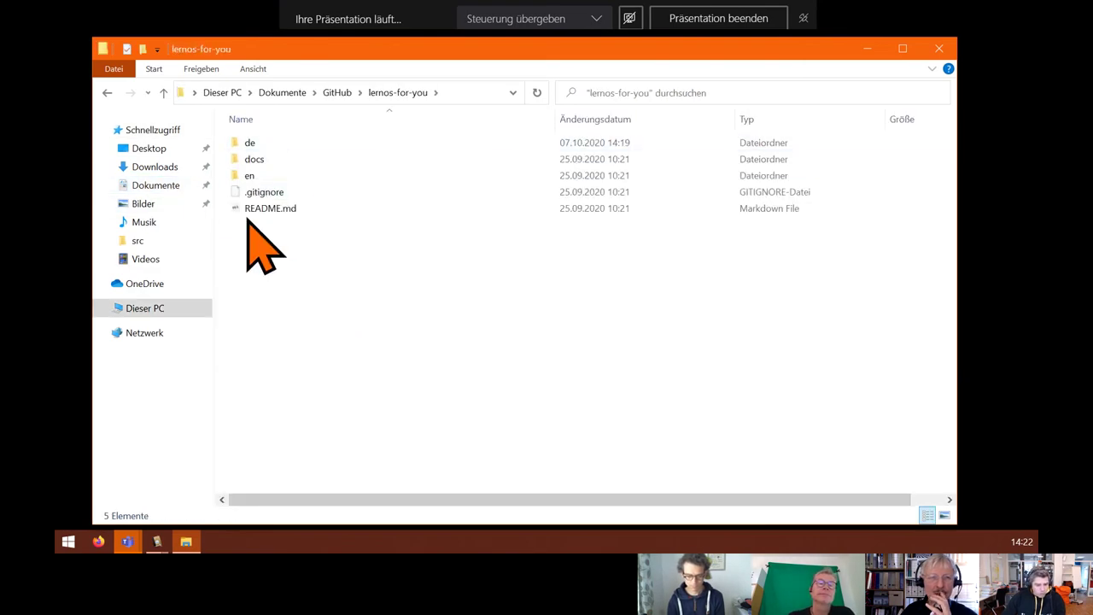
pyautogui.doubleClick(256, 143)
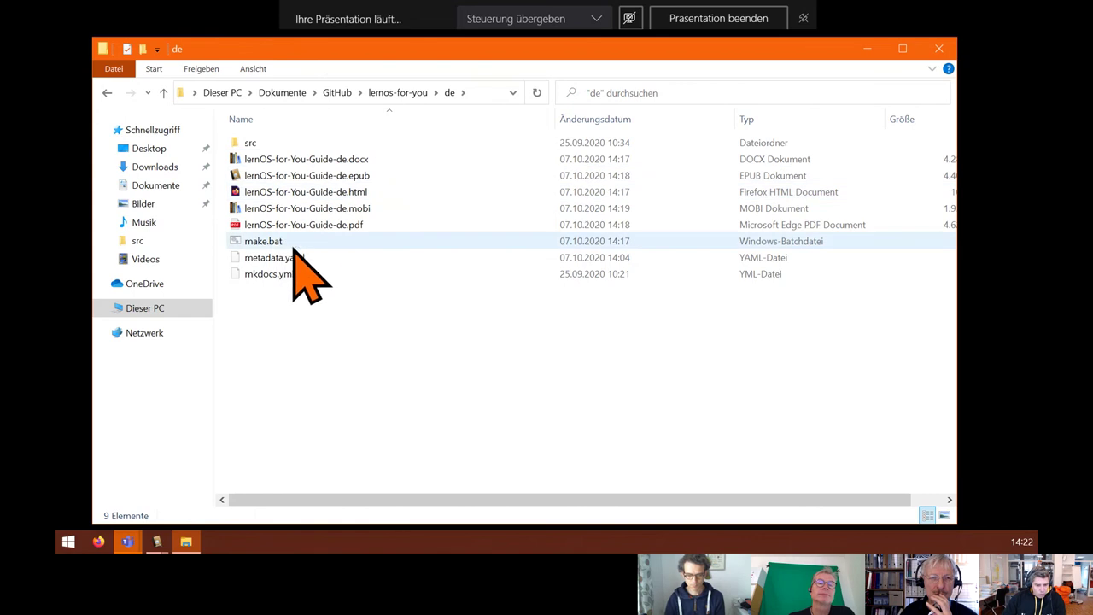
pyautogui.doubleClick(271, 242)
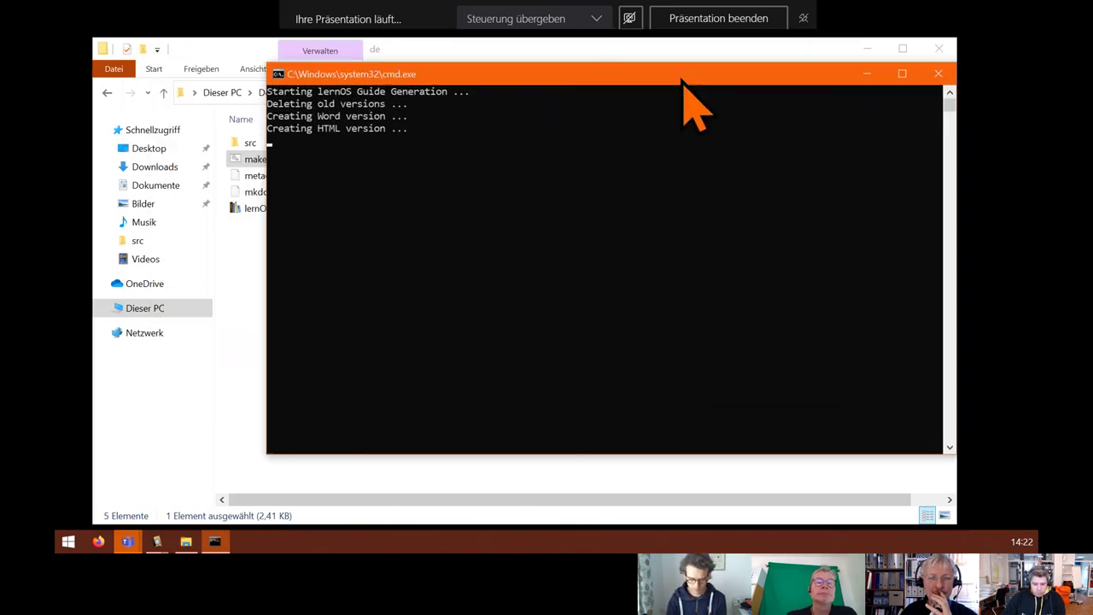
pyautogui.moveTo(683, 83); pyautogui.dragTo(706, 96)
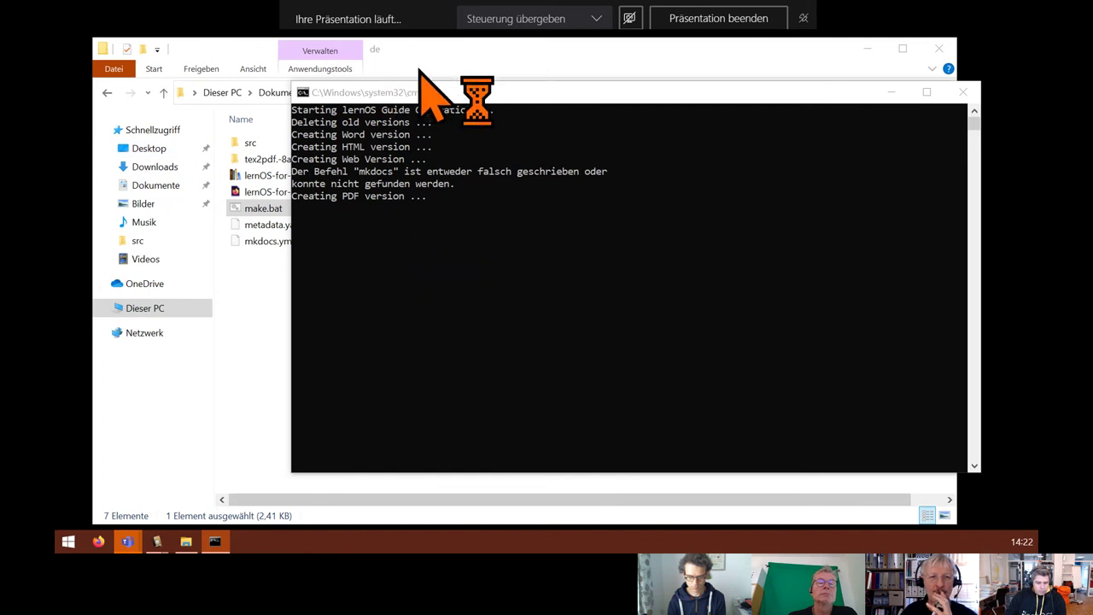
# - Check the Scripts folder of the Python39 installation under C:\Programme for an mkdocs executable, and return to the Python39 folder
pyautogui.click(236, 359)
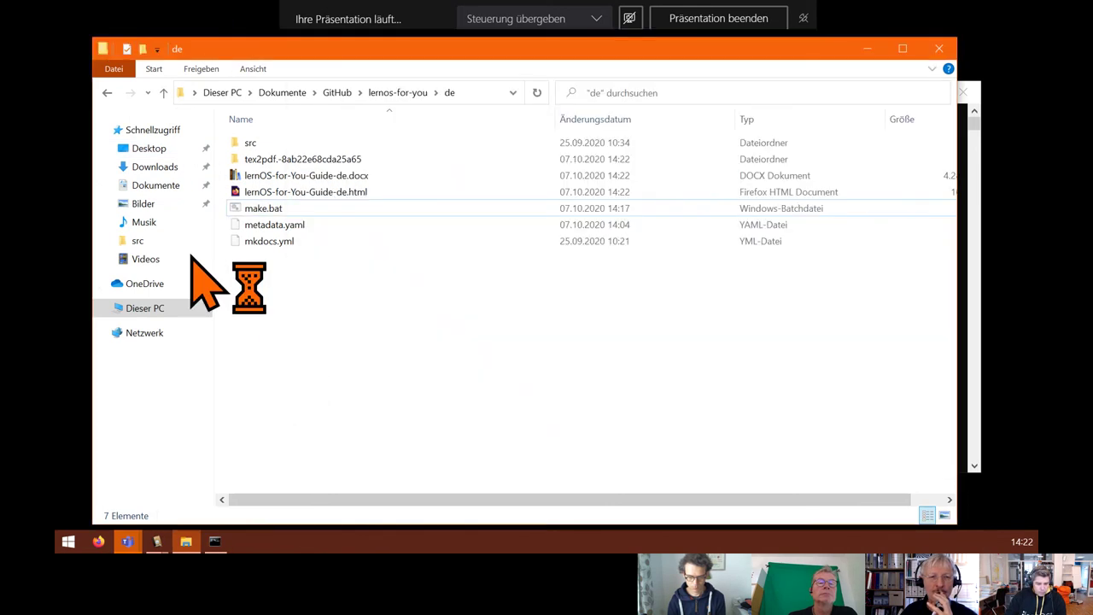
pyautogui.click(161, 307)
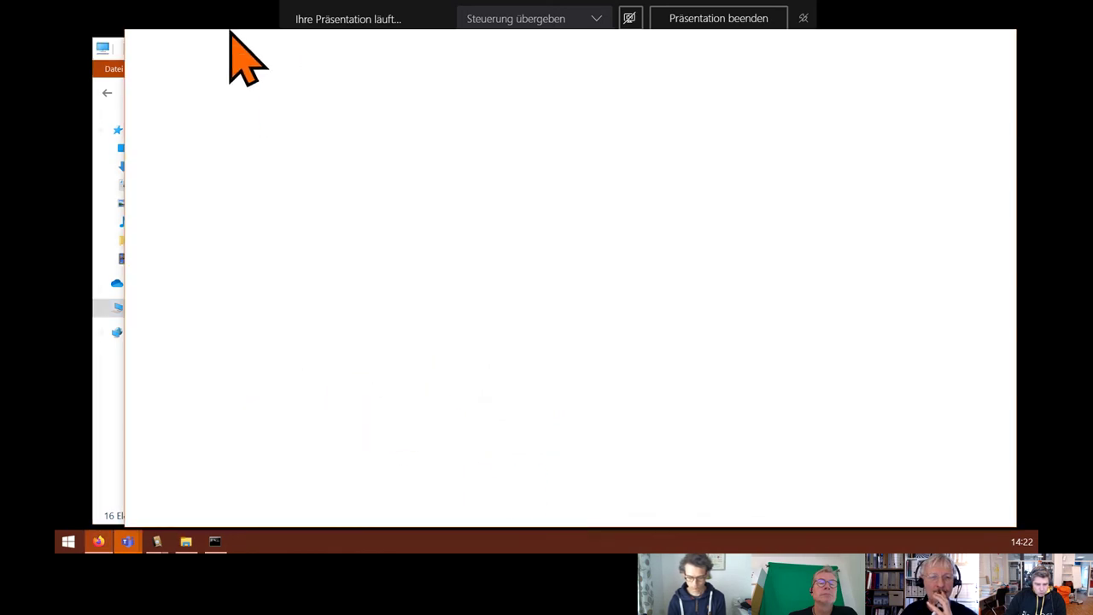
pyautogui.doubleClick(303, 323)
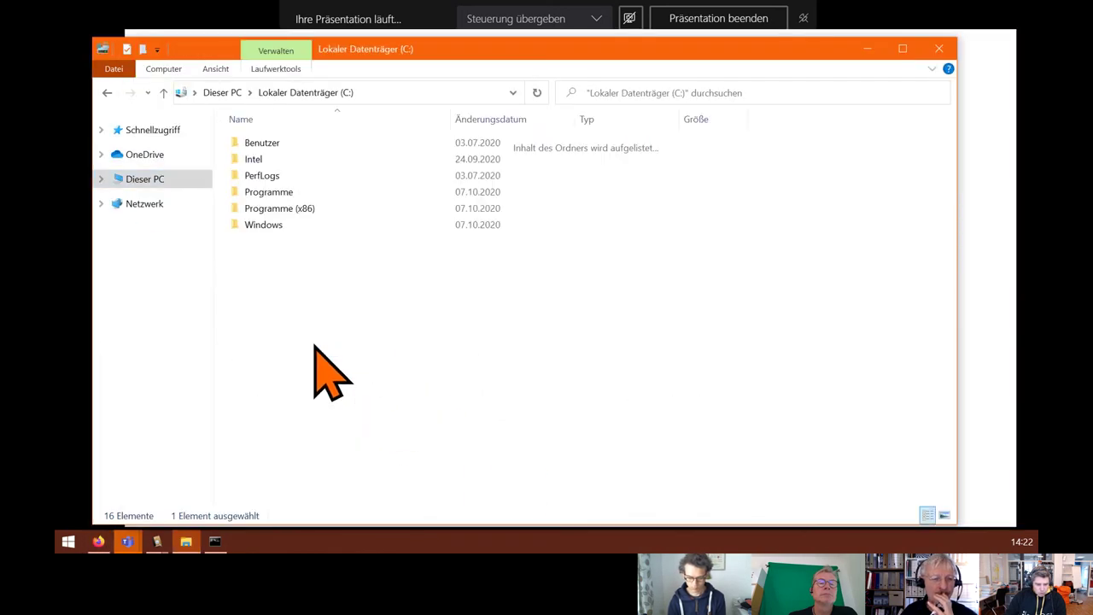
pyautogui.doubleClick(282, 192)
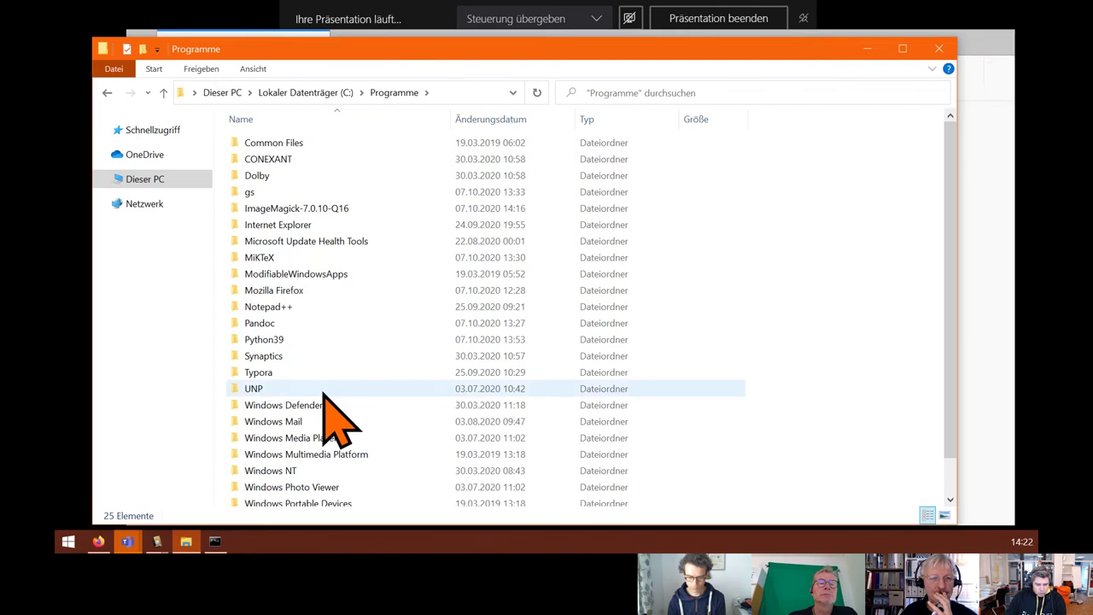
pyautogui.doubleClick(292, 340)
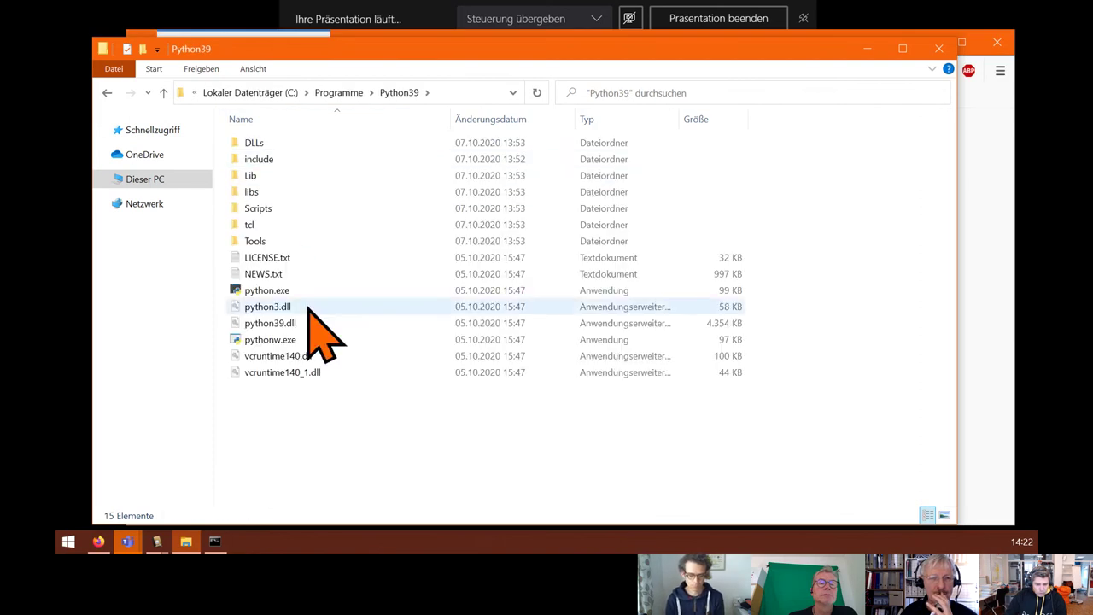
pyautogui.click(283, 207)
pyautogui.doubleClick(282, 207)
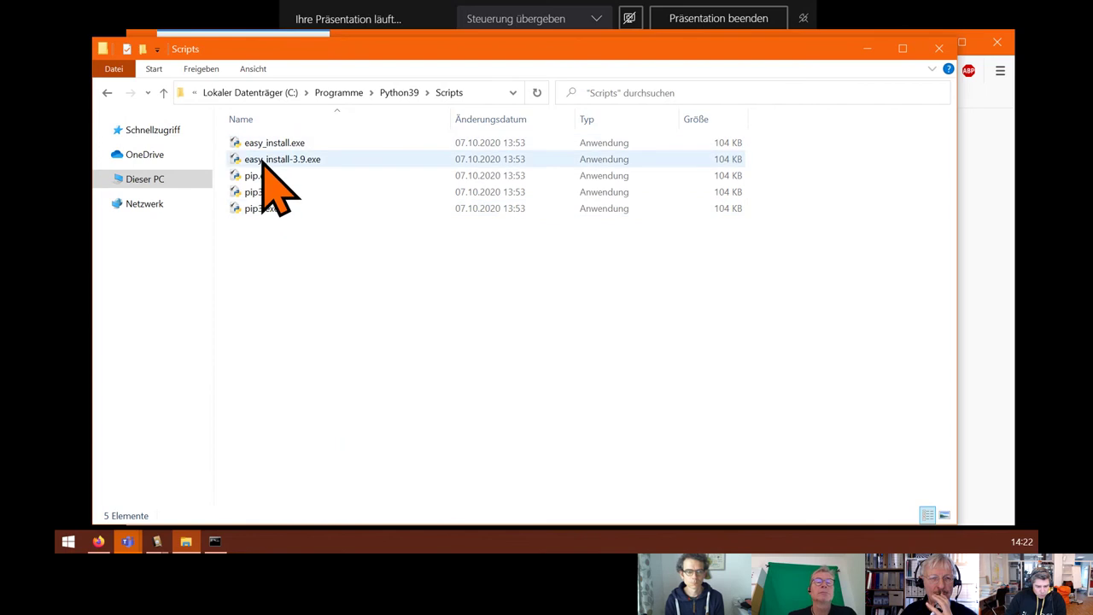
pyautogui.click(107, 92)
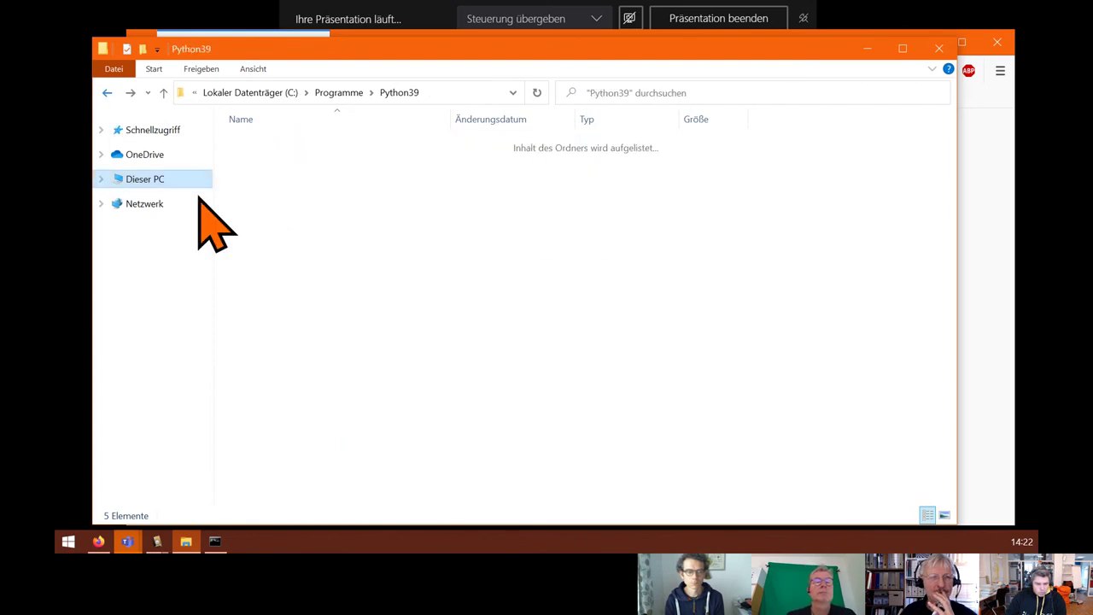
# - Search the web for mkdocs in a maximized Firefox window and open the official MkDocs site from the results
pyautogui.click(101, 541)
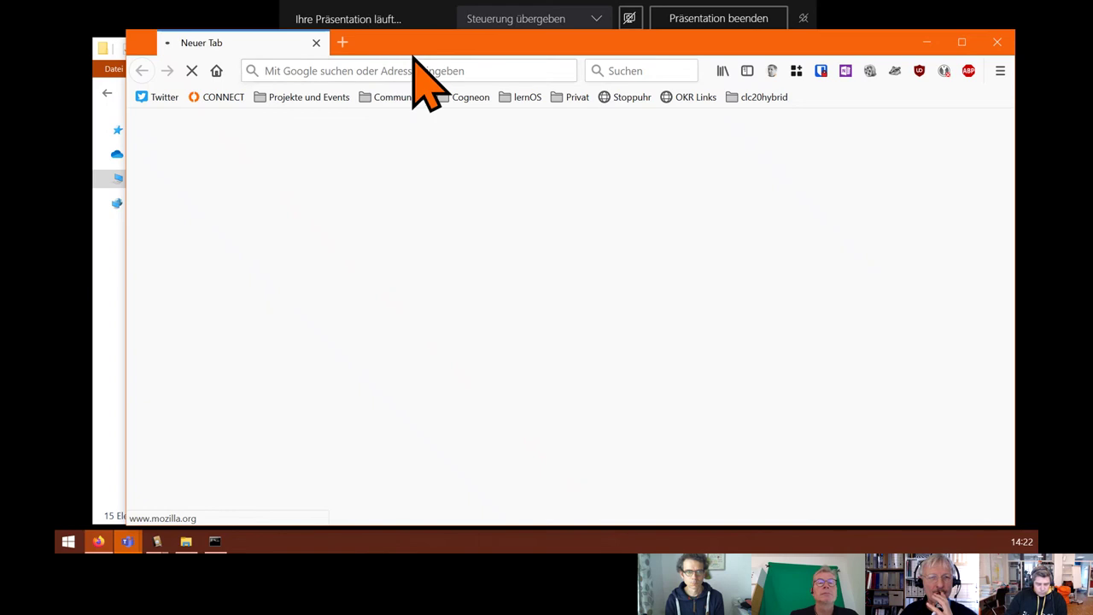
pyautogui.click(355, 77)
pyautogui.write('mkdocs')
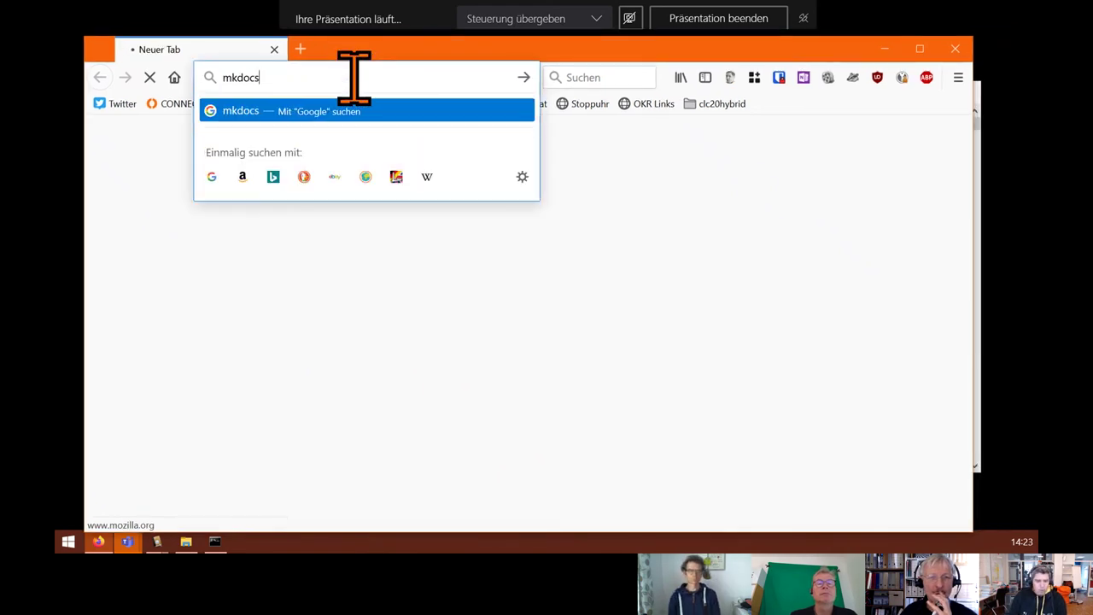
pyautogui.press('Return')
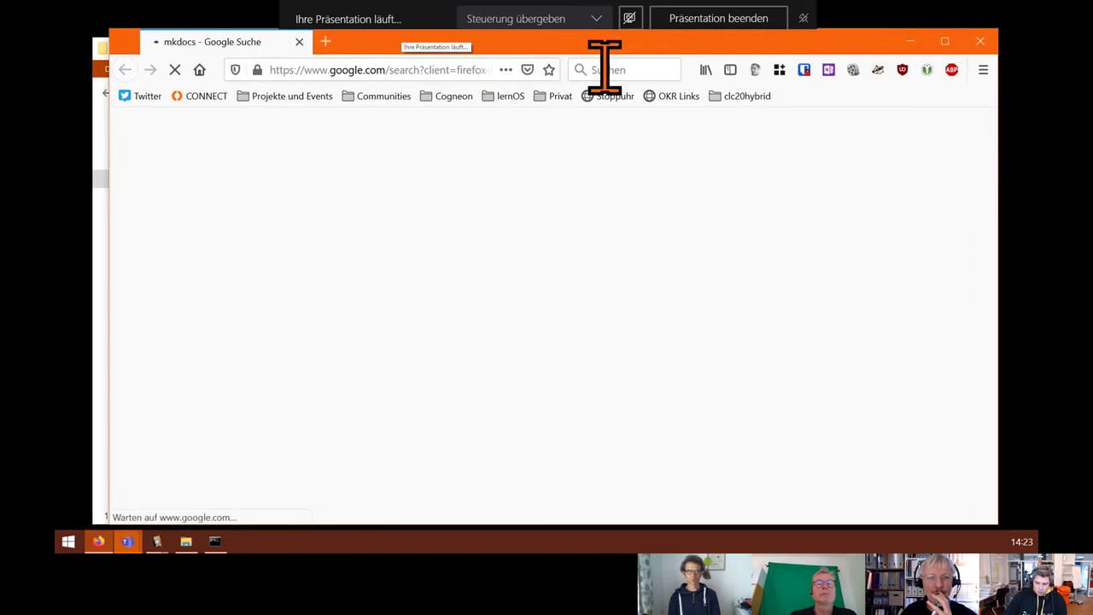
pyautogui.click(945, 41)
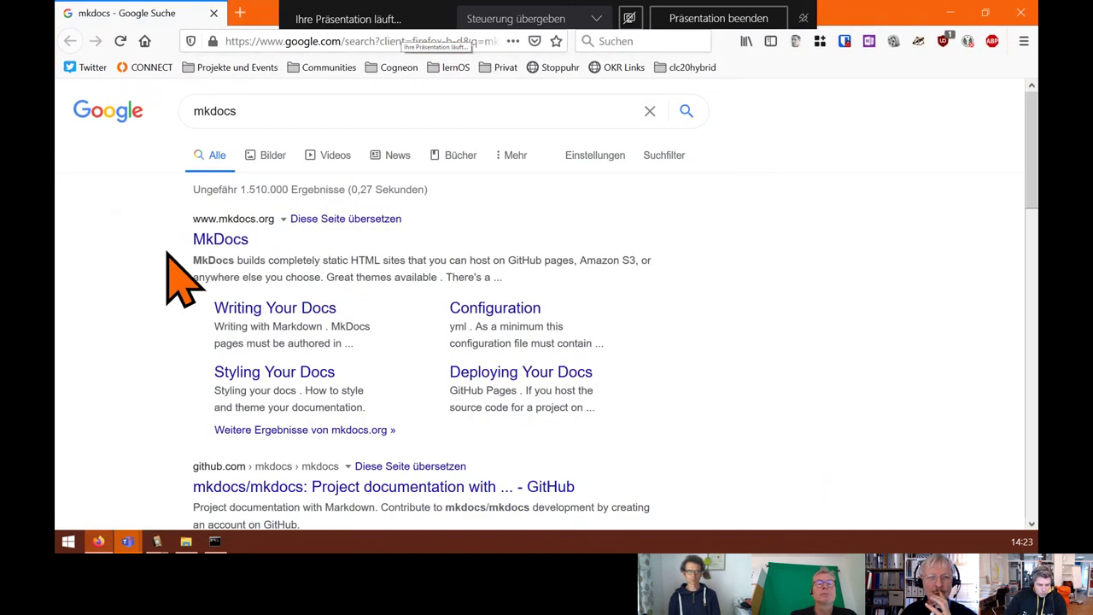
pyautogui.click(219, 241)
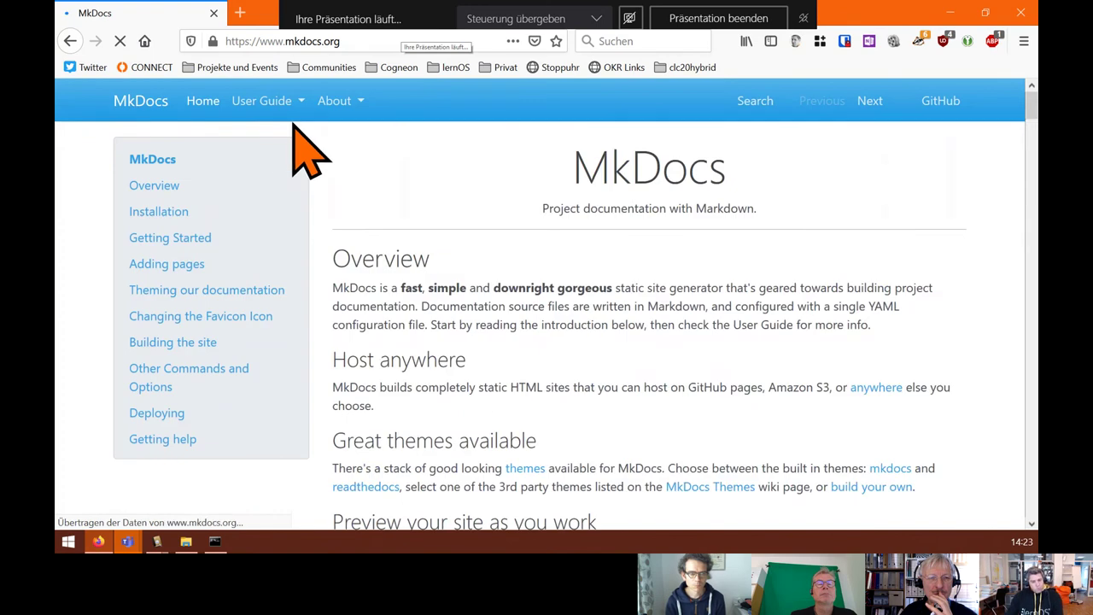
# - Read the manual installation instructions on the MkDocs site, covering supported Python versions, the PATH note and the pip command
pyautogui.scroll(-8, 505, 371)
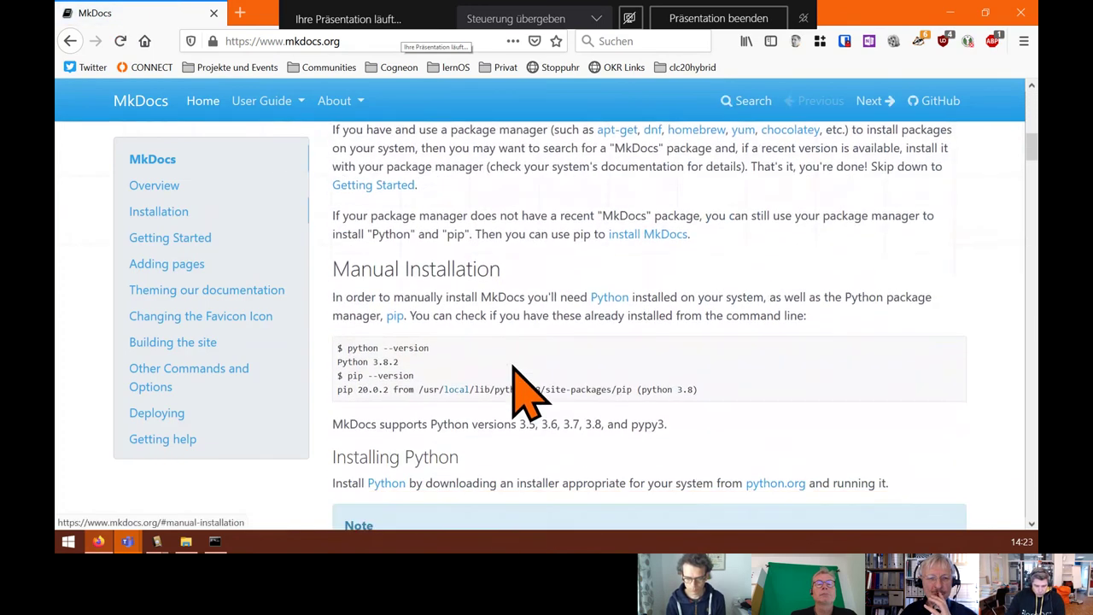
pyautogui.moveTo(595, 416); pyautogui.dragTo(610, 418)
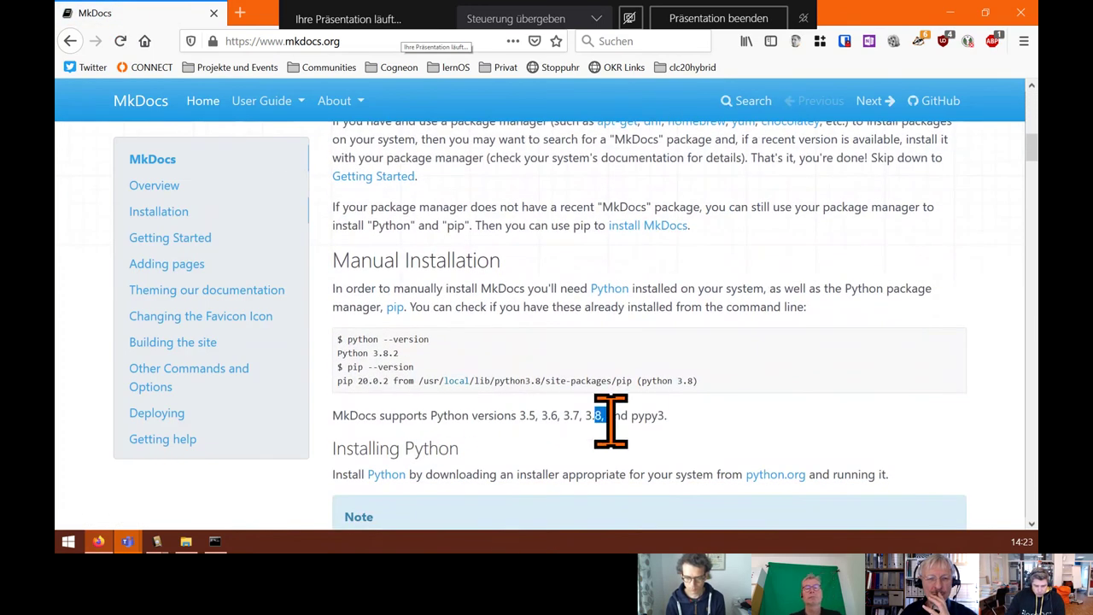
pyautogui.scroll(-7, 570, 415)
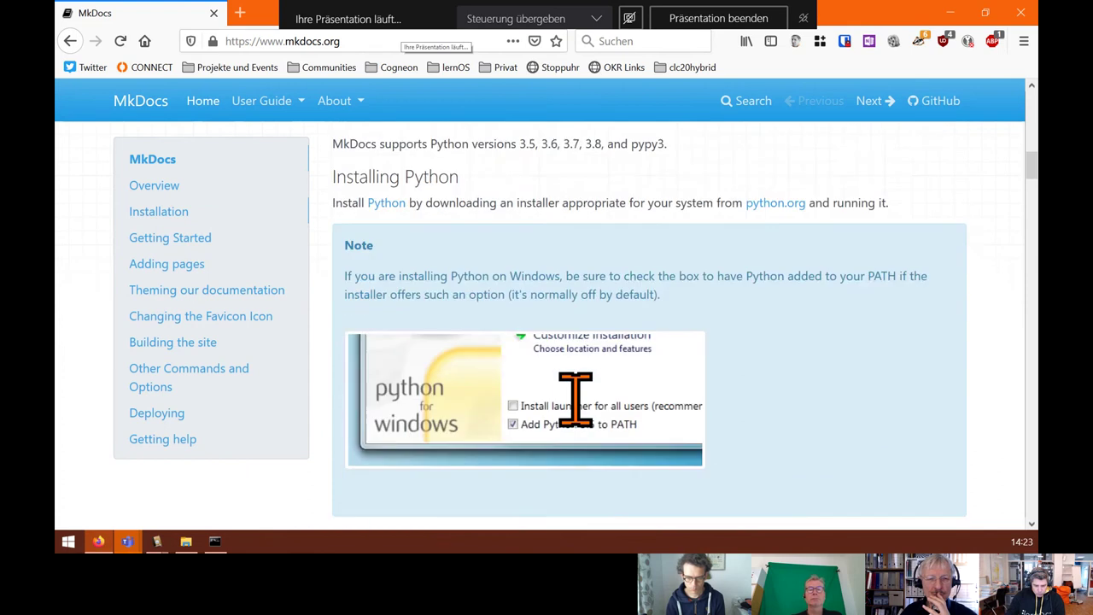
pyautogui.scroll(-3, 575, 397)
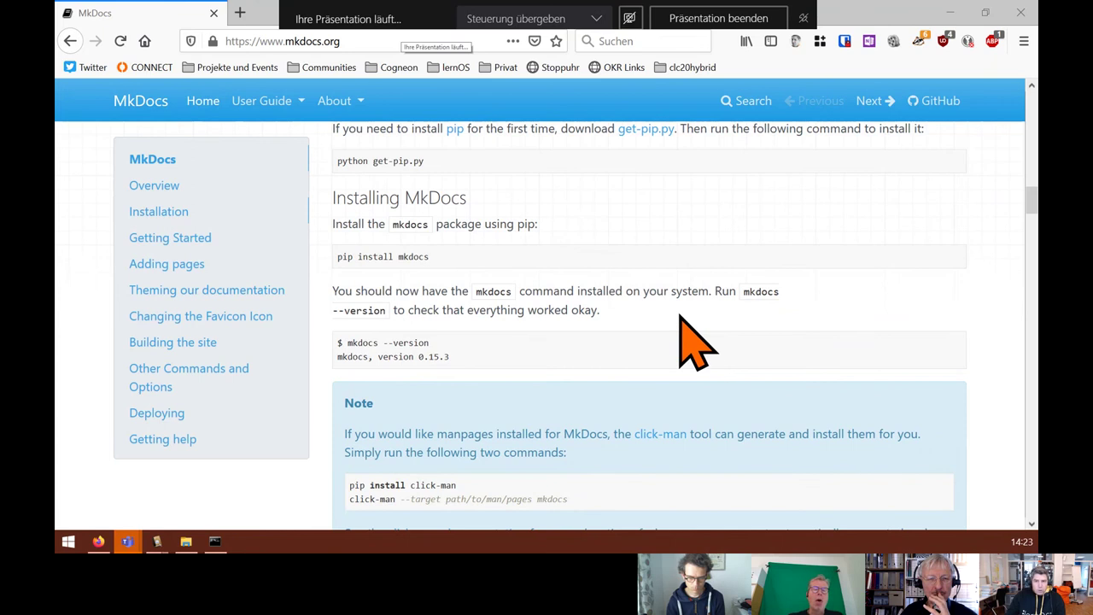
# - Open a new command prompt beside the running build and query the installed MkDocs version with mkdocs --version
pyautogui.hotkey('alt', 'Tab')
pyautogui.click(542, 281)
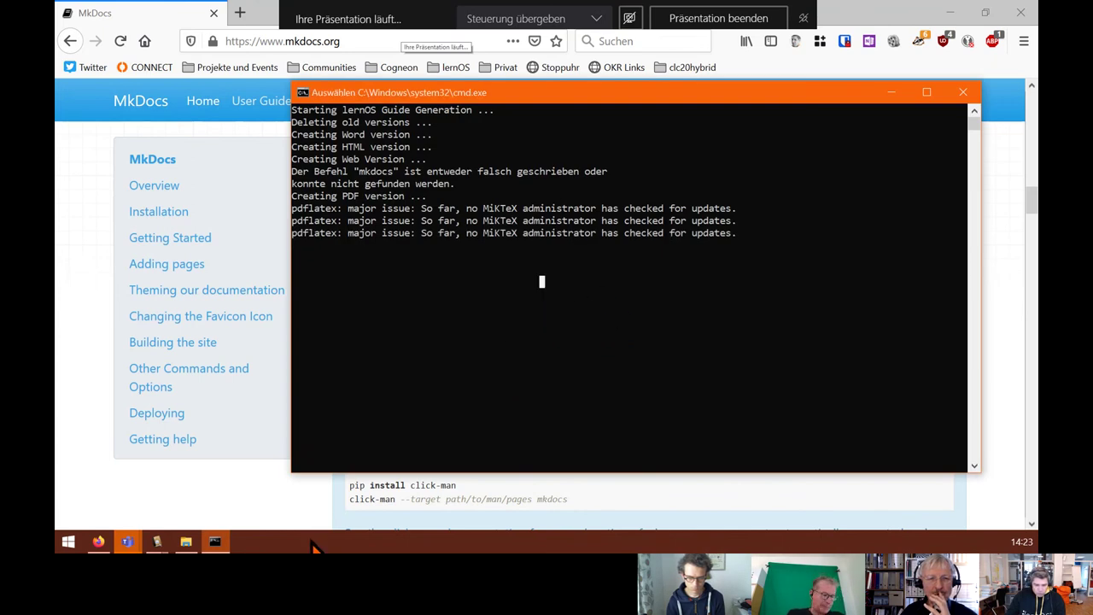
pyautogui.middleClick(214, 541)
pyautogui.moveTo(627, 195); pyautogui.dragTo(508, 98)
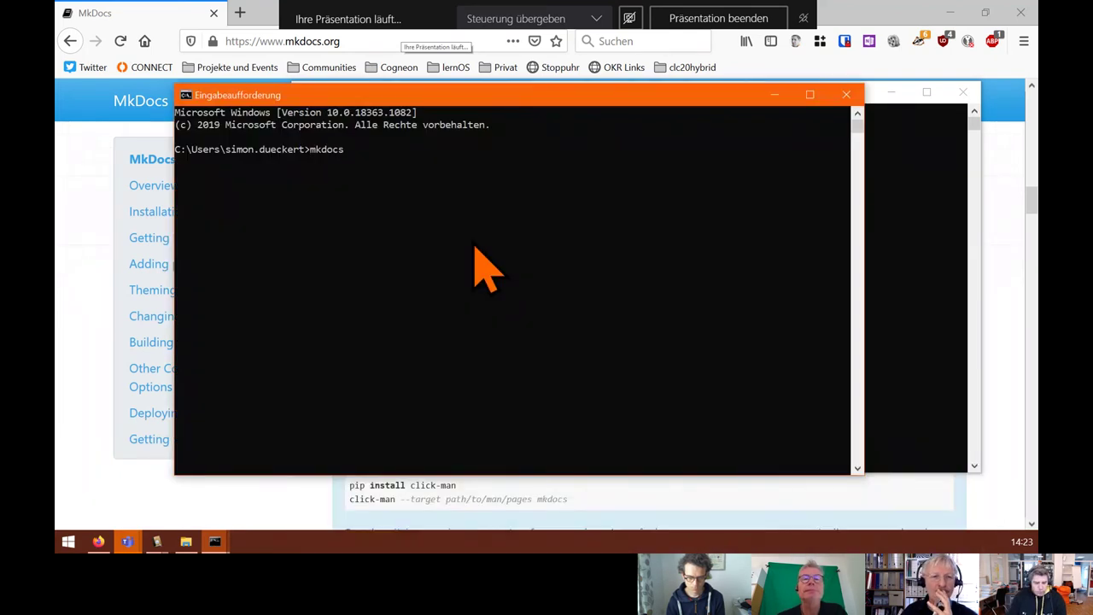
pyautogui.write('mkdocs --version')
pyautogui.press('Return')
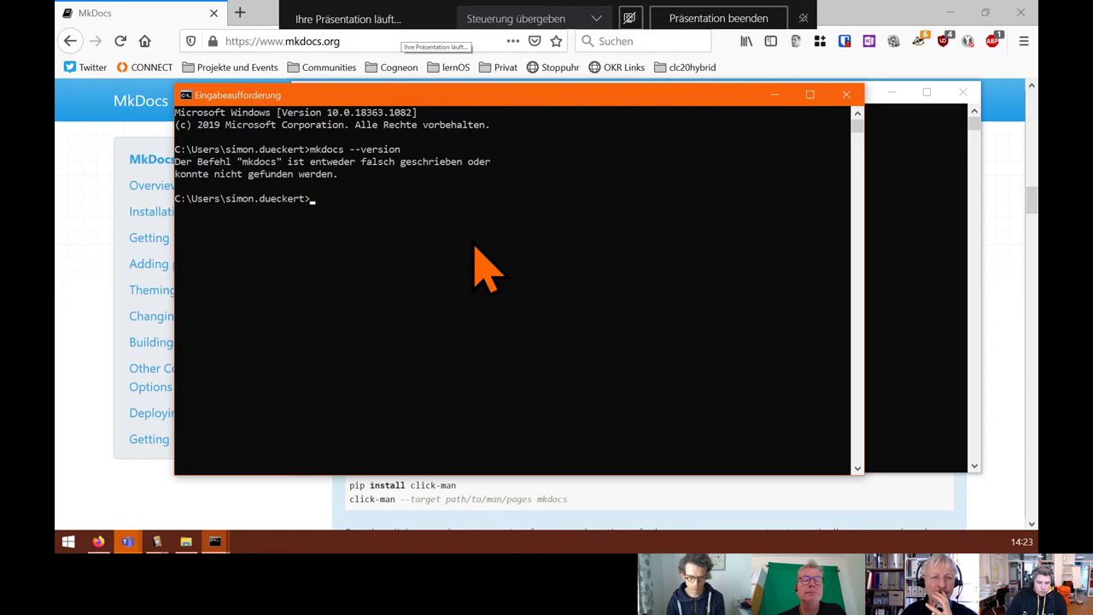
pyautogui.moveTo(419, 111); pyautogui.dragTo(481, 158)
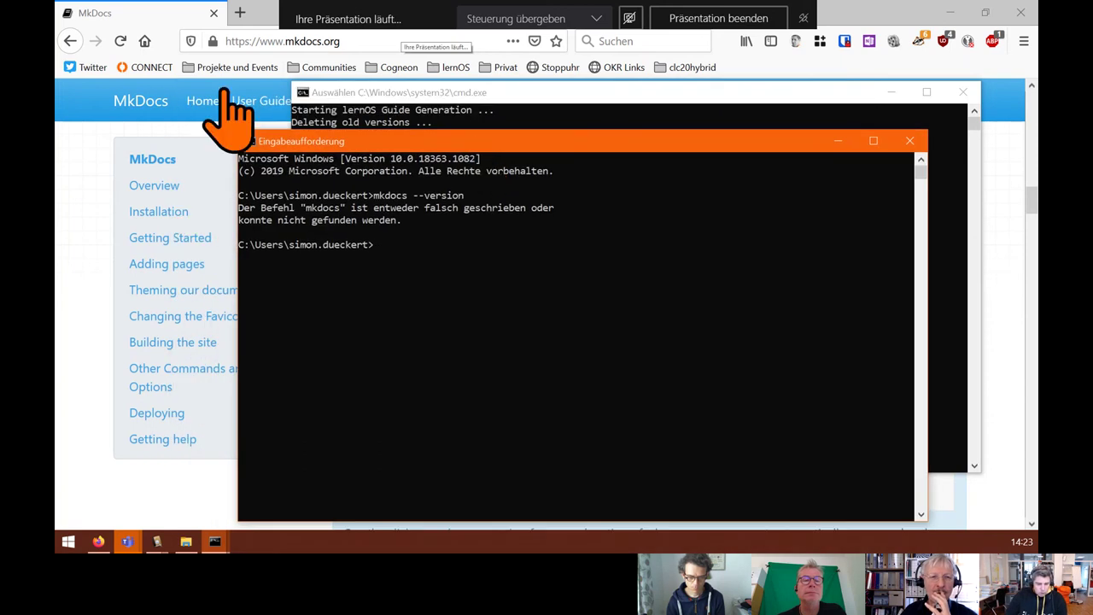
# - Switch back to Firefox and search the web for "mkdocs windows path"
pyautogui.click(93, 196)
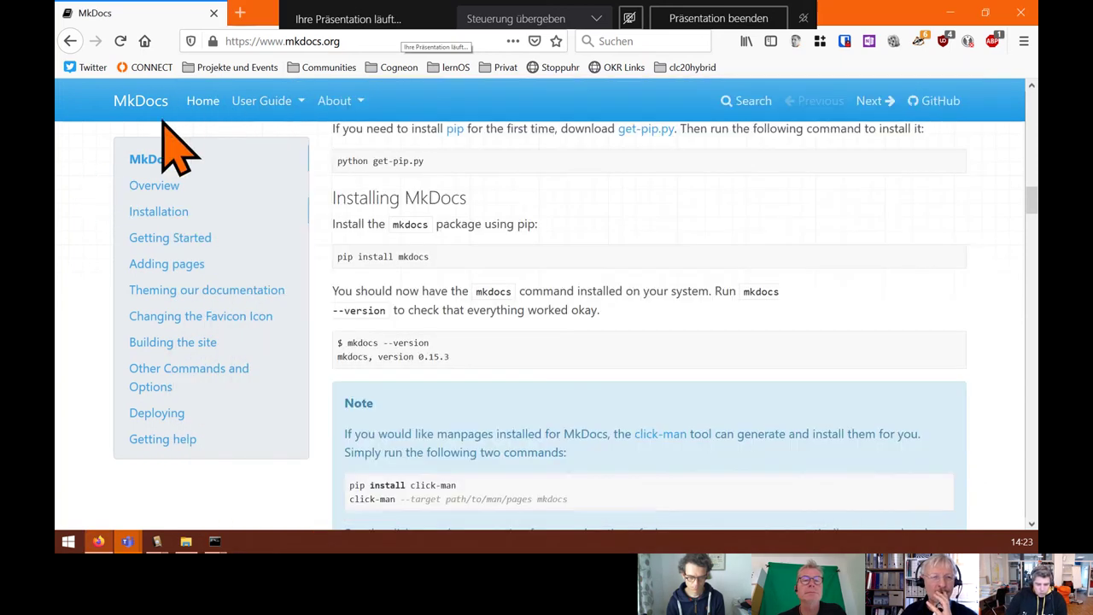
pyautogui.click(251, 41)
pyautogui.write('mkdocs v')
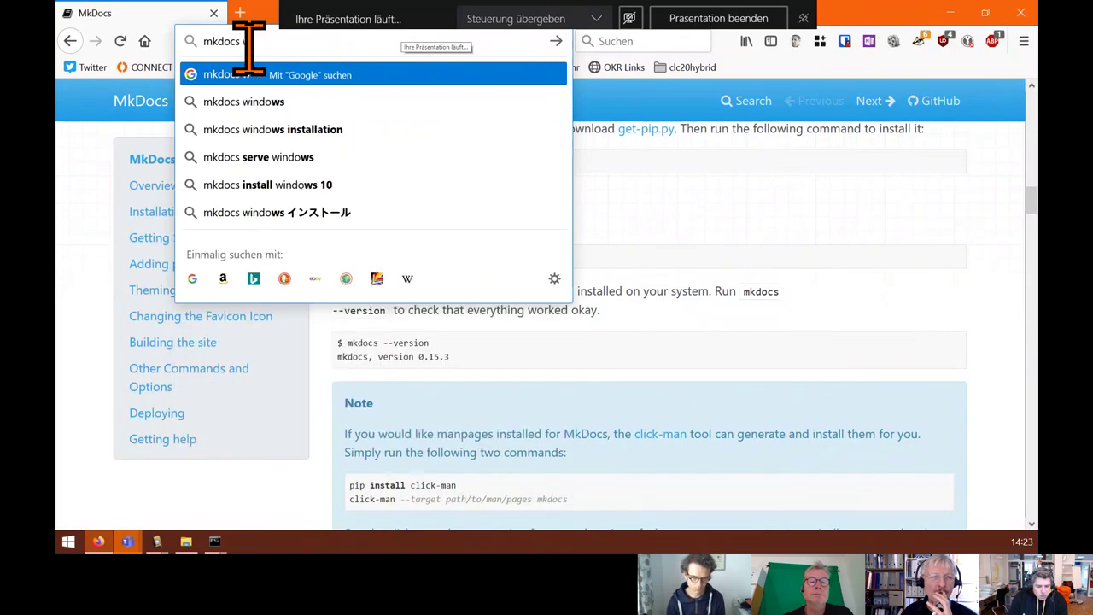
pyautogui.write('indos')
pyautogui.press('BackSpace')
pyautogui.write('ws path')
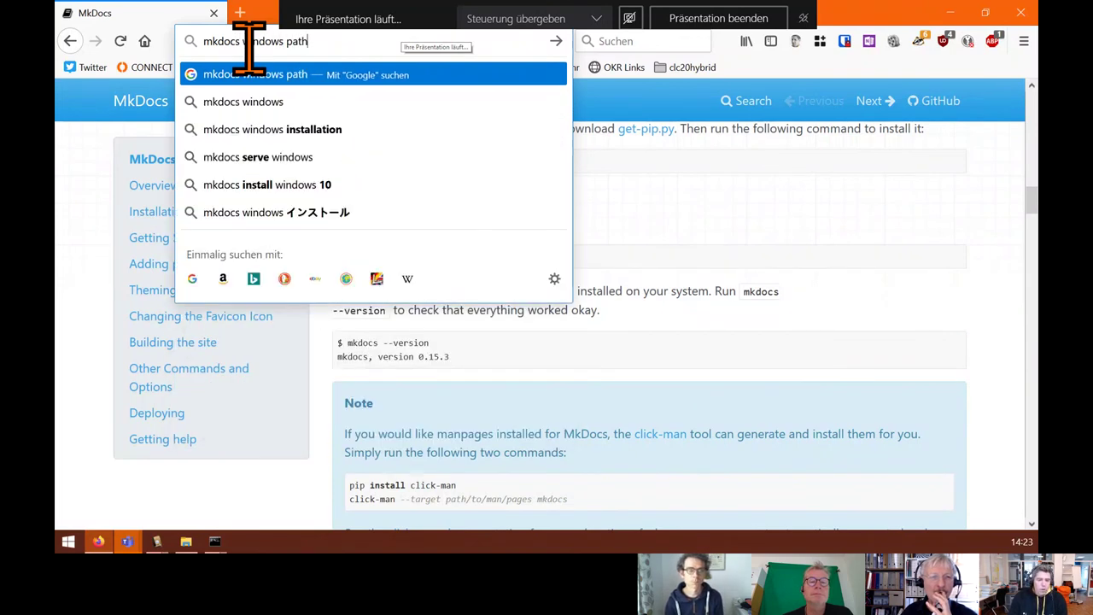
pyautogui.press('Return')
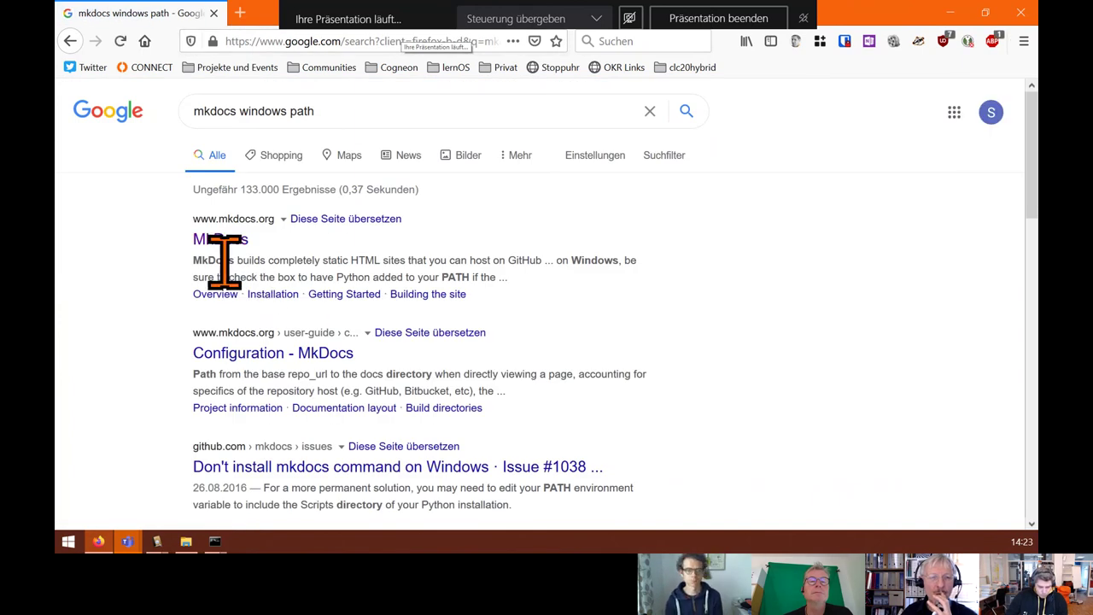
# - Look through the search results for MkDocs path help on Windows and open the official MkDocs result
pyautogui.scroll(-2, 265, 290)
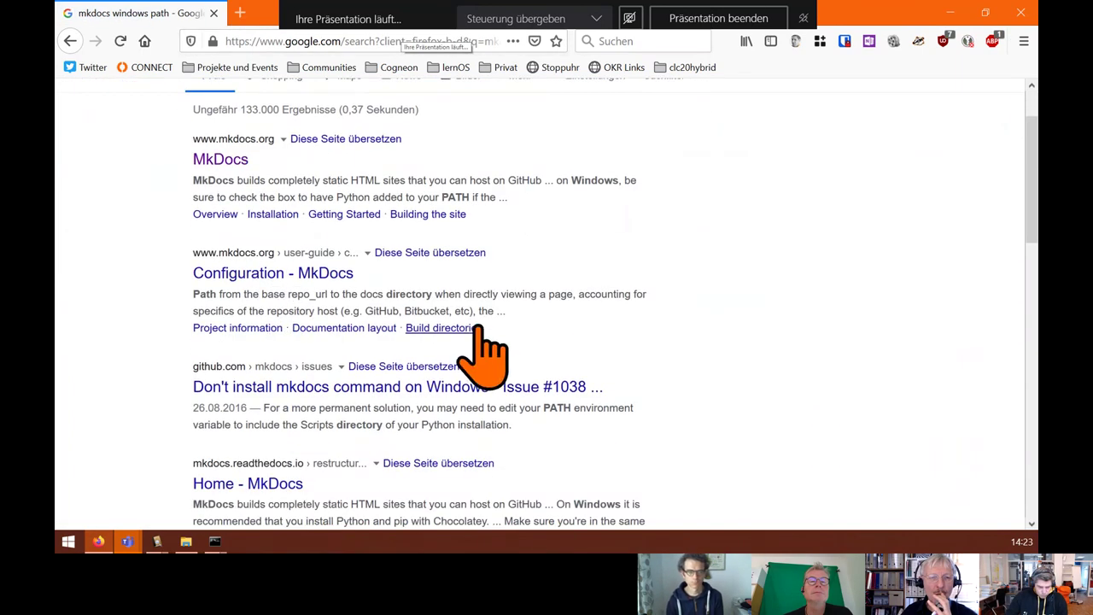
pyautogui.click(459, 464)
pyautogui.scroll(-1, 464, 453)
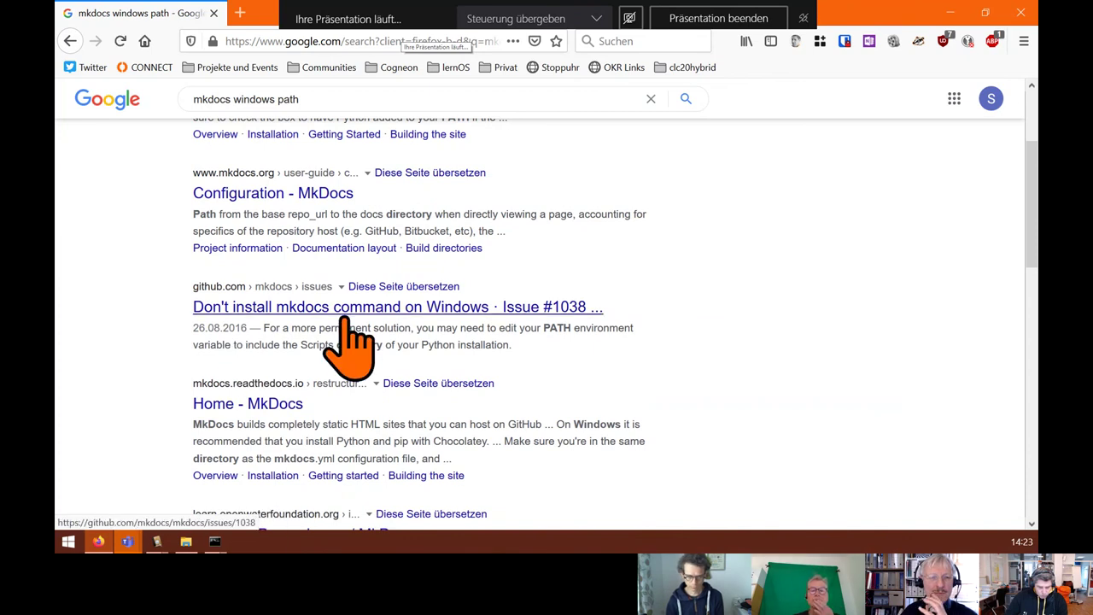
pyautogui.scroll(-3, 406, 436)
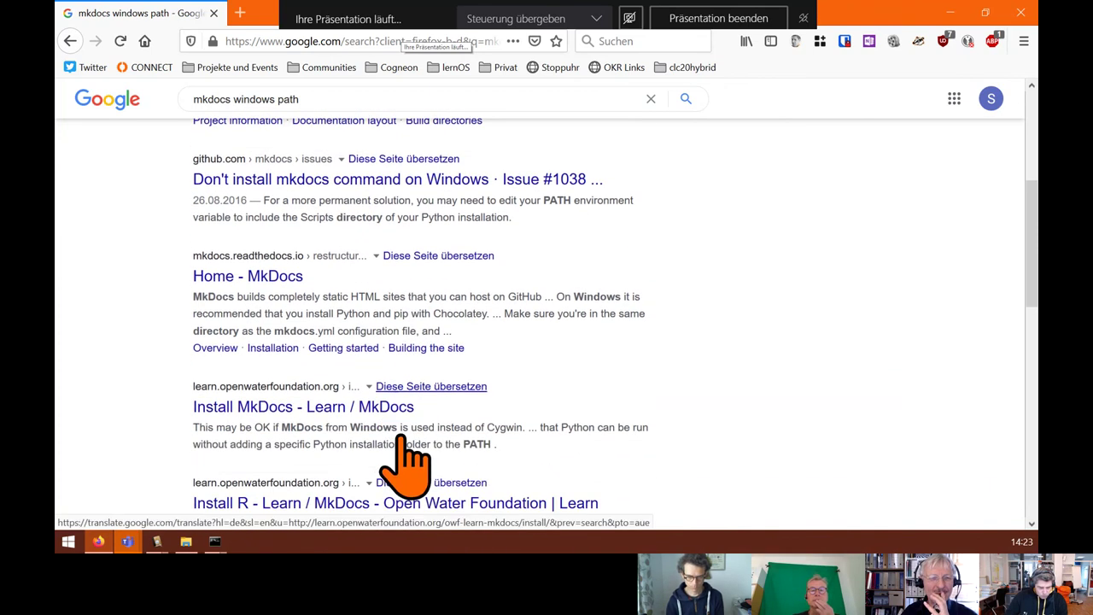
pyautogui.scroll(-3, 402, 476)
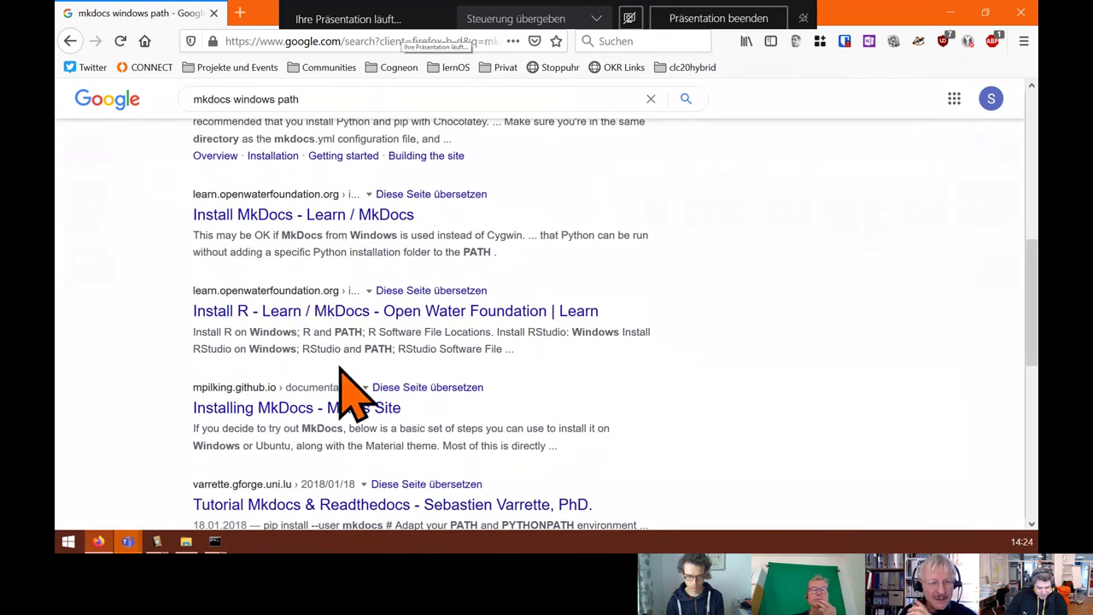
pyautogui.scroll(7, 348, 399)
pyautogui.click(239, 241)
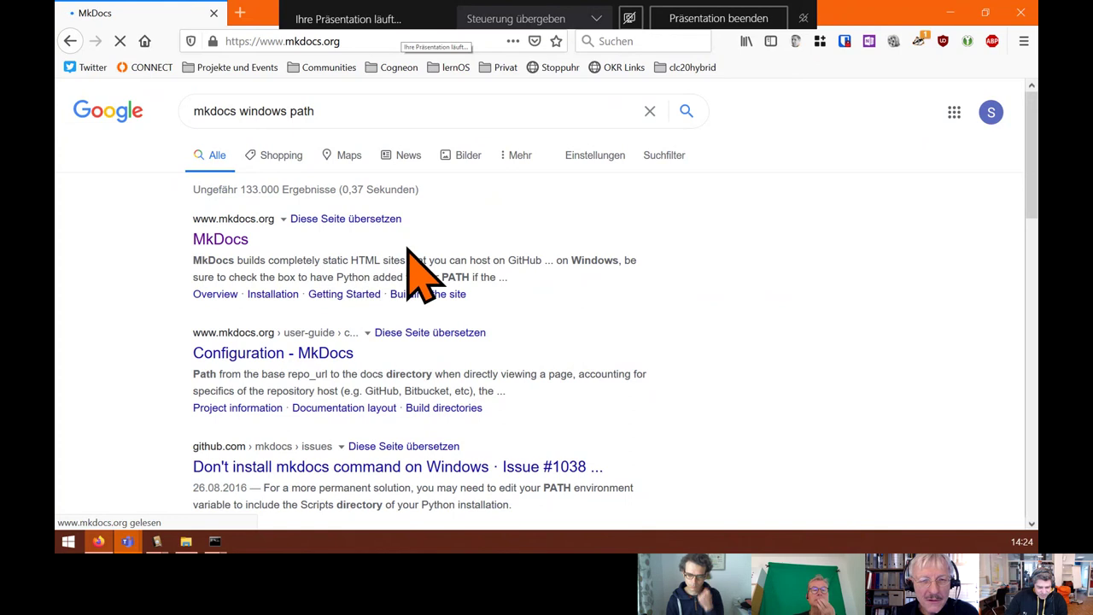
# - Find "path" on the MkDocs page and read the Python PATH note and the pip and MkDocs installation instructions
pyautogui.hotkey('ctrl', 'f')
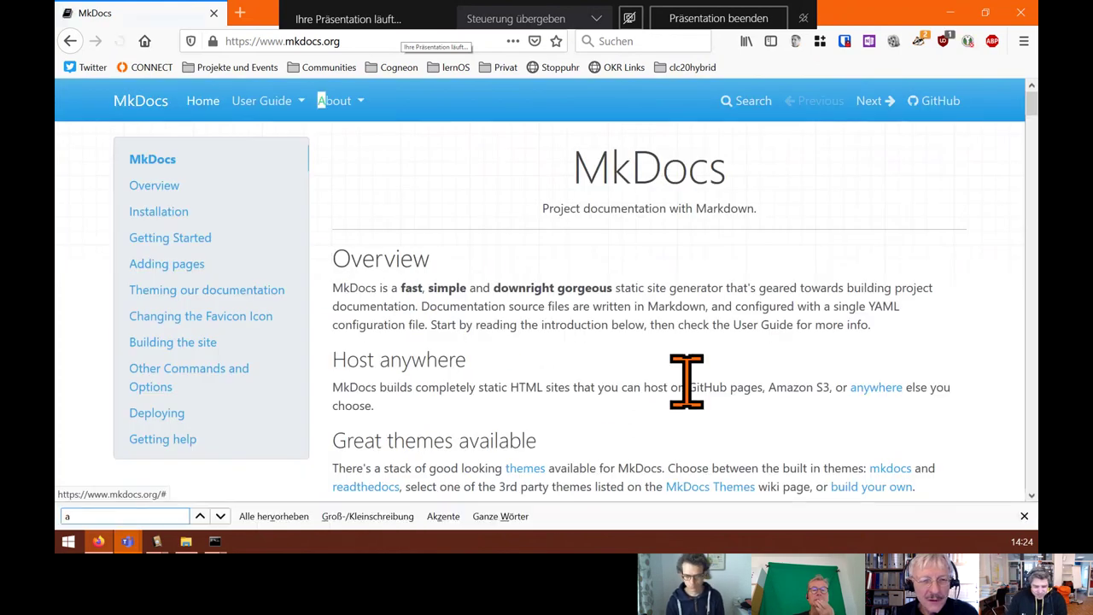
pyautogui.write('path')
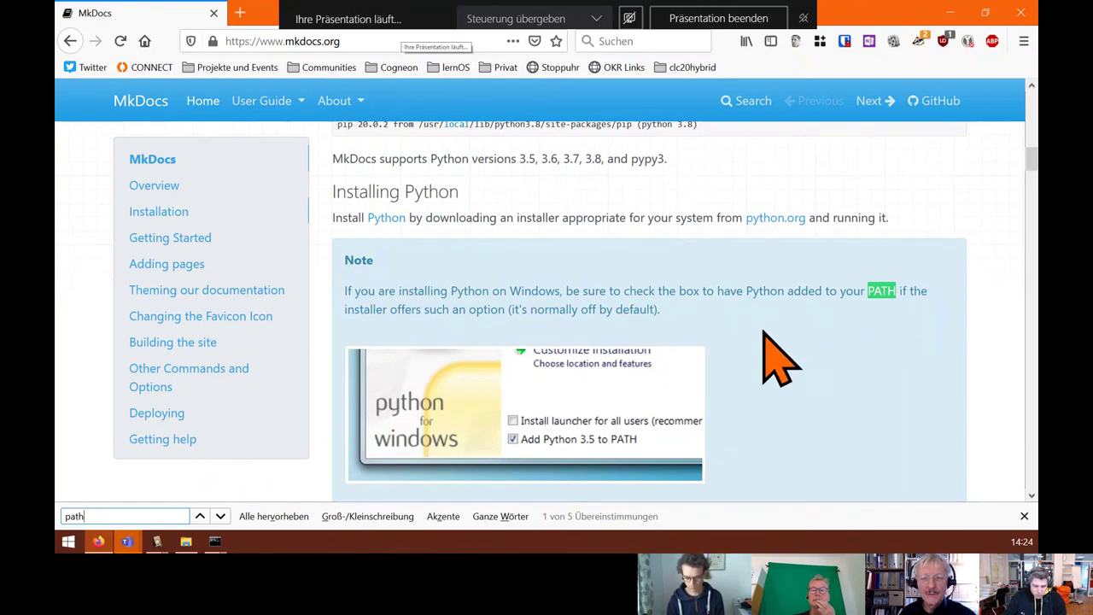
pyautogui.scroll(-2, 683, 333)
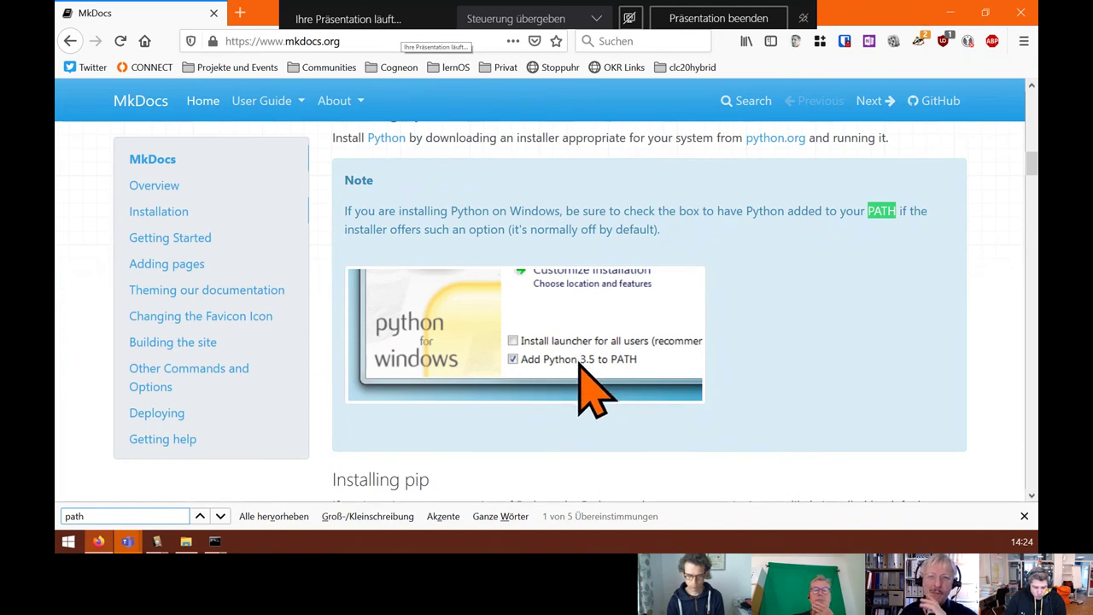
pyautogui.scroll(-4, 579, 359)
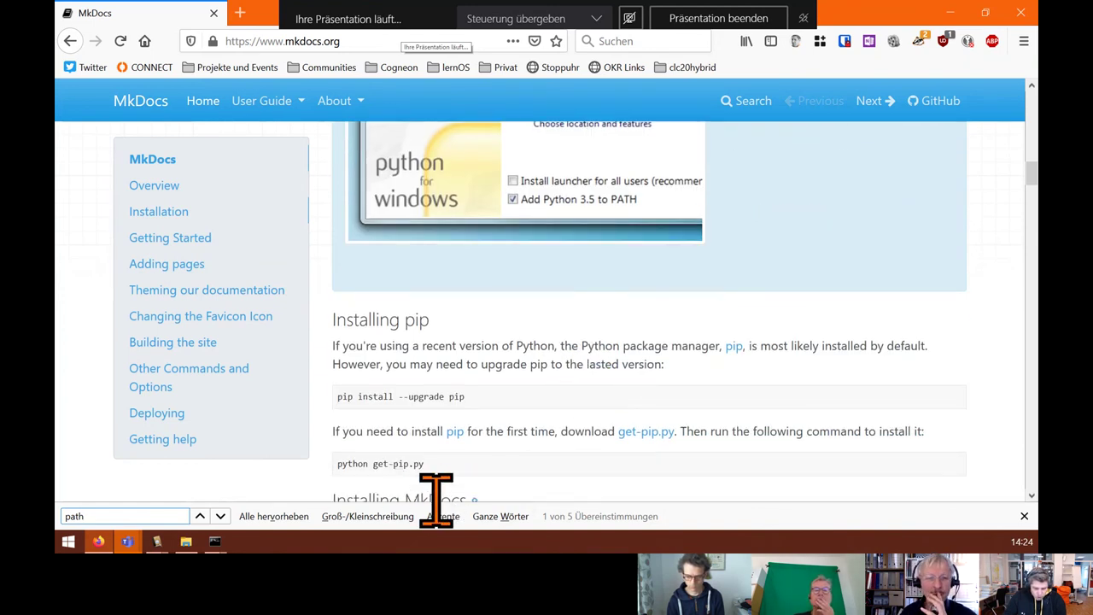
pyautogui.scroll(-3, 628, 400)
pyautogui.scroll(-2, 600, 374)
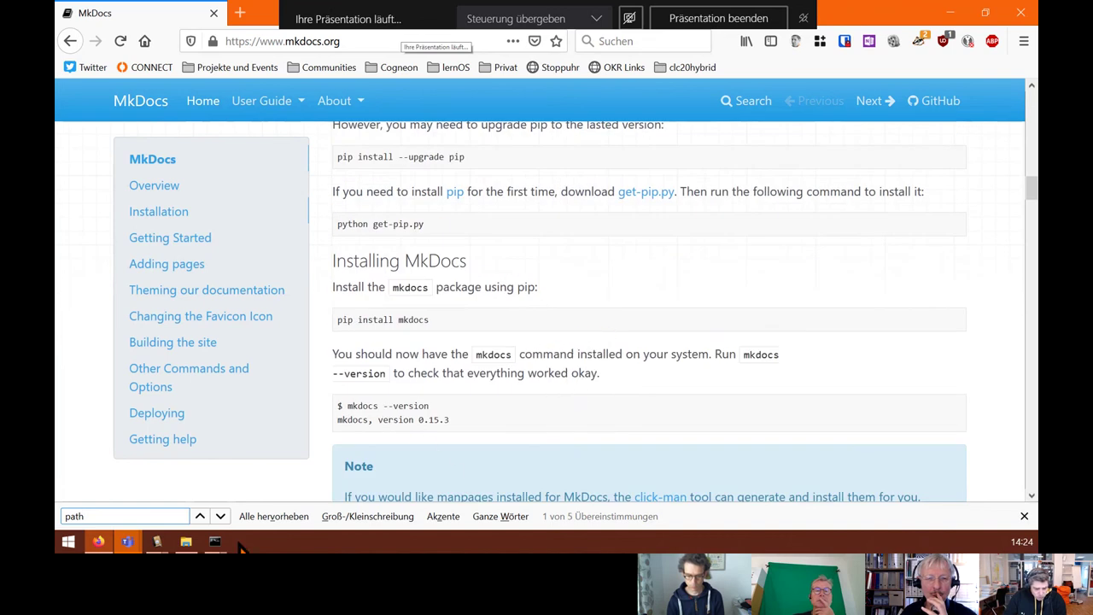
# - Switch to the open command prompt and run mkdocs to test whether the command is found
pyautogui.moveTo(216, 543)
pyautogui.click(325, 470)
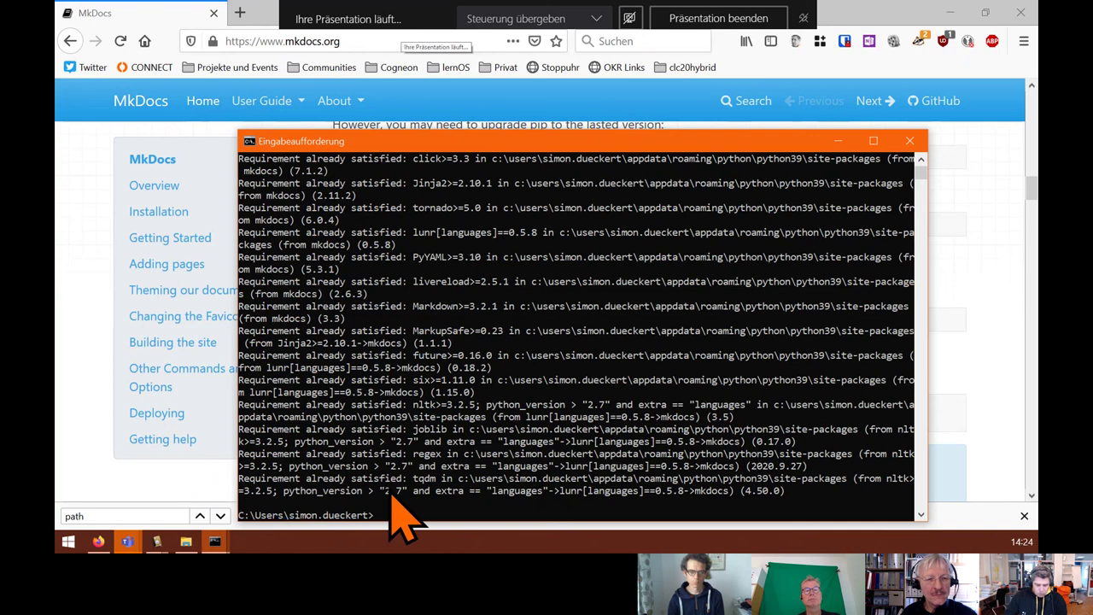
pyautogui.press('Return')
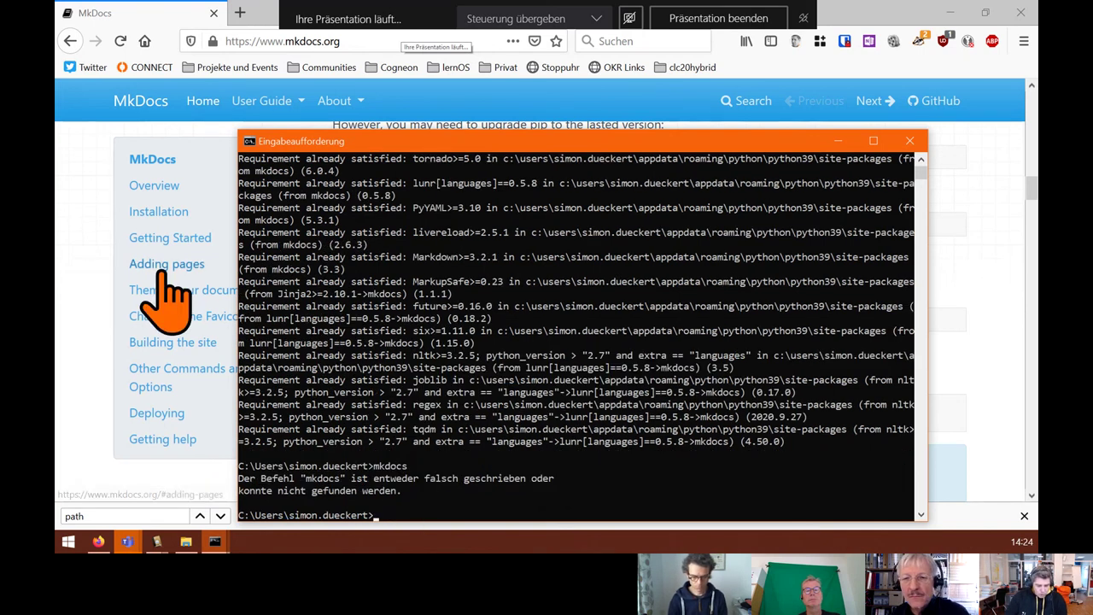
# - Switch to File Explorer and search the whole C: drive for mkdocs
pyautogui.click(185, 541)
pyautogui.click(231, 93)
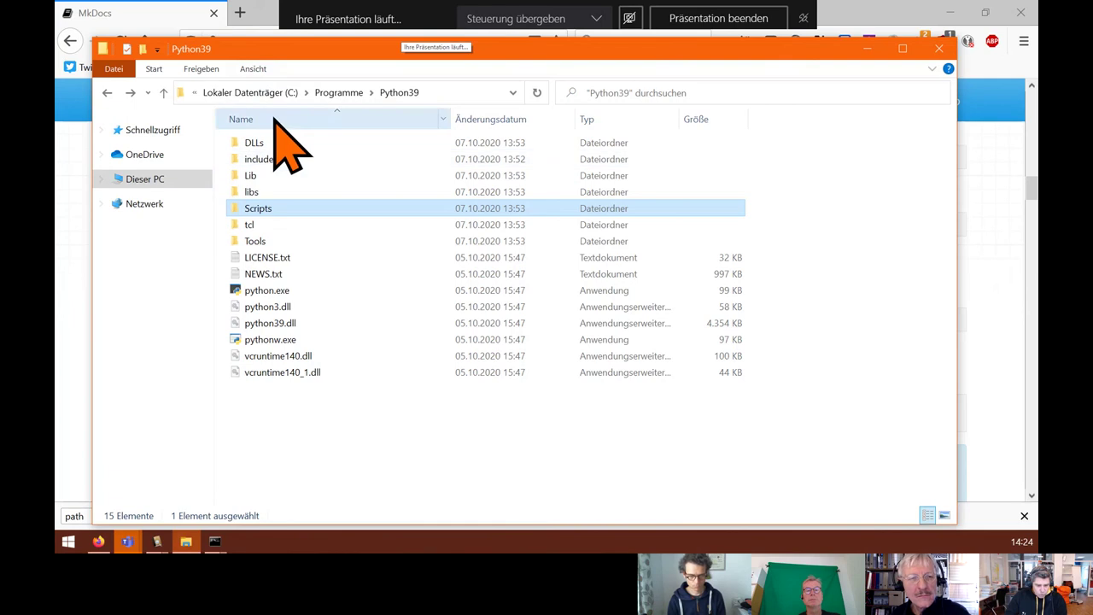
pyautogui.click(767, 91)
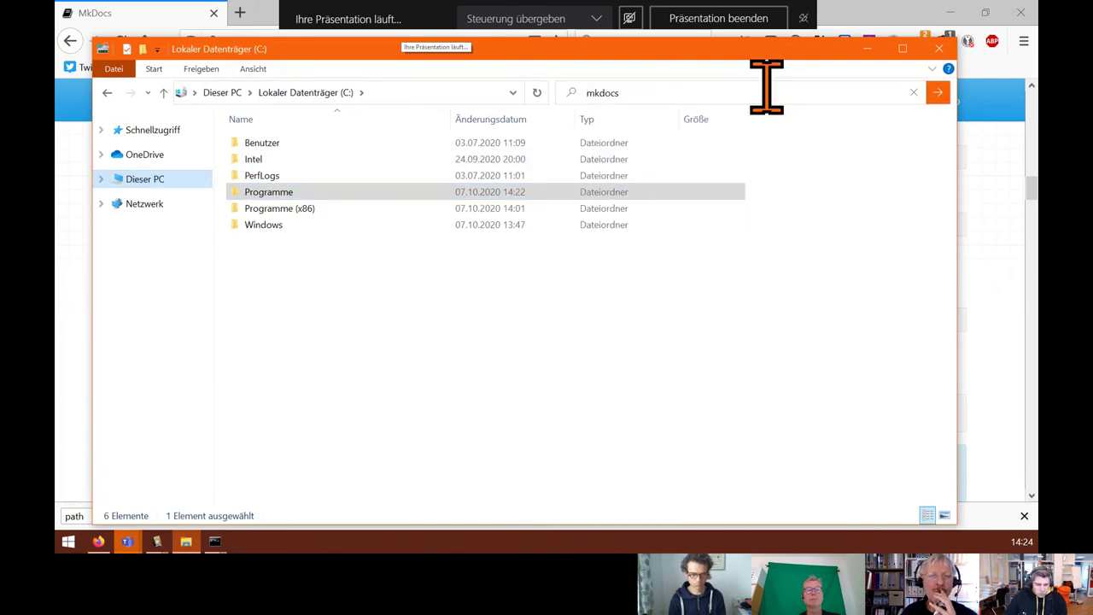
pyautogui.press('Return')
pyautogui.moveTo(623, 52); pyautogui.dragTo(648, 33)
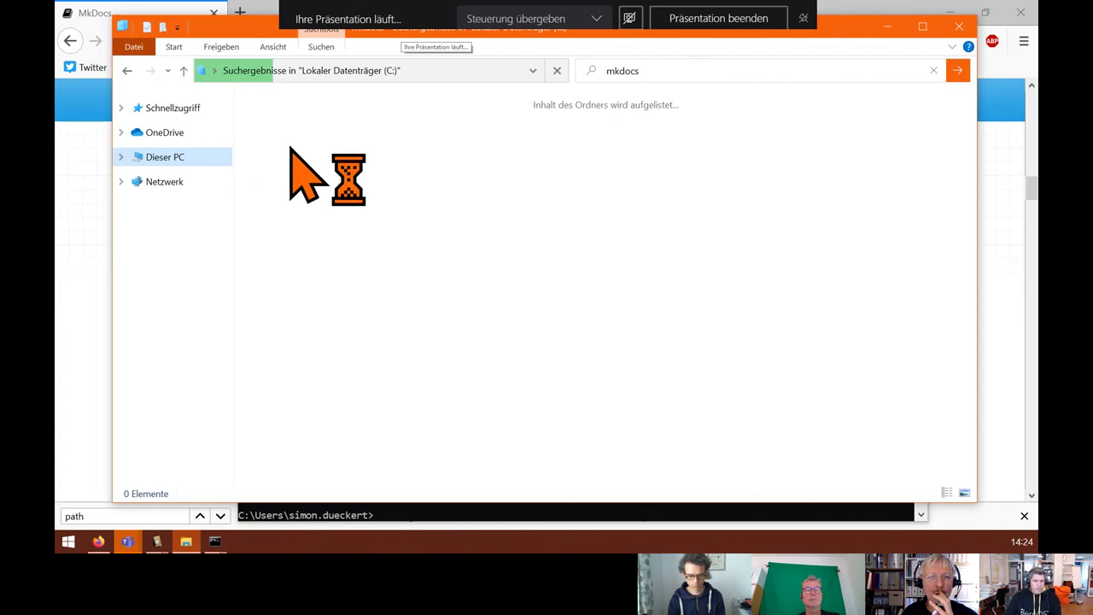
# - Return to Firefox and search the web for "mkdcos.exe windows"
pyautogui.click(94, 17)
pyautogui.click(329, 42)
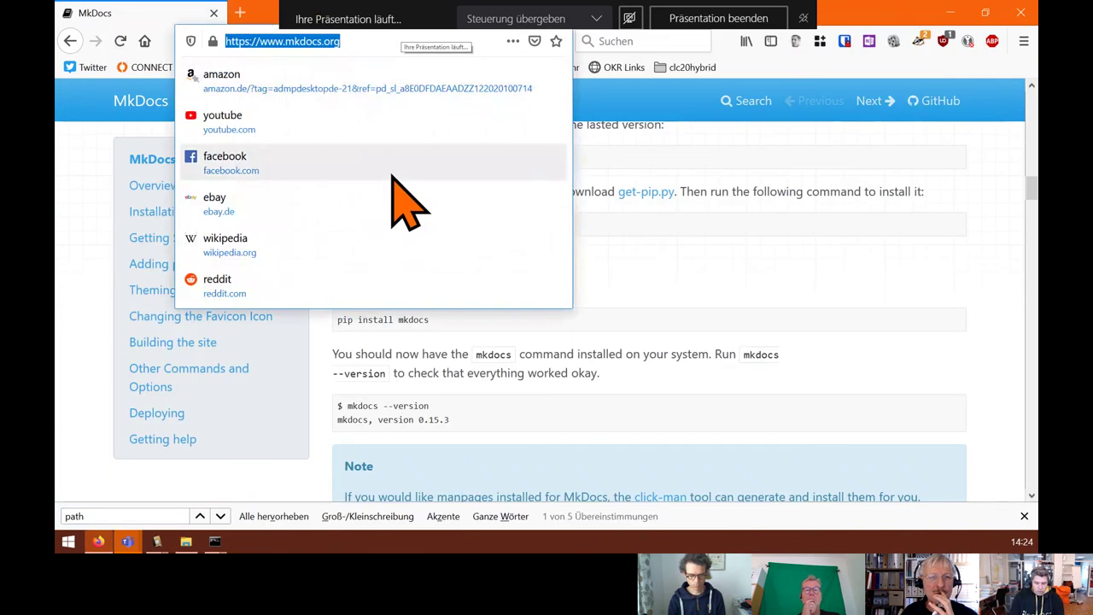
pyautogui.write('mkdcos')
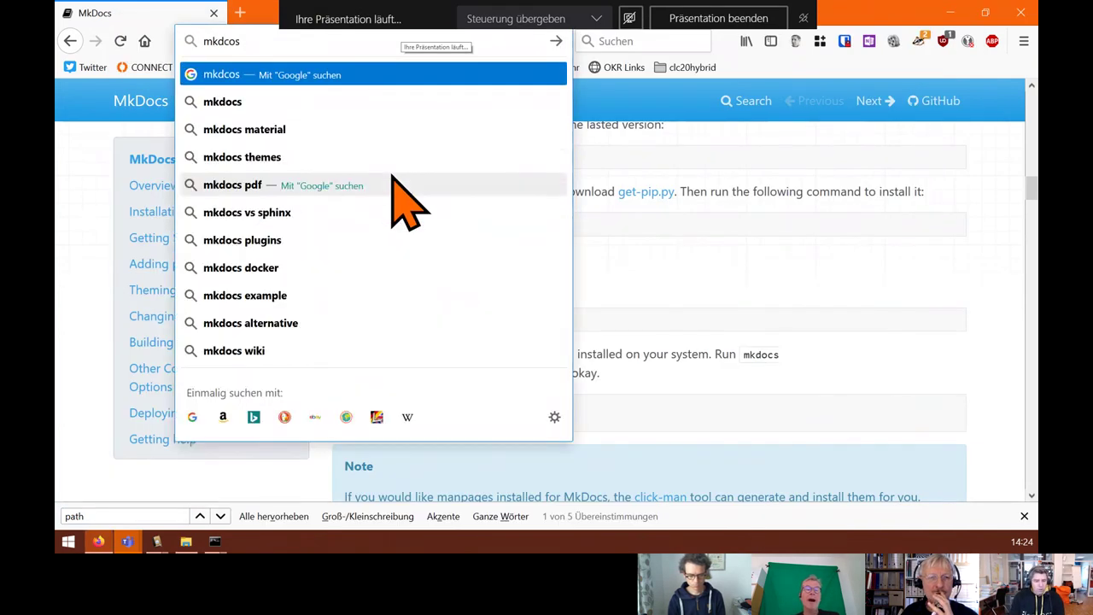
pyautogui.write('.ex')
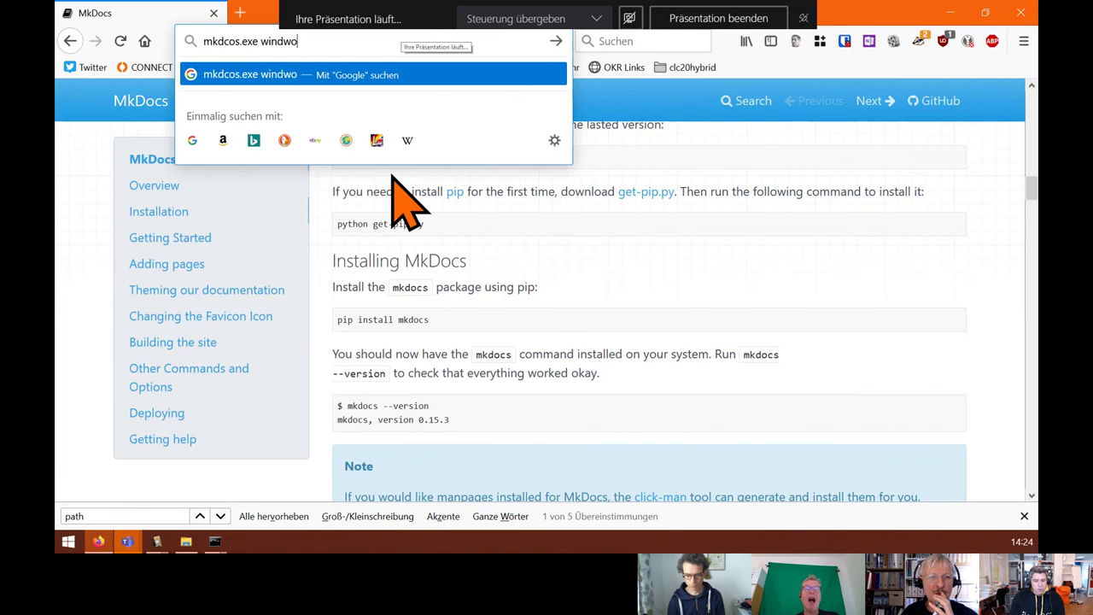
pyautogui.write('e windows')
pyautogui.press('Return')
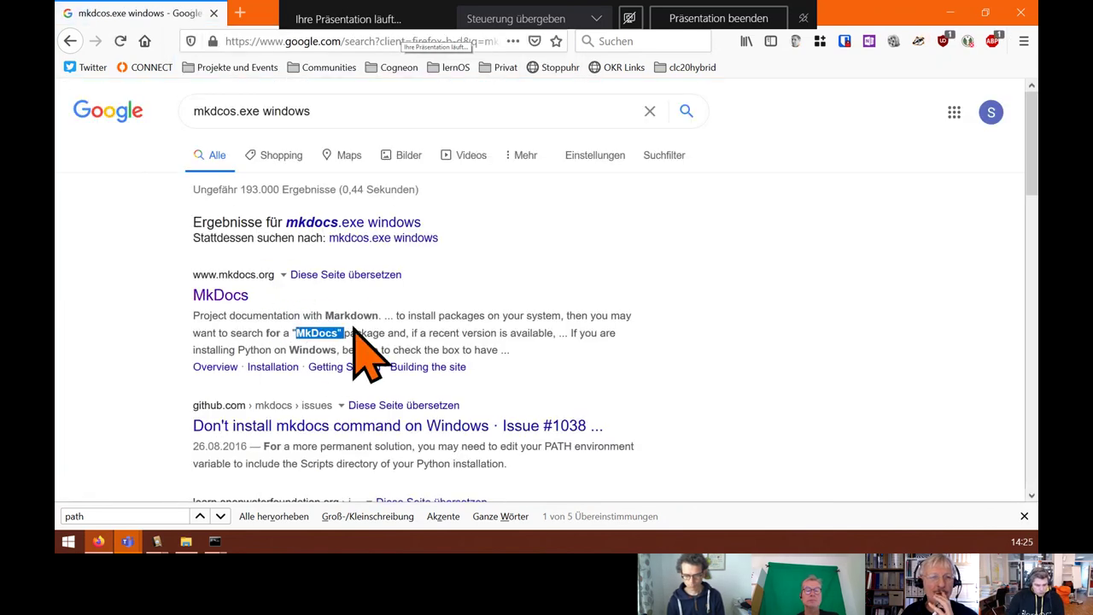
# - Open GitHub issue #1038, "Don't install mkdocs command on Windows", from the results and read how the reporter checked the installation
pyautogui.scroll(-2, 224, 293)
pyautogui.moveTo(280, 384); pyautogui.dragTo(337, 380)
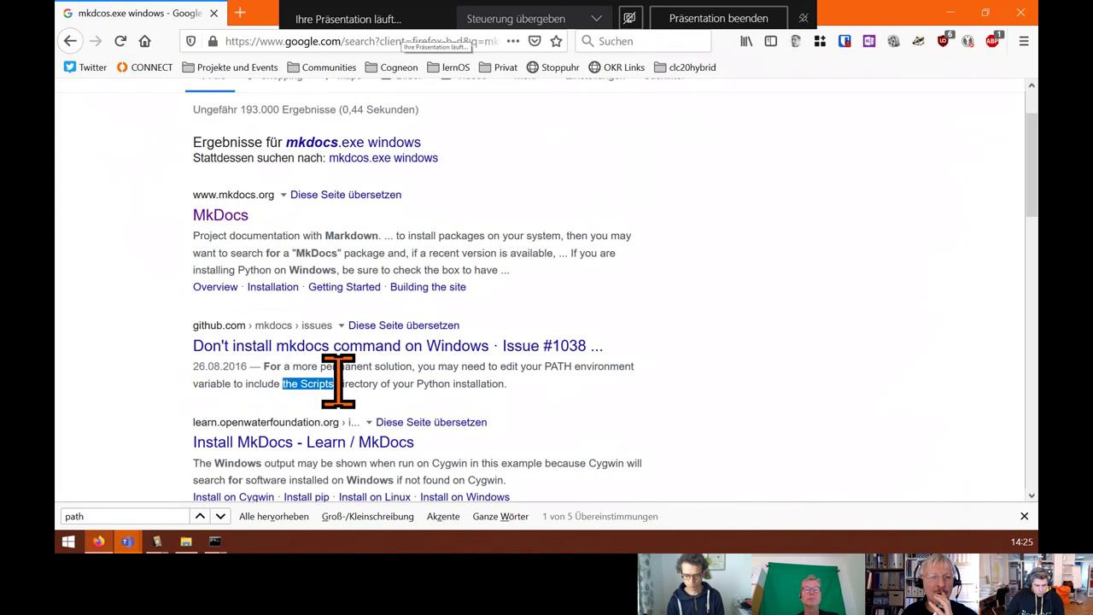
pyautogui.click(336, 381)
pyautogui.click(231, 342)
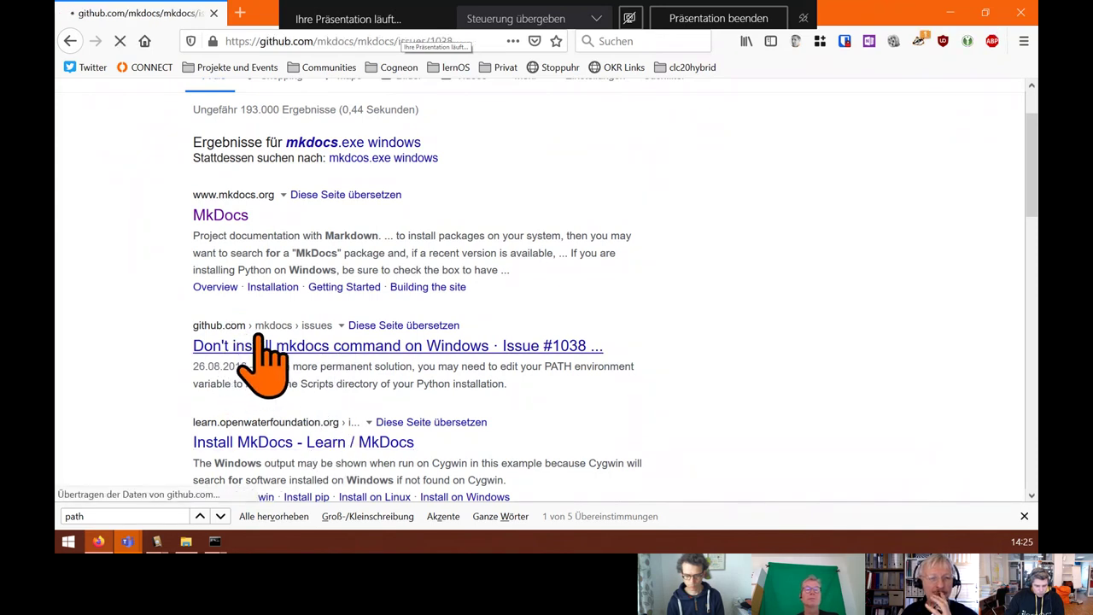
pyautogui.scroll(-3, 346, 350)
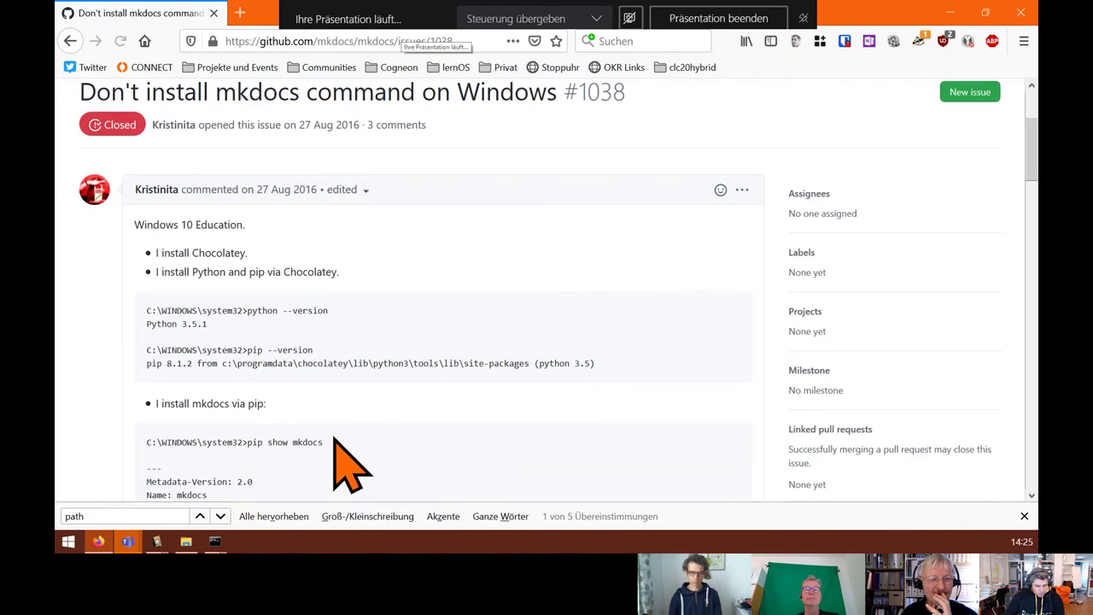
pyautogui.scroll(-1, 317, 415)
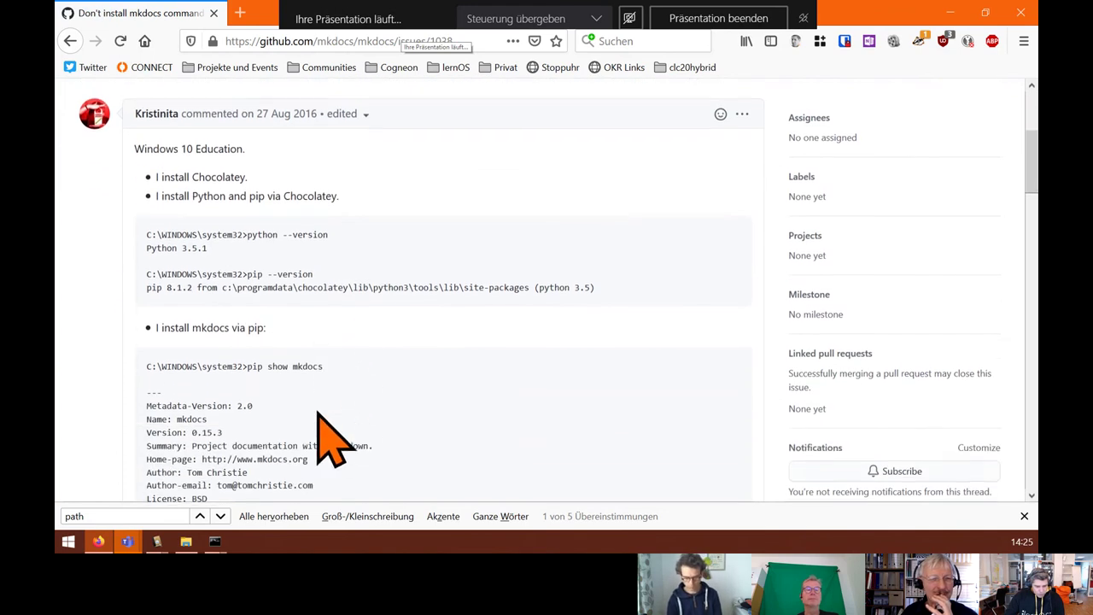
pyautogui.scroll(-2, 318, 415)
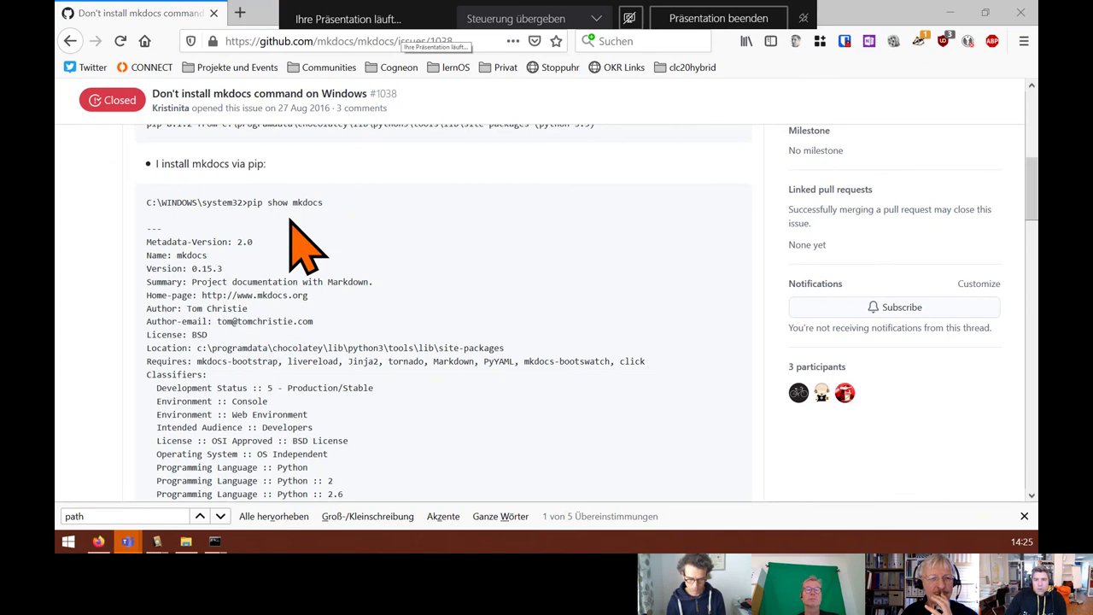
# - Run pip show mkdocs in the command prompt and copy the package's Location path from the output
pyautogui.hotkey('alt', 'Tab')
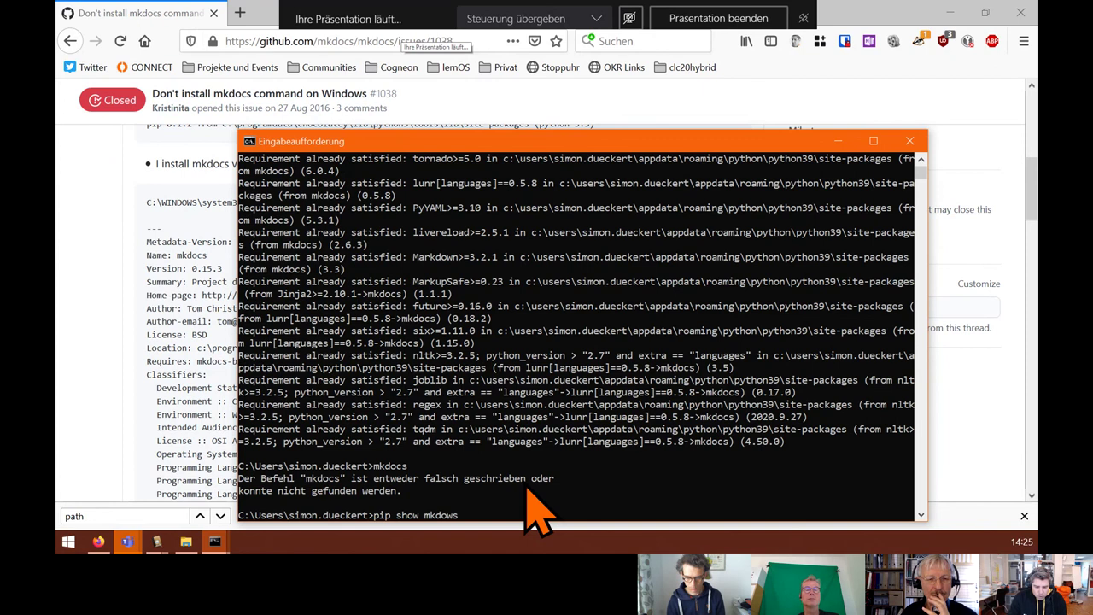
pyautogui.press('Return')
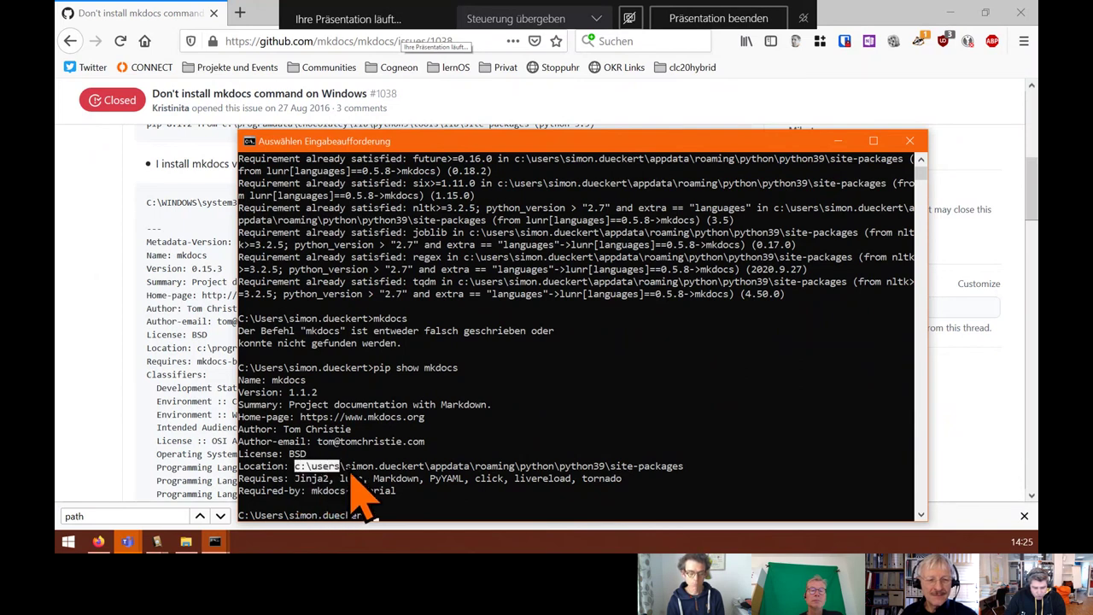
pyautogui.moveTo(549, 472); pyautogui.dragTo(686, 475)
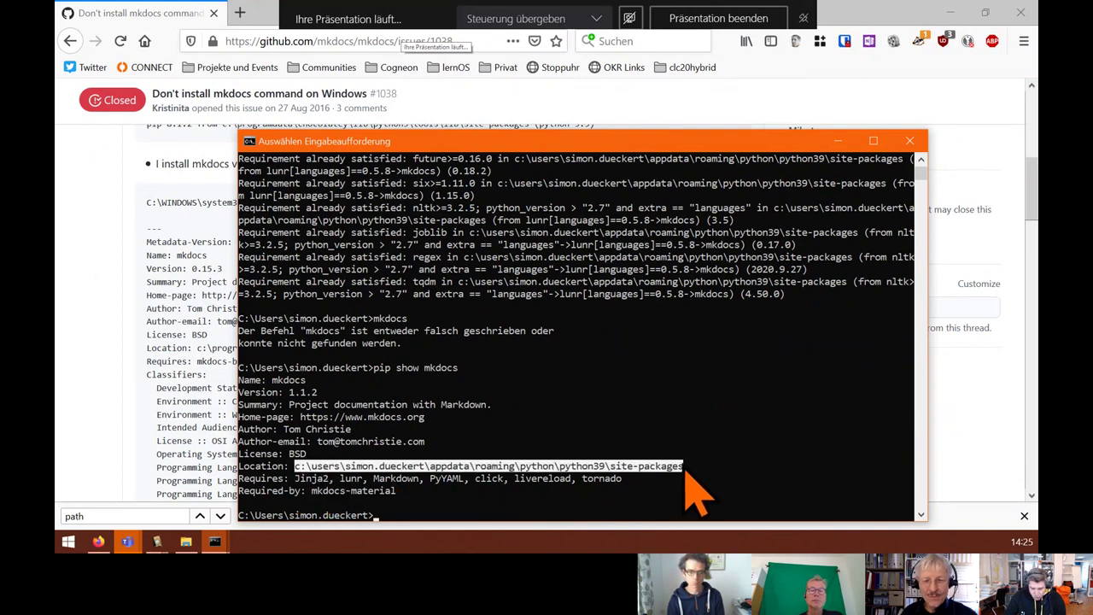
pyautogui.rightClick(726, 462)
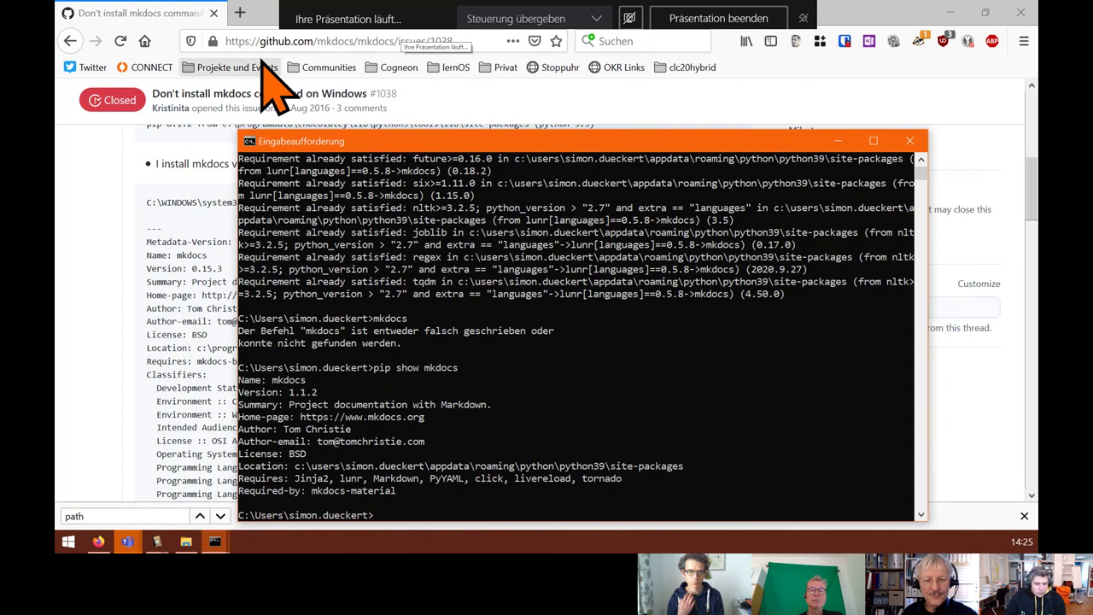
# - Open the copied Python39 site-packages path in File Explorer in place of the running drive search
pyautogui.click(186, 543)
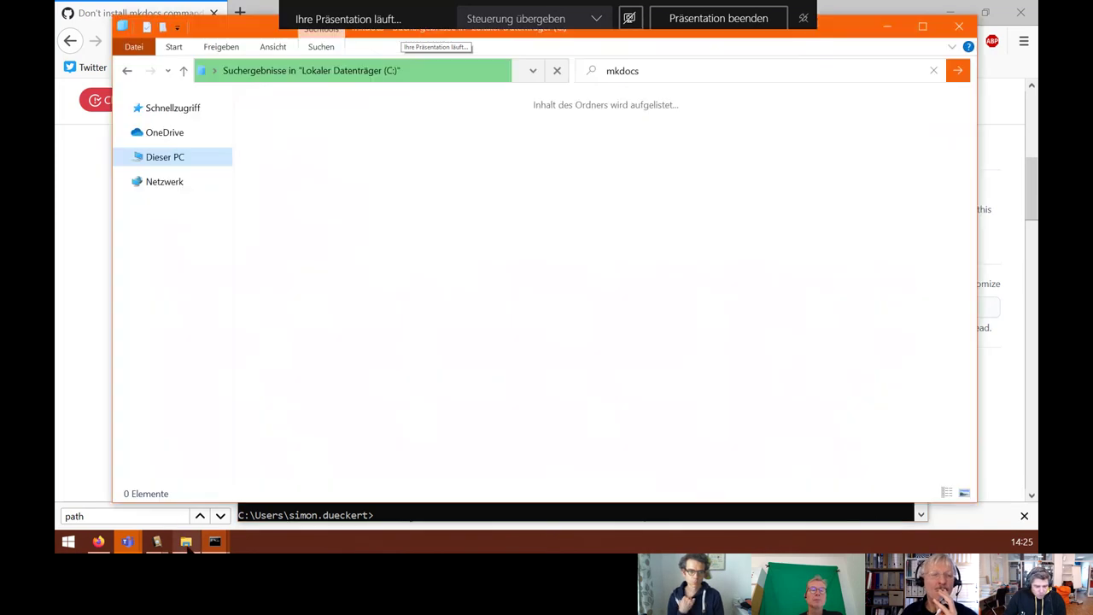
pyautogui.rightClick(239, 76)
pyautogui.click(325, 114)
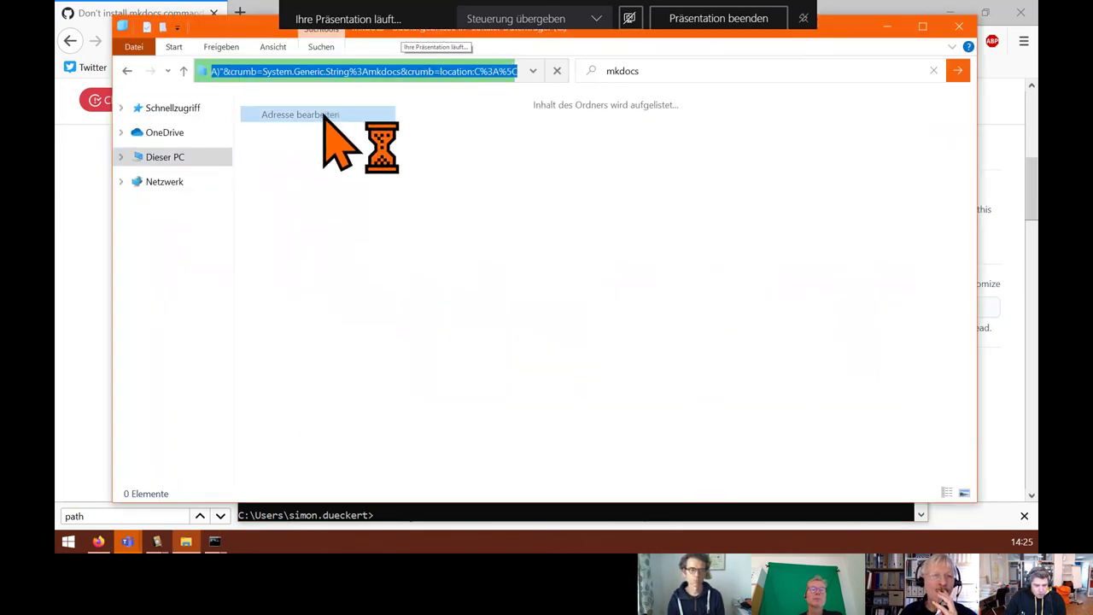
pyautogui.write('c:\\users\\simon.dueckert\\appdata\\roaming\\python\\python39\\site-packages')
pyautogui.press('Return')
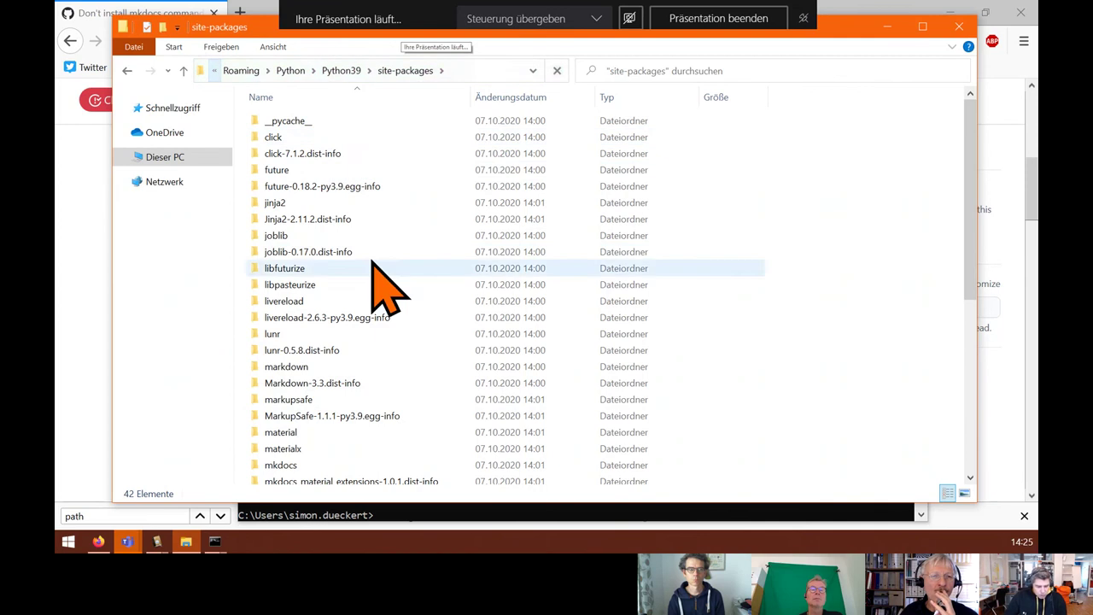
# - Look through the mkdocs package folder in site-packages, including its commands and utils subfolders, for an executable
pyautogui.scroll(-1, 390, 325)
pyautogui.doubleClick(290, 427)
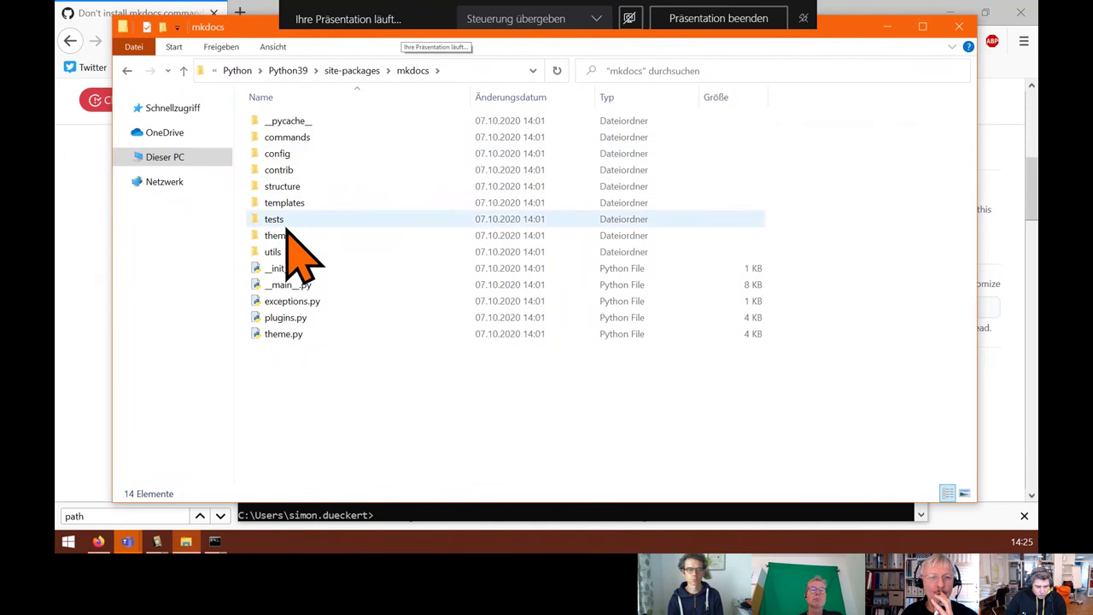
pyautogui.click(127, 70)
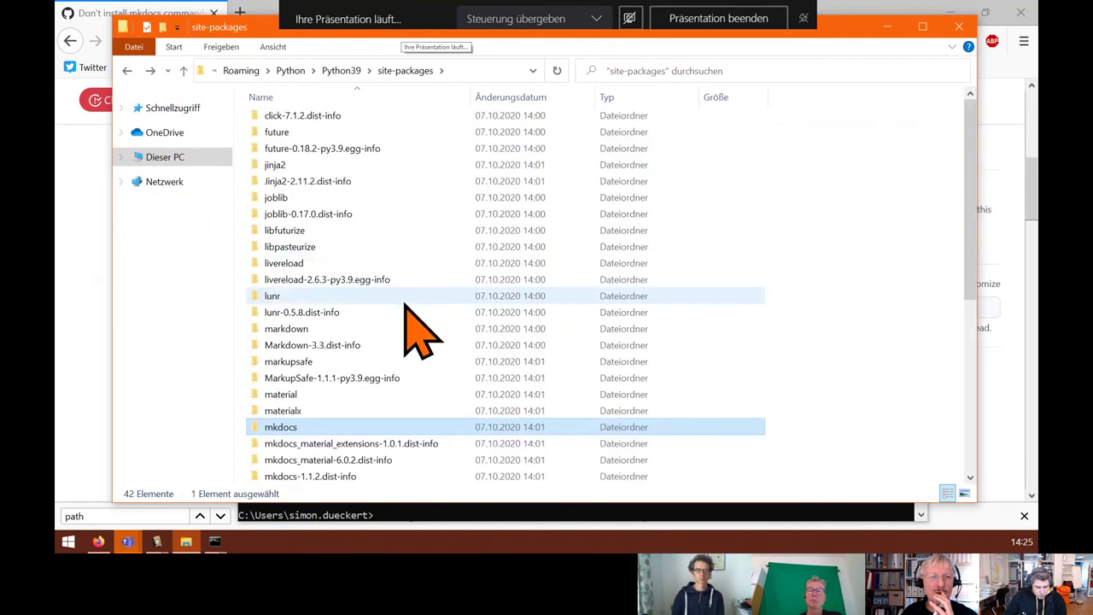
pyautogui.scroll(-6, 402, 305)
pyautogui.scroll(3, 366, 452)
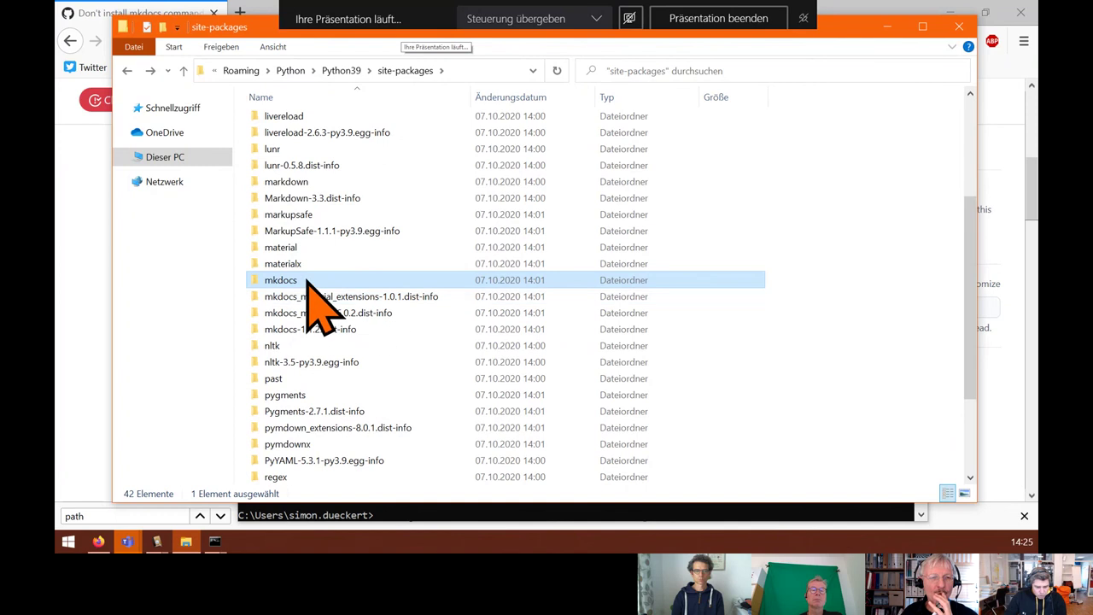
pyautogui.doubleClick(312, 284)
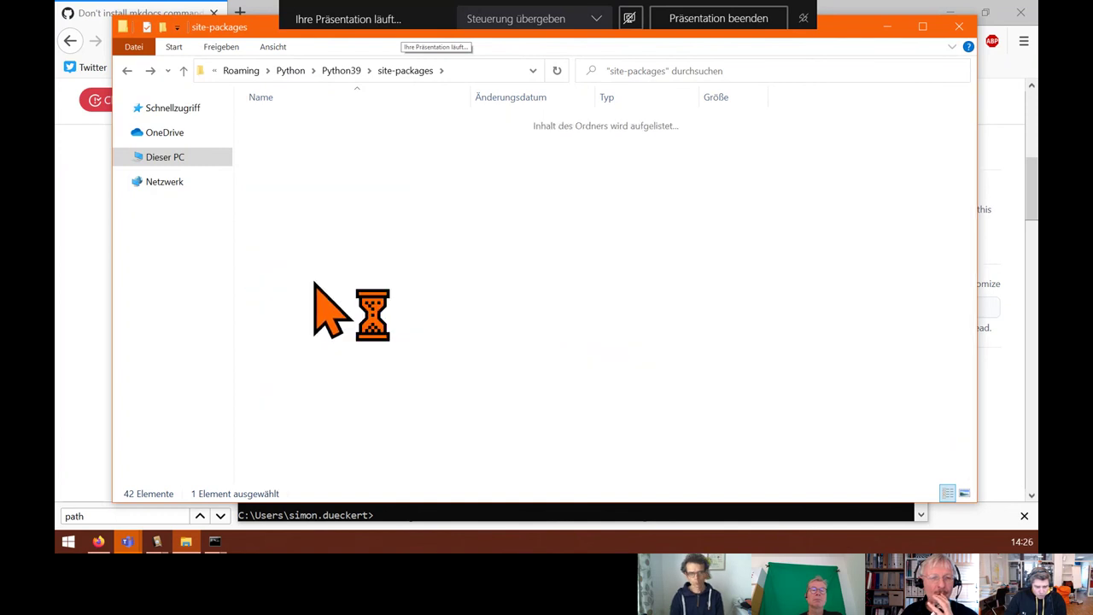
pyautogui.doubleClick(311, 139)
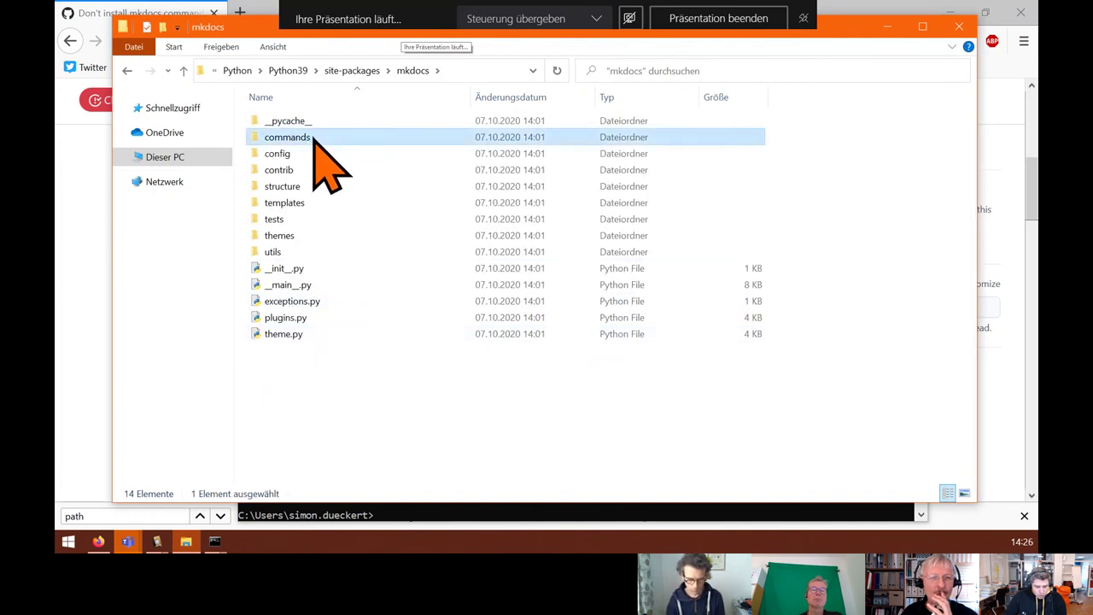
pyautogui.click(127, 70)
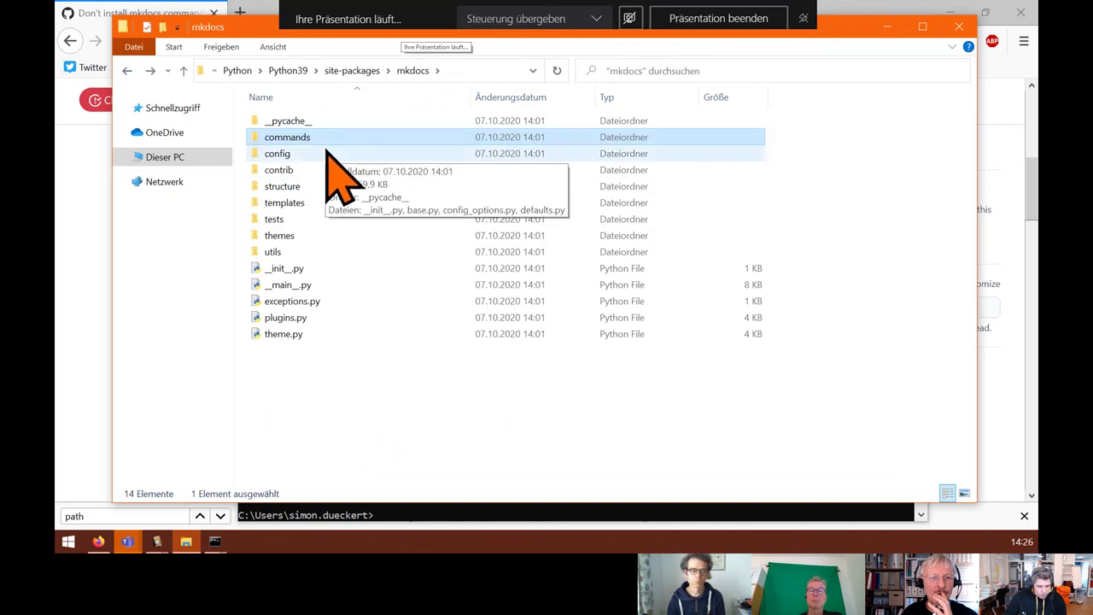
pyautogui.click(331, 240)
pyautogui.doubleClick(333, 252)
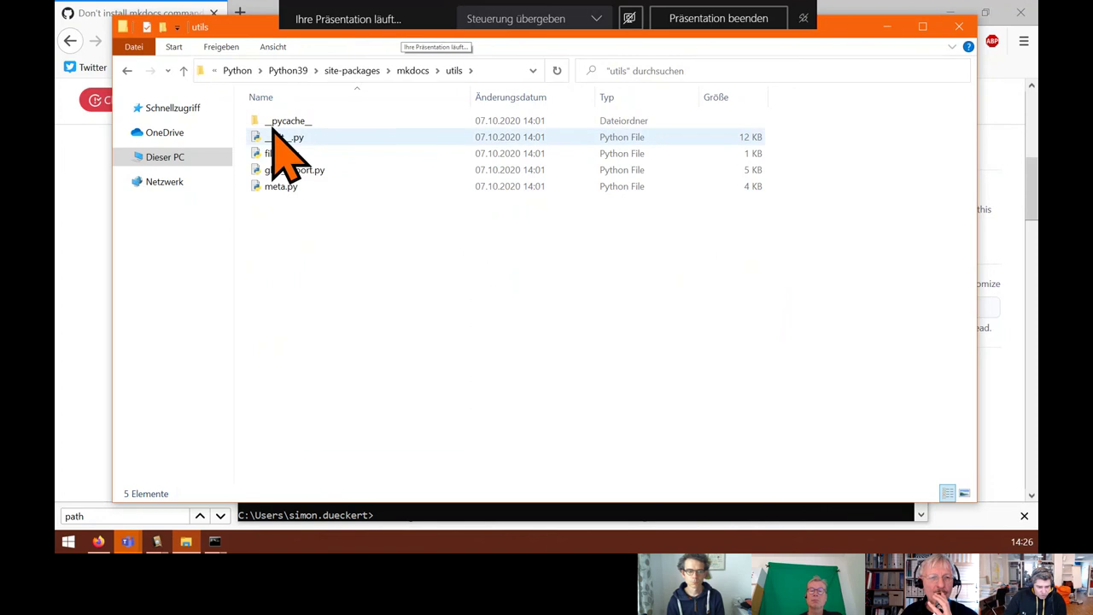
pyautogui.click(127, 70)
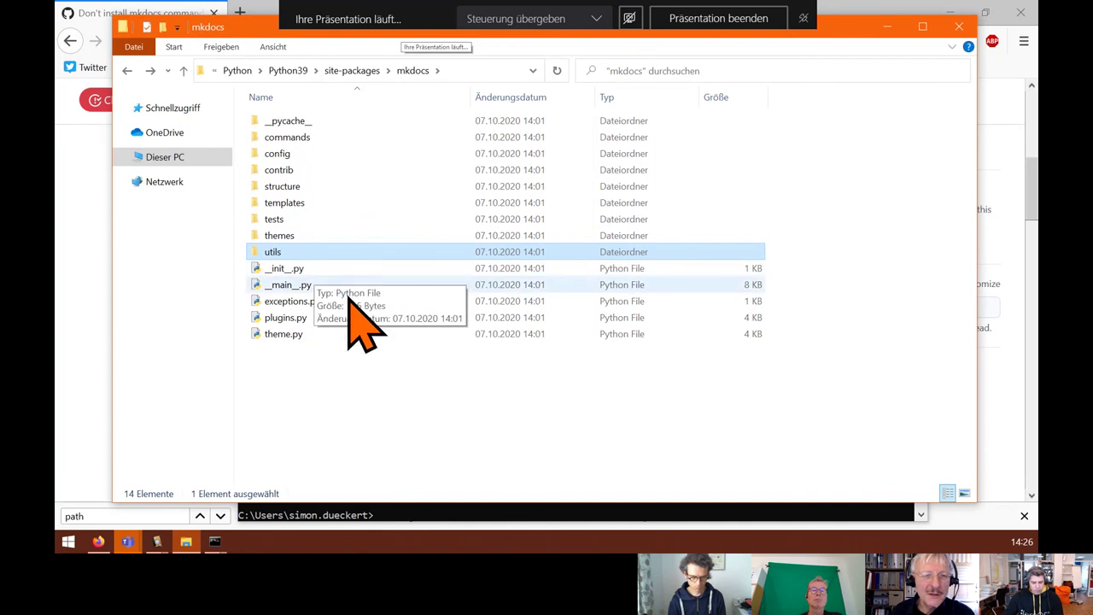
# - Check the __pycache__, commands, config and contrib subfolders of the mkdocs package one by one for an executable
pyautogui.click(410, 519)
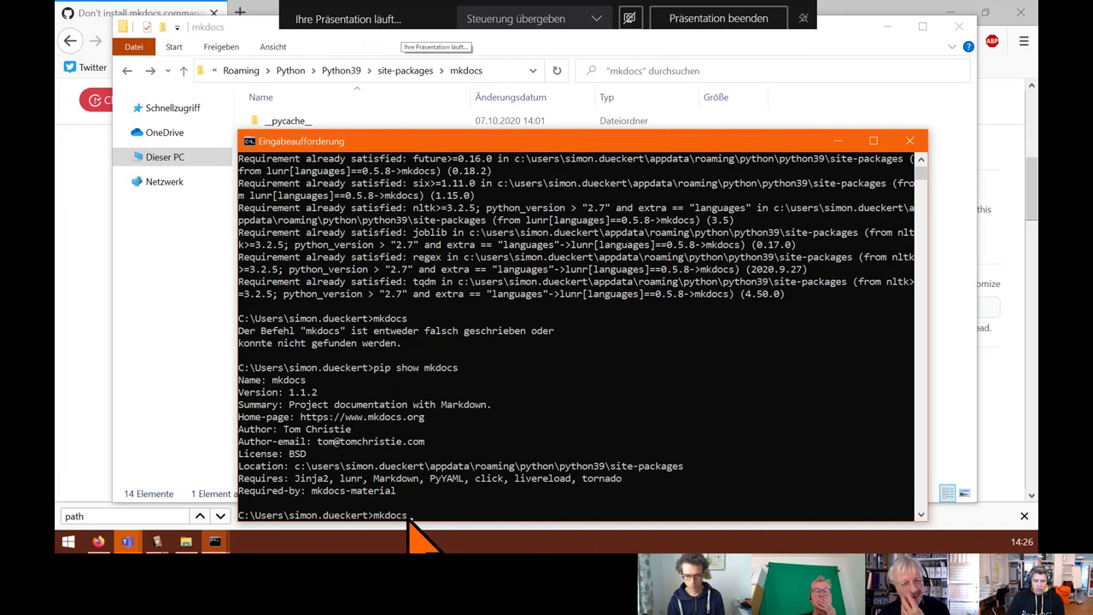
pyautogui.click(266, 37)
pyautogui.doubleClick(316, 121)
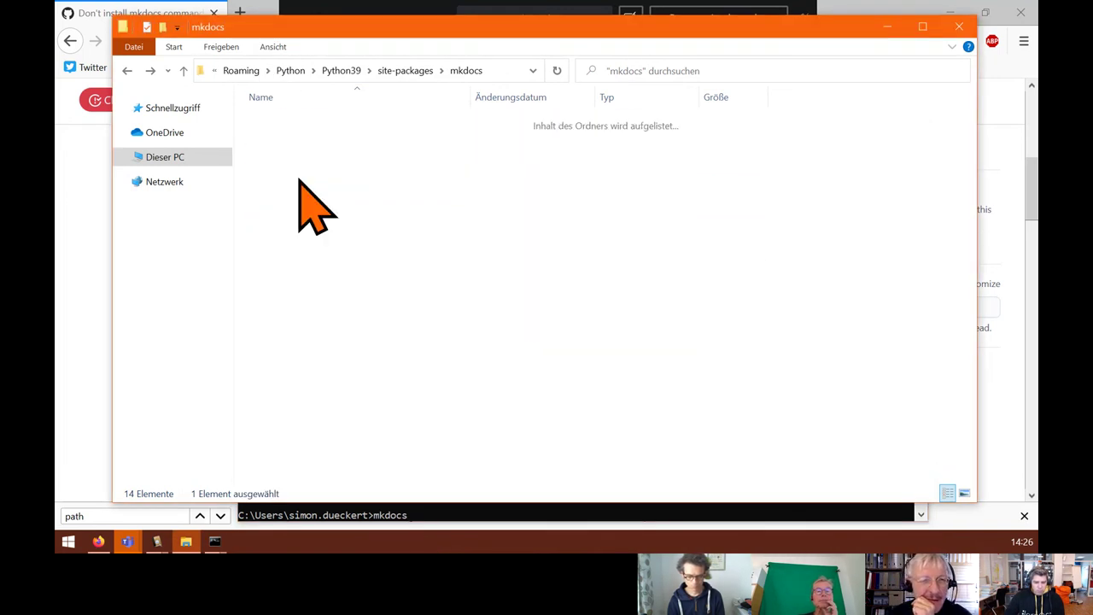
pyautogui.click(127, 71)
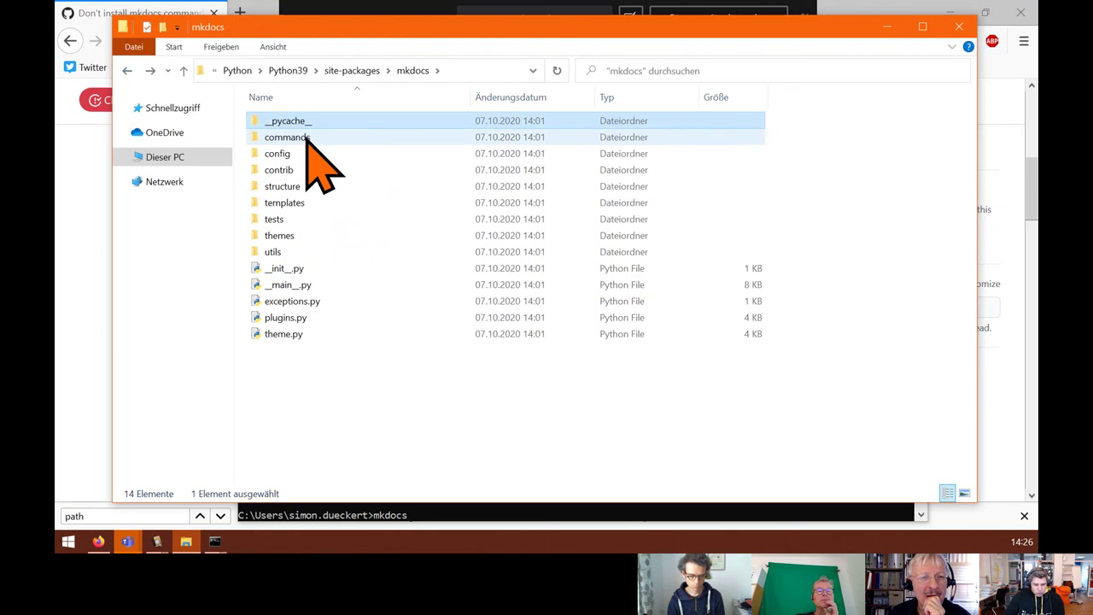
pyautogui.doubleClick(308, 137)
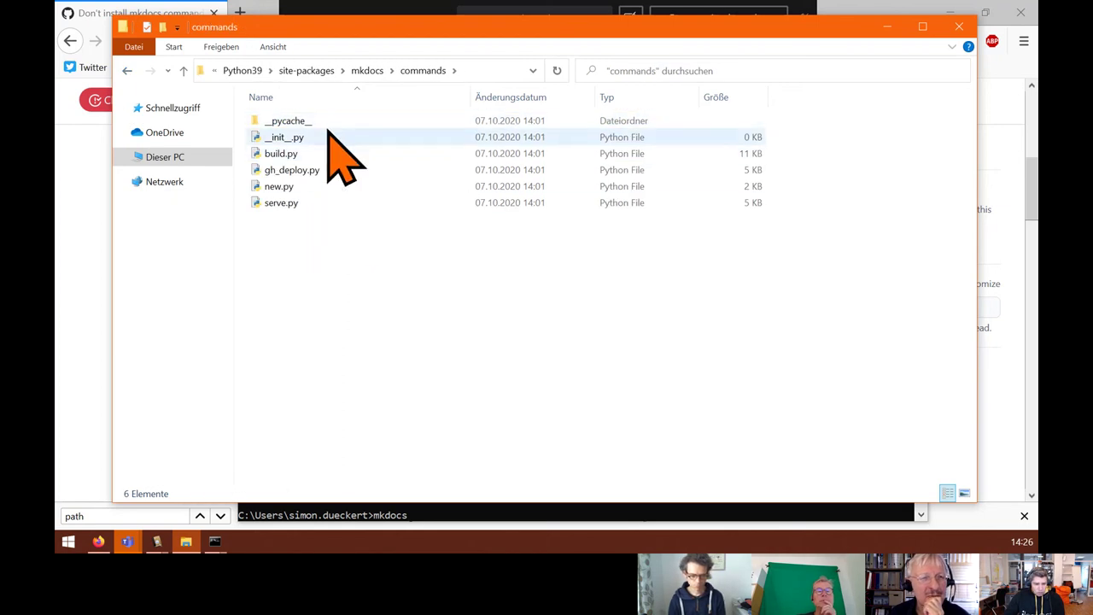
pyautogui.hotkey('alt', 'Left')
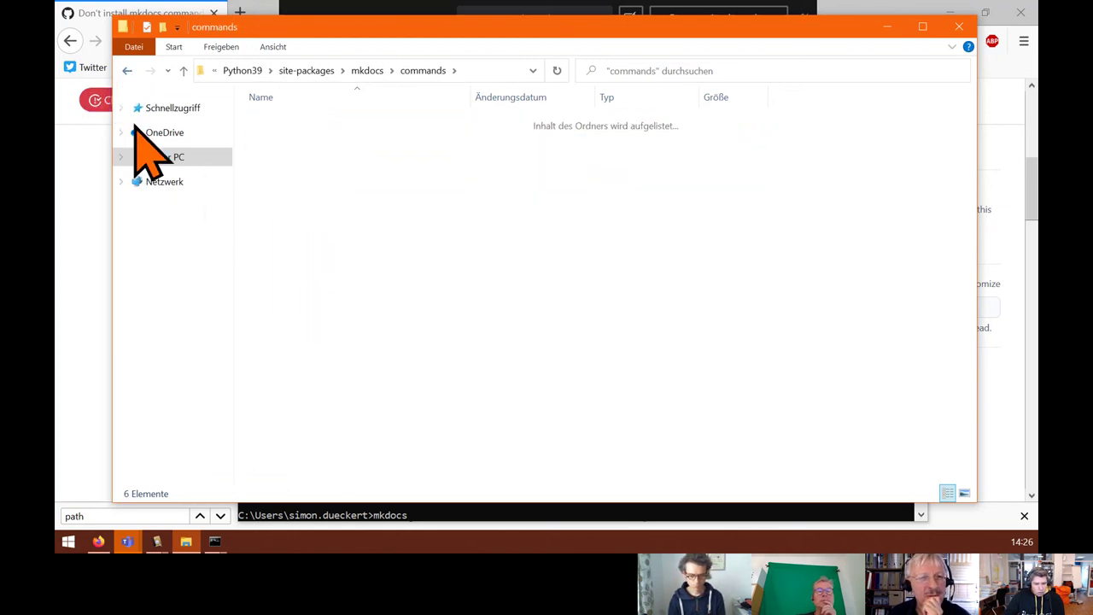
pyautogui.doubleClick(282, 153)
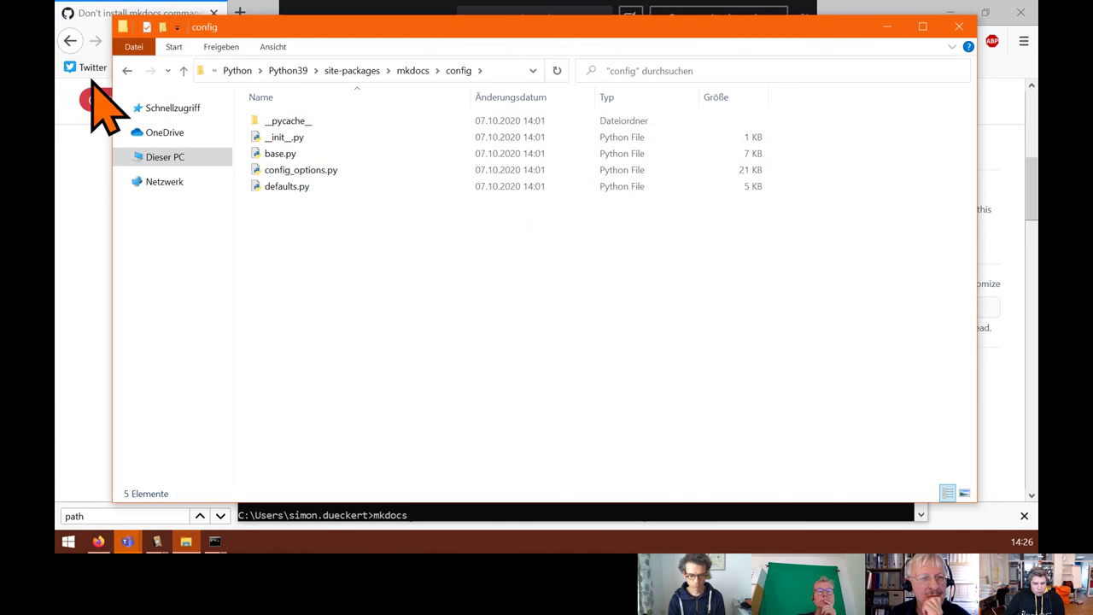
pyautogui.click(126, 71)
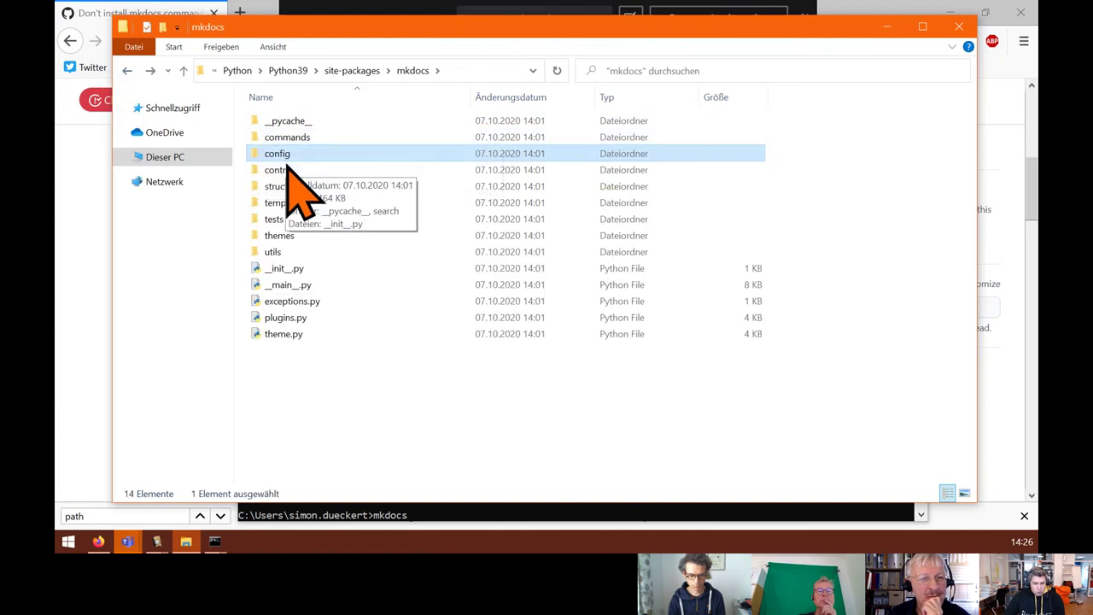
pyautogui.click(289, 170)
pyautogui.doubleClick(290, 170)
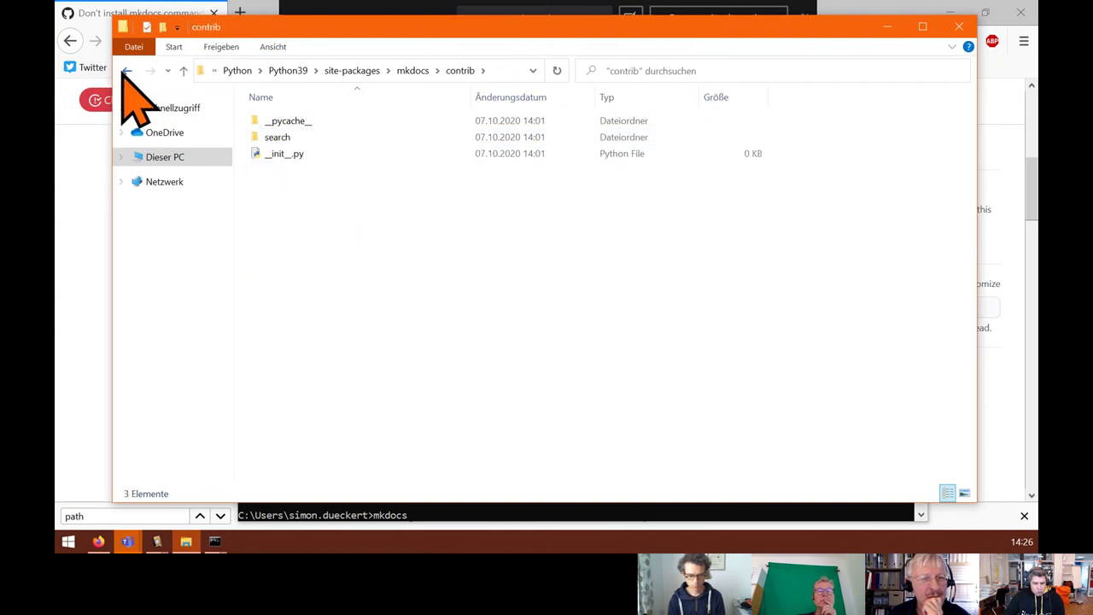
pyautogui.click(126, 71)
# - Check the structure, templates, tests, themes and utils subfolders of the mkdocs package for an executable
pyautogui.doubleClick(301, 186)
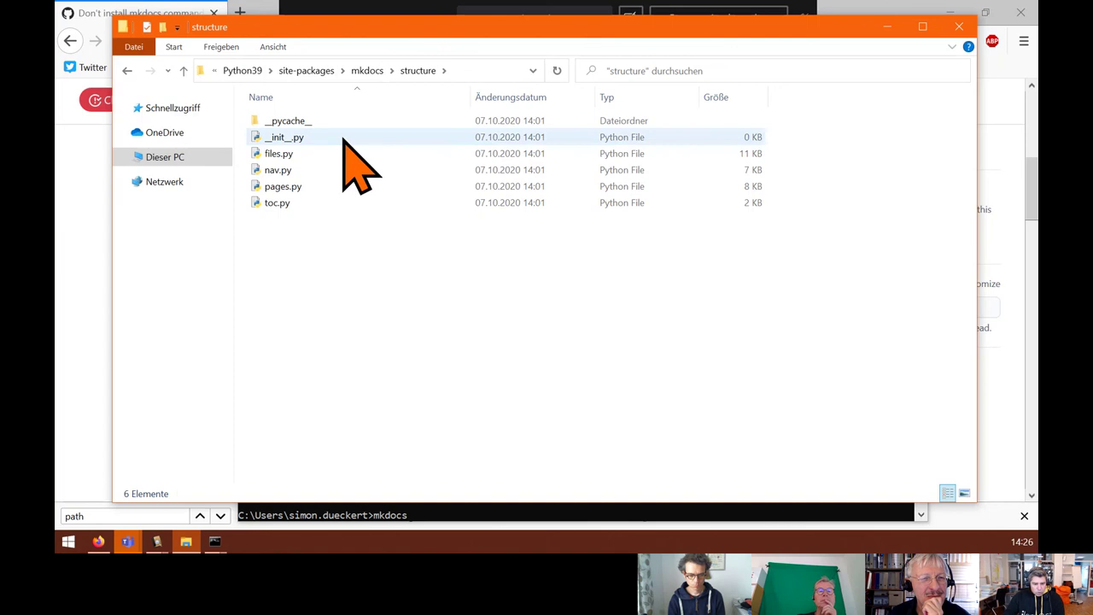
pyautogui.click(126, 71)
pyautogui.doubleClick(312, 205)
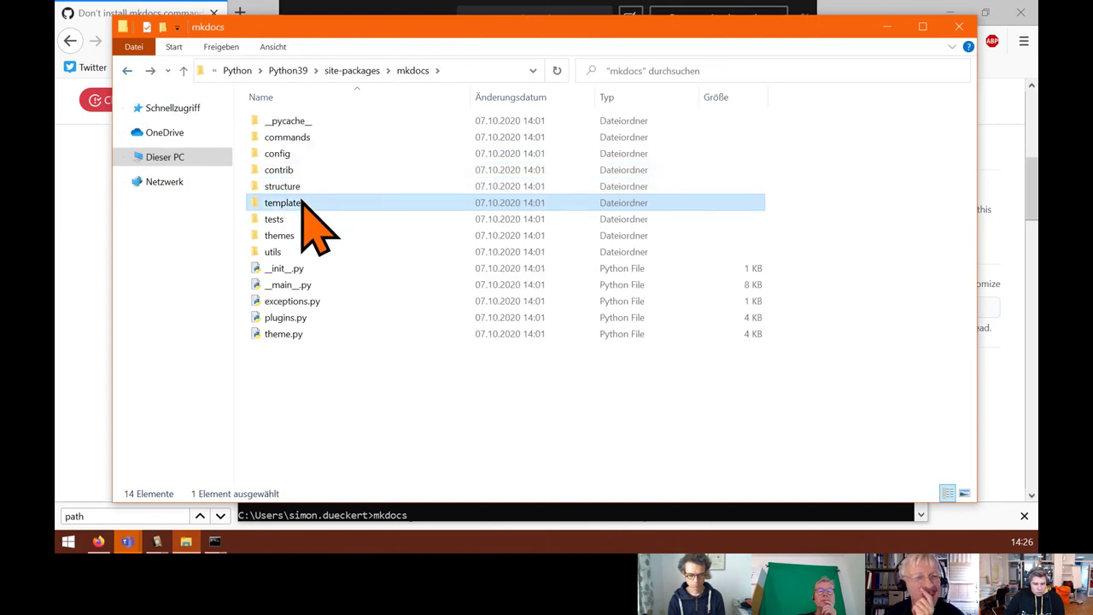
pyautogui.click(127, 71)
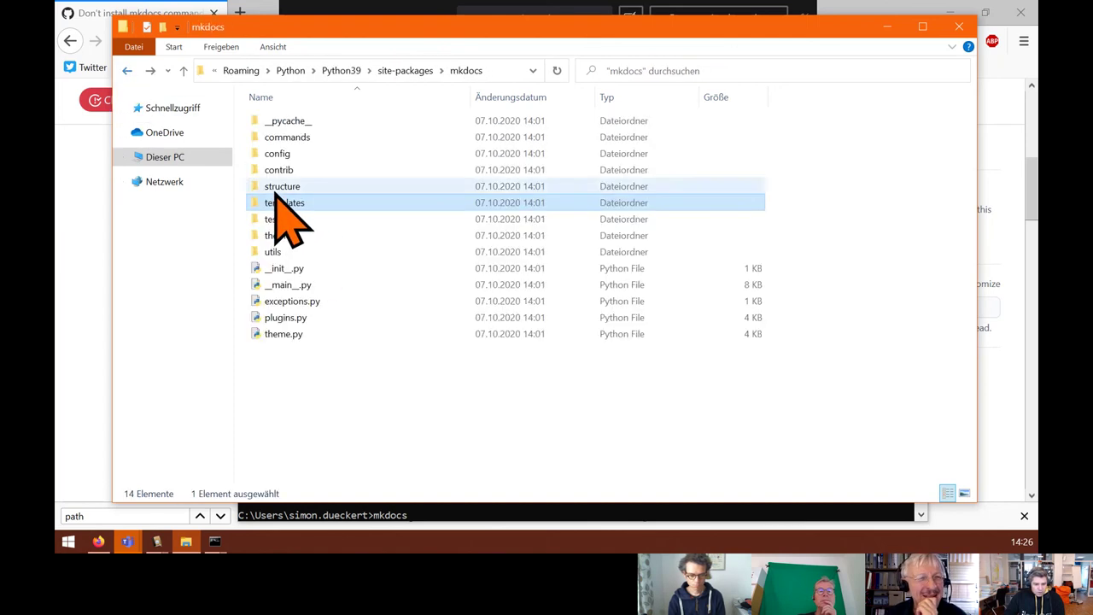
pyautogui.doubleClick(290, 220)
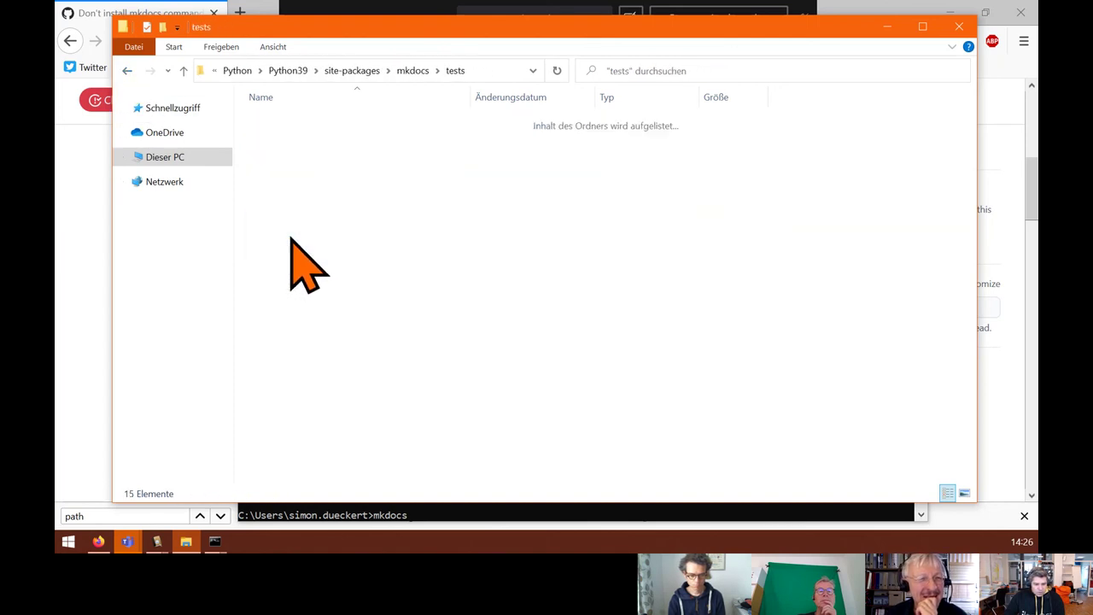
pyautogui.click(127, 71)
pyautogui.doubleClick(310, 234)
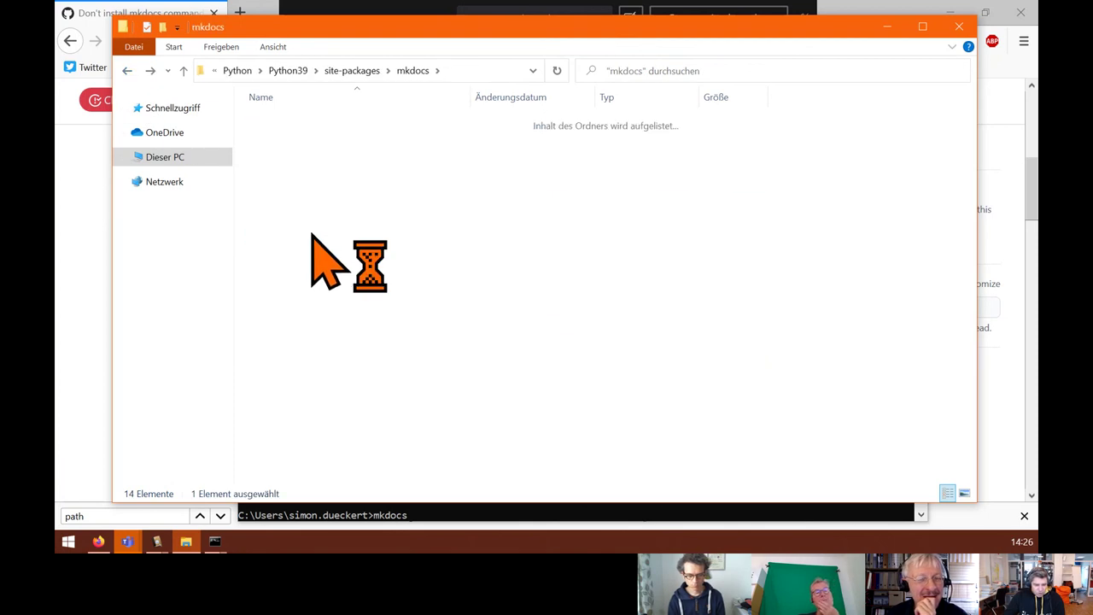
pyautogui.click(126, 71)
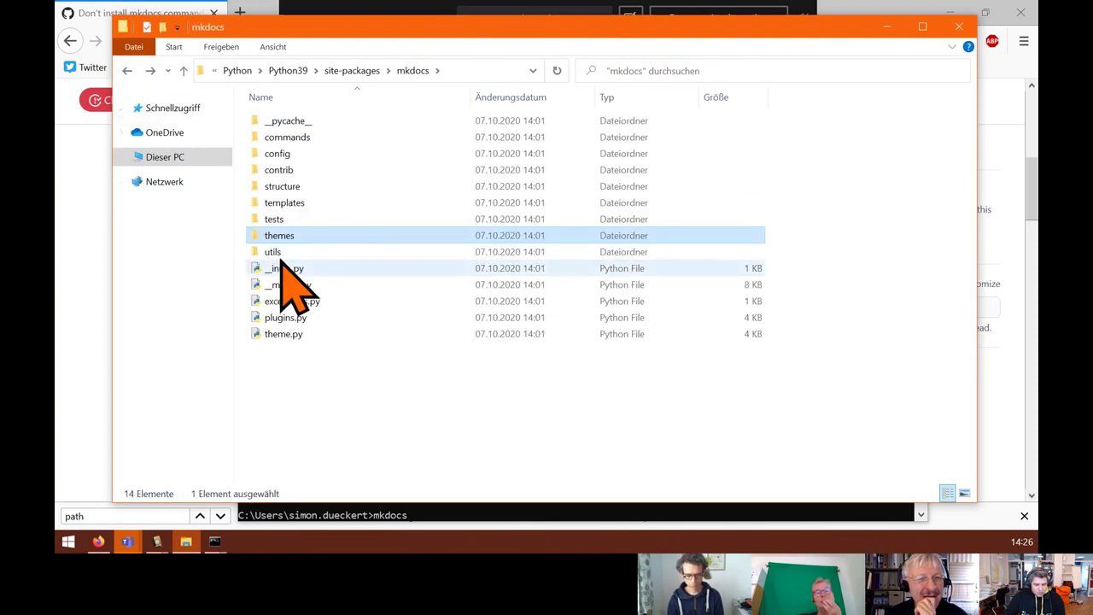
pyautogui.click(282, 253)
pyautogui.doubleClick(283, 253)
pyautogui.click(126, 71)
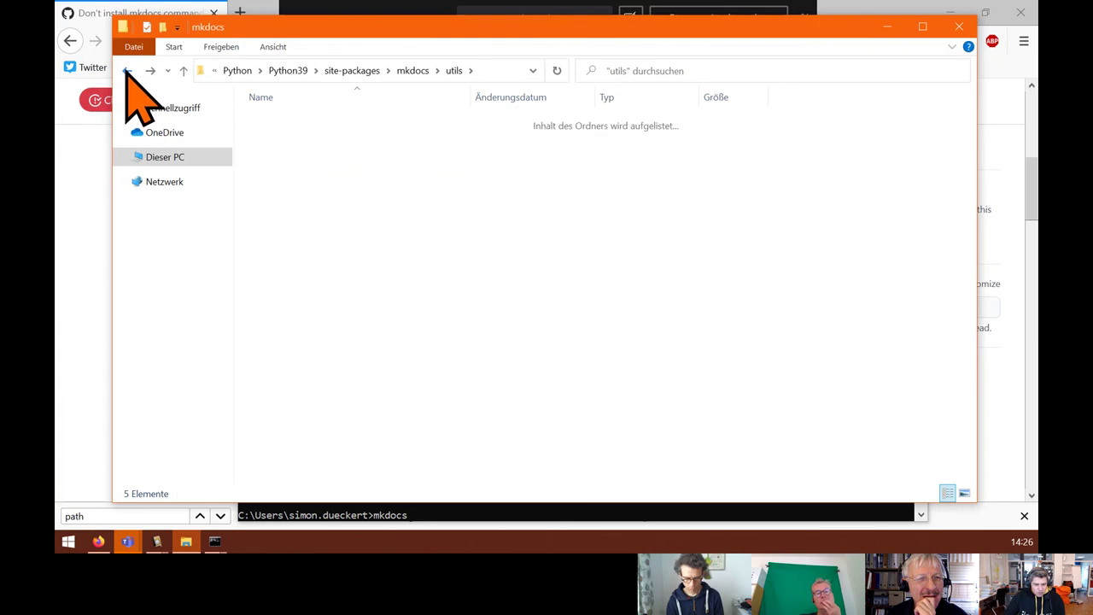
# - Go up to site-packages and examine the mkdocs_material_extensions-1.0.1, mkdocs_material-6.0.2 and mkdocs-1.1.2 dist-info folders
pyautogui.click(353, 71)
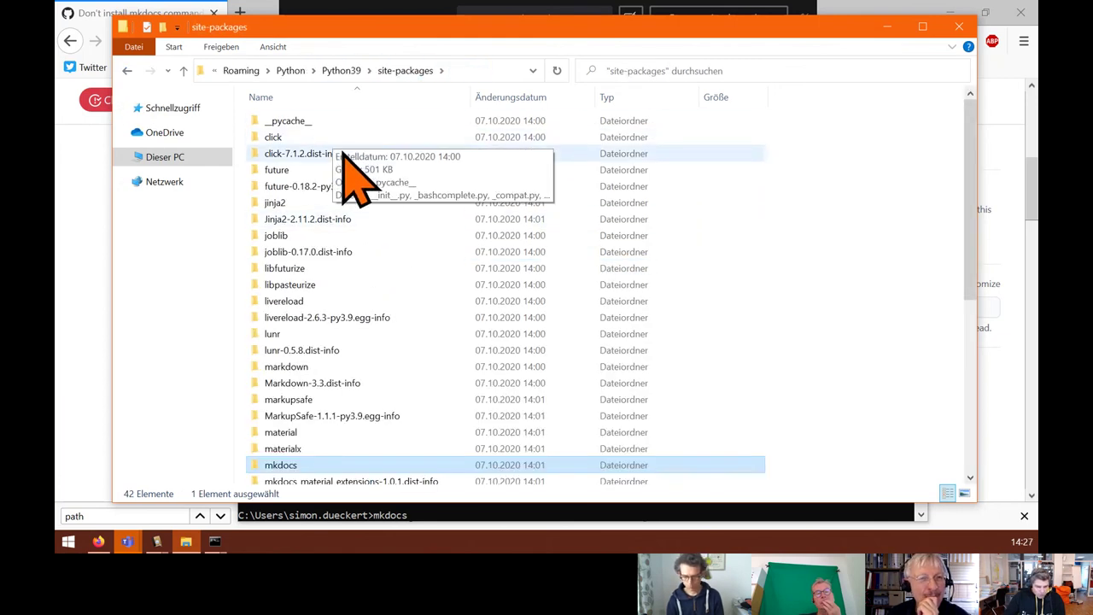
pyautogui.scroll(-1, 380, 257)
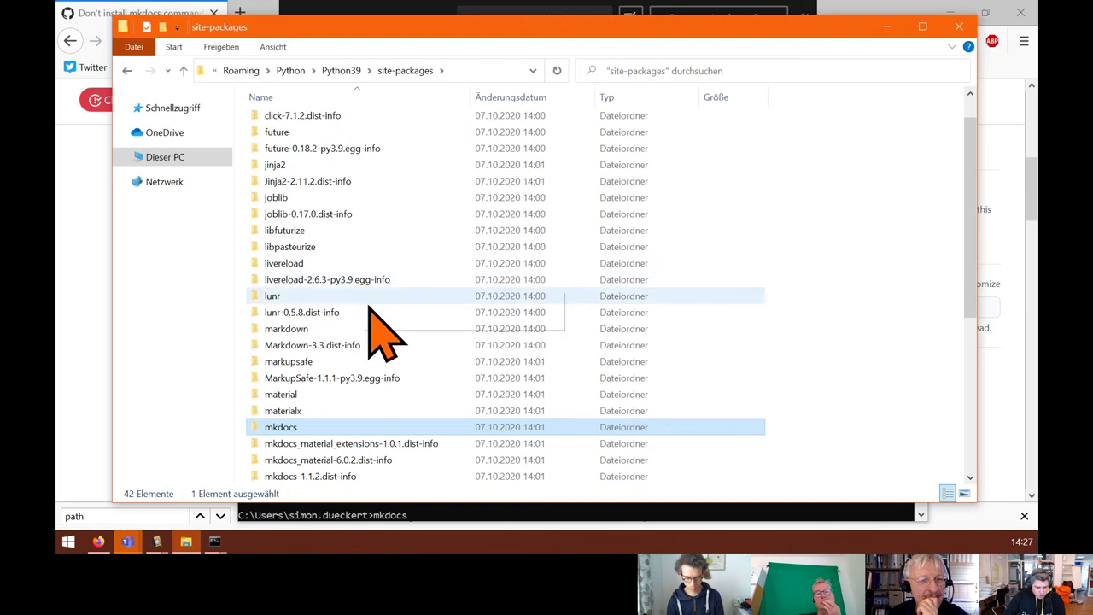
pyautogui.scroll(-1, 369, 360)
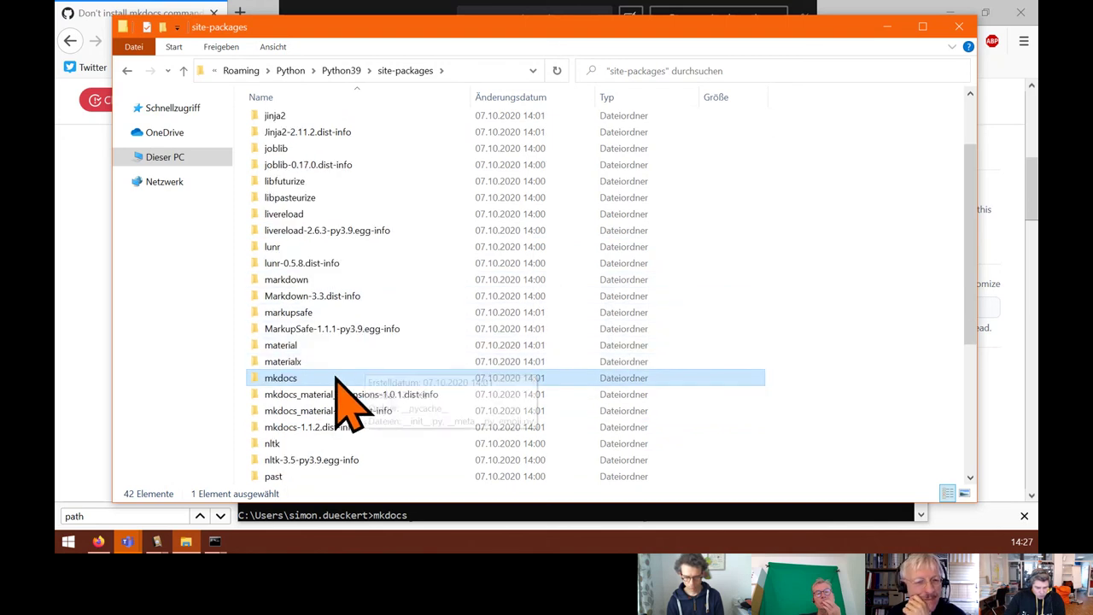
pyautogui.scroll(-1, 311, 378)
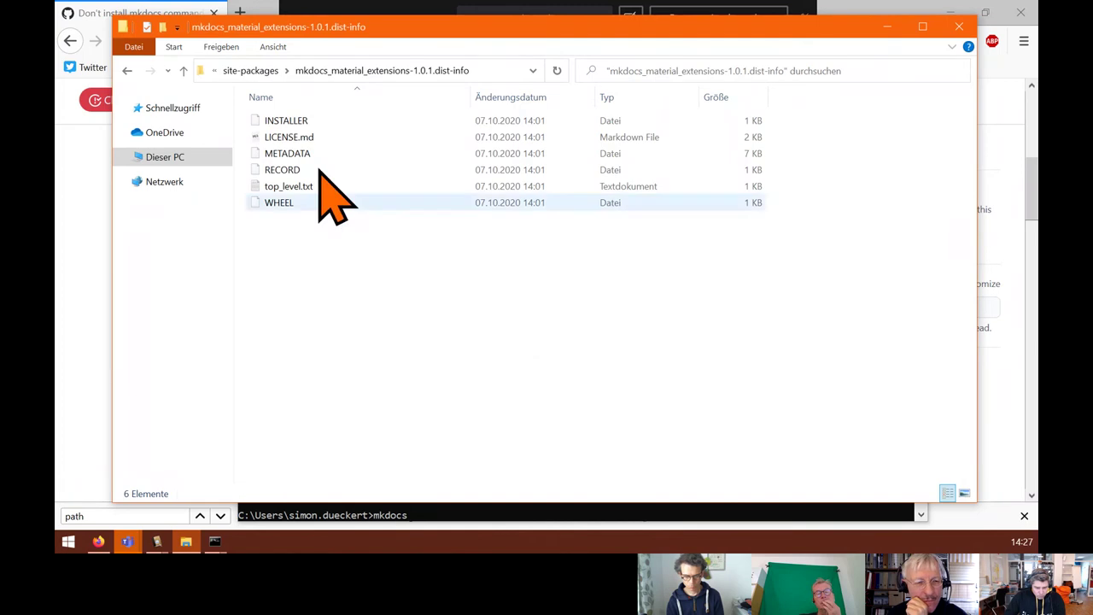
pyautogui.click(127, 71)
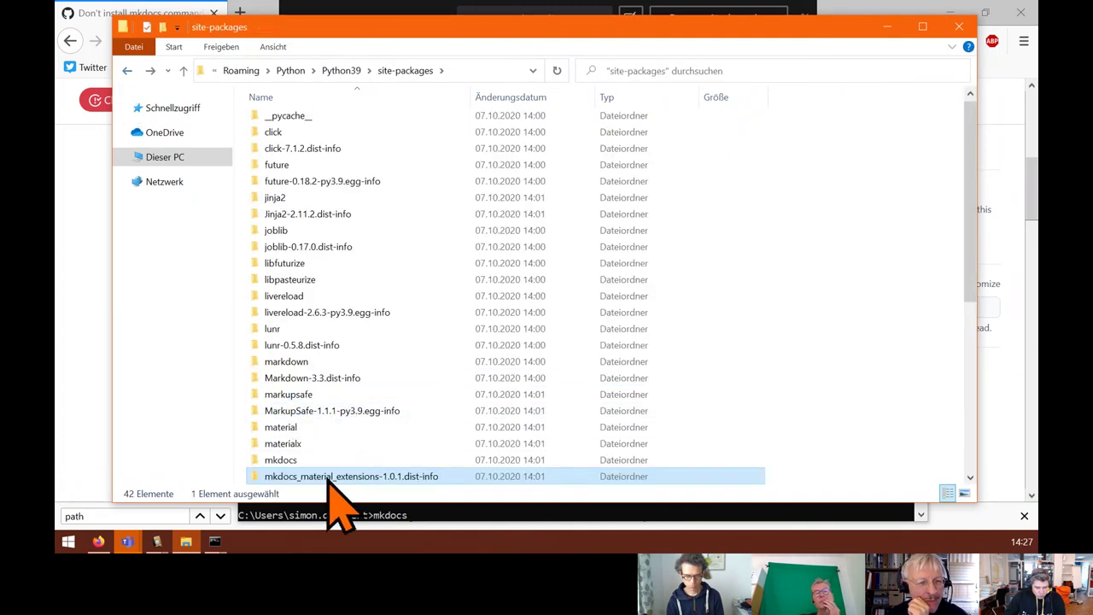
pyautogui.scroll(-1, 335, 483)
pyautogui.click(328, 442)
pyautogui.doubleClick(327, 442)
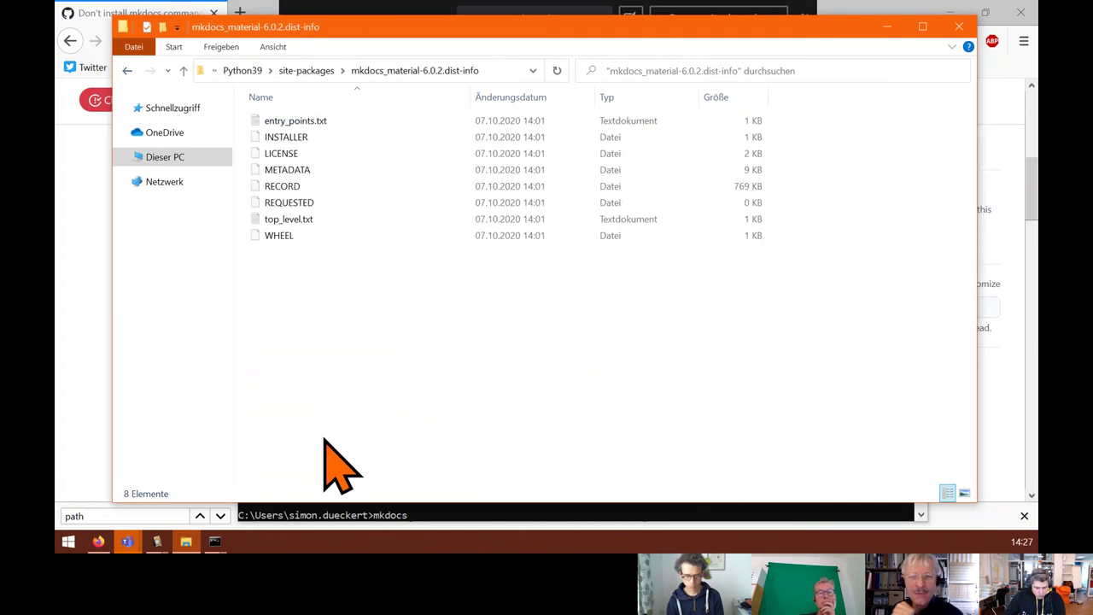
pyautogui.click(128, 70)
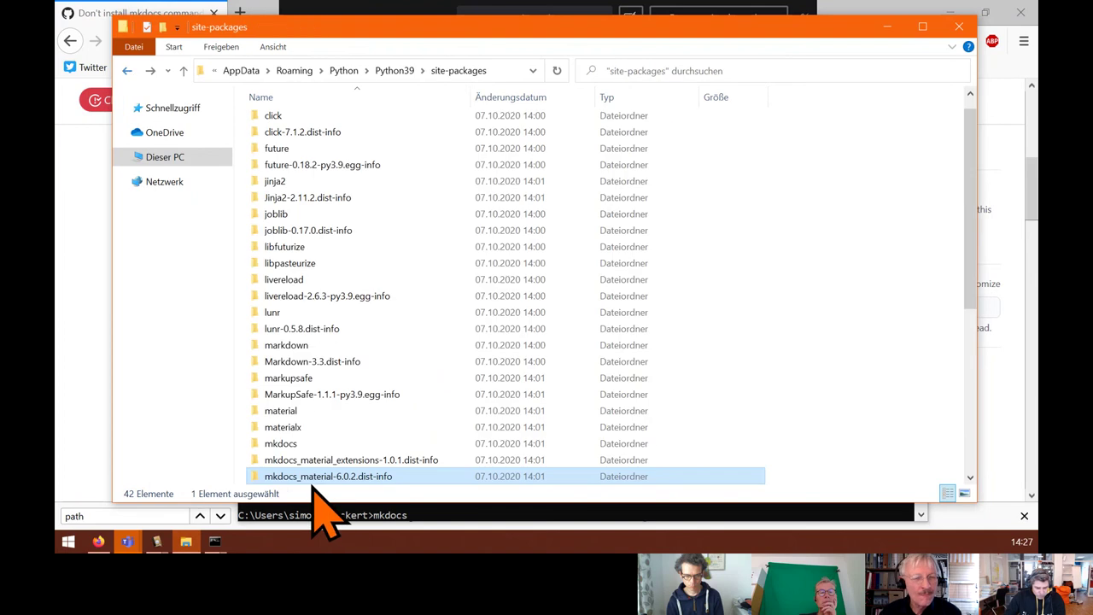
pyautogui.scroll(-1, 317, 483)
pyautogui.click(310, 443)
pyautogui.doubleClick(310, 444)
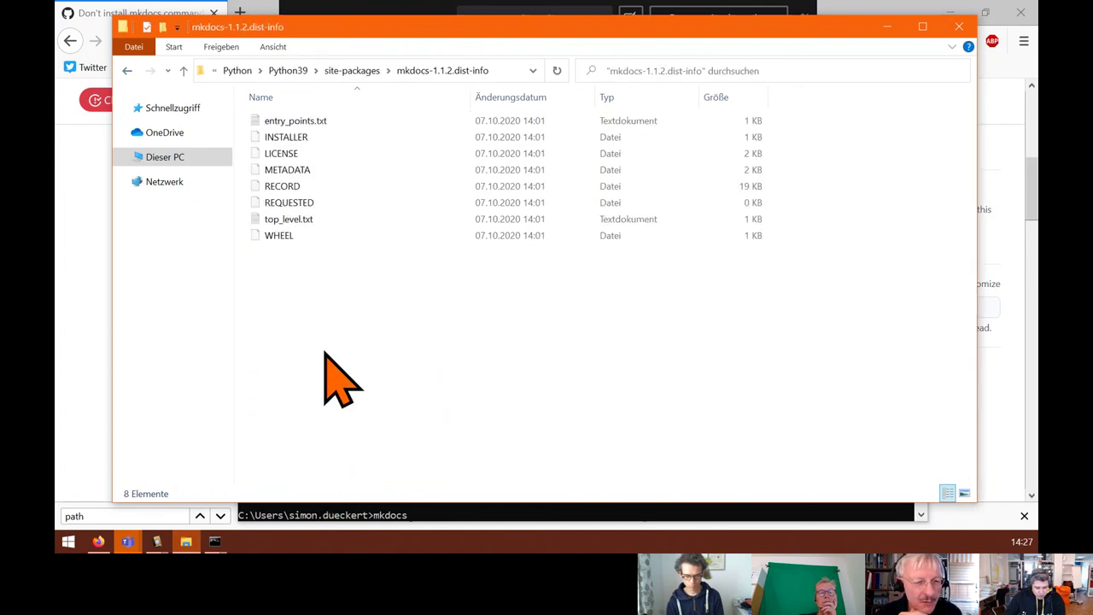
pyautogui.click(127, 70)
# - Scan the remaining site-packages entries and the parent folders Python39, Python and Roaming for an mkdocs executable
pyautogui.scroll(-5, 476, 367)
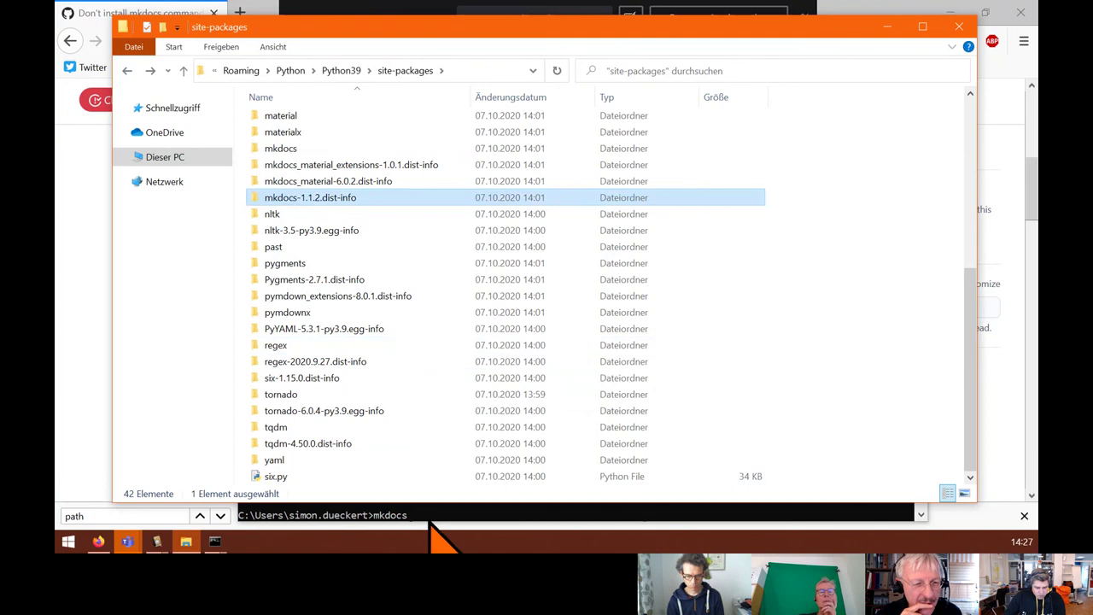
pyautogui.click(282, 478)
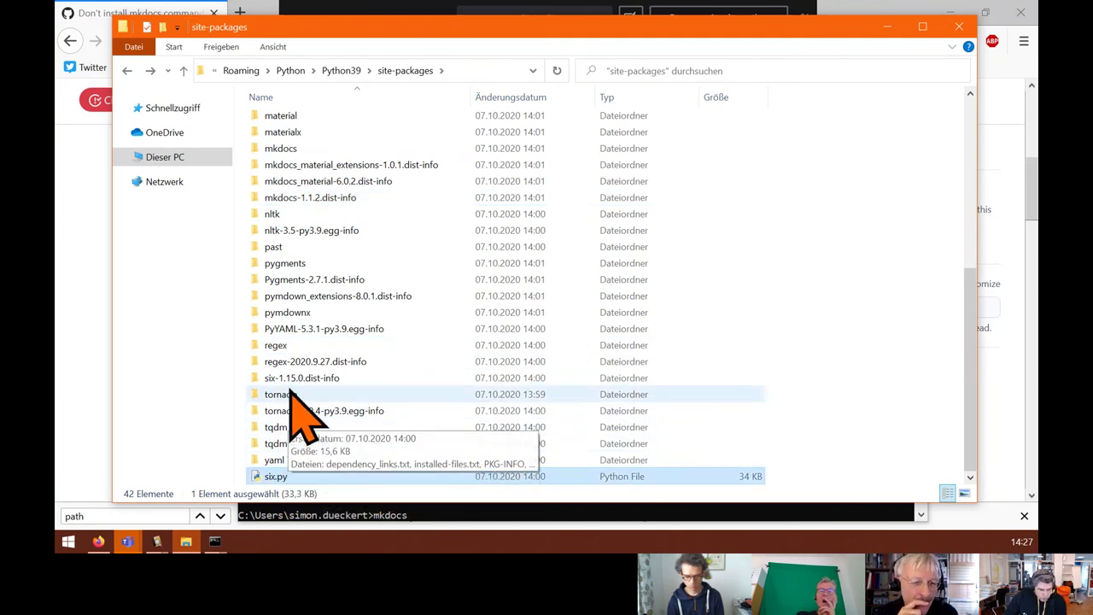
pyautogui.scroll(1, 293, 393)
pyautogui.scroll(6, 293, 376)
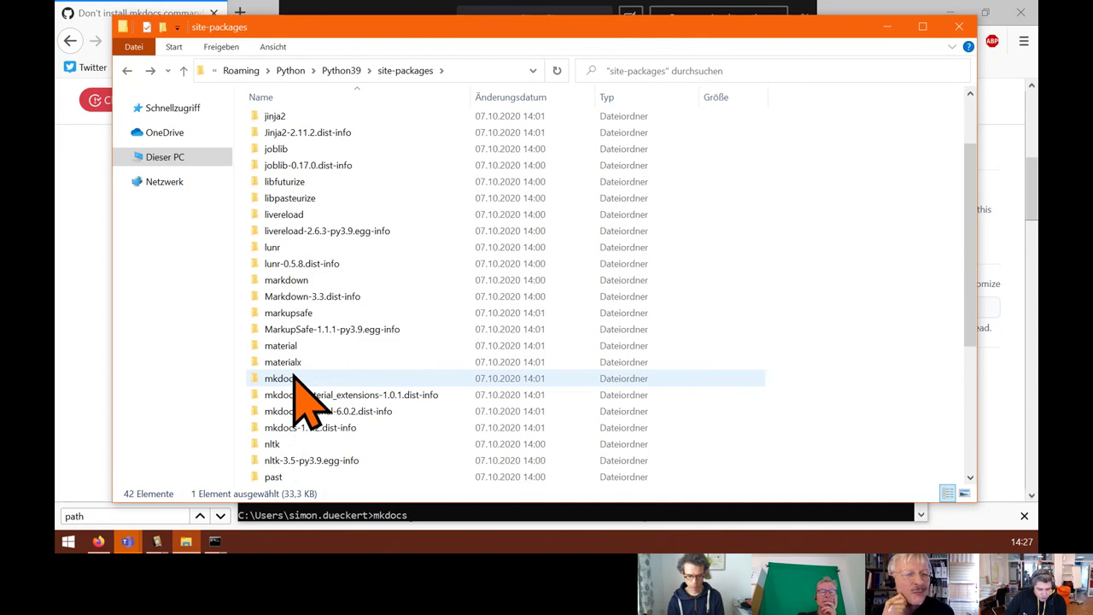
pyautogui.click(346, 72)
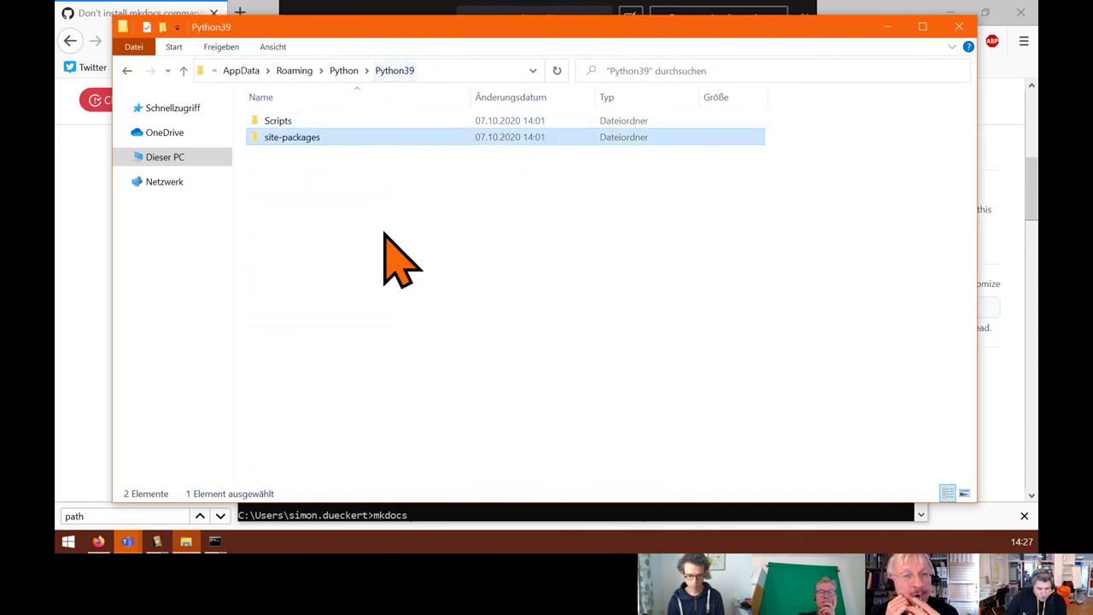
pyautogui.click(344, 72)
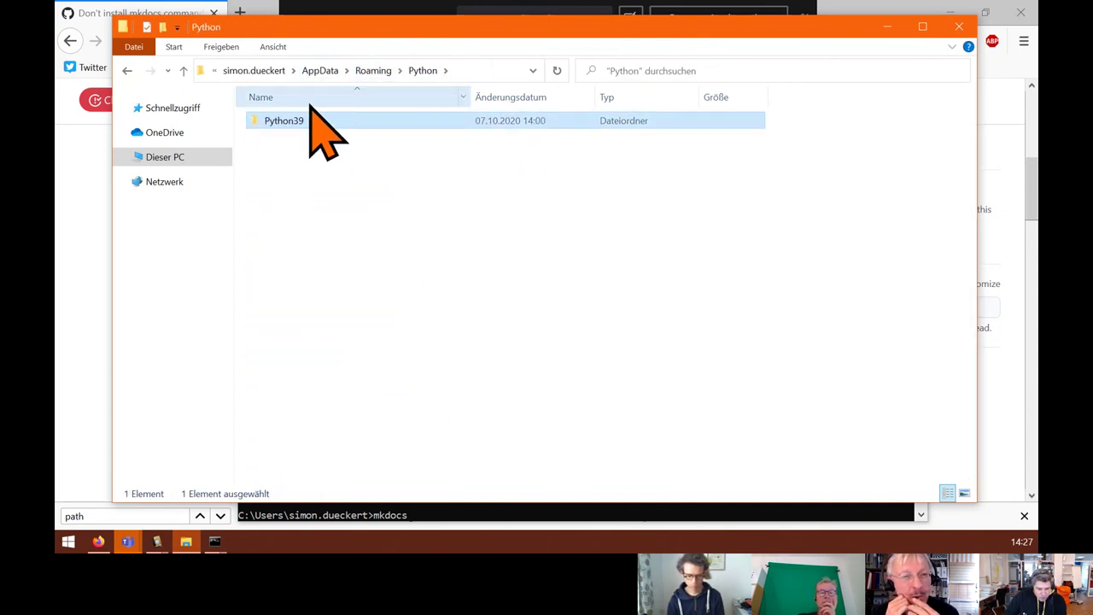
pyautogui.click(381, 72)
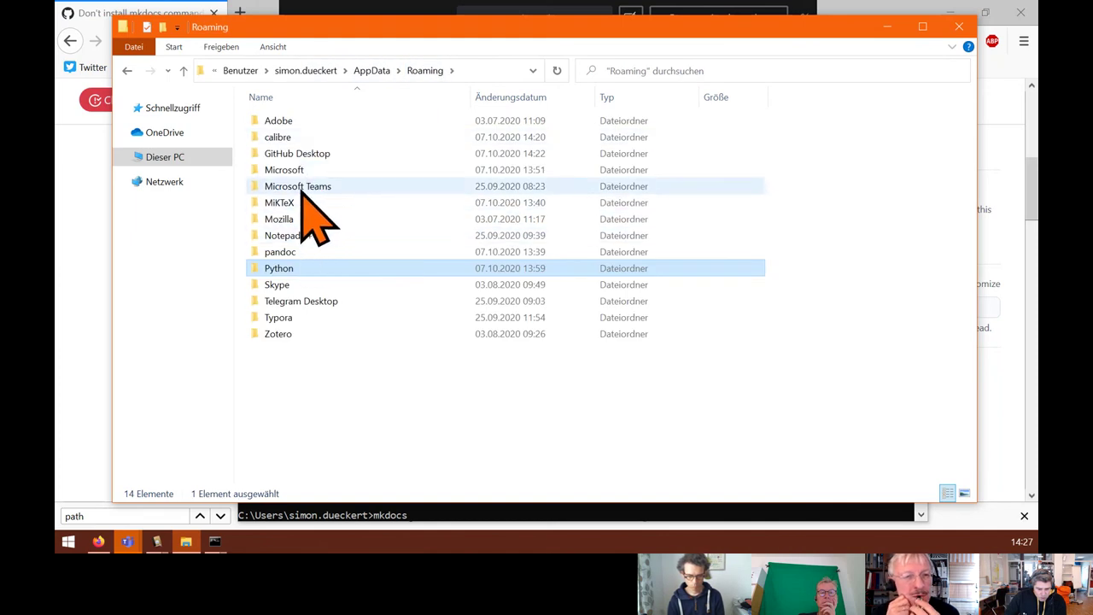
# - Look for the Python installation in Programme (x86) and Programme on drive C: and open the Scripts folder in Programme\Python39
pyautogui.click(191, 159)
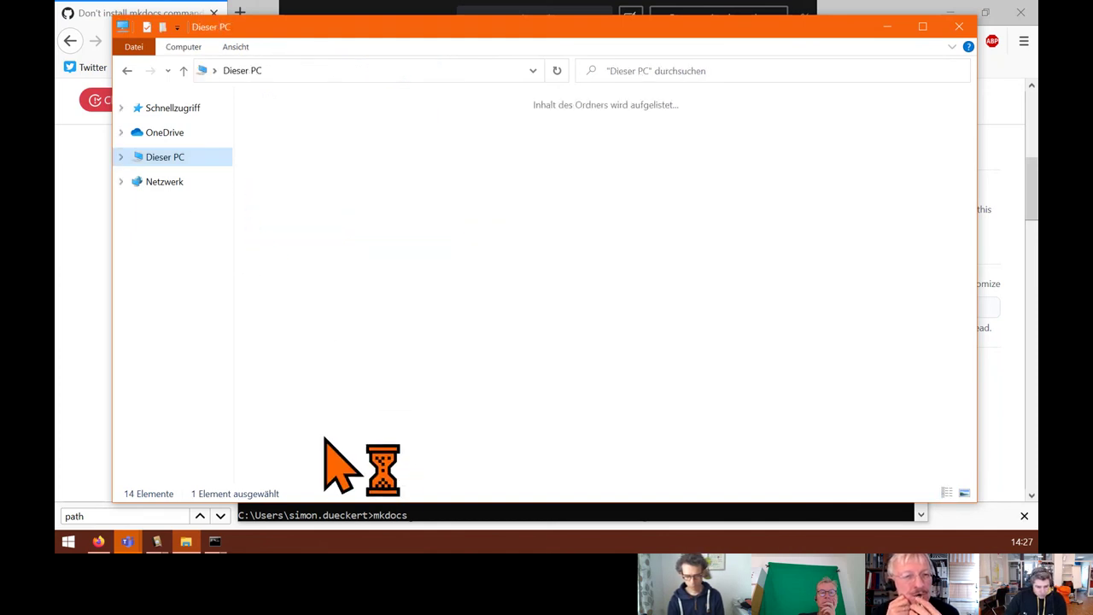
pyautogui.doubleClick(333, 290)
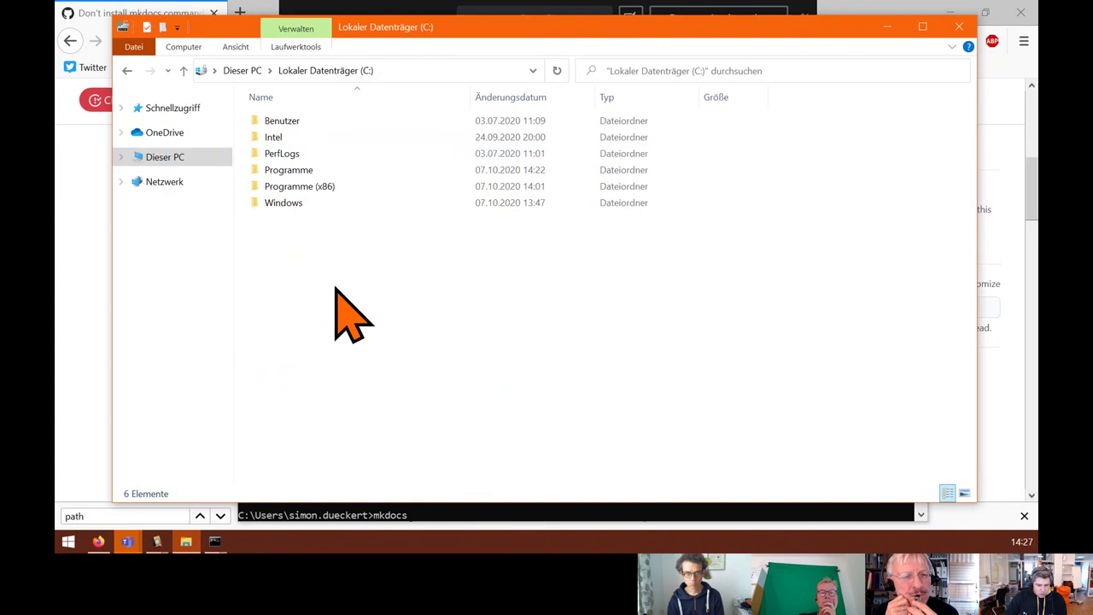
pyautogui.click(303, 188)
pyautogui.doubleClick(303, 188)
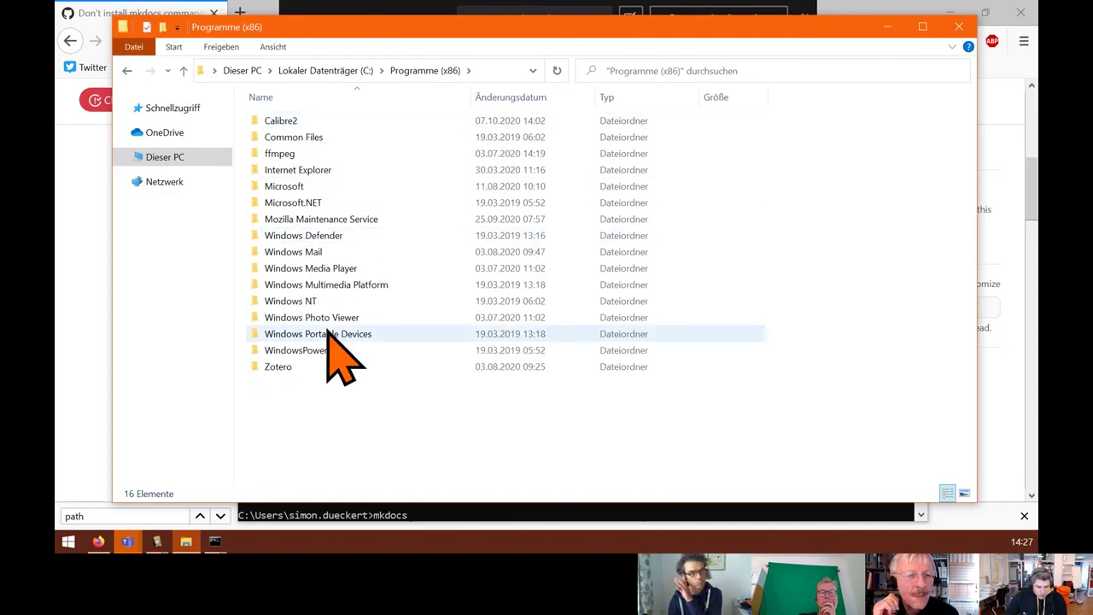
pyautogui.click(126, 70)
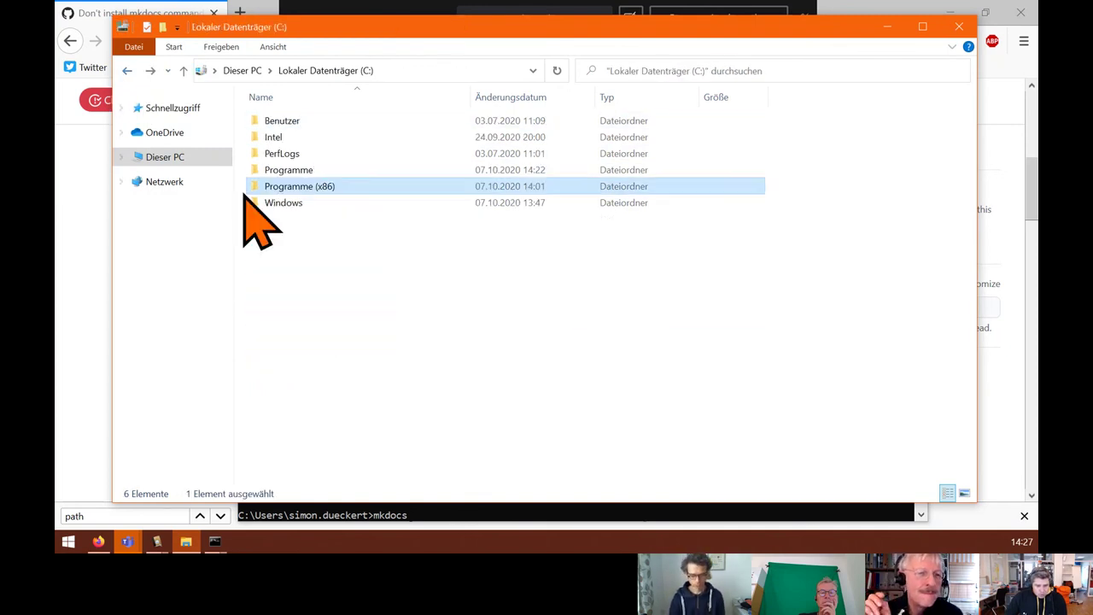
pyautogui.doubleClick(300, 176)
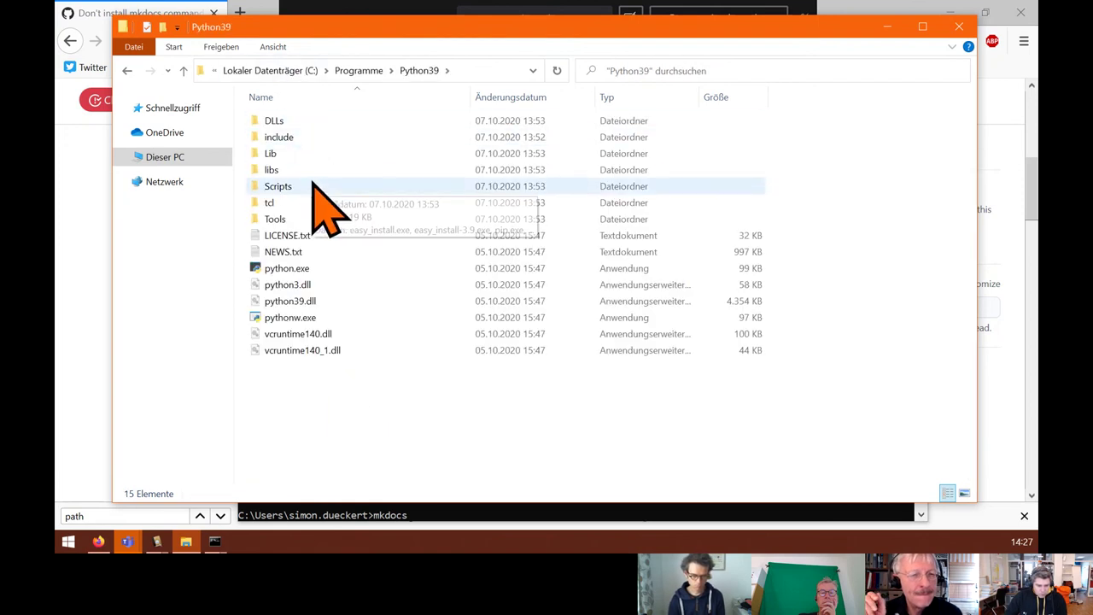
pyautogui.doubleClick(313, 186)
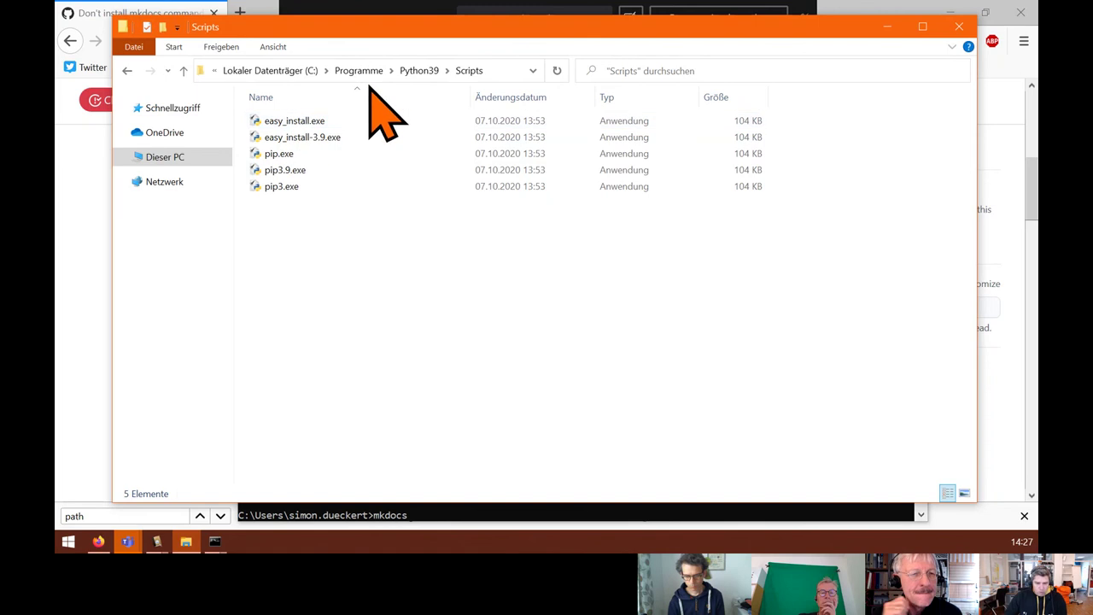
# - Review the installed mkdocs package details in Command Prompt, then read the advice in GitHub issue #1038 in Firefox on fixing the missing mkdocs command
pyautogui.click(390, 517)
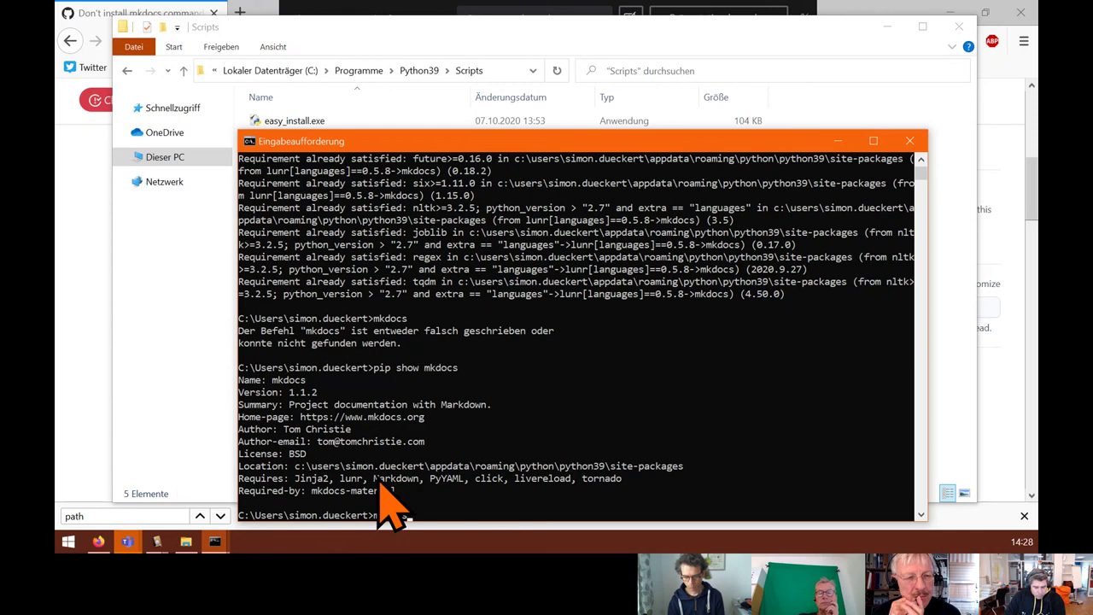
pyautogui.click(100, 541)
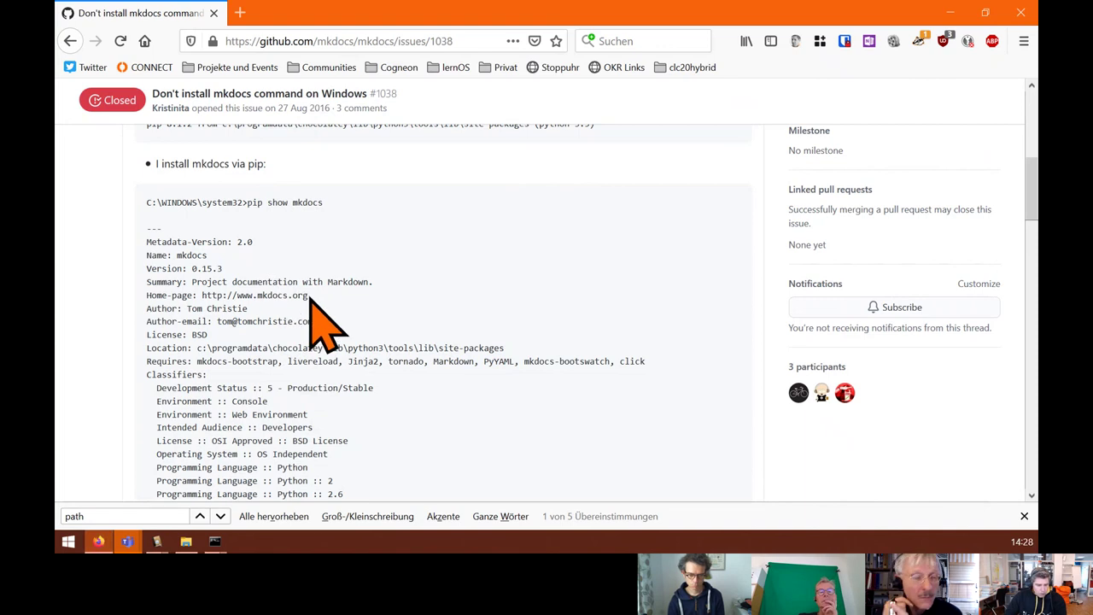
pyautogui.scroll(-5, 309, 299)
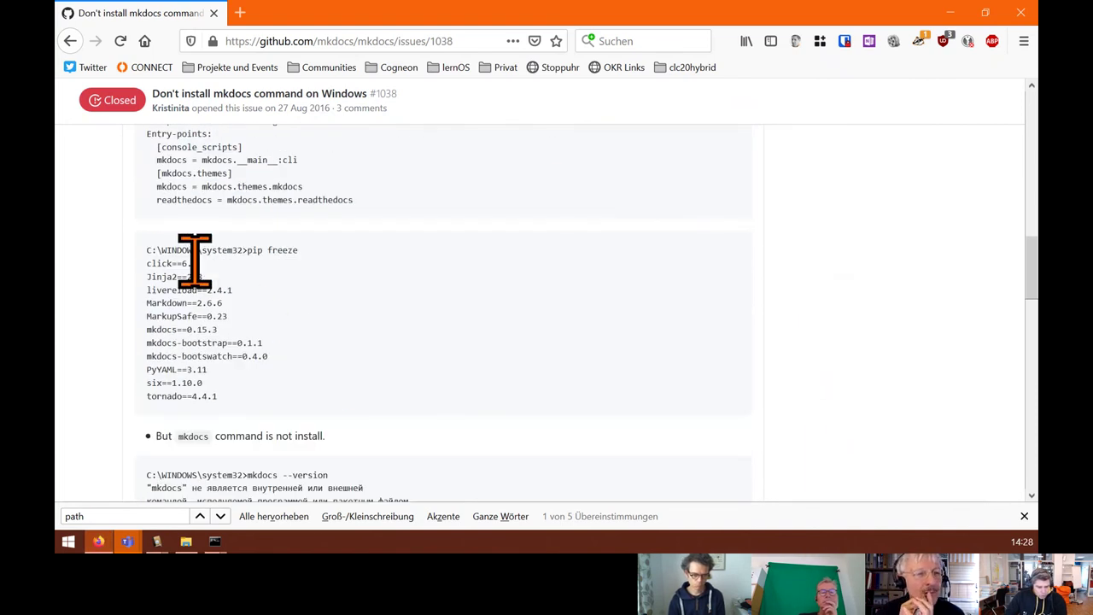
pyautogui.scroll(-3, 306, 376)
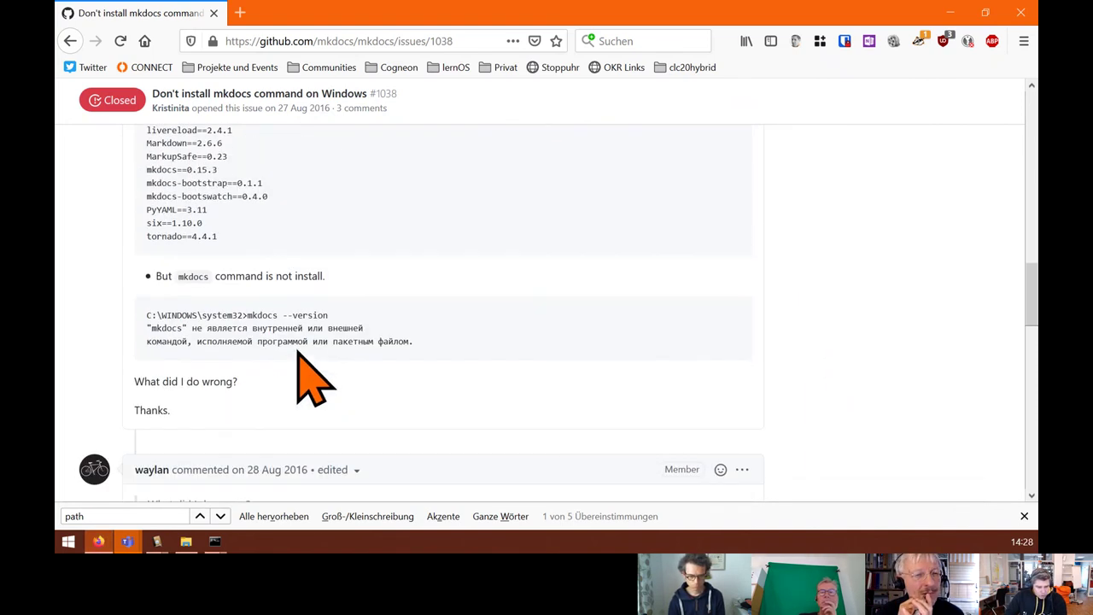
pyautogui.scroll(-2, 248, 233)
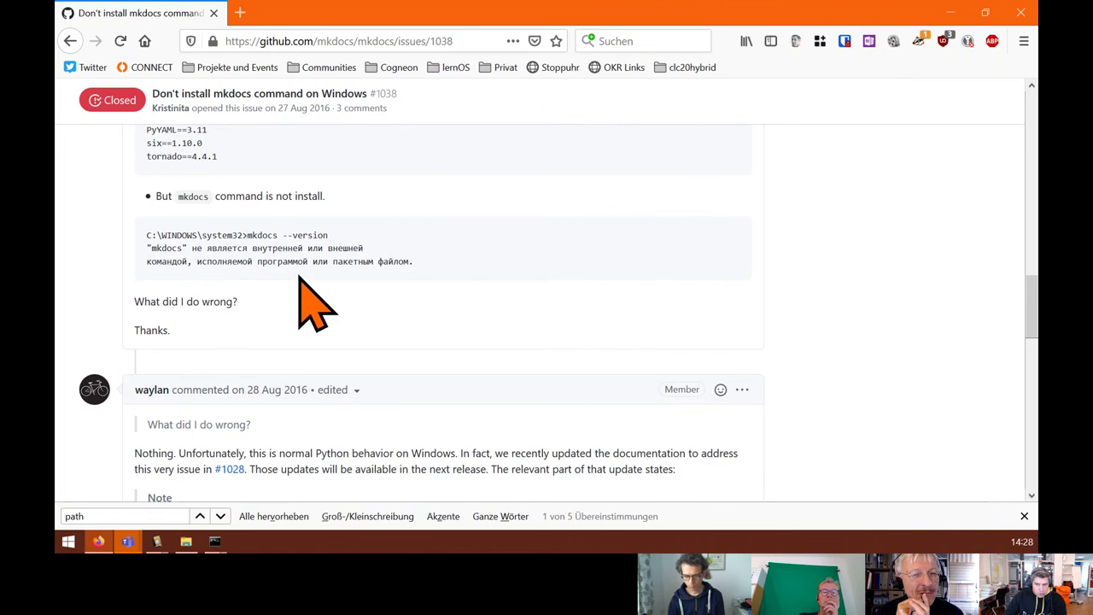
pyautogui.scroll(-2, 312, 304)
pyautogui.scroll(2, 320, 299)
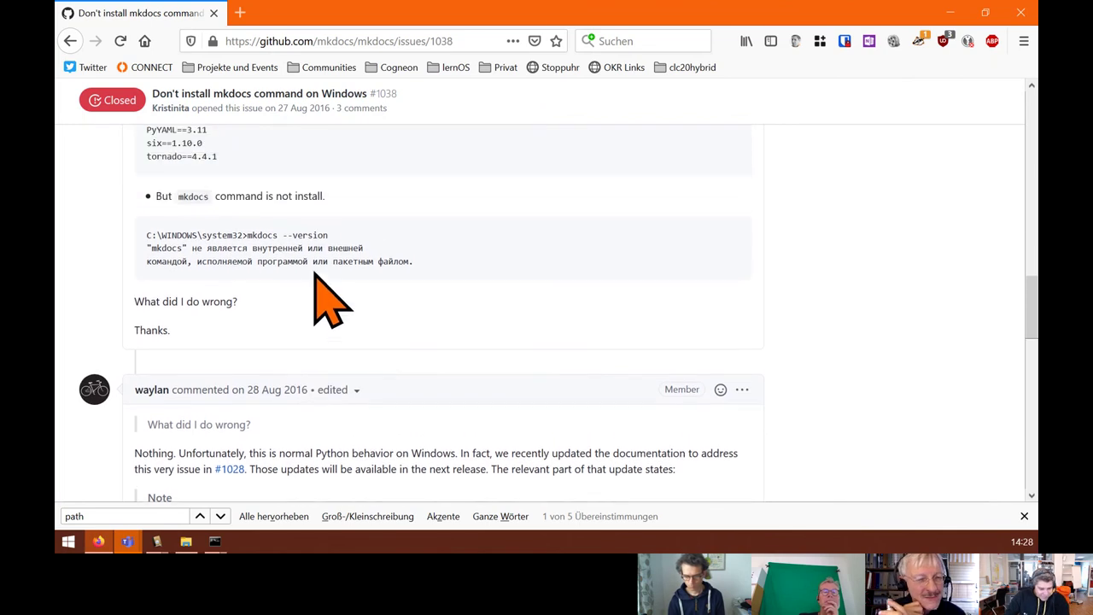
pyautogui.scroll(-2, 487, 302)
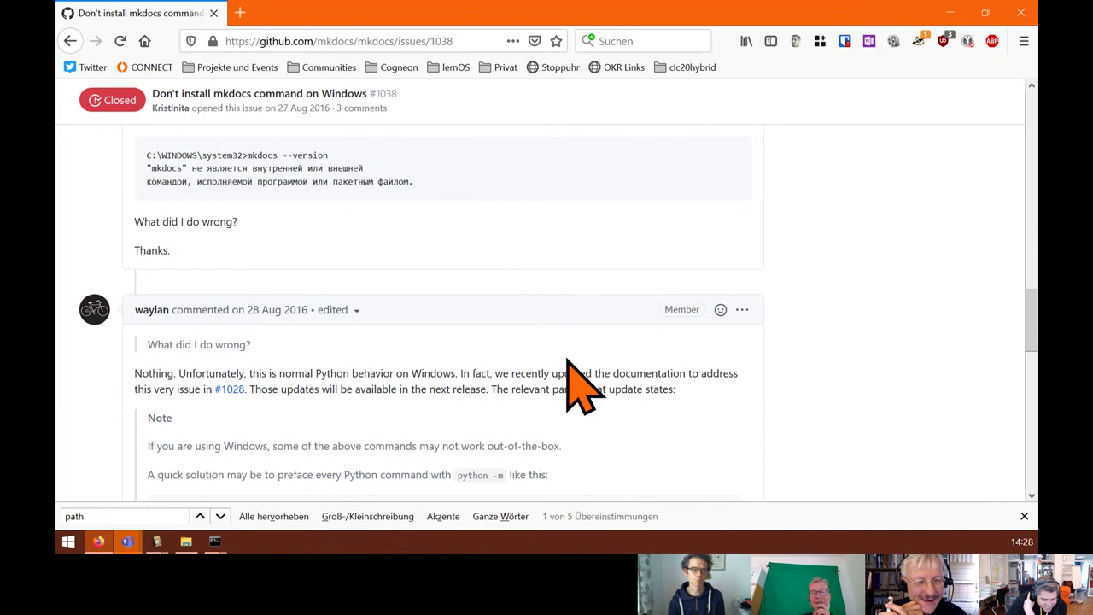
pyautogui.scroll(-2, 567, 359)
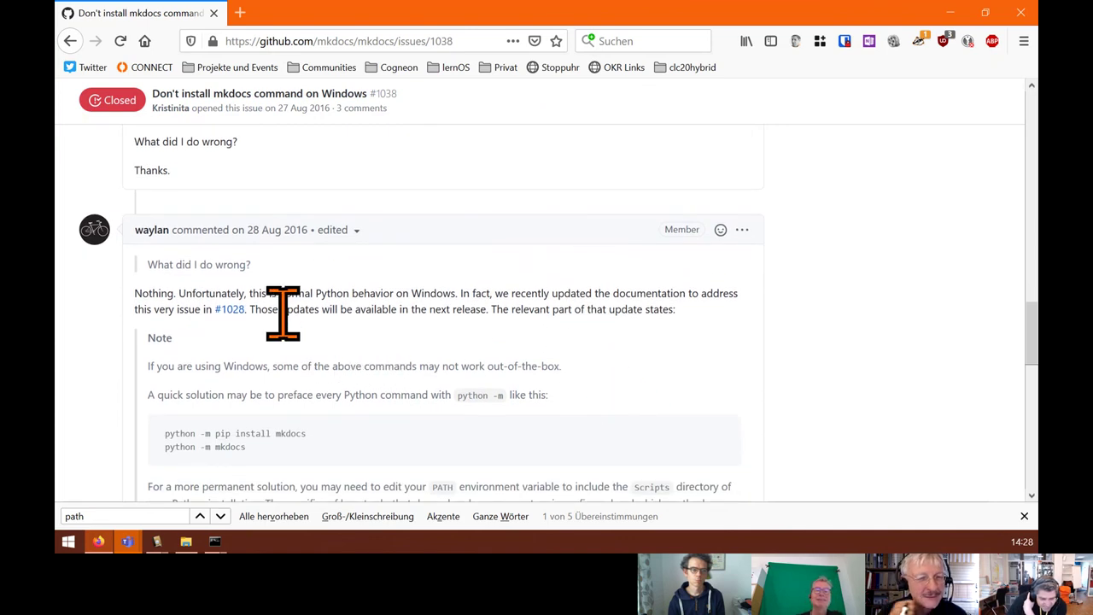
pyautogui.scroll(-2, 529, 354)
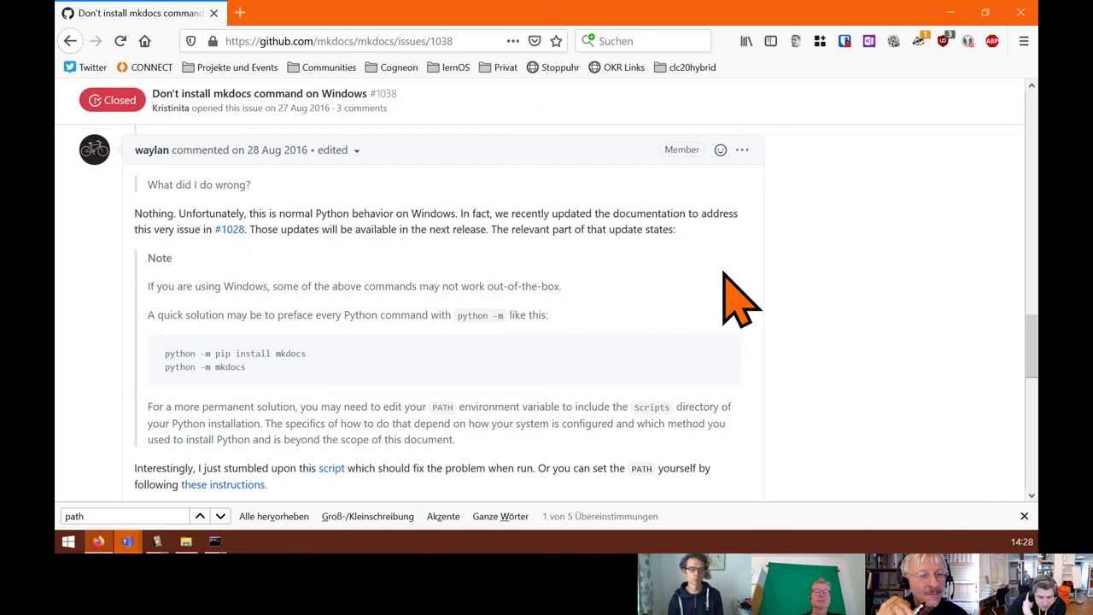
pyautogui.scroll(-2, 725, 273)
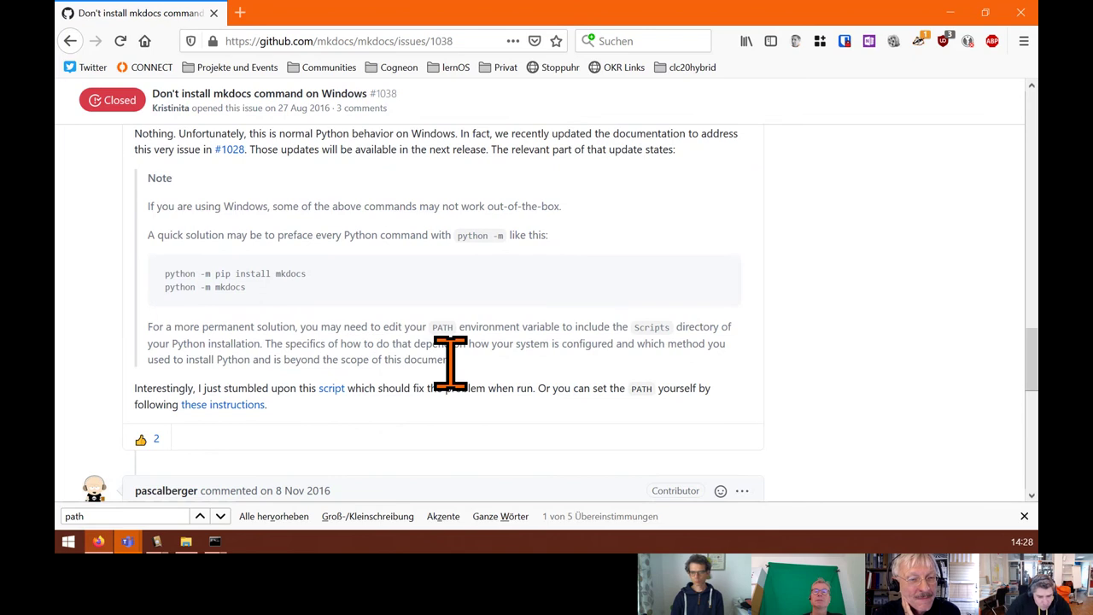
# - Switch to Command Prompt and run "python -m pip install mkdocs" as the GitHub note suggests
pyautogui.hotkey('alt', 'Tab')
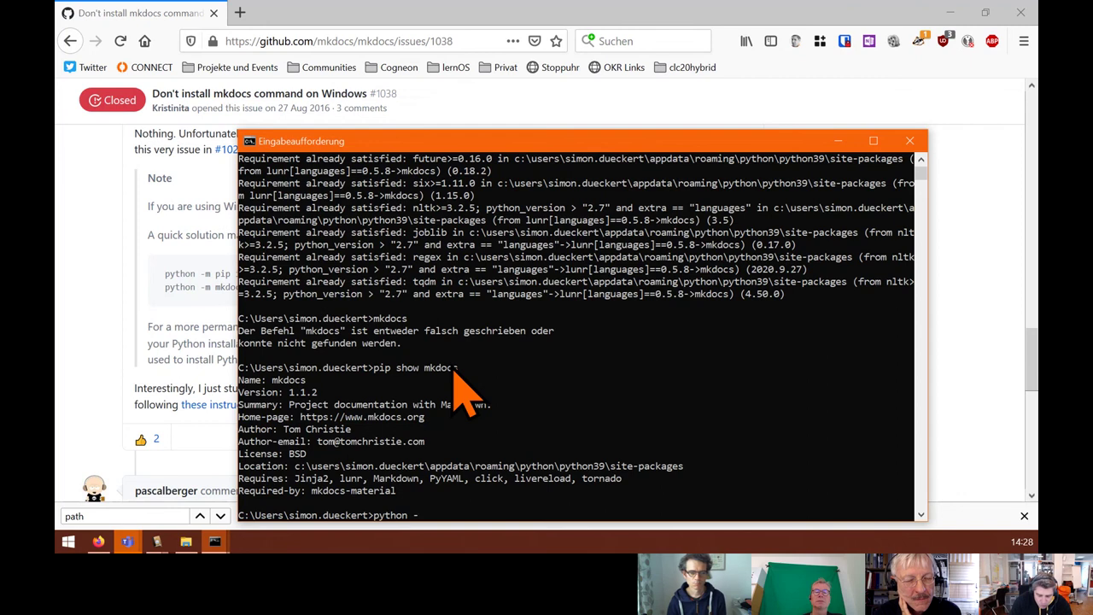
pyautogui.write('m pip')
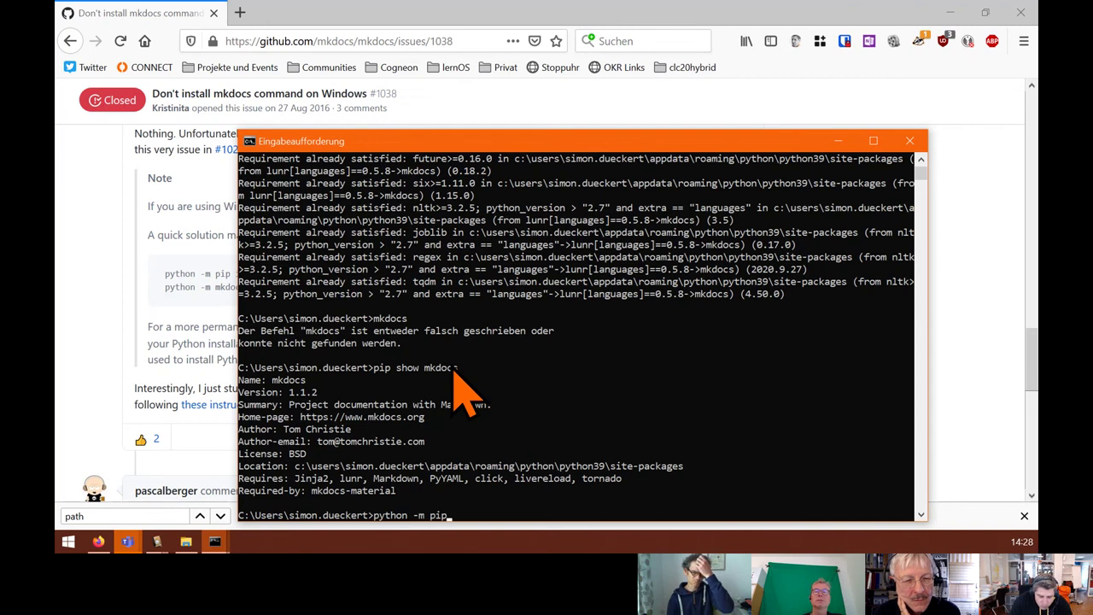
pyautogui.write(' install mkdo')
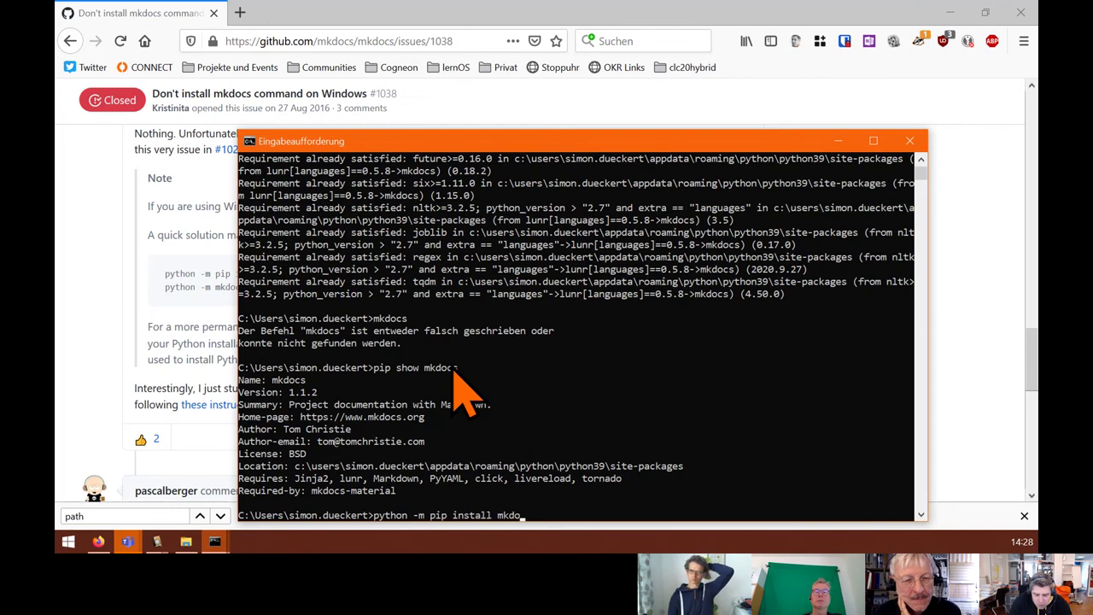
pyautogui.write('cs')
pyautogui.press('Return')
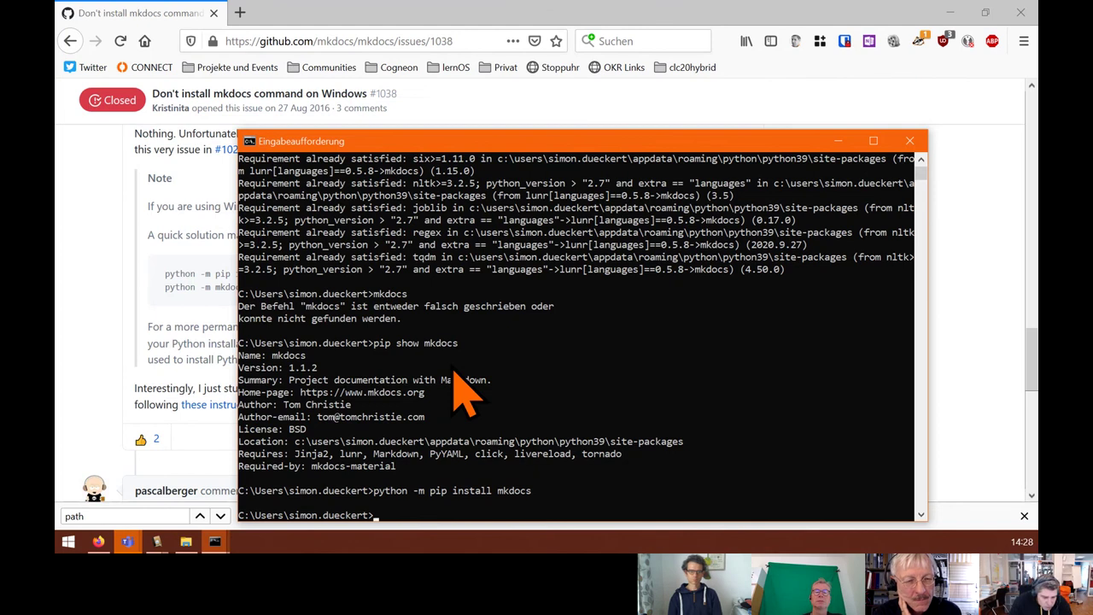
# - Check the second suggested command in the GitHub note, then run "python -m mkdocs" and "mkdocs" in Command Prompt
pyautogui.click(194, 342)
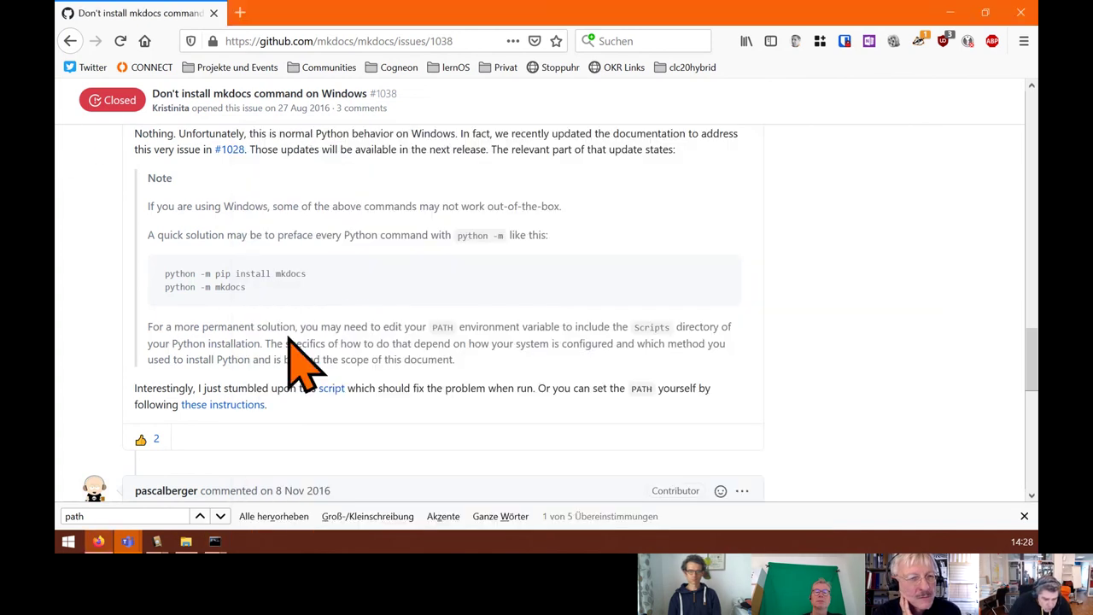
pyautogui.hotkey('alt', 'Tab')
pyautogui.press('Up')
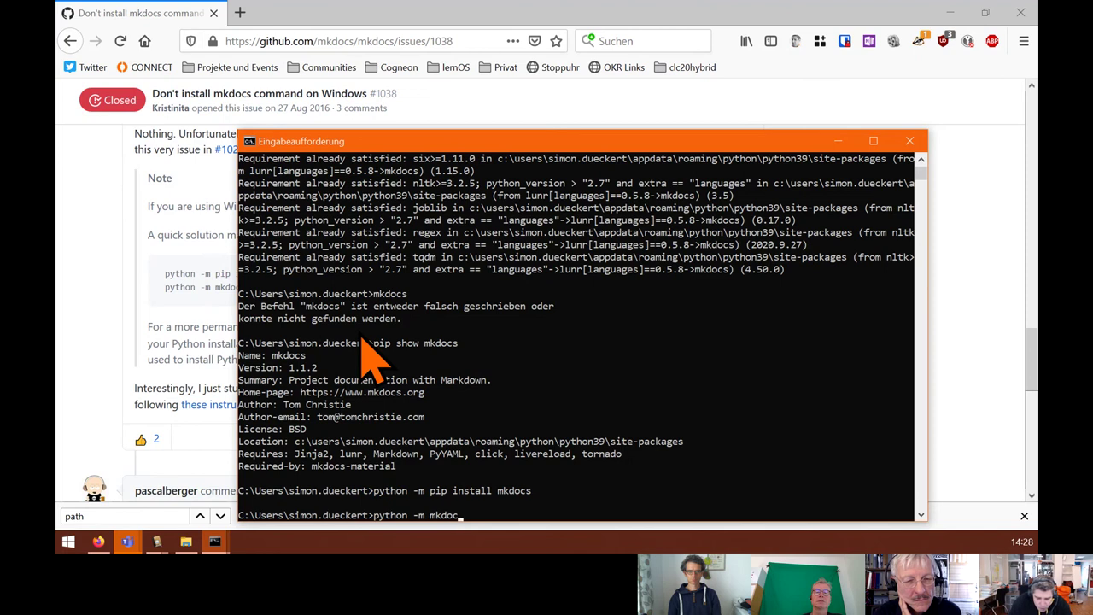
pyautogui.write('s')
pyautogui.press('Return')
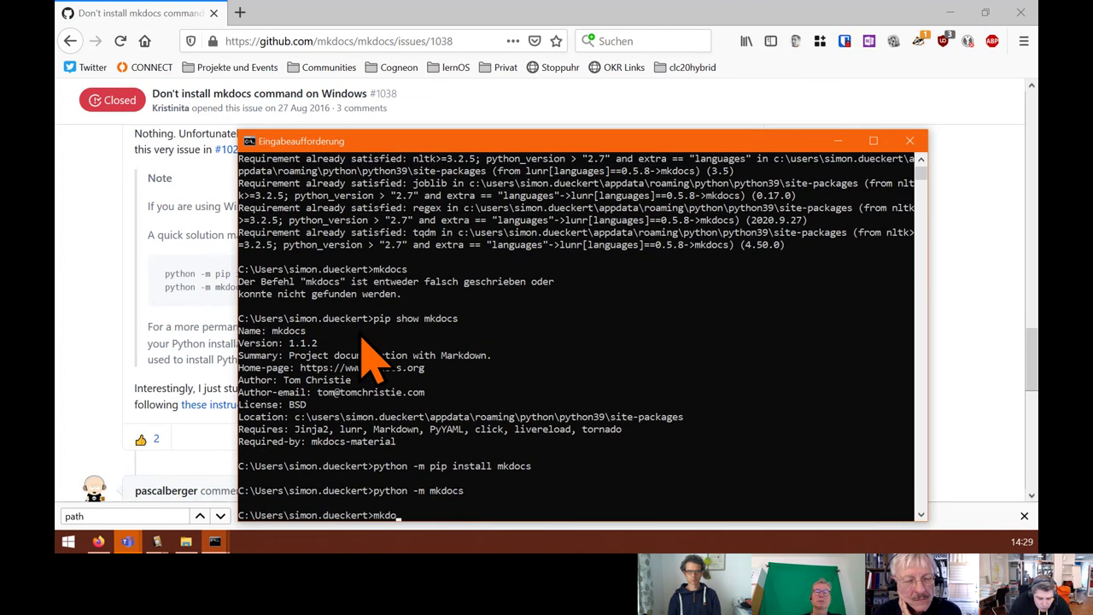
pyautogui.write('mkdocs')
pyautogui.press('Return')
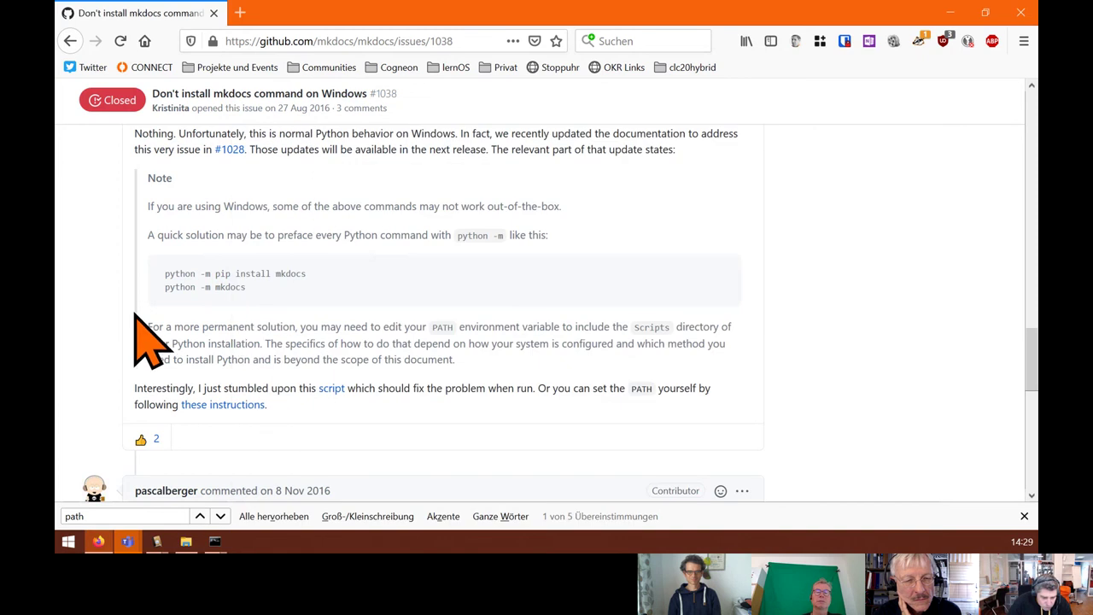
# - Return to the GitHub note in Firefox and highlight the word "Scripts" in the advice on editing the PATH variable
pyautogui.click(147, 341)
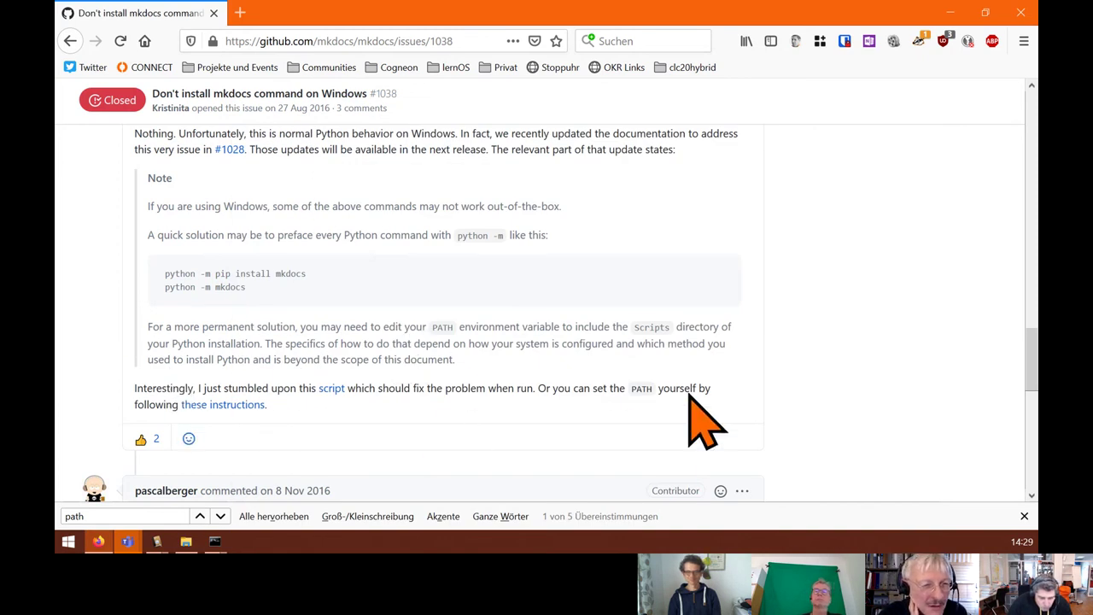
pyautogui.doubleClick(646, 328)
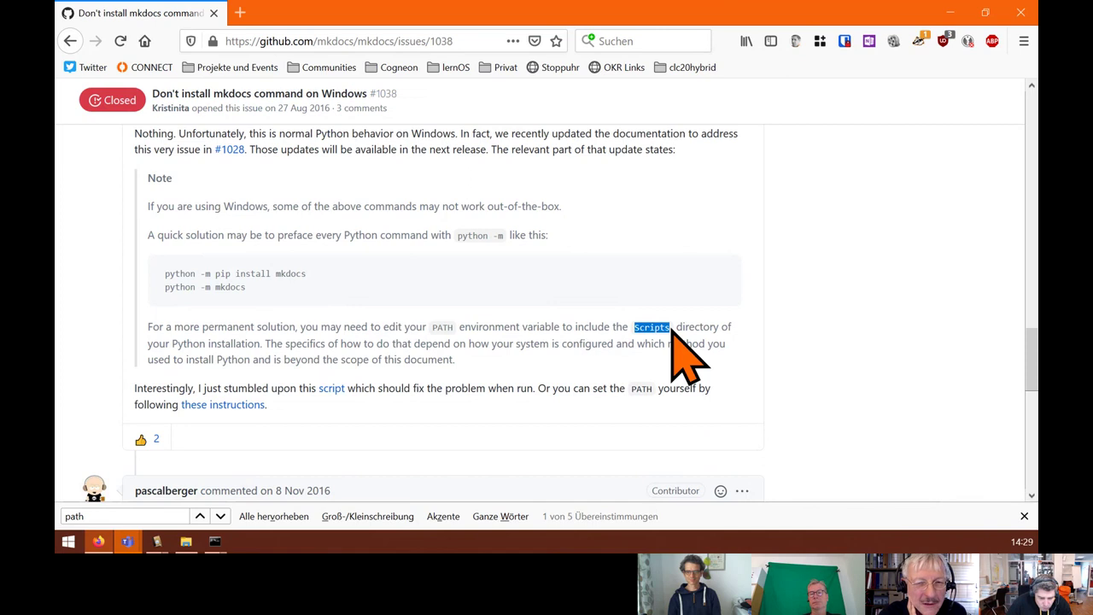